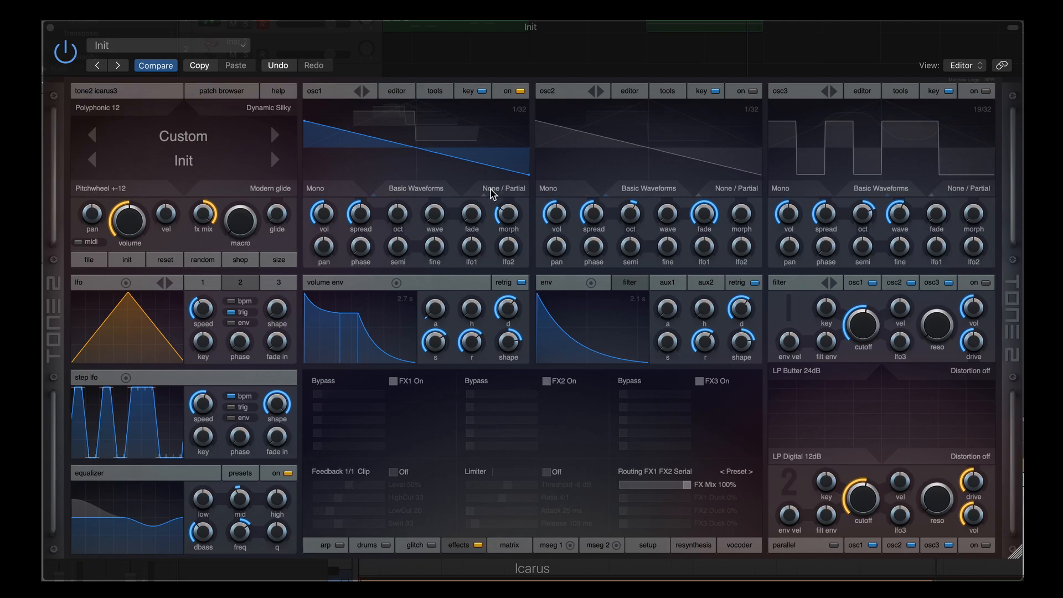
Set osc1's morph to 0 for a full-partial saw, browsing the mode list without changing None / Partial
left_click_drag(508, 213, 505, 255)
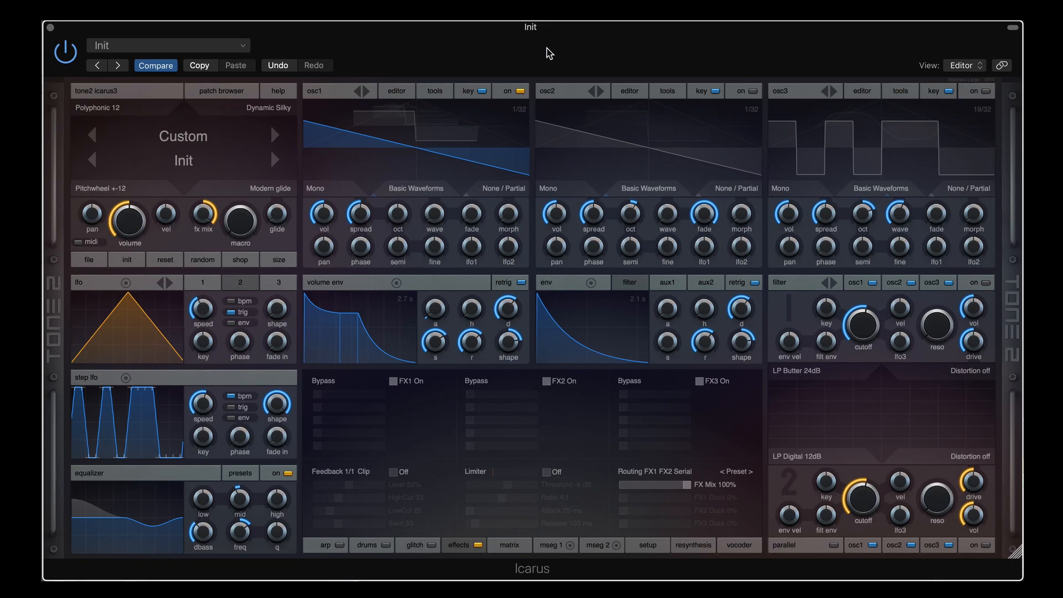
left_click(504, 189)
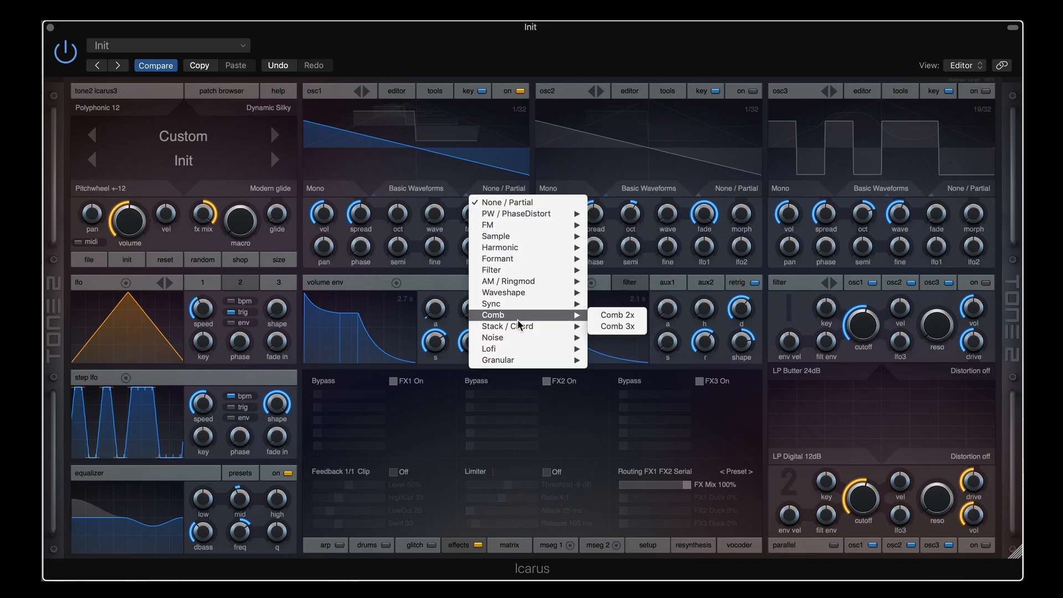
mouse_move(520, 365)
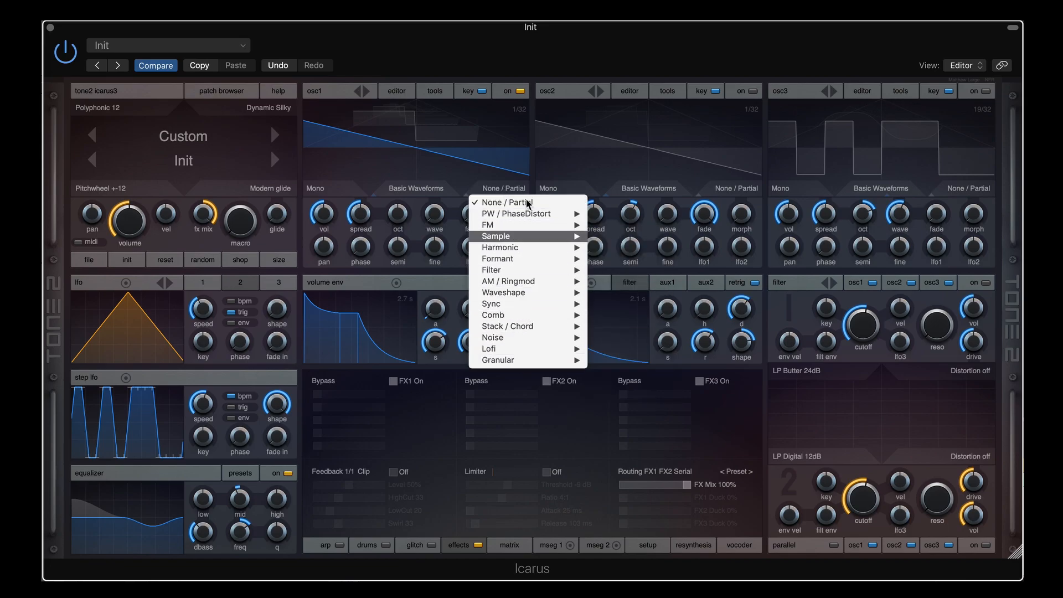
left_click(521, 45)
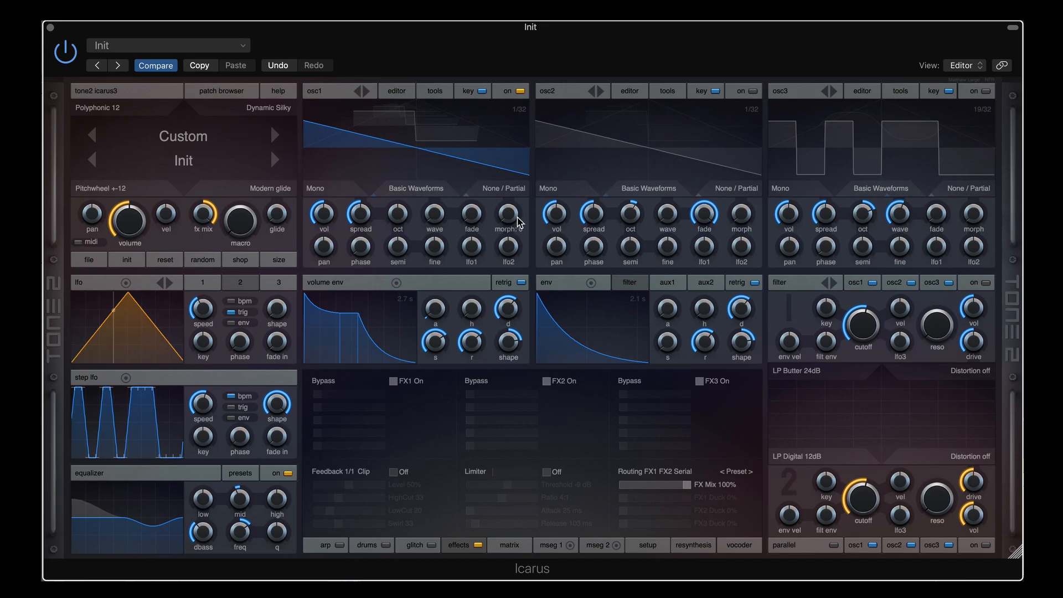
Sweep osc1's partial count through 255, 127, 15, 1 and 3, then open its spectral mode list
mouse_move(509, 210)
left_mouse_down()
mouse_move(514, 127)
mouse_move(513, 218)
left_mouse_up()
mouse_move(513, 218)
left_mouse_down()
mouse_move(512, 161)
mouse_move(509, 220)
mouse_move(510, 202)
left_mouse_up()
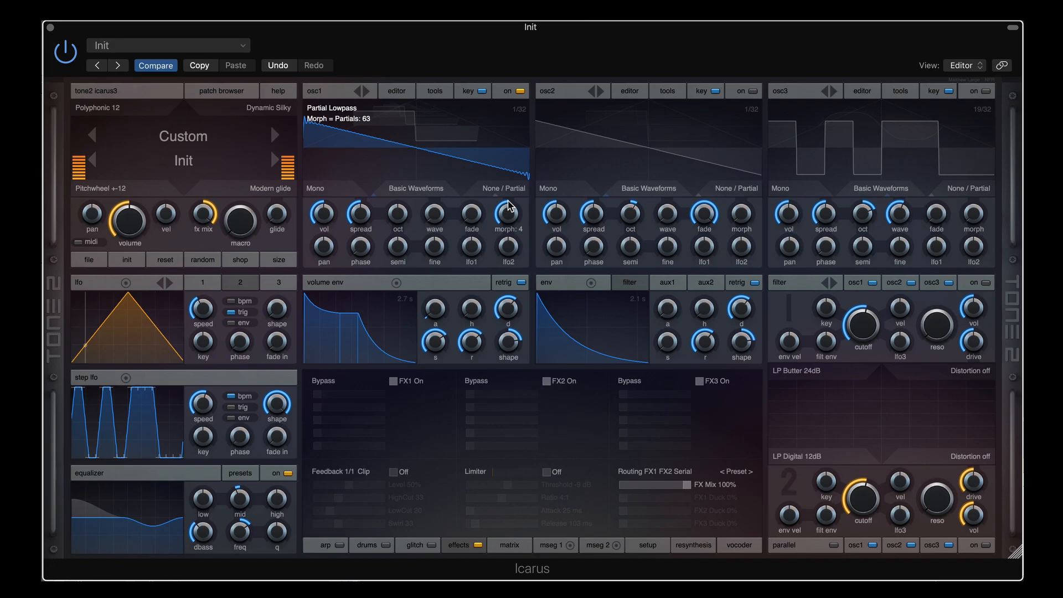
left_click_drag(509, 197, 511, 263)
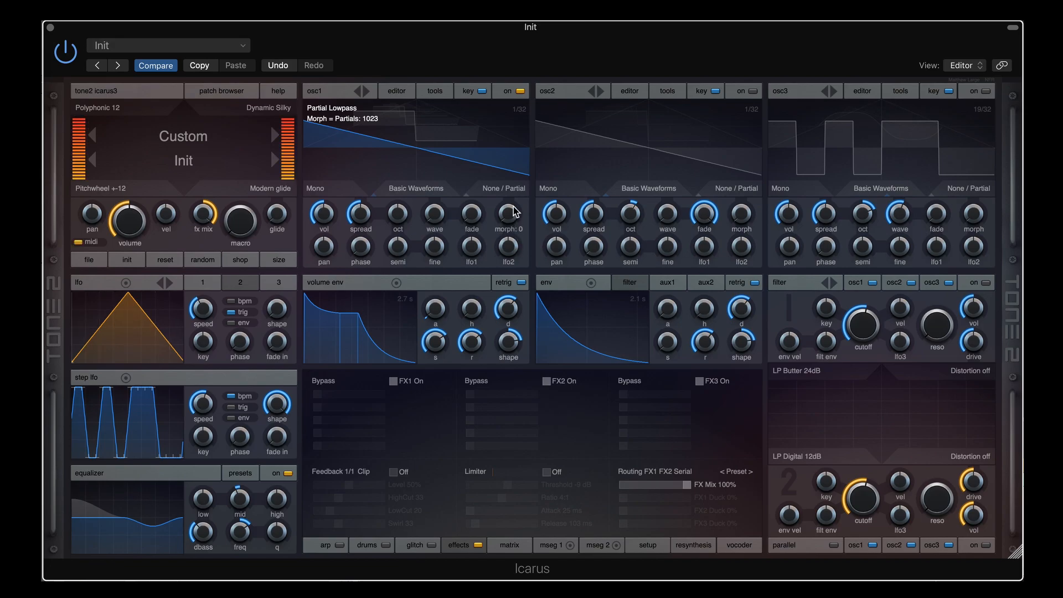
left_click_drag(515, 212, 521, 88)
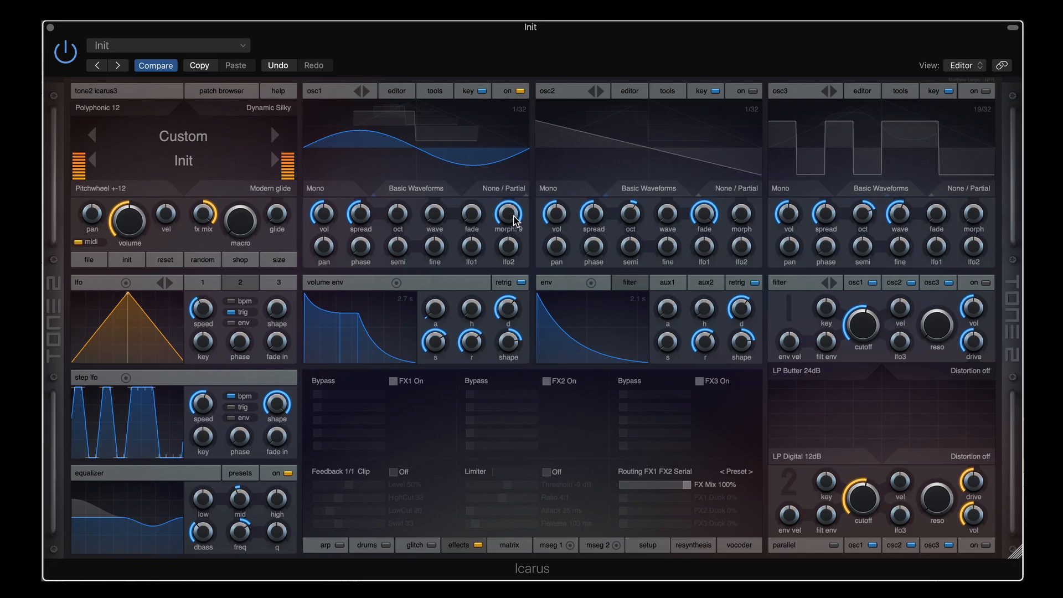
left_click_drag(510, 214, 529, 167)
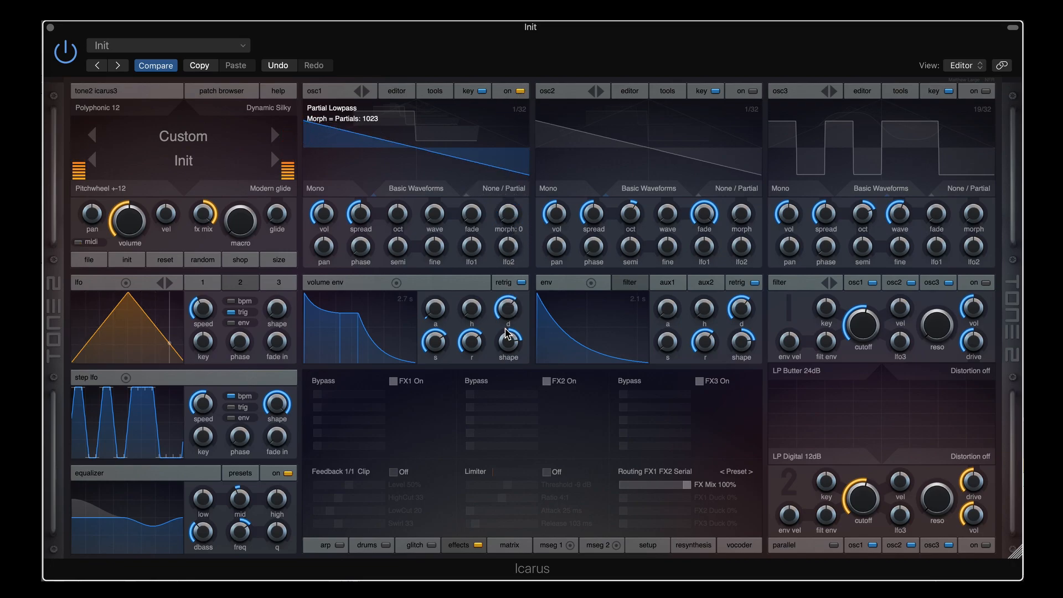
left_click(499, 189)
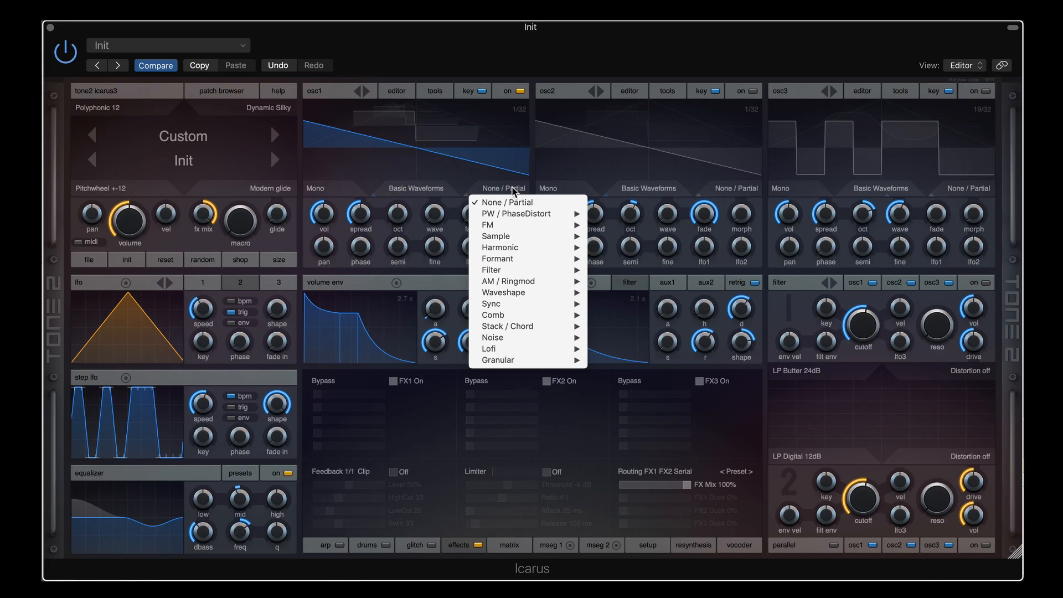
Switch osc1 to PW mode and set its lfo2 modulation amount to 88
left_click(569, 61)
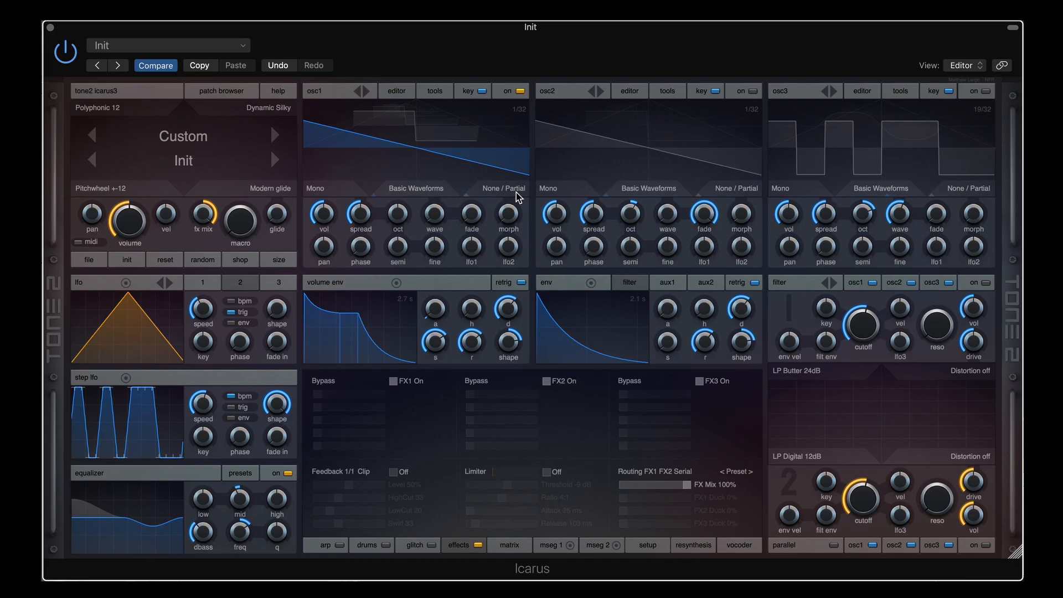
scroll(516, 191, "down", 1)
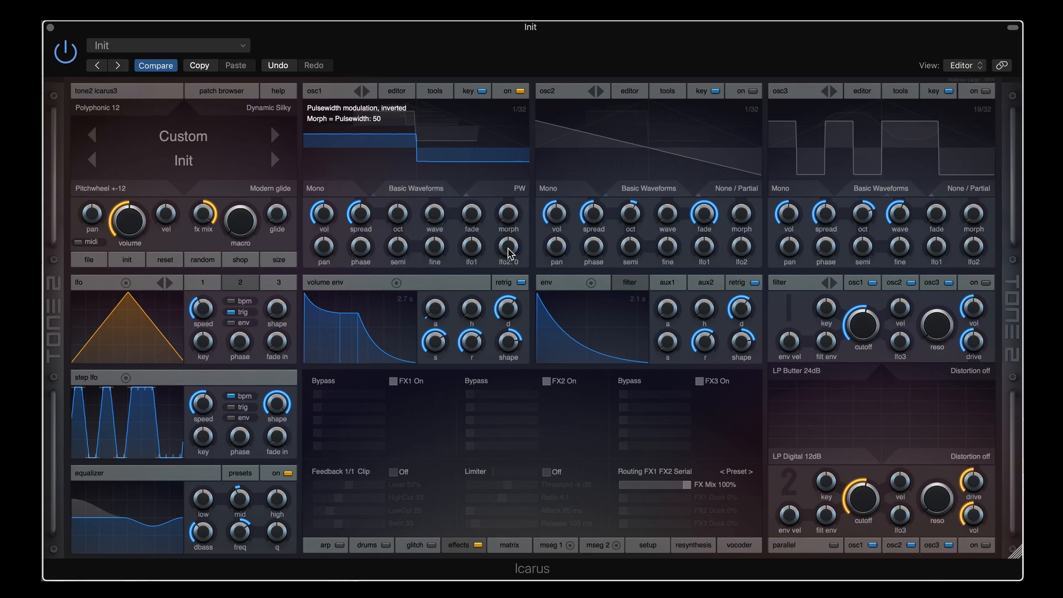
left_click_drag(509, 254, 513, 211)
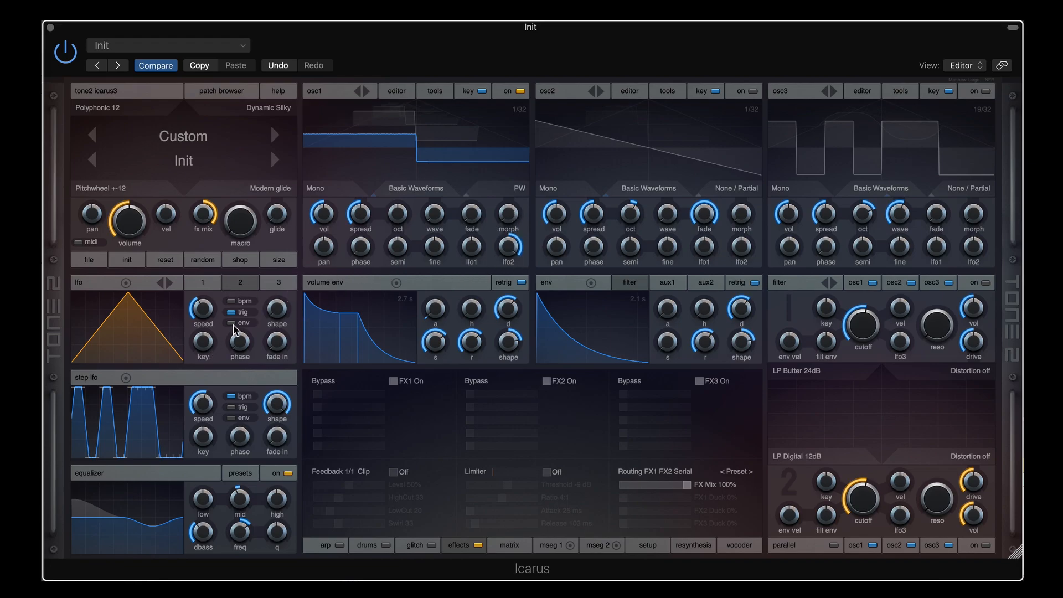
Set the LFO speed to 1.27 Hz and osc1's wave to 2
mouse_move(206, 314)
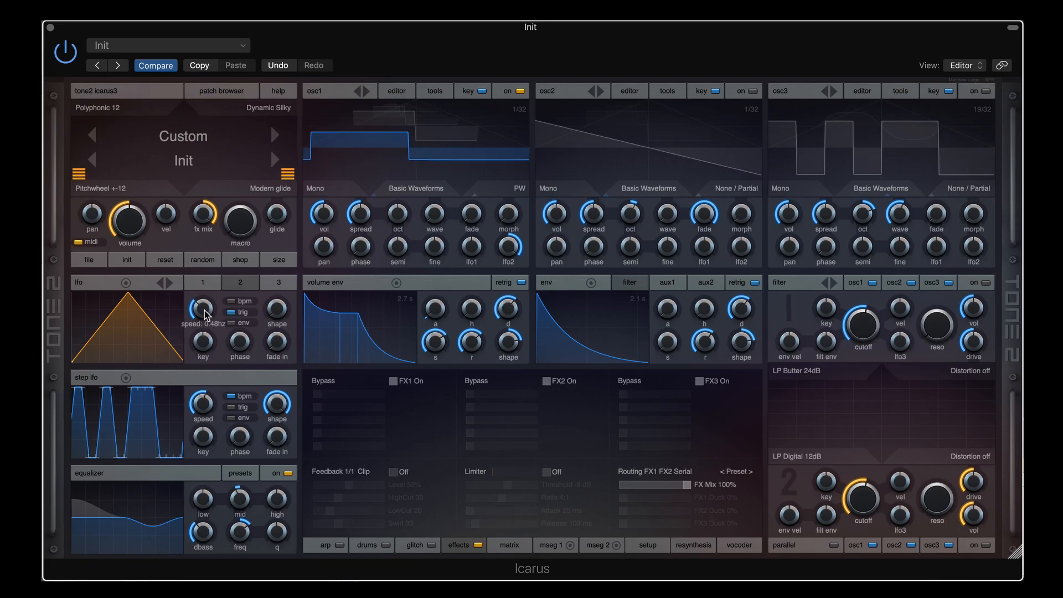
left_click_drag(204, 315, 207, 307)
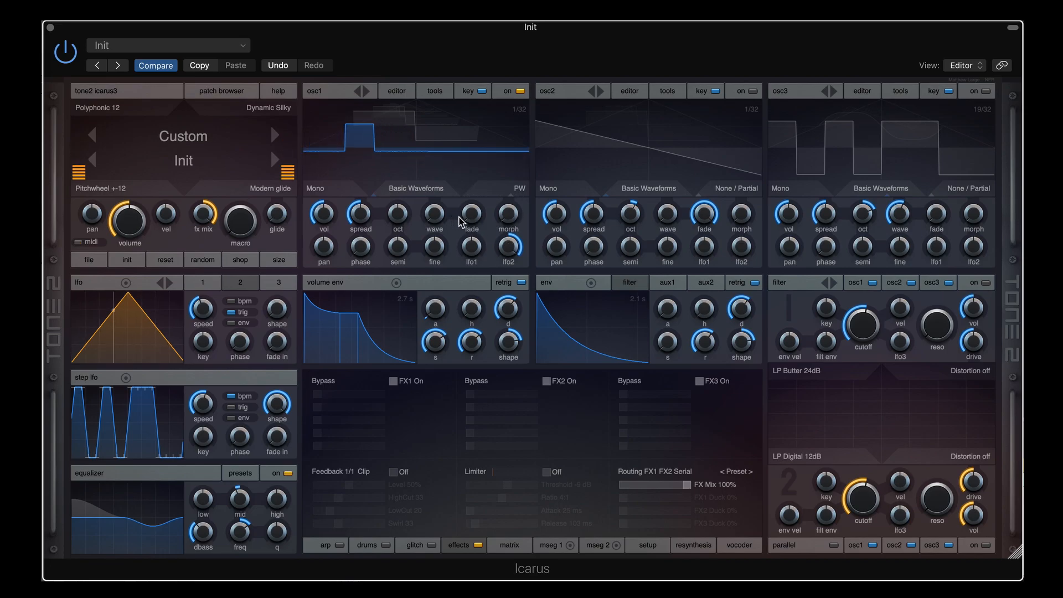
left_click_drag(435, 212, 433, 238)
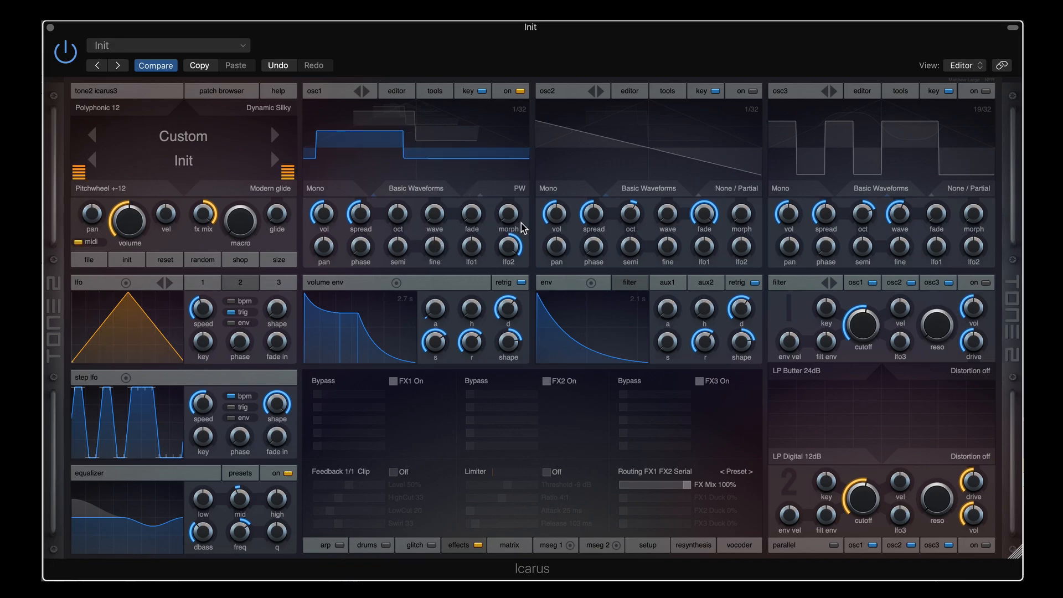
Switch osc1 to PhaseDist PW, sweep the LFO to 17.10 Hz and back to 1.36 Hz, try wave 13
left_click(514, 194)
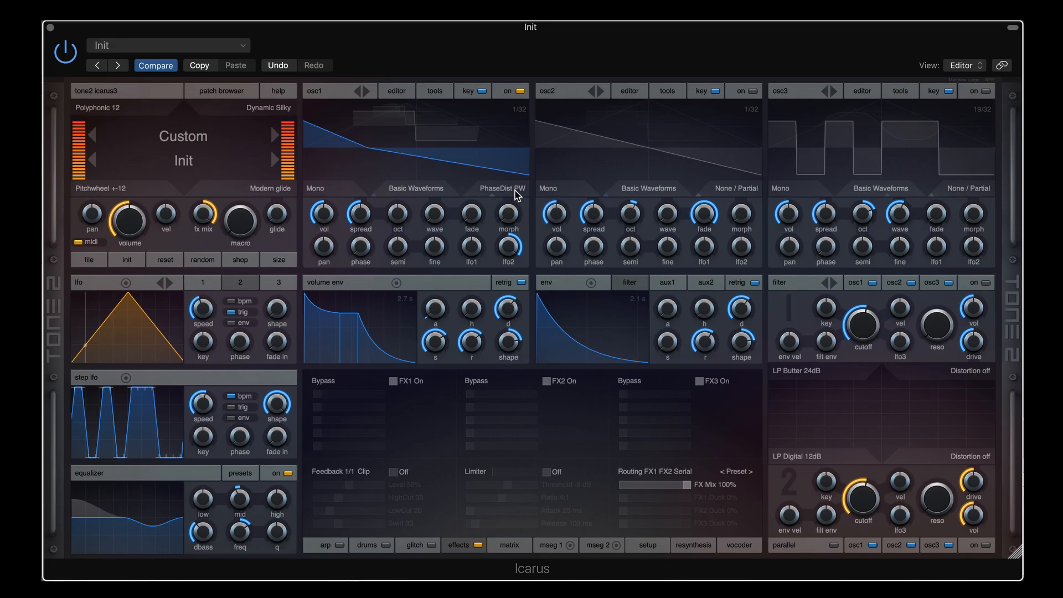
mouse_move(205, 313)
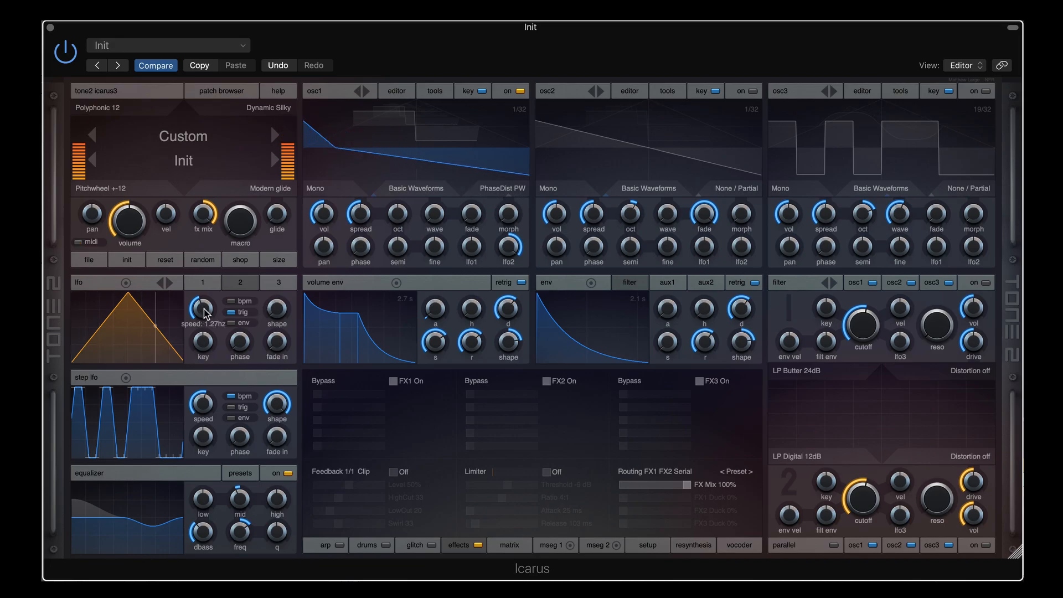
mouse_move(205, 313)
left_mouse_down()
mouse_move(208, 288)
mouse_move(207, 325)
left_mouse_up()
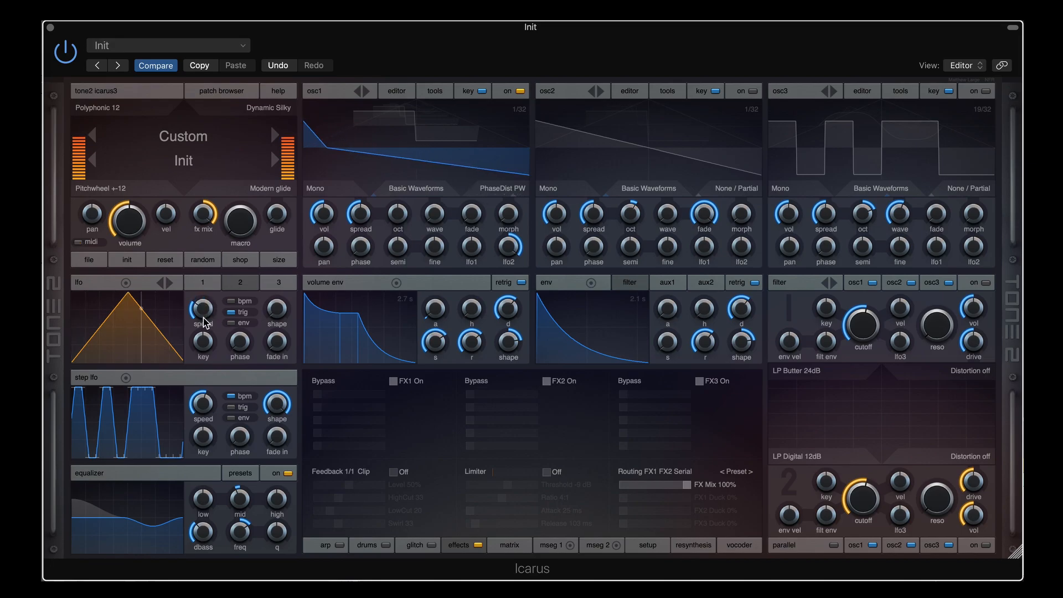
left_click_drag(205, 322, 204, 281)
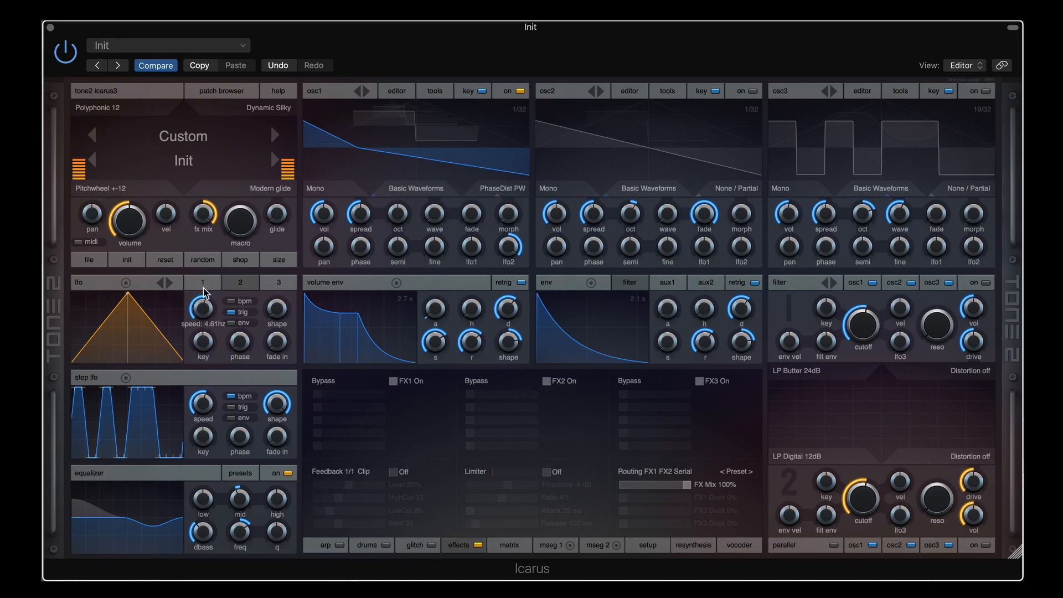
left_click_drag(434, 214, 436, 187)
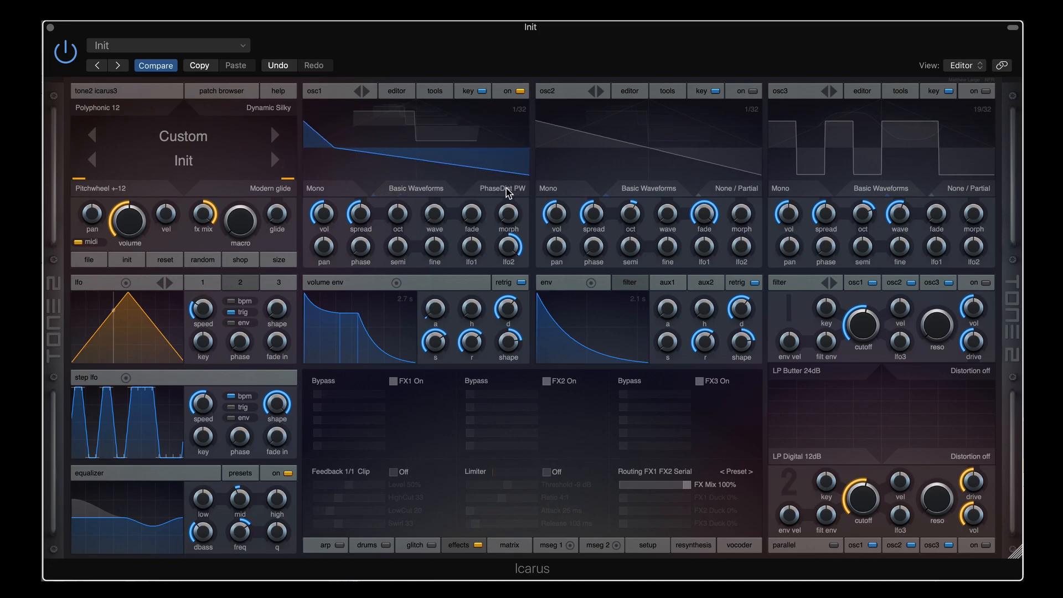
Switch osc1 to PhaseDist Saw and speed the LFO up to 9.24 Hz
scroll(506, 188, "down", 1)
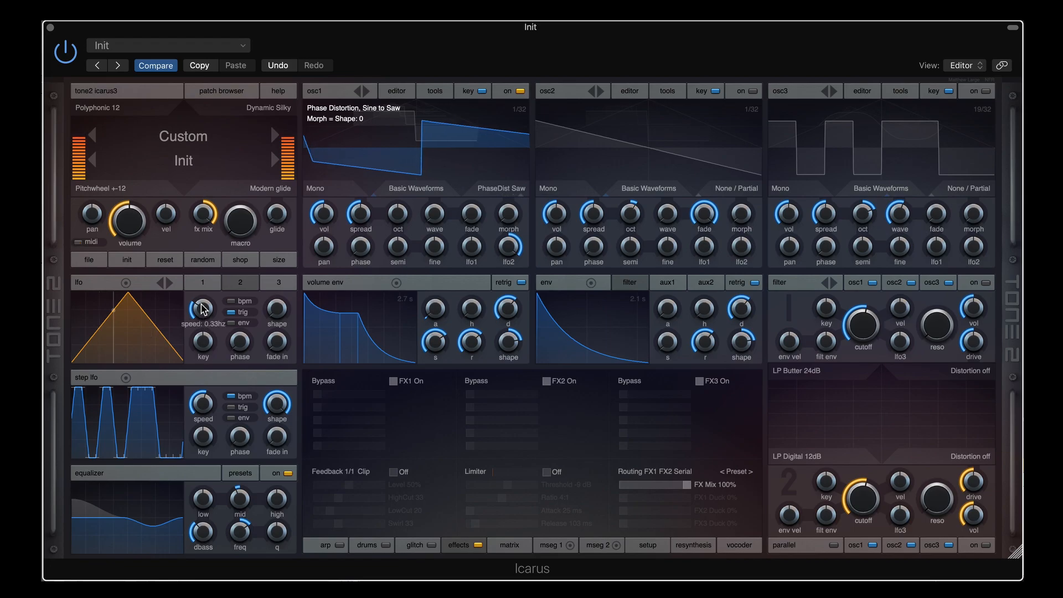
left_click_drag(201, 304, 202, 300)
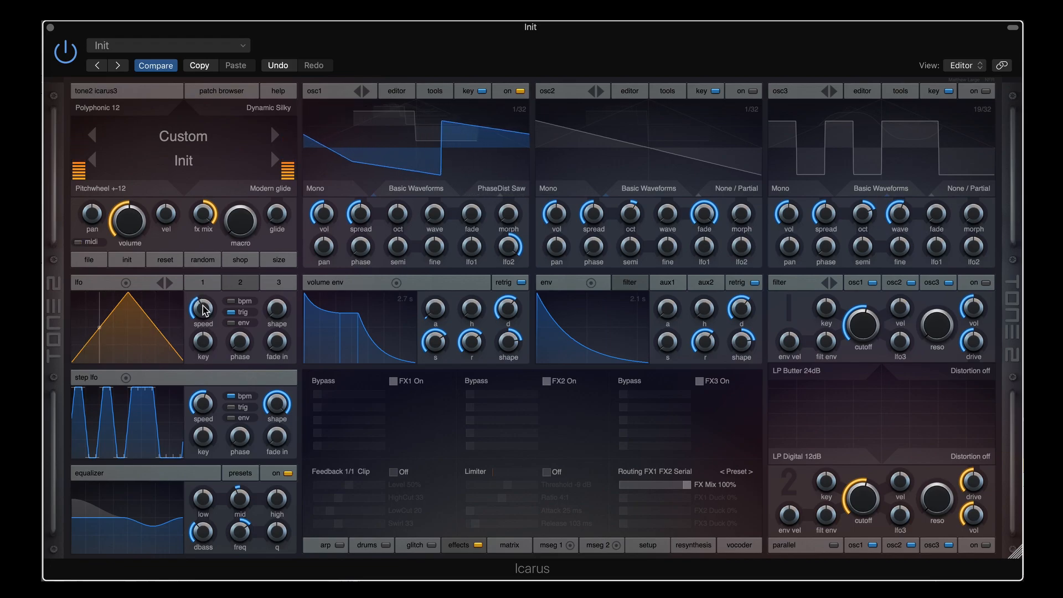
left_click_drag(204, 309, 205, 288)
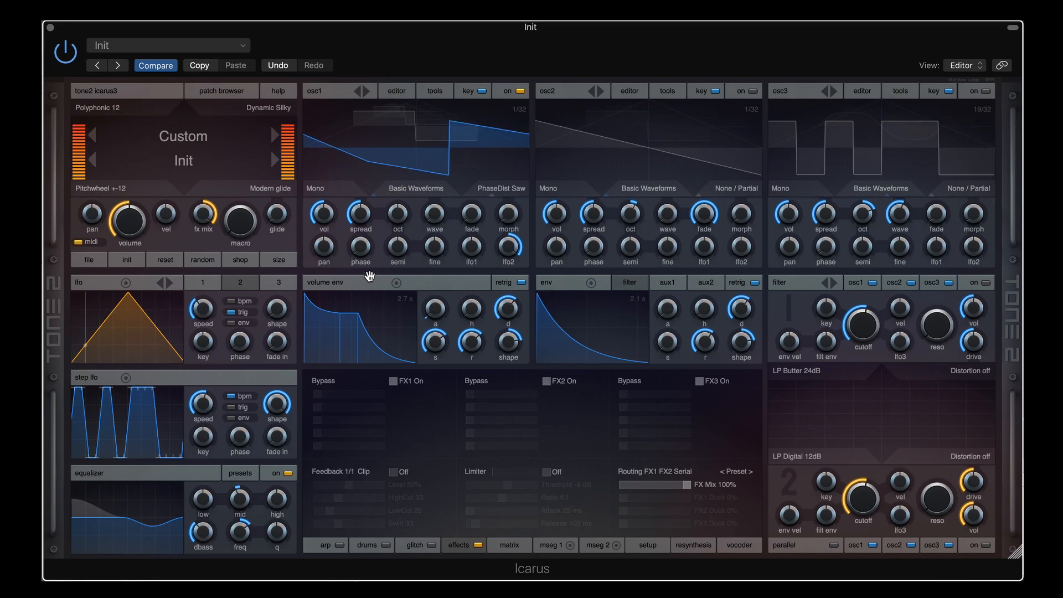
Try PhaseDist Squ with the LFO at 1.45 Hz, then PhaseDist X2 at 0.72 Hz
left_click(506, 190)
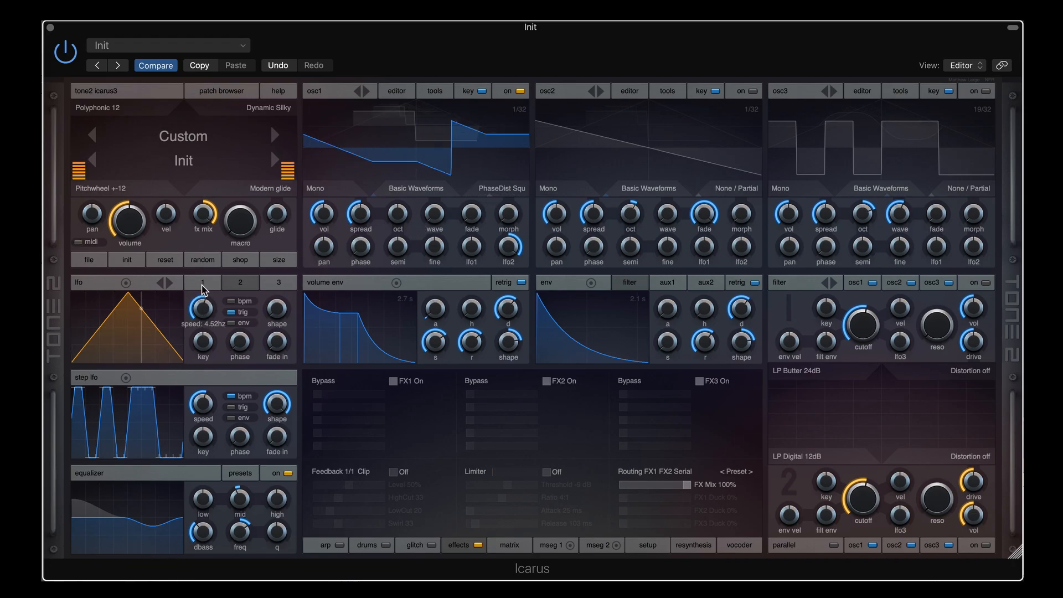
left_click_drag(203, 289, 202, 308)
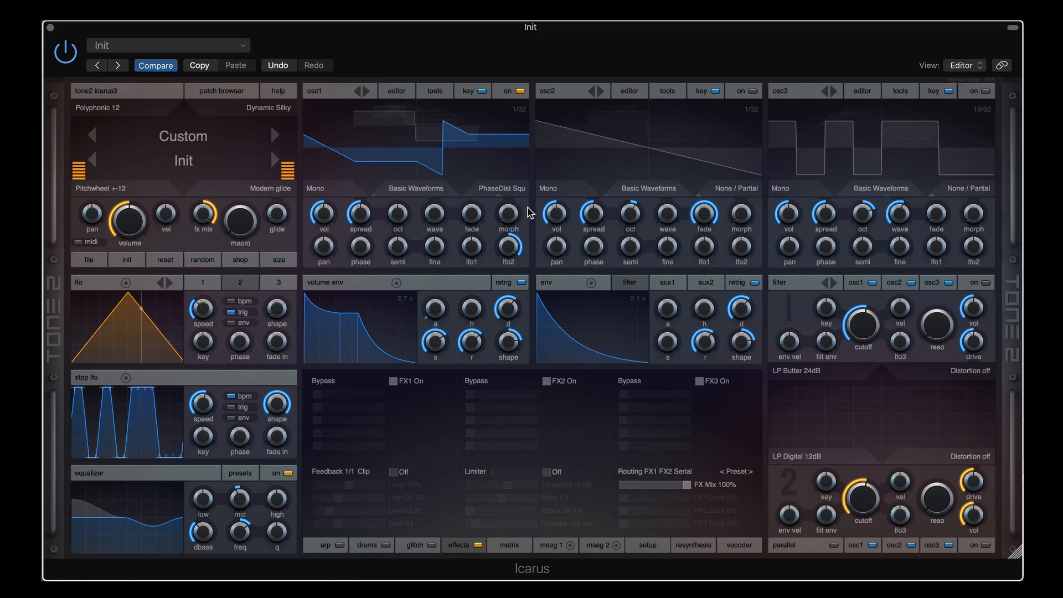
left_click(501, 191)
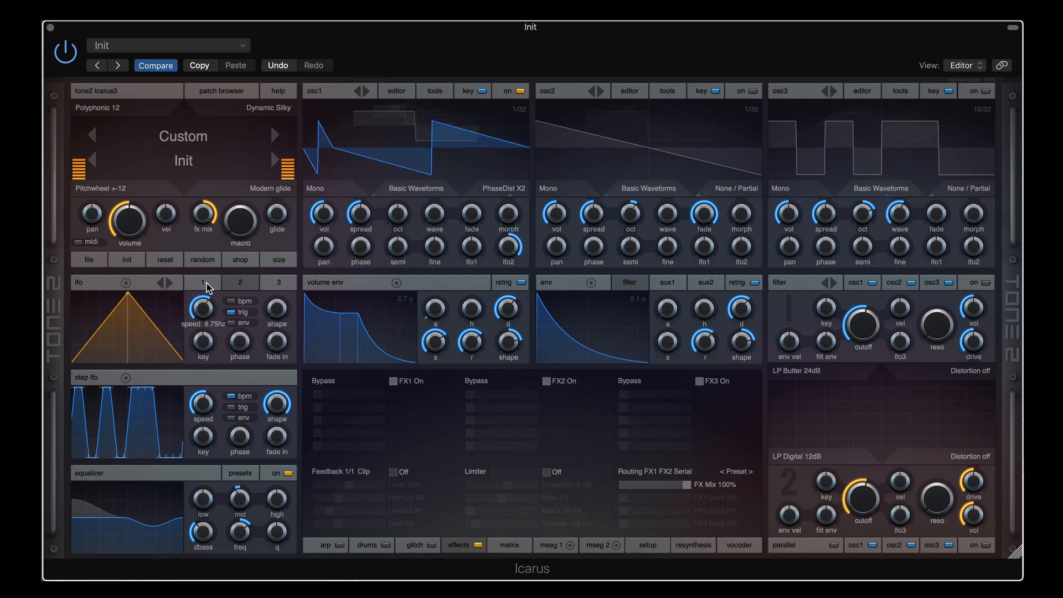
left_click_drag(206, 283, 206, 315)
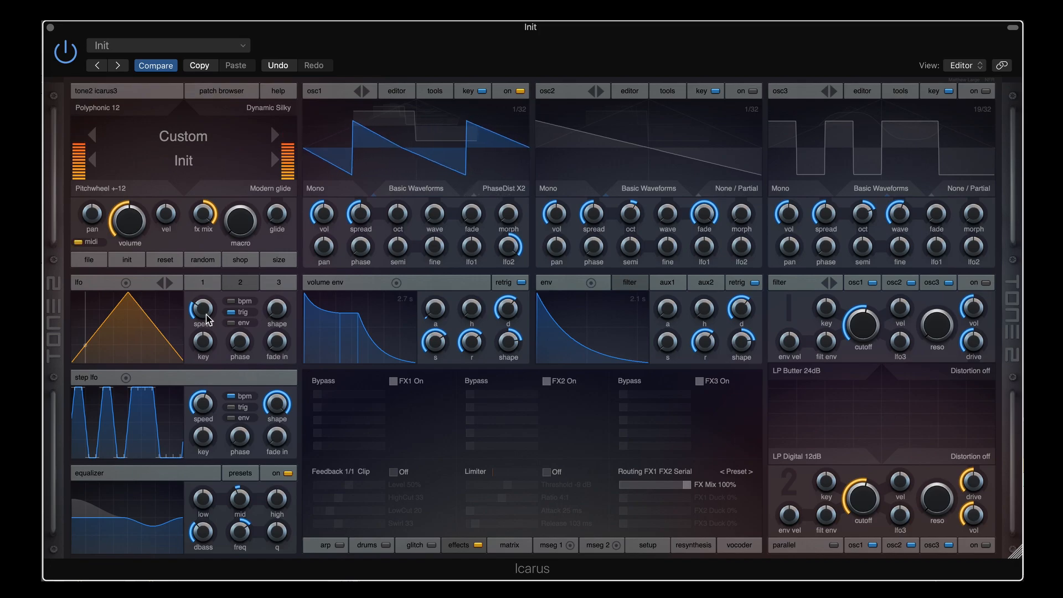
Put osc1 in Mirror mode, try wave 14, and slow the LFO to 0.49 Hz
left_click(518, 190)
mouse_move(520, 204)
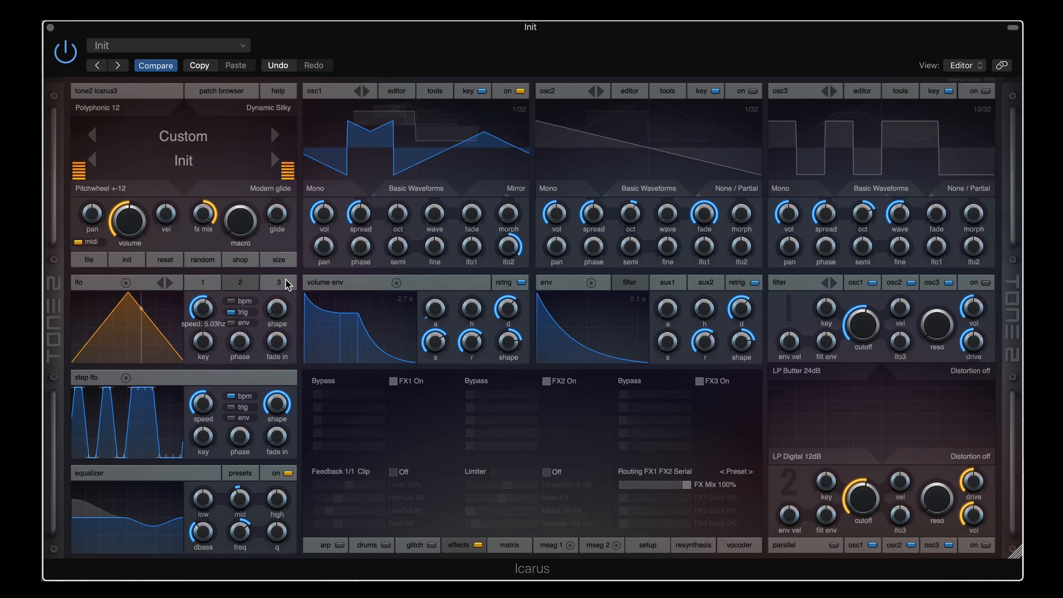
left_click_drag(434, 213, 443, 165)
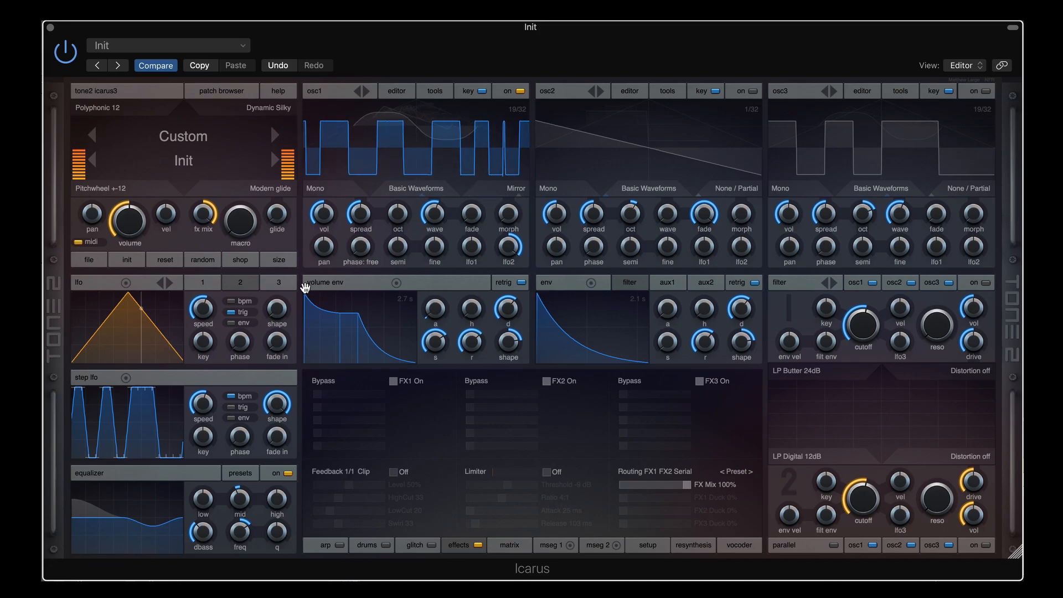
mouse_move(202, 308)
left_mouse_down()
mouse_move(201, 327)
mouse_move(200, 313)
left_mouse_up()
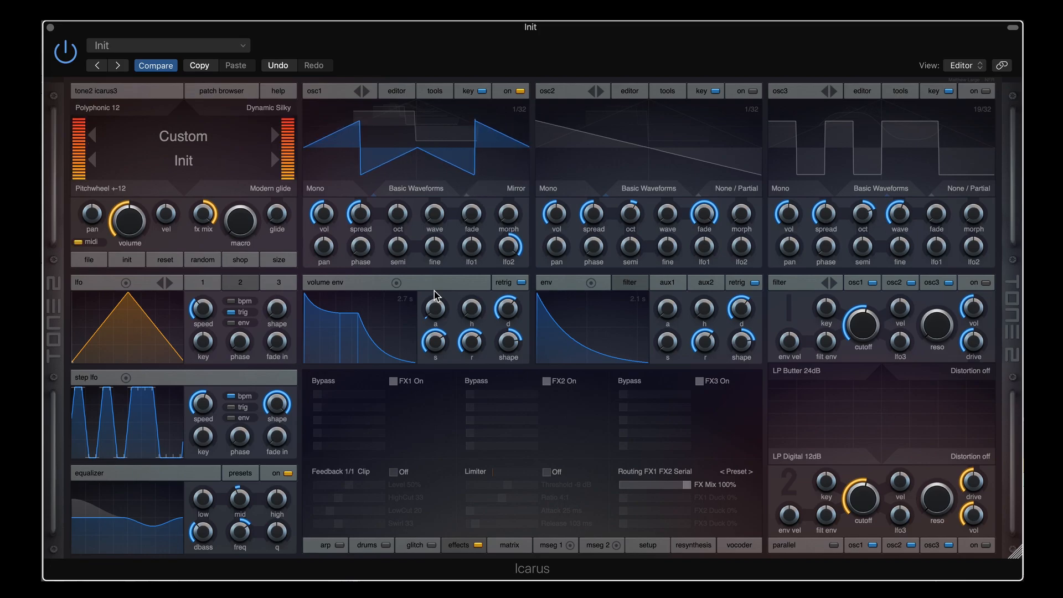
Switch osc1 to Grunge mode and settle the second LFO's speed at 0.40 Hz
left_click(515, 189)
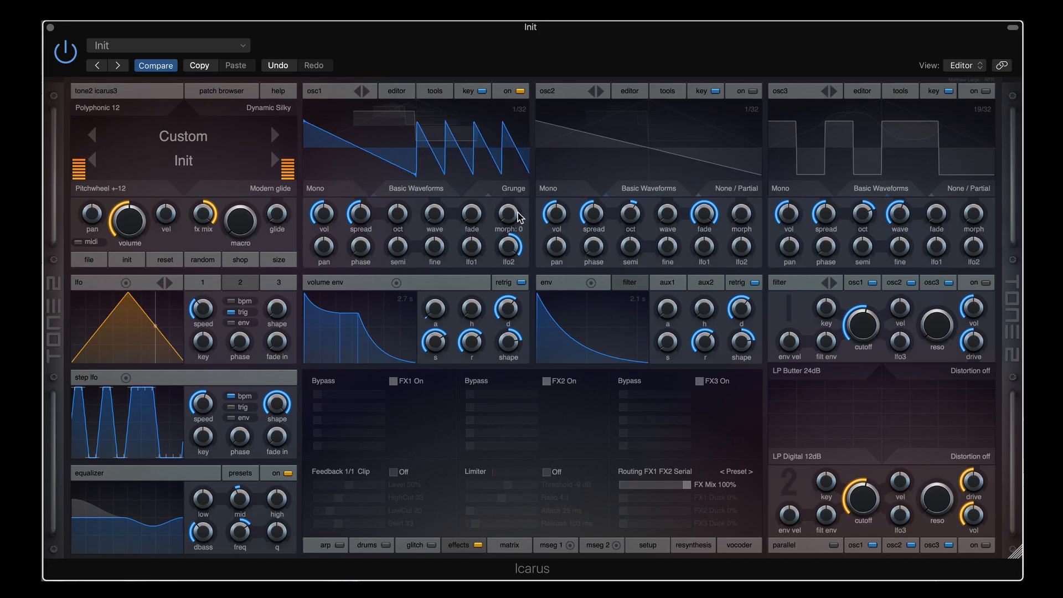
mouse_move(194, 314)
left_mouse_down()
mouse_move(205, 281)
mouse_move(211, 322)
left_mouse_up()
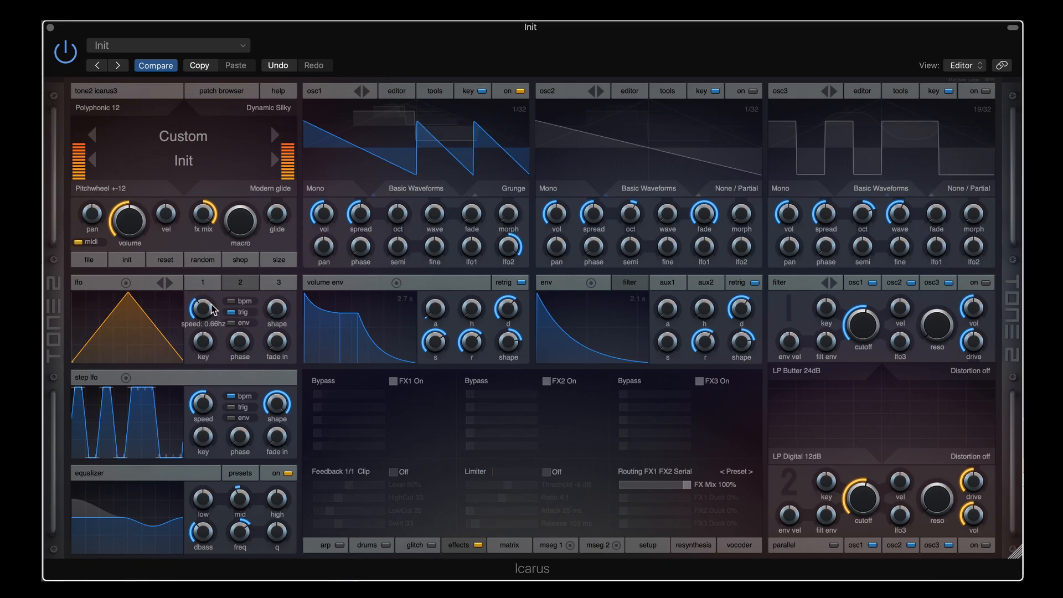
mouse_move(211, 304)
left_mouse_down()
mouse_move(211, 294)
mouse_move(211, 321)
left_mouse_up()
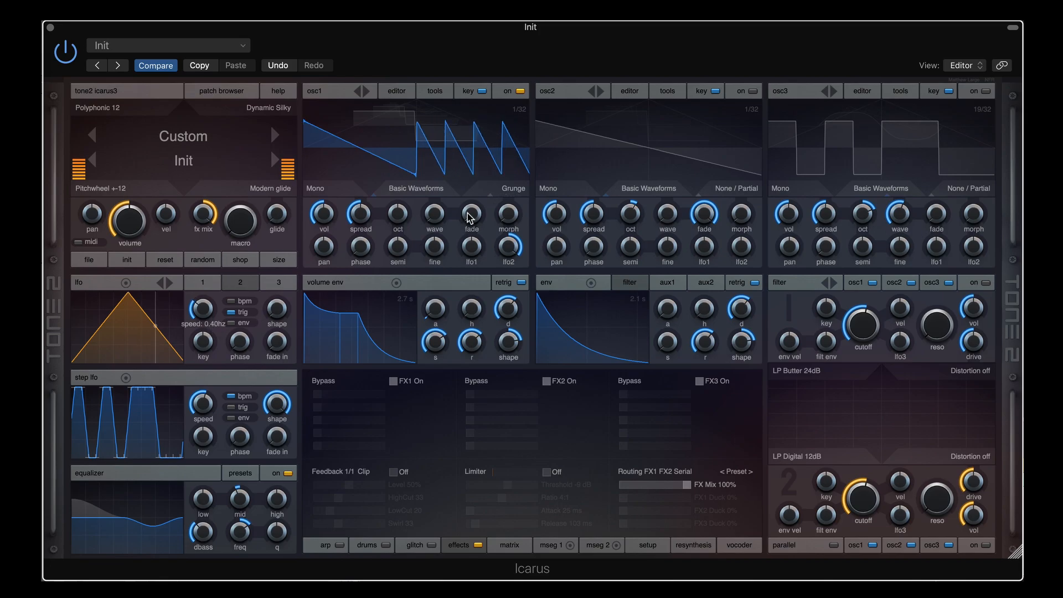
Put osc1 in FM Sine 2/1 with wave 6 and lengthen the volume release to 4.1 s
left_click(510, 191)
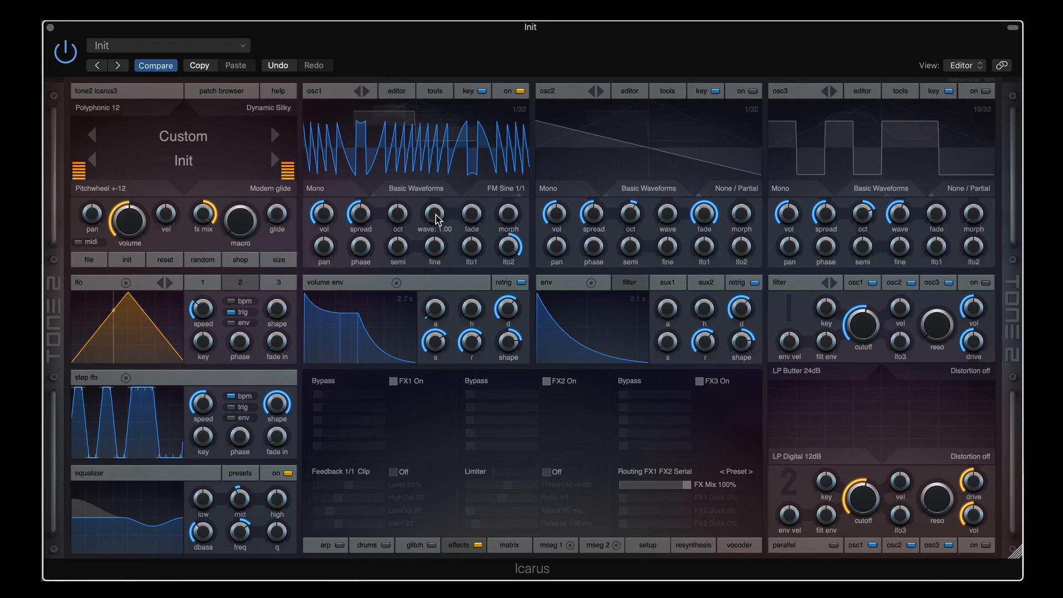
left_click_drag(438, 220, 437, 203)
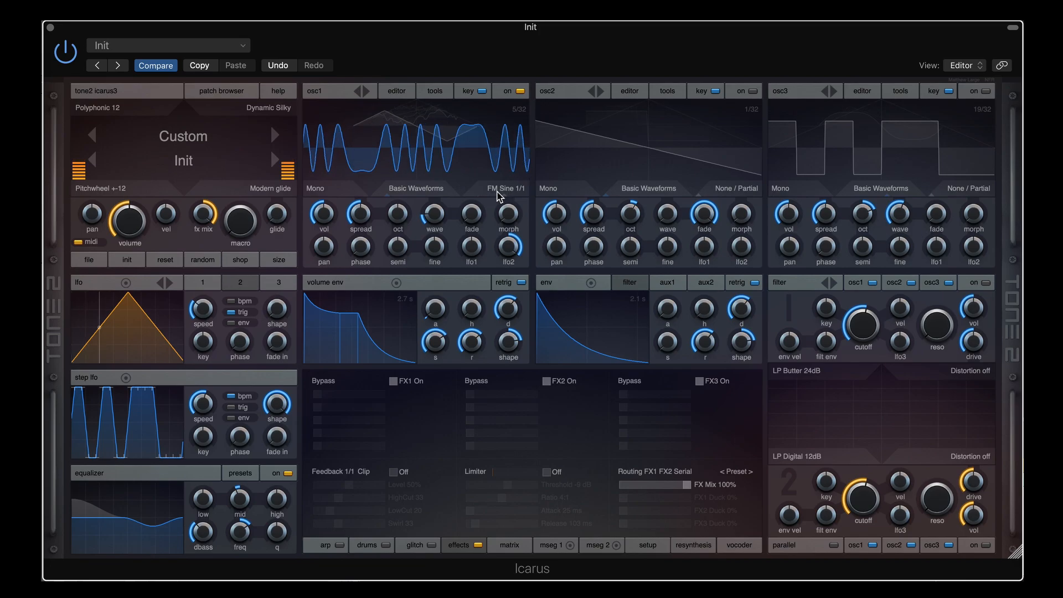
left_click(501, 189)
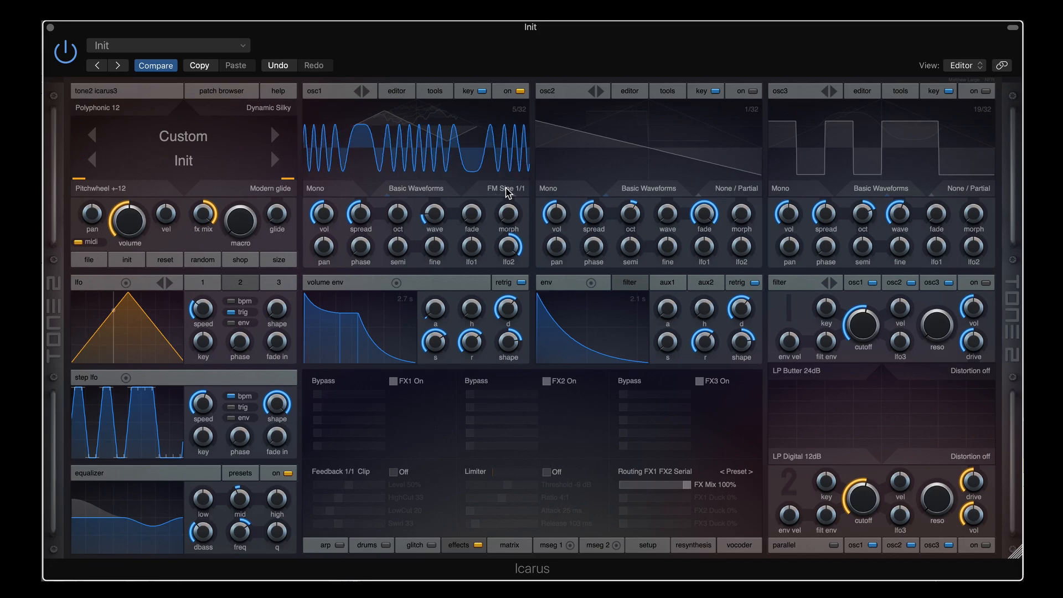
scroll(506, 188, "down", 1)
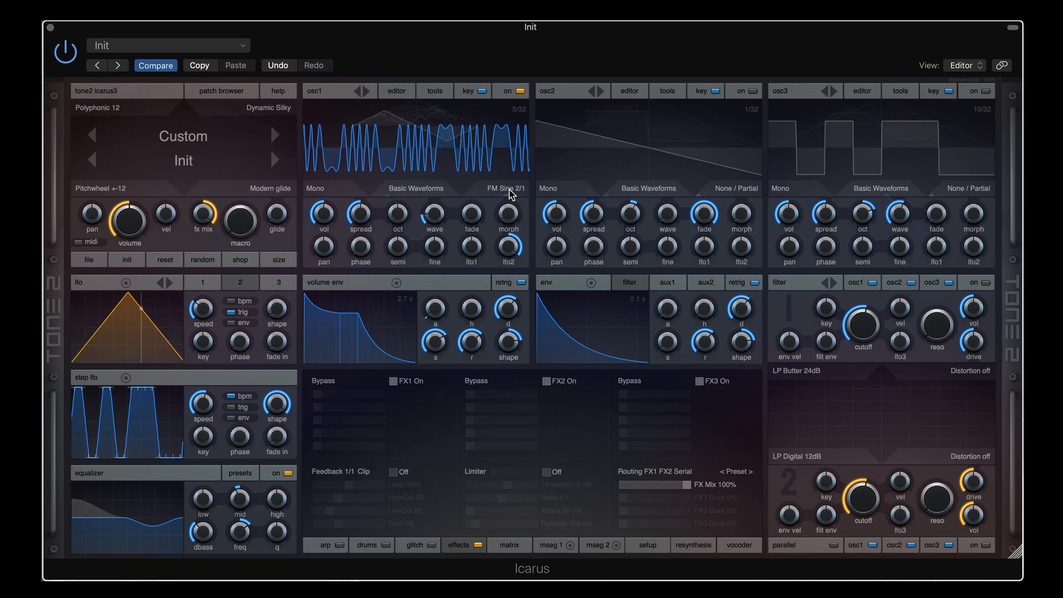
left_click_drag(479, 344, 475, 340)
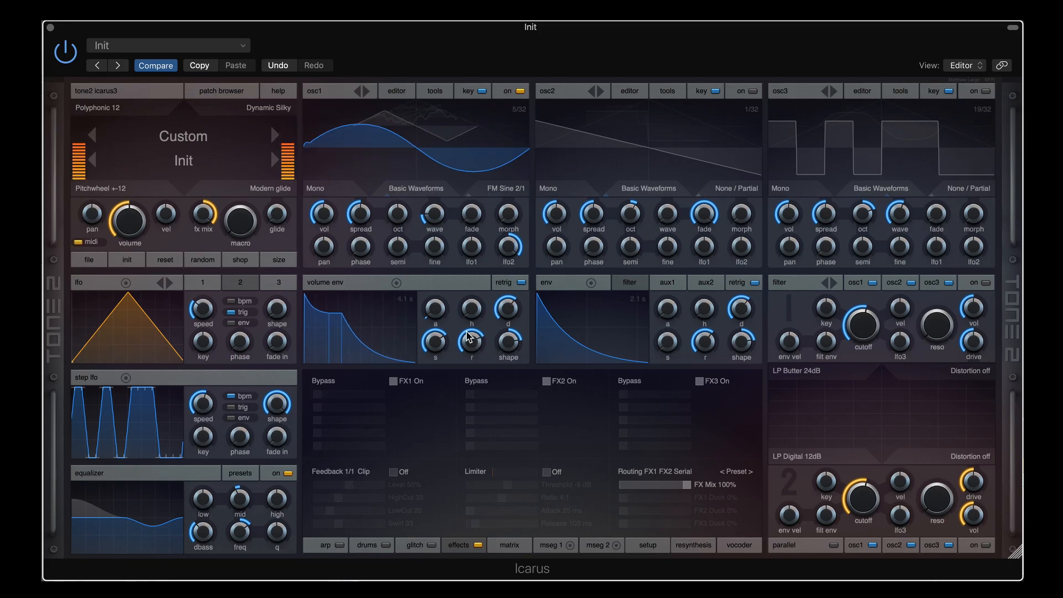
Stretch the volume release to about 4.5 s and step osc1's FM ratio to 3/1, then 4/1
left_click_drag(470, 346, 473, 339)
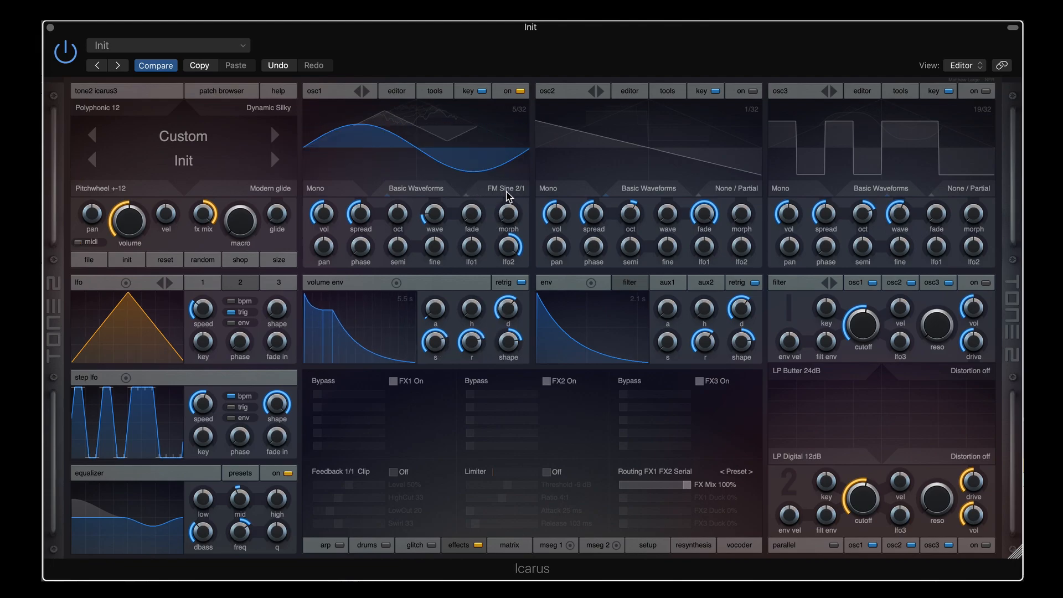
left_click(508, 190)
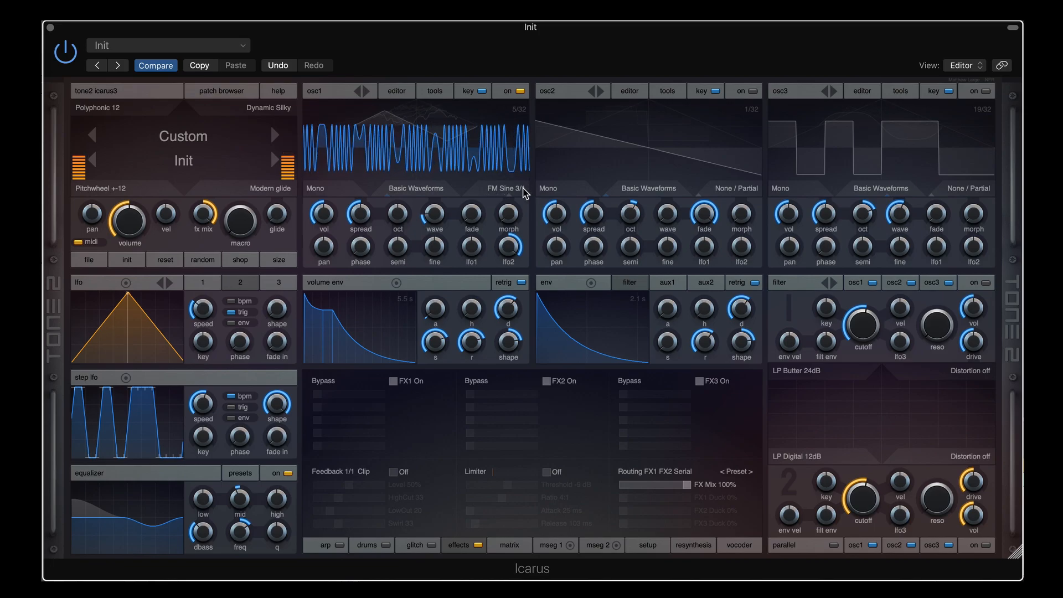
left_click(505, 188)
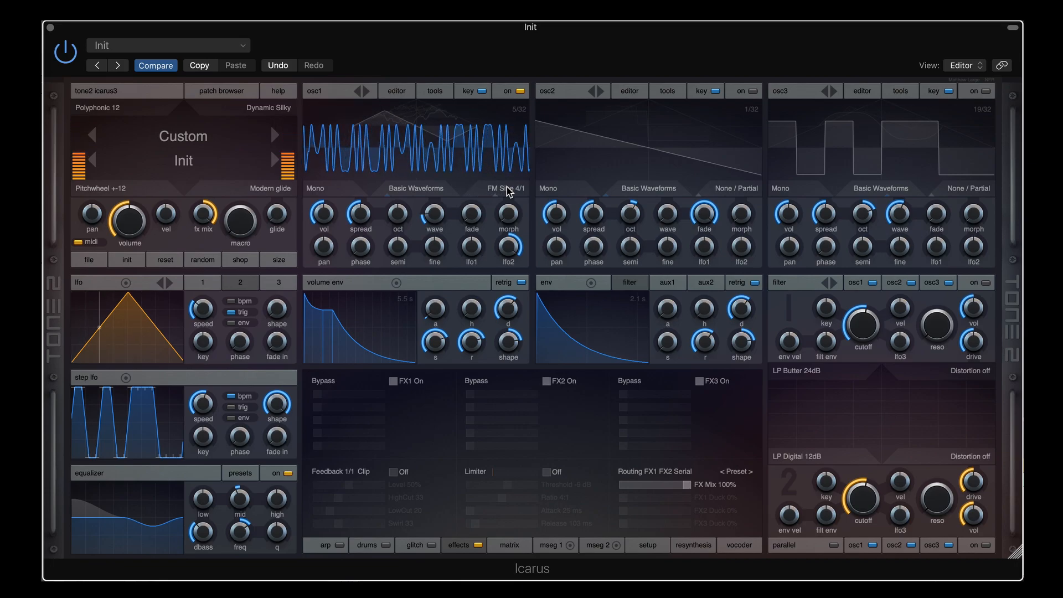
Continue stepping osc1's FM ratio through 5/1, 1/2, 3/2 and 5/2 to FM Sine 1/4
scroll(507, 187, "up", 1)
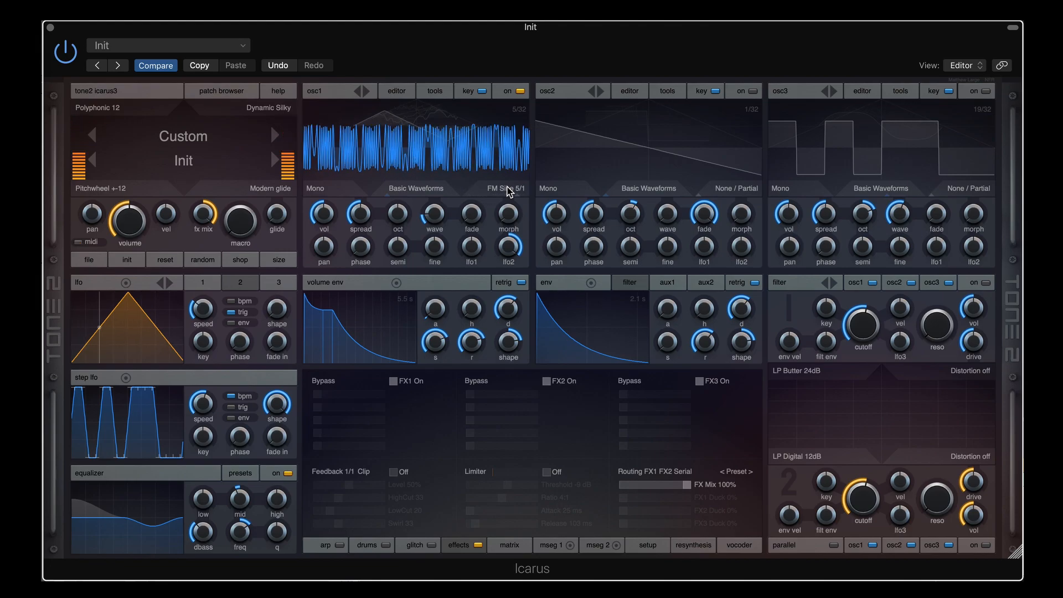
left_click(507, 187)
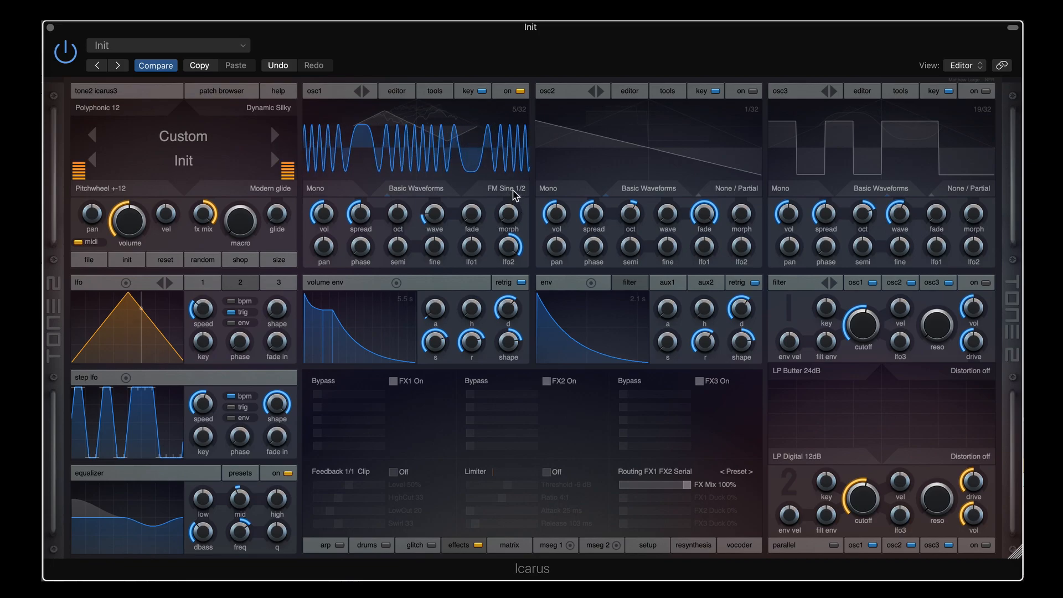
scroll(516, 195, "down", 1)
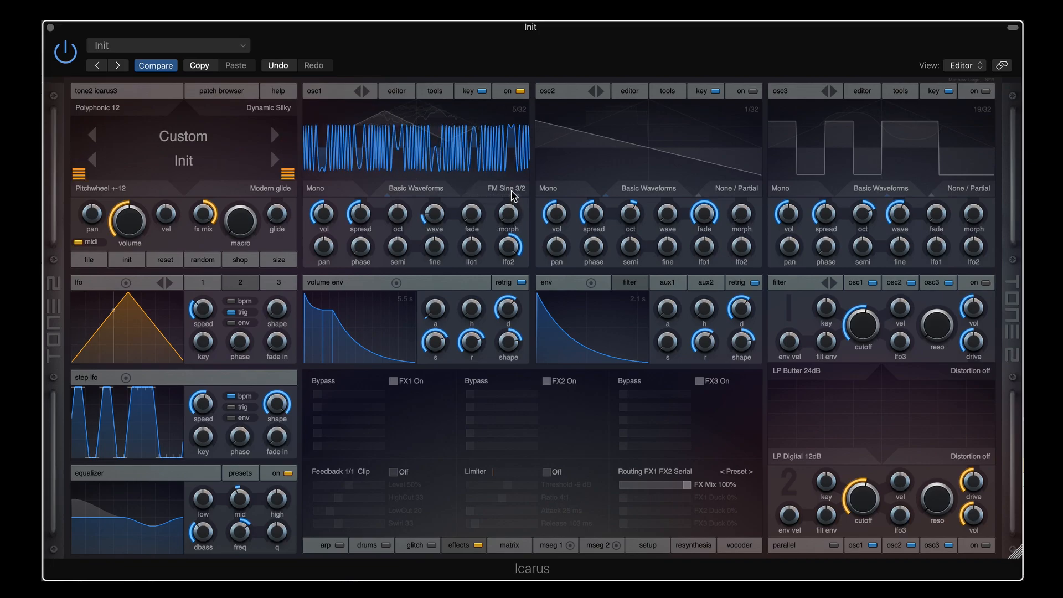
scroll(515, 196, "down", 1)
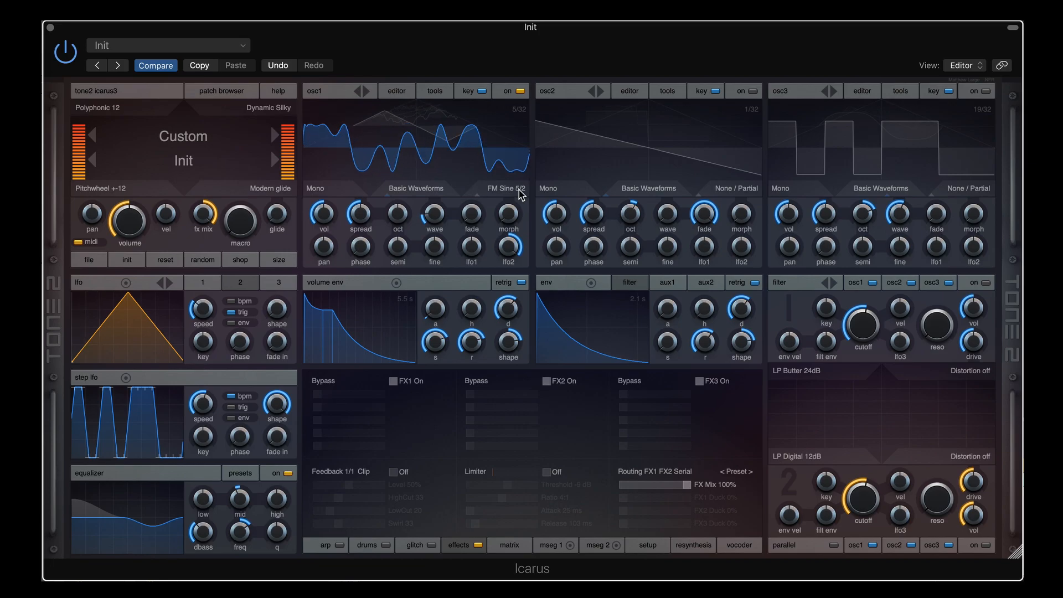
scroll(519, 190, "down", 1)
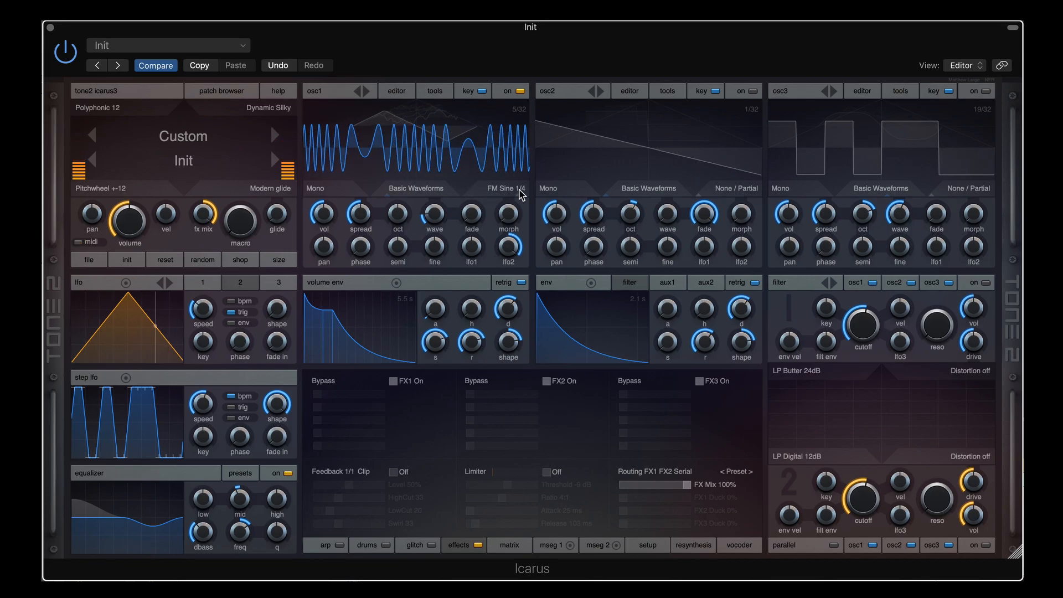
Raise osc1's wavetable position to 16, then 21/32, and settle it back at 19/32
mouse_move(466, 212)
left_click_drag(435, 213, 435, 182)
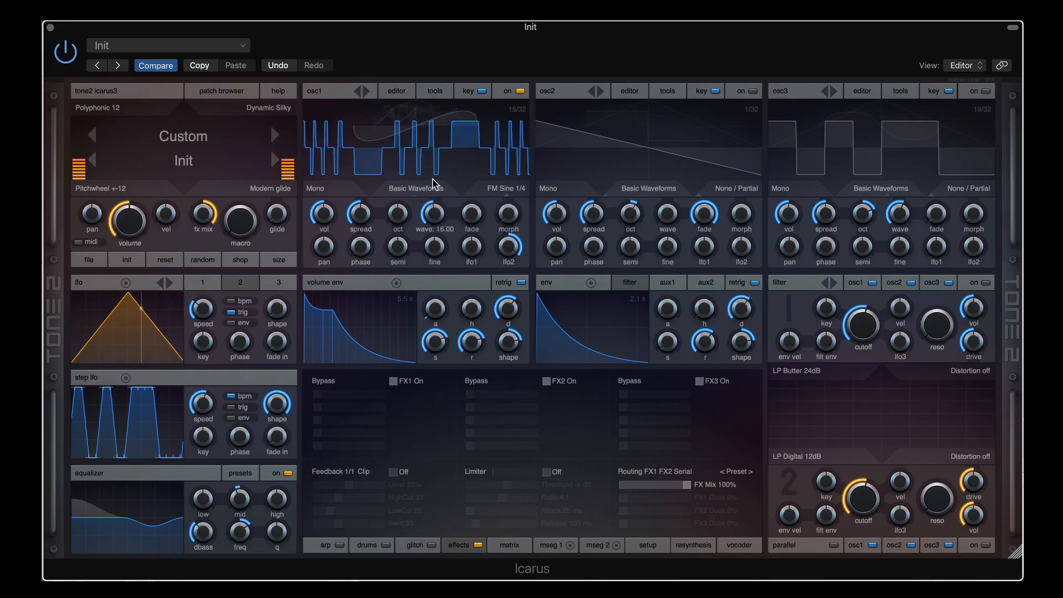
left_click_drag(435, 221, 438, 203)
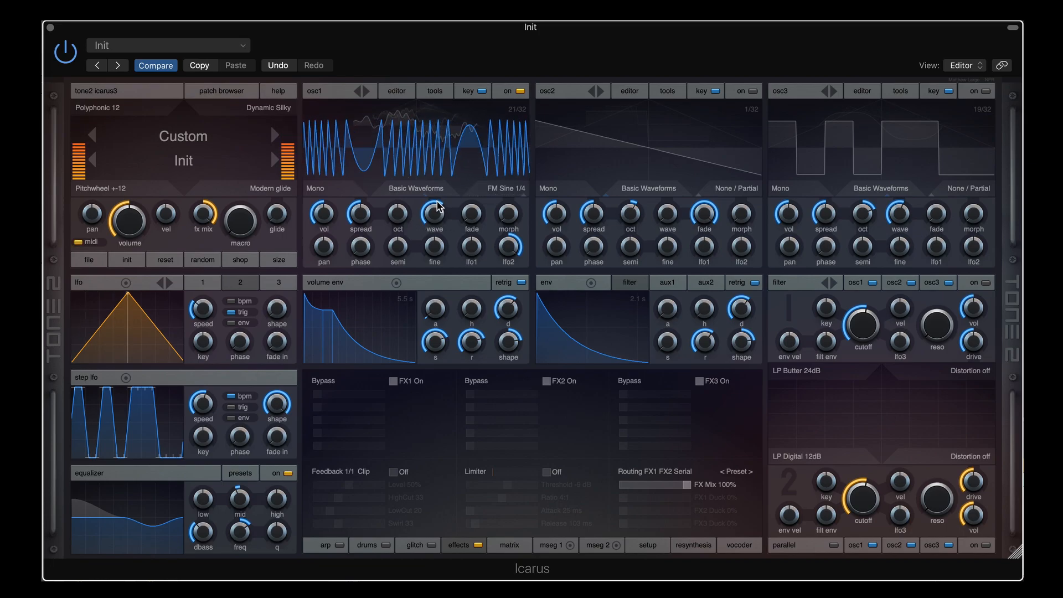
mouse_move(431, 212)
left_click_drag(432, 212, 432, 216)
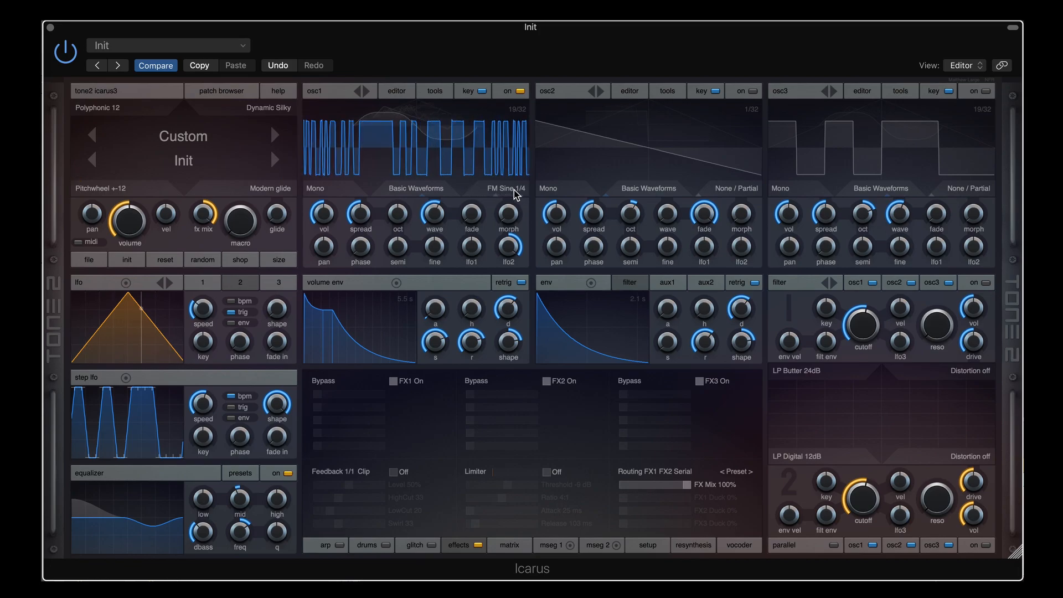
Set osc1 to FM Sine 5/4 at wavetable position 6/32 and raise its LFO 2 amount
scroll(516, 194, "down", 2)
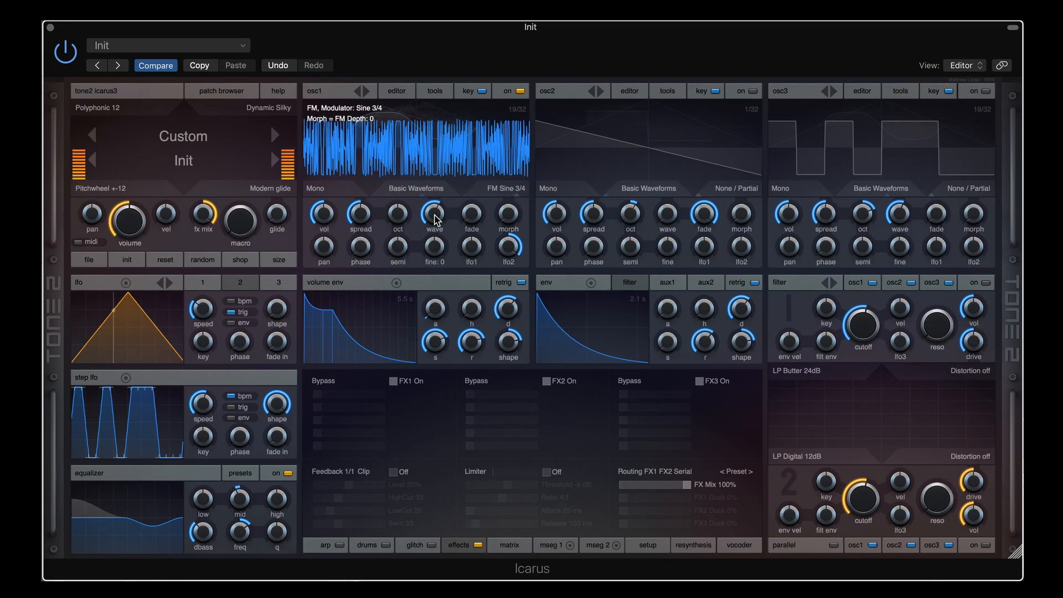
scroll(437, 206, "up", 4)
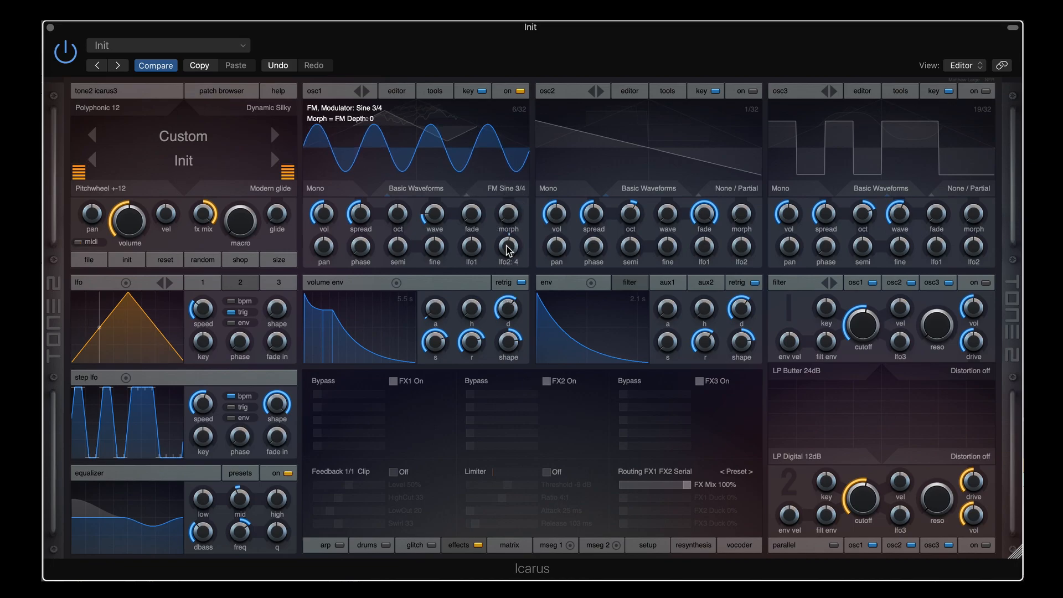
scroll(508, 246, "up", 7)
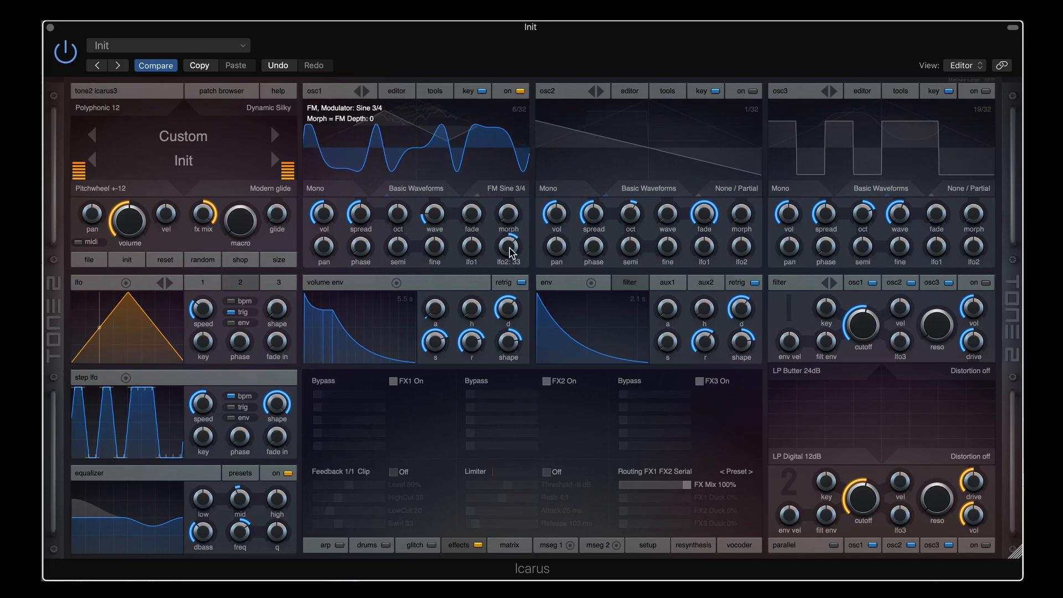
scroll(510, 192, "down", 1)
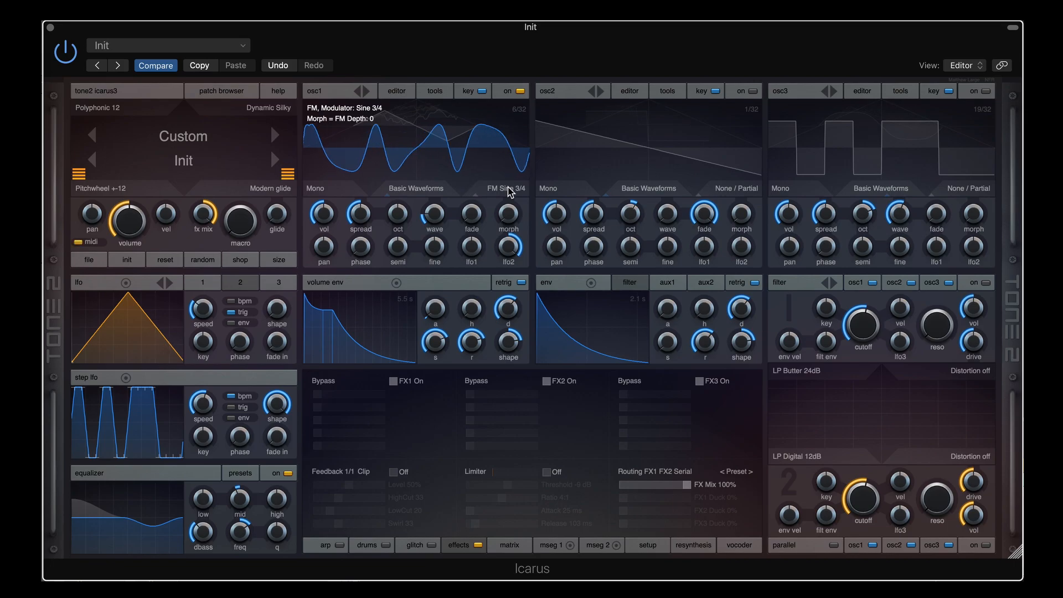
scroll(512, 192, "down", 1)
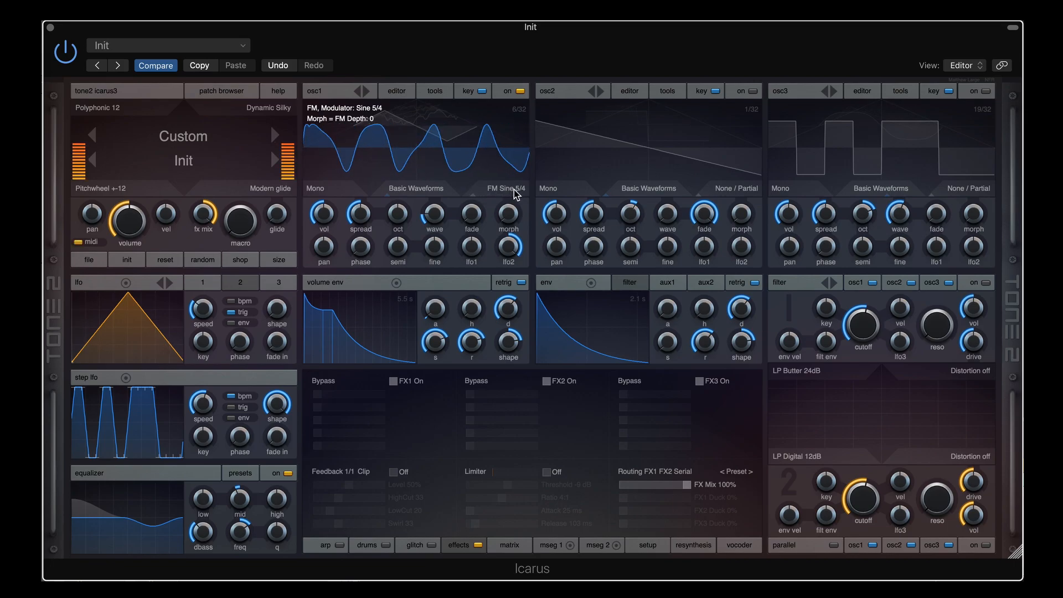
scroll(513, 192, "down", 2)
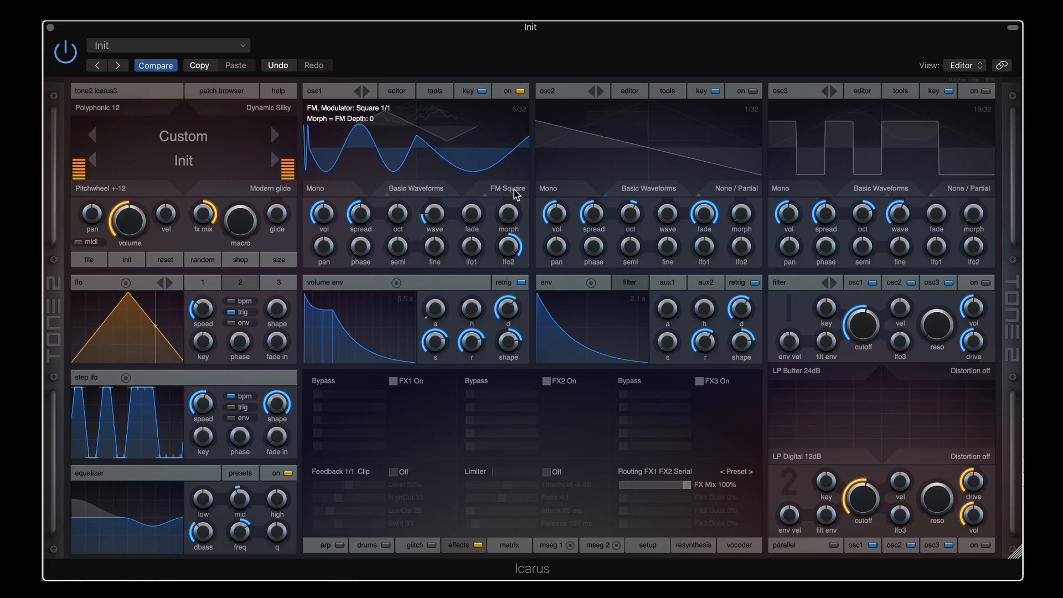
scroll(514, 192, "up", 2)
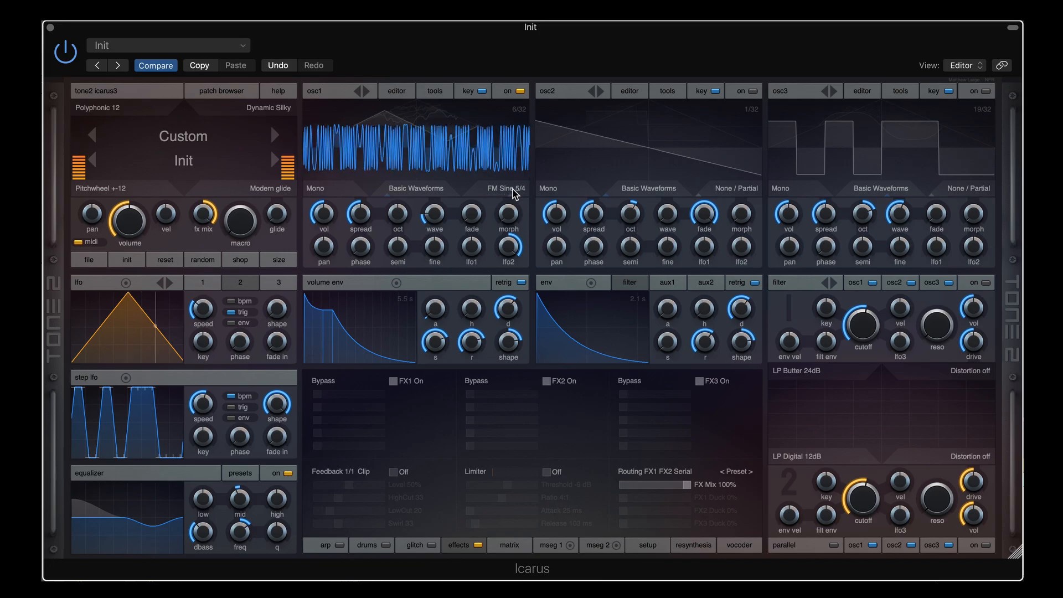
Move osc1's FM modulator from FM Square to FM Saw and lengthen the volume release to about 7.2 s
left_click(513, 193)
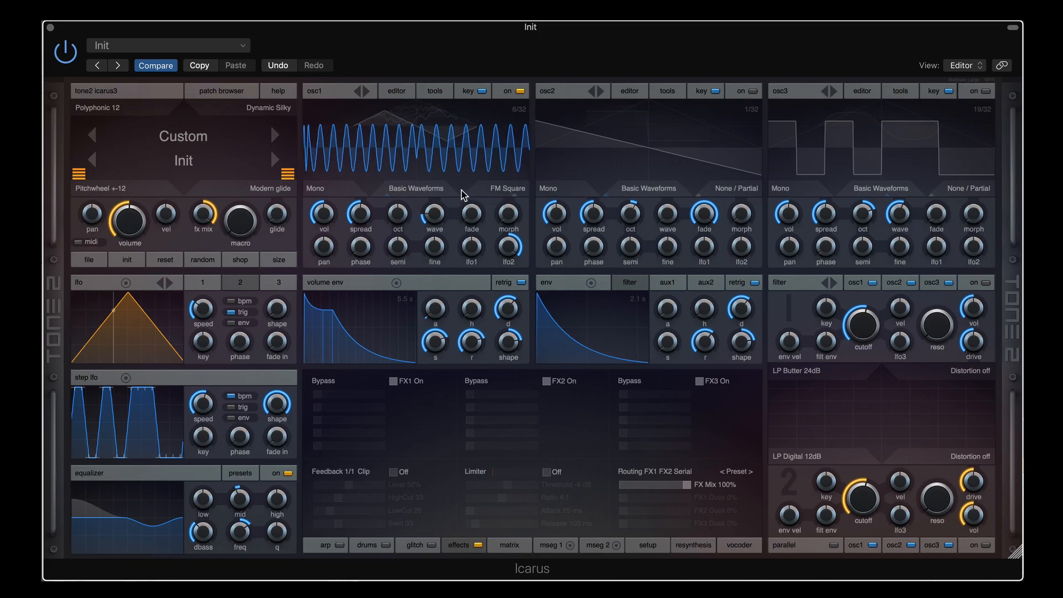
mouse_move(513, 205)
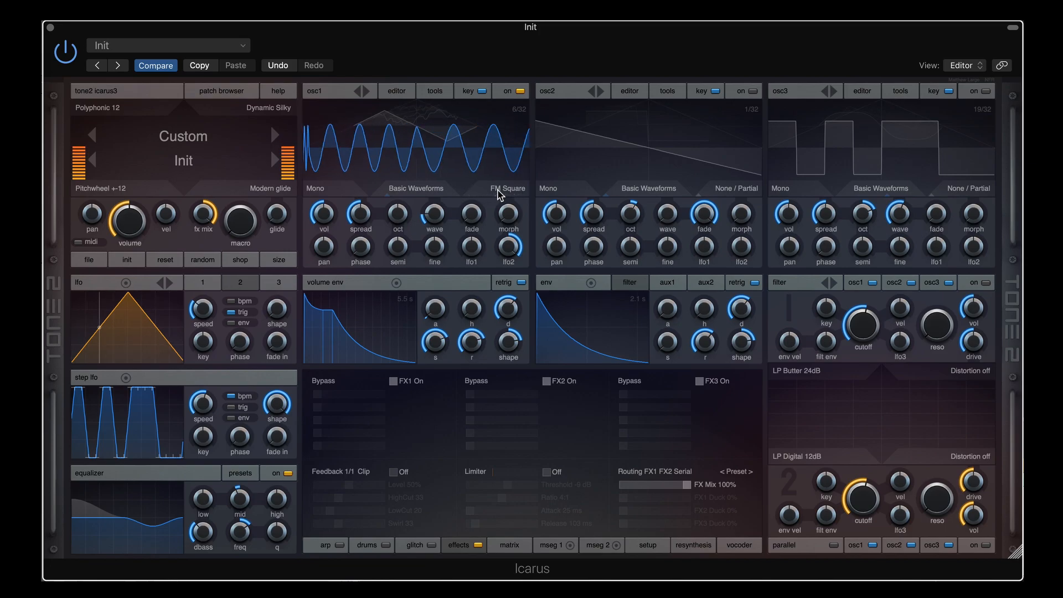
scroll(500, 195, "down", 1)
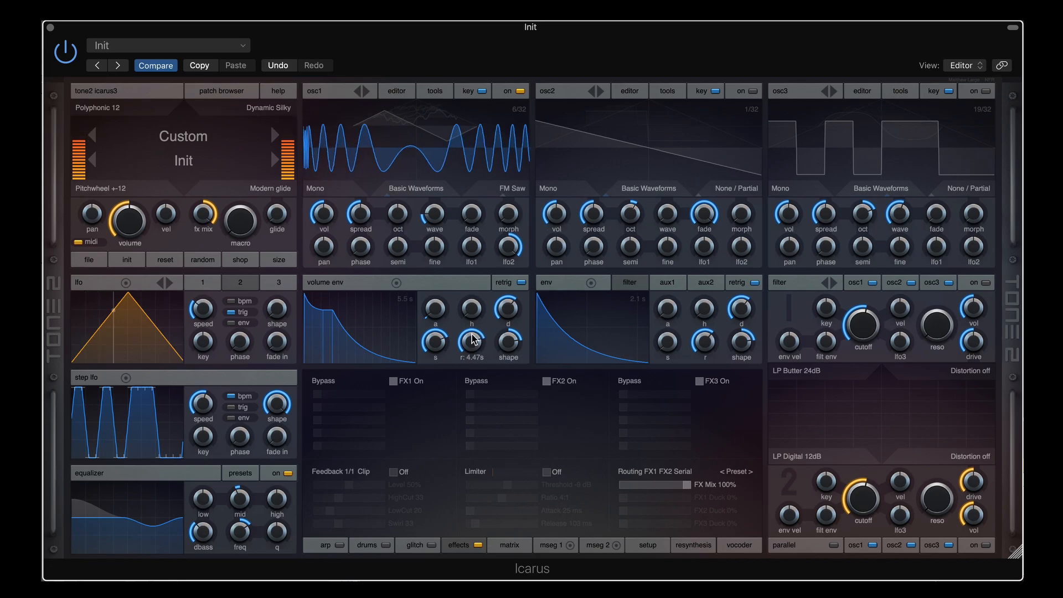
left_click_drag(471, 342, 472, 337)
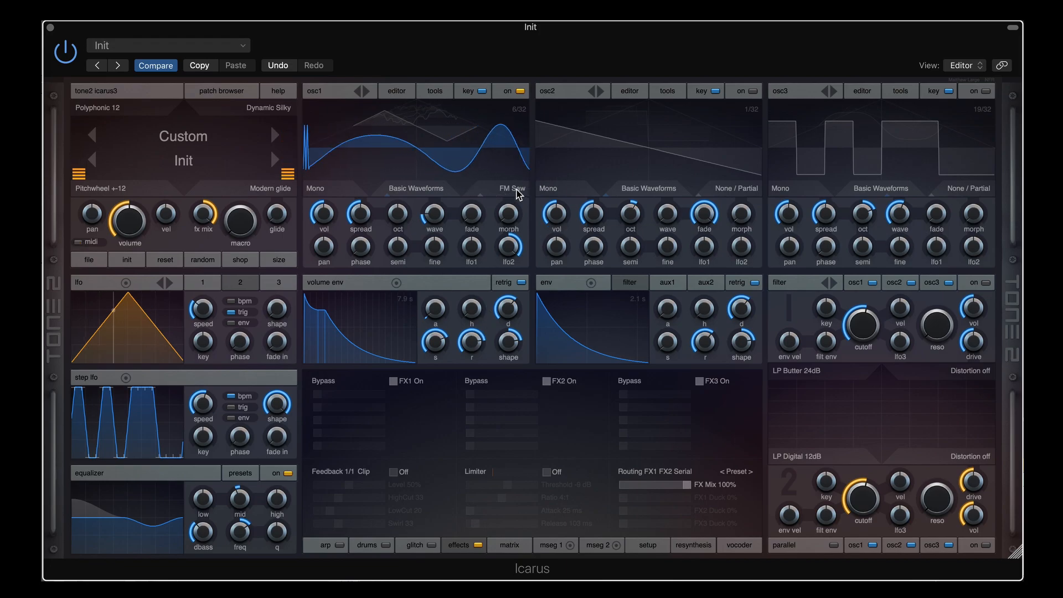
Set osc1 to FM <= Osc3, enable osc3 with its saw wavetable at 1.00, and shorten the volume release
left_click(518, 189)
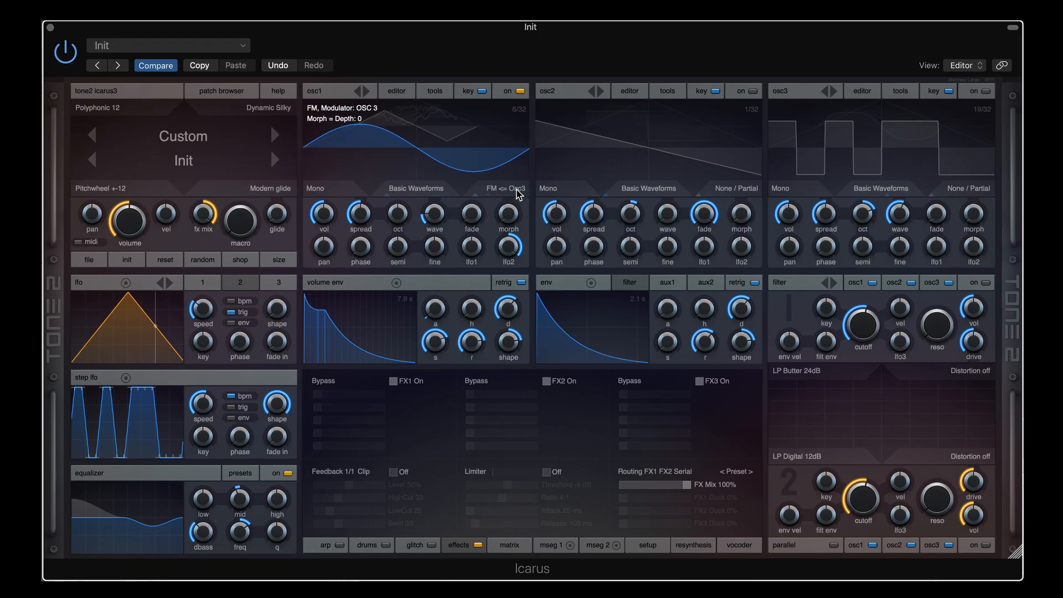
left_click(986, 92)
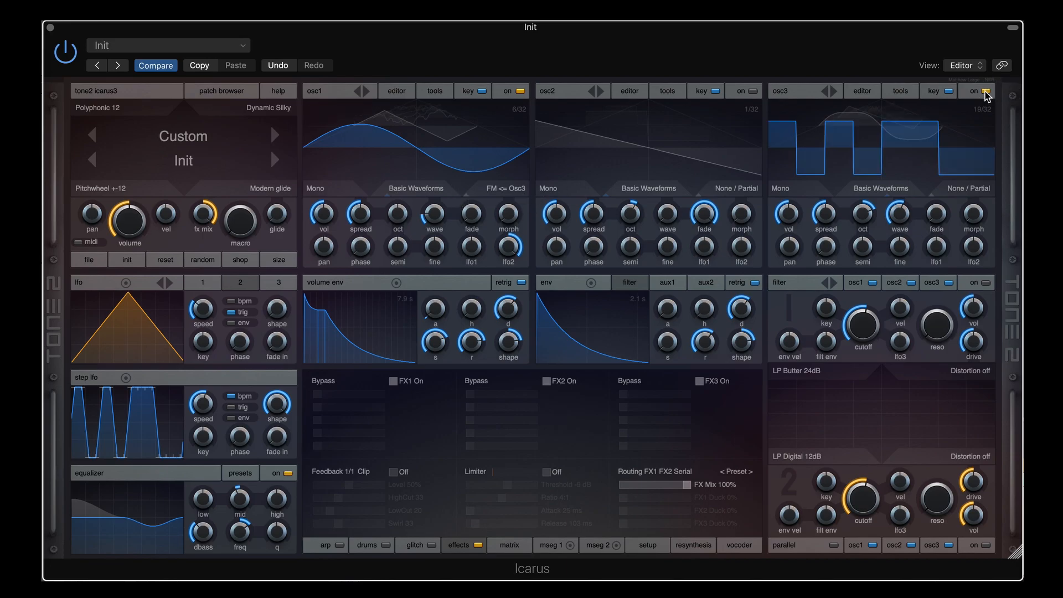
left_click_drag(903, 213, 894, 299)
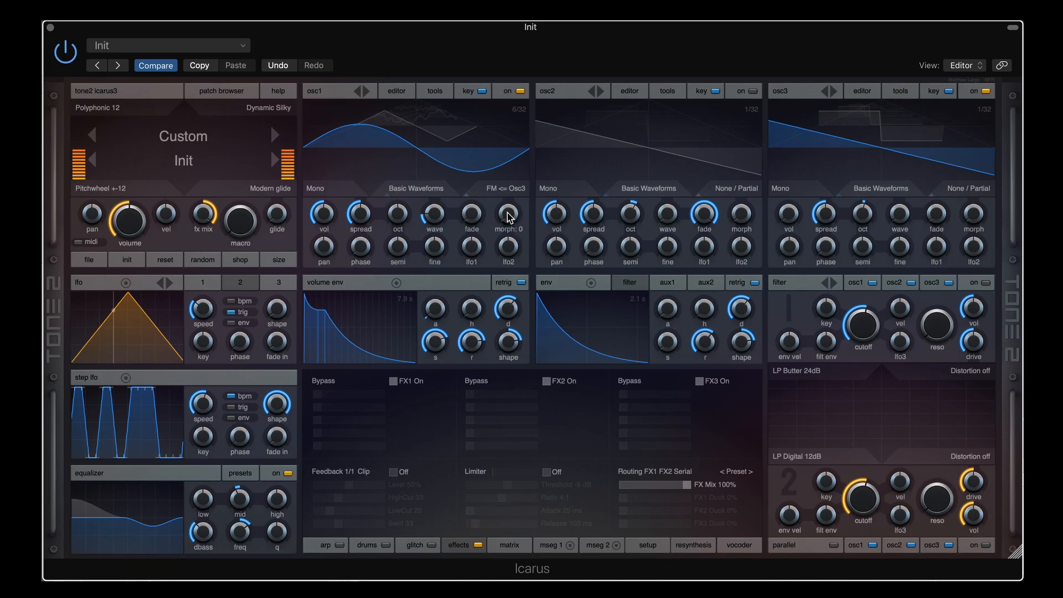
left_click_drag(471, 334, 471, 348)
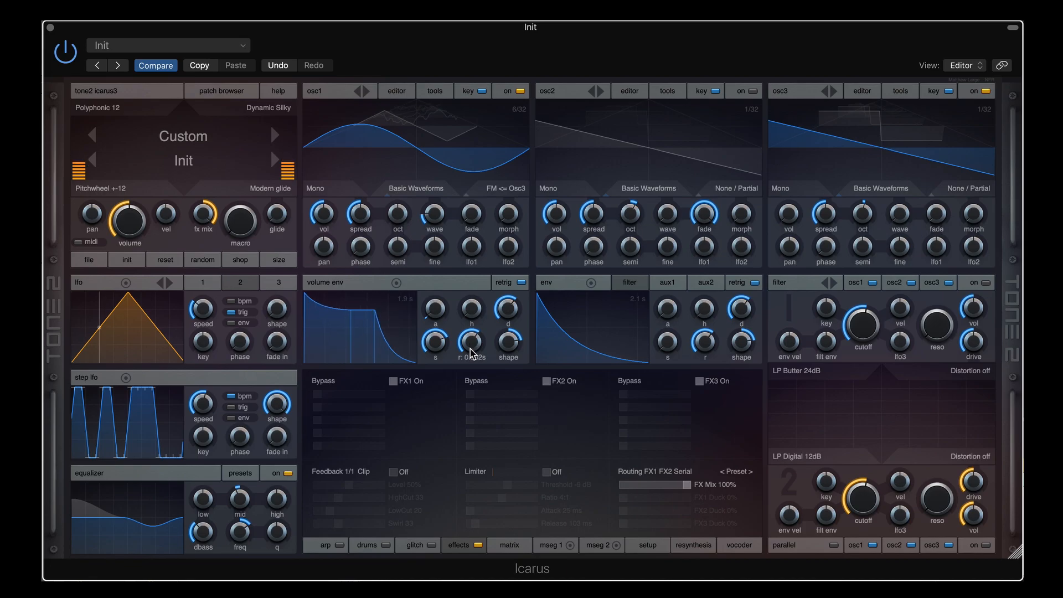
Raise osc1's FM depth from osc3 while moving osc3's waveform from saw toward sine and noise
left_click_drag(507, 218, 509, 182)
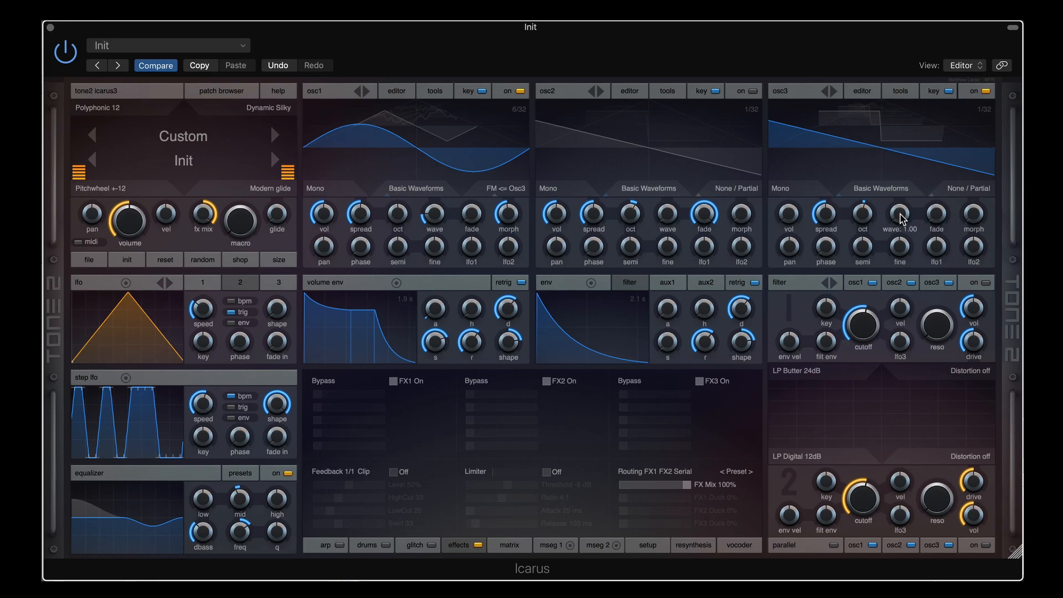
left_click_drag(505, 214, 505, 209)
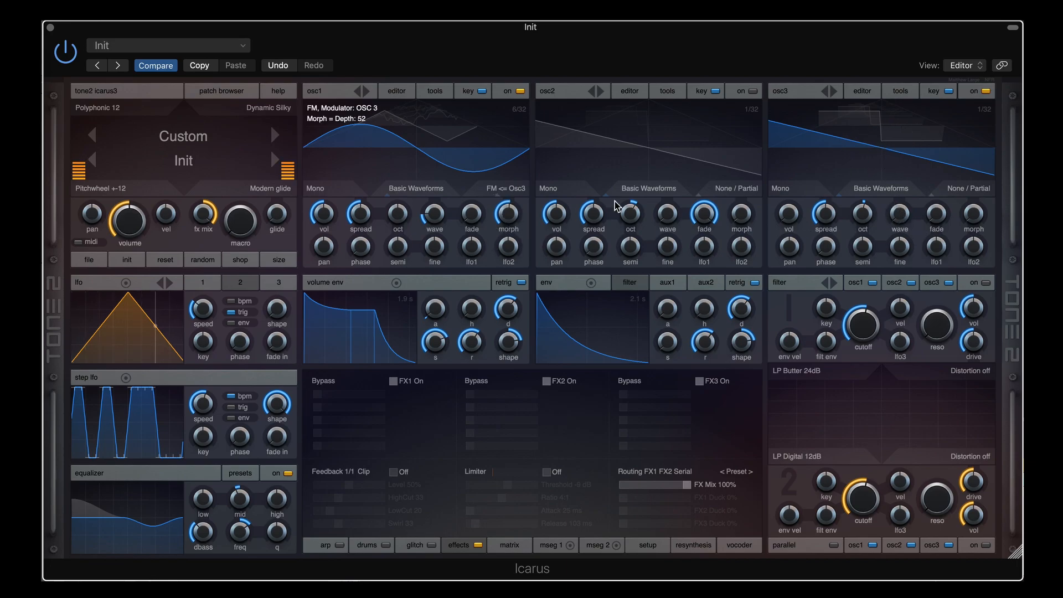
left_click_drag(906, 222, 903, 197)
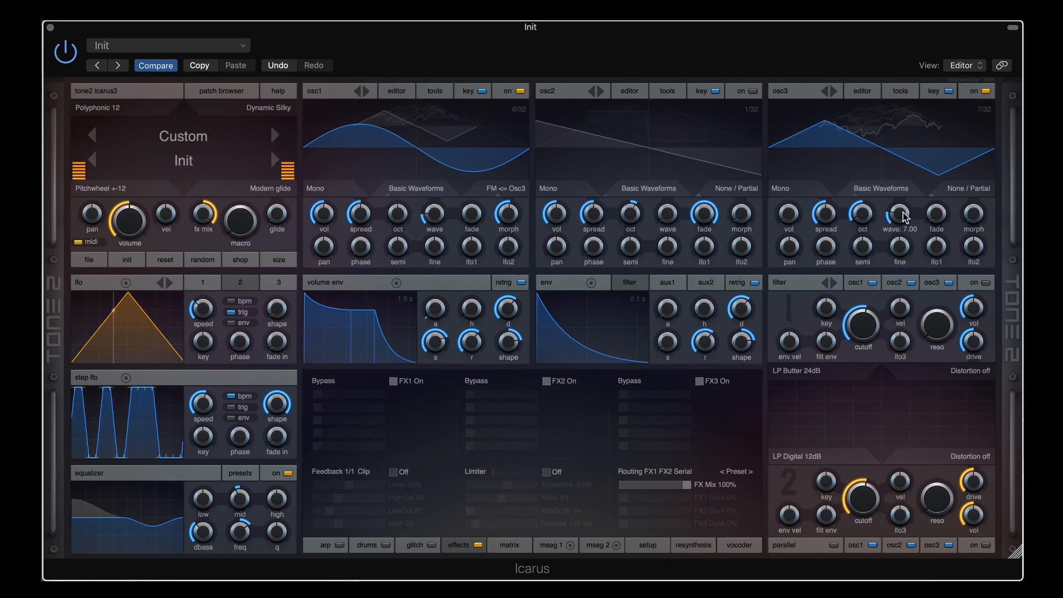
left_click_drag(905, 217, 905, 213)
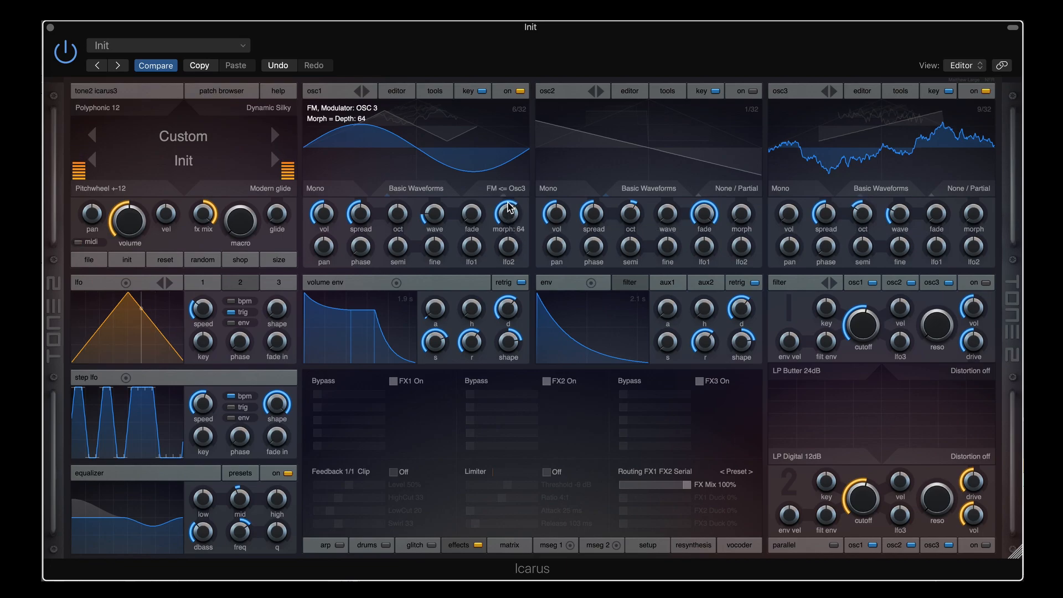
left_click_drag(510, 209, 513, 198)
Try osc3 octaves 2 and -4 and maximum FM depth, then return osc3 to its first shape
left_click_drag(862, 215, 859, 173)
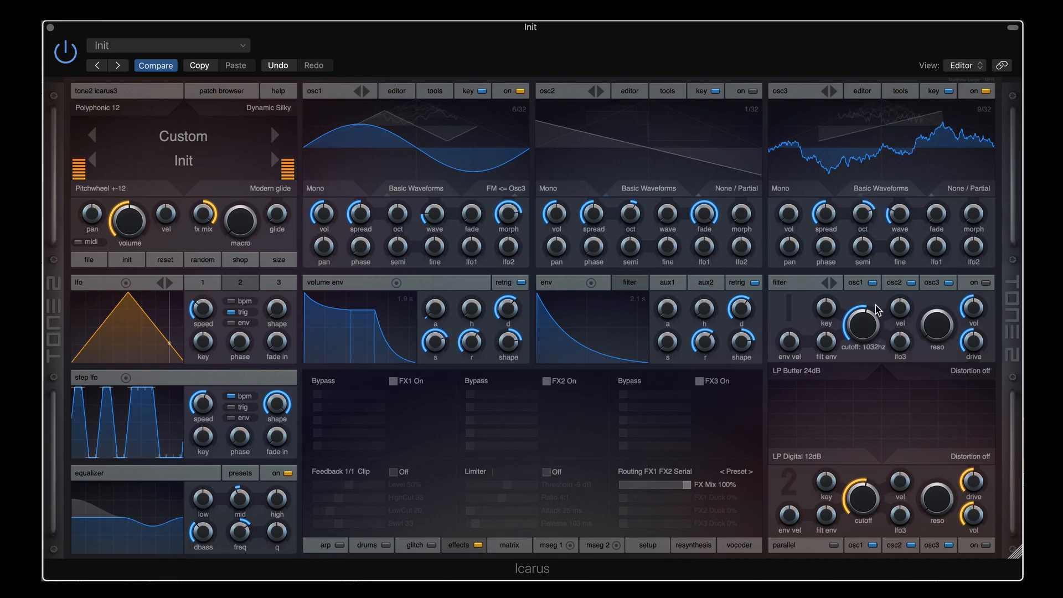
left_click_drag(867, 228, 857, 285)
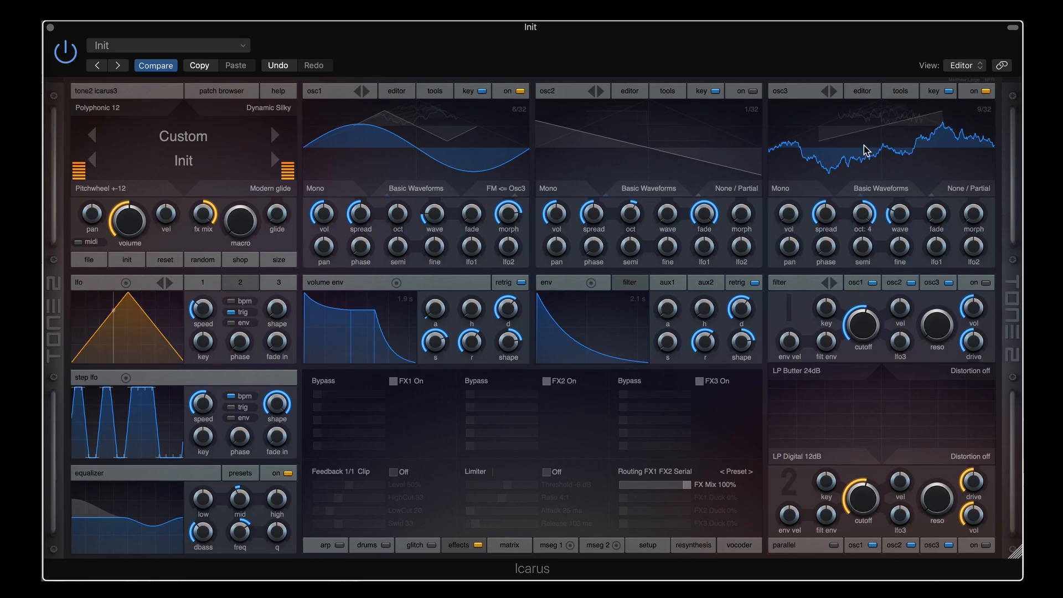
left_click_drag(513, 220, 511, 191)
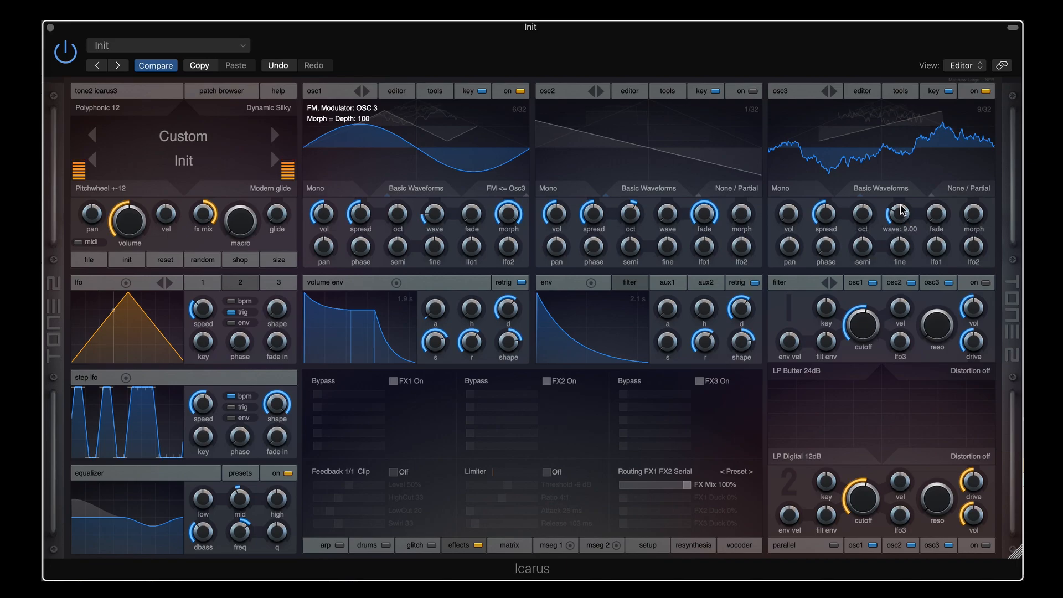
mouse_move(901, 209)
left_mouse_down()
mouse_move(899, 195)
mouse_move(900, 213)
left_mouse_up()
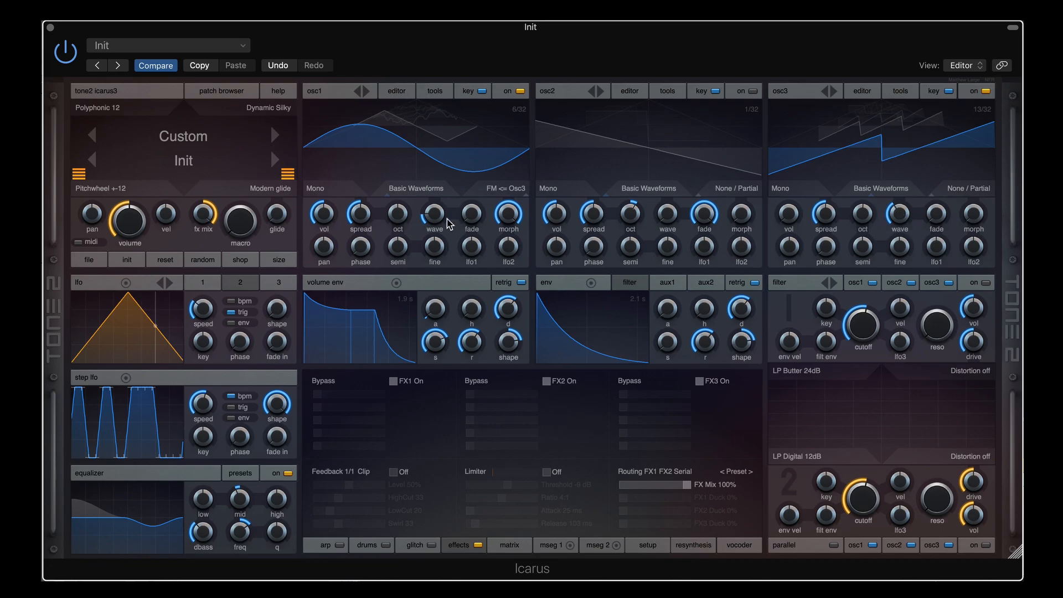
mouse_move(504, 211)
left_mouse_down()
mouse_move(506, 277)
mouse_move(507, 221)
left_mouse_up()
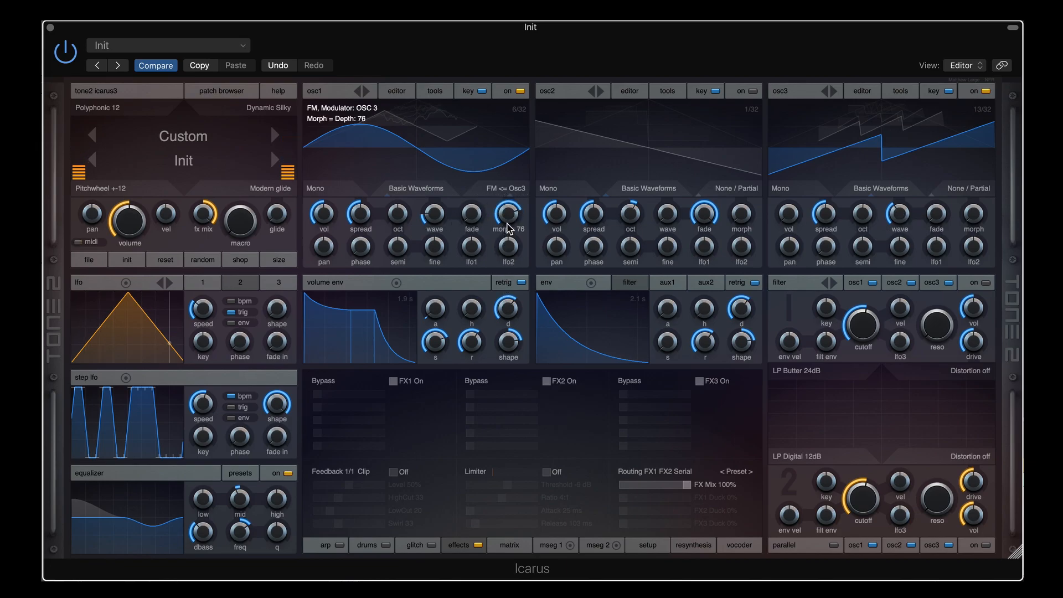
left_click_drag(900, 214, 887, 270)
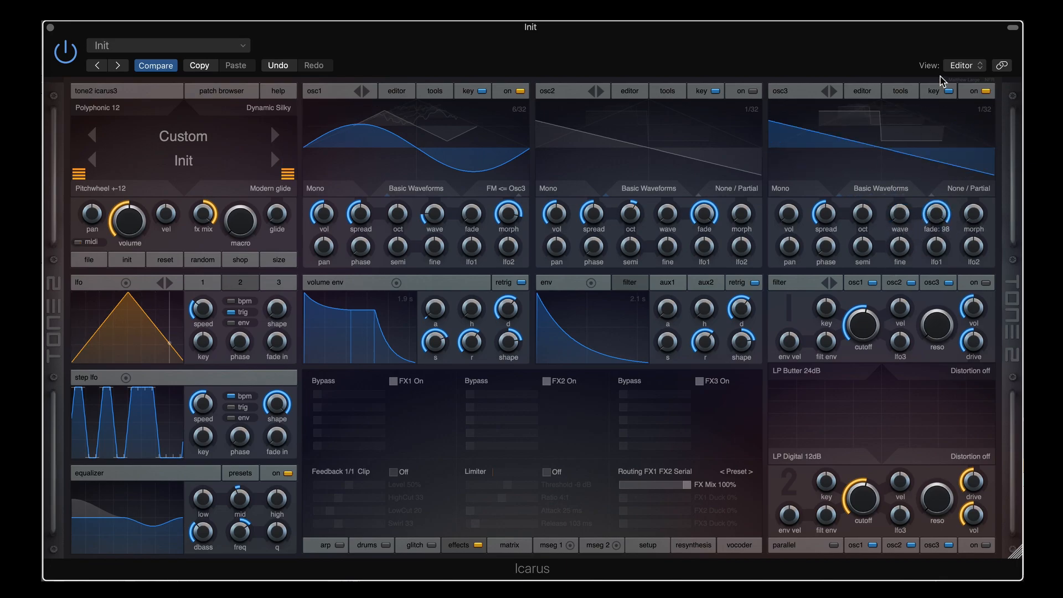
Sweep osc3's wavetable to 32/32, turn osc3 off, and step osc1's mode through Sample to One Shot Wave
left_click_drag(898, 216, 975, 102)
left_click(985, 92)
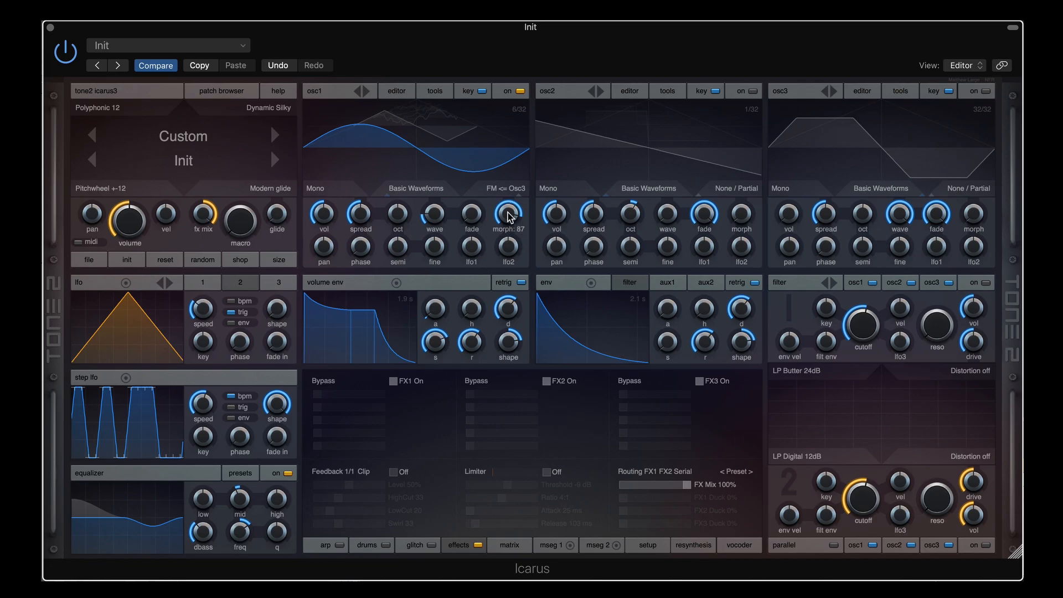
mouse_move(503, 181)
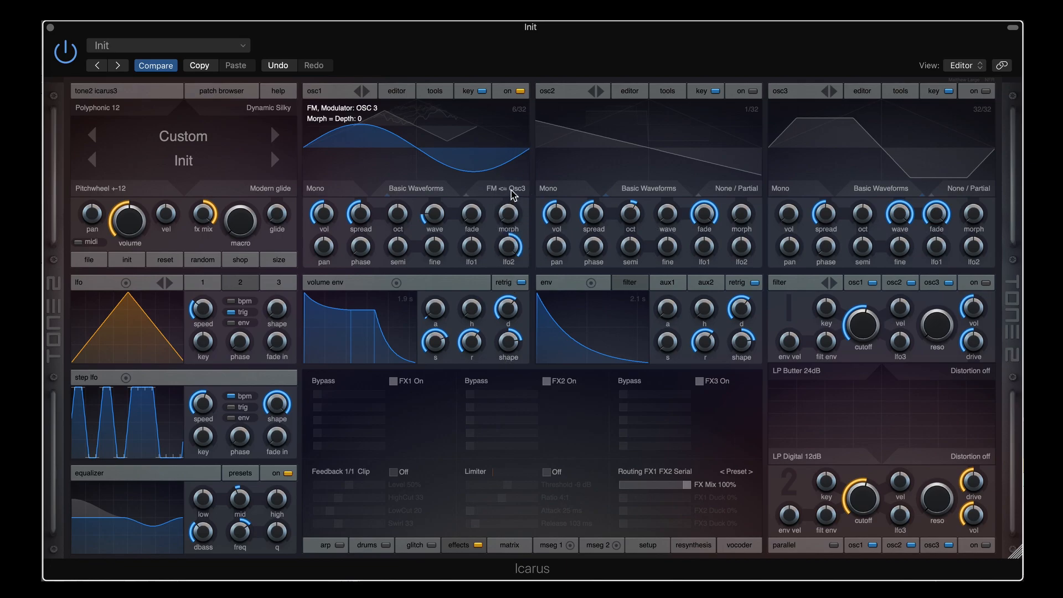
left_click(512, 190)
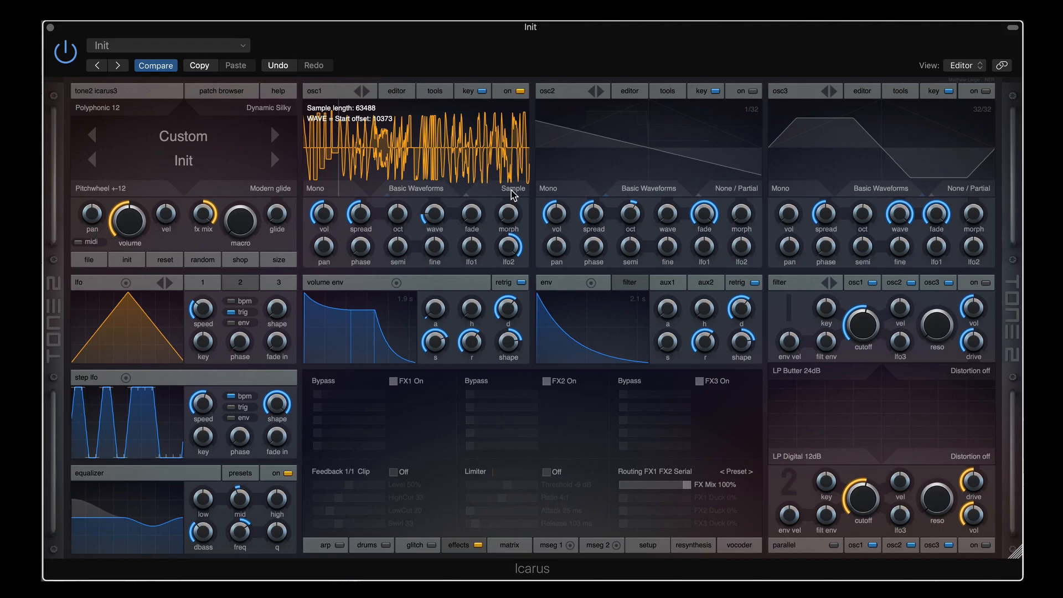
left_click(511, 190)
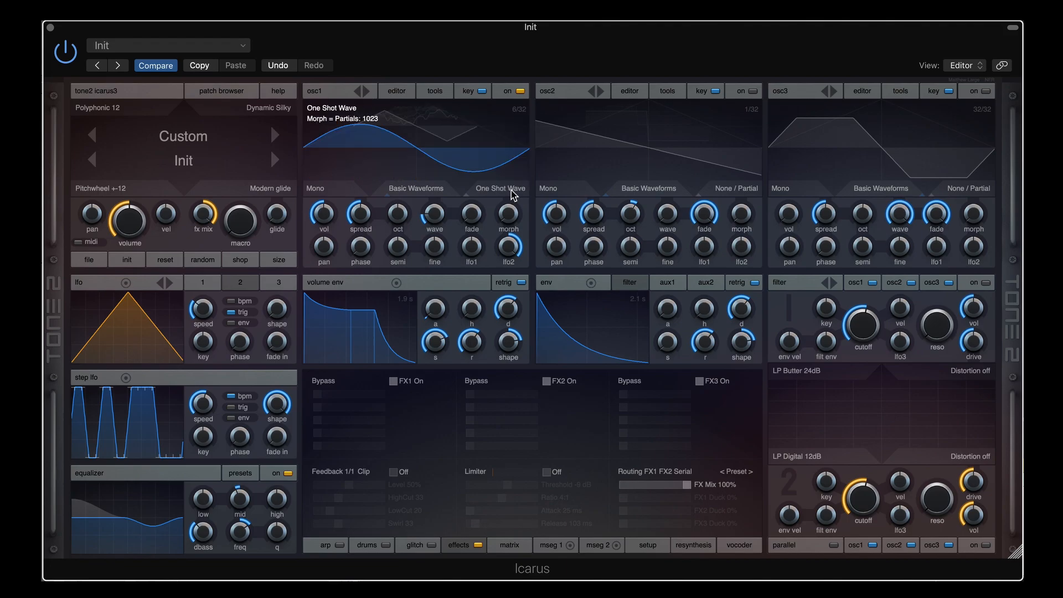
Put osc1 in Harmonic Shift mode and slow the LFO to 0.07 Hz
left_click(512, 190)
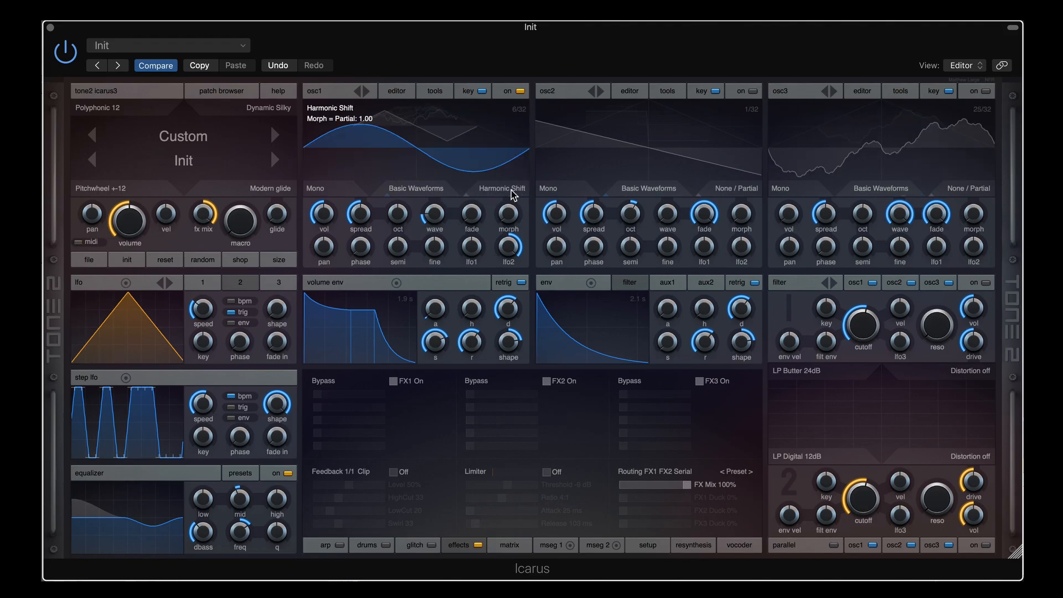
left_click(512, 190)
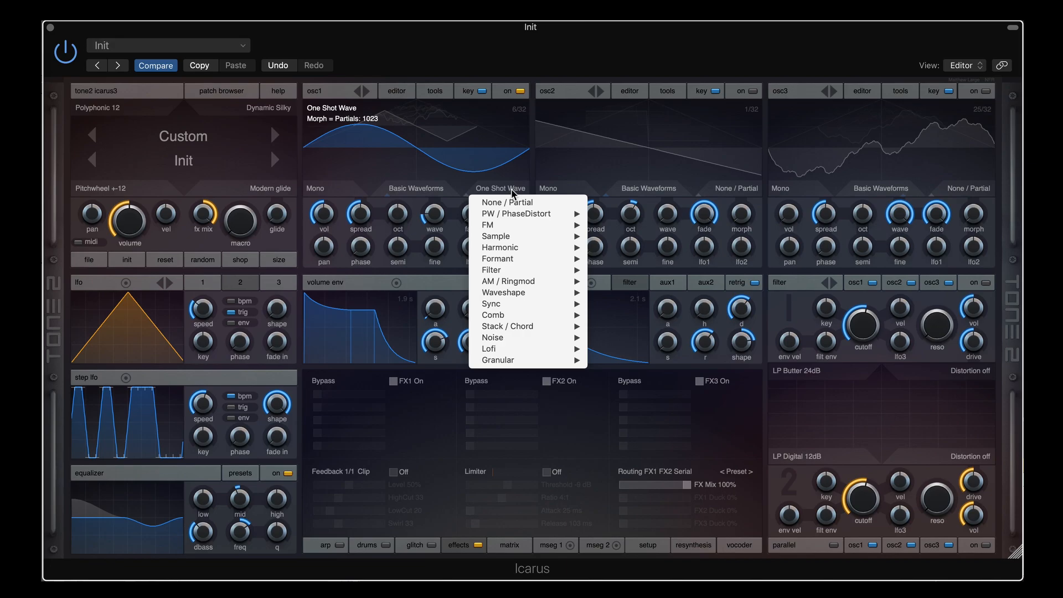
left_click(512, 191)
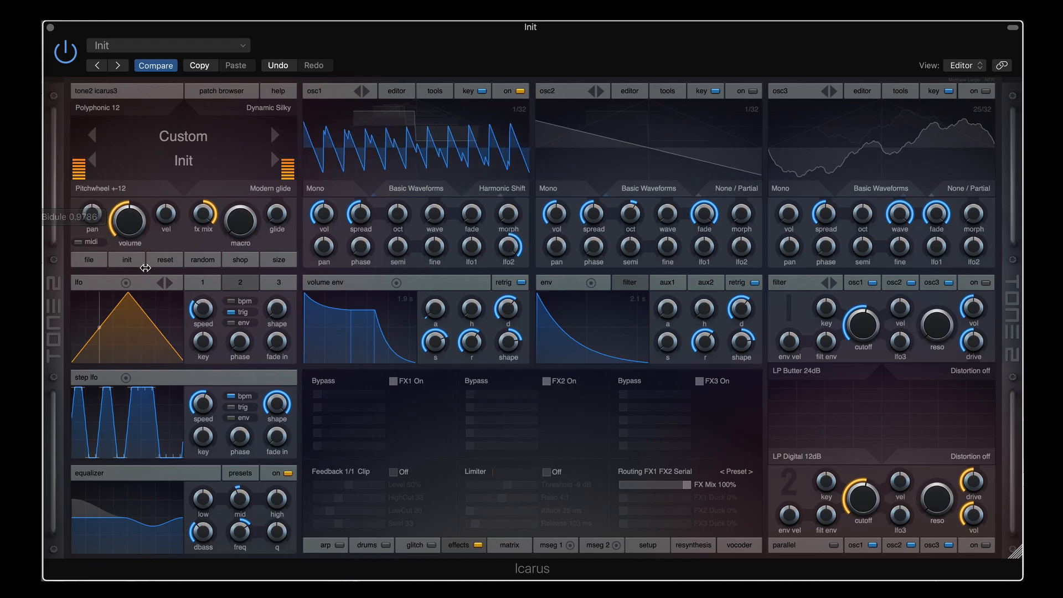
left_click_drag(204, 314, 205, 331)
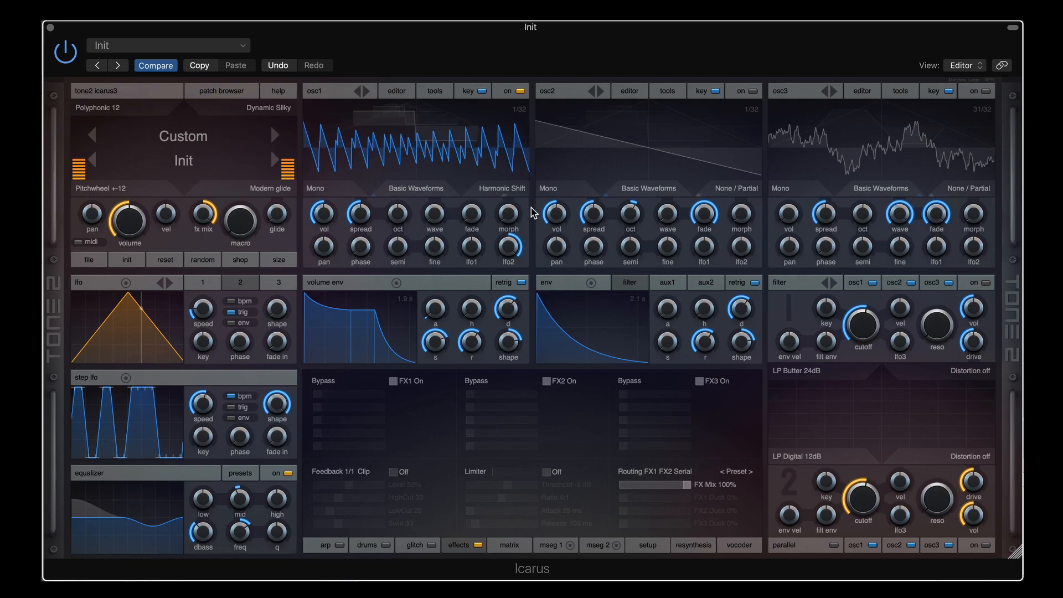
Change osc1's spectral mode from Harmonic Shift to Hollow Shift 1
left_click(506, 191)
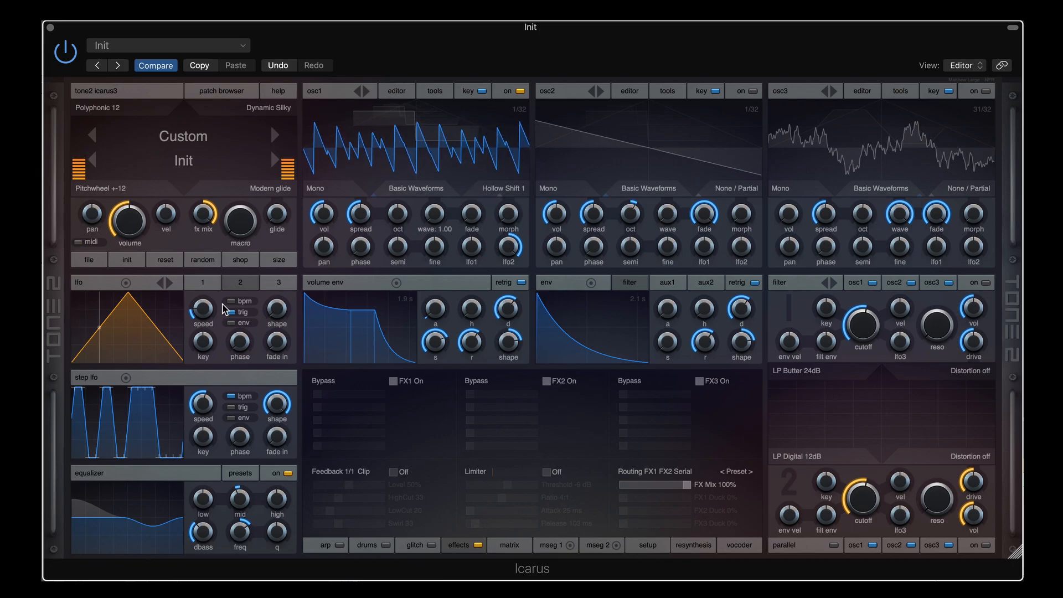
Step osc1's mode through Hollow Shift 2, 3 and 4 to Formant 1/2
mouse_move(206, 314)
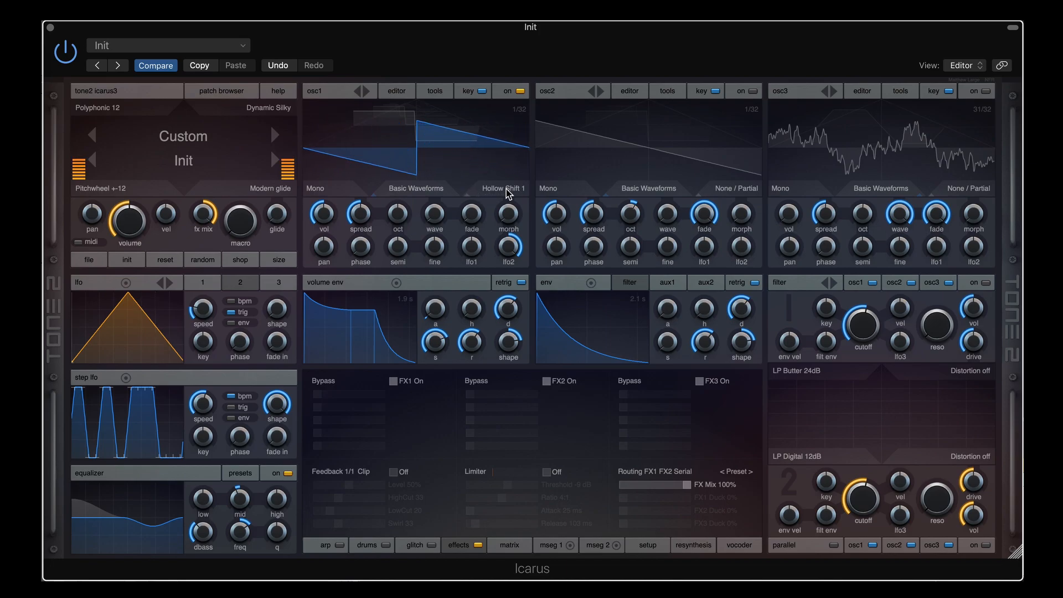
scroll(506, 191, "down", 1)
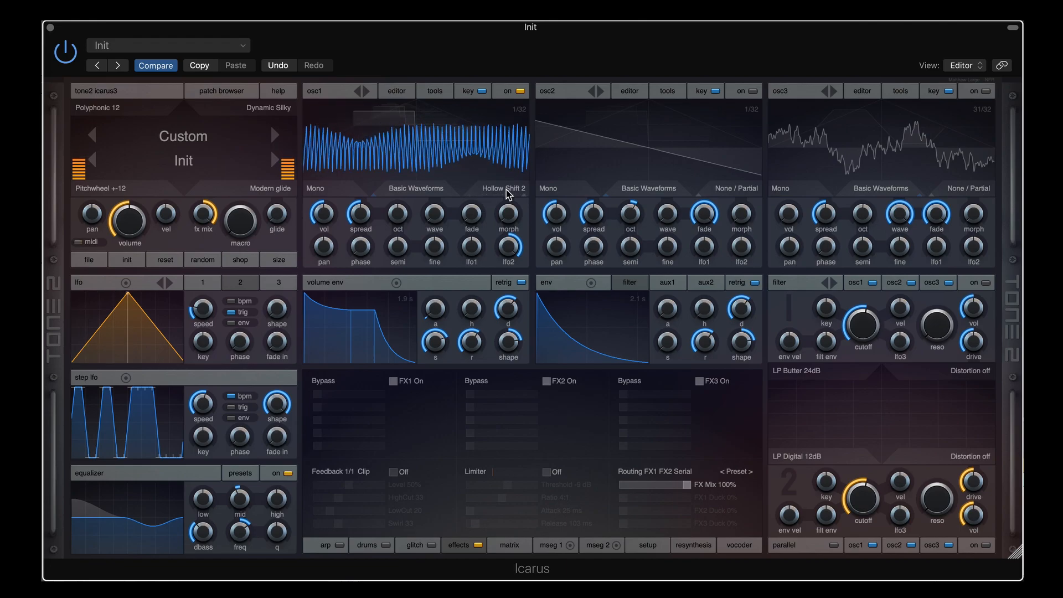
scroll(505, 189, "down", 1)
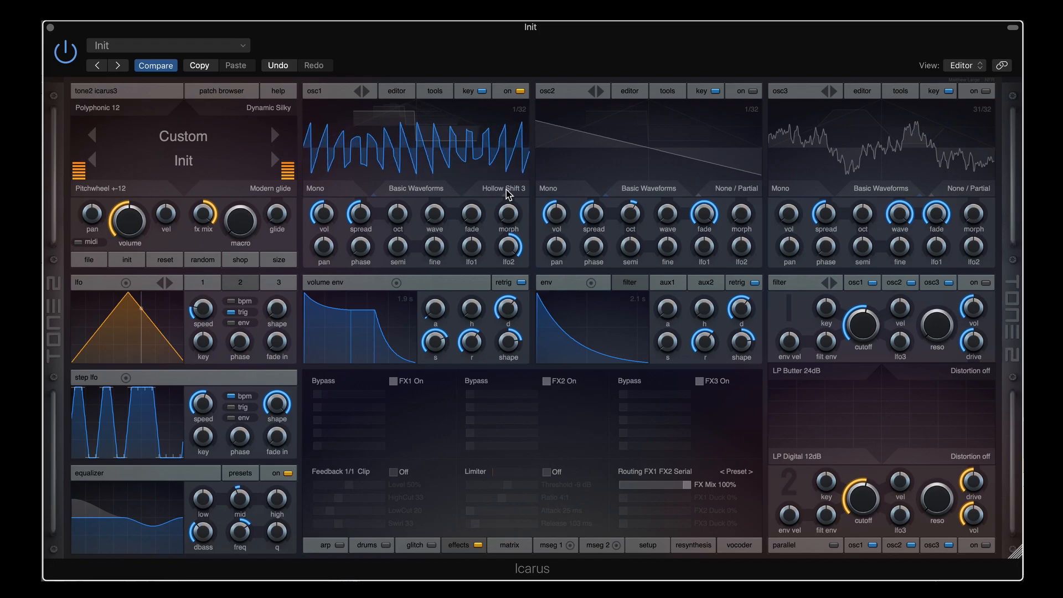
scroll(506, 190, "down", 1)
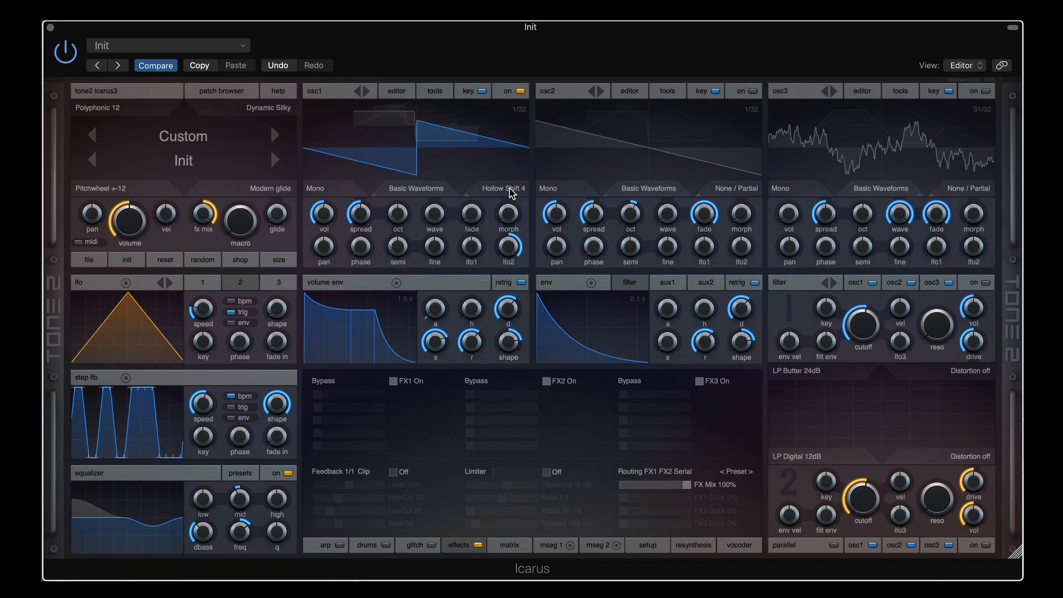
scroll(509, 190, "down", 1)
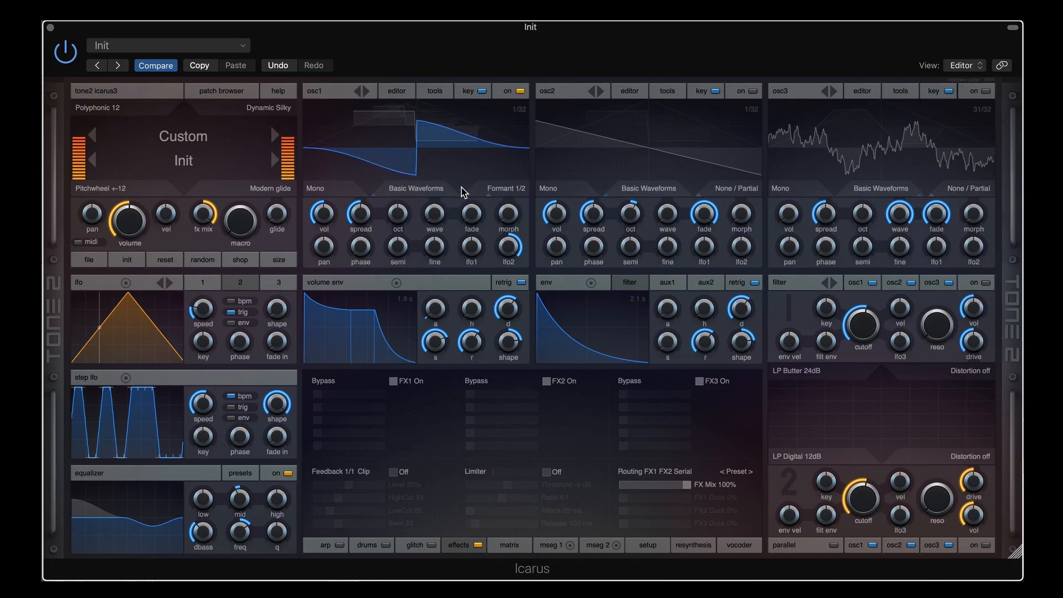
Step osc1's mode through Formant 1/4 to Formant Cross and slow the LFO to 0.15 Hz
left_click(505, 189)
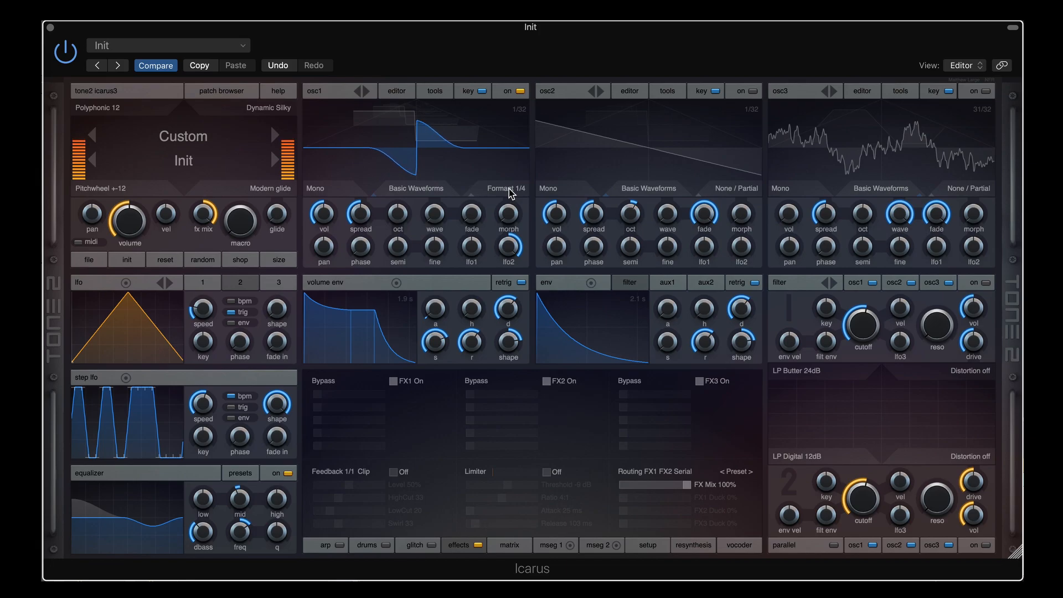
left_click(509, 189)
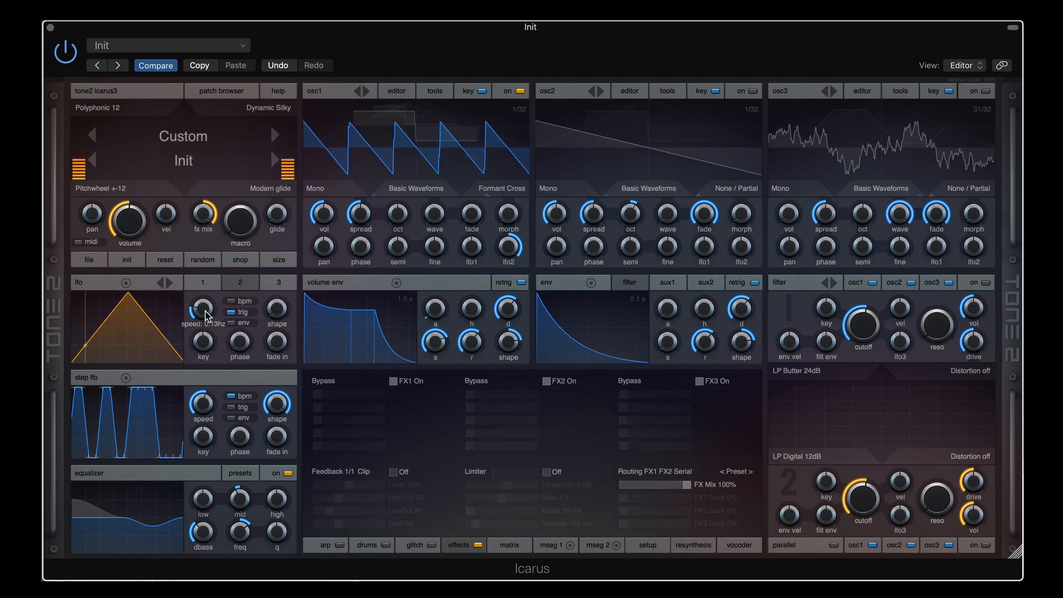
left_click_drag(205, 302, 204, 313)
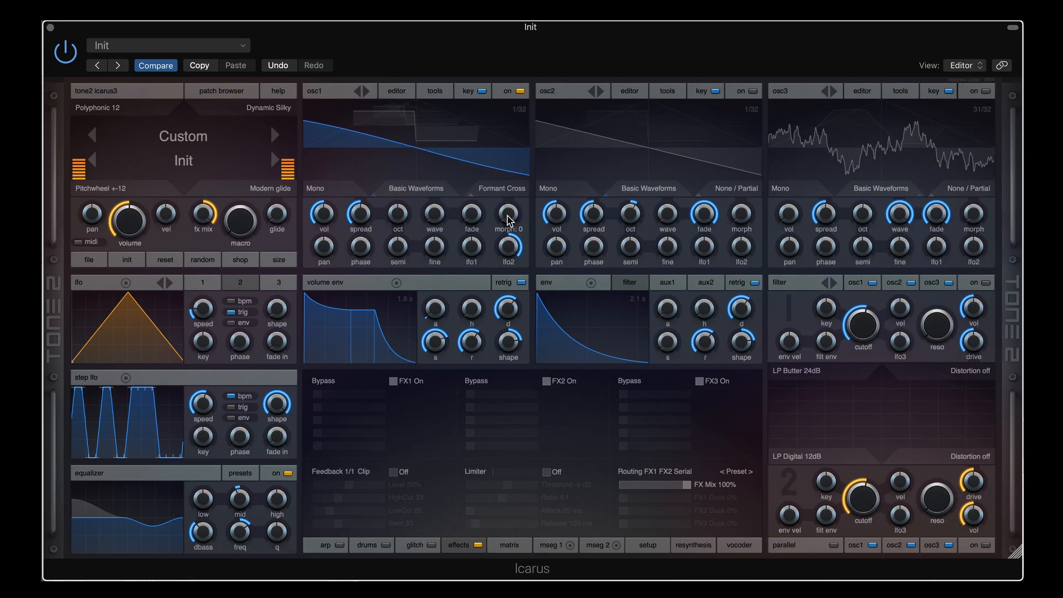
left_click(515, 189)
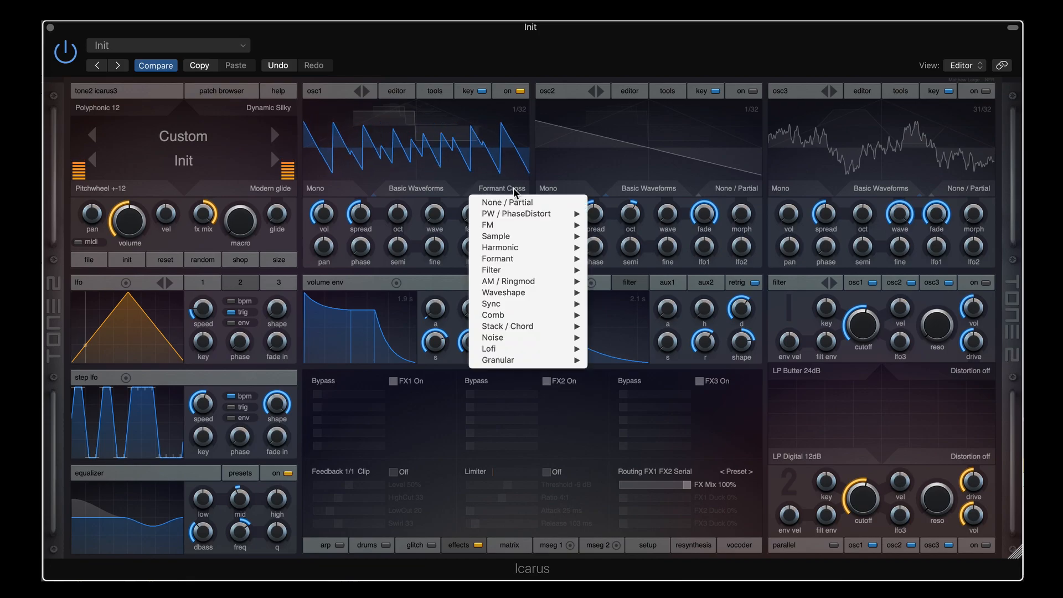
Close the mode list and try osc1 wavetable positions 15, 20 and 22
left_click(515, 190)
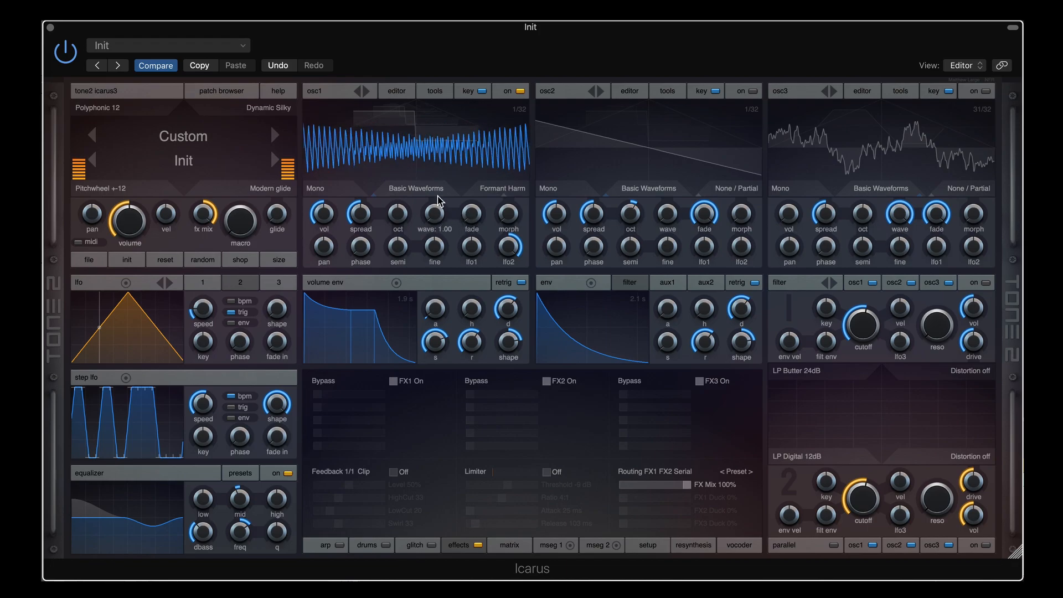
left_click_drag(437, 198, 439, 171)
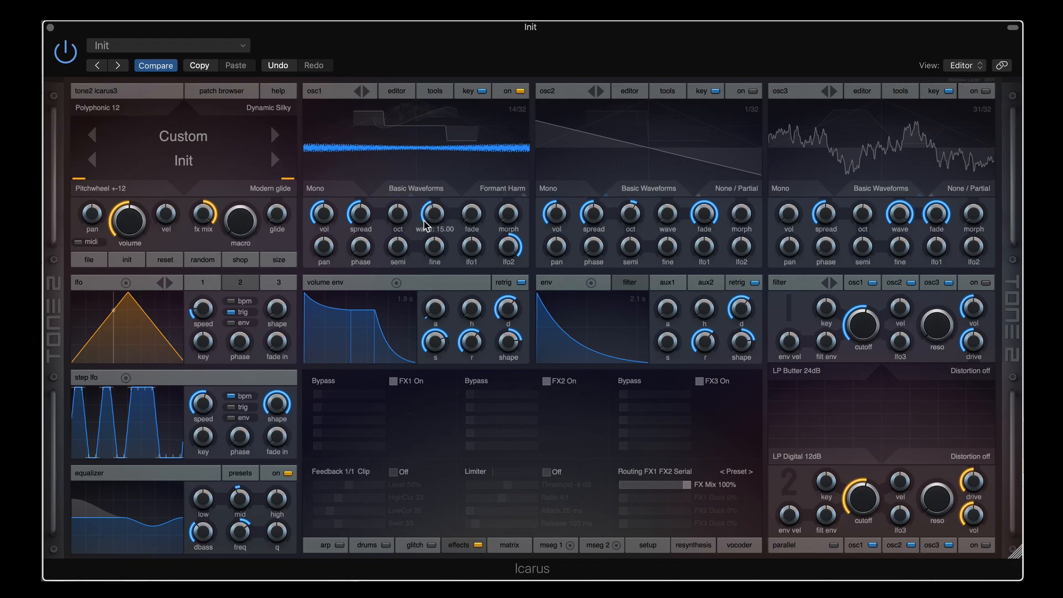
left_click_drag(423, 221, 437, 198)
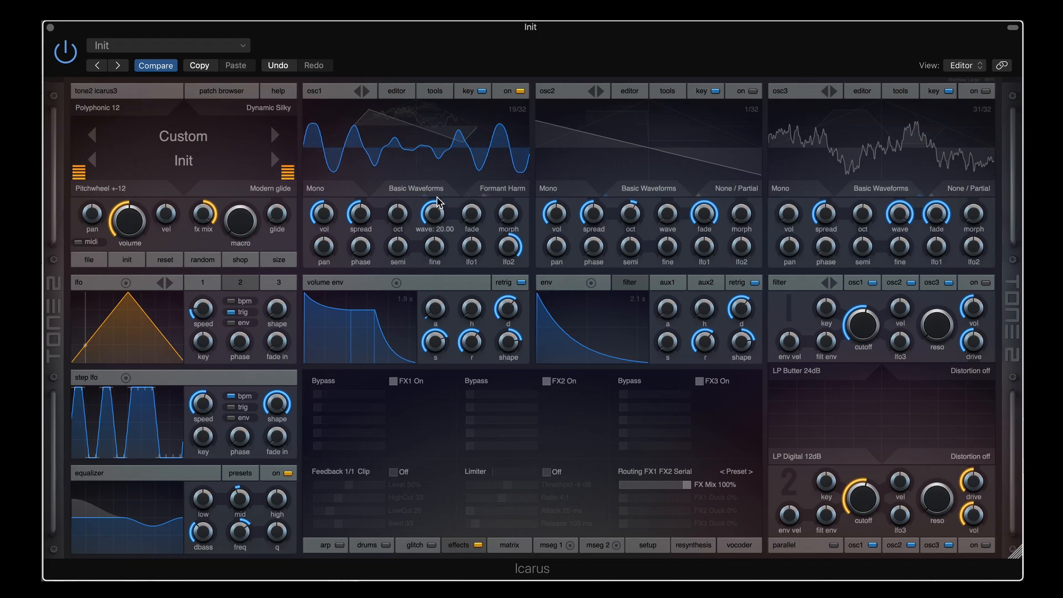
left_click_drag(437, 196, 436, 266)
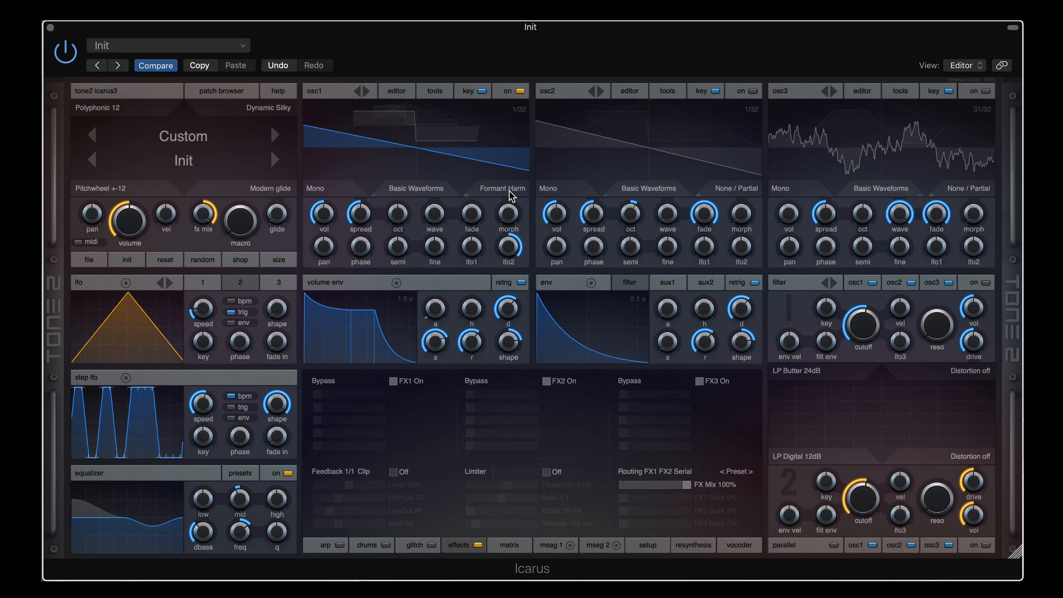
Step osc1 through Vocoder and Formant Hollow, nudge the LFO speed, then land on Lowpass Fade
scroll(510, 195, "down", 2)
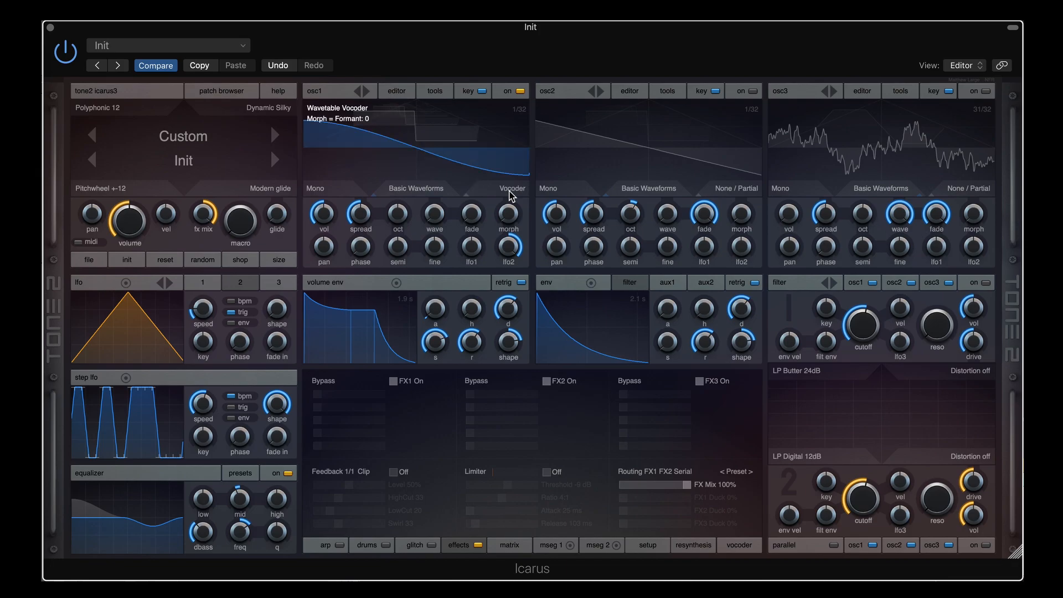
scroll(509, 195, "down", 1)
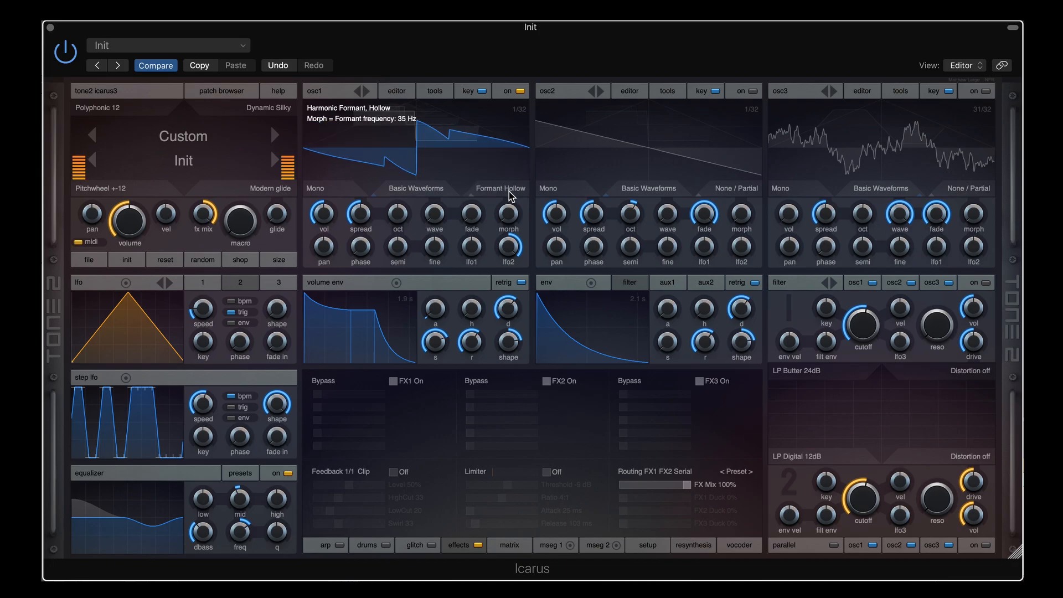
mouse_move(202, 303)
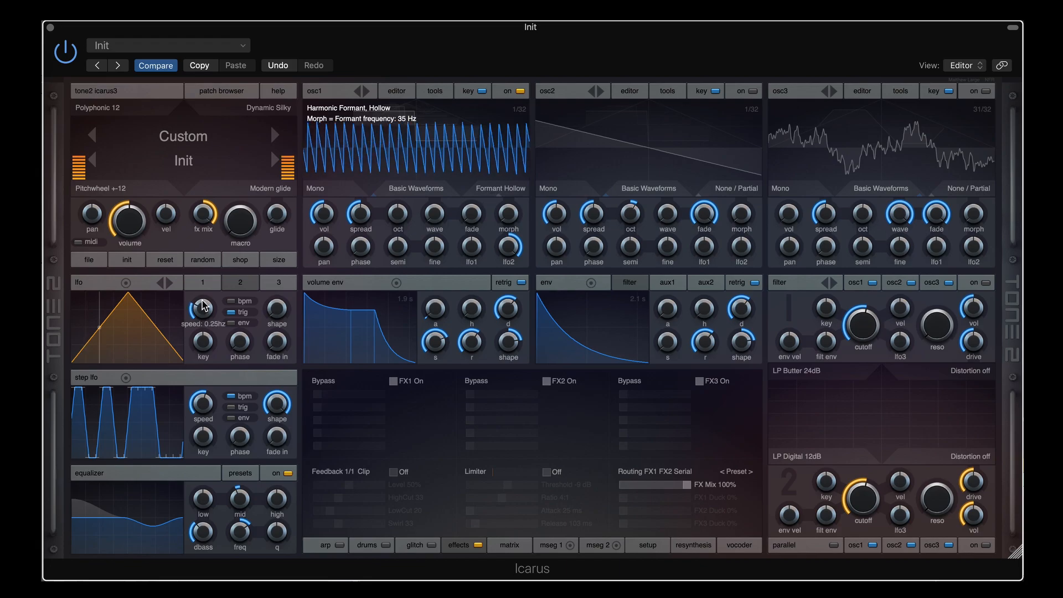
scroll(203, 308, "up", 3)
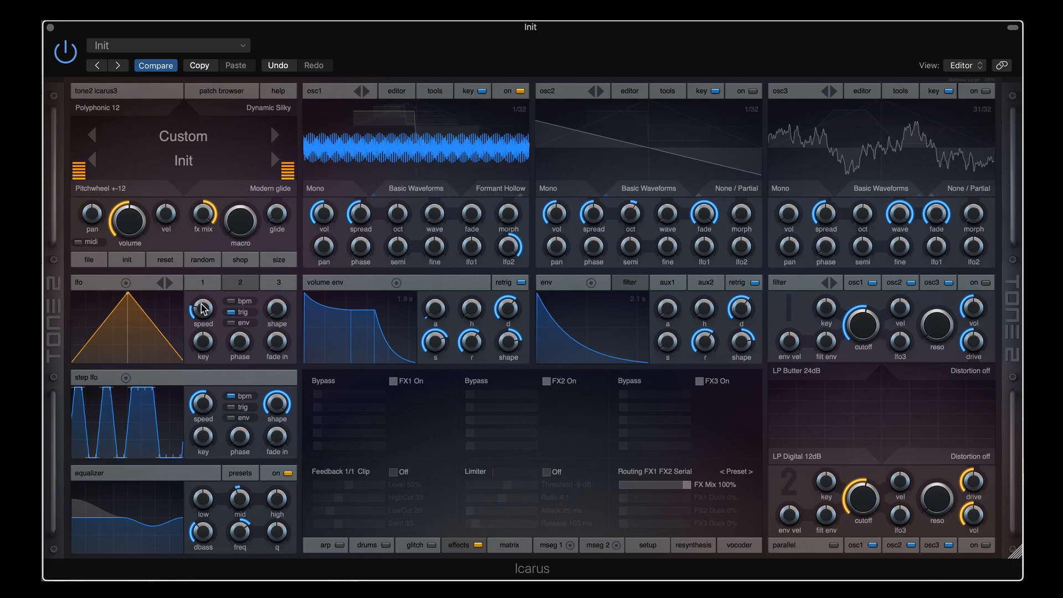
left_click(504, 189)
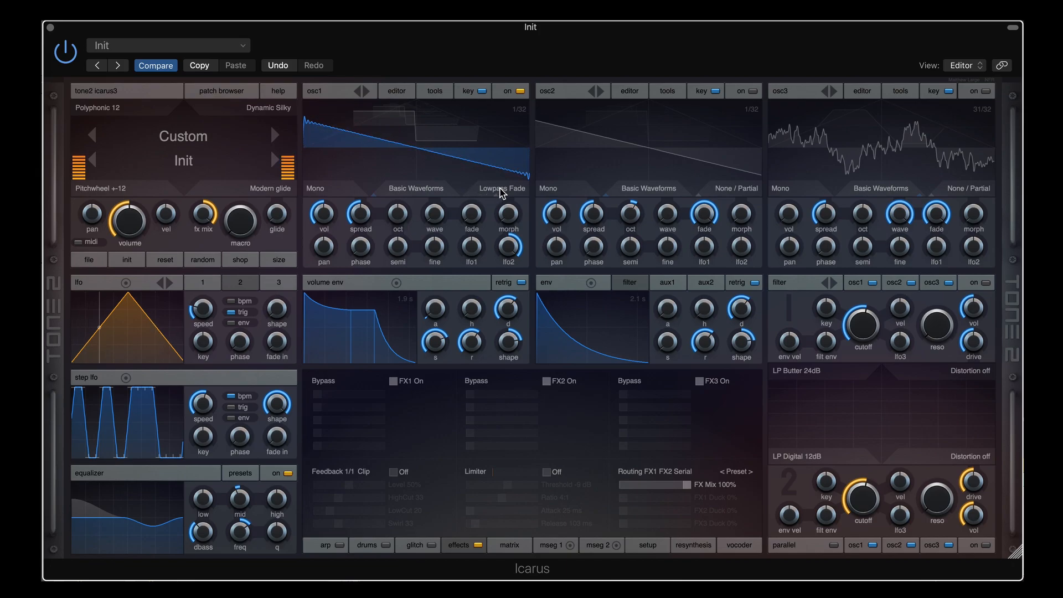
Step osc1 via Highpass Fade to Partial Highpass and settle the morph at 2 (smallest partial 7)
mouse_move(508, 219)
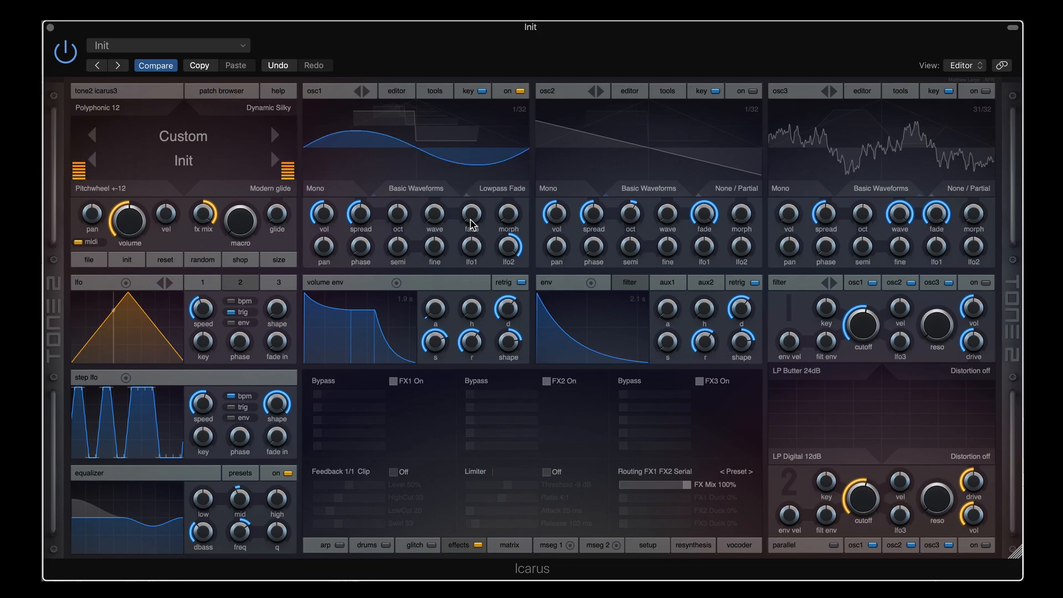
left_click(509, 194)
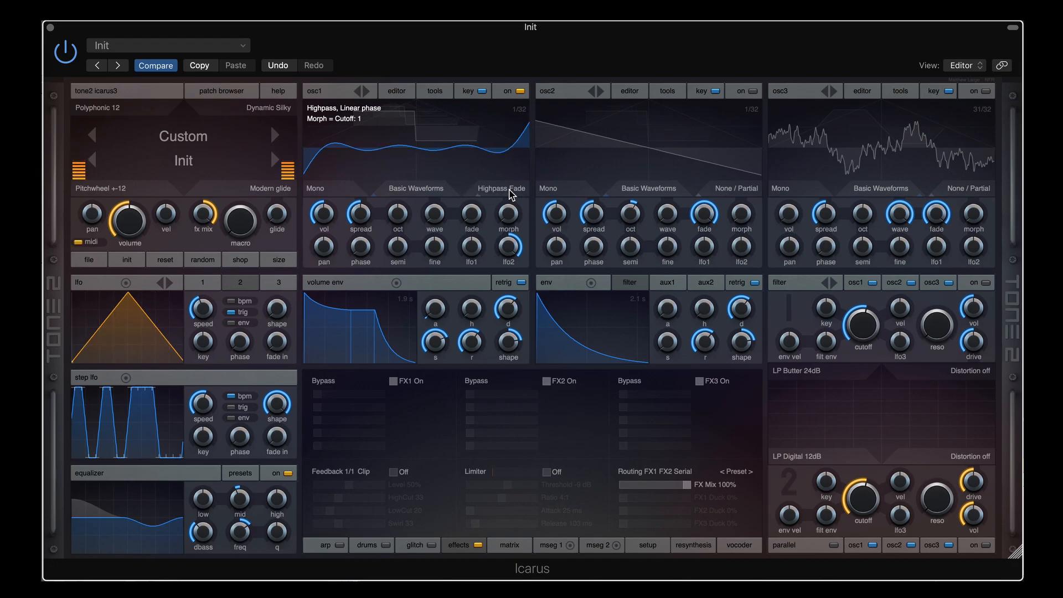
left_click(510, 194)
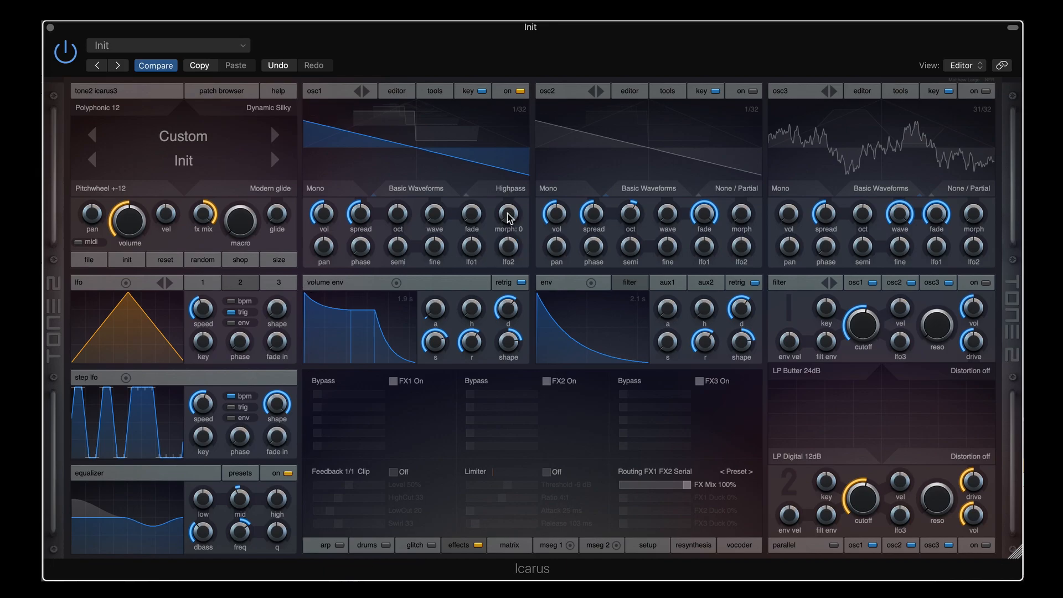
left_click_drag(509, 216, 503, 185)
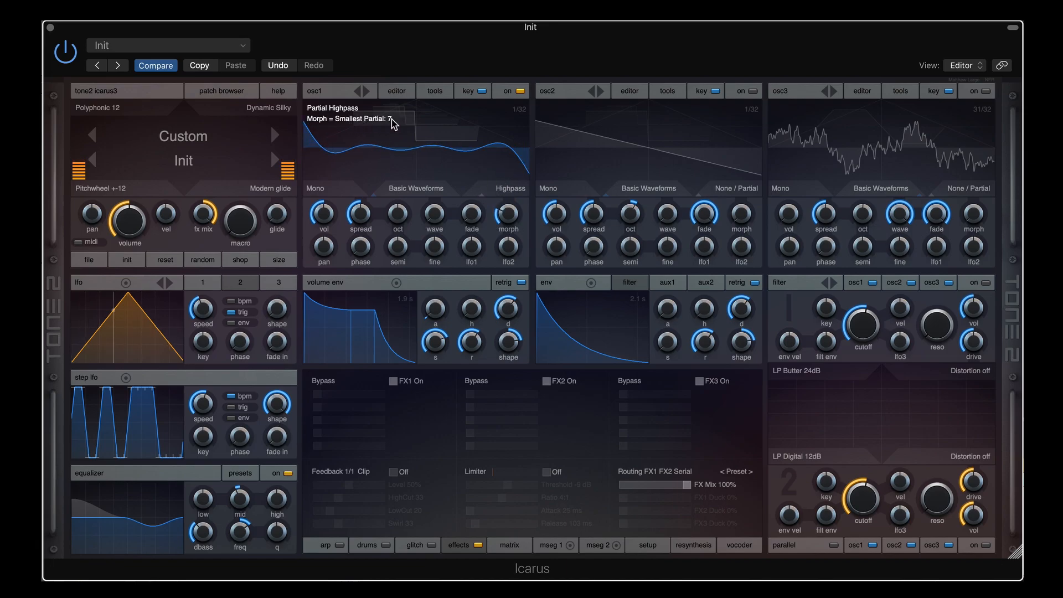
left_click_drag(508, 220, 512, 194)
Try osc1 in Bandpass 1oct, Bandpass 2oct and Highpass modes, raising and lowering the morph
left_click(520, 192)
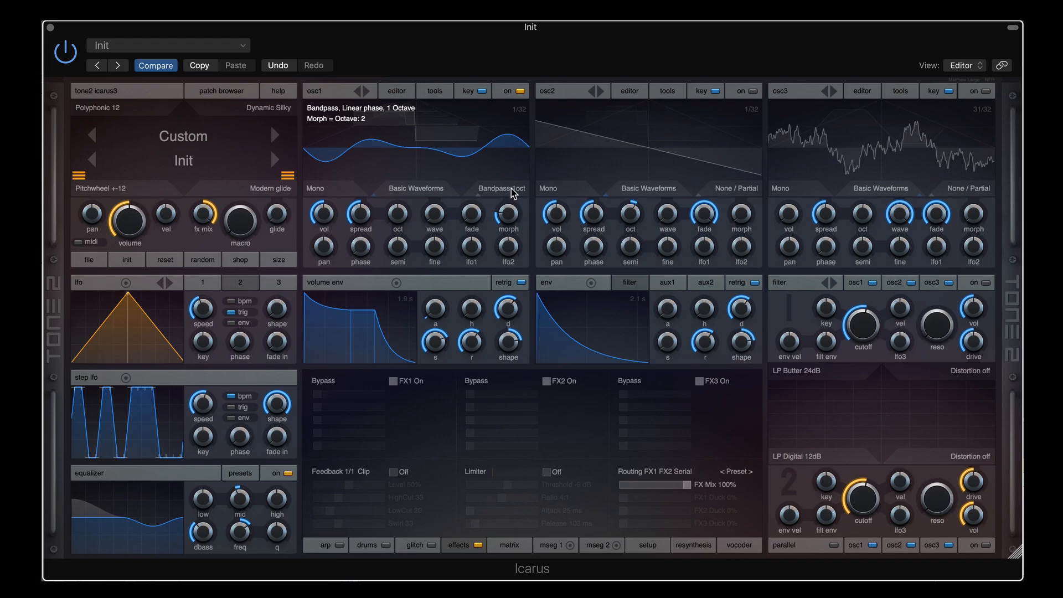
left_click(513, 192)
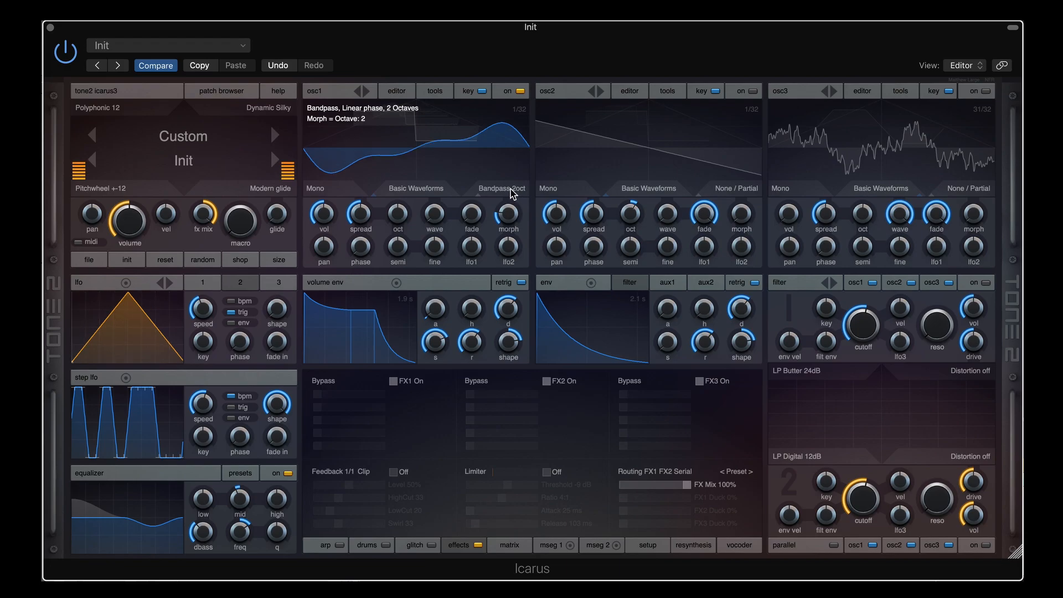
left_click(512, 191)
left_click_drag(511, 211, 511, 188)
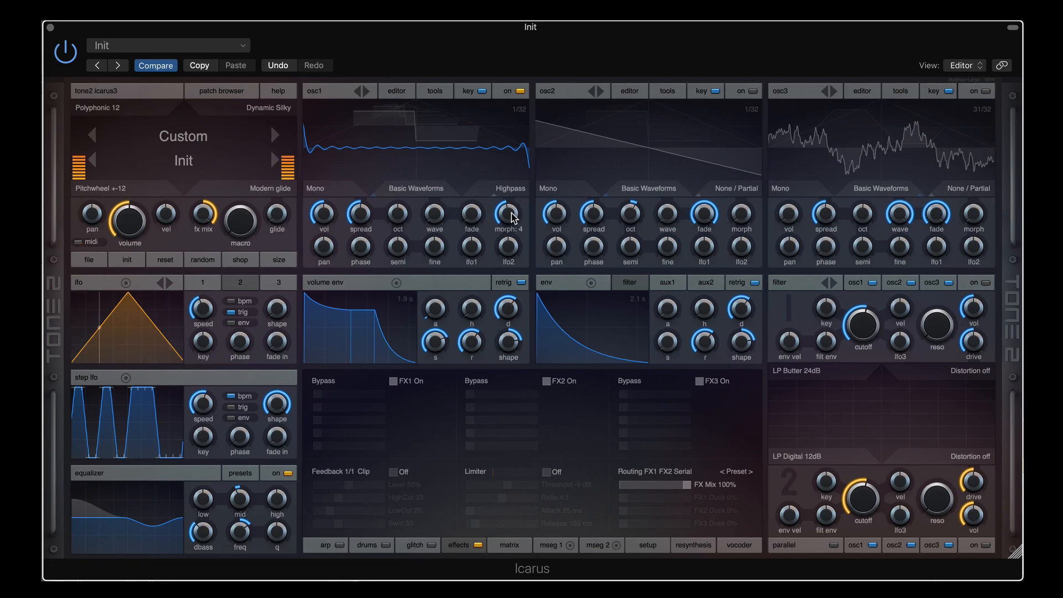
left_click_drag(511, 218, 510, 238)
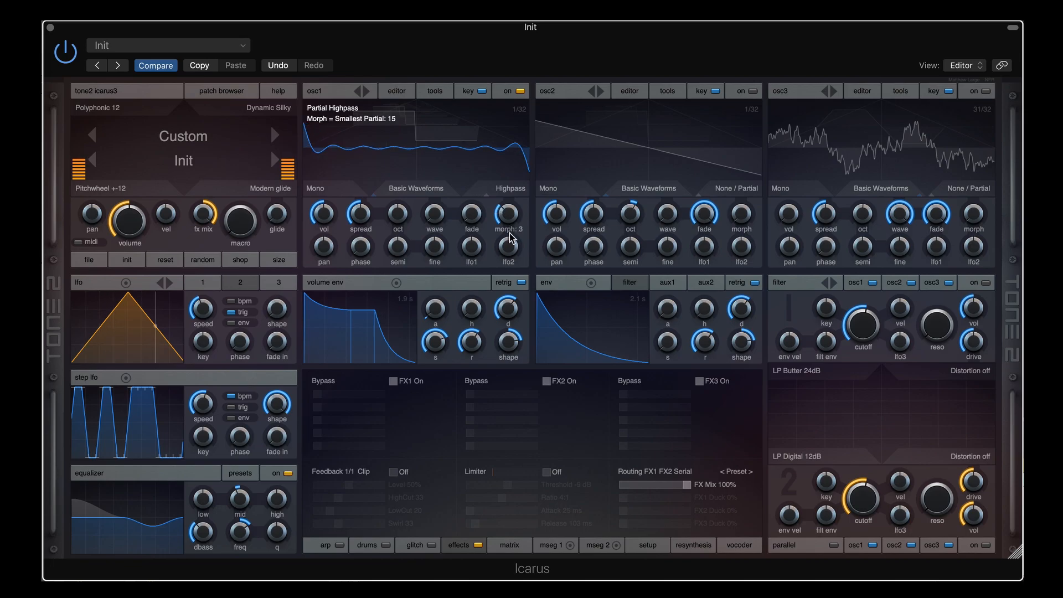
scroll(508, 238, "up", 5)
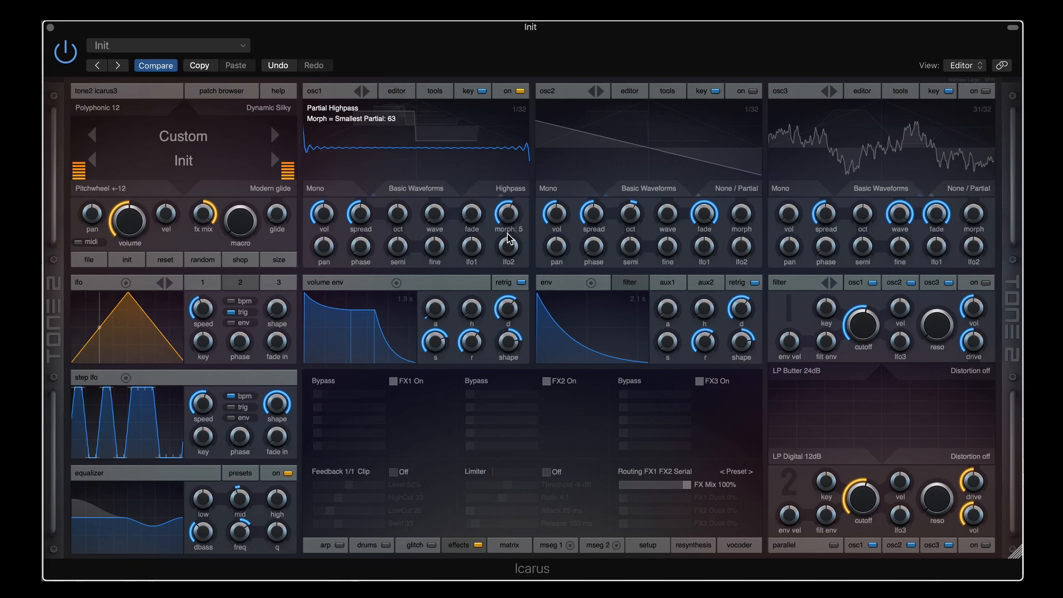
Return osc1 to Bandpass 1oct and sweep its morph from minimum back upward
left_click(514, 190)
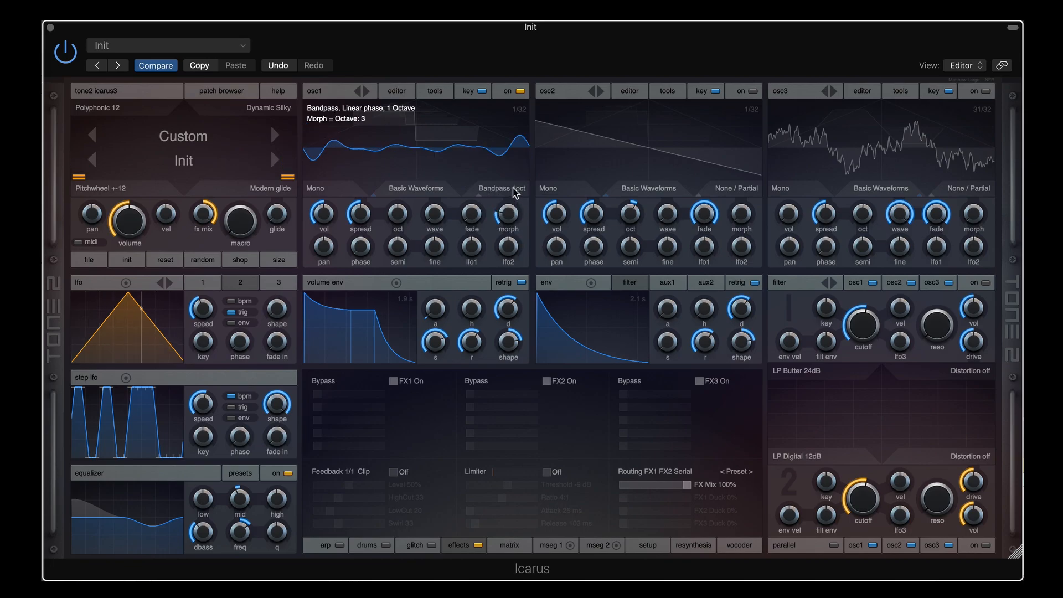
mouse_move(509, 211)
left_mouse_down()
mouse_move(515, 192)
mouse_move(512, 224)
left_mouse_up()
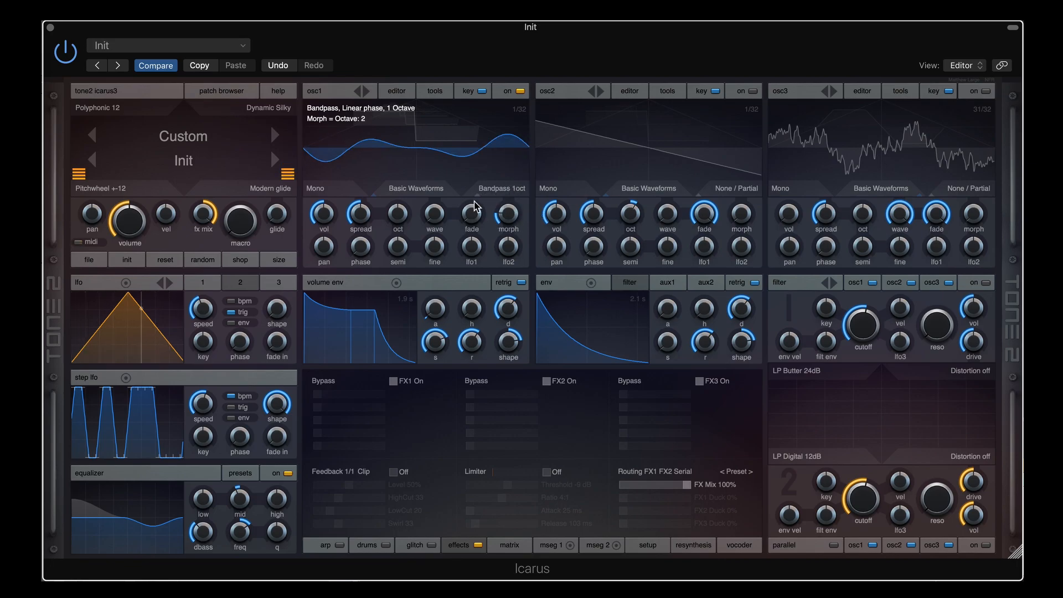
left_click_drag(505, 209, 506, 223)
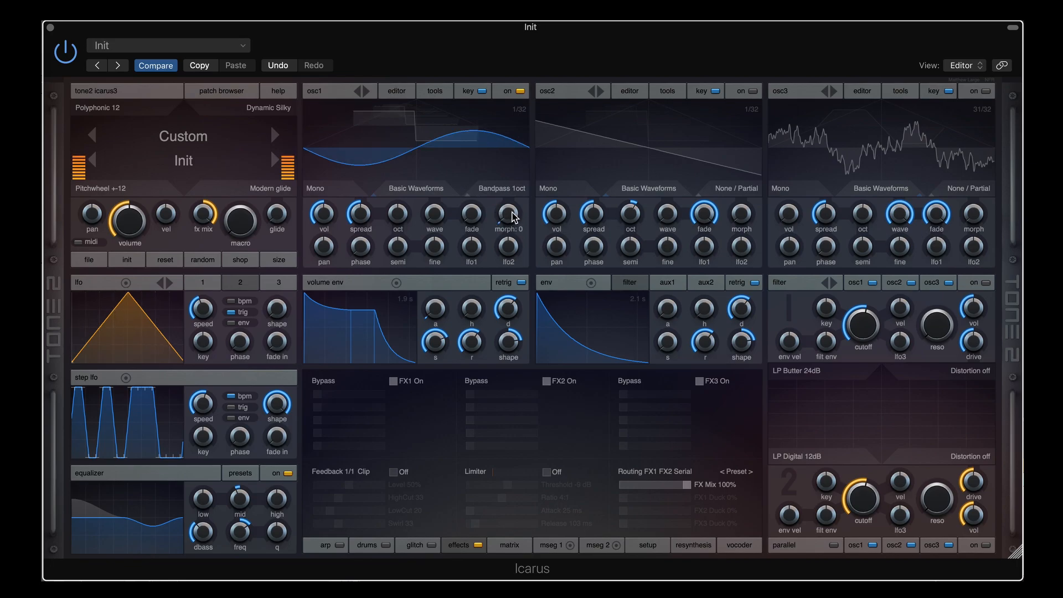
left_click_drag(513, 213, 510, 185)
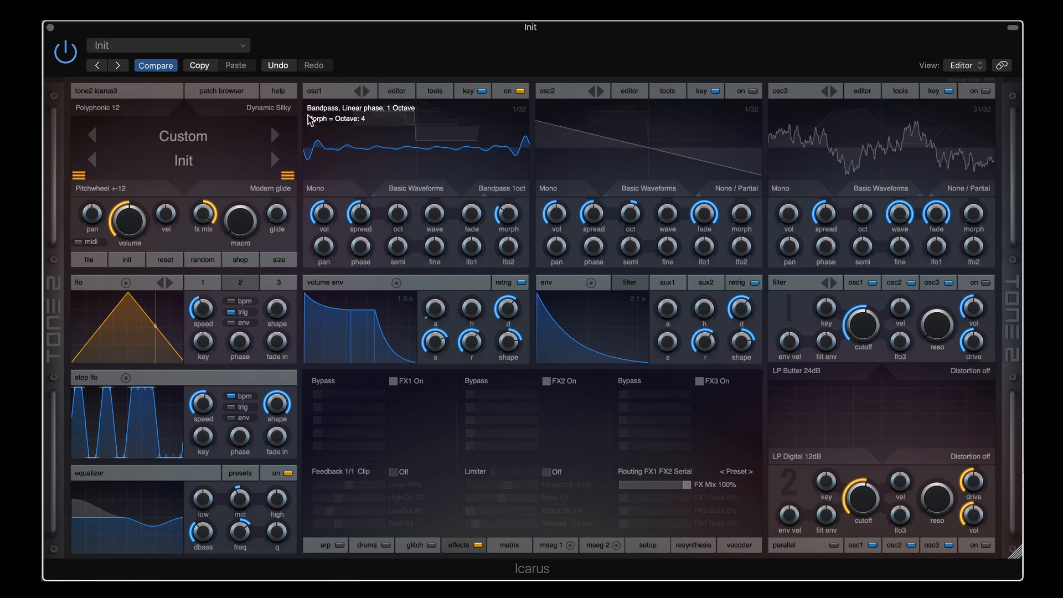
mouse_move(511, 219)
left_click_drag(510, 215, 510, 195)
Move osc1's wavetable to frame 11 of 32 and settle on Bandpass 2oct with morph 3
left_click_drag(435, 219, 437, 183)
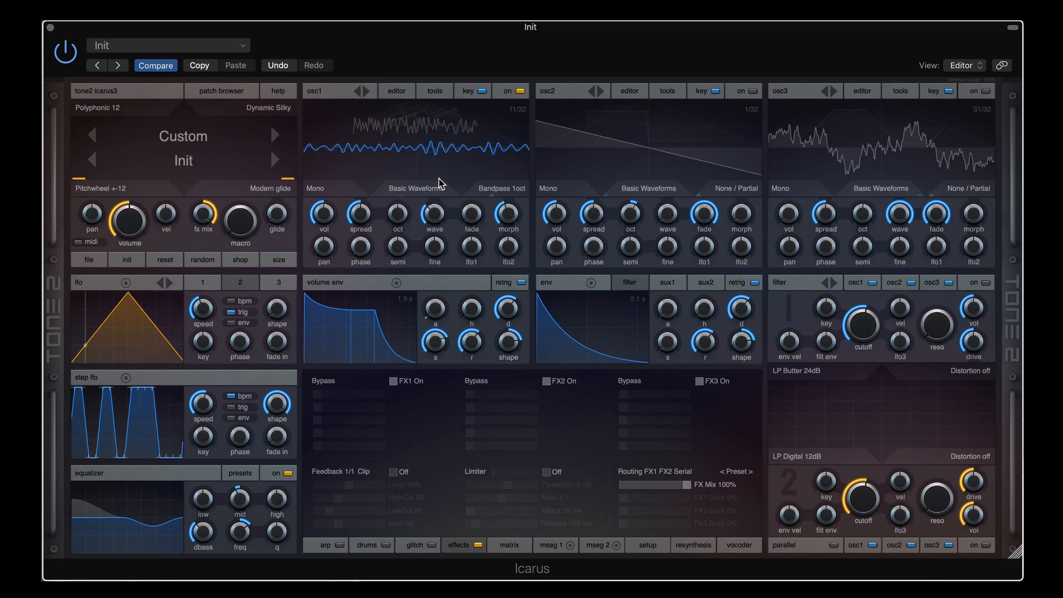
mouse_move(511, 214)
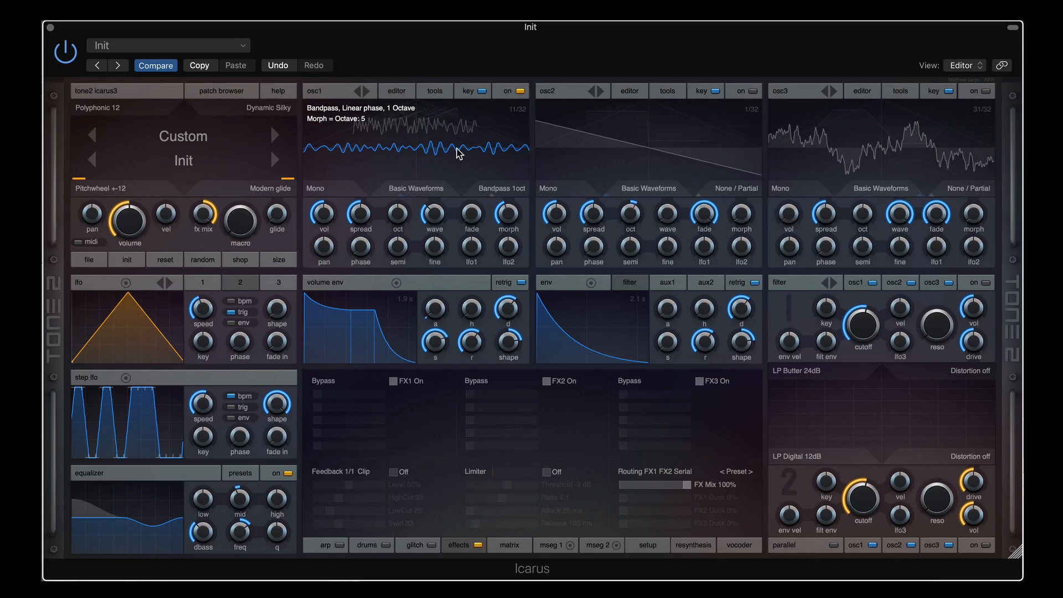
scroll(512, 224, "down", 1)
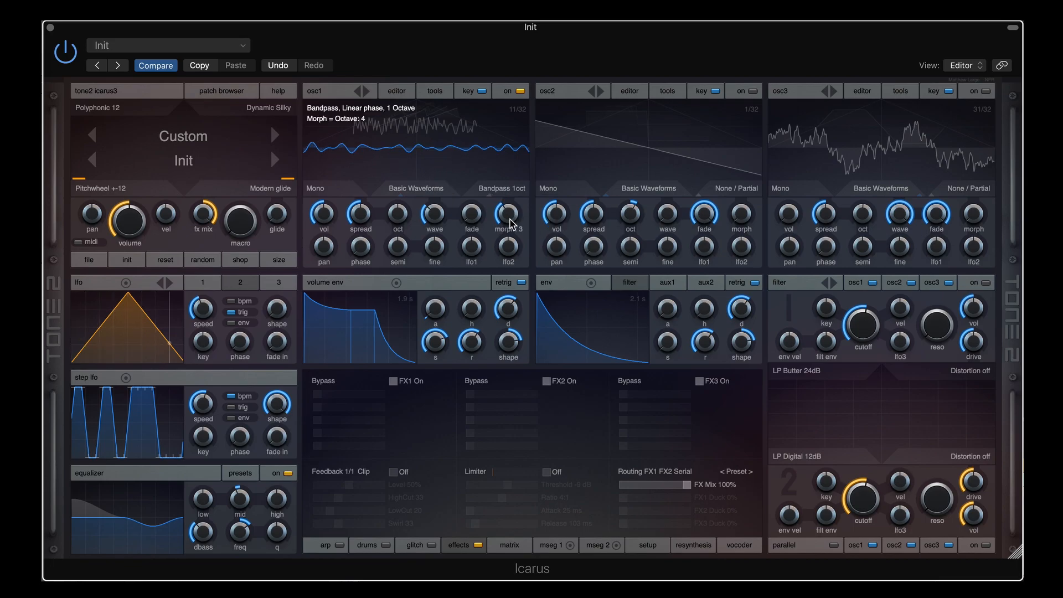
scroll(509, 227, "down", 1)
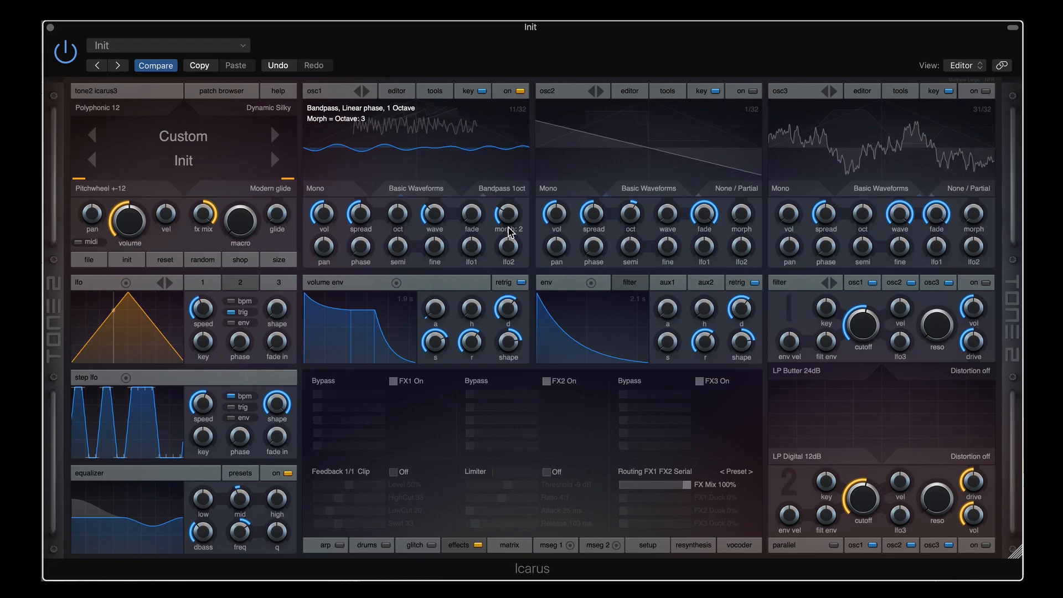
mouse_move(510, 229)
left_mouse_down()
mouse_move(510, 188)
mouse_move(513, 209)
left_mouse_up()
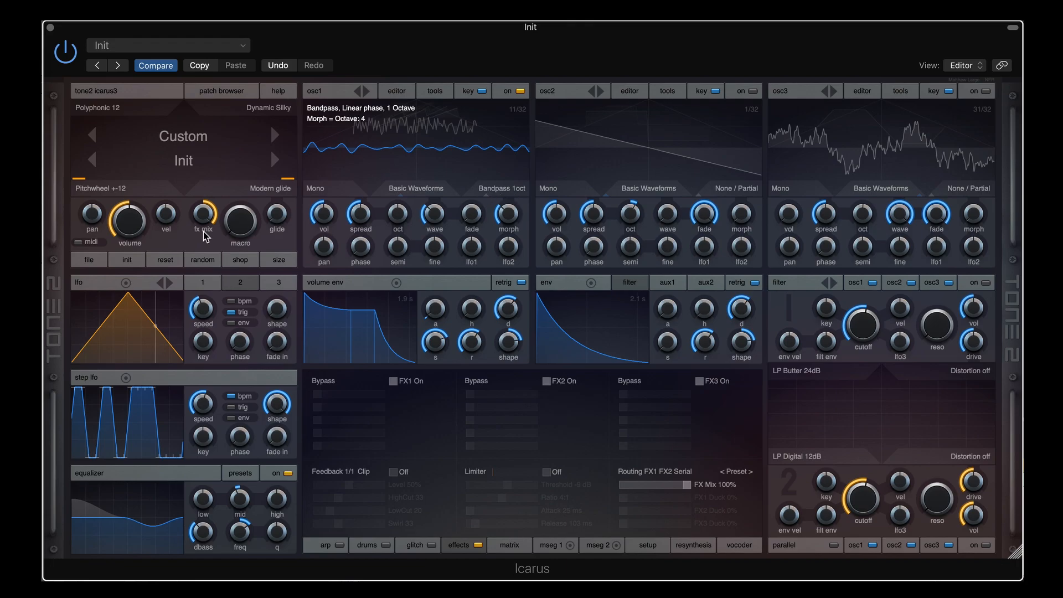
scroll(510, 188, "down", 1)
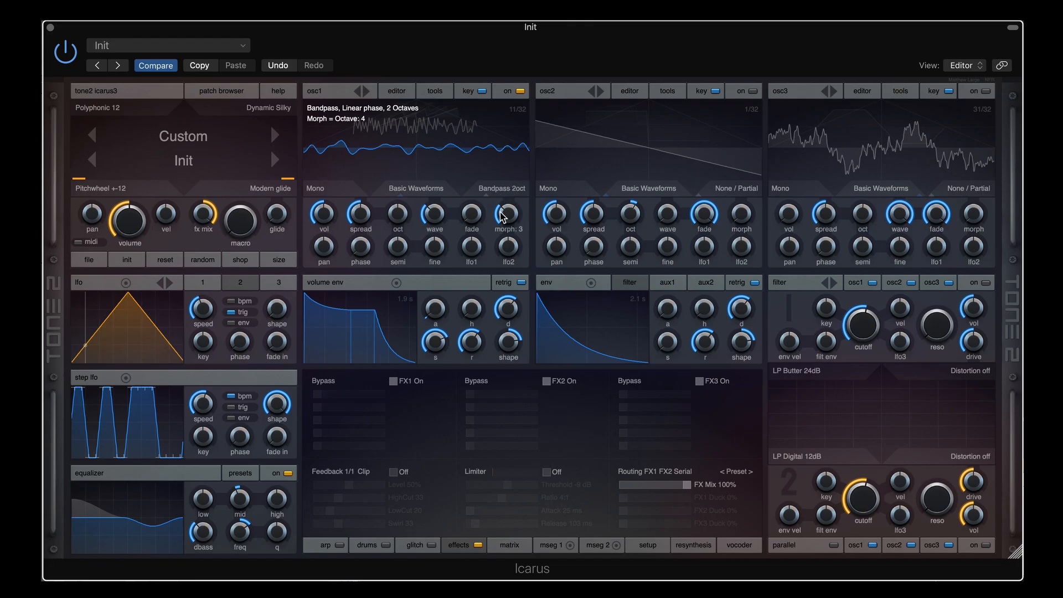
left_click_drag(505, 213, 506, 240)
left_click_drag(507, 215, 506, 195)
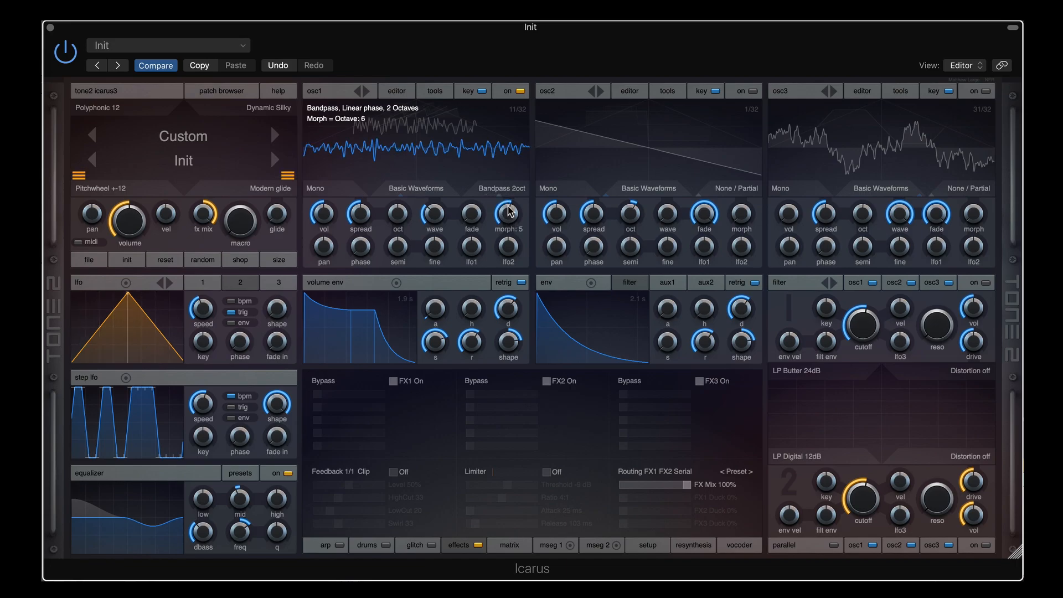
left_click_drag(509, 212, 507, 227)
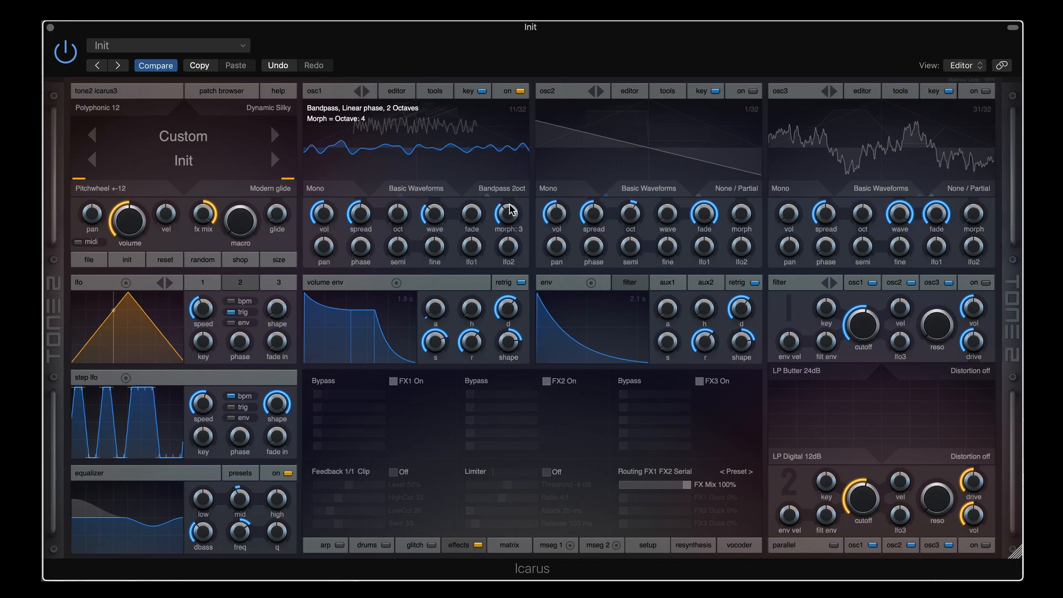
Go through Bandstop 1oct to Bandstop 2oct on osc1 and raise the morph to 4 (Octave 5)
left_click(515, 189)
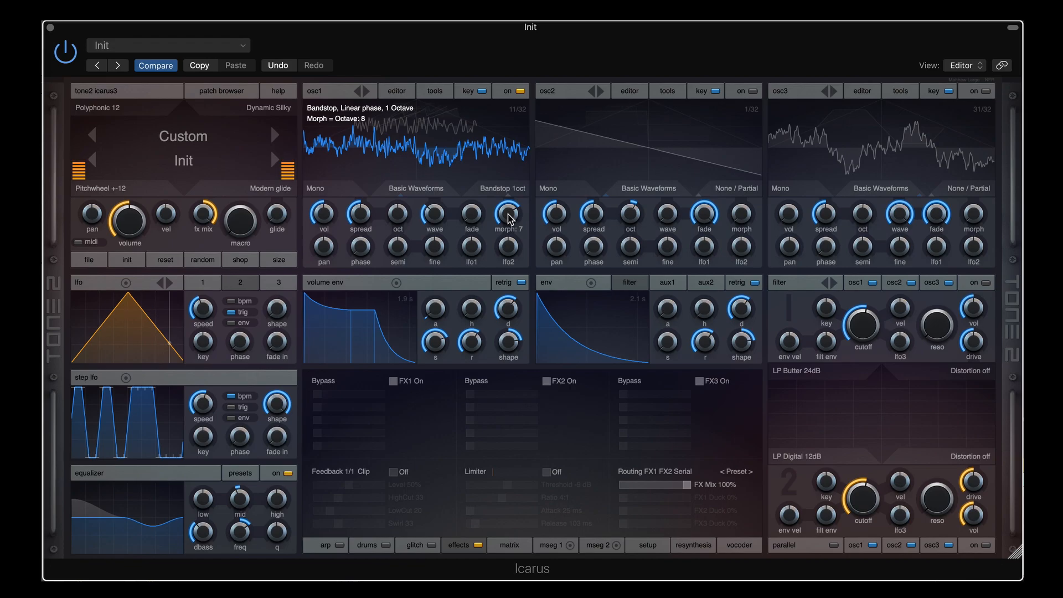
left_click_drag(506, 216, 506, 268)
scroll(506, 189, "down", 1)
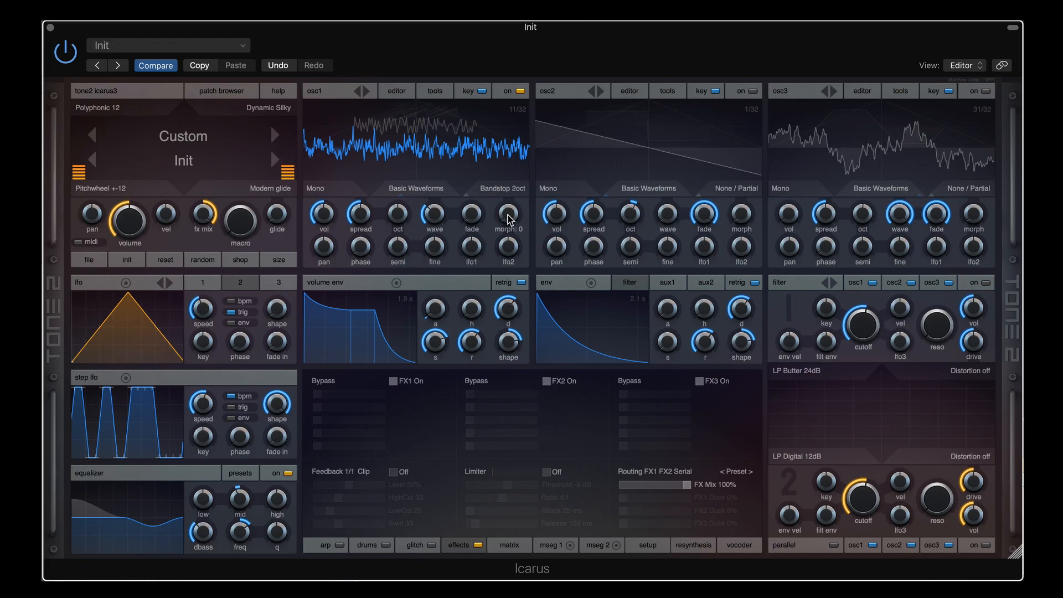
left_click_drag(507, 214, 504, 166)
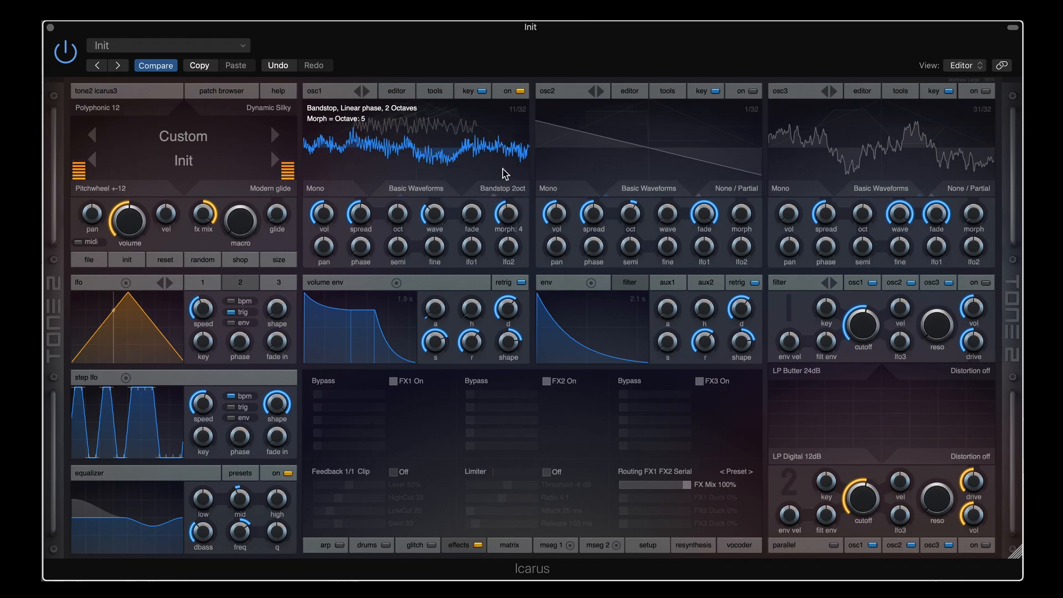
Put osc1 in Sine Fade mode and sweep the sine crossfade over earlier and later wave frames
left_click(505, 189)
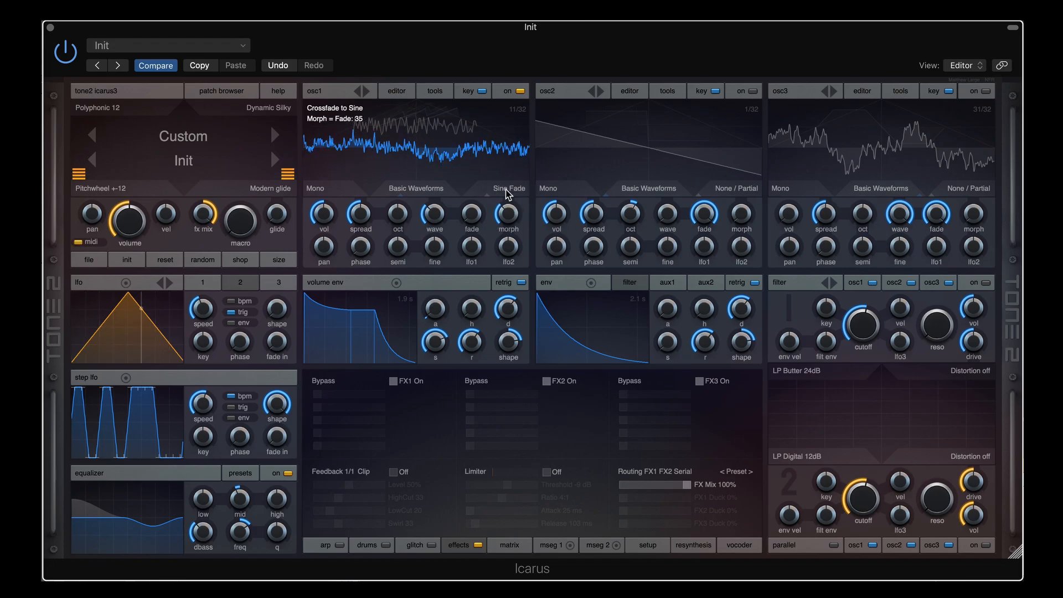
left_click_drag(505, 209, 510, 135)
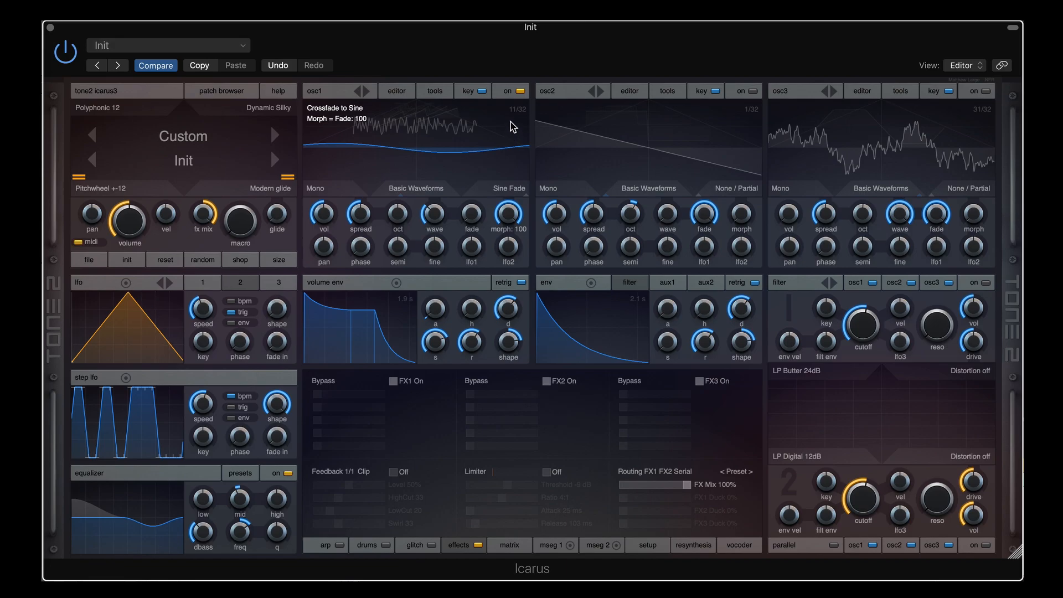
left_click_drag(434, 216, 433, 228)
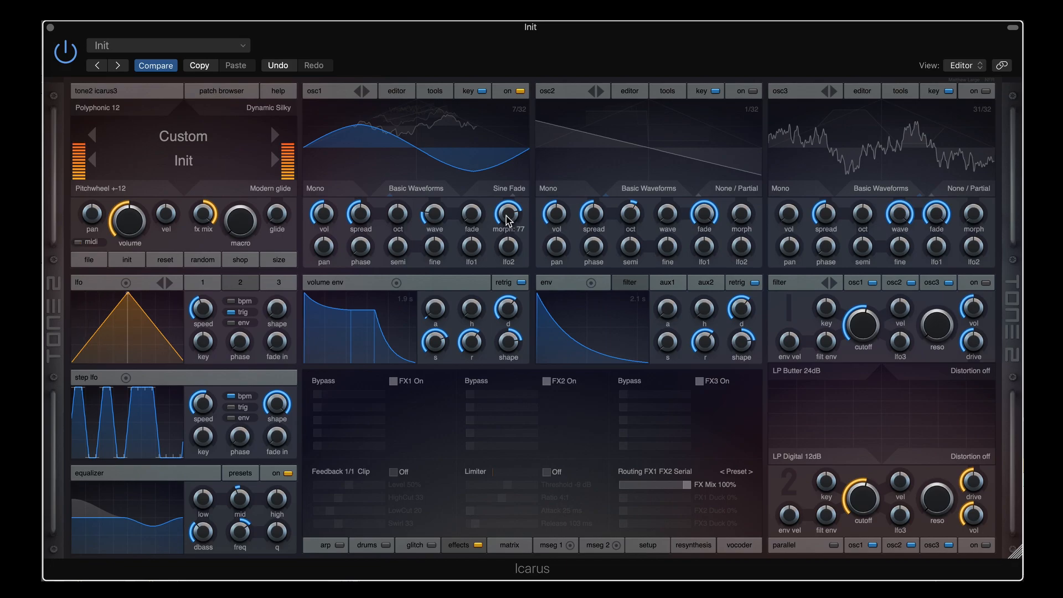
left_click_drag(507, 219, 498, 322)
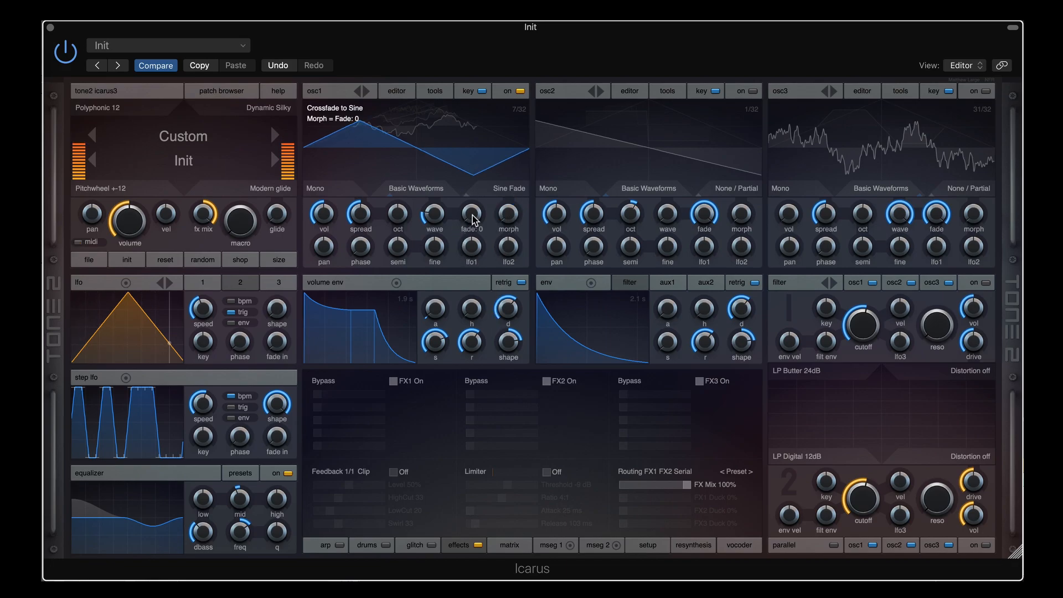
left_click_drag(436, 219, 438, 211)
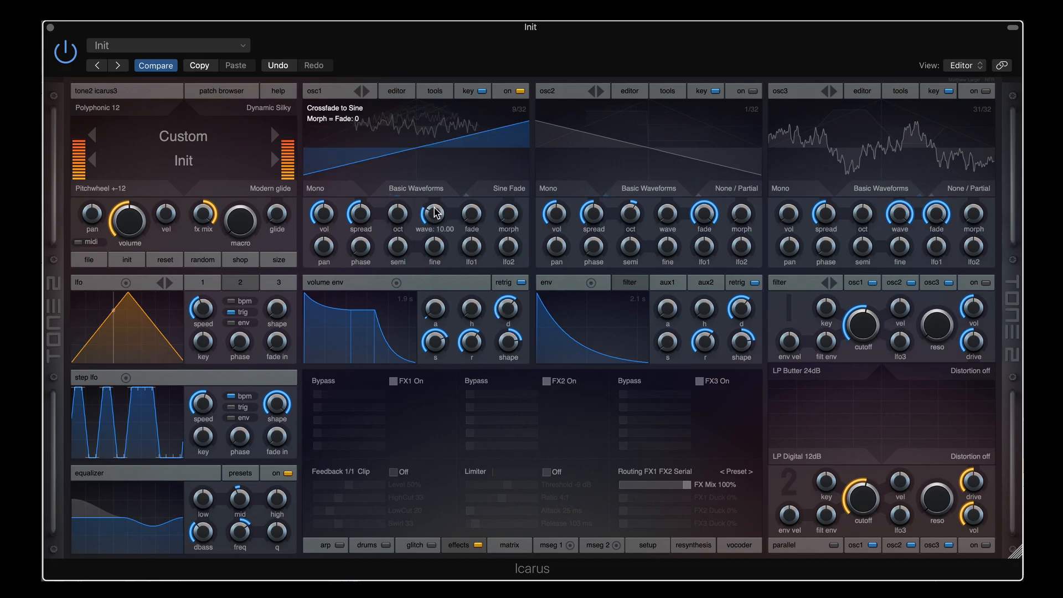
scroll(436, 212, "down", 1)
left_click_drag(515, 224, 522, 148)
left_click_drag(510, 212, 501, 235)
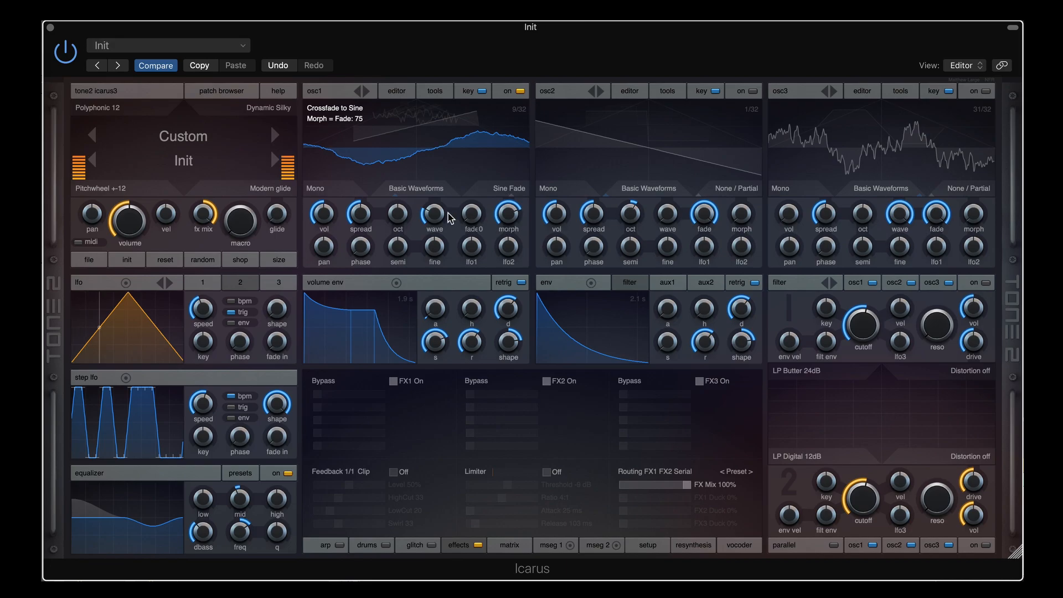
Try a square-like frame, then finish on wave frame 10 with the sine crossfade lowered near 18
left_click_drag(437, 219, 439, 191)
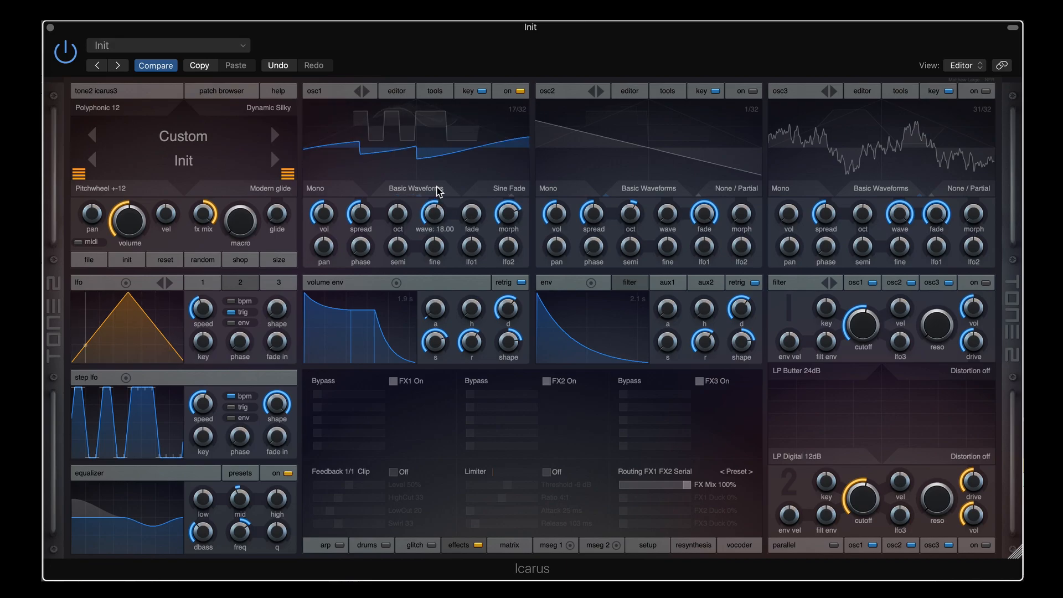
left_click_drag(507, 206, 512, 187)
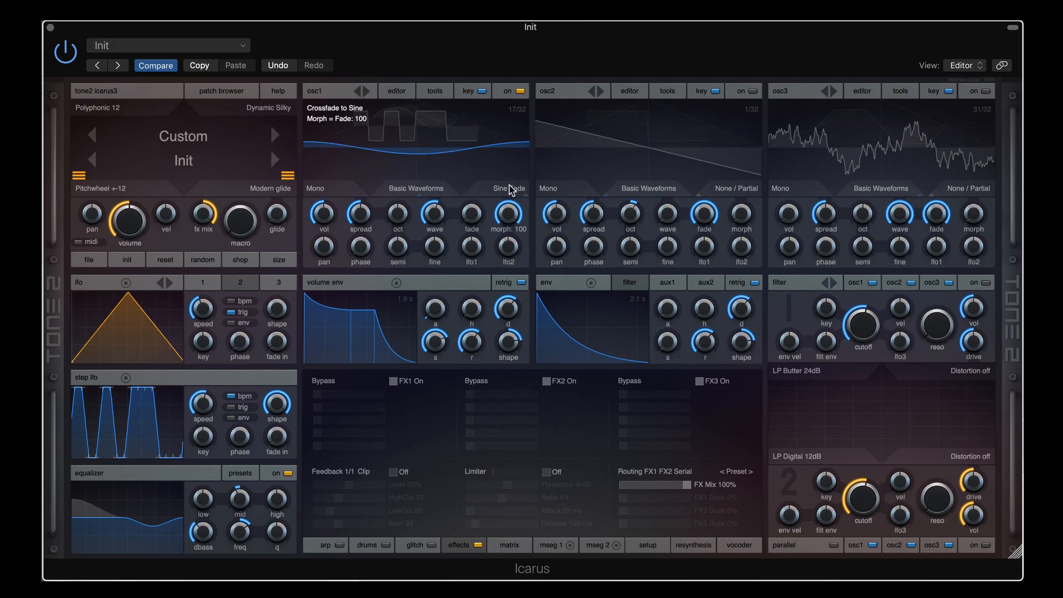
left_click_drag(508, 201, 508, 238)
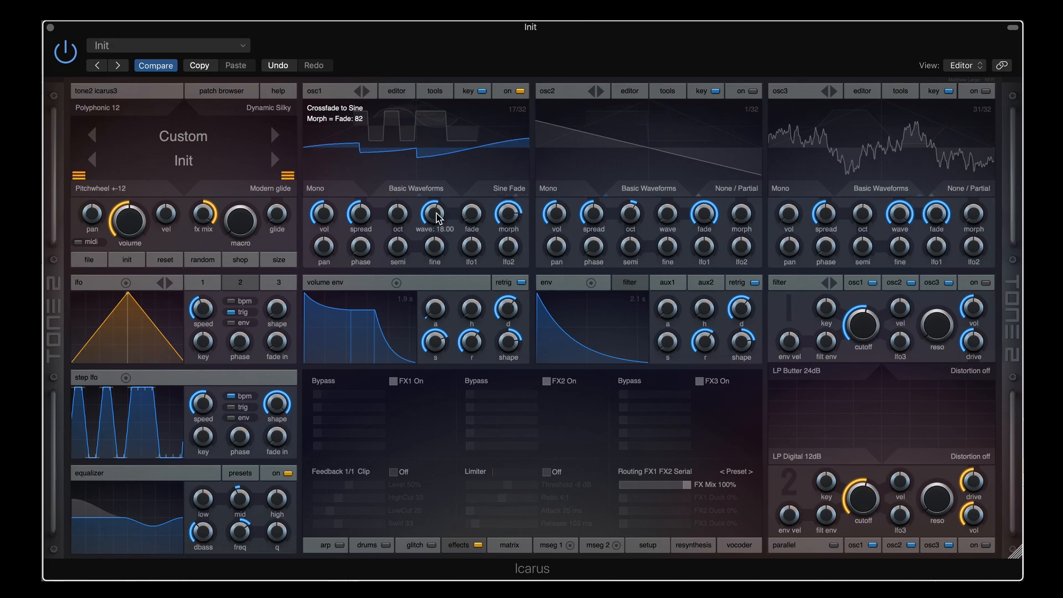
left_click_drag(437, 218, 435, 239)
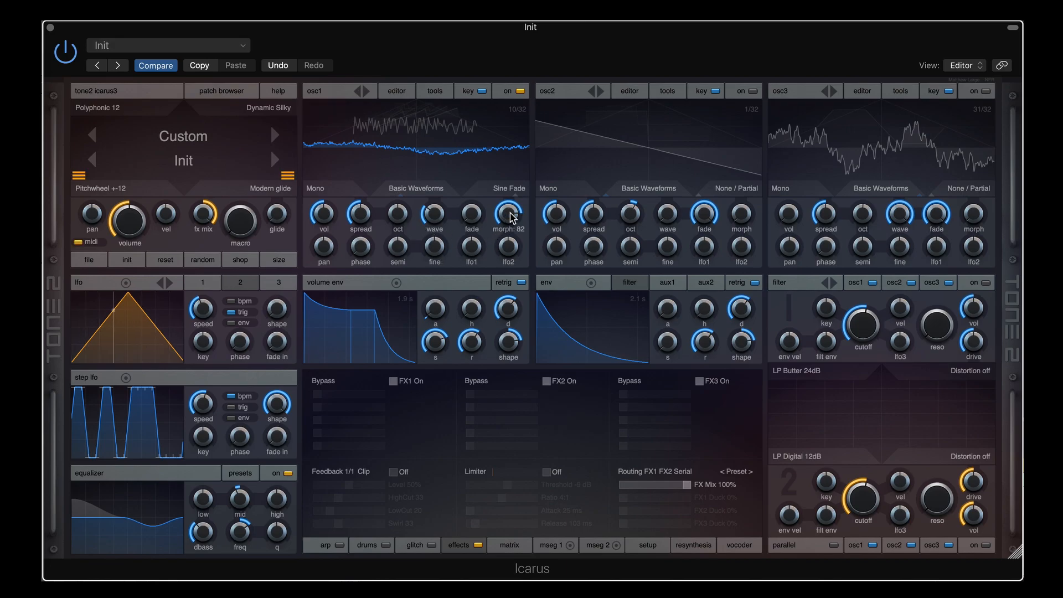
mouse_move(512, 218)
left_mouse_down()
mouse_move(505, 289)
mouse_move(508, 238)
mouse_move(504, 284)
mouse_move(493, 195)
mouse_move(494, 228)
left_mouse_up()
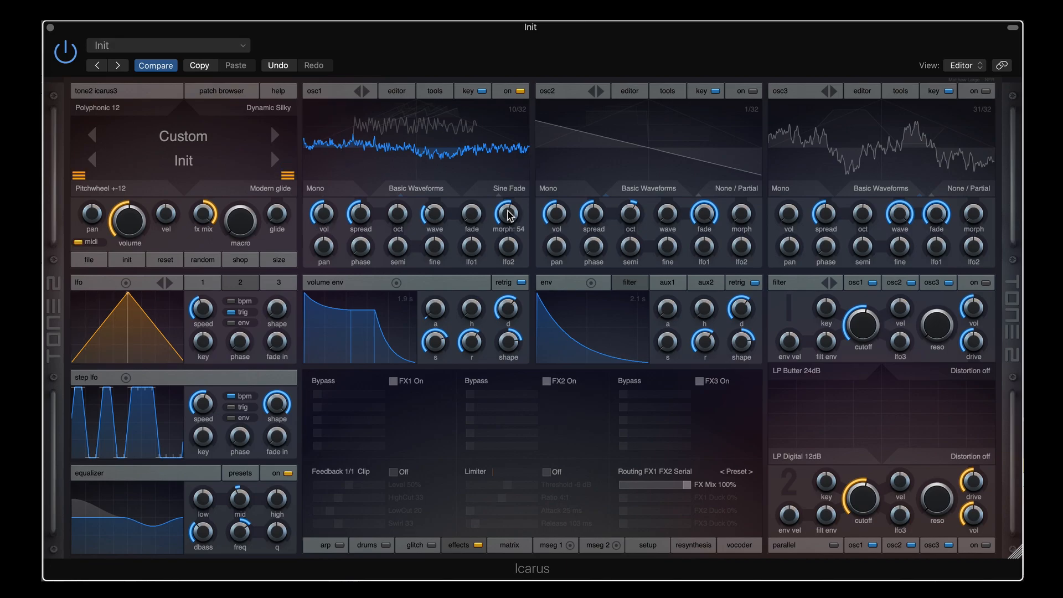
left_click_drag(510, 215, 514, 191)
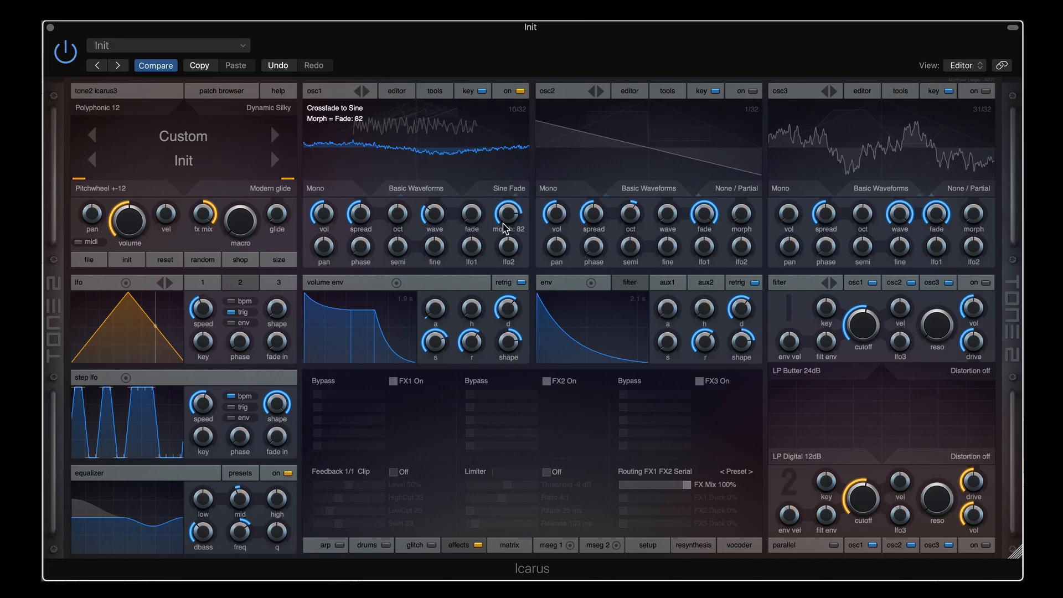
left_click_drag(504, 228, 505, 273)
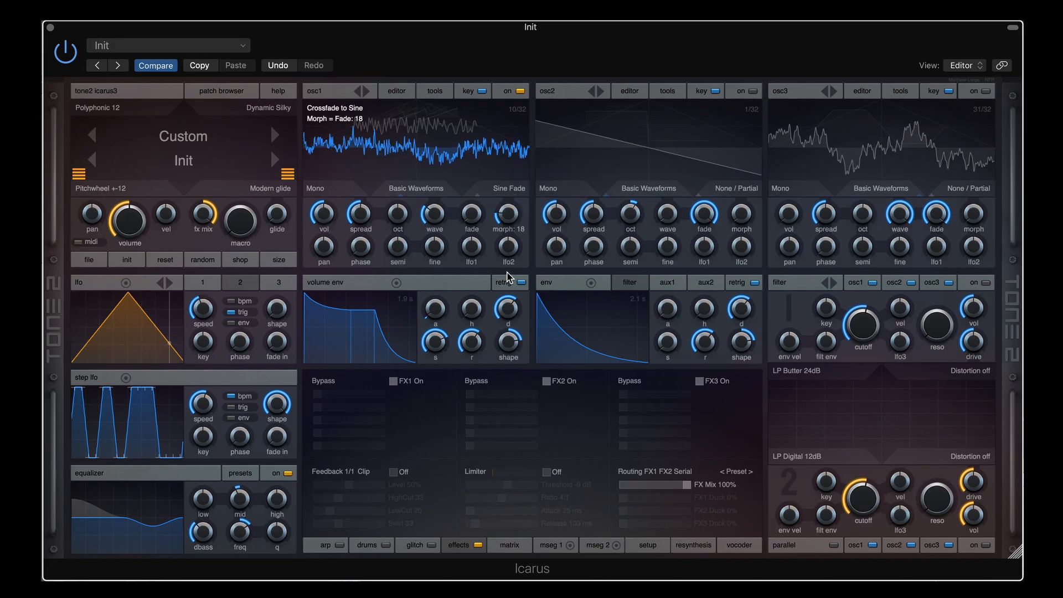
Select F0 Cut Fade on osc1 and sweep the first-partial removal, leaving morph at 100
left_click(510, 191)
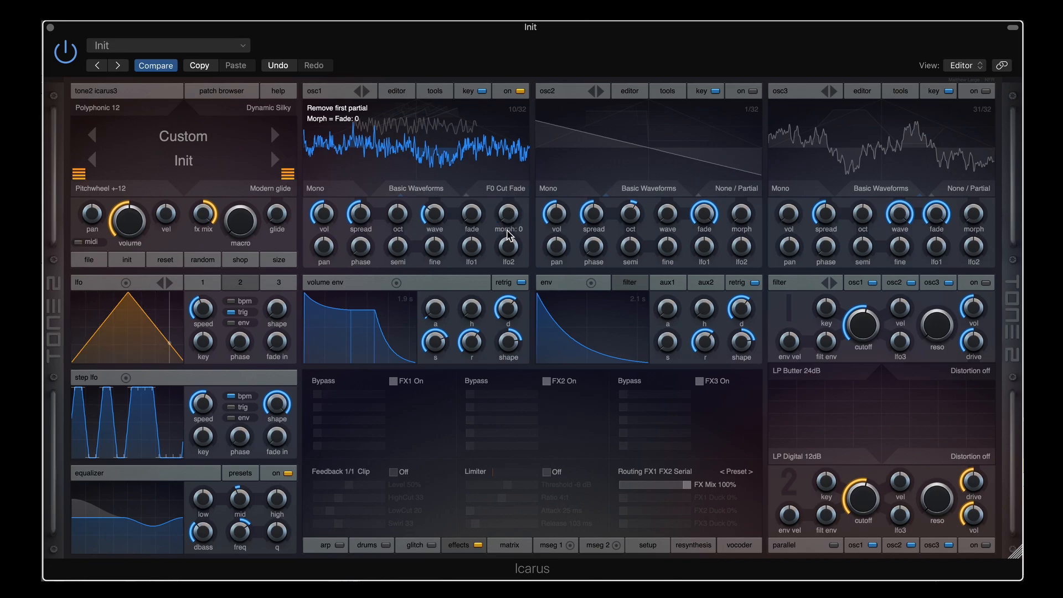
left_click_drag(511, 219, 505, 267)
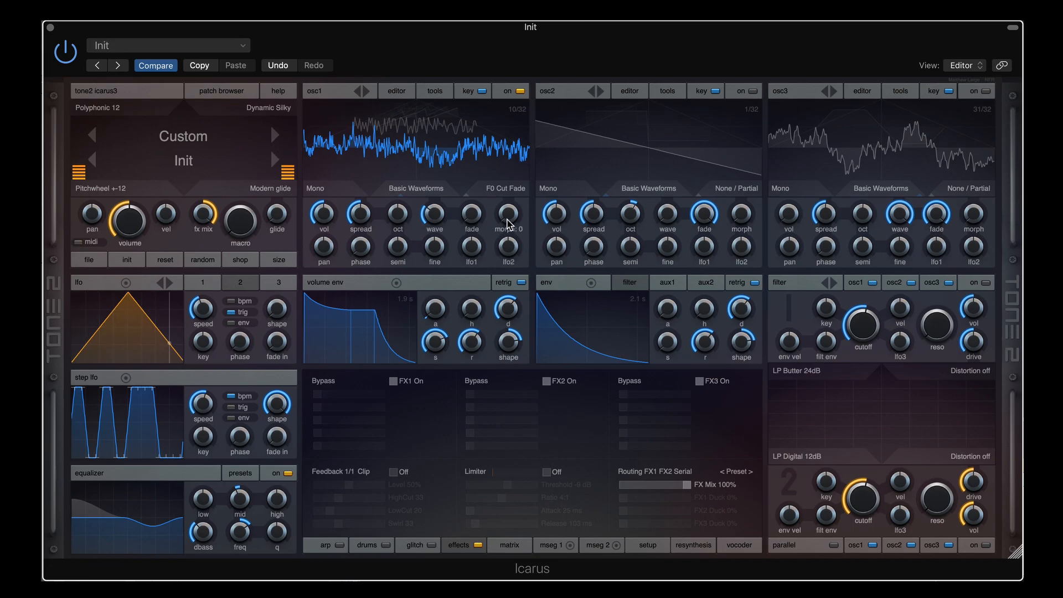
left_click_drag(513, 212, 517, 128)
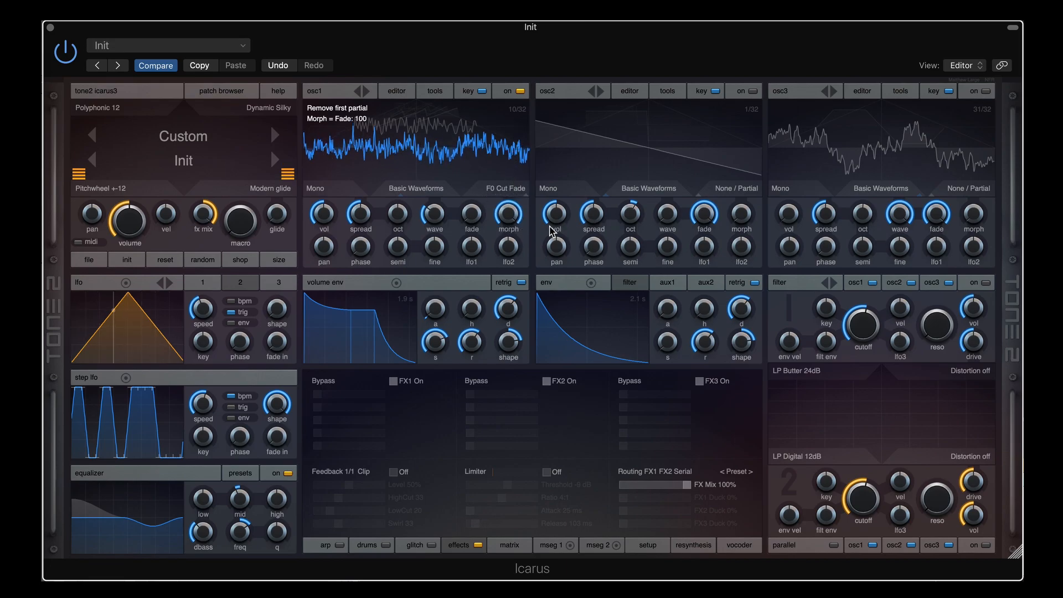
mouse_move(509, 216)
left_mouse_down()
mouse_move(505, 326)
mouse_move(505, 207)
left_mouse_up()
left_click_drag(508, 213, 509, 342)
left_click_drag(507, 302, 506, 171)
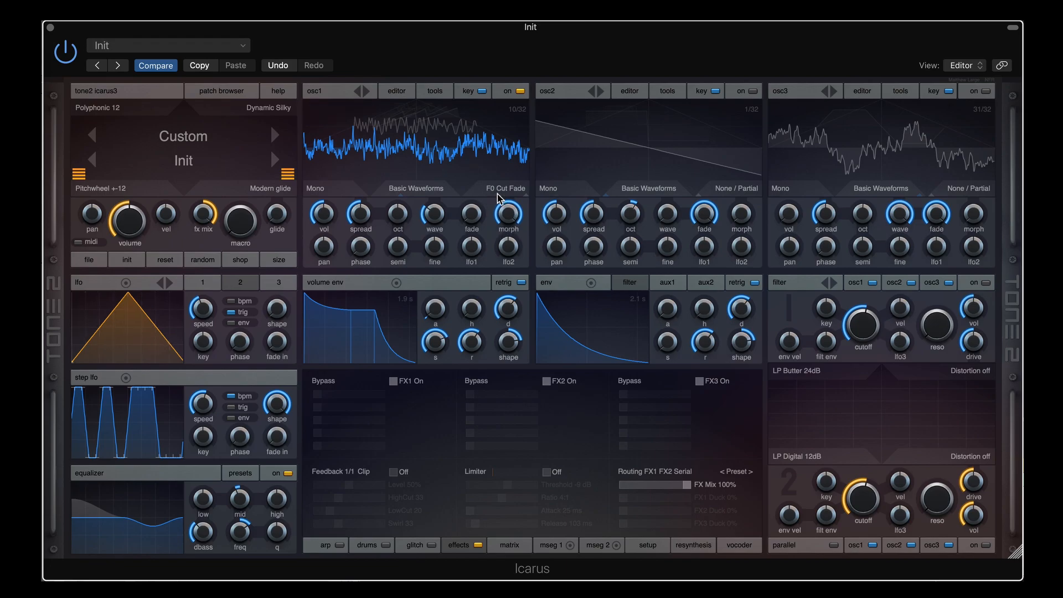
mouse_move(526, 220)
Set osc1 to Ringmod Key on wave frame 1, slow the LFO to 0.18 Hz, and reset lfo2
left_click(512, 191)
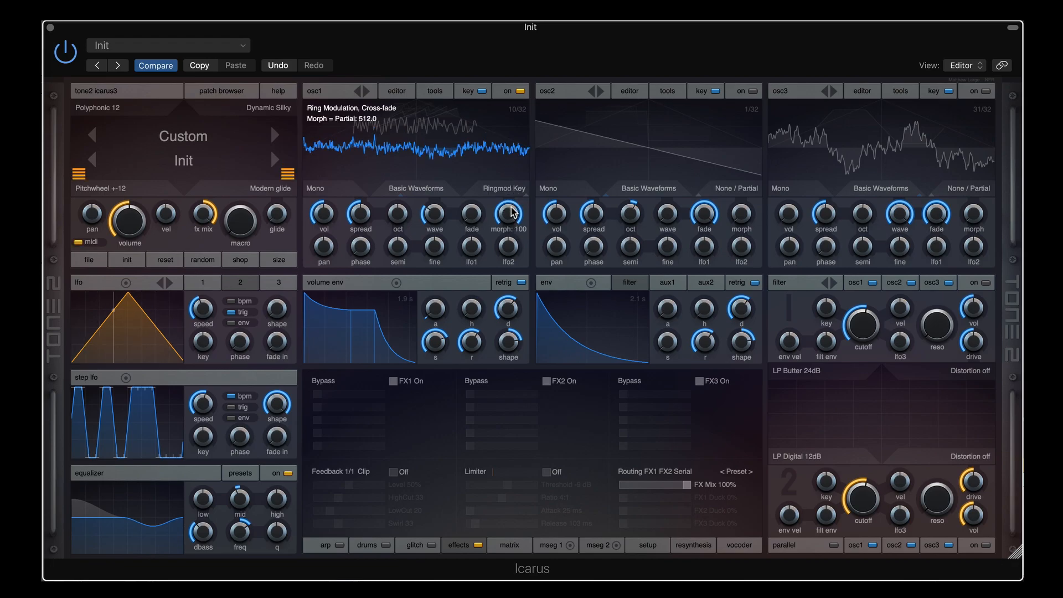
left_click_drag(507, 245, 519, 169)
left_click_drag(206, 310, 207, 327)
left_click_drag(434, 214, 434, 249)
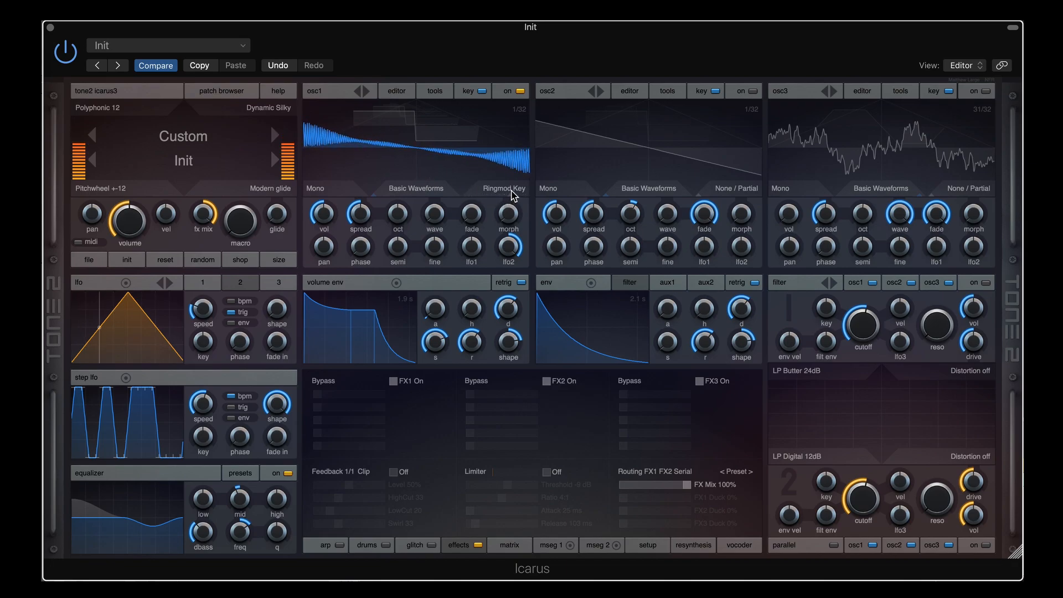
double_click(510, 244)
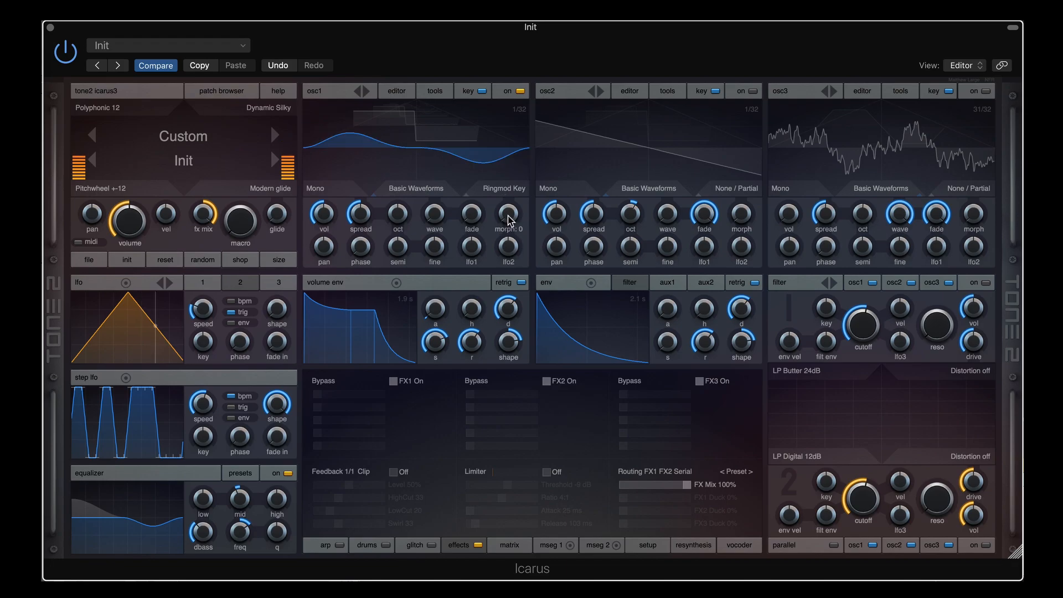
left_click_drag(508, 215, 507, 196)
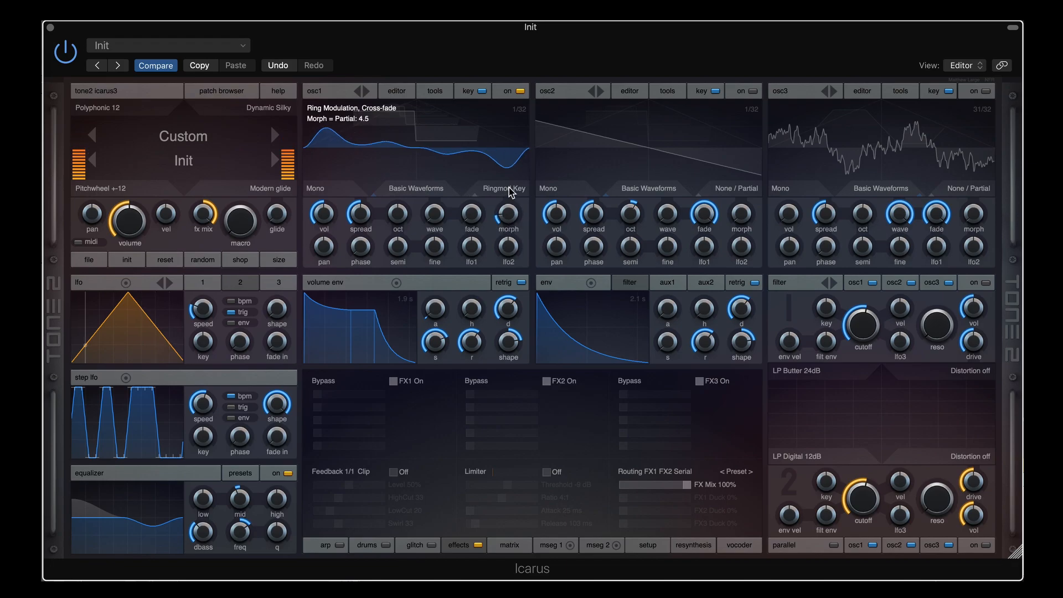
Switch osc1 to Ringmod Fade and bring the formant frequency down to 271 Hz
left_click(509, 188)
mouse_move(508, 214)
left_mouse_down()
mouse_move(512, 180)
mouse_move(505, 222)
mouse_move(510, 198)
left_mouse_up()
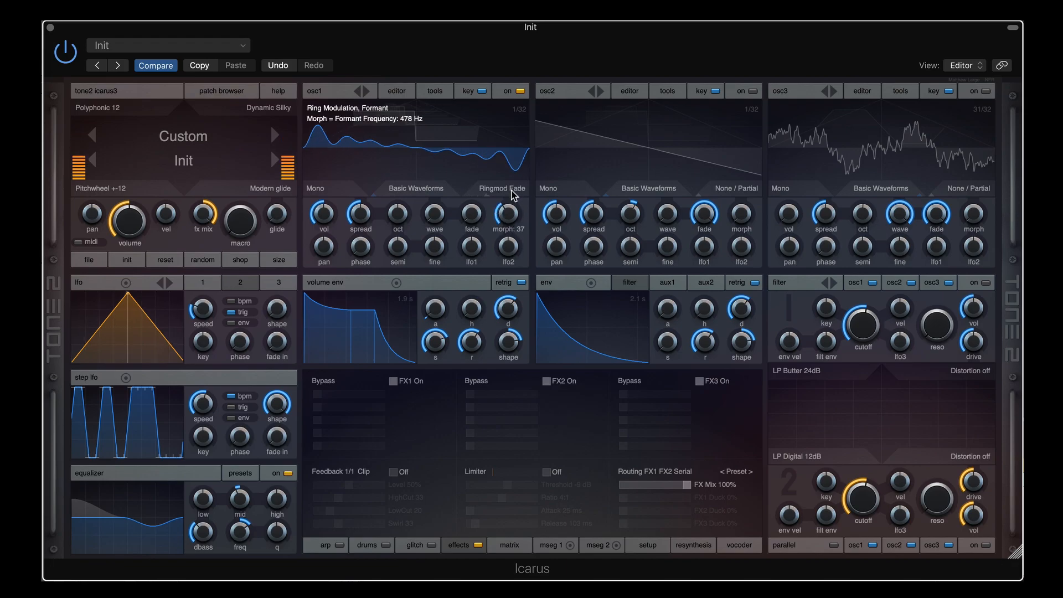
scroll(510, 192, "down", 1)
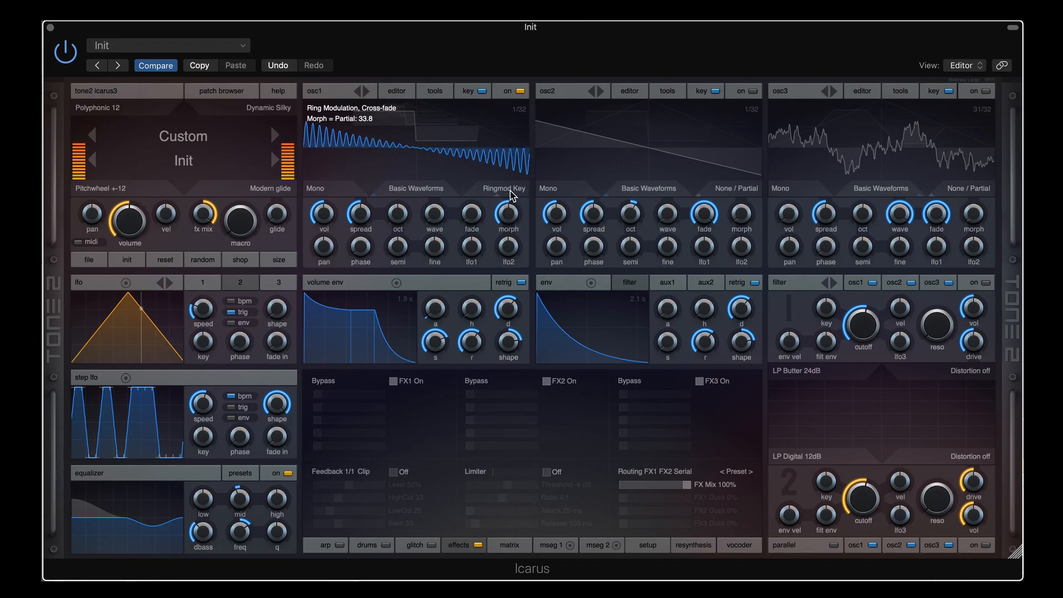
left_click(510, 192)
left_click(509, 178)
mouse_move(507, 211)
left_mouse_down()
mouse_move(506, 240)
mouse_move(507, 191)
left_mouse_up()
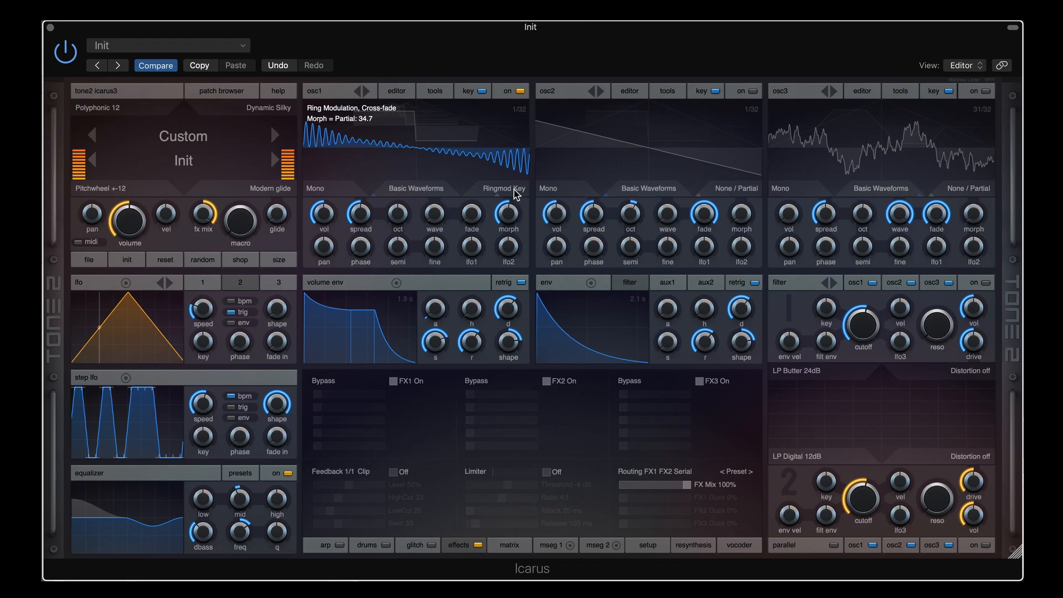
left_click(513, 191)
left_click_drag(508, 215, 511, 199)
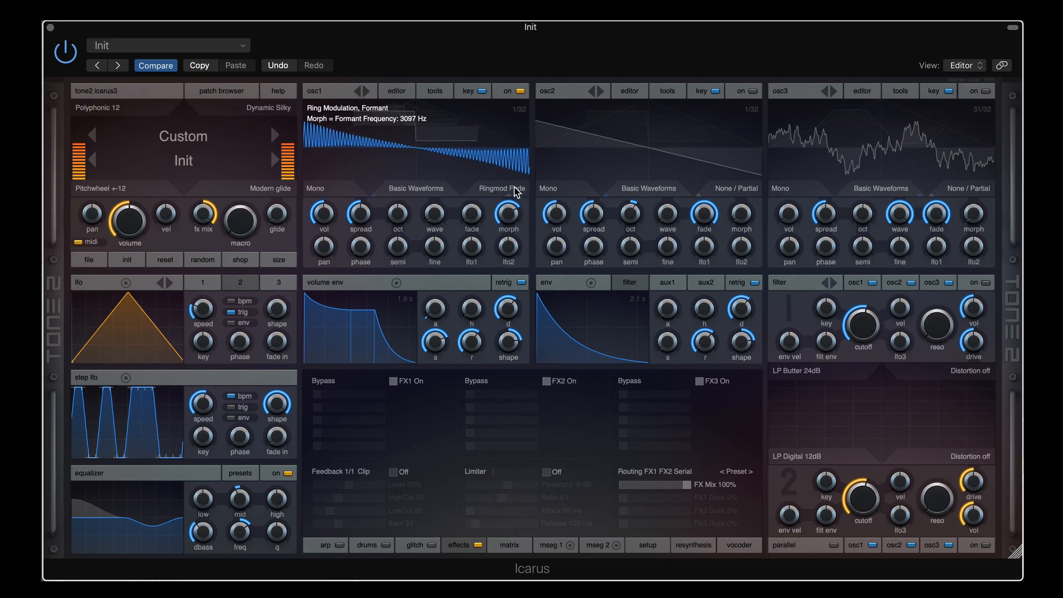
left_click_drag(520, 192, 509, 255)
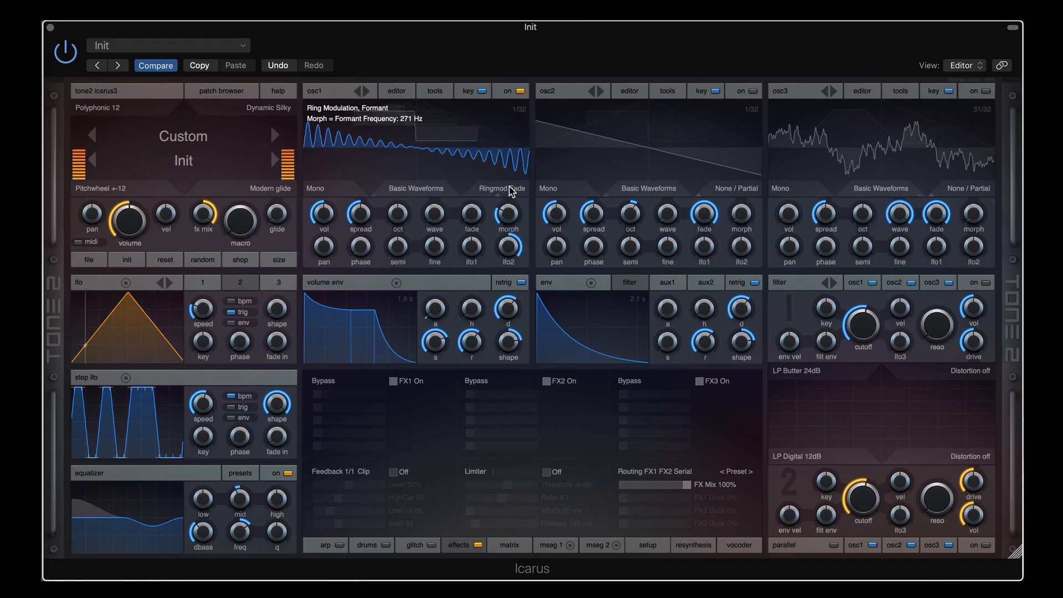
Drop osc1's AM partial to minimum and speed the LFO up to 0.54 Hz
scroll(512, 191, "down", 2)
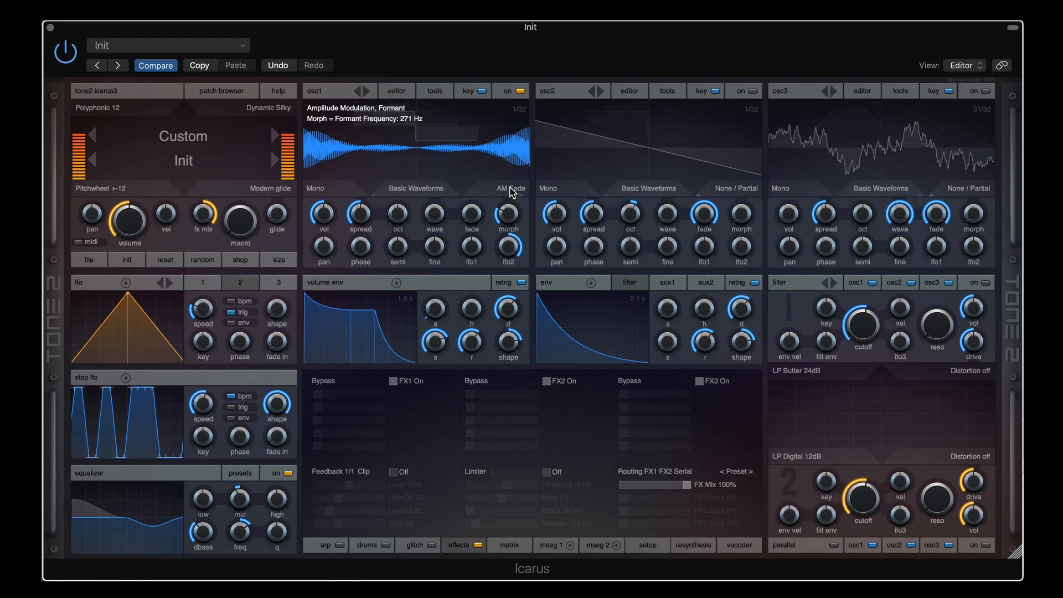
scroll(512, 193, "up", 1)
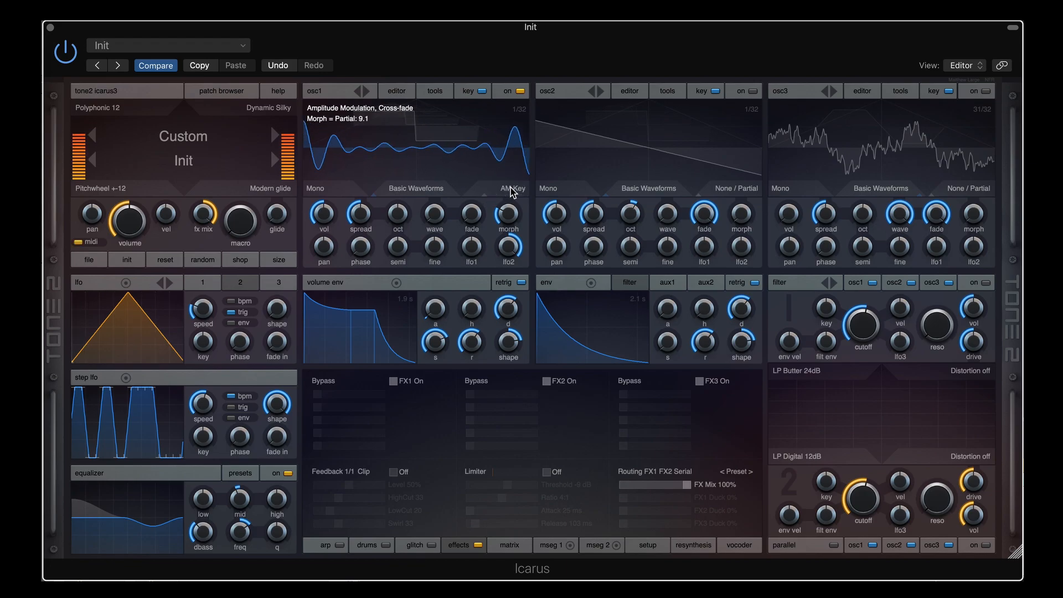
left_click_drag(510, 212, 509, 247)
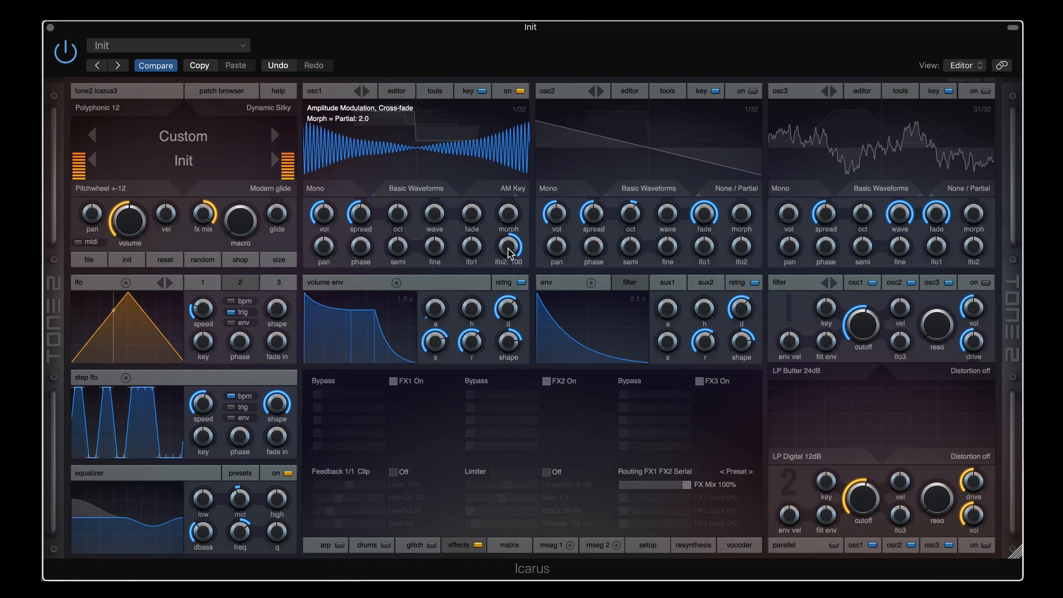
left_click_drag(206, 304, 205, 291)
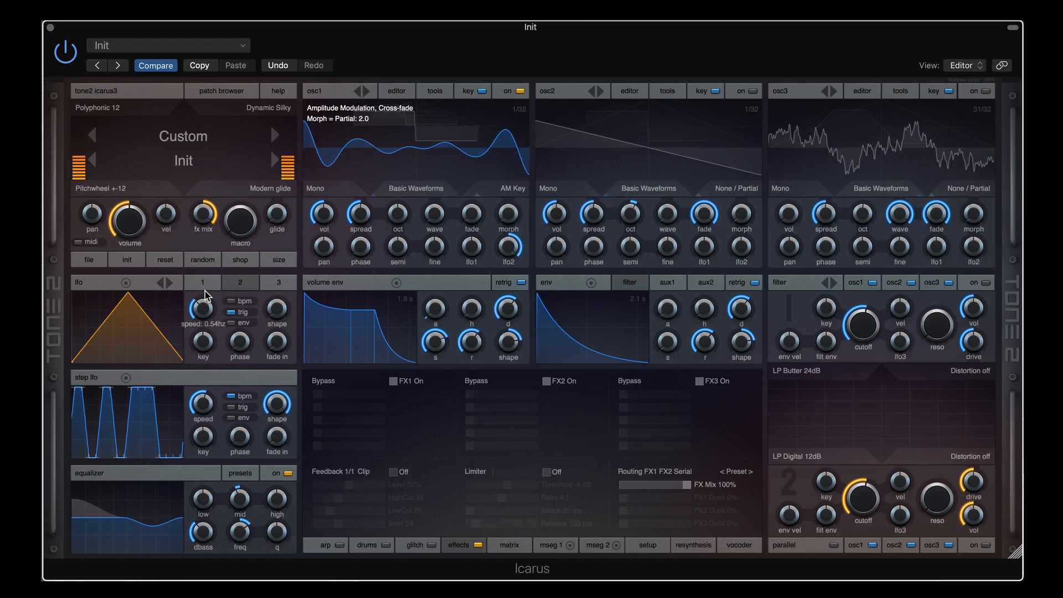
Try AM Key at 6389 Hz and AM Fade, settle on partial AM, and raise the LFO to 2.28 Hz
left_click(514, 188)
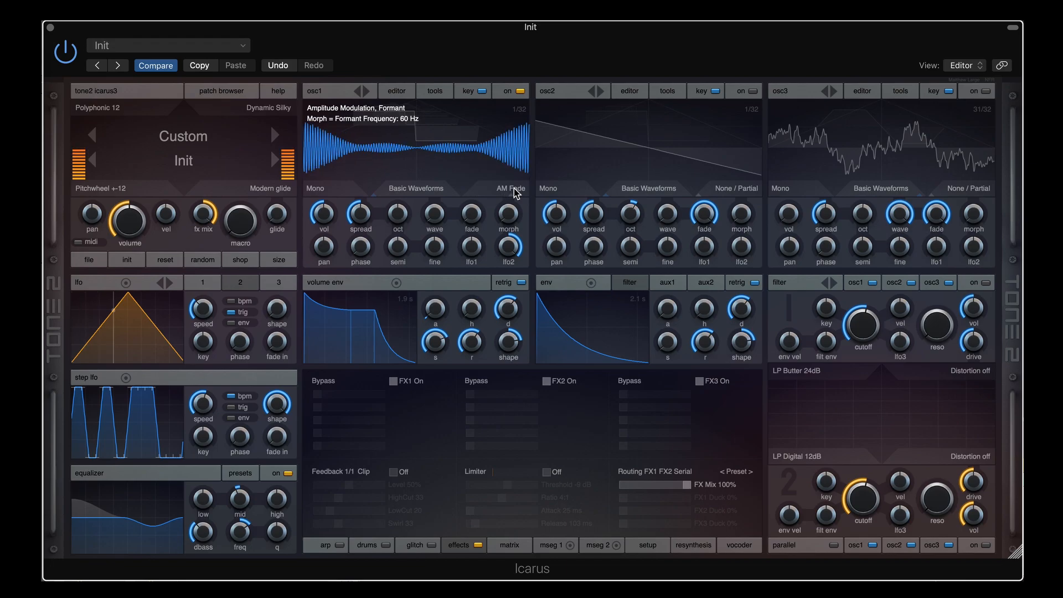
left_click(513, 188)
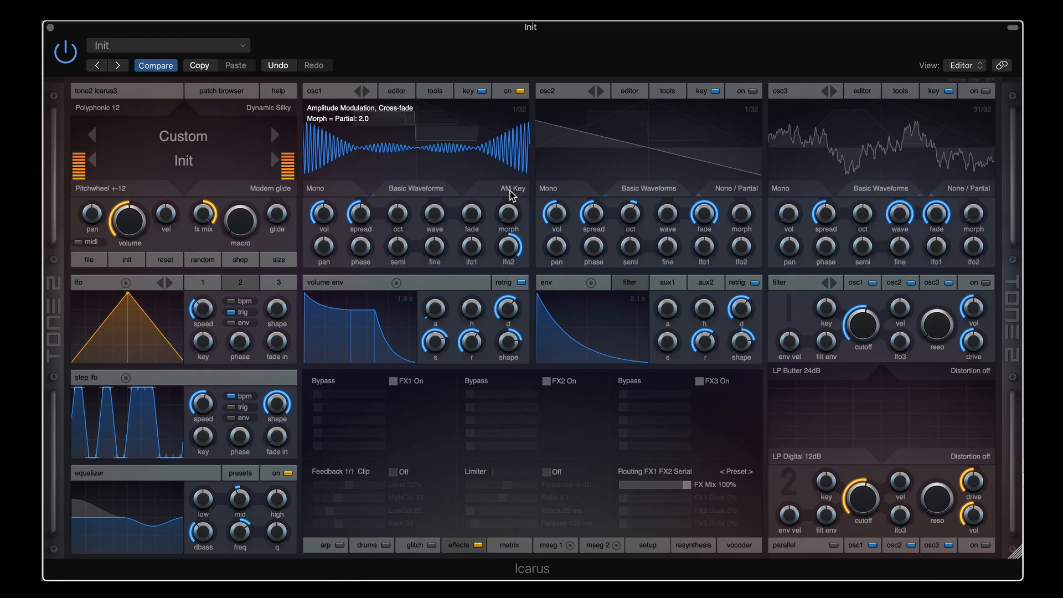
left_click(512, 188)
mouse_move(511, 178)
left_mouse_down()
mouse_move(514, 134)
mouse_move(514, 192)
left_mouse_up()
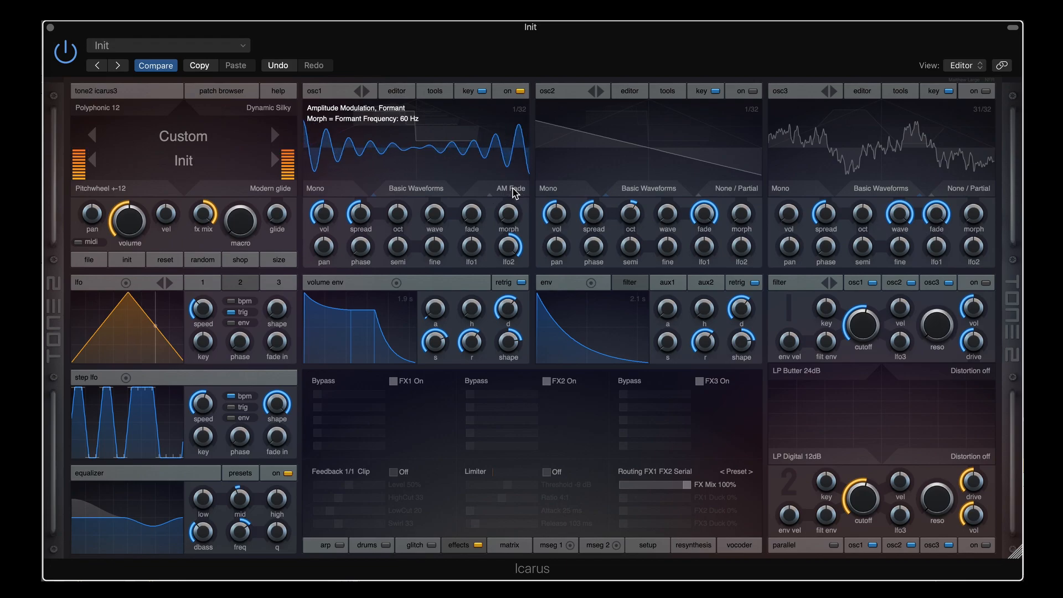
left_click(513, 189)
left_click(513, 190)
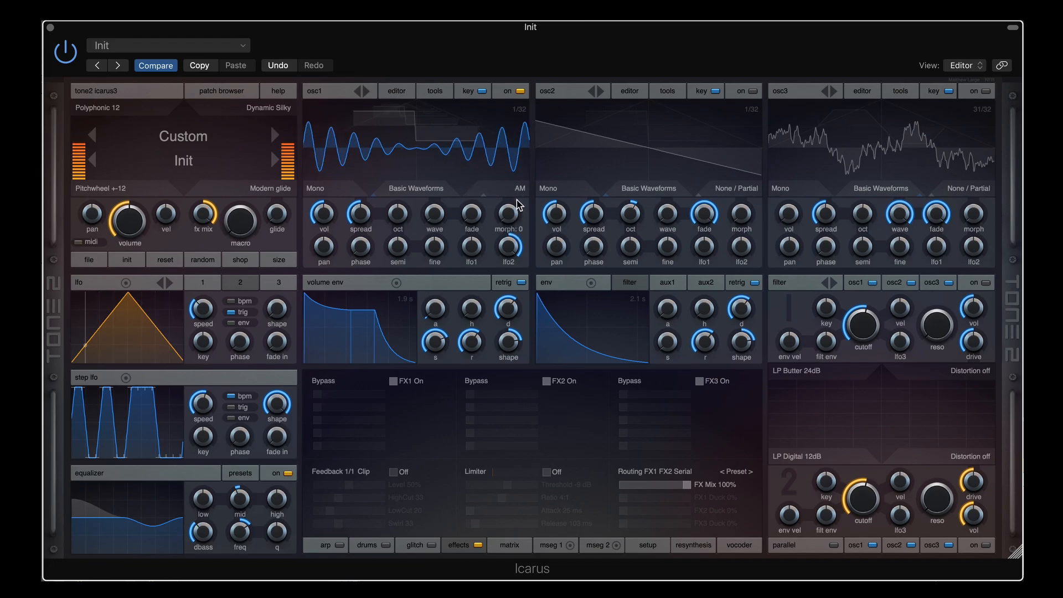
mouse_move(200, 308)
mouse_move(197, 302)
left_mouse_down()
mouse_move(207, 269)
mouse_move(208, 316)
left_mouse_up()
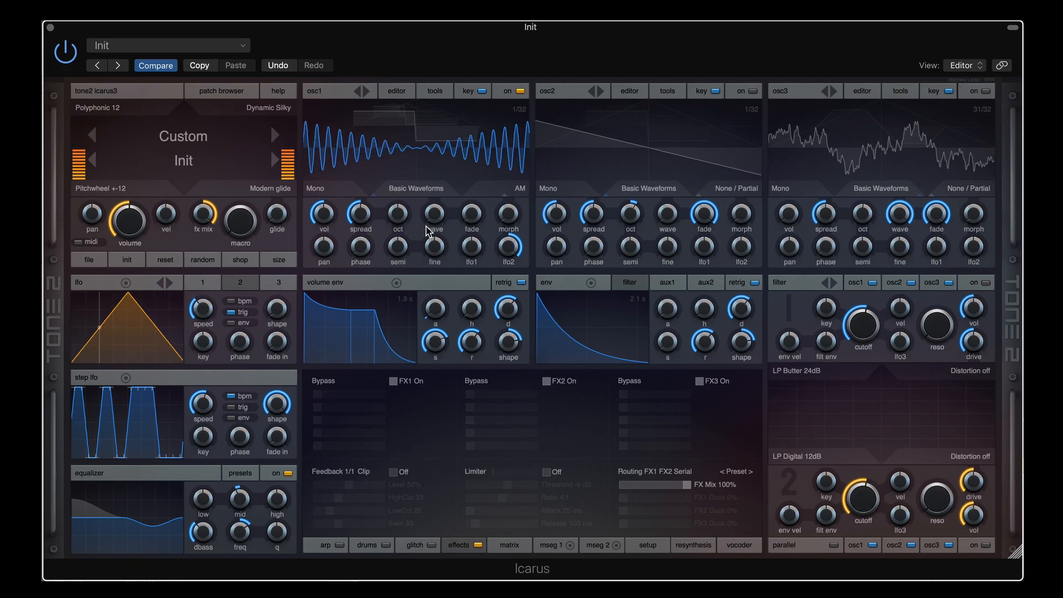
Set osc1 to AM<-Osc3 and audition osc3 octave shifts while varying osc1's AM depth
left_click(506, 194)
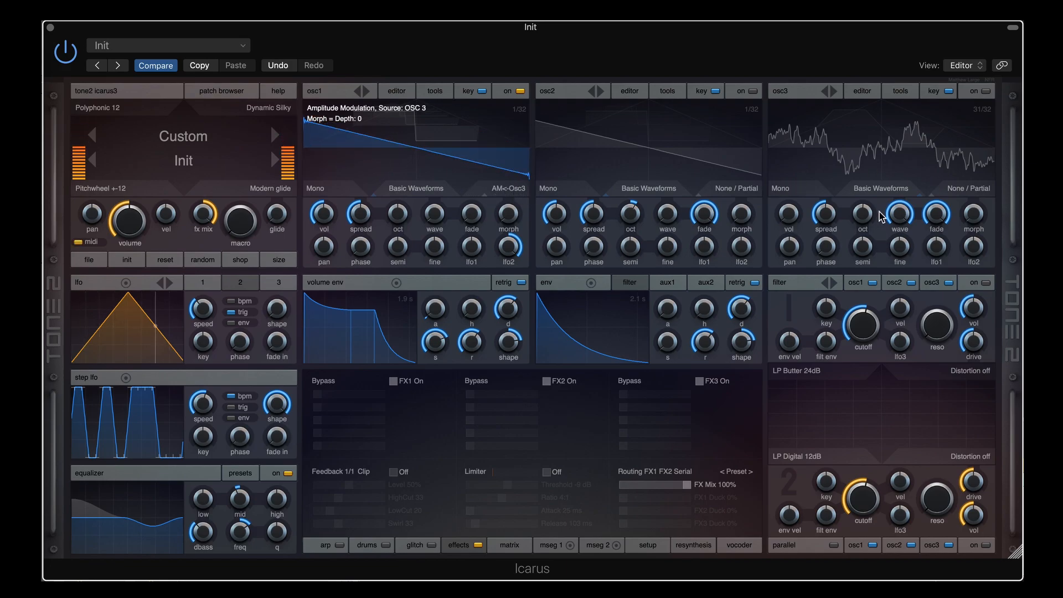
left_click_drag(900, 213, 904, 373)
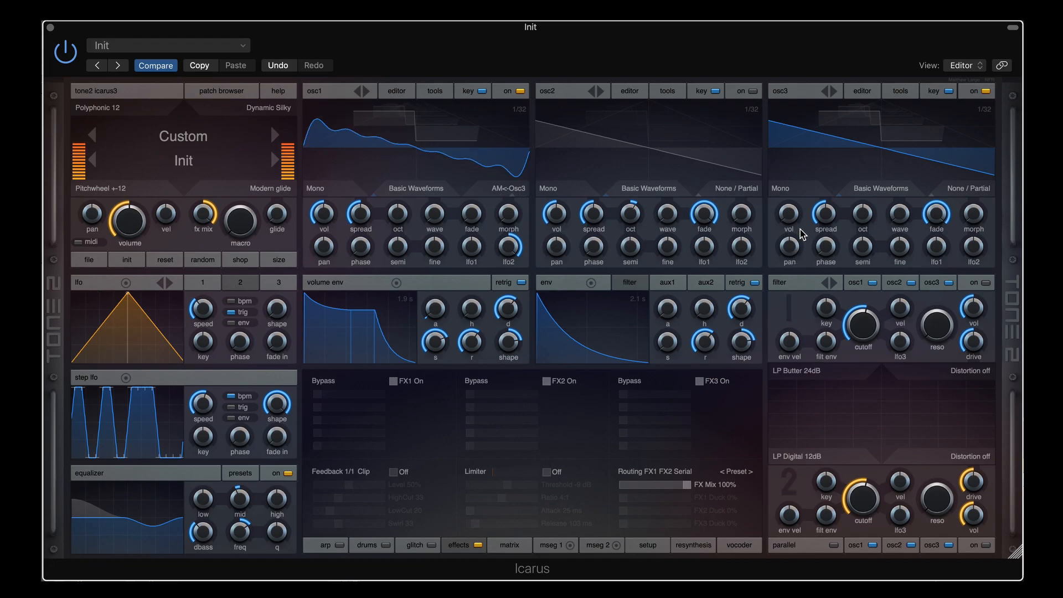
left_click_drag(865, 220, 867, 183)
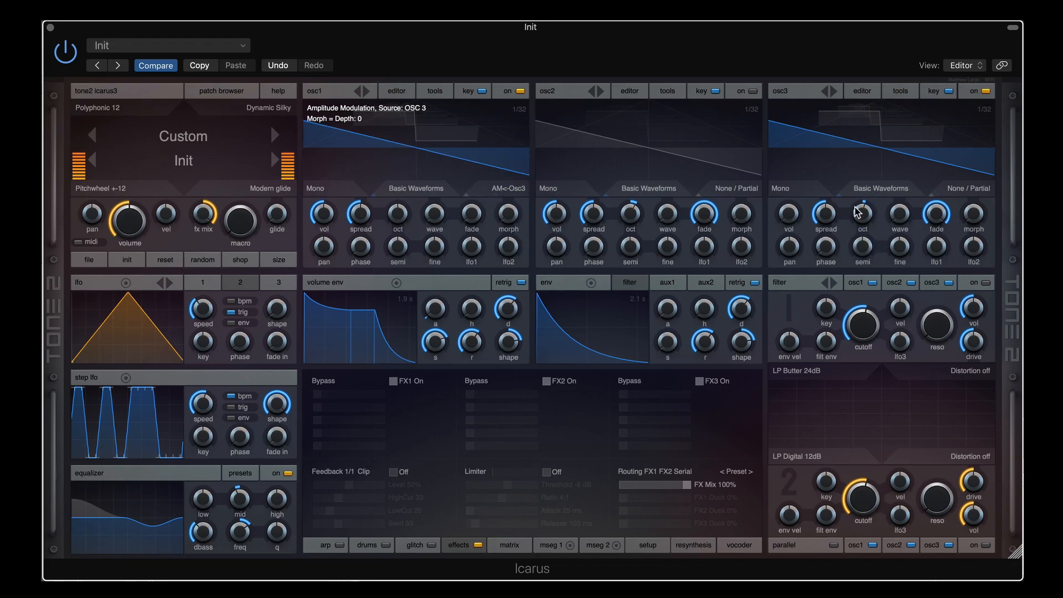
mouse_move(871, 216)
left_mouse_down()
mouse_move(866, 246)
mouse_move(865, 235)
left_mouse_up()
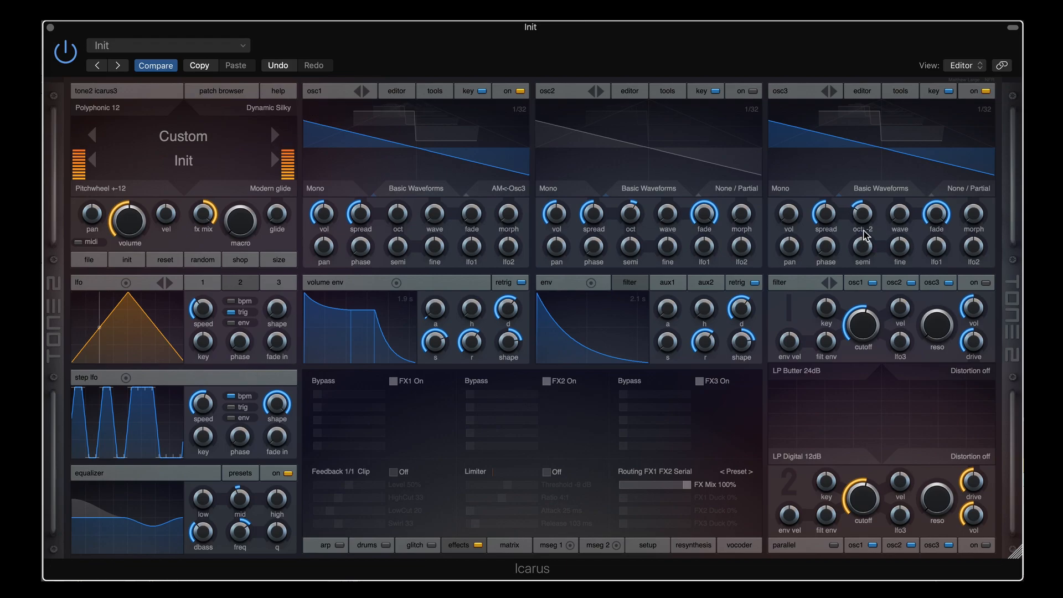
left_click_drag(506, 214, 523, 145)
left_click_drag(508, 210, 508, 198)
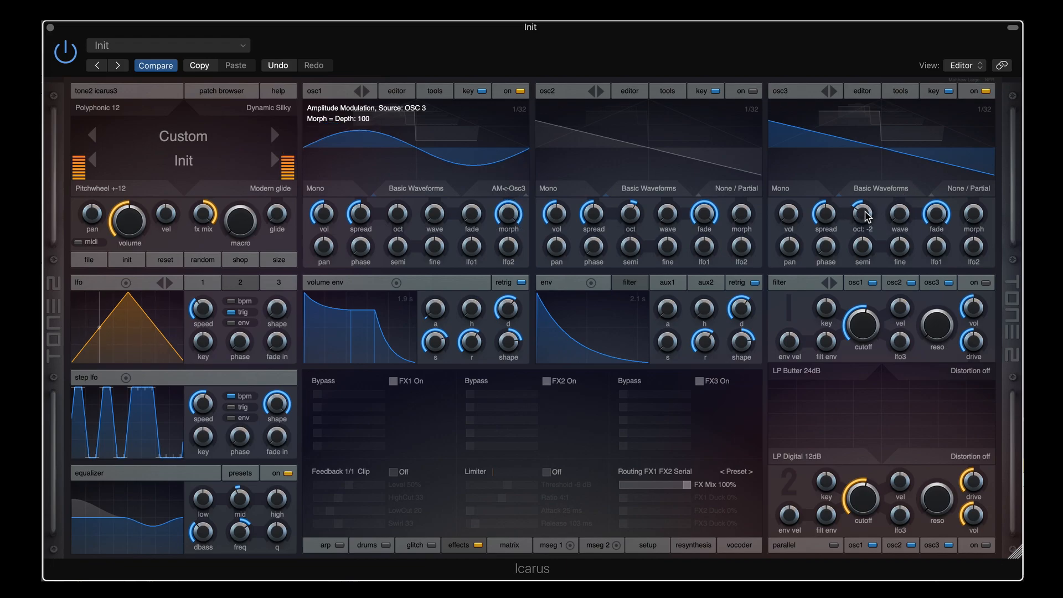
left_click_drag(866, 207, 865, 184)
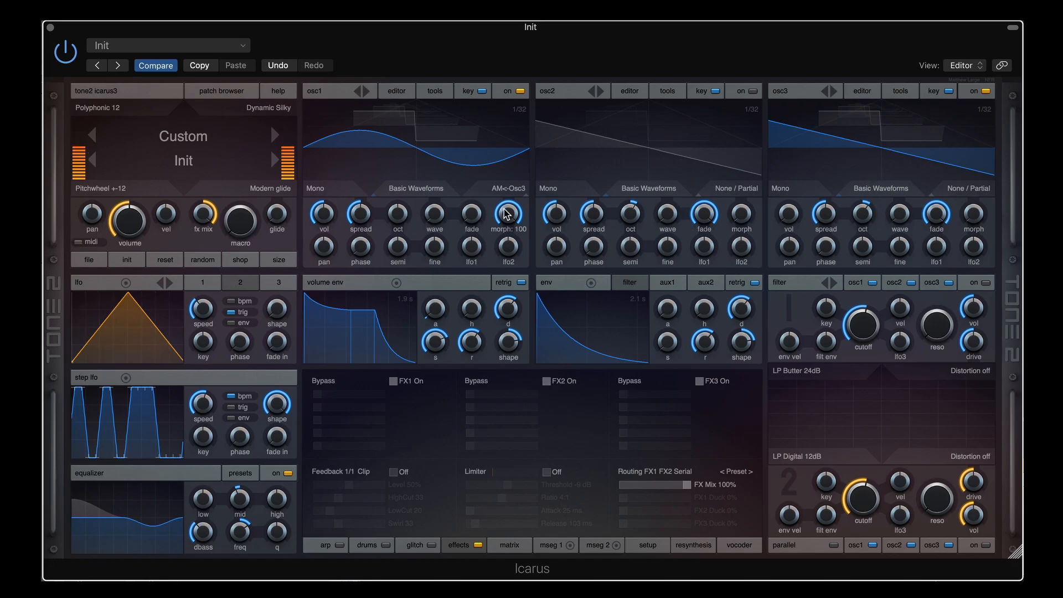
left_click_drag(511, 238, 505, 263)
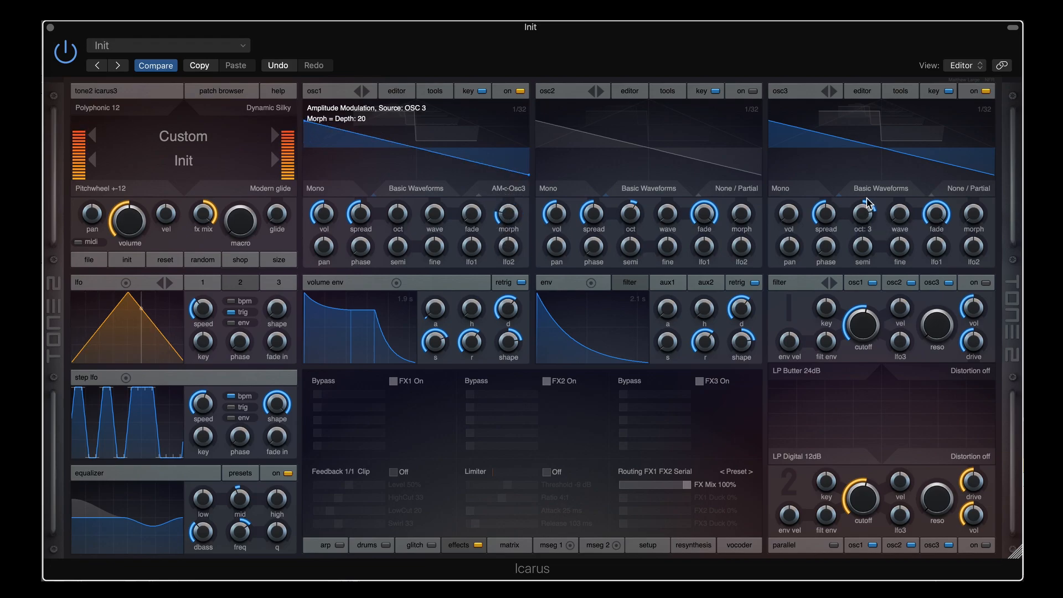
Try noisy, saw and complex osc3 waves, ending with osc1's depth at 0 and osc3 at 22/32
left_click_drag(899, 214, 943, 317)
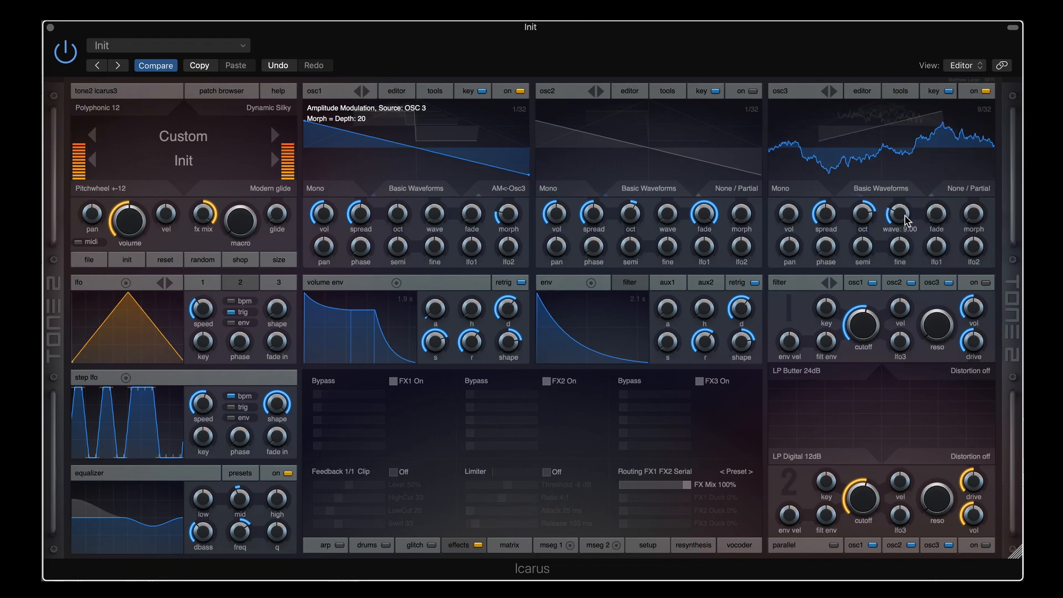
left_click_drag(904, 219, 904, 204)
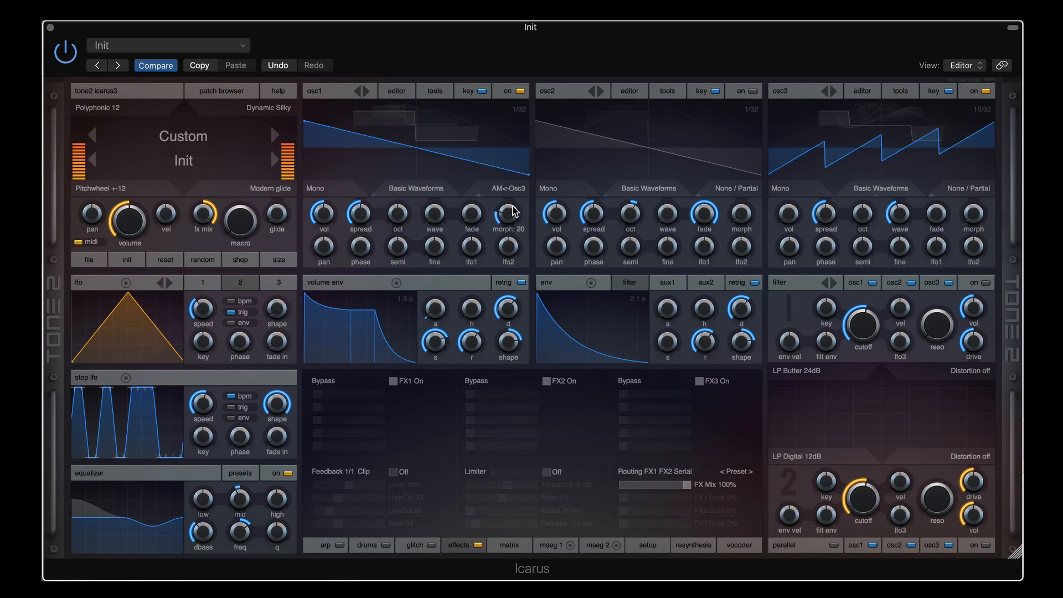
left_click_drag(512, 212, 505, 235)
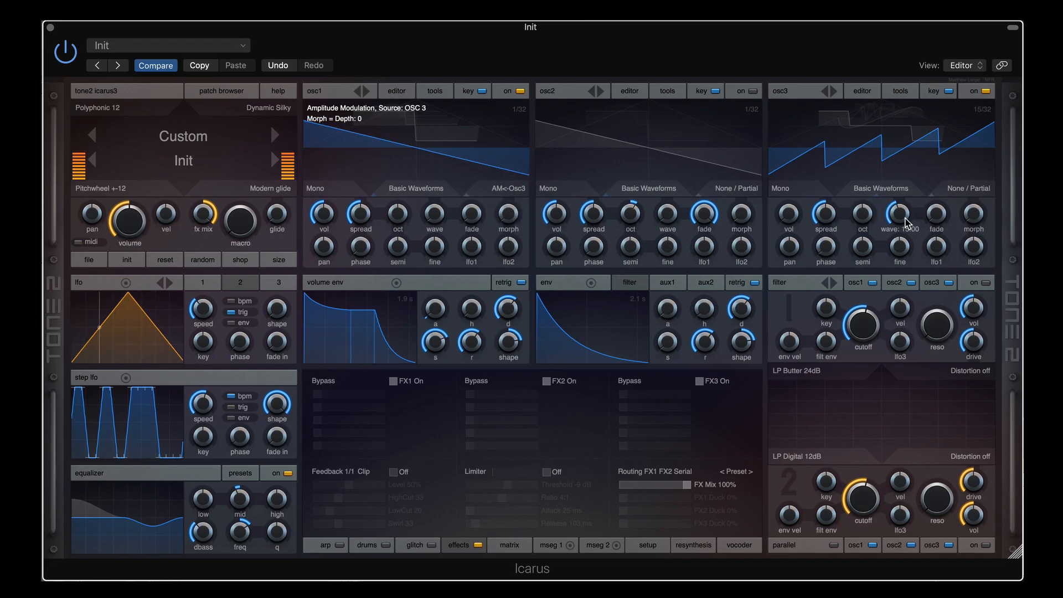
left_click_drag(900, 218, 899, 196)
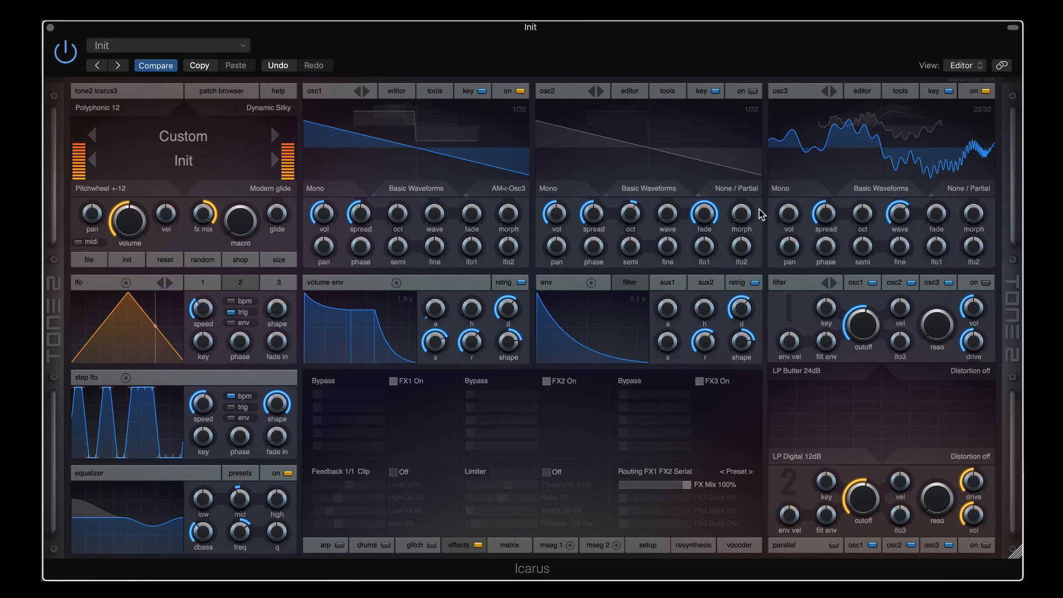
Turn osc3 off and give osc1 Waveshaper Triangle with lfo2 at 70 and the LFO at 0.45 Hz
left_click(987, 92)
left_click(515, 194)
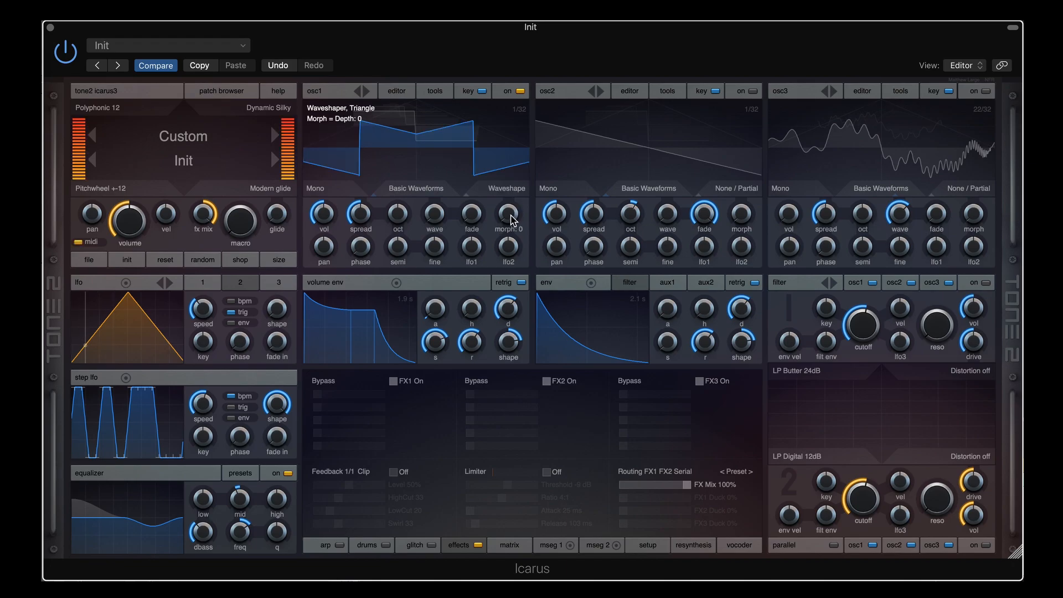
left_click_drag(513, 247, 516, 212)
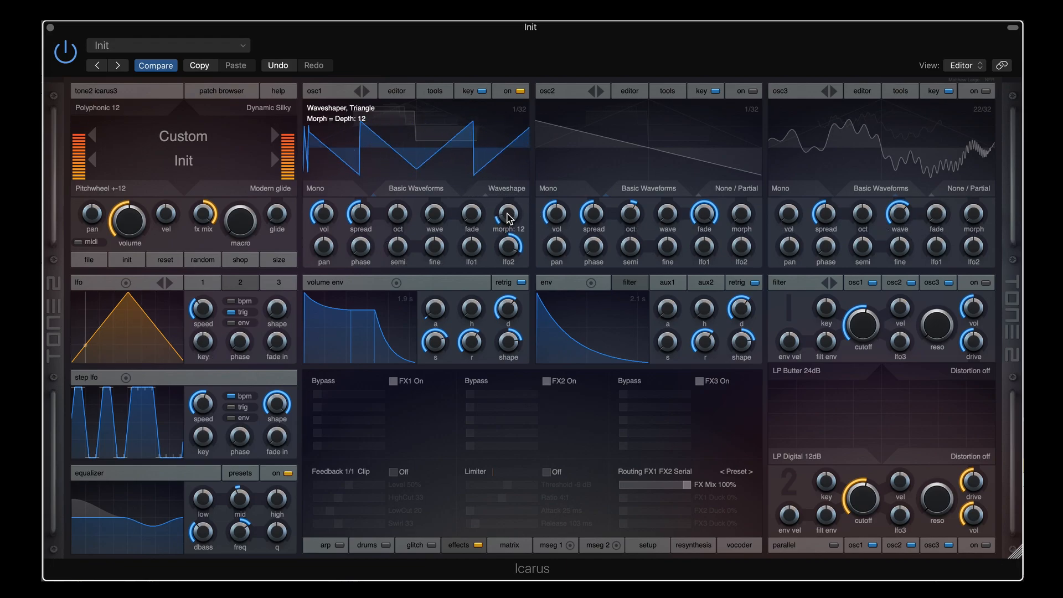
mouse_move(205, 299)
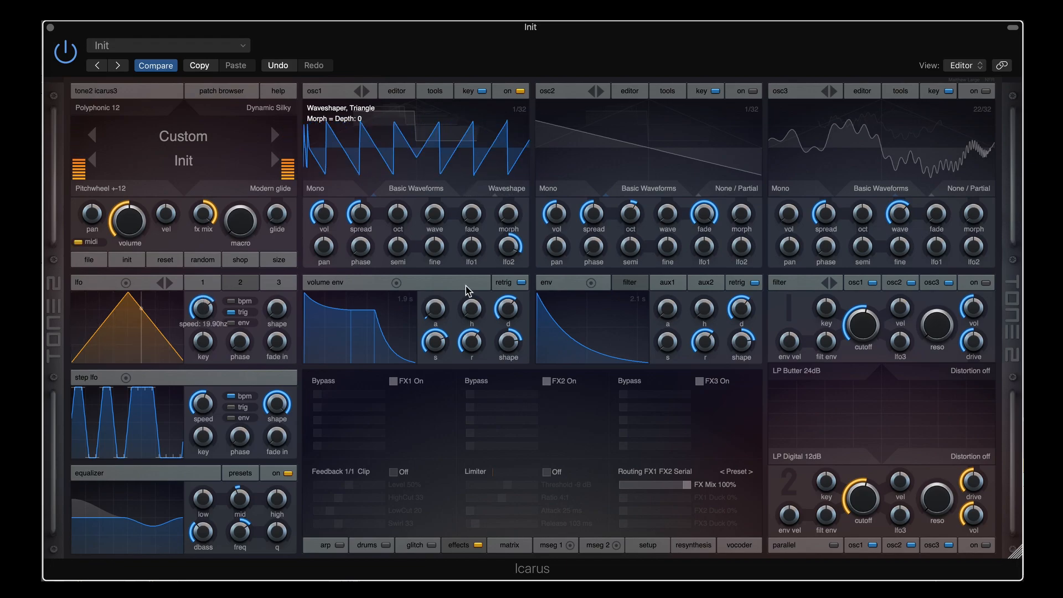
mouse_move(507, 267)
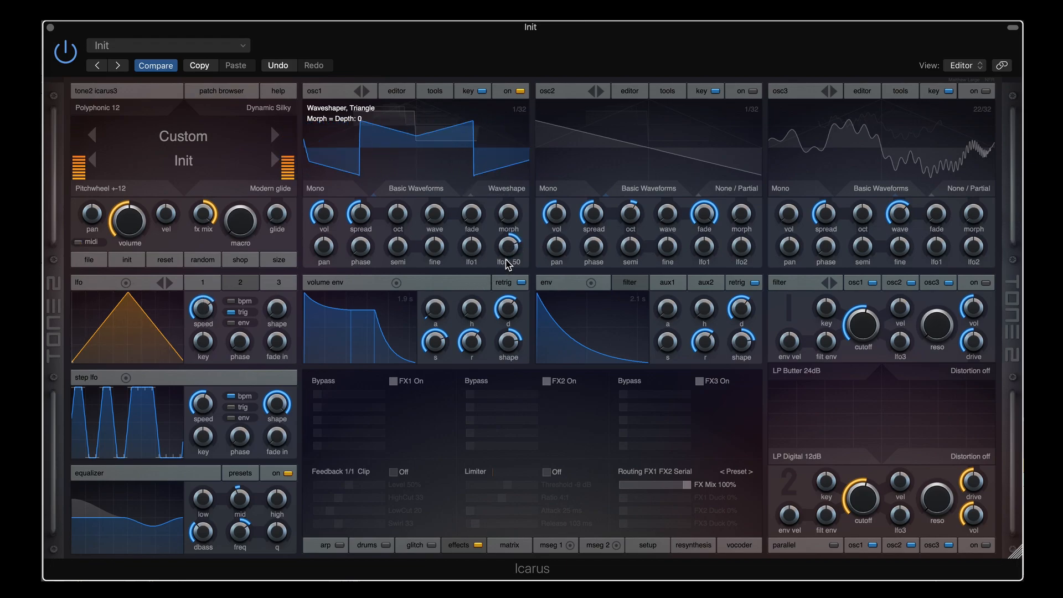
left_click_drag(202, 307, 209, 344)
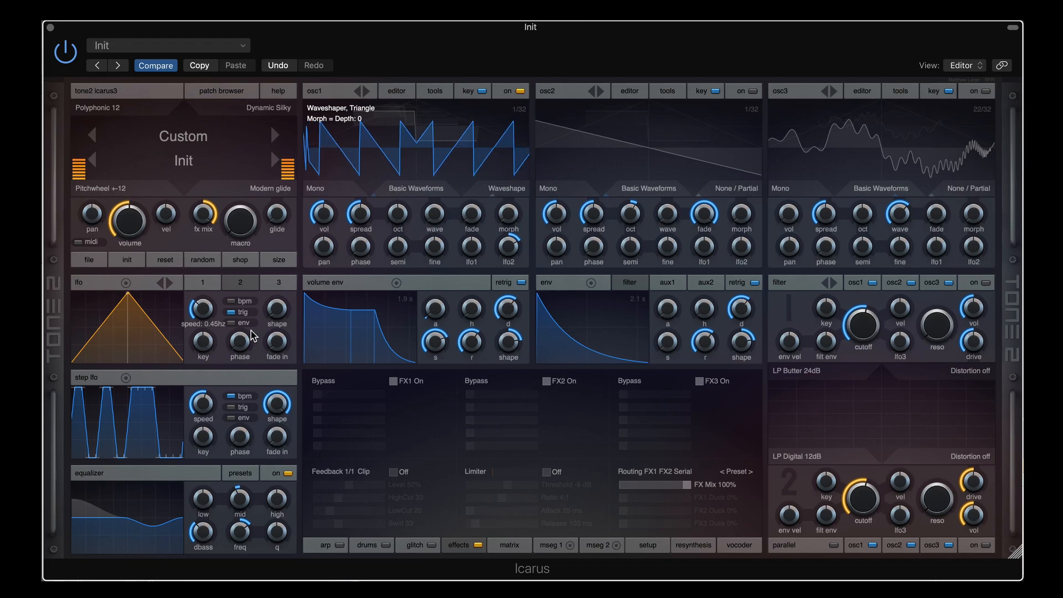
mouse_move(518, 257)
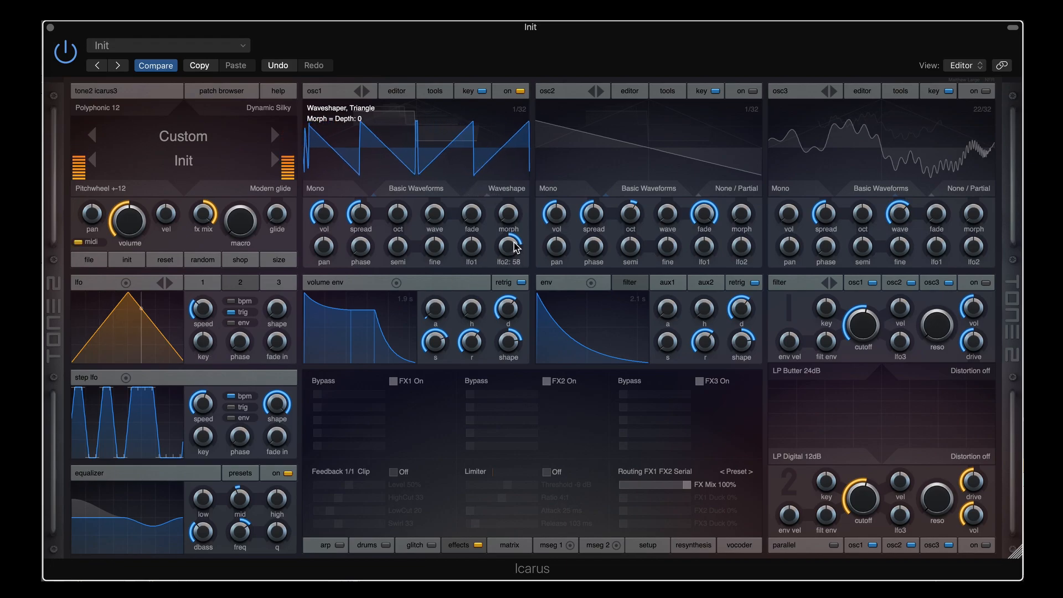
left_click_drag(515, 246, 517, 243)
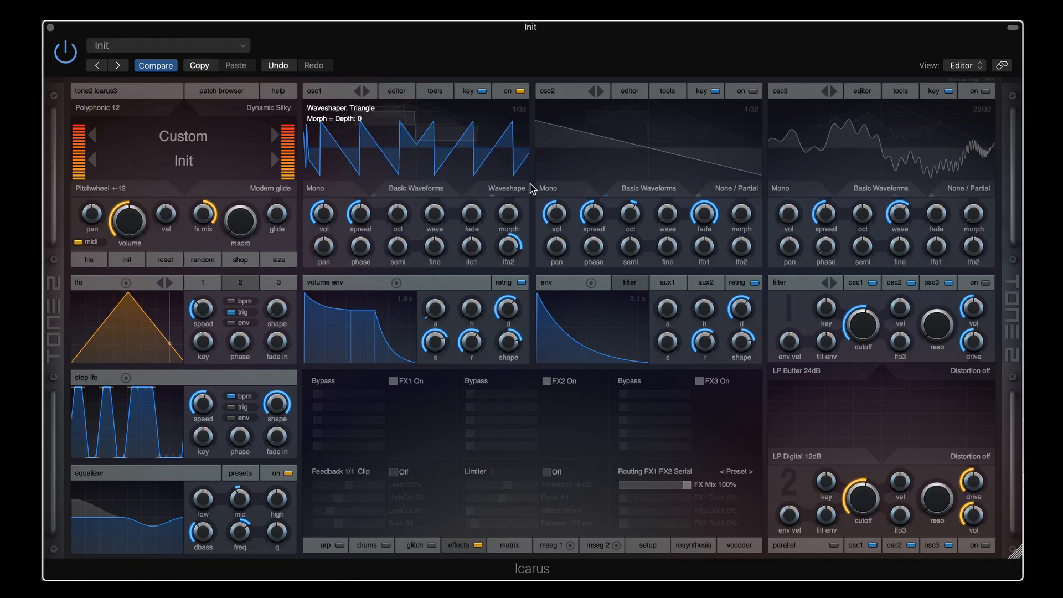
Set osc1 to Shape<-Osc3 mode, enable osc3 with a plain saw, and reduce osc1's LFO modulation to 50
left_click(511, 189)
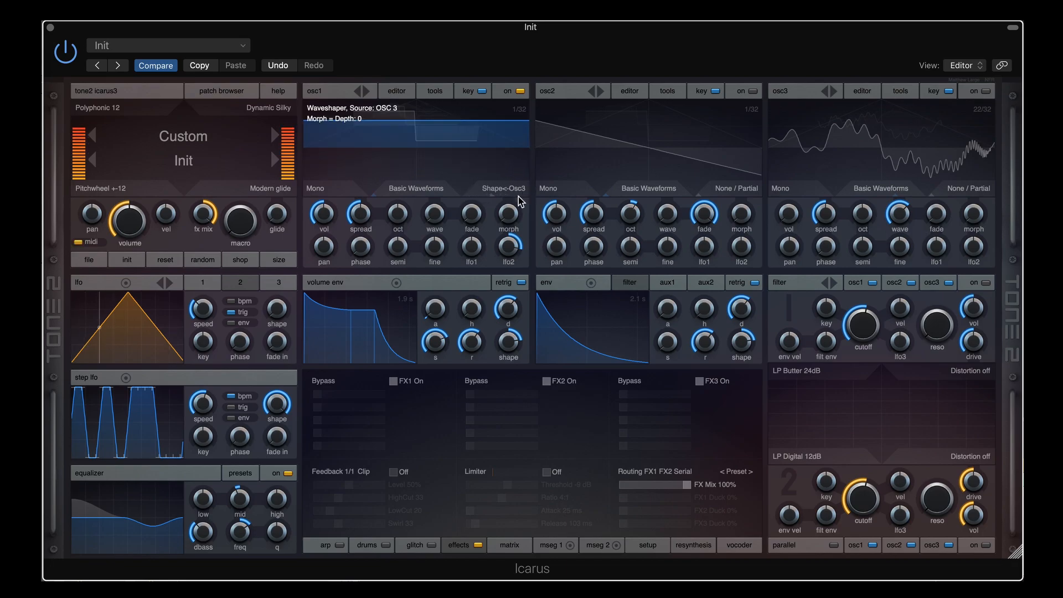
left_click(982, 91)
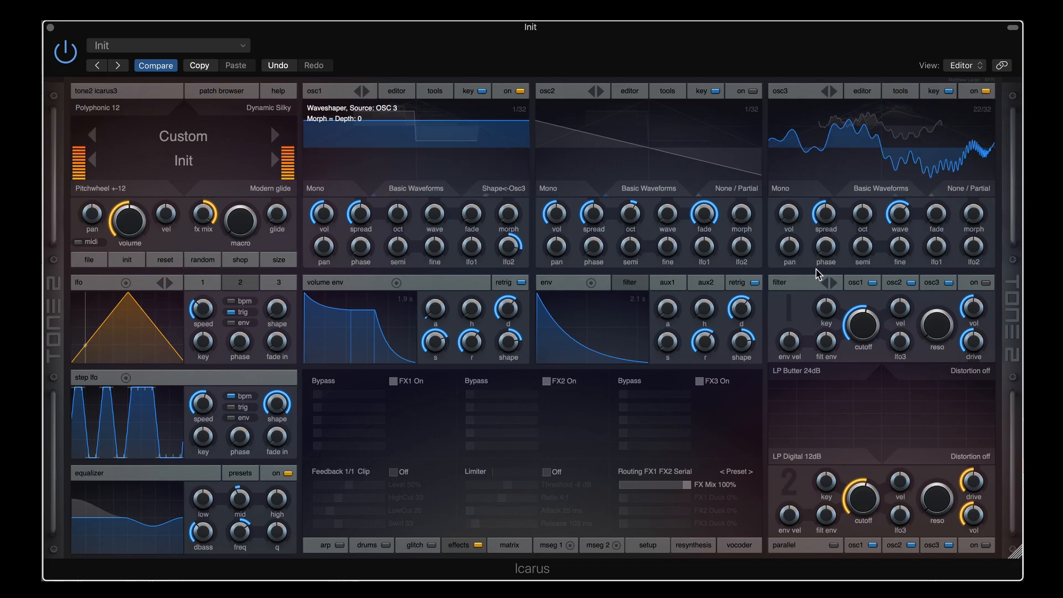
left_click_drag(899, 214, 902, 311)
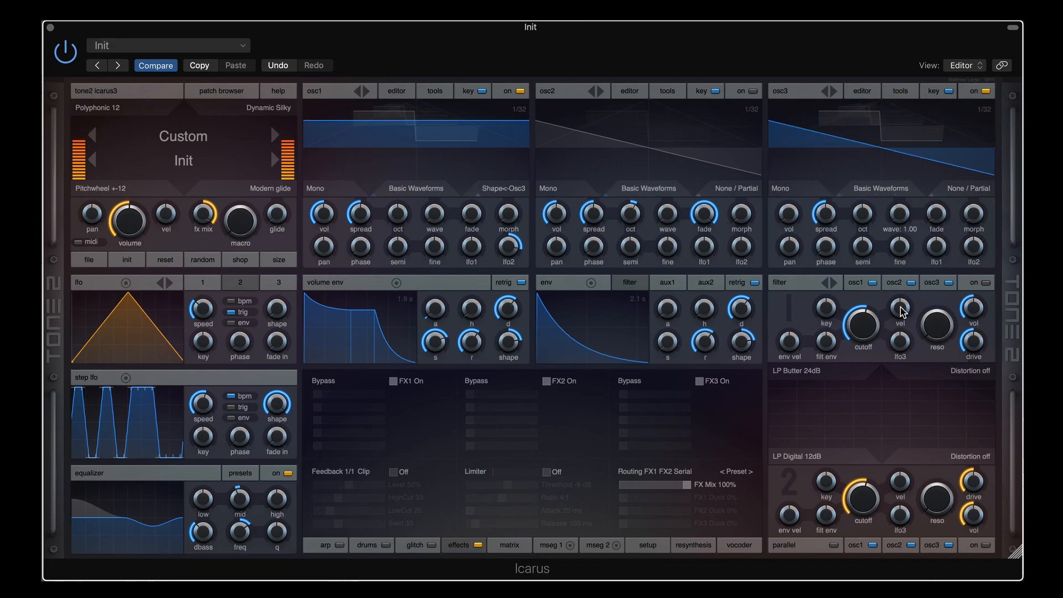
mouse_move(508, 235)
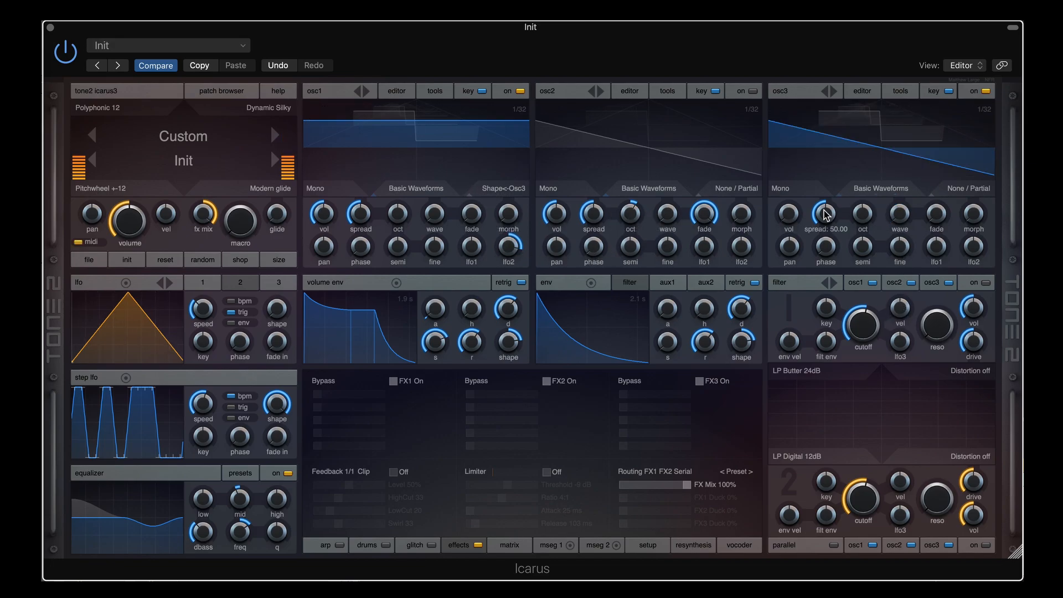
left_click_drag(510, 248, 511, 255)
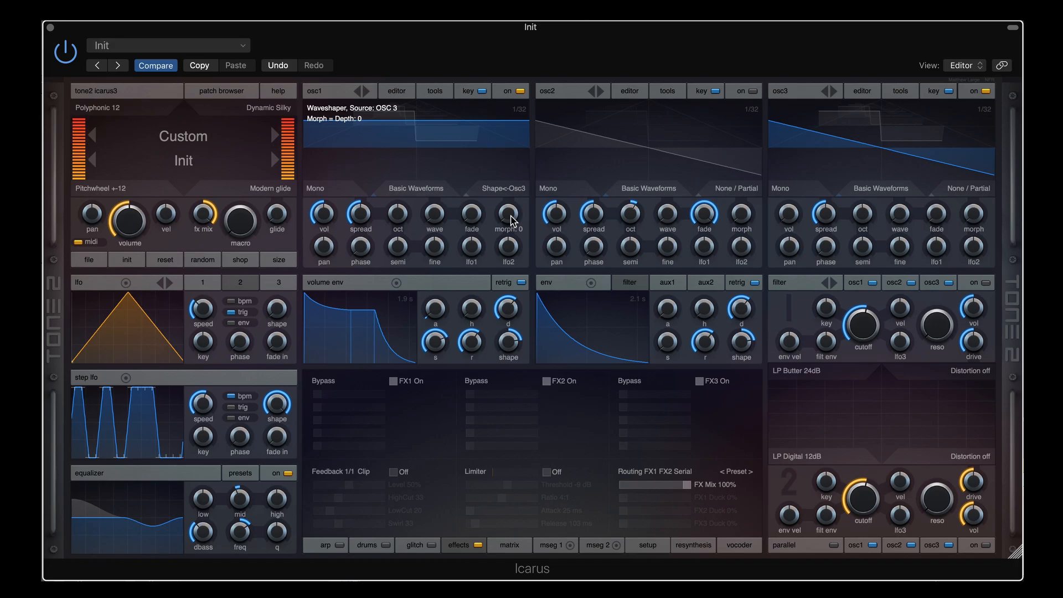
left_click_drag(446, 223, 436, 223)
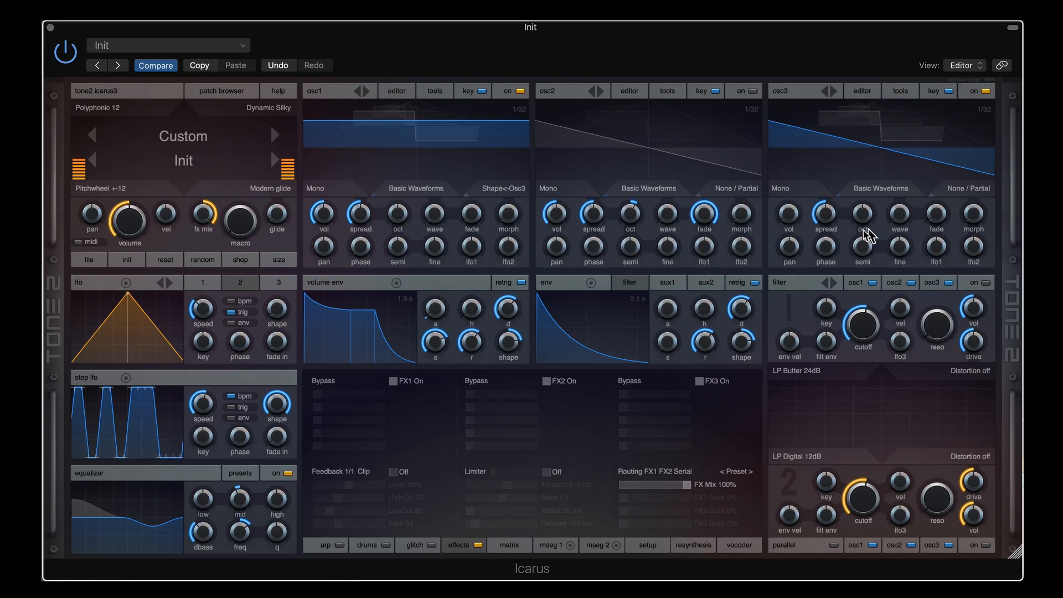
Raise osc3 two octaves, try waveshaping depths 81 and 100, and end on osc3's noisy wave 9
left_click_drag(868, 238, 873, 197)
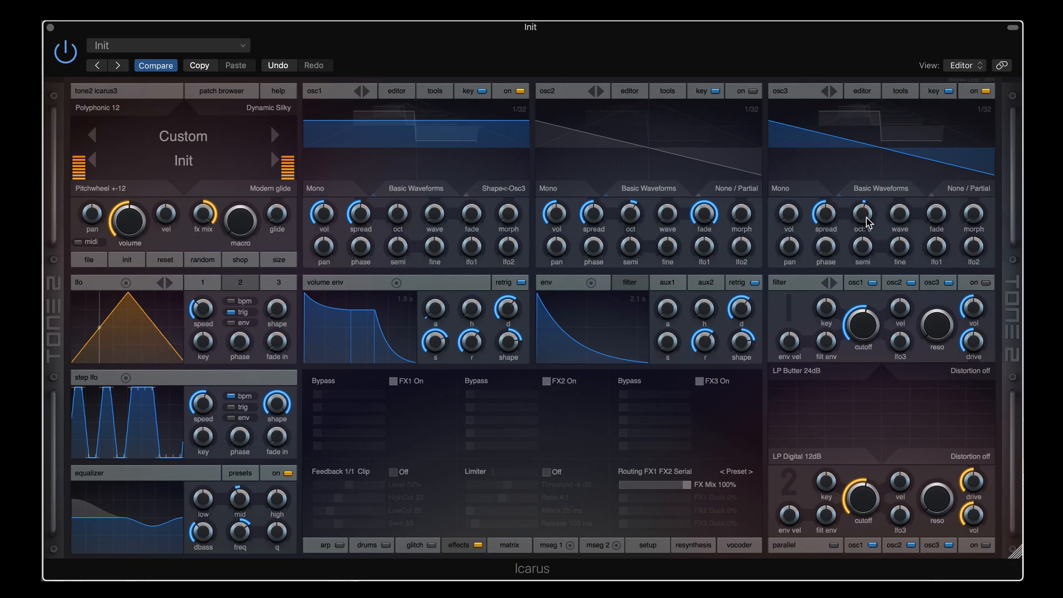
mouse_move(899, 219)
left_mouse_down()
mouse_move(909, 191)
mouse_move(909, 209)
left_mouse_up()
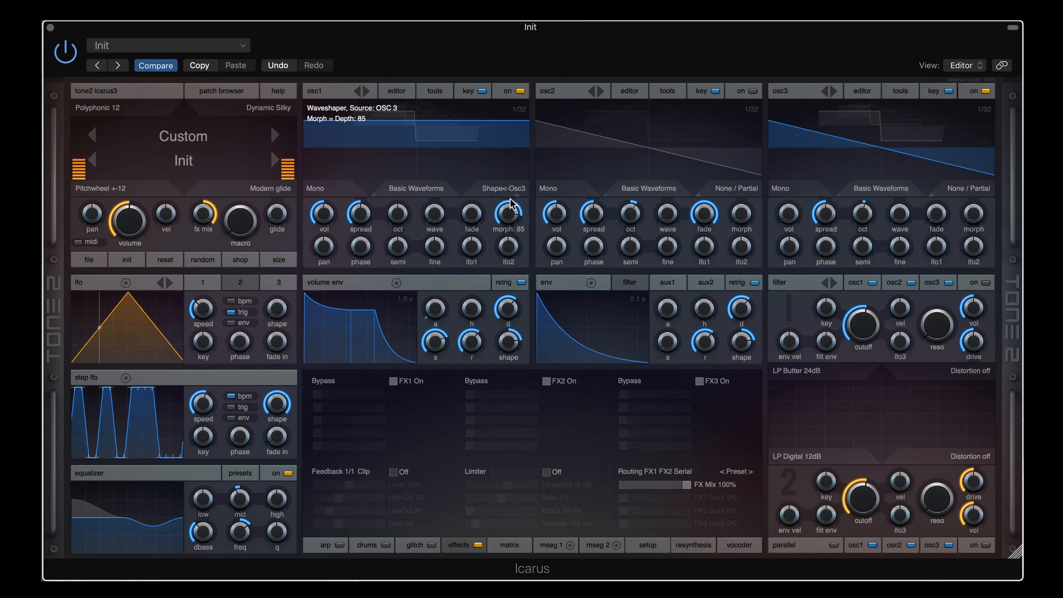
mouse_move(512, 194)
left_mouse_down()
mouse_move(513, 225)
mouse_move(514, 188)
left_mouse_up()
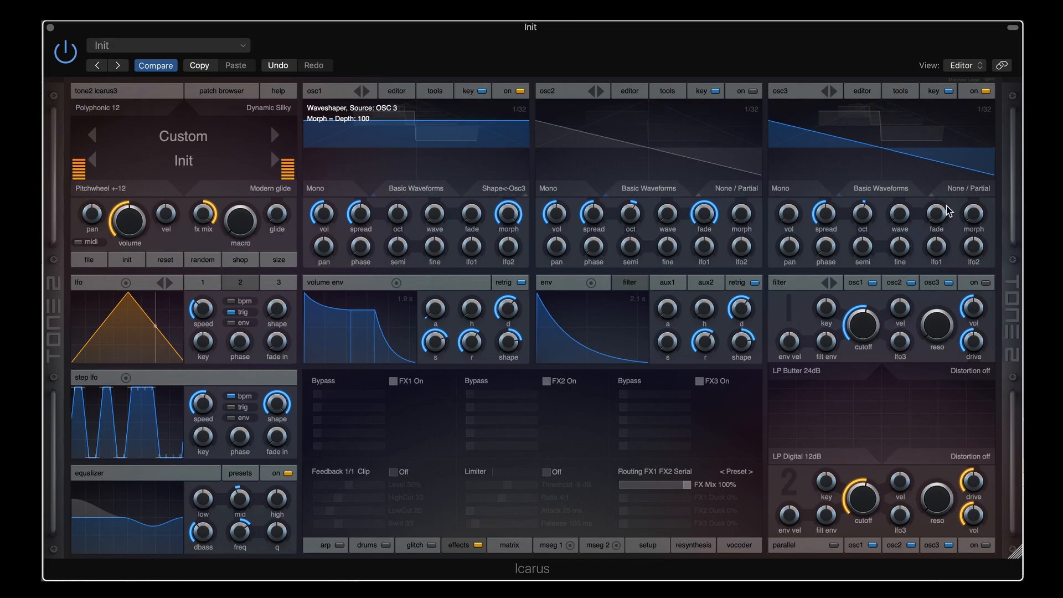
left_click_drag(862, 212, 862, 223)
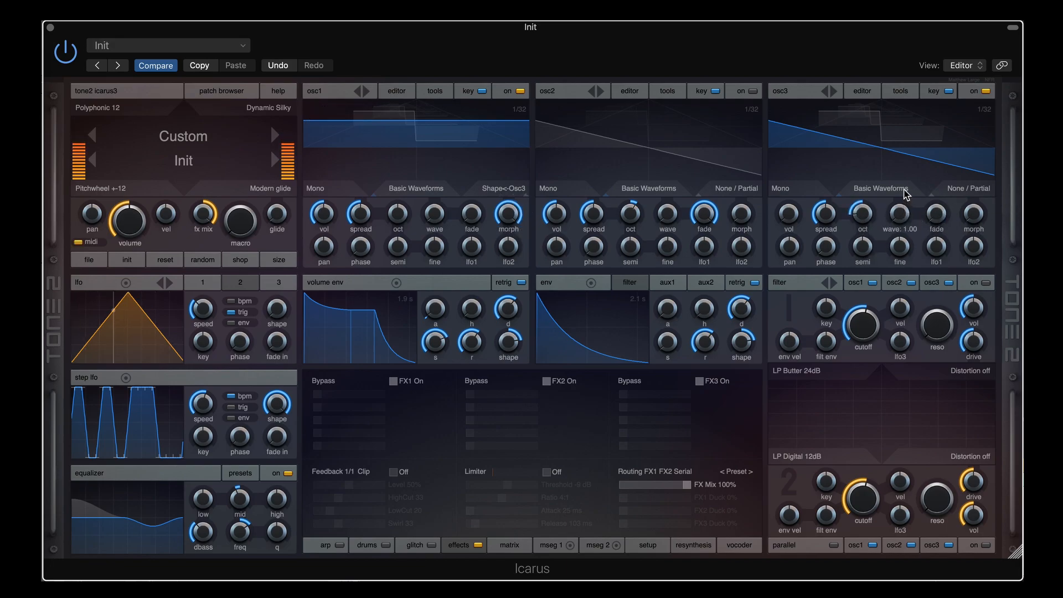
left_click_drag(899, 214, 871, 188)
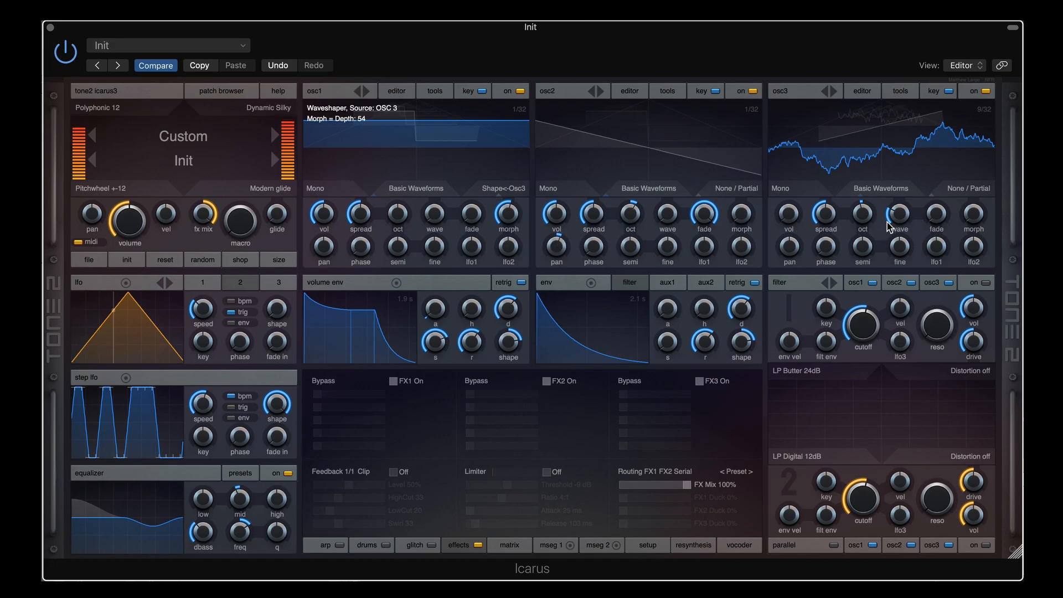
Change osc3's waveform, max osc1's LFO modulation, and set osc1 to Sync Squ Key self-sync
left_click(756, 95)
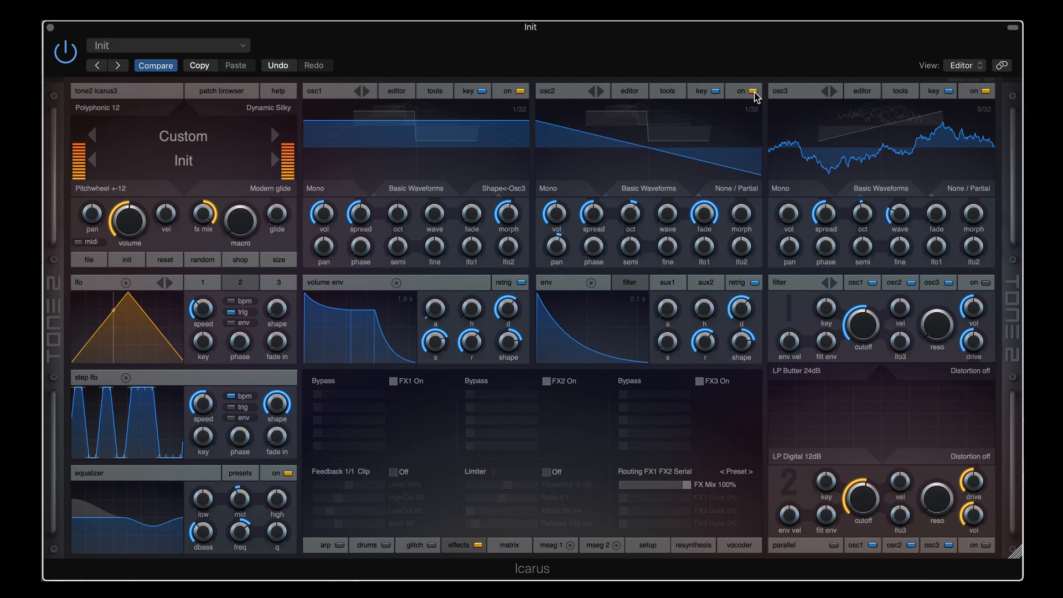
left_click(756, 94)
left_click_drag(896, 209, 903, 192)
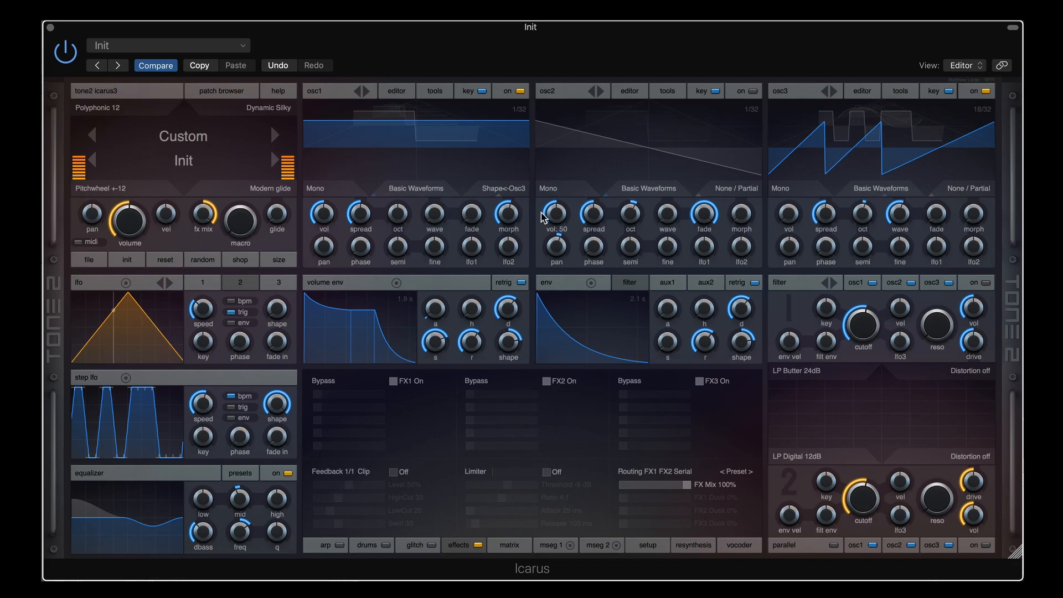
left_click_drag(508, 246, 518, 166)
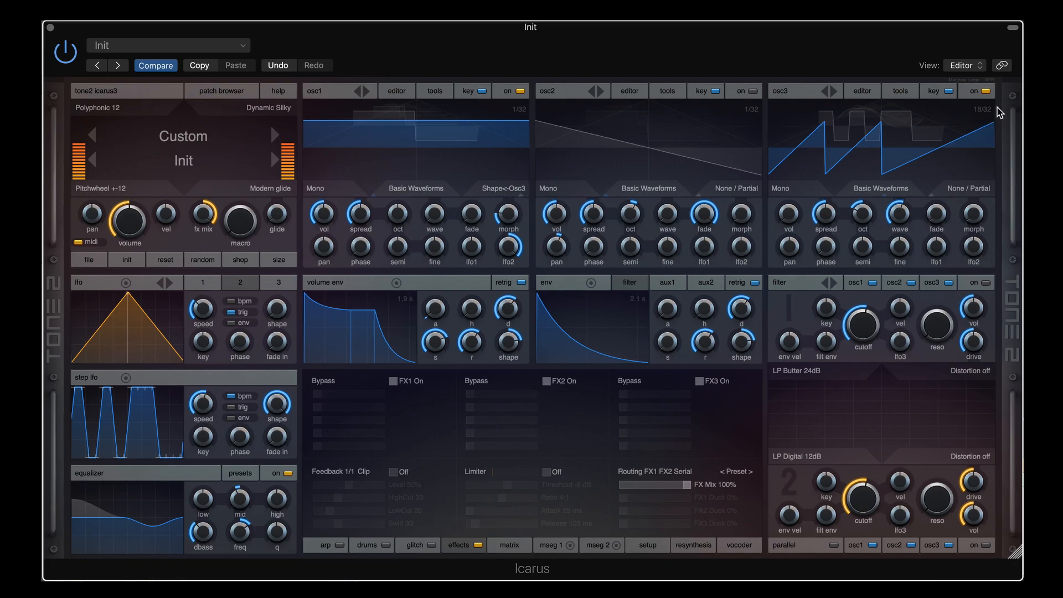
left_click(499, 195)
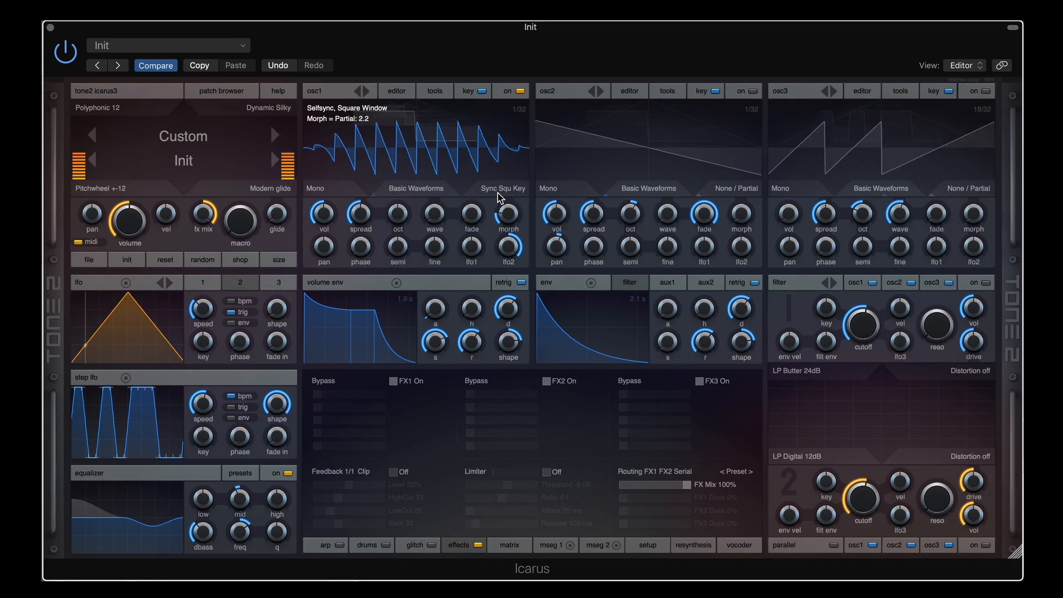
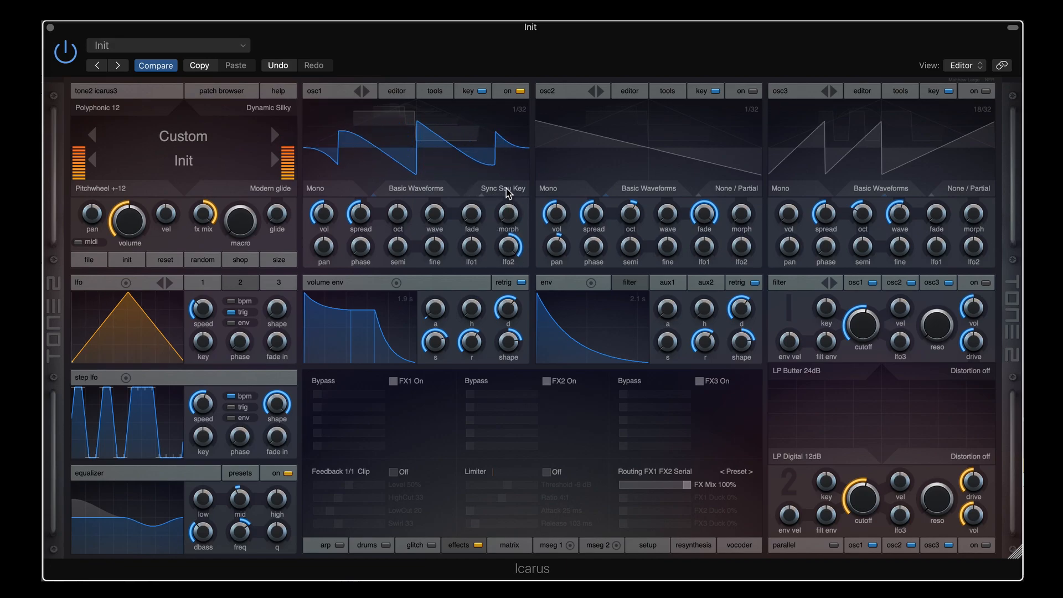
Audition osc1's Sync Square mode, set the LFO to 2.10 Hz, then return to Sync Saw Key
scroll(506, 191, "down", 1)
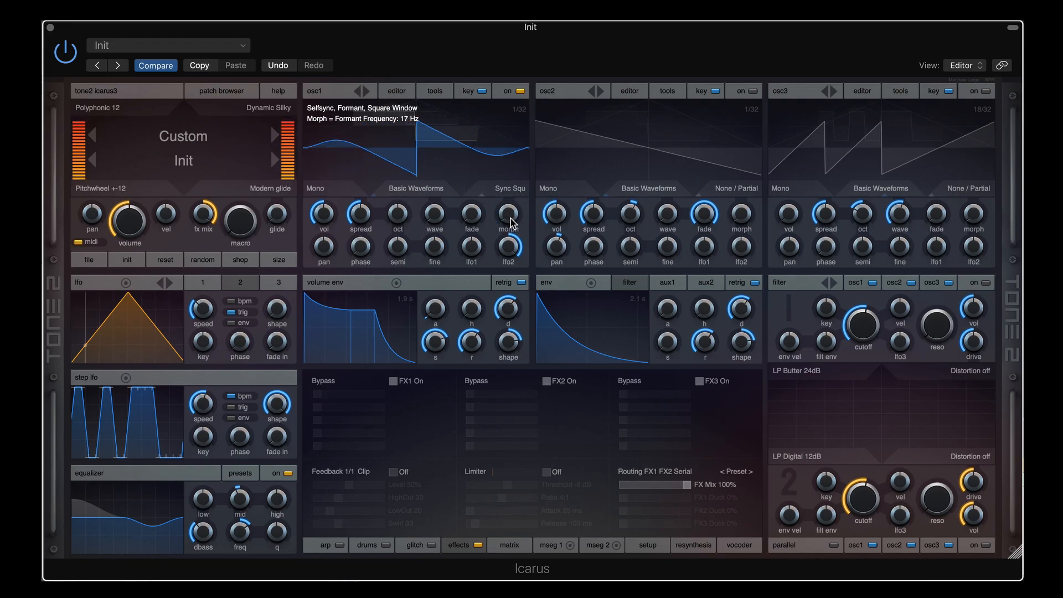
left_click_drag(204, 306, 205, 290)
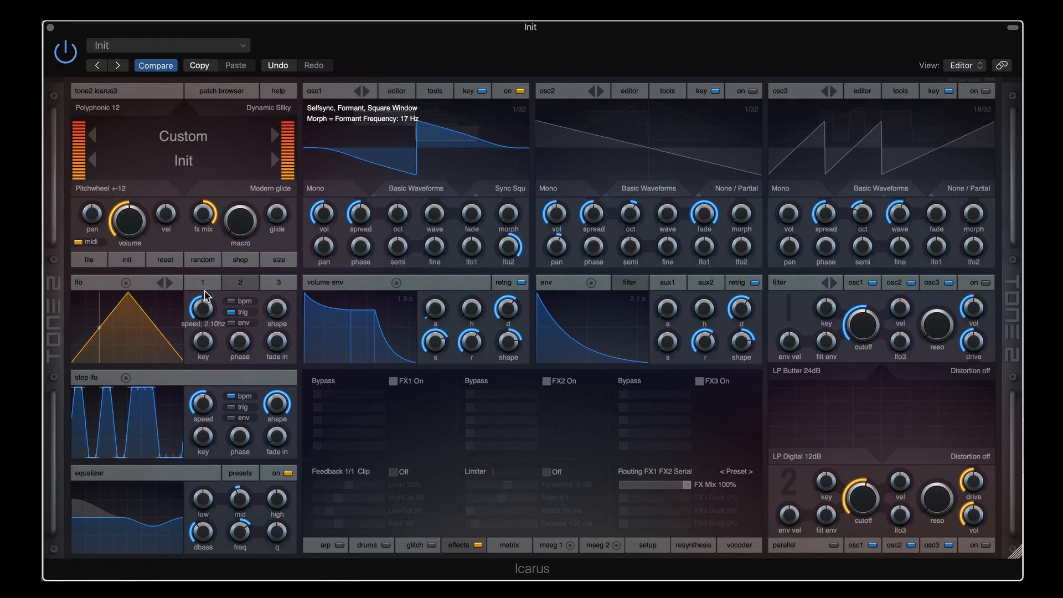
left_click(510, 193)
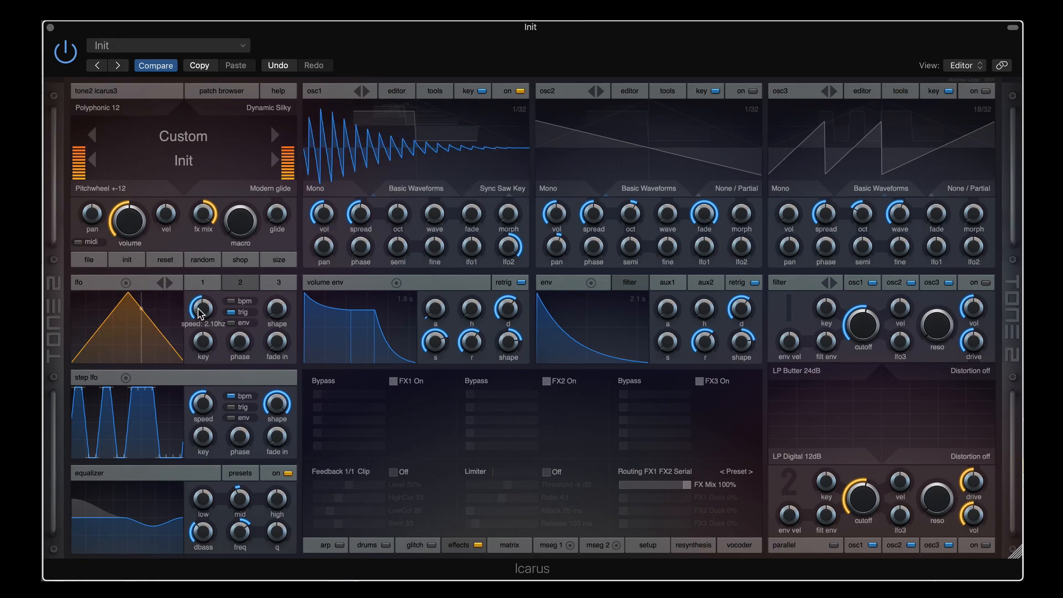
Slow the LFO to 0.43 Hz and step osc1 to Comb 2x (Comb Filter, 2 Stages)
mouse_move(201, 312)
left_click_drag(202, 312, 202, 330)
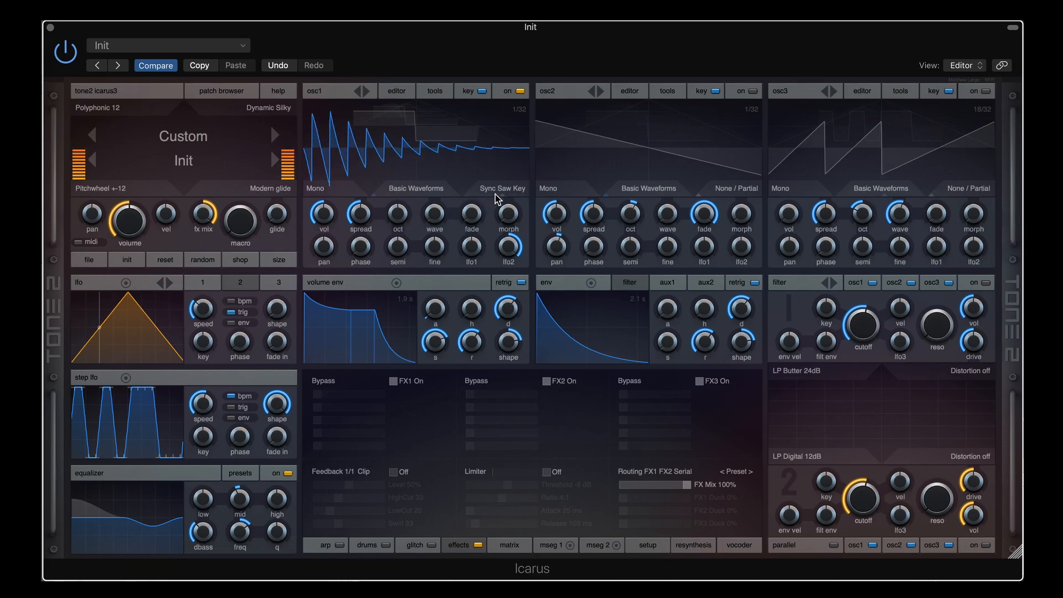
mouse_move(501, 190)
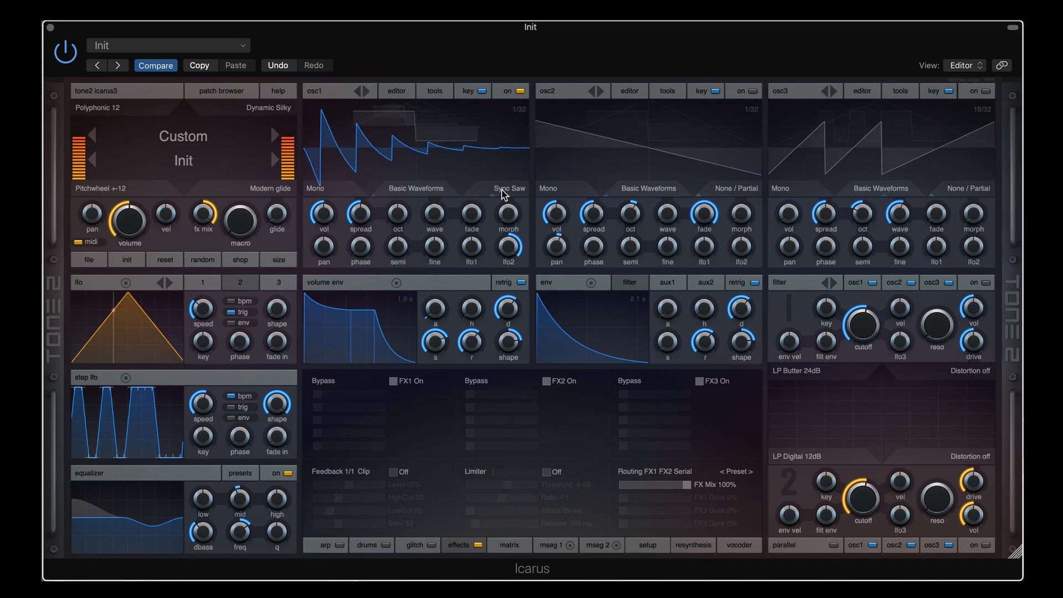
left_click(503, 191)
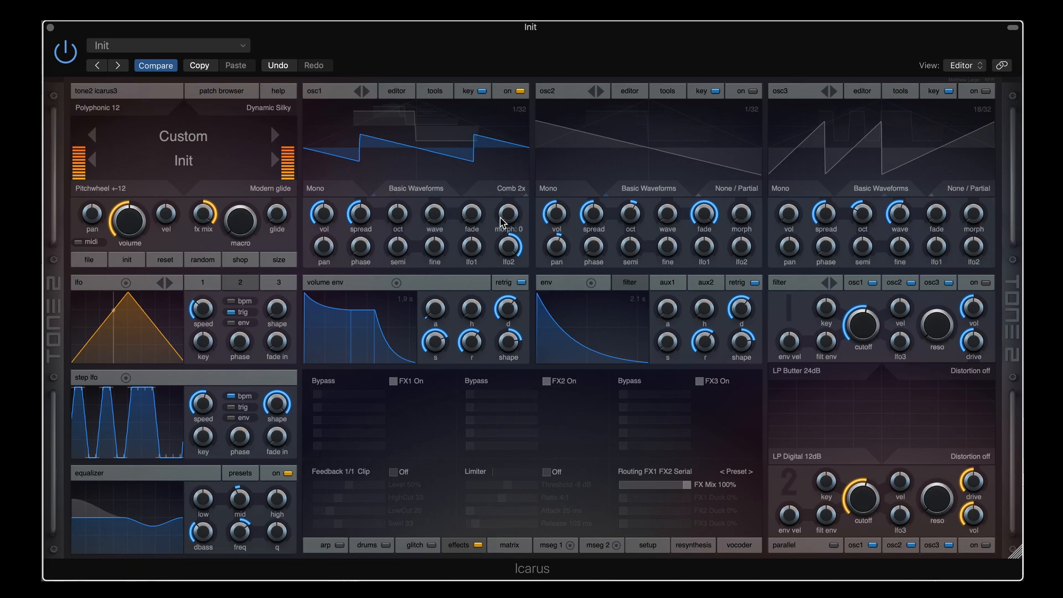
Switch osc1 to Comb 3x, zero the lfo2 amount and phase shift, and move the wave toward sine
left_click(514, 191)
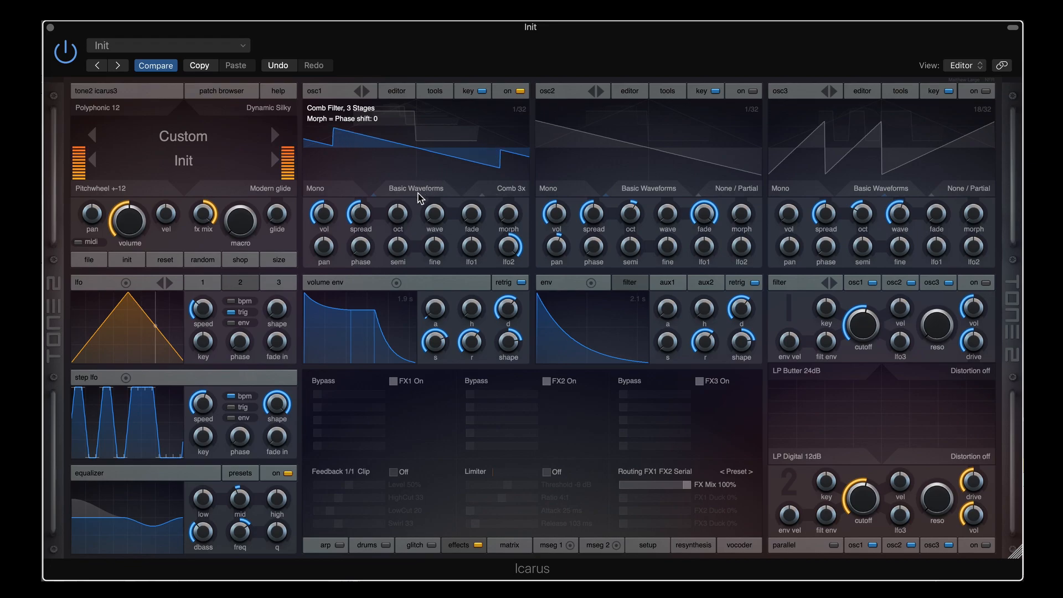
mouse_move(506, 215)
left_mouse_down()
mouse_move(508, 189)
mouse_move(510, 207)
left_mouse_up()
double_click(509, 247)
double_click(508, 210)
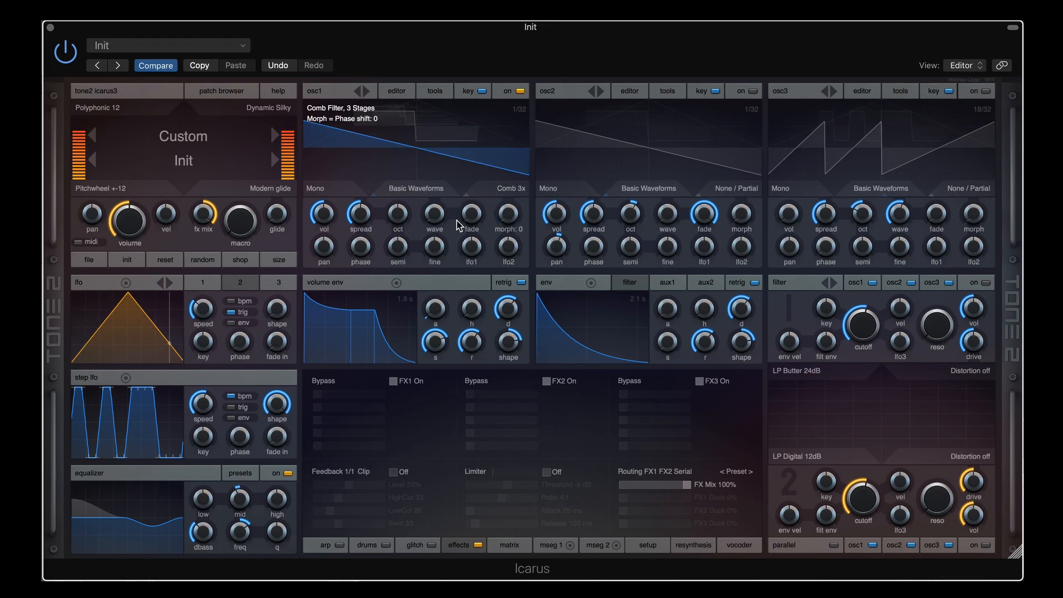
left_click_drag(435, 212, 434, 193)
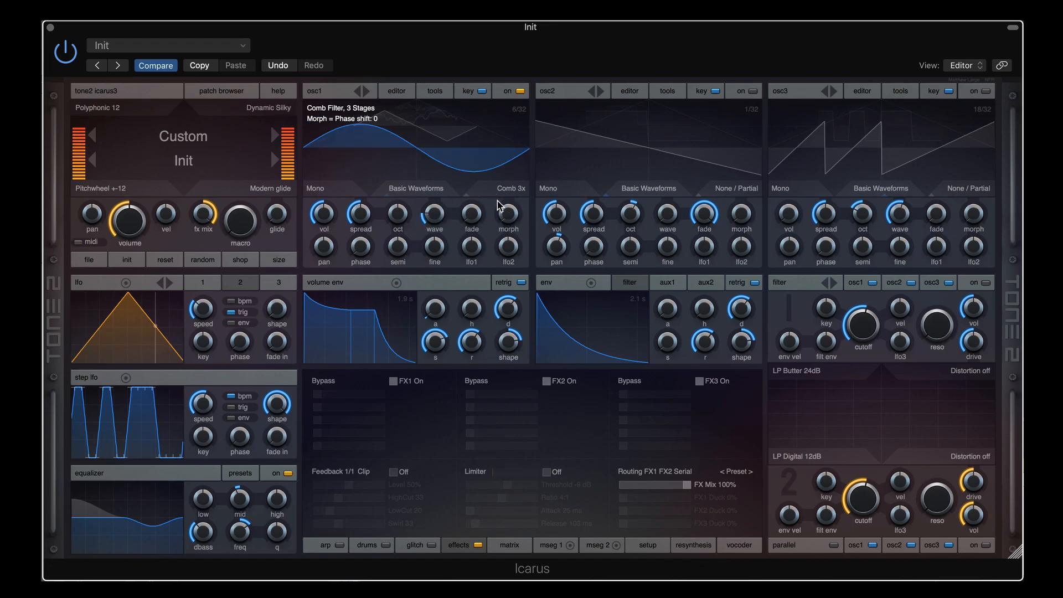
left_click_drag(515, 195, 517, 144)
double_click(509, 212)
Sweep osc1's wave toward saw and its phase shift through 31, 15, 47, 80, 52 and 58
left_click_drag(432, 213, 436, 191)
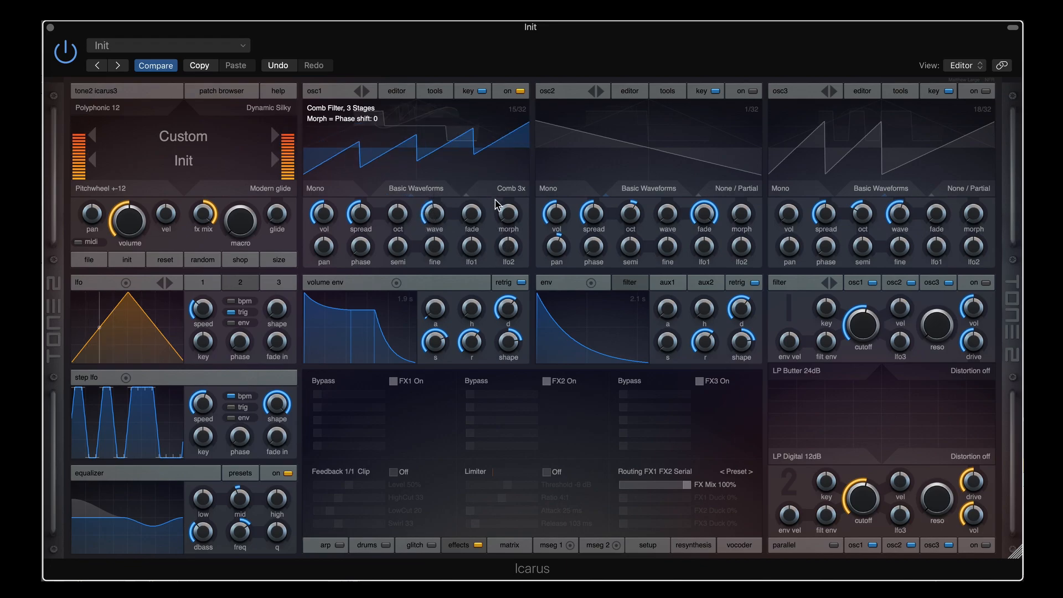
left_click_drag(508, 213, 511, 168)
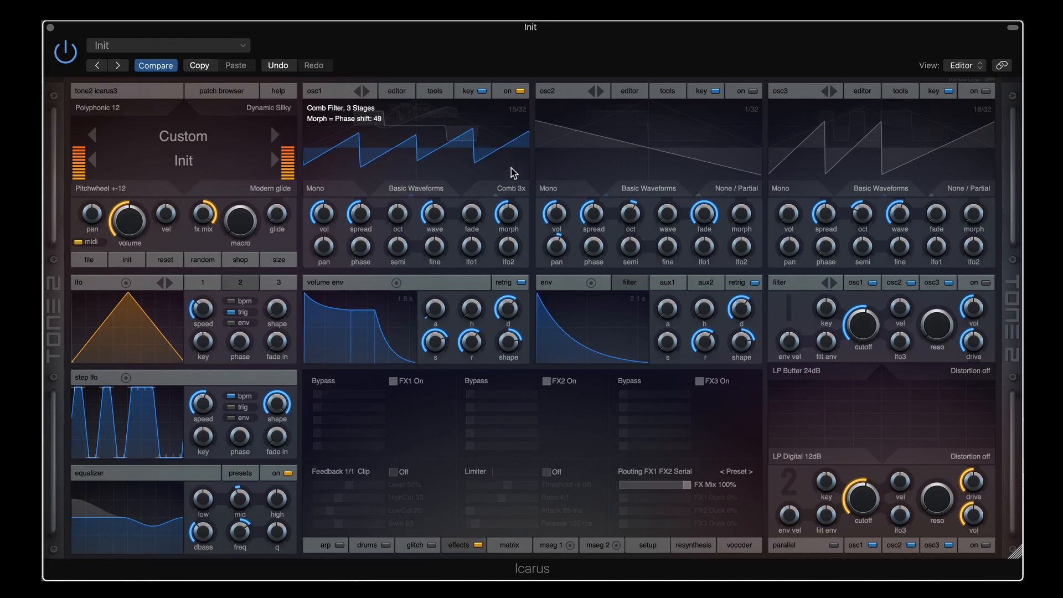
left_click_drag(508, 213, 508, 245)
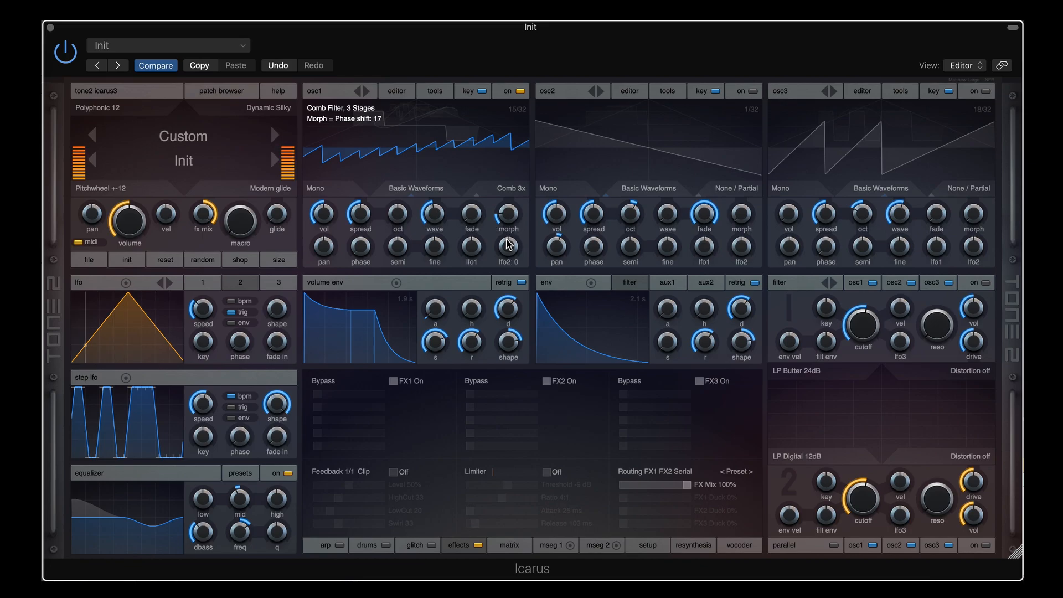
scroll(516, 218, "down", 5)
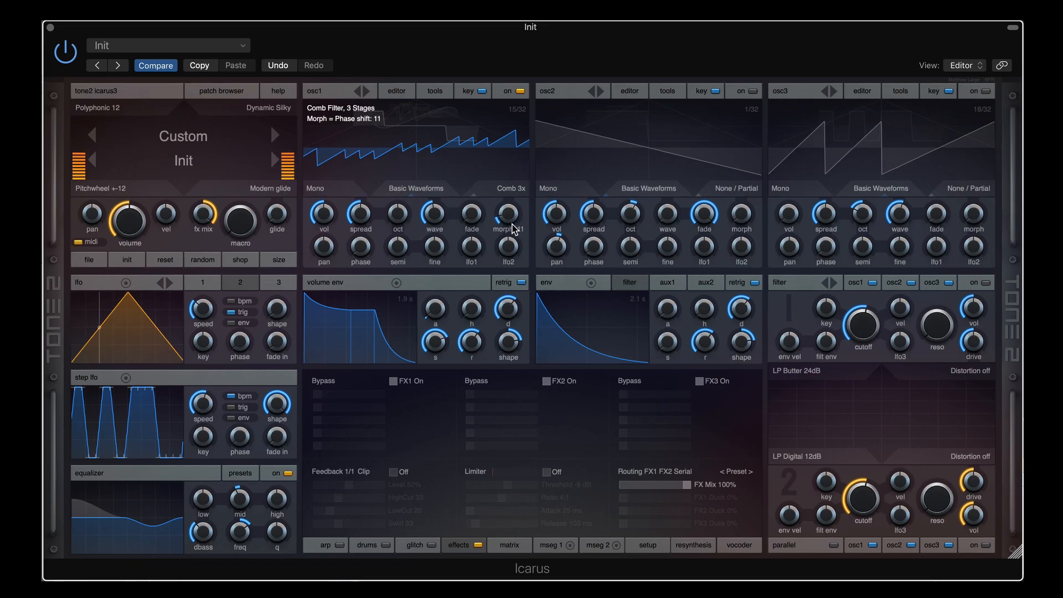
left_click_drag(511, 218, 504, 239)
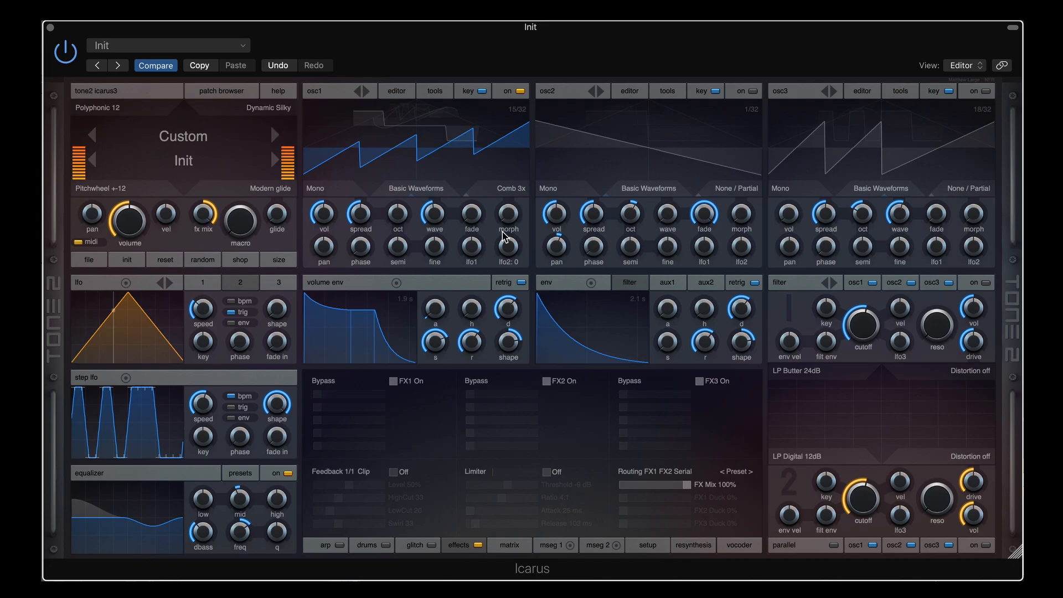
left_click_drag(507, 215, 506, 140)
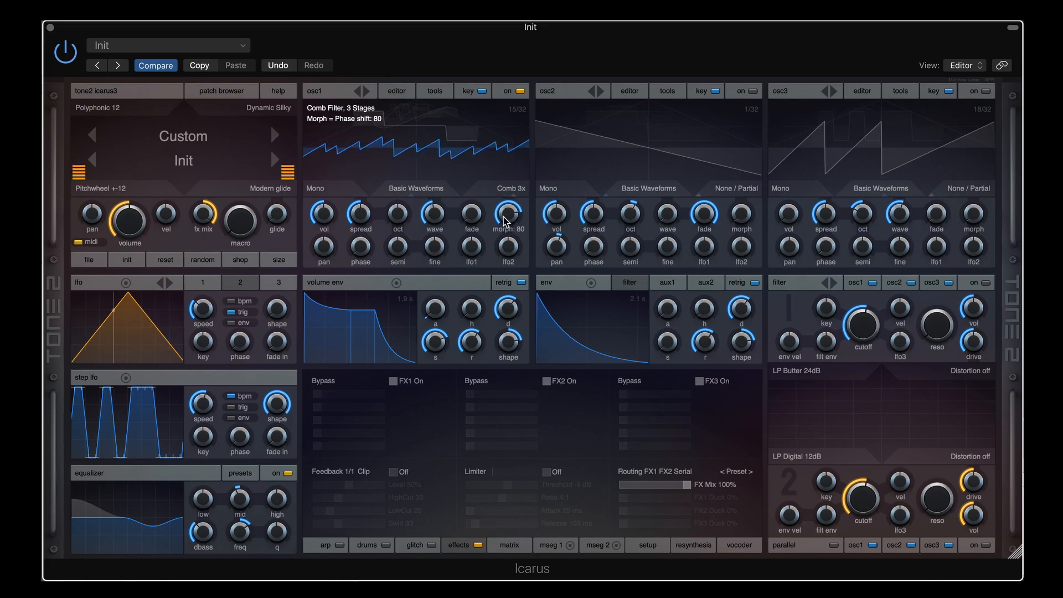
left_click_drag(507, 217, 497, 245)
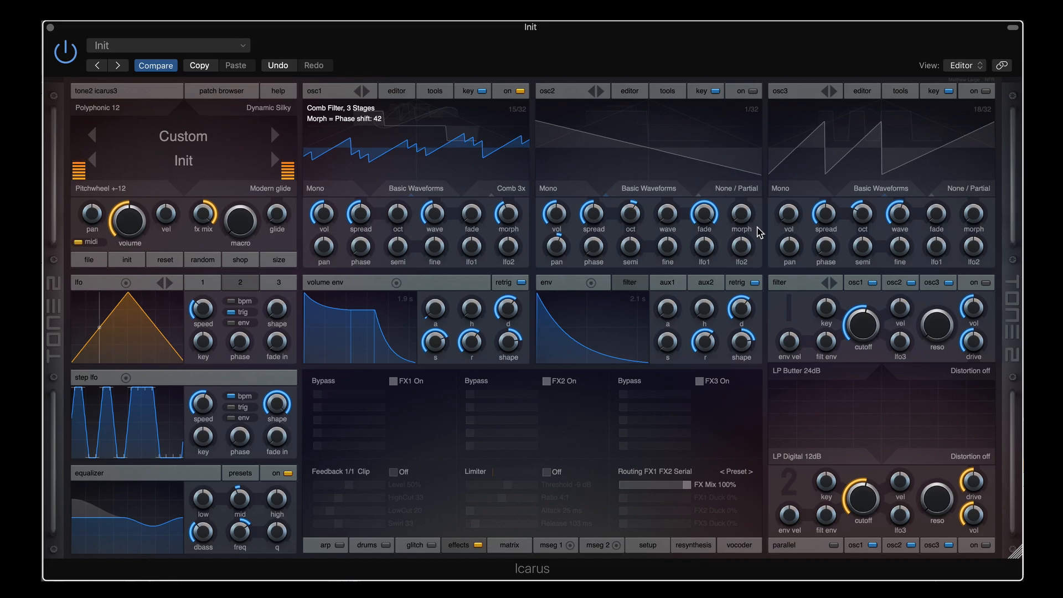
left_click_drag(507, 214, 503, 185)
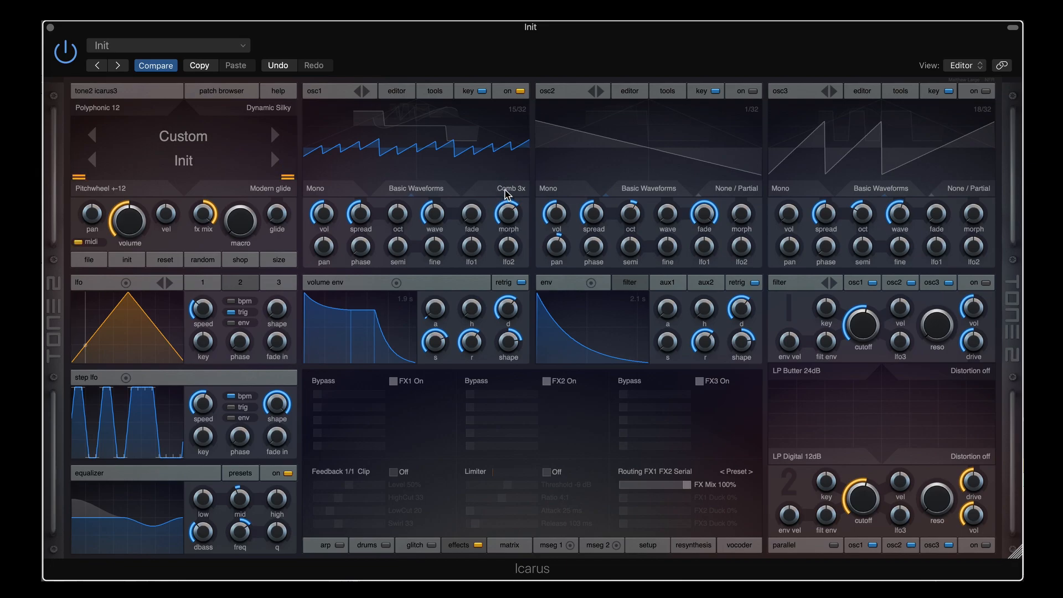
Switch osc1 to Stack Octave+, zero lfo2 modulation, and sweep its phase shift from 0 upward
left_click(505, 193)
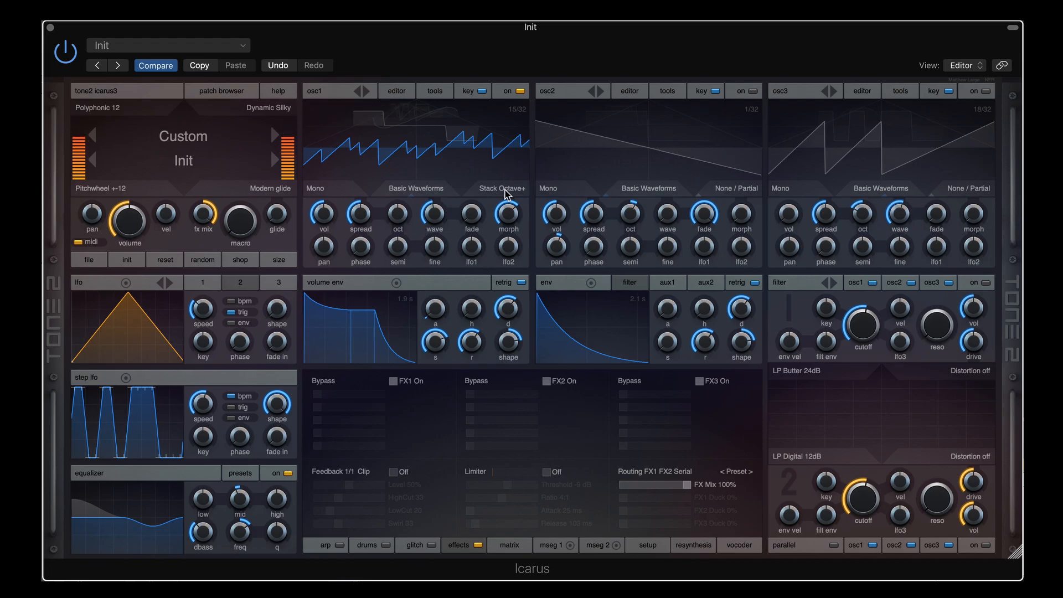
mouse_move(508, 211)
left_mouse_down()
mouse_move(506, 278)
mouse_move(506, 231)
left_mouse_up()
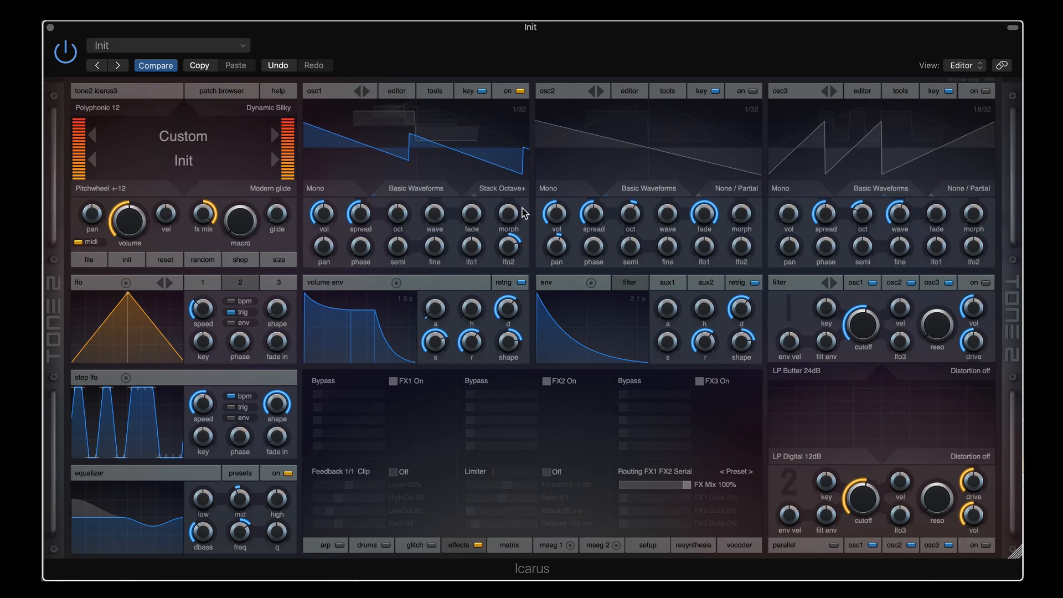
left_click_drag(512, 215, 520, 119)
double_click(508, 245)
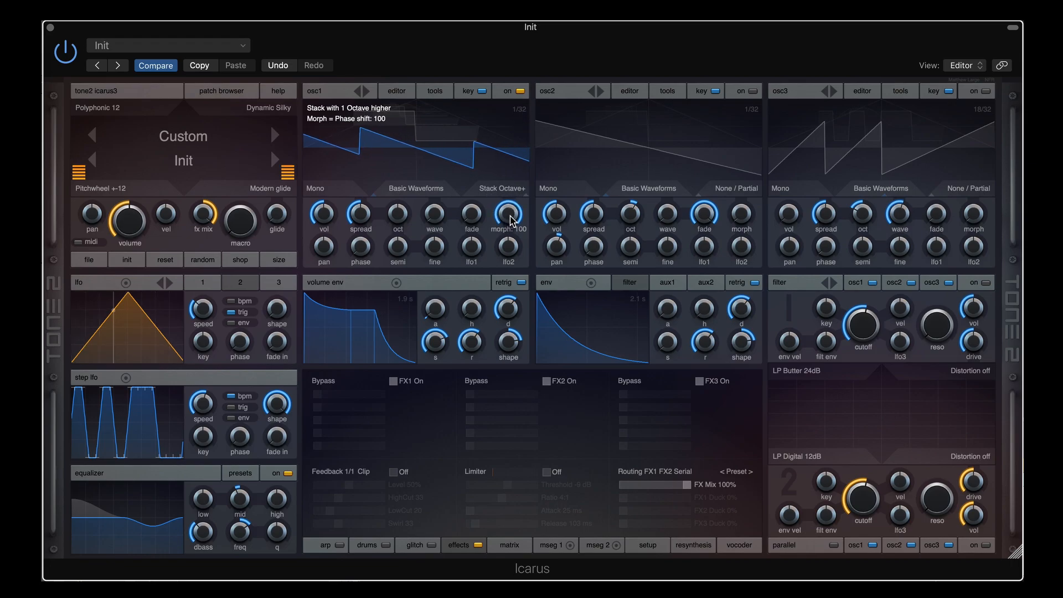
left_click_drag(511, 221, 508, 166)
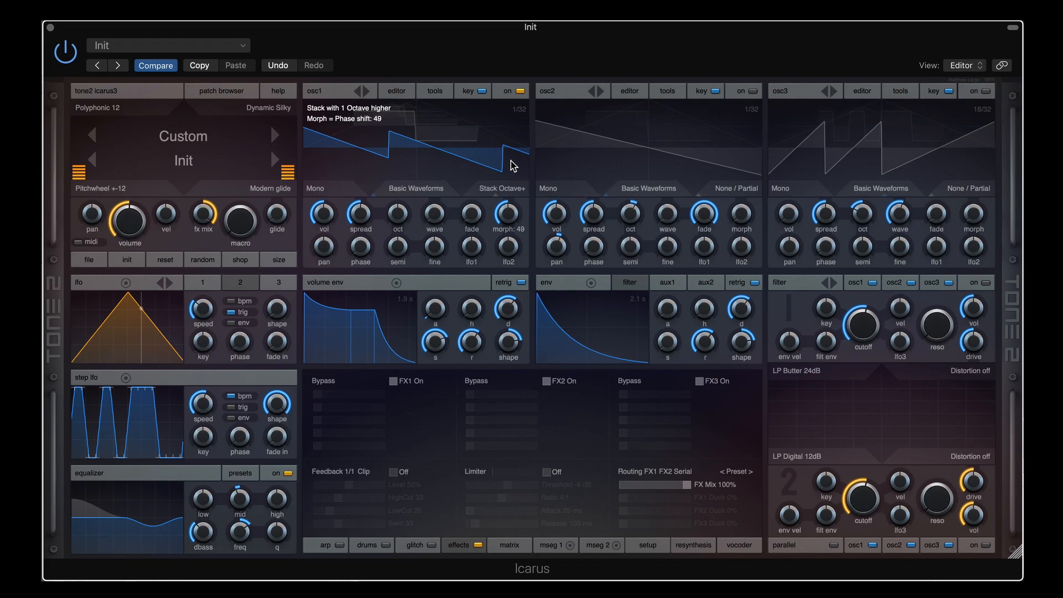
Change to Stack Octave-, move the wave to 15 then 21, and settle phase shift near 56
left_click(514, 191)
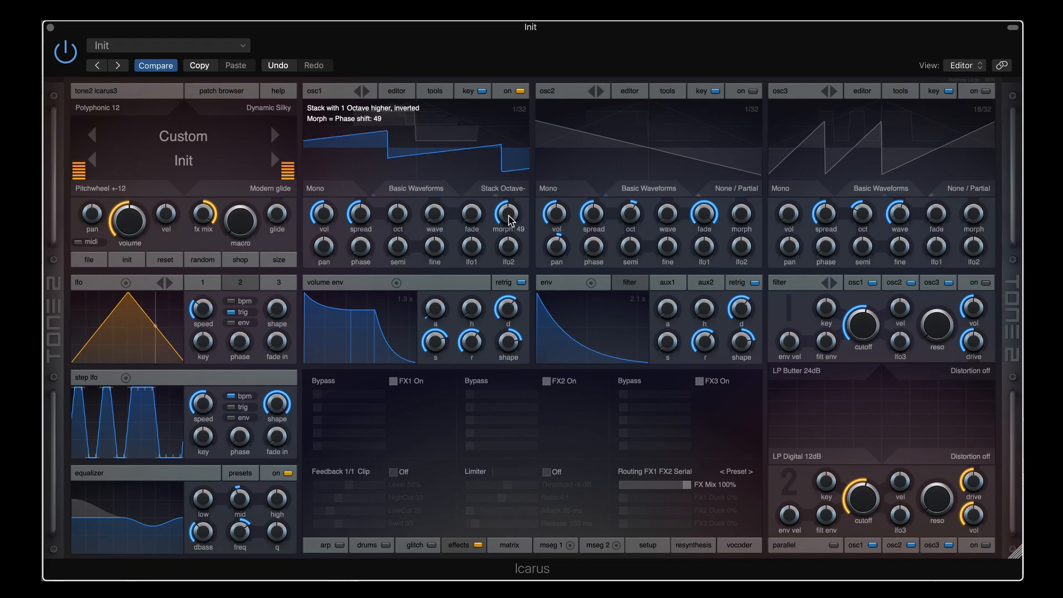
mouse_move(508, 215)
left_mouse_down()
mouse_move(509, 190)
mouse_move(508, 209)
left_mouse_up()
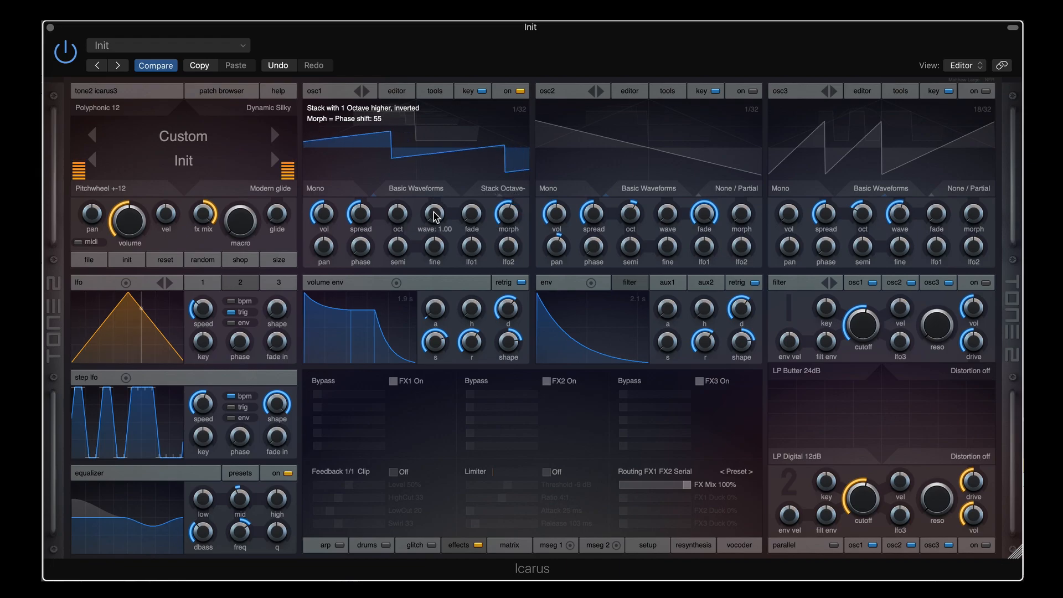
left_click_drag(436, 216, 434, 171)
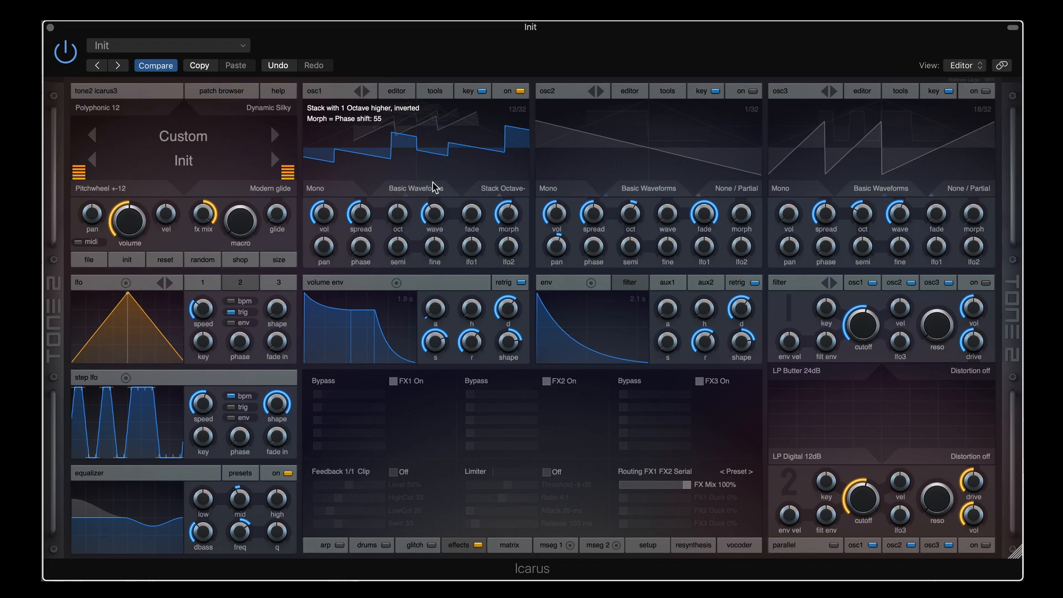
left_click_drag(435, 208, 441, 196)
mouse_move(501, 211)
left_mouse_down()
mouse_move(509, 239)
mouse_move(505, 194)
left_mouse_up()
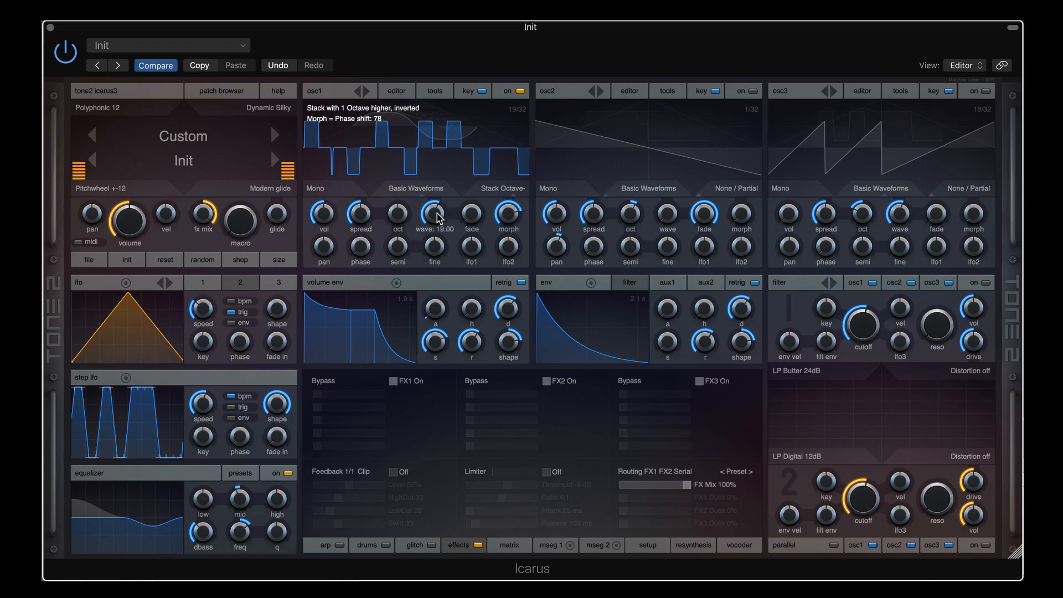
left_click_drag(434, 214, 435, 222)
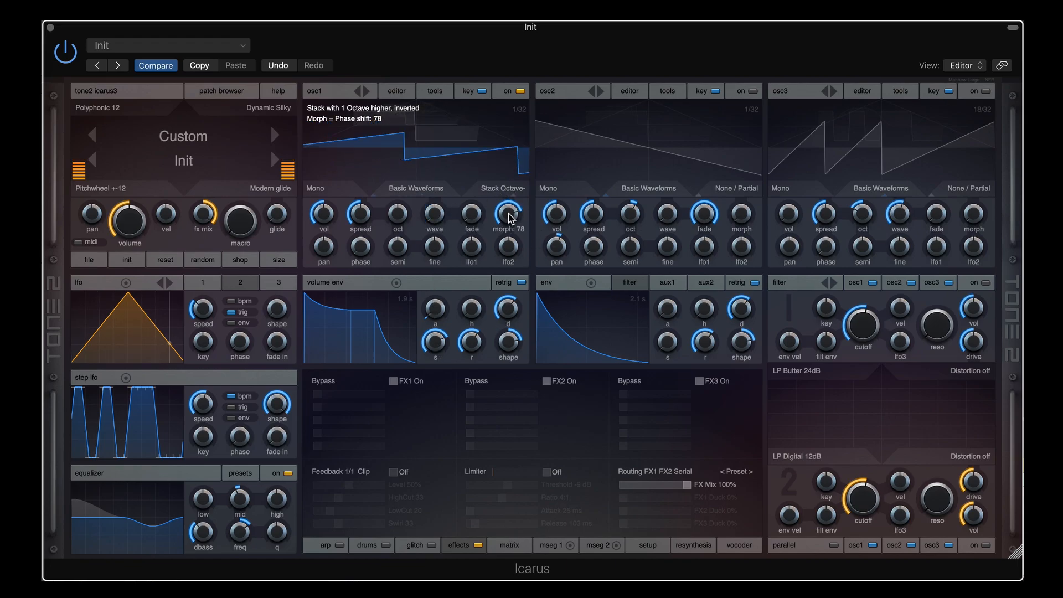
mouse_move(511, 206)
left_mouse_down()
mouse_move(515, 214)
mouse_move(515, 191)
left_mouse_up()
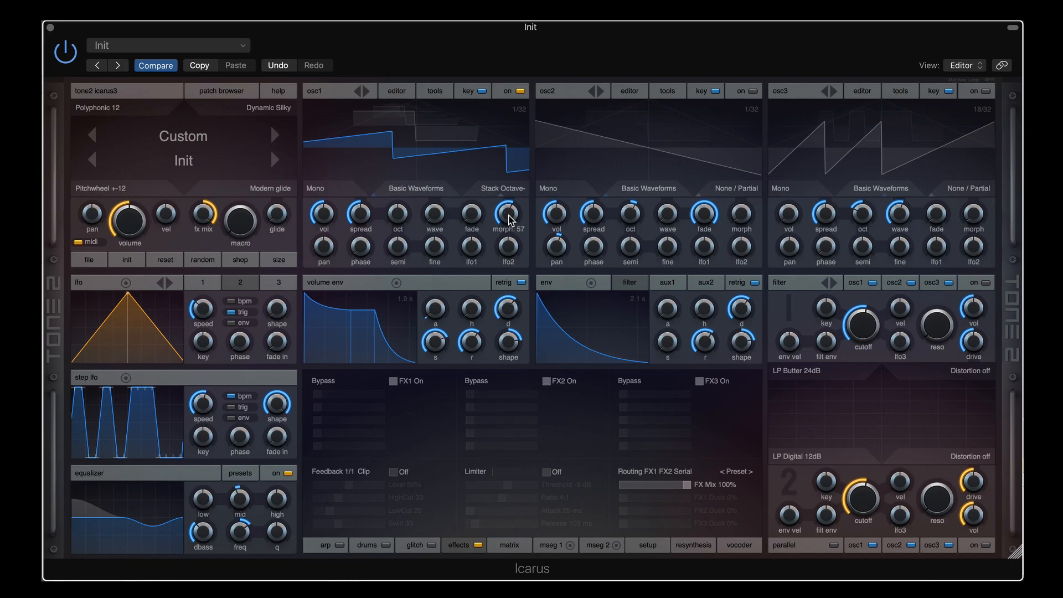
Try osc1's inverted harmonic stack at Harmonics 3, 7 and 4, then switch to Stack Organ at Harmonic 2
left_click(514, 193)
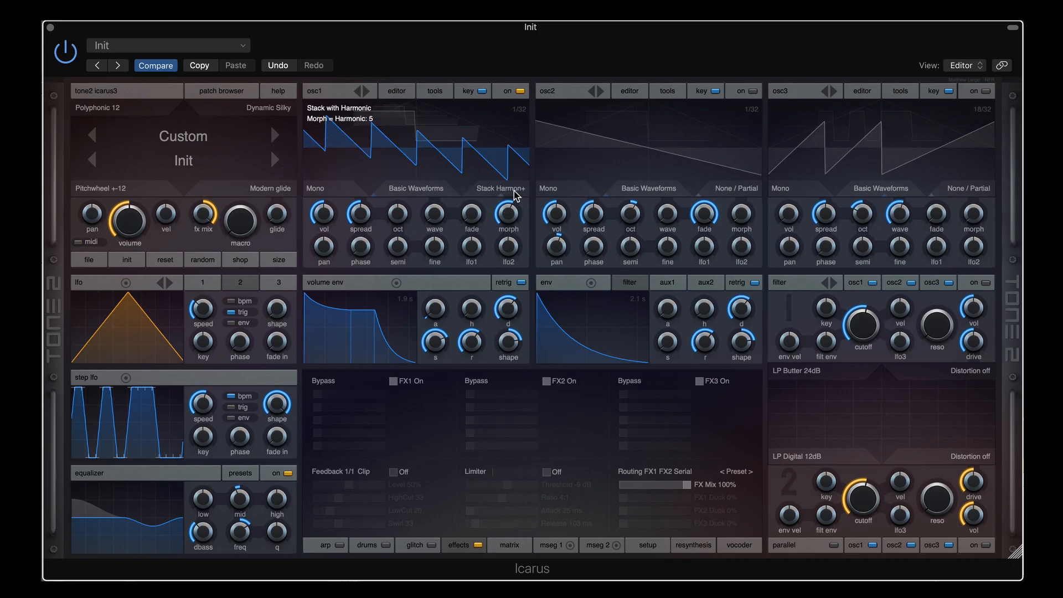
mouse_move(509, 214)
left_mouse_down()
mouse_move(499, 277)
mouse_move(505, 150)
mouse_move(508, 208)
left_mouse_up()
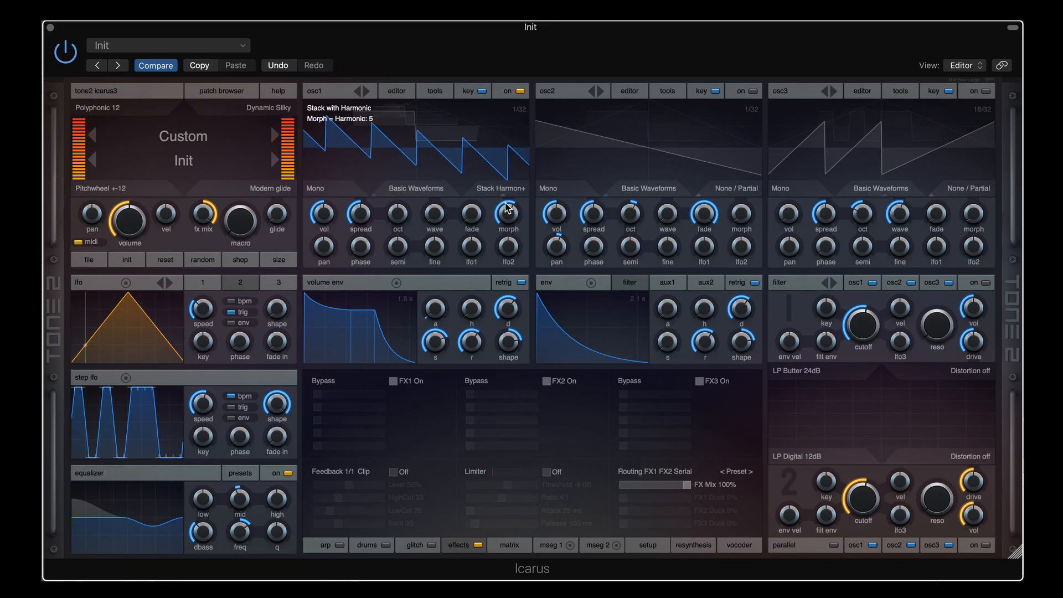
scroll(507, 214, "up", 2)
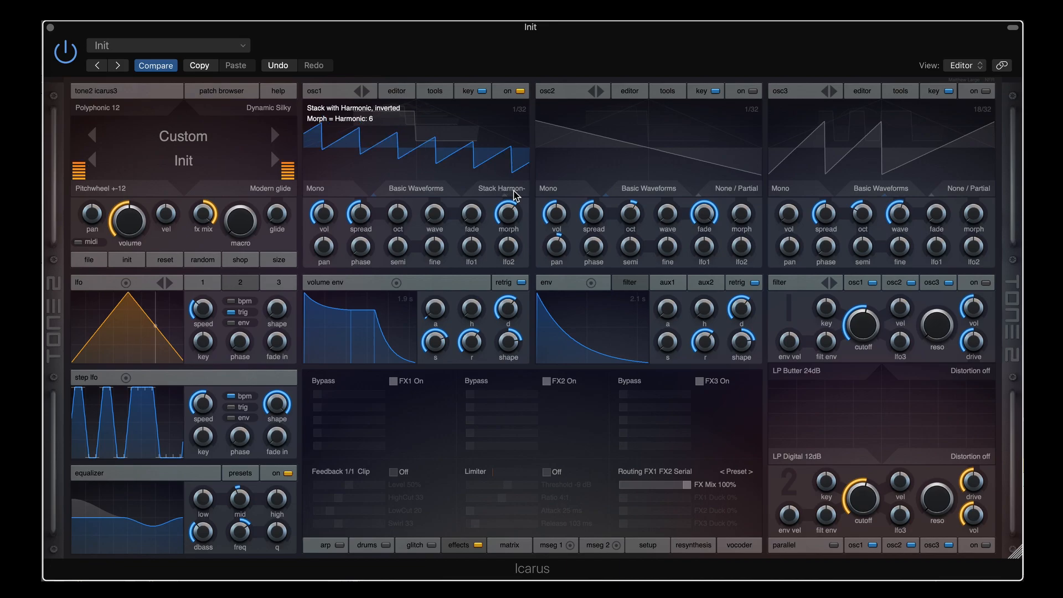
left_click_drag(508, 212, 509, 202)
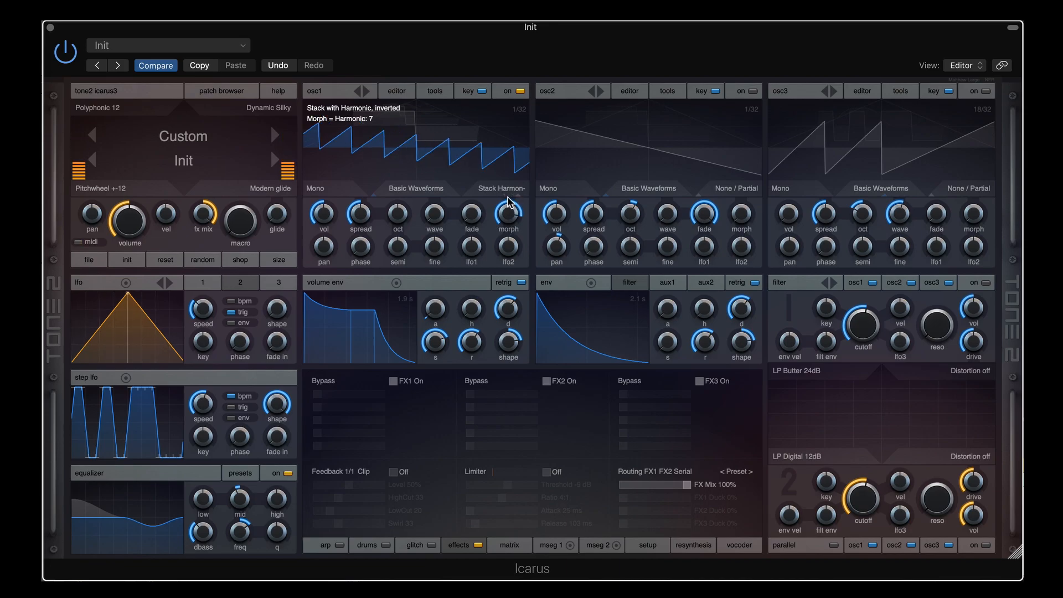
left_click_drag(507, 214, 499, 241)
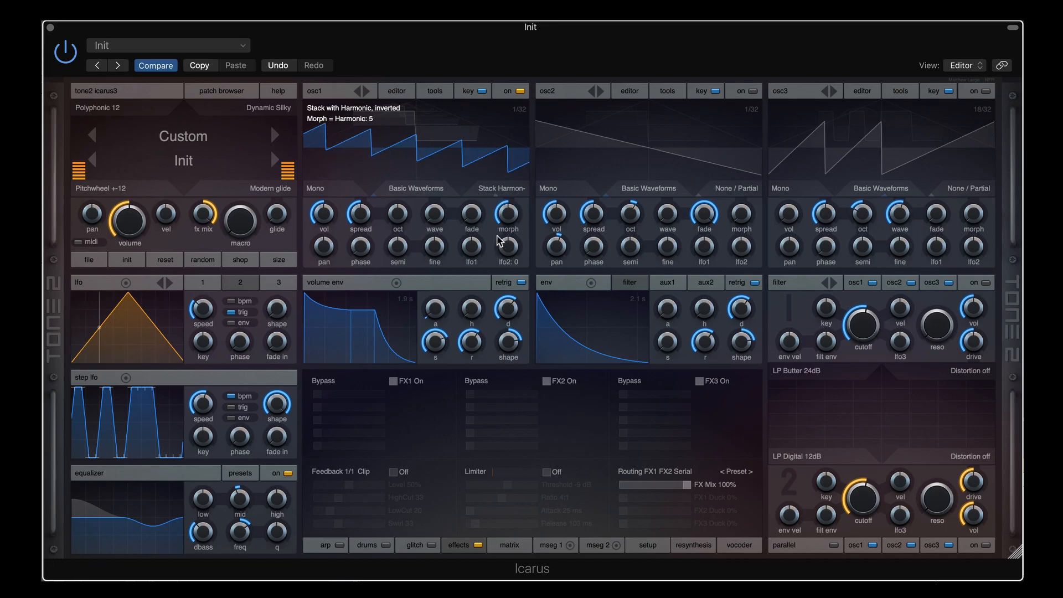
left_click(517, 194)
left_click_drag(509, 213, 508, 249)
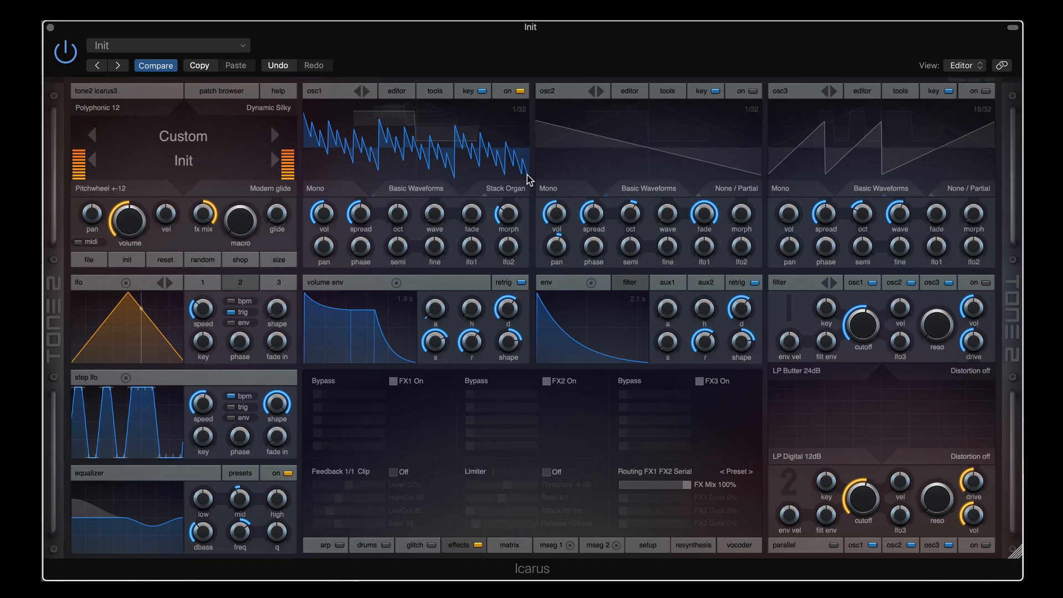
Try the organ stack at Harmonics 6, 3 and 5, with the wavetable position at 6/32
mouse_move(508, 215)
left_mouse_down()
mouse_move(512, 199)
mouse_move(505, 235)
left_mouse_up()
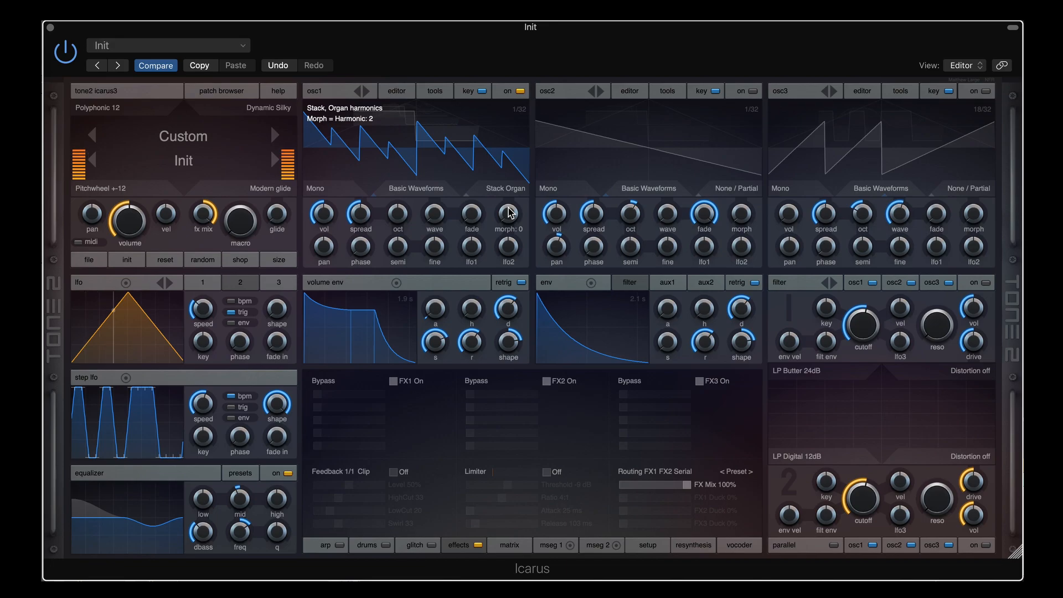
left_click_drag(510, 213, 512, 191)
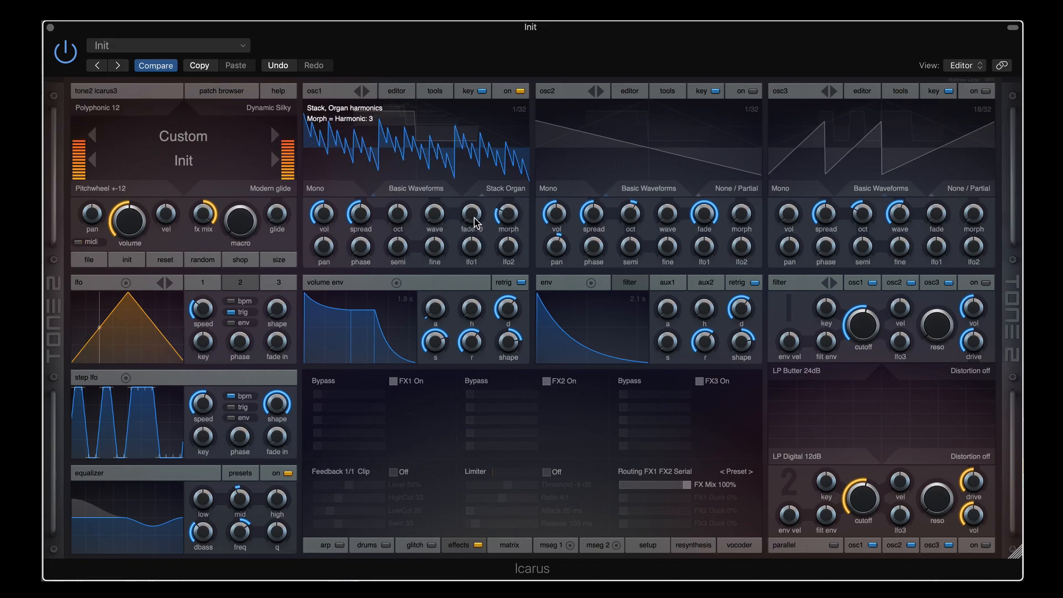
left_click_drag(434, 214, 437, 198)
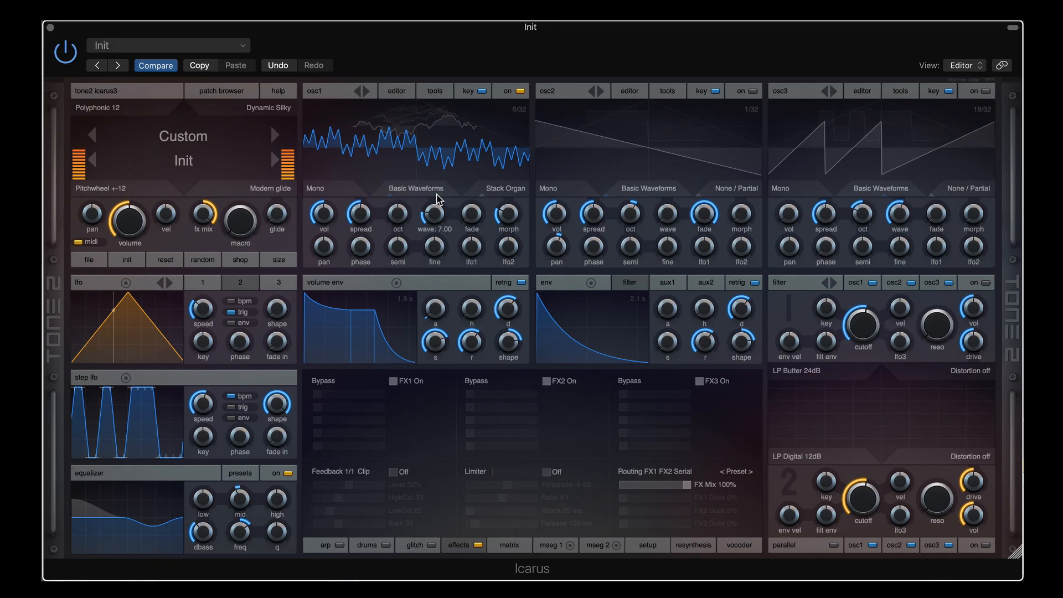
mouse_move(507, 213)
left_mouse_down()
mouse_move(509, 184)
mouse_move(505, 238)
mouse_move(509, 215)
left_mouse_up()
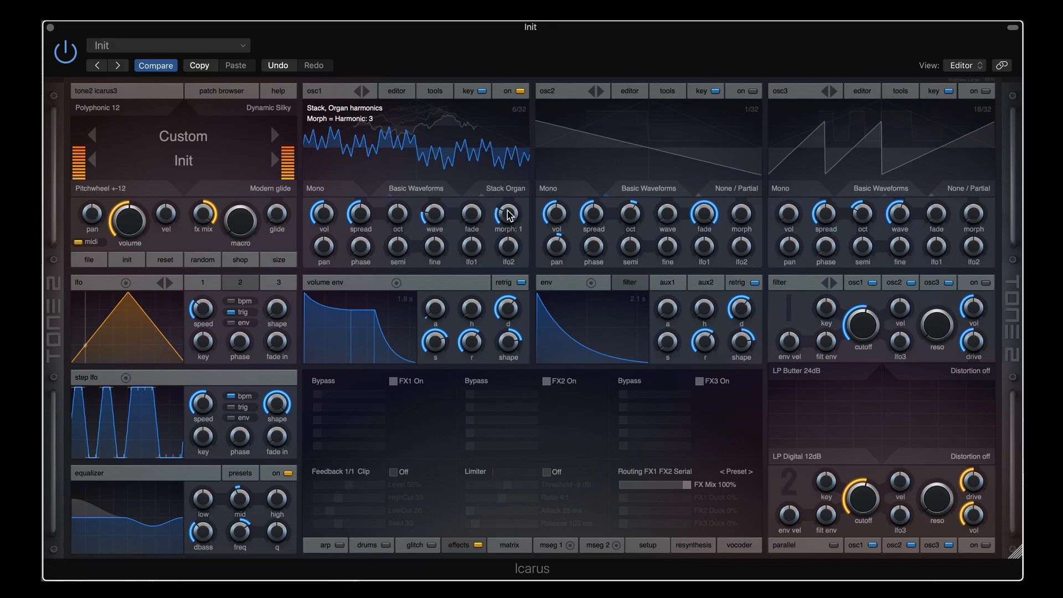
scroll(508, 215, "up", 1)
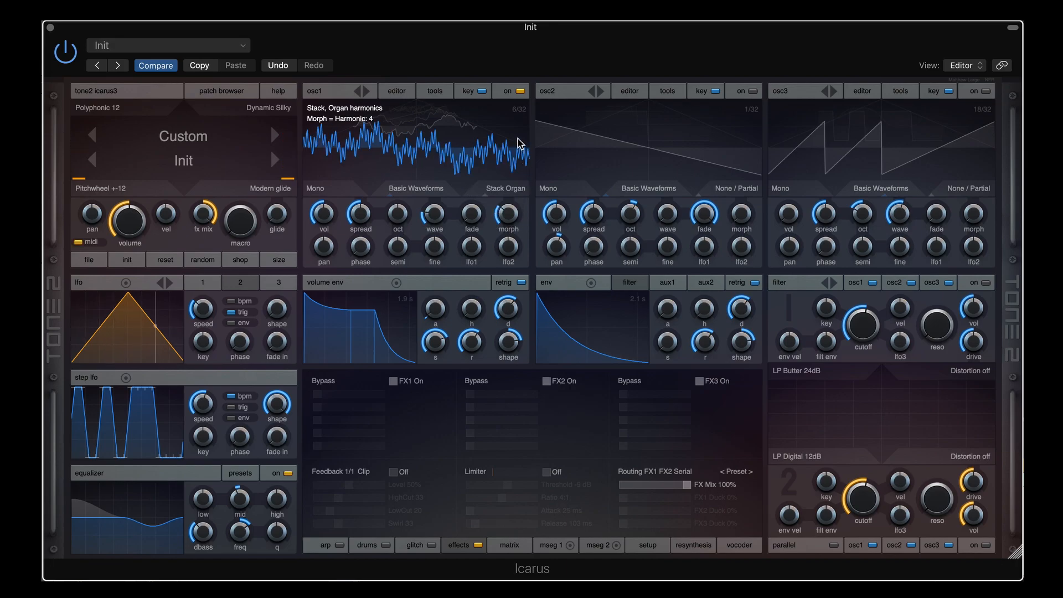
Switch osc1 to Chord 2x and try chord types 1 and 3 on the morph
left_click(523, 190)
left_click_drag(507, 215, 500, 265)
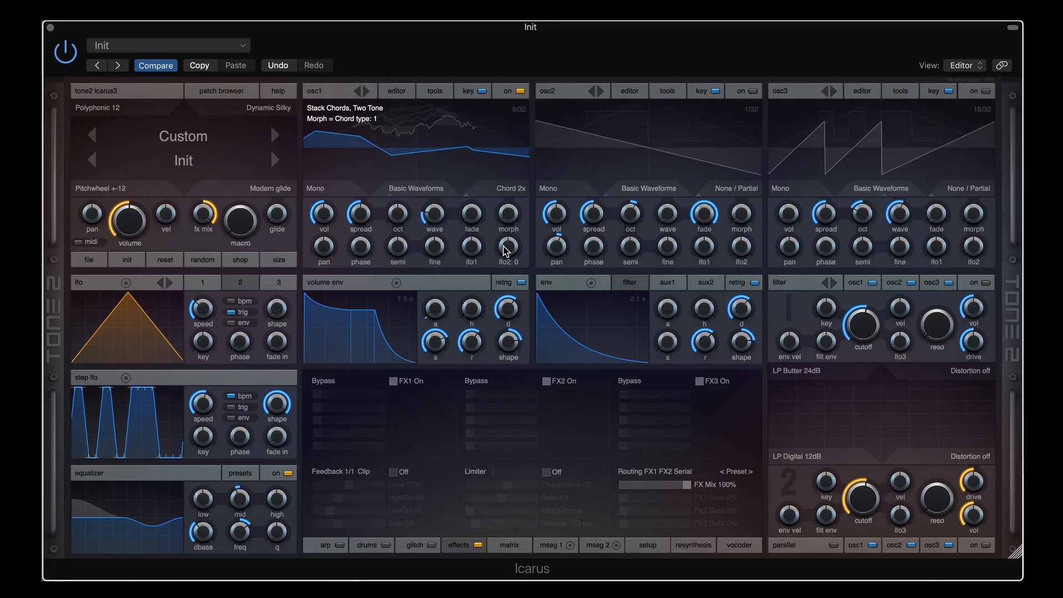
left_click_drag(518, 212, 513, 169)
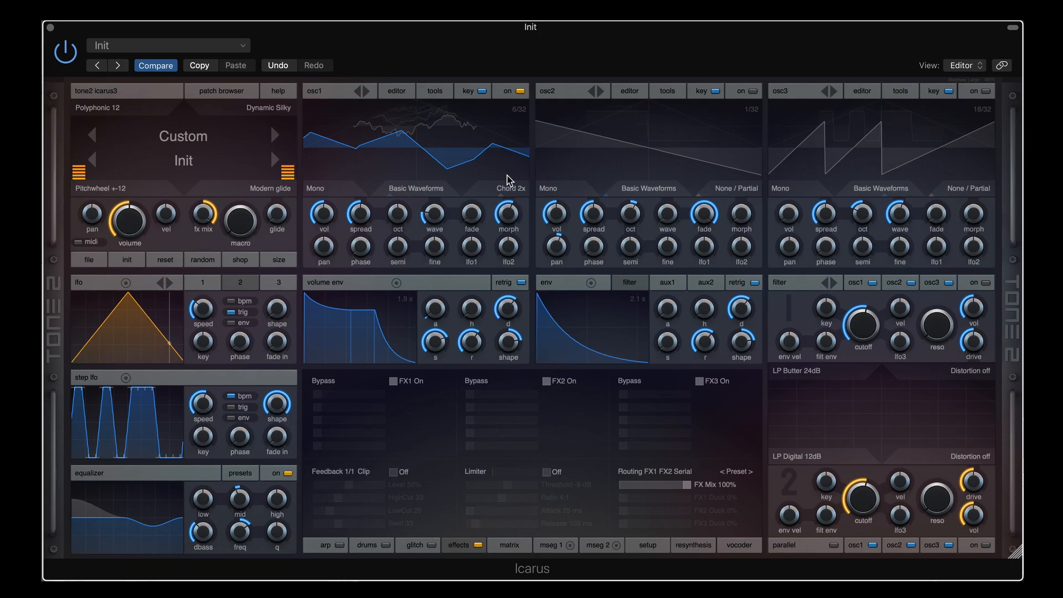
mouse_move(510, 219)
left_click_drag(504, 217, 503, 282)
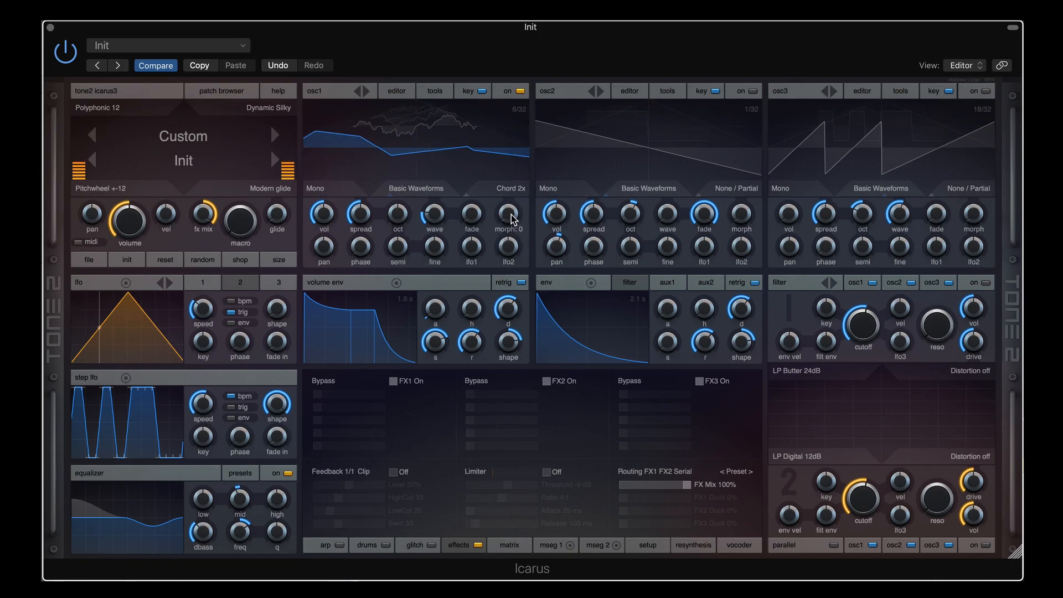
Step the chord morph through types 2, 3, 5 and 12, then reset morph and wavetable to 1/32
left_click_drag(513, 219, 513, 211)
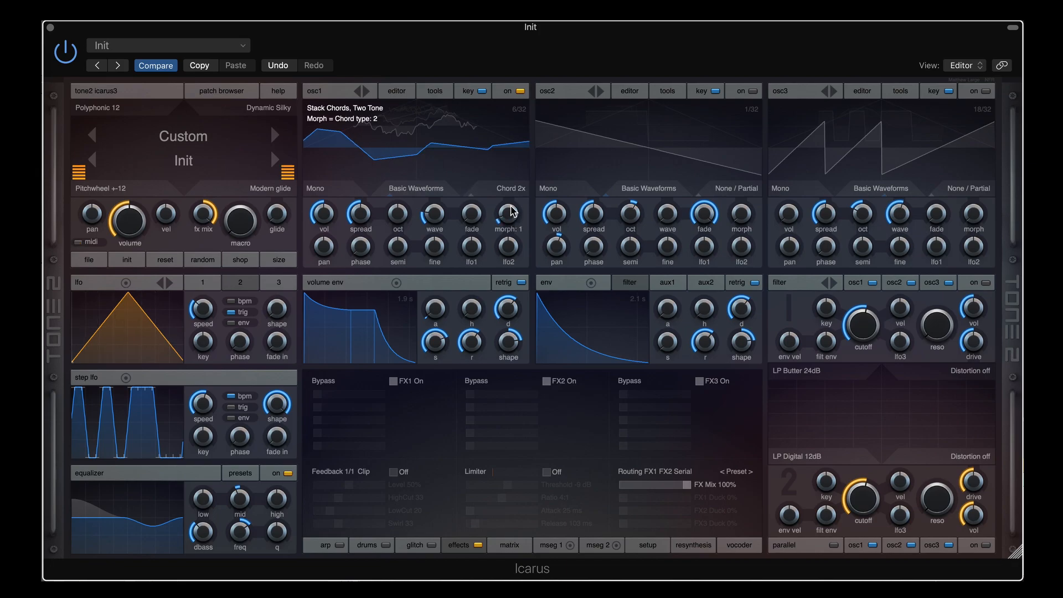
left_click_drag(513, 209, 513, 201)
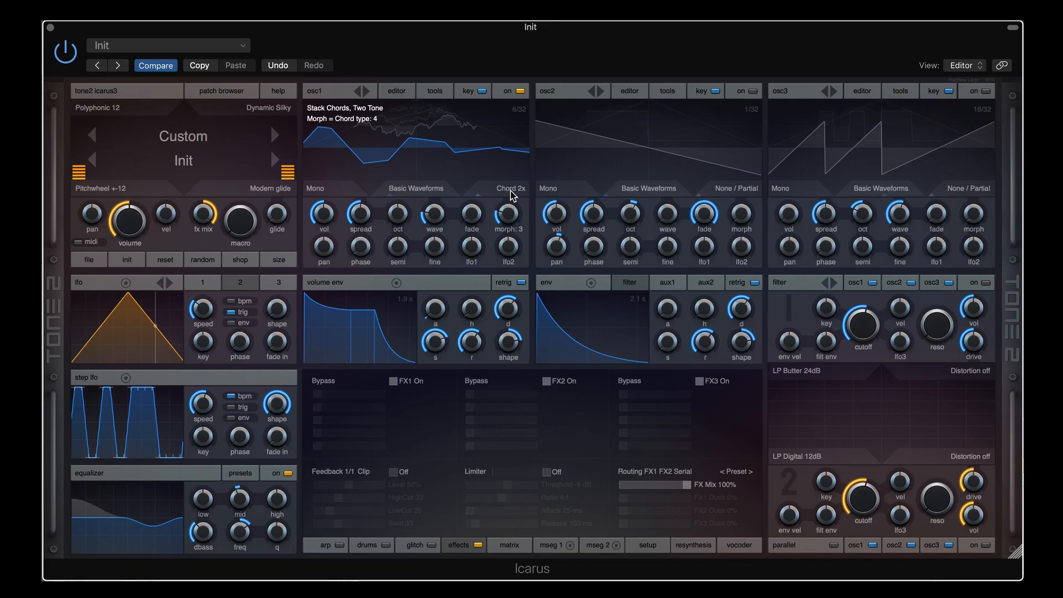
left_click_drag(511, 192, 510, 170)
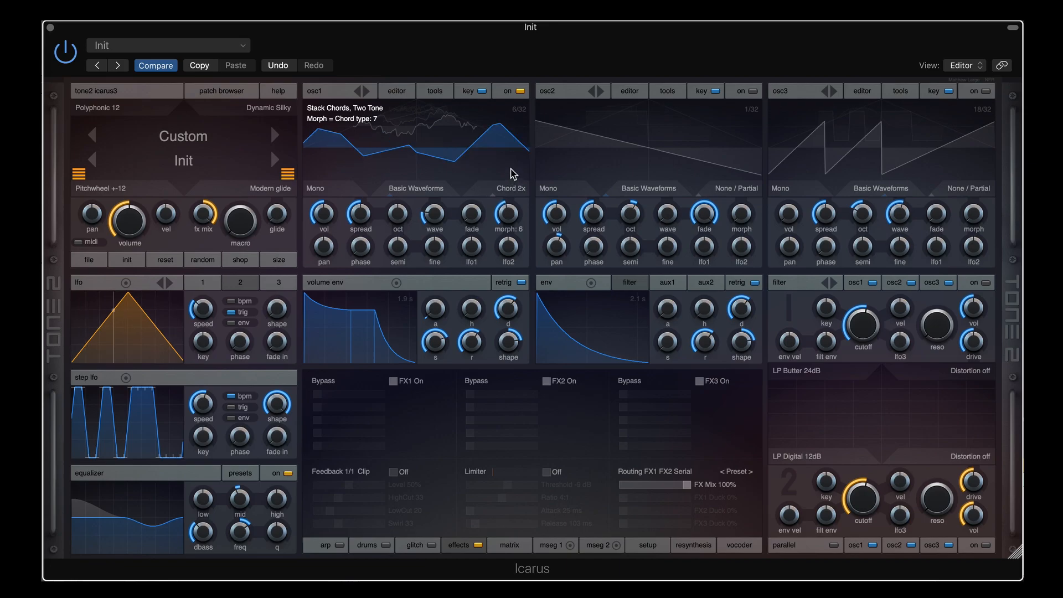
mouse_move(514, 221)
left_mouse_down()
mouse_move(515, 171)
mouse_move(513, 226)
left_mouse_up()
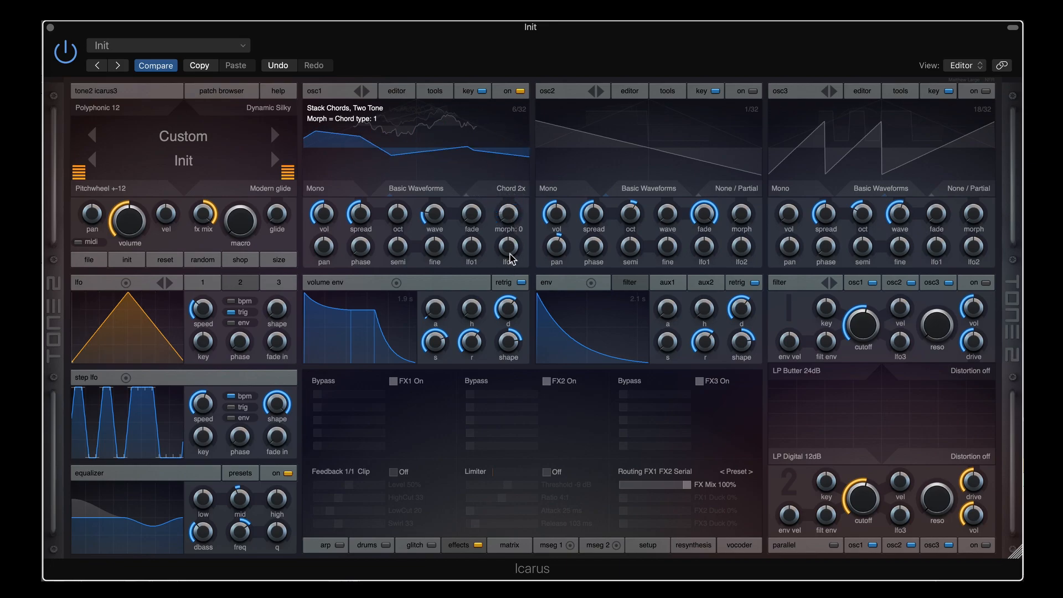
left_click_drag(512, 223, 508, 266)
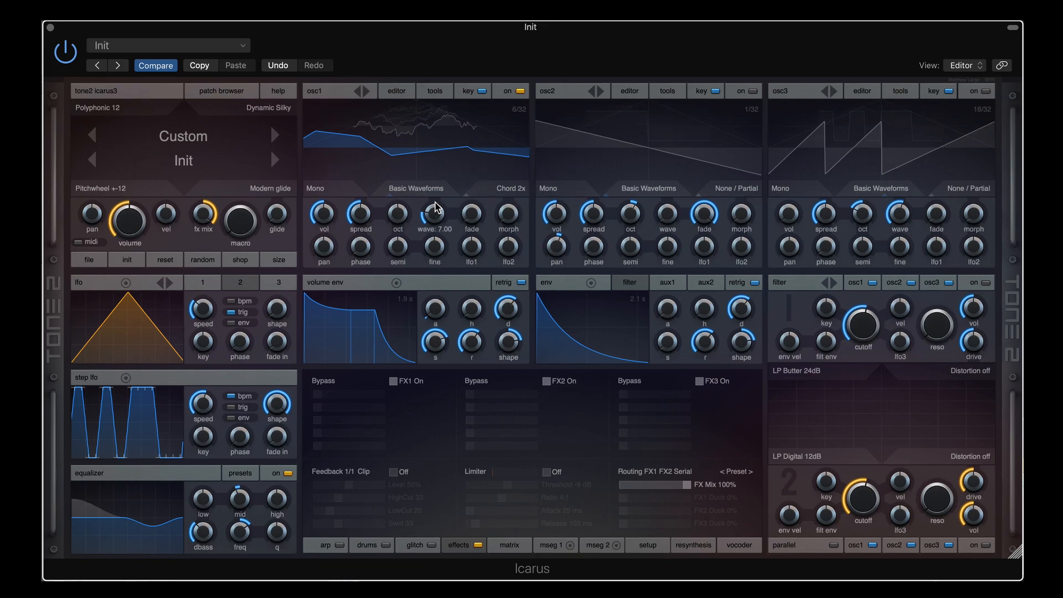
left_click_drag(436, 209, 436, 287)
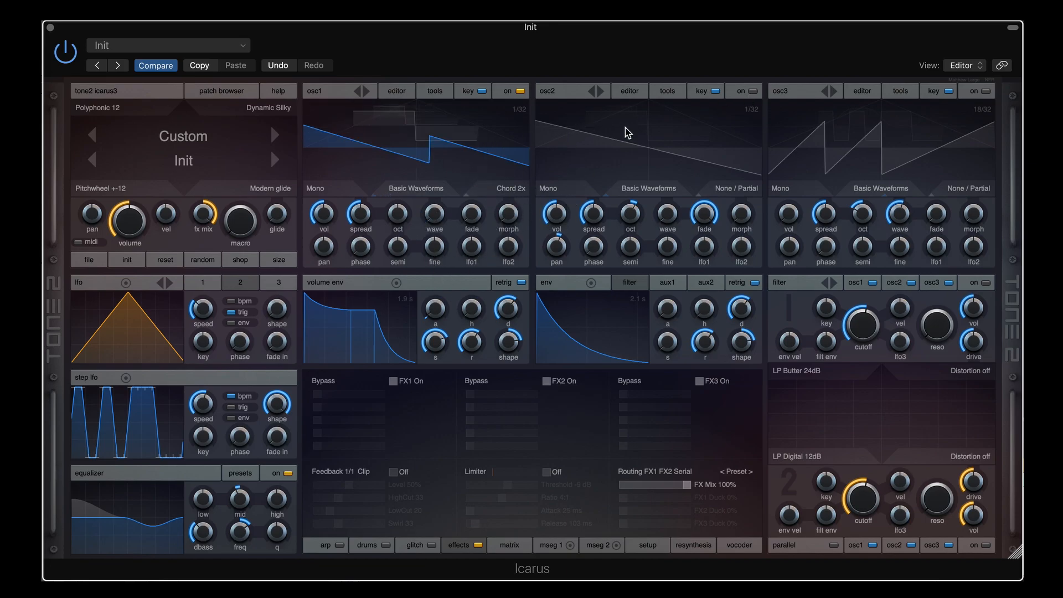
Enable osc2, raise osc1's chord morph, and compare the oscillators by muting each before disabling osc2
left_click(754, 91)
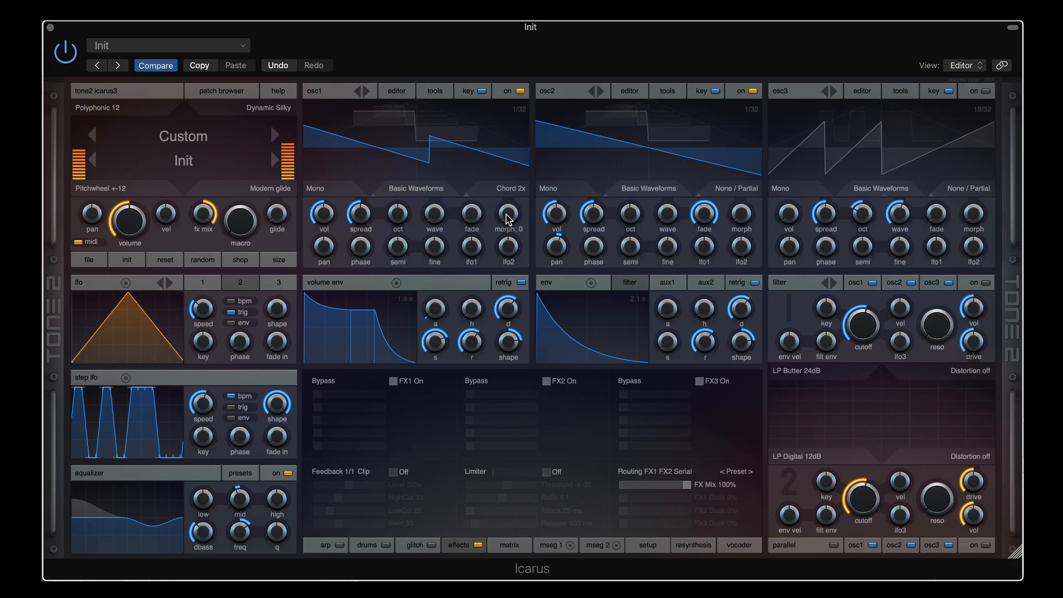
left_click_drag(507, 214, 508, 171)
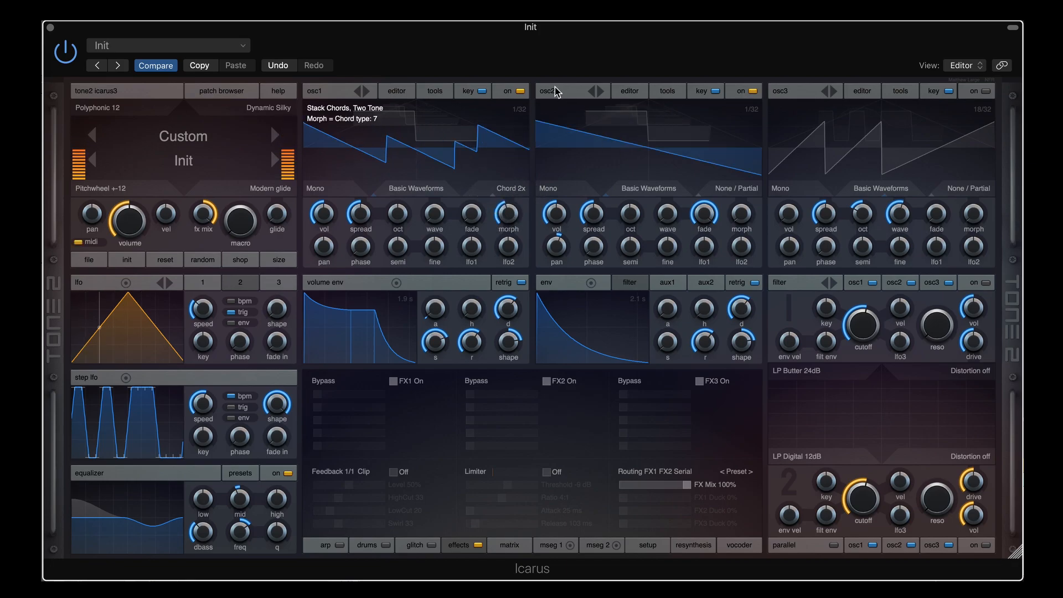
left_click(520, 91)
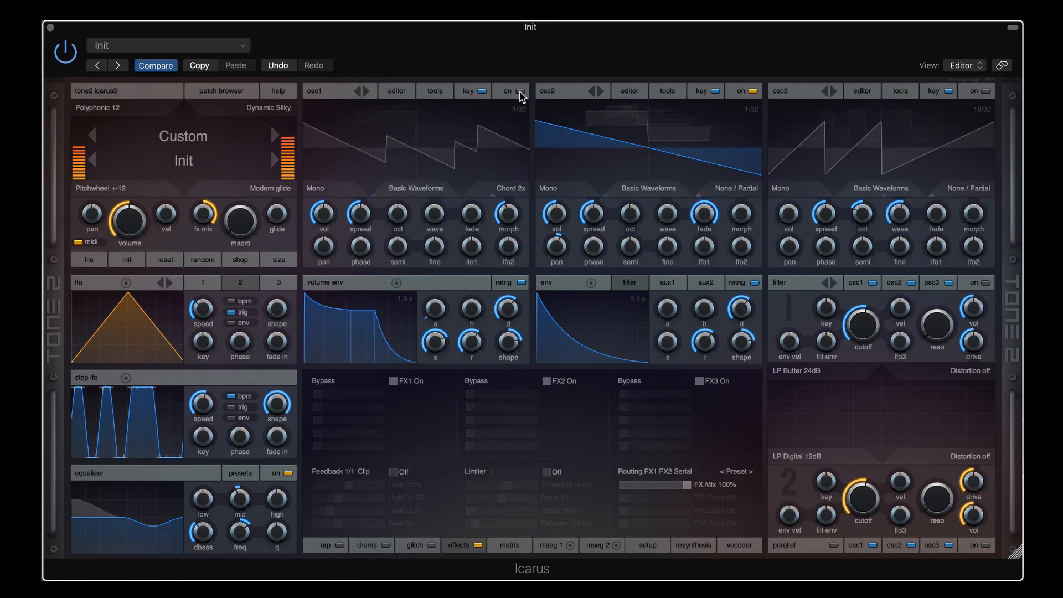
left_click(520, 92)
left_click(753, 91)
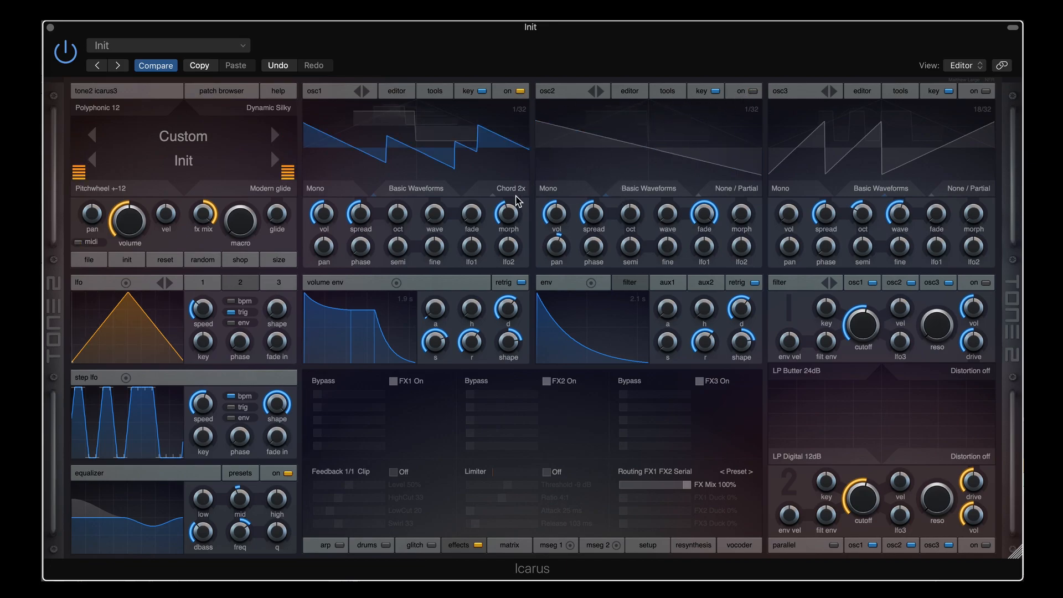
Set chord type 3, then switch to the Chord 3x Triad with morph at type 1
left_click_drag(508, 217, 505, 240)
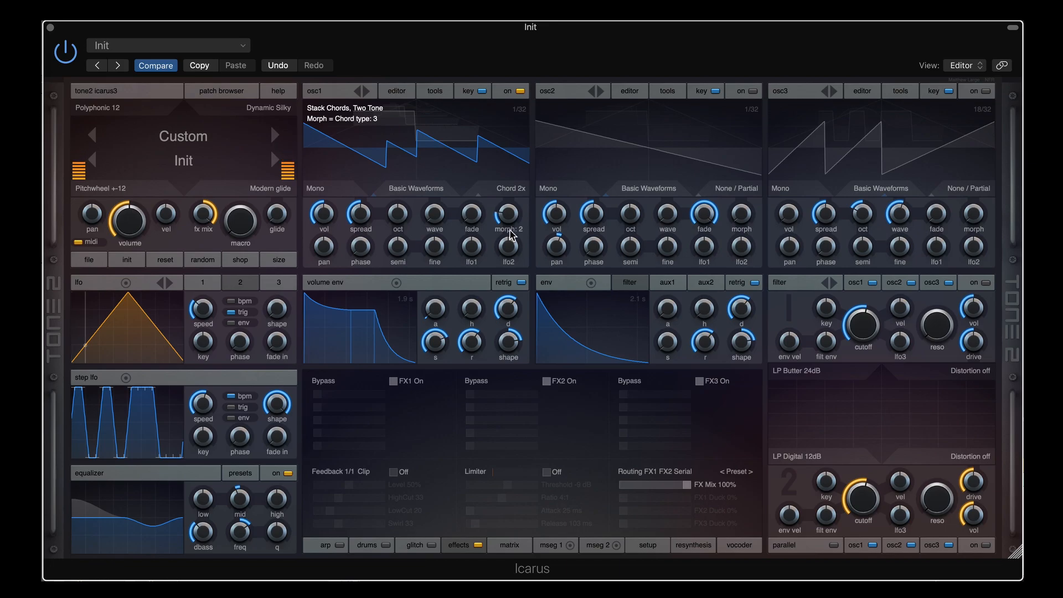
left_click(510, 189)
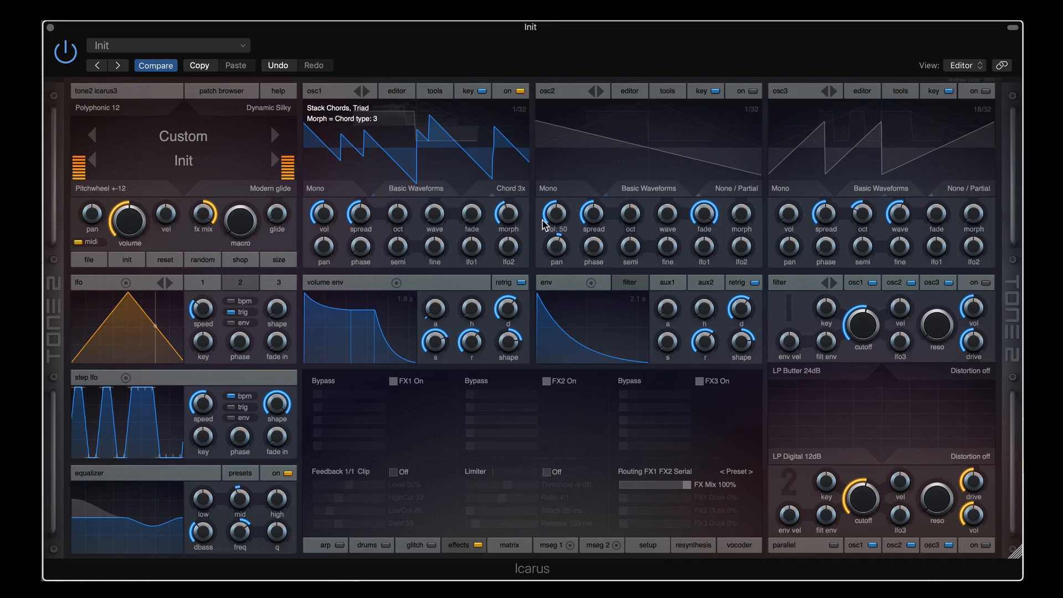
left_click_drag(508, 220, 509, 252)
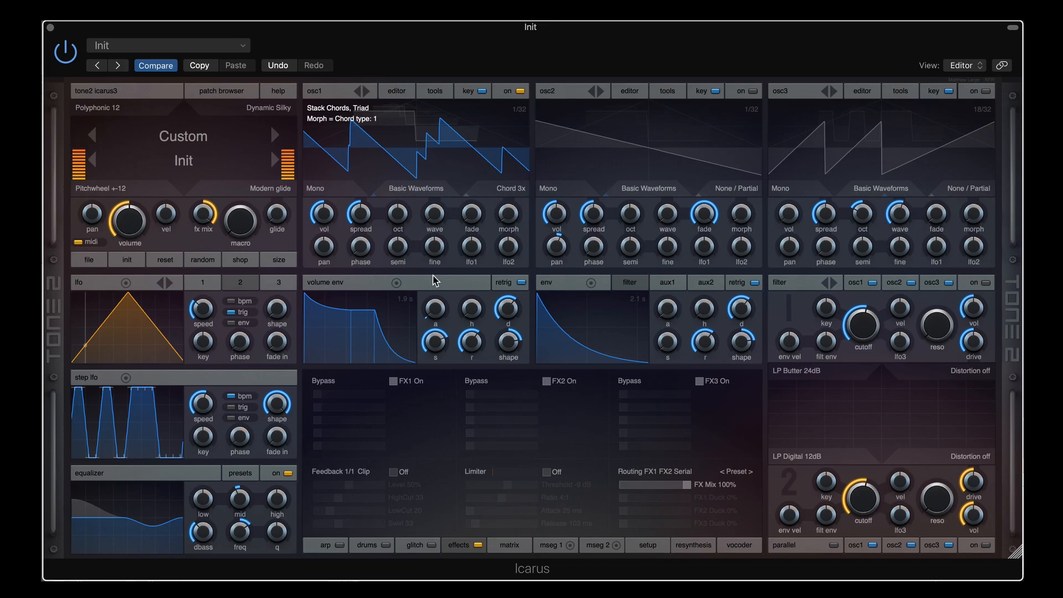
Switch osc1 to the Interval stack, raise its pitch 5 semitones, and settle on Harmonic 3
left_click(514, 191)
mouse_move(508, 212)
left_mouse_down()
mouse_move(517, 132)
mouse_move(500, 217)
left_mouse_up()
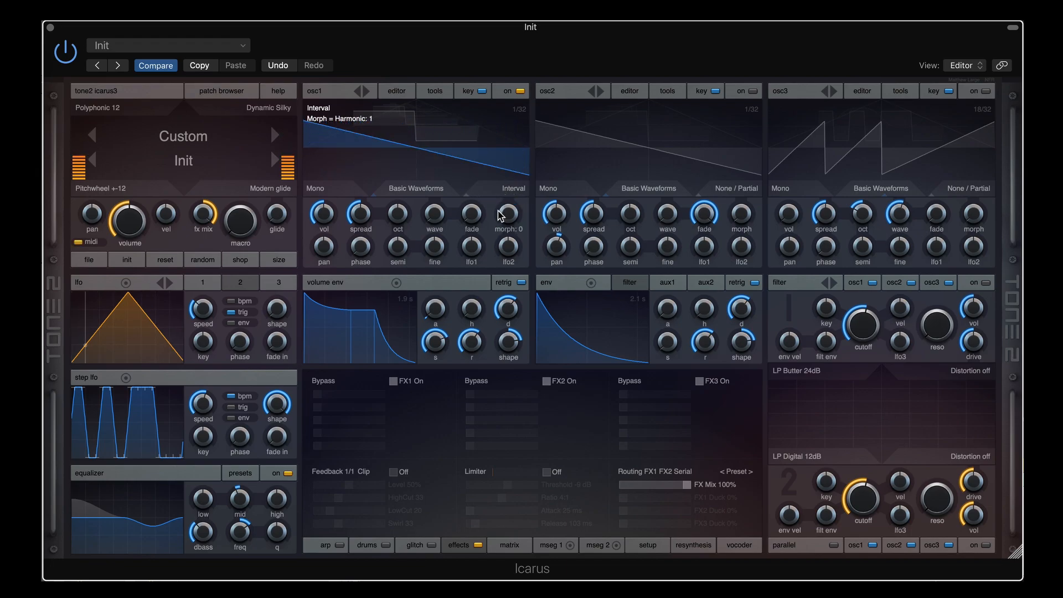
mouse_move(398, 244)
left_mouse_down()
mouse_move(410, 210)
mouse_move(408, 241)
left_mouse_up()
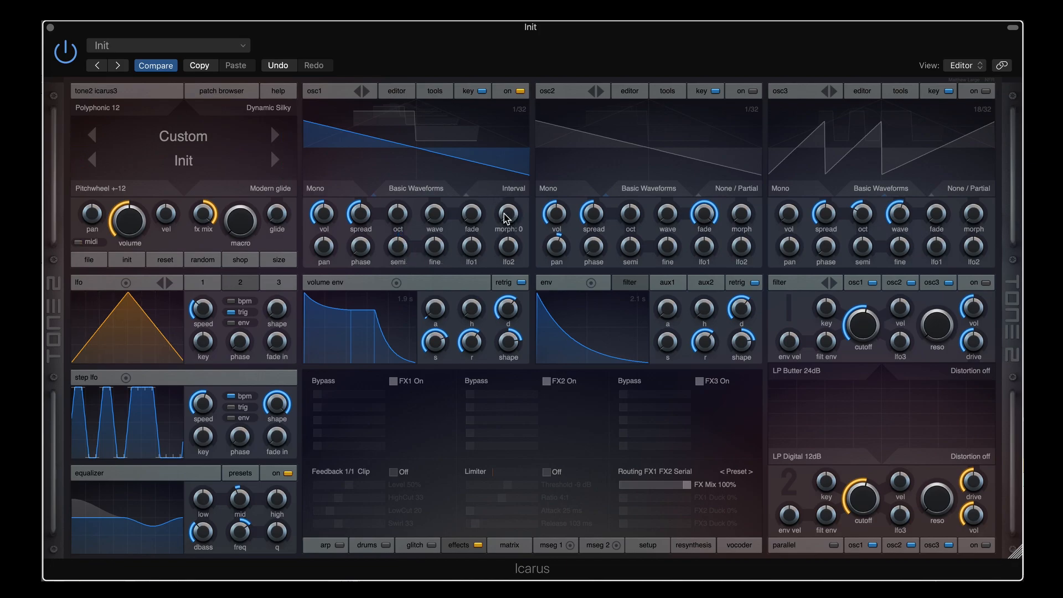
mouse_move(510, 220)
left_mouse_down()
mouse_move(515, 190)
mouse_move(503, 255)
mouse_move(510, 237)
left_mouse_up()
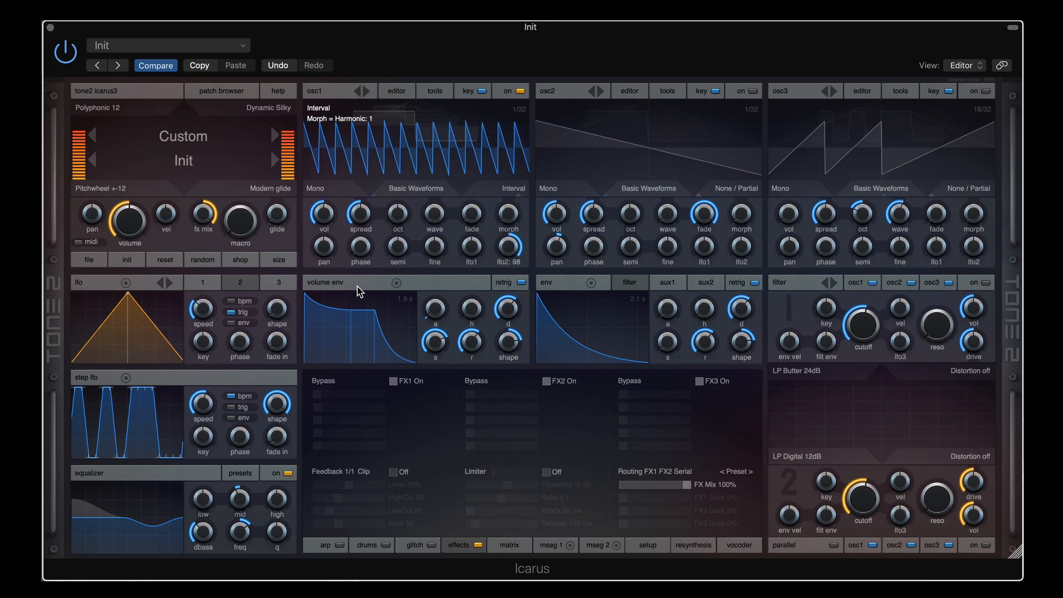
Speed the LFO modulating osc1 up to about 2.38 Hz, then slow it to a very slow rate
mouse_move(205, 299)
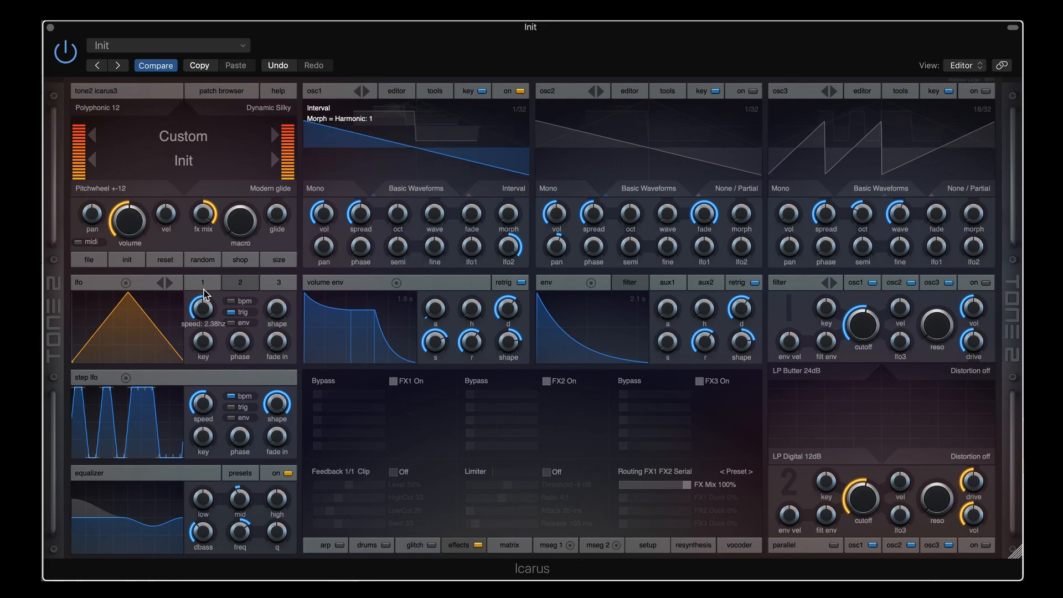
left_click_drag(204, 299, 206, 293)
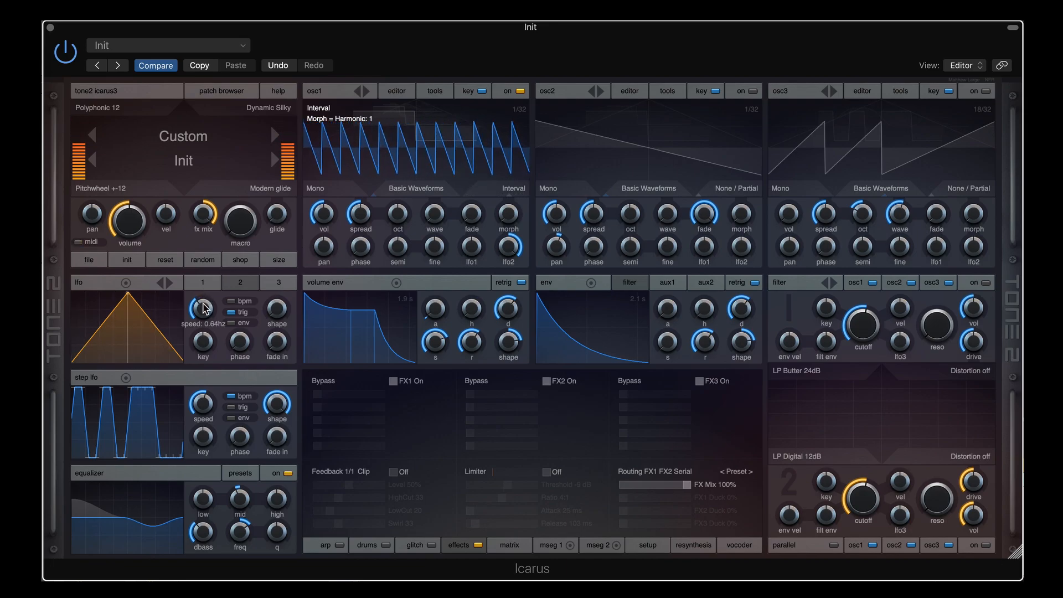
left_click_drag(205, 293, 204, 319)
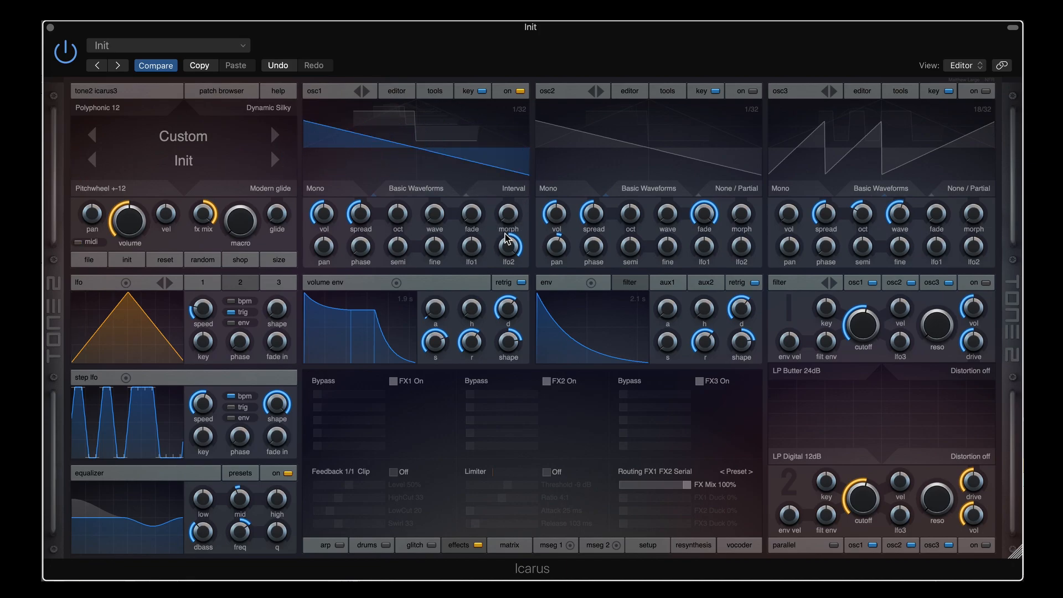
Switch osc1 to Chiptune Arpeggio, try the next type, drop it two octaves, and return to type 1
left_click(515, 194)
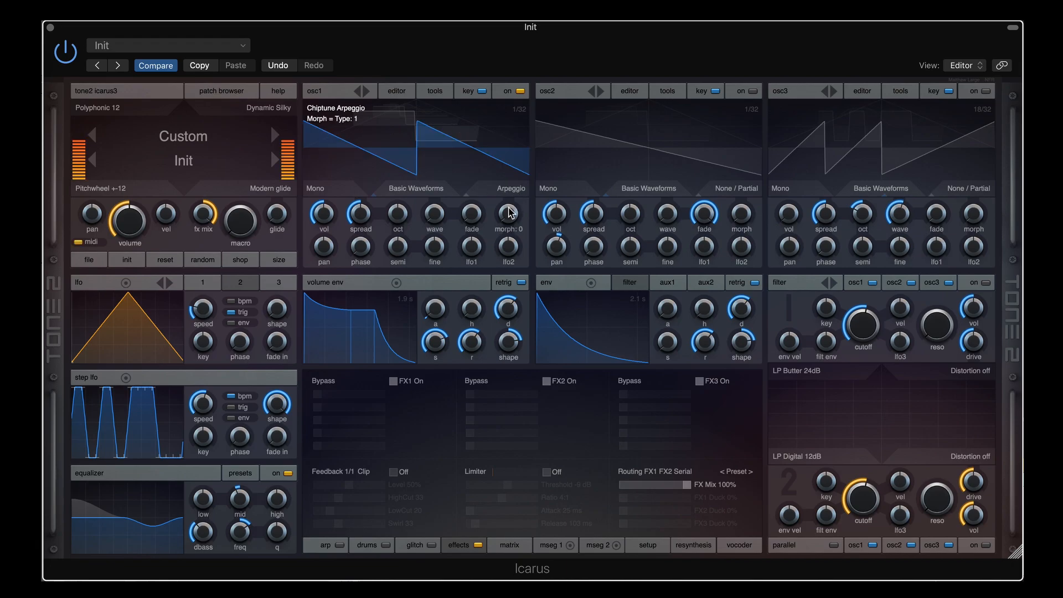
left_click_drag(508, 215, 509, 195)
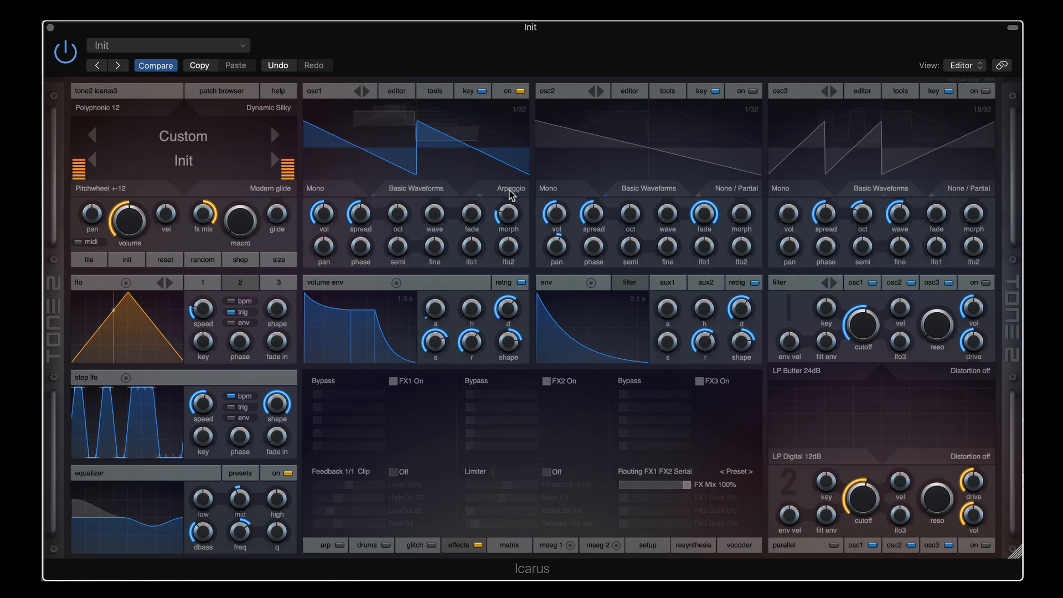
mouse_move(511, 215)
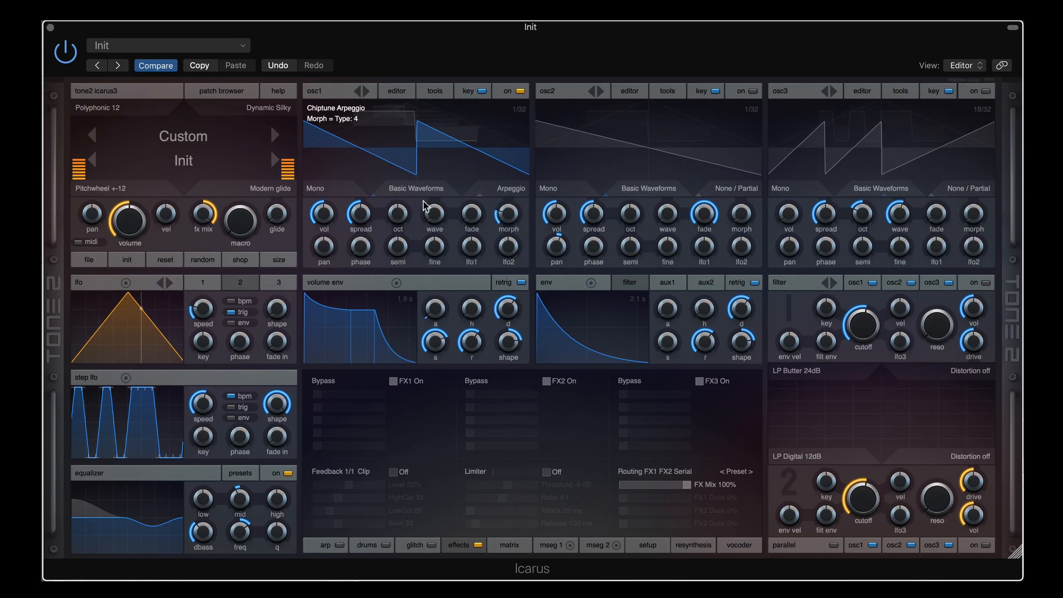
left_click_drag(398, 217, 401, 241)
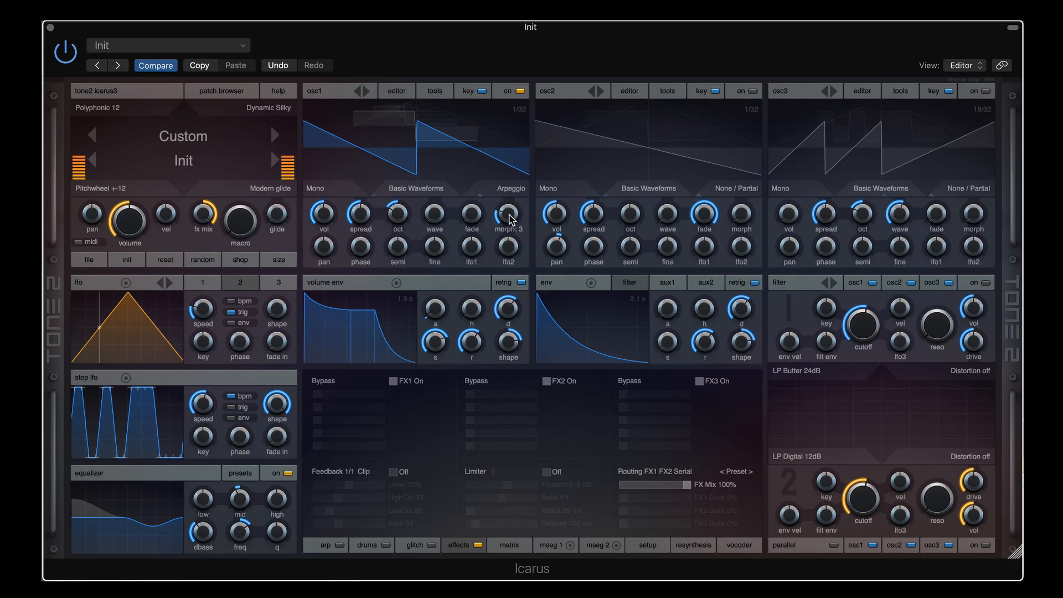
left_click_drag(508, 215, 509, 238)
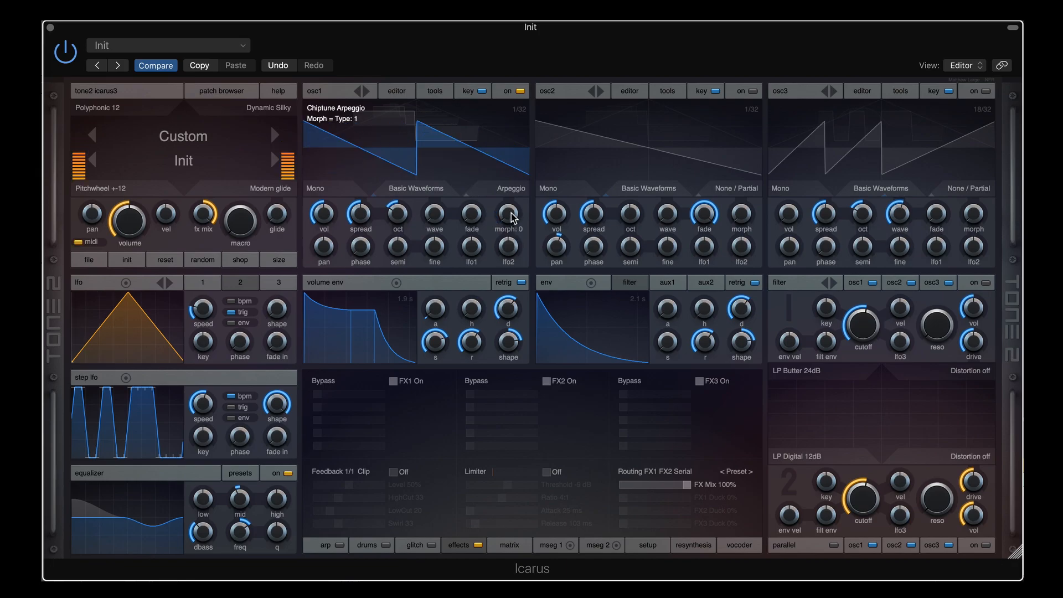
Audition arpeggio types 3, 5, 8 and 12 on osc1's morph
mouse_move(512, 222)
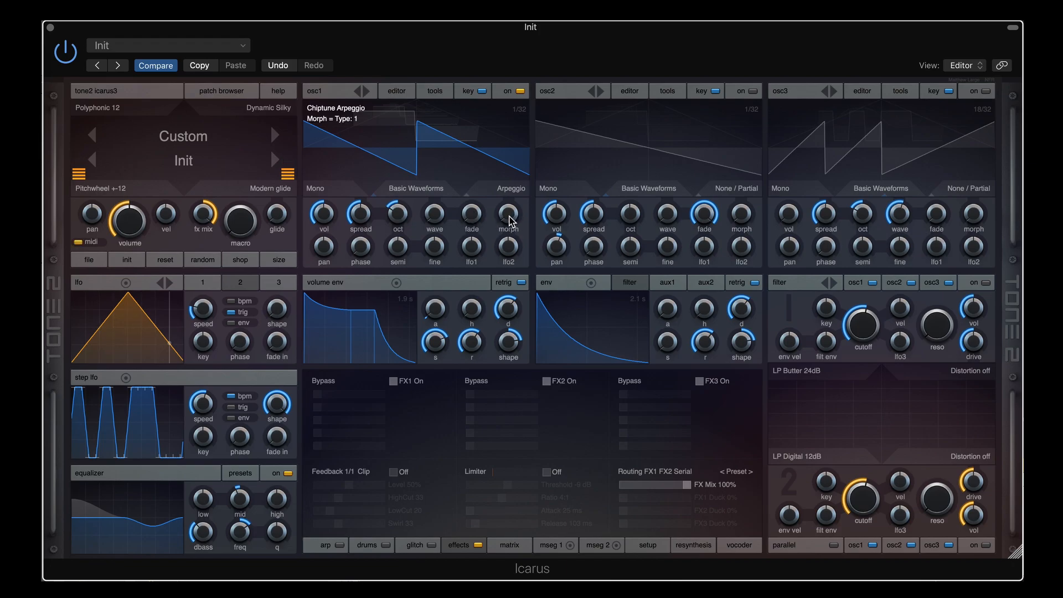
mouse_move(390, 231)
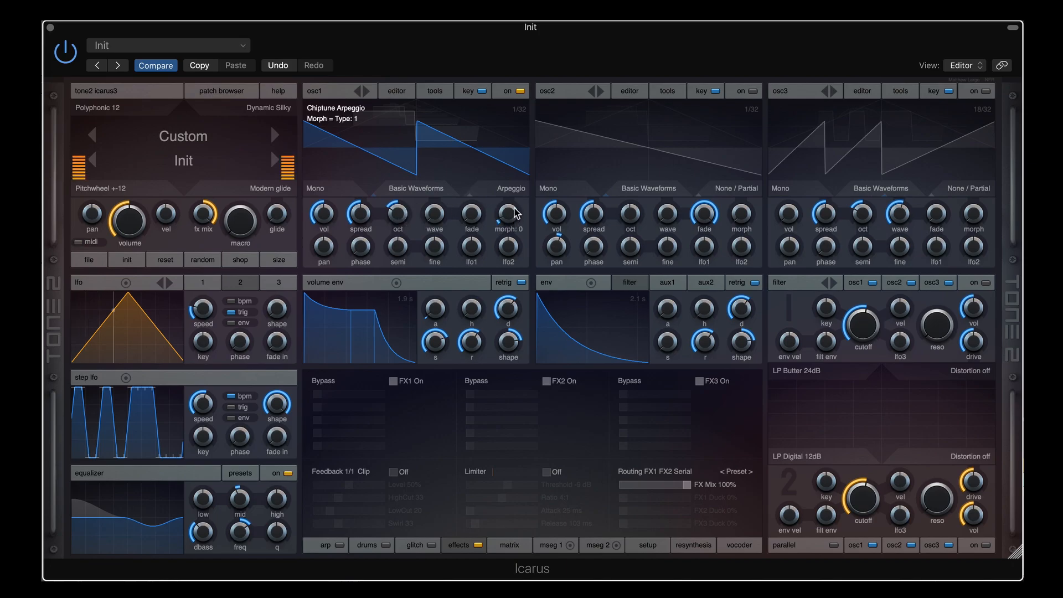
scroll(515, 212, "up", 1)
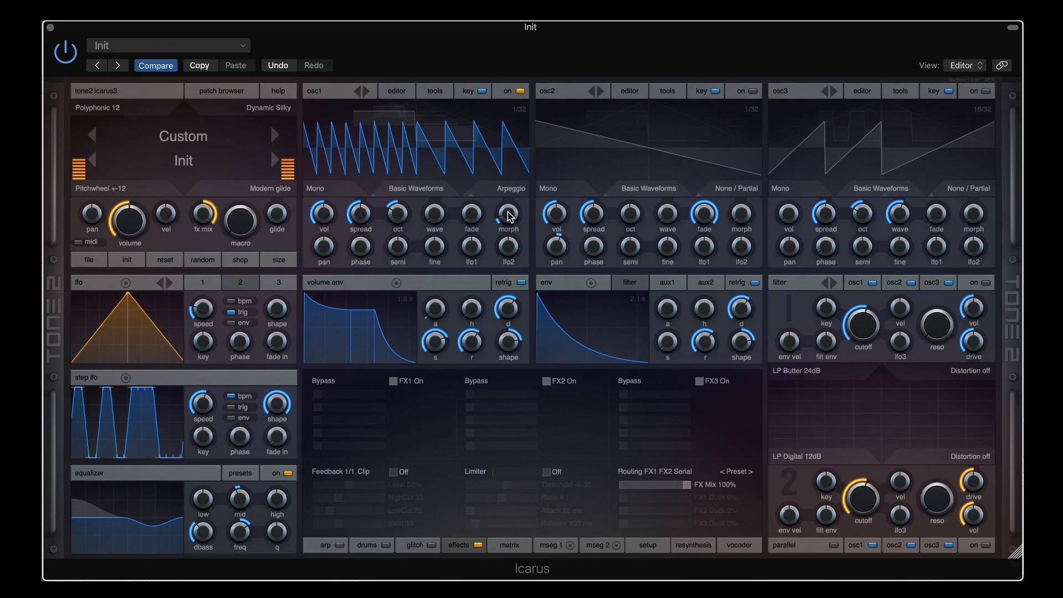
left_click_drag(508, 216, 508, 209)
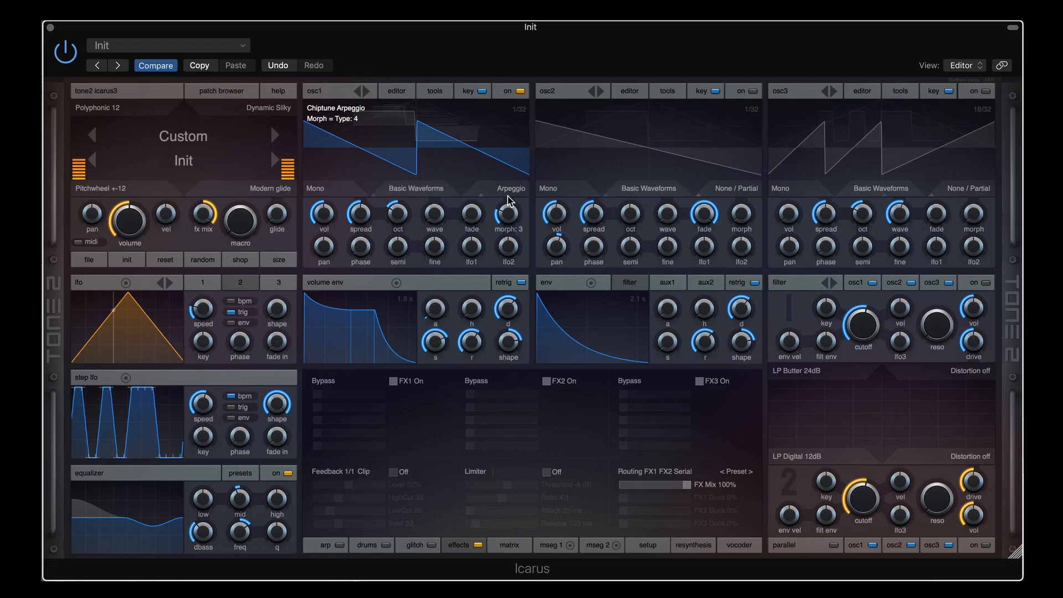
left_click_drag(510, 200, 508, 181)
left_click_drag(508, 176, 508, 167)
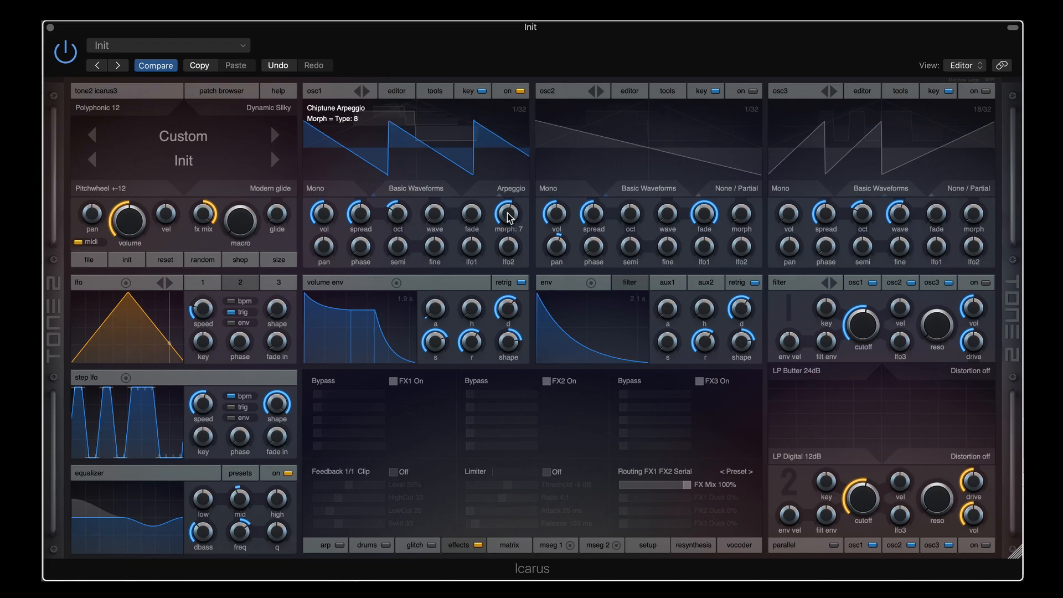
mouse_move(509, 214)
left_mouse_down()
mouse_move(512, 193)
mouse_move(508, 233)
left_mouse_up()
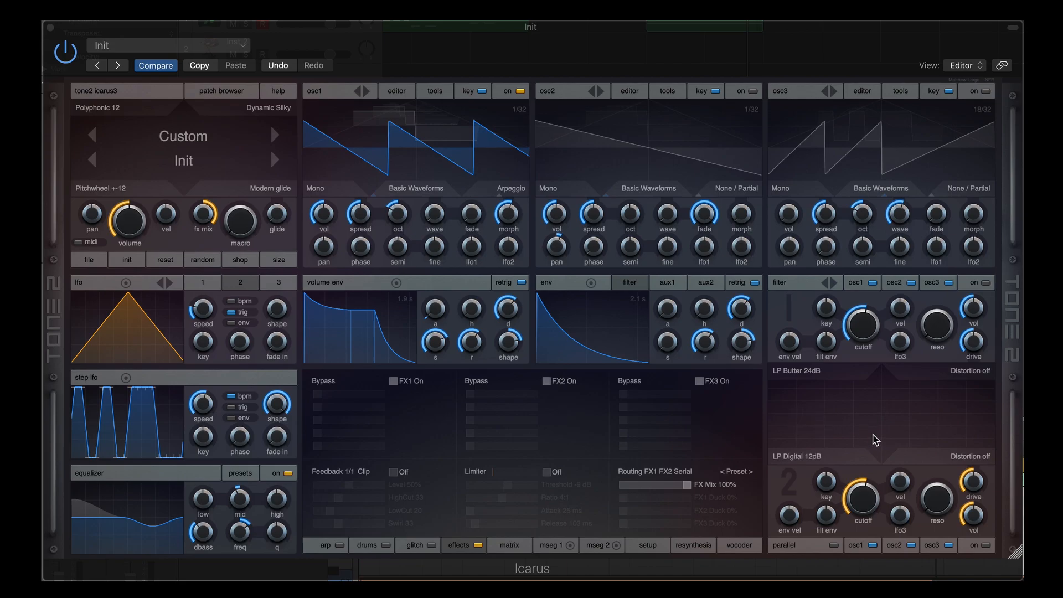
Compare osc1's Chiptune Arpeggio types by moving the morph to 5, up to 10, then 11
mouse_move(509, 218)
left_click_drag(506, 215, 506, 232)
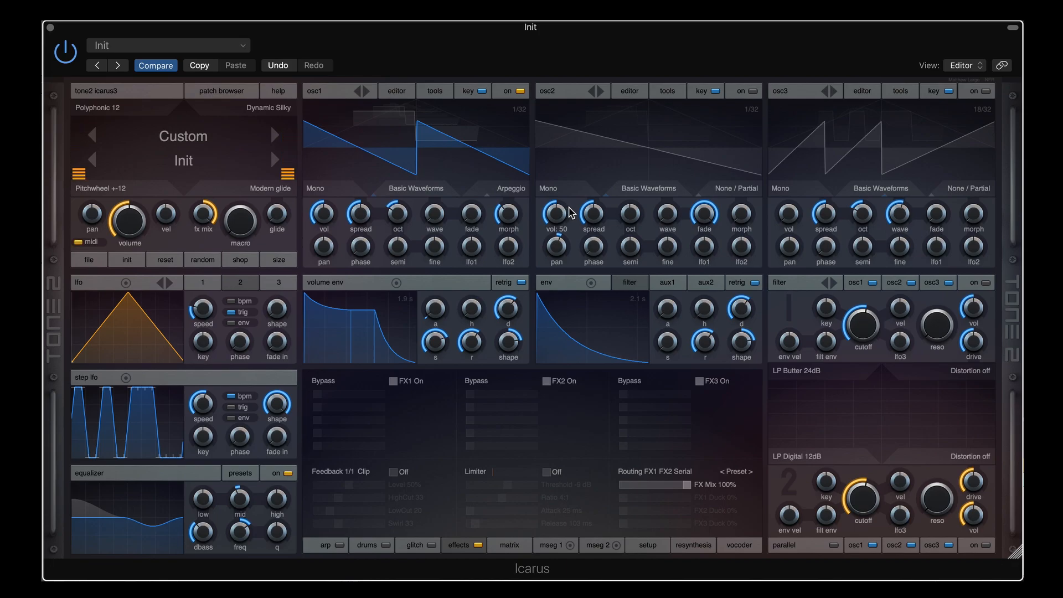
left_click_drag(507, 214, 510, 176)
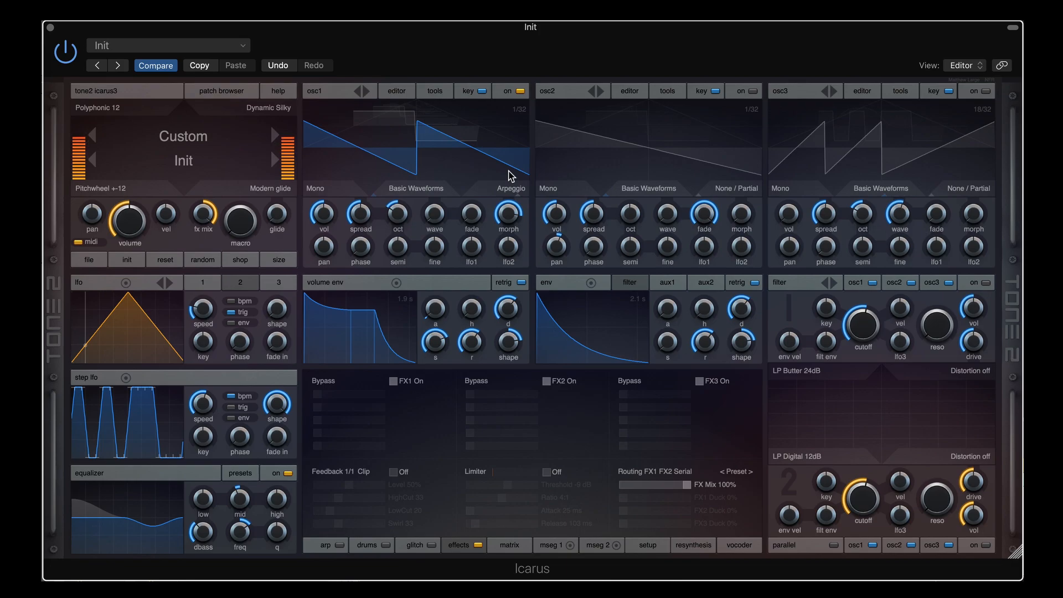
mouse_move(503, 210)
left_click_drag(503, 213, 505, 239)
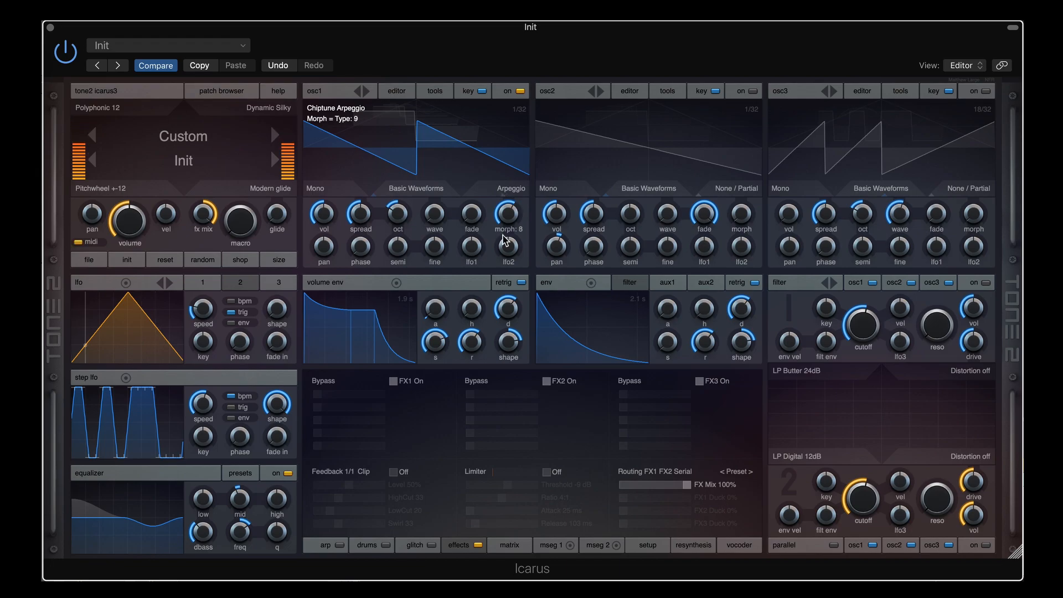
Switch osc1's waveform to Noise White from the Noise family
left_click(512, 192)
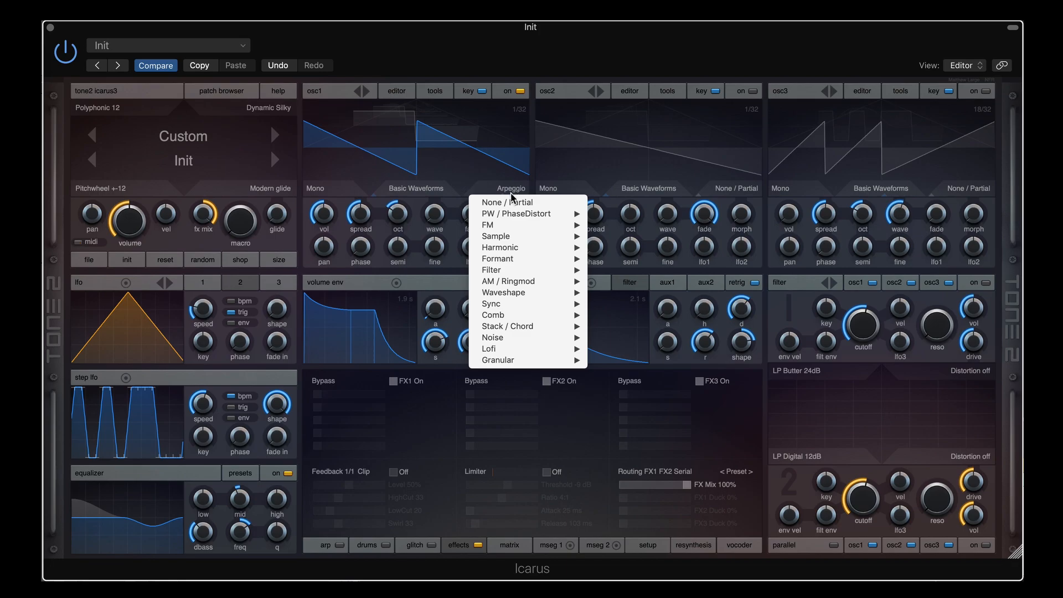
mouse_move(521, 327)
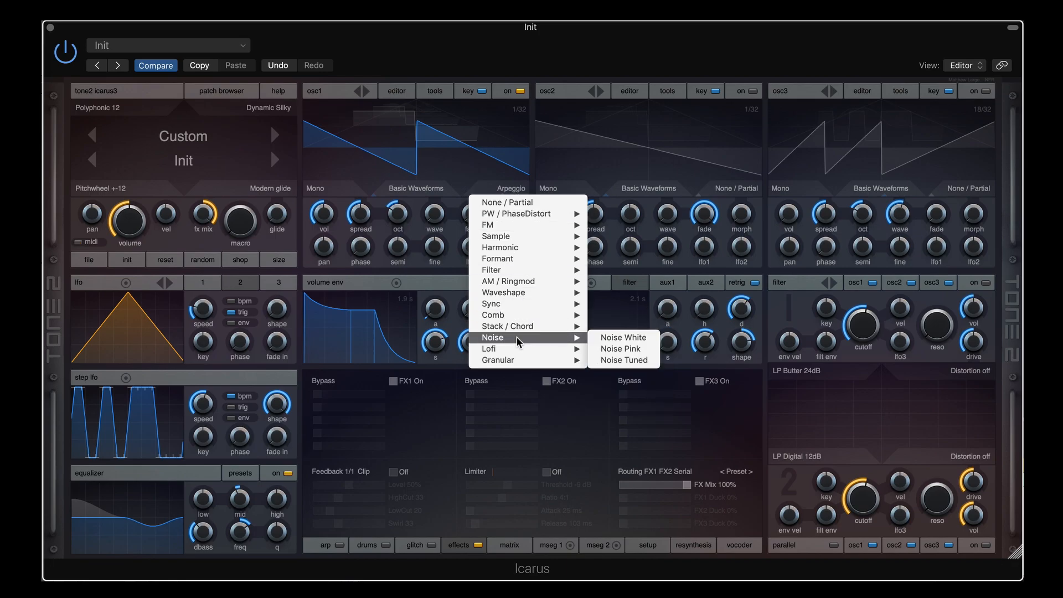
left_click(624, 339)
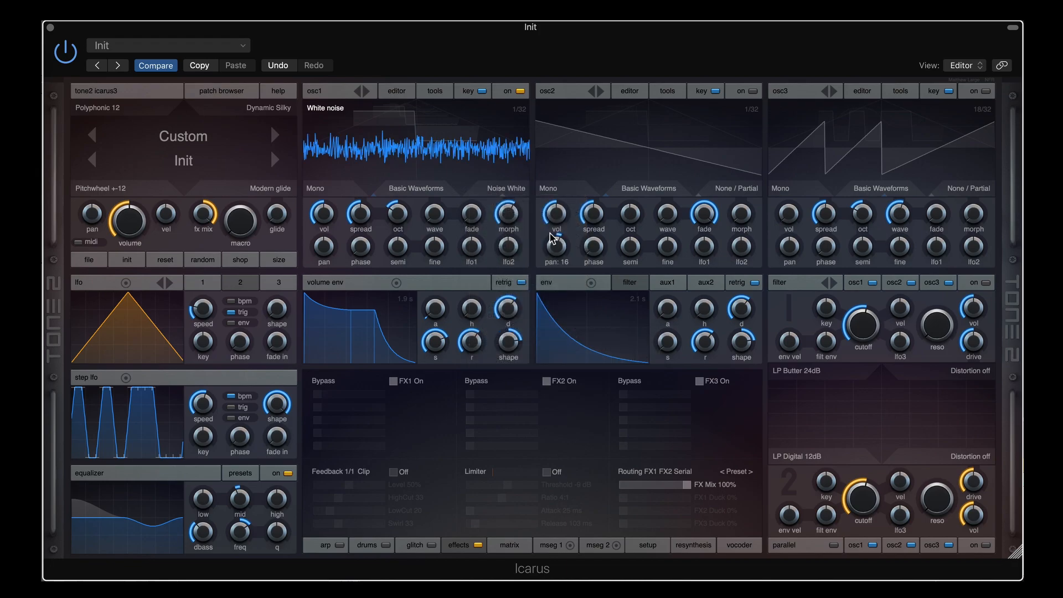
Scroll osc1's waveform type through Stack Organ, Chord 3x and Noise Pink to Noise Tuned
scroll(510, 192, "up", 5)
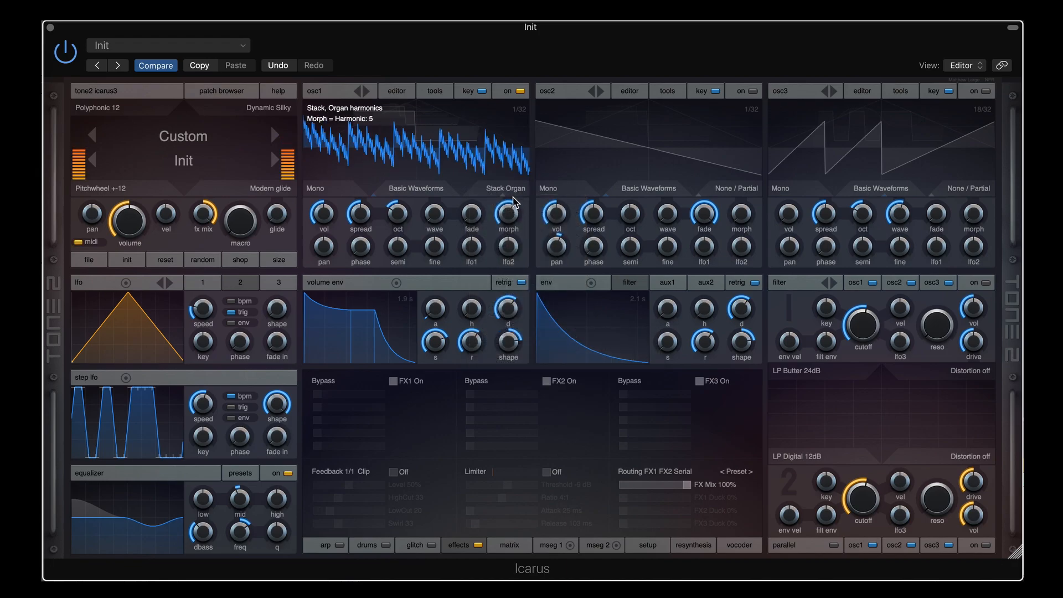
scroll(510, 214, "down", 3)
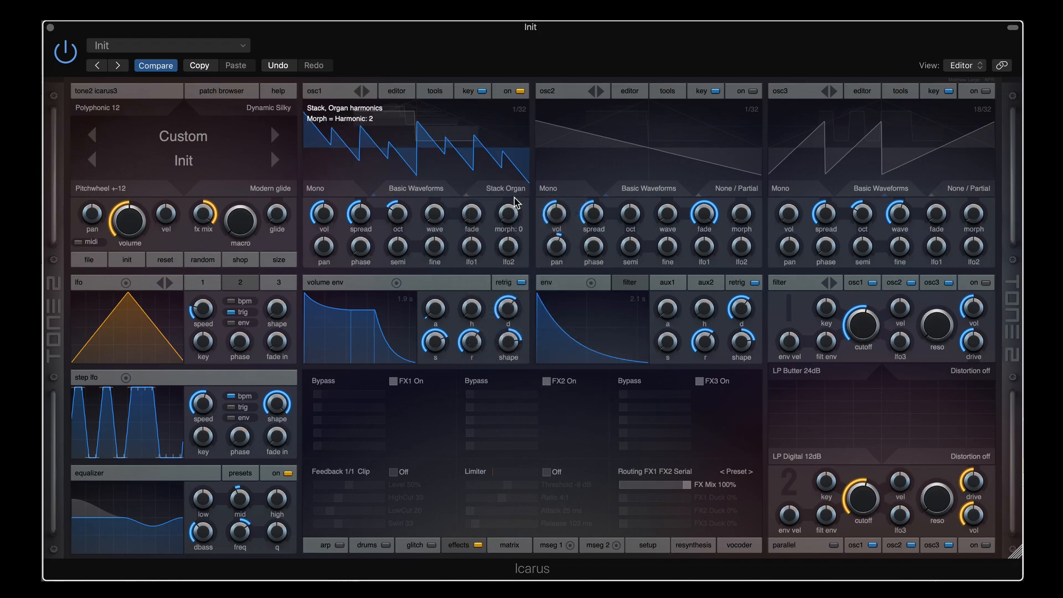
scroll(514, 194, "down", 1)
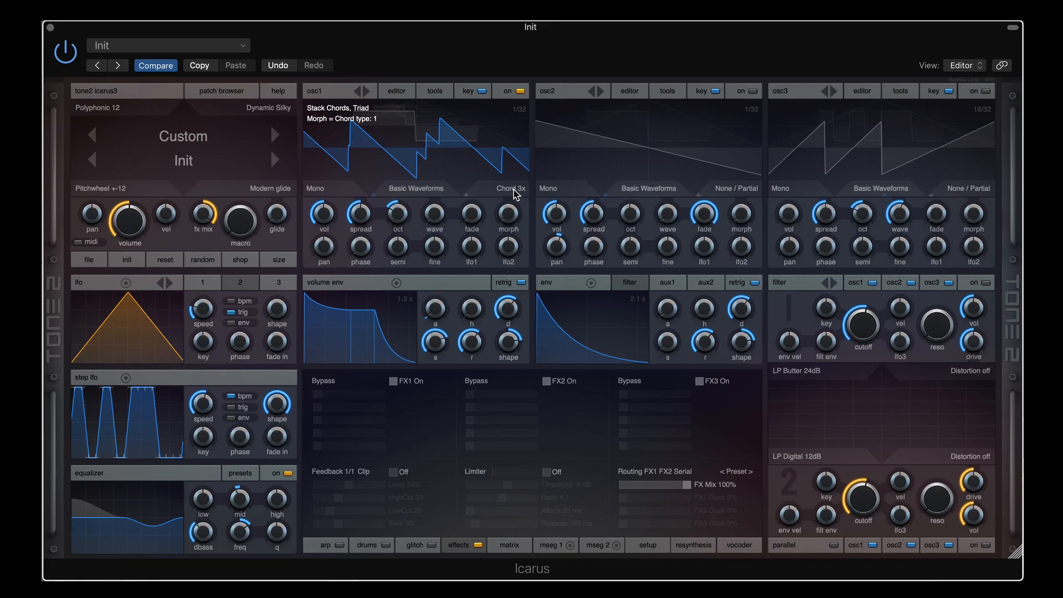
scroll(514, 194, "down", 2)
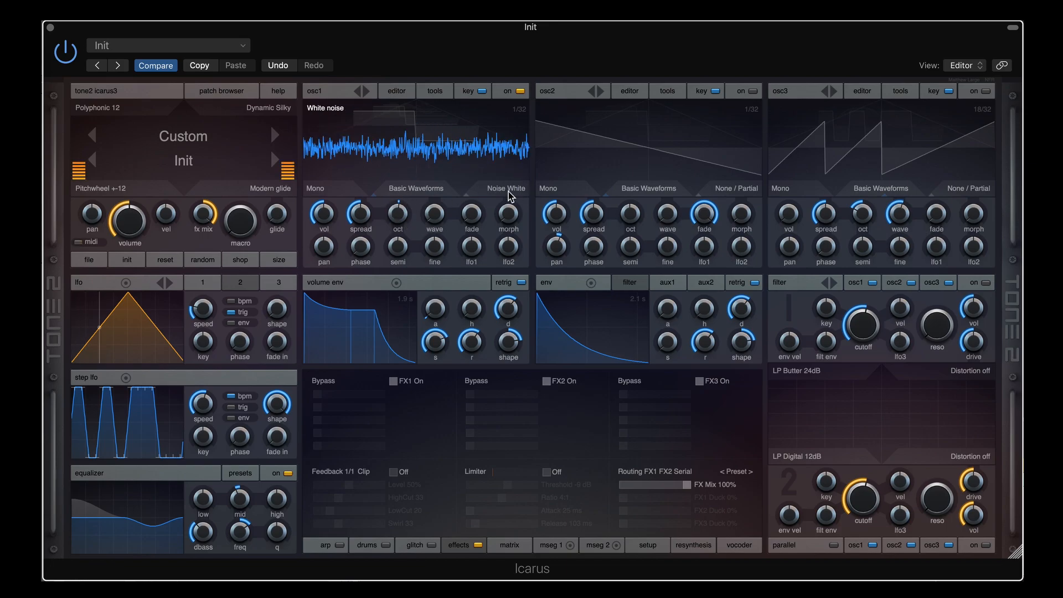
scroll(510, 196, "down", 1)
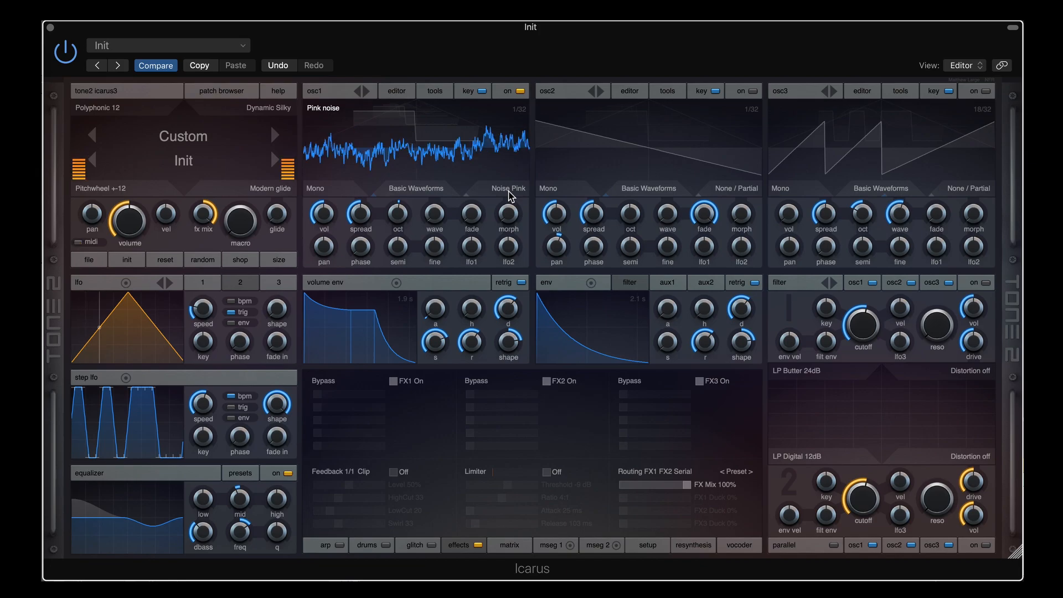
scroll(510, 196, "down", 1)
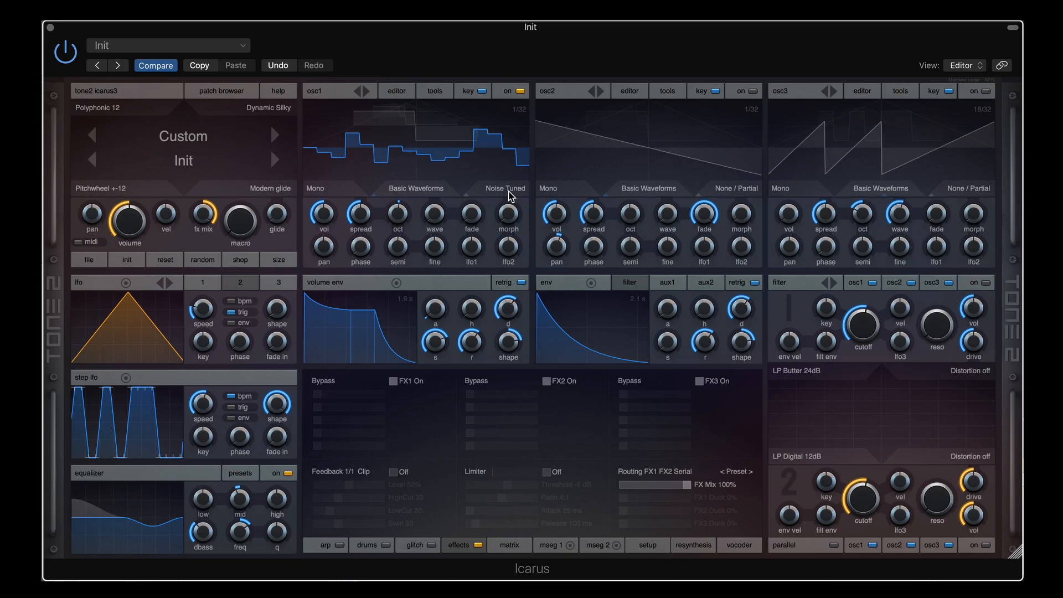
Step osc1's waveform from Noise Tuned to Spirit
left_click(508, 189)
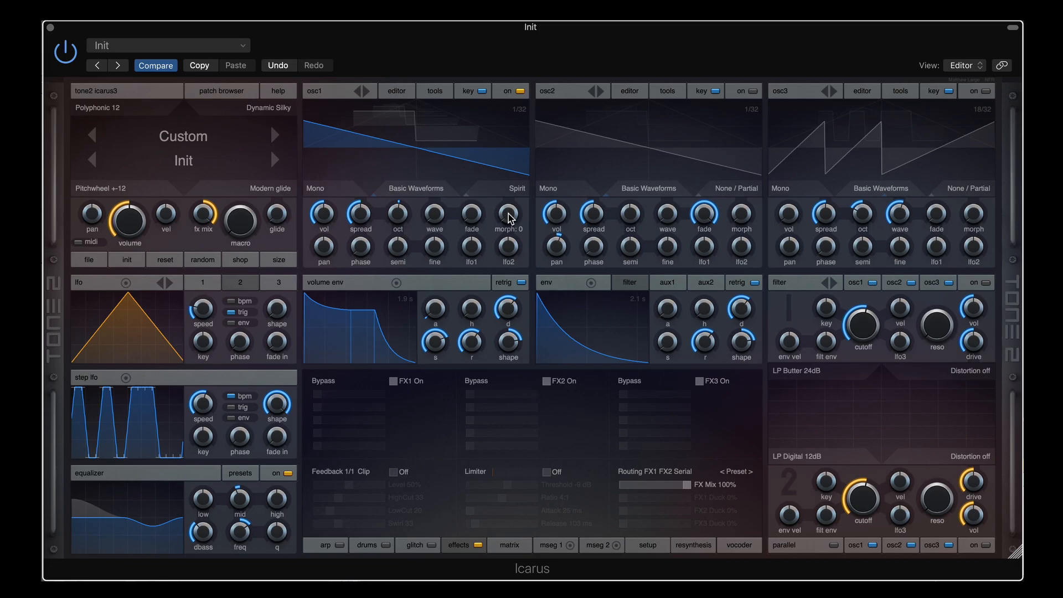
Sweep the Spirit breathiness morph from near zero up to 86, settling around 42
left_click_drag(510, 219, 508, 174)
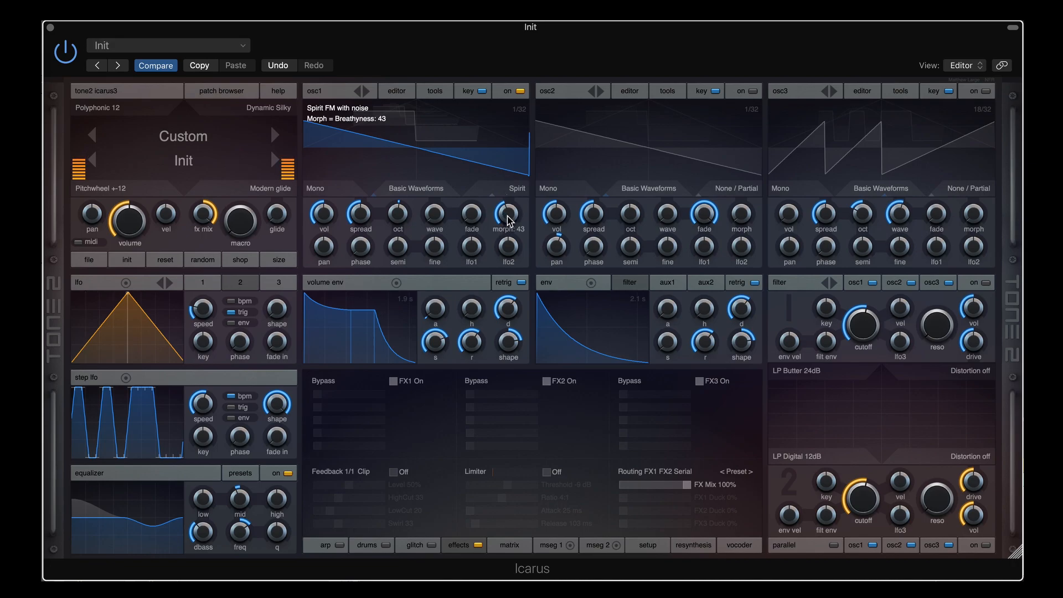
left_click_drag(510, 219, 512, 200)
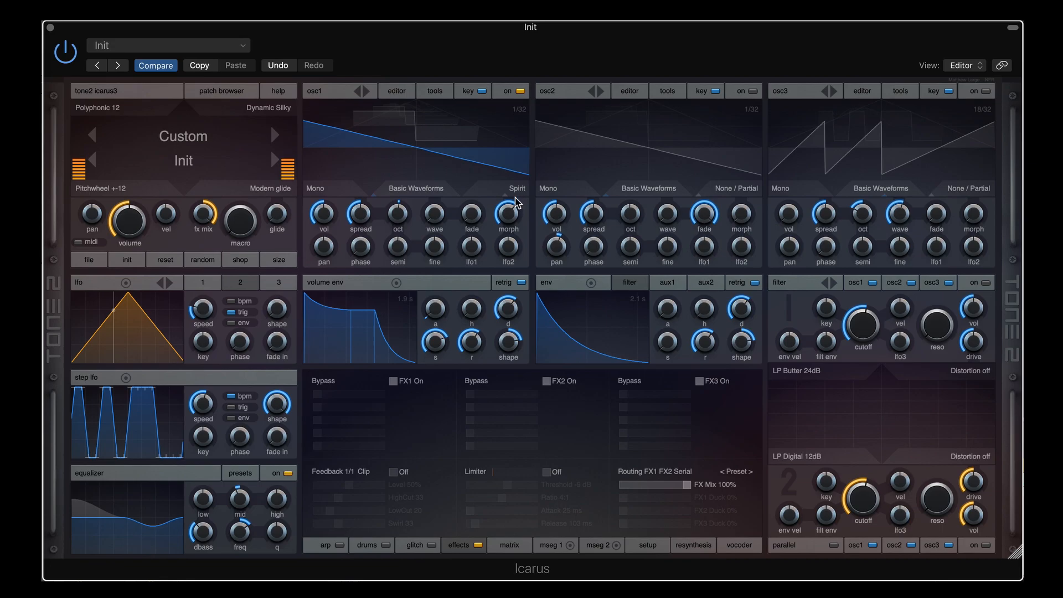
left_click_drag(515, 216, 511, 255)
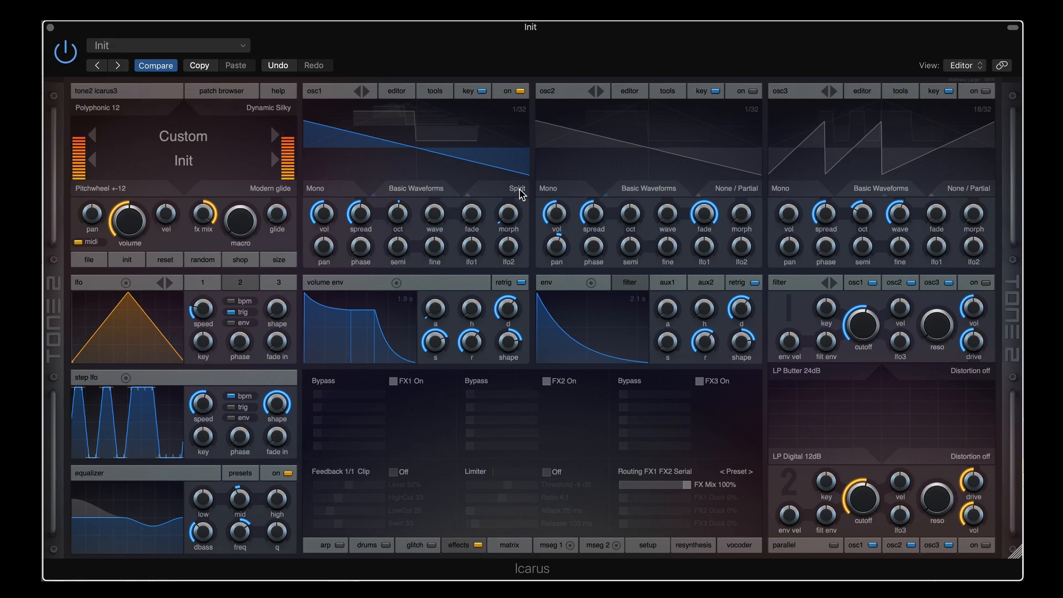
left_click_drag(507, 216, 507, 151)
left_click_drag(507, 208, 507, 204)
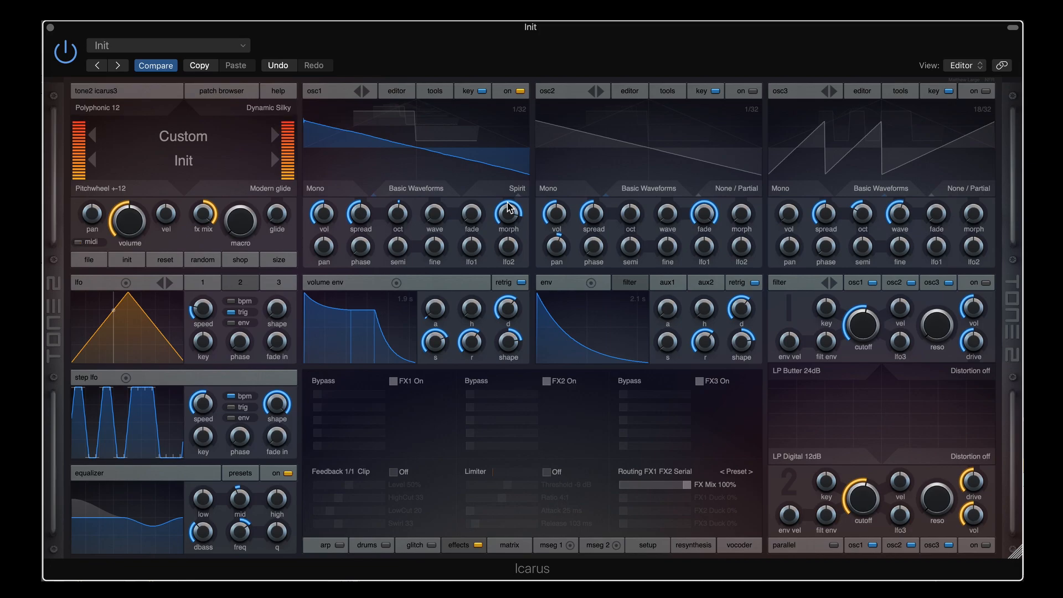
left_click_drag(510, 209, 514, 273)
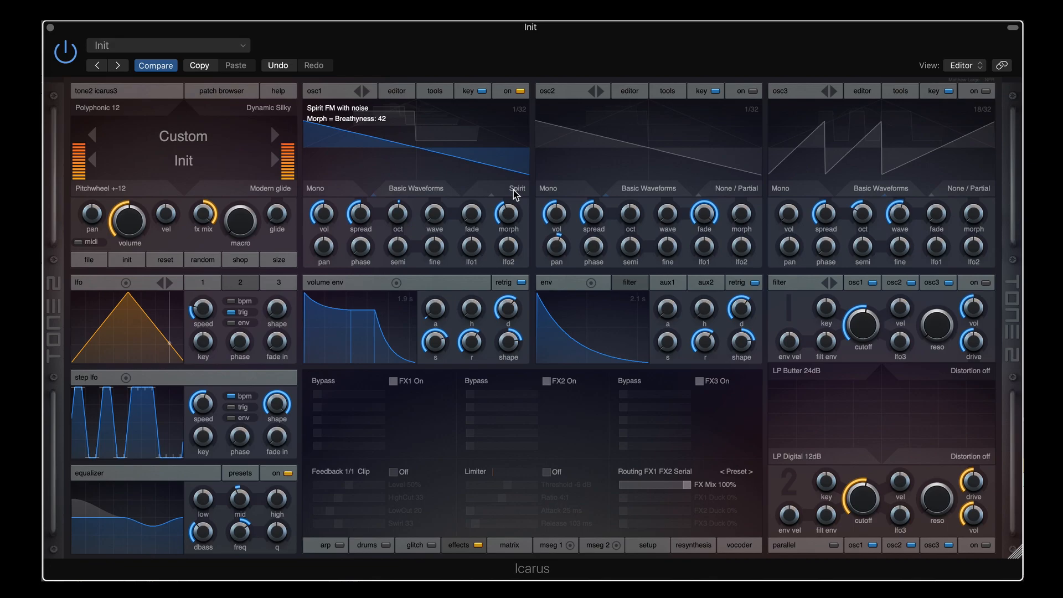
Set osc1's morph mode to Analog and sweep saturation from 89 to 0, ending at 100
scroll(513, 190, "down", 2)
scroll(513, 190, "up", 1)
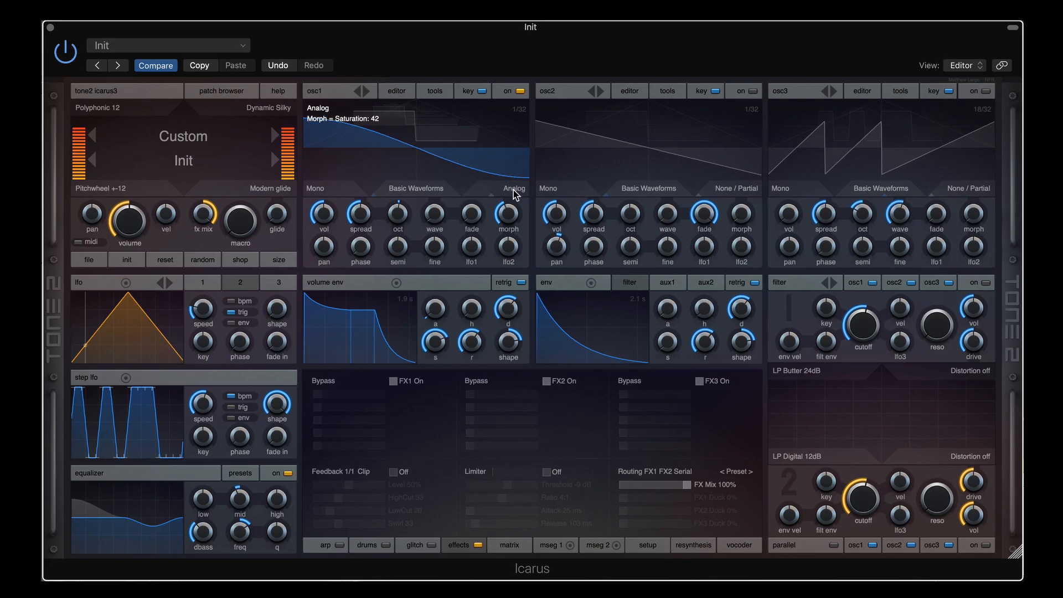
left_click_drag(508, 213, 510, 174)
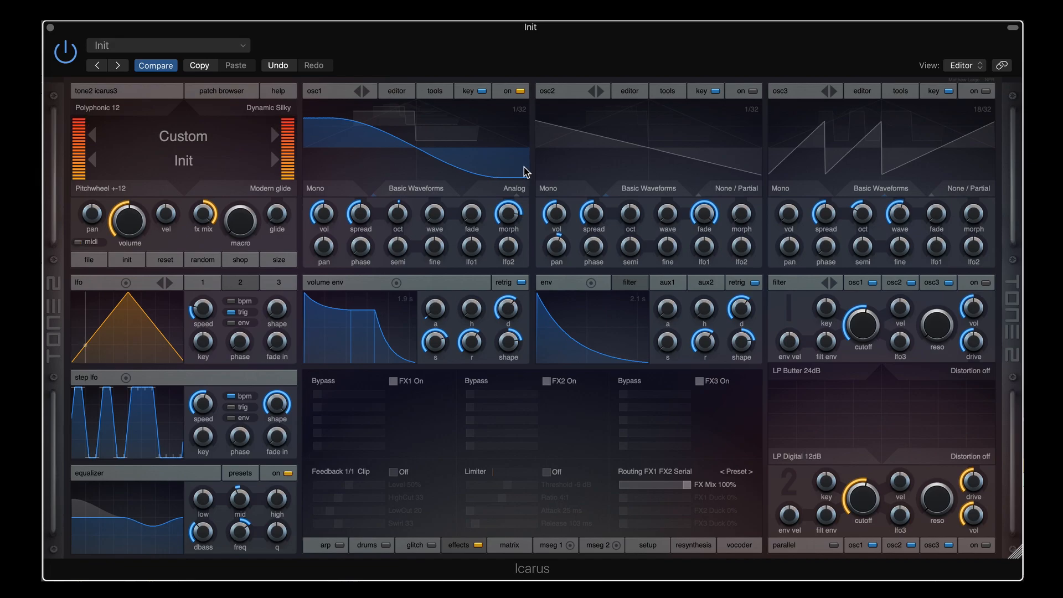
mouse_move(514, 207)
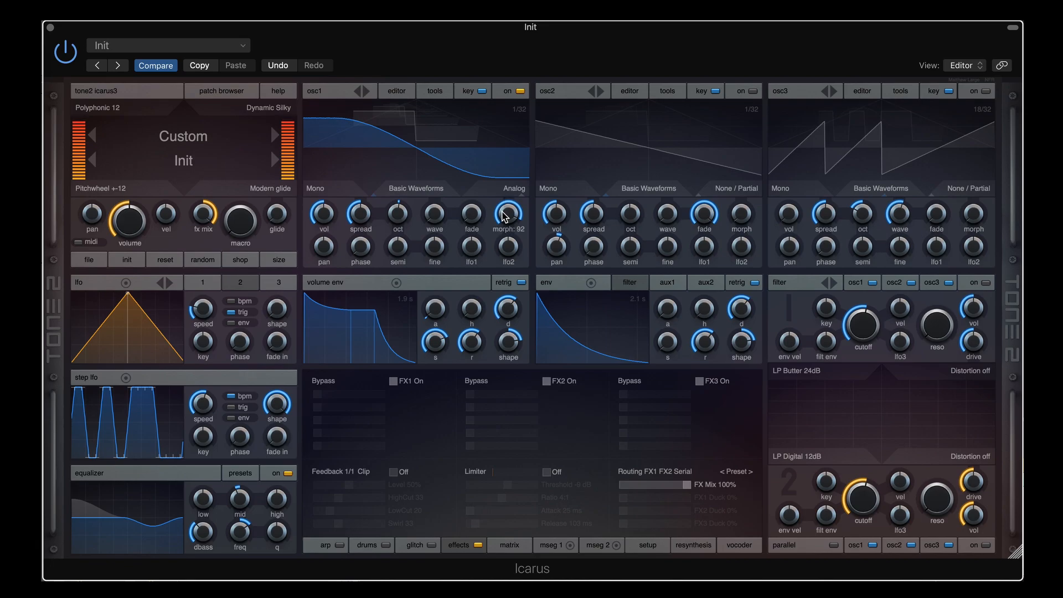
left_click_drag(504, 211, 501, 369)
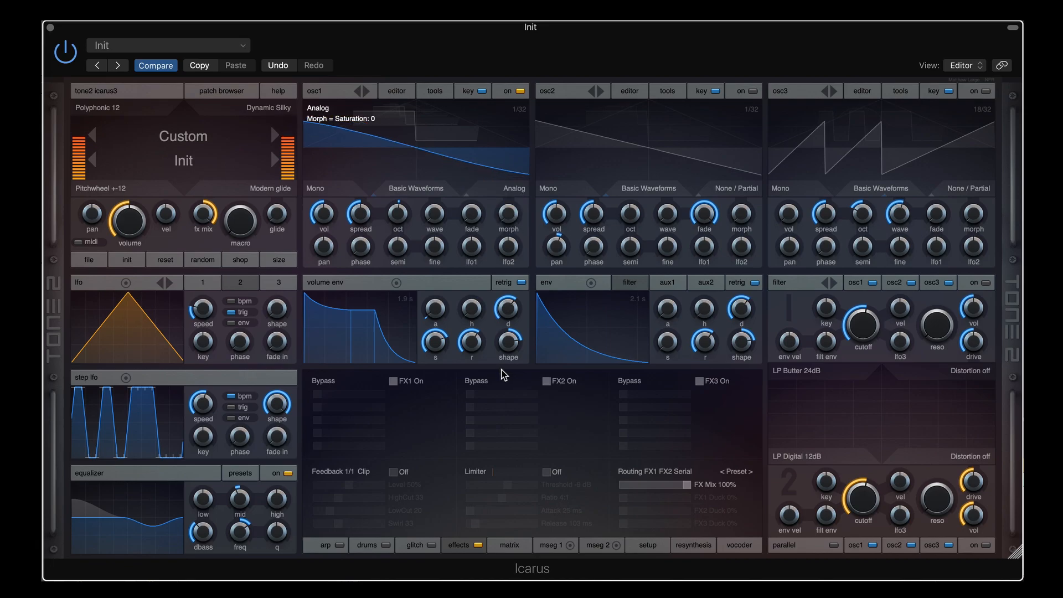
left_click_drag(508, 218, 516, 94)
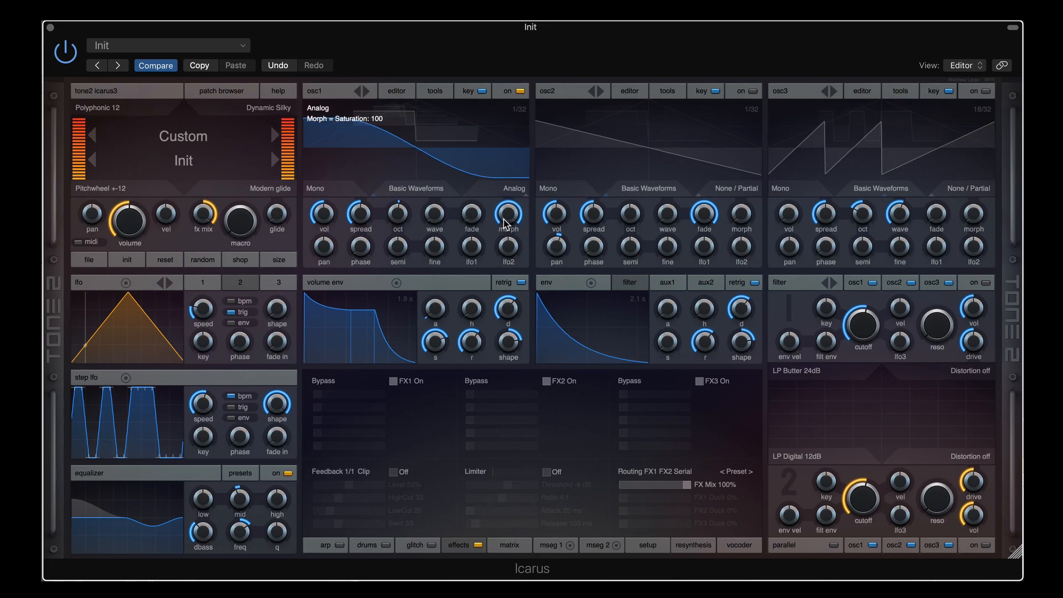
Step osc1's morph mode from Analog past Aliasing to Downsampling
left_click(513, 189)
left_click(513, 189)
left_click(513, 188)
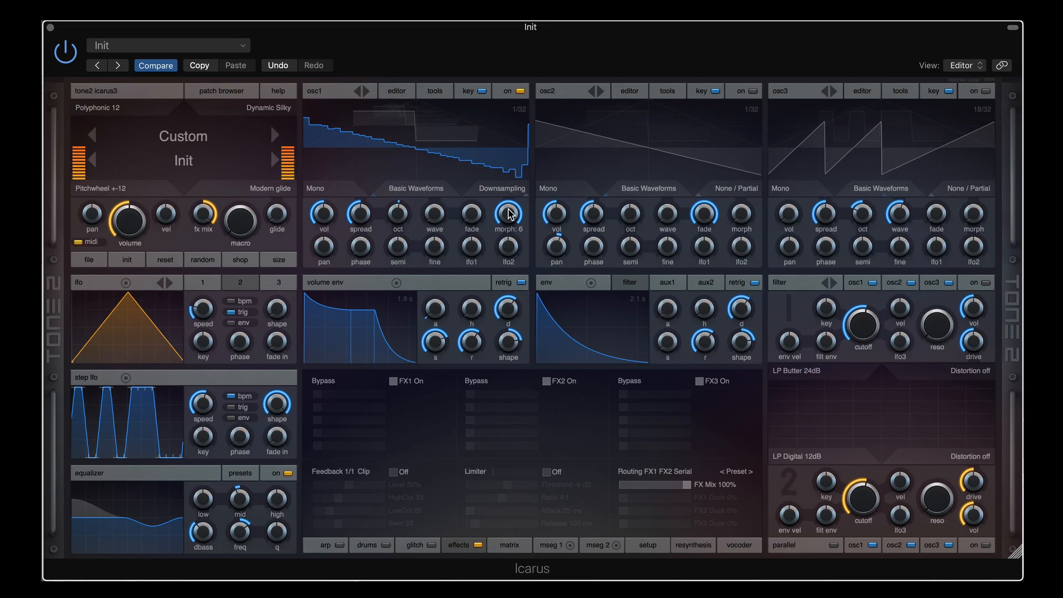
Adjust the Downsampling samplerate between 6 and 5 kHz, ending near 5 kHz
mouse_move(507, 225)
left_click_drag(505, 223, 501, 244)
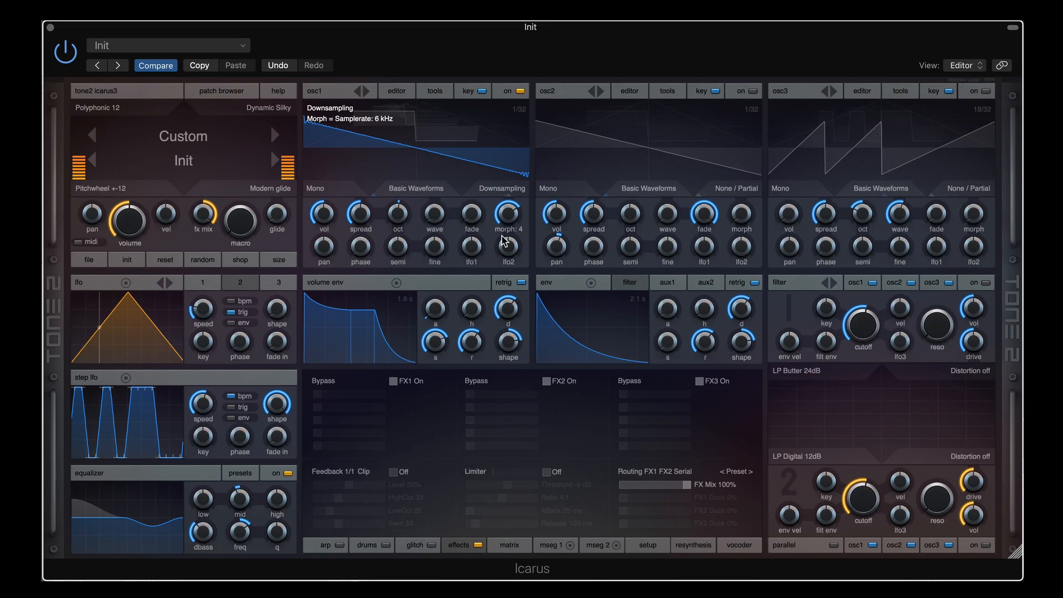
left_click_drag(503, 241, 503, 232)
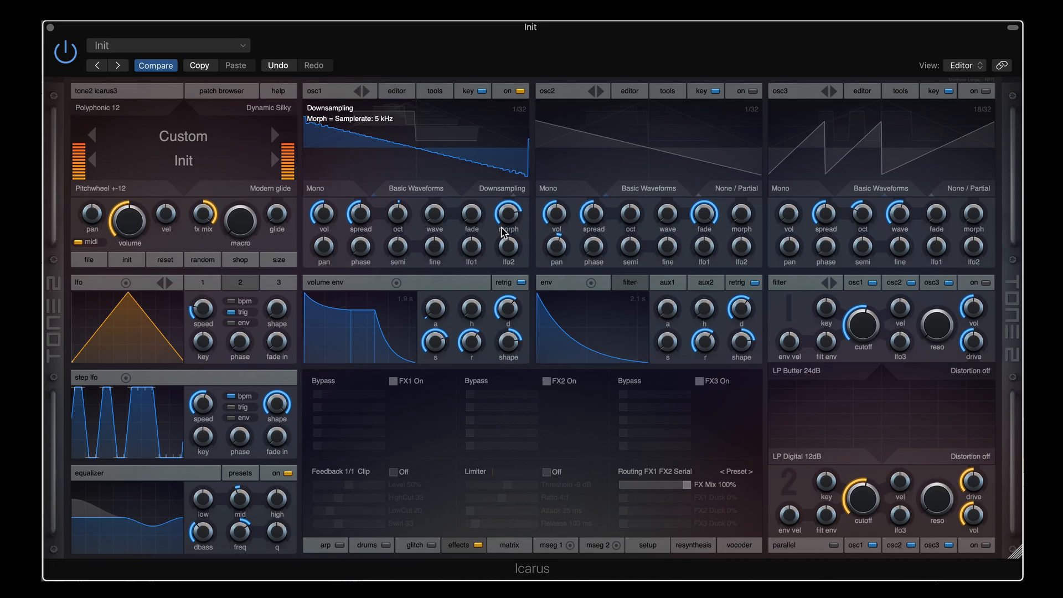
mouse_move(504, 215)
left_mouse_down()
mouse_move(505, 226)
mouse_move(505, 216)
left_mouse_up()
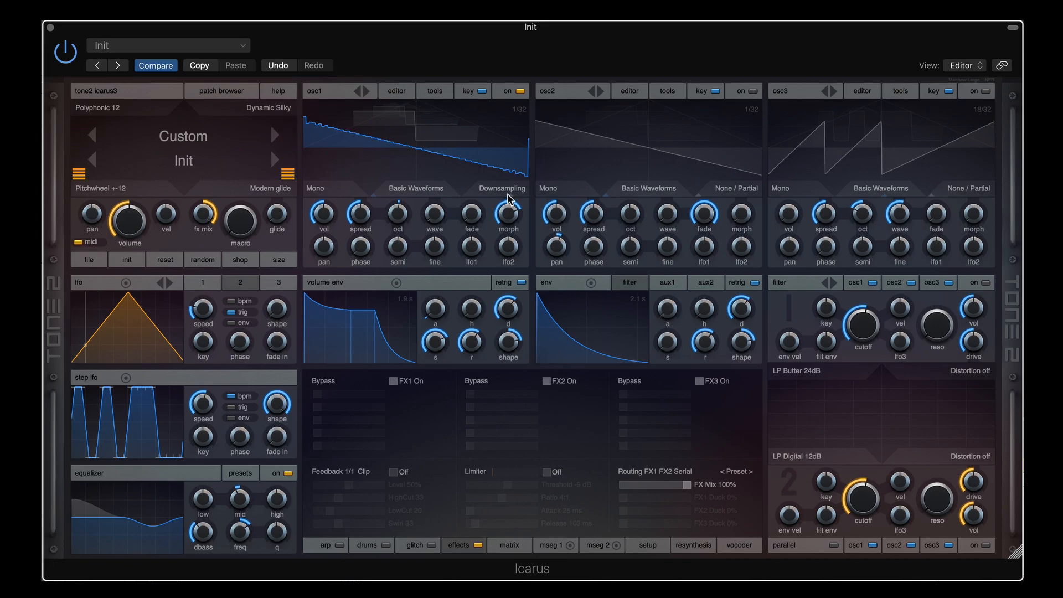
left_click_drag(510, 216, 506, 194)
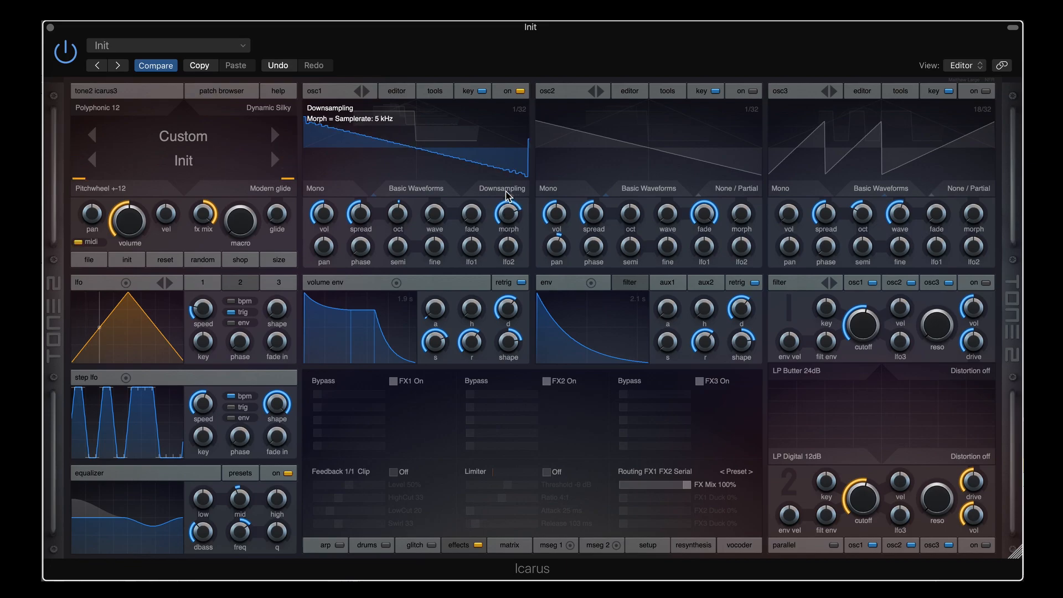
Switch osc1 to Aliasing and try samplerates of 6, 30 and 15 kHz
left_click(506, 193)
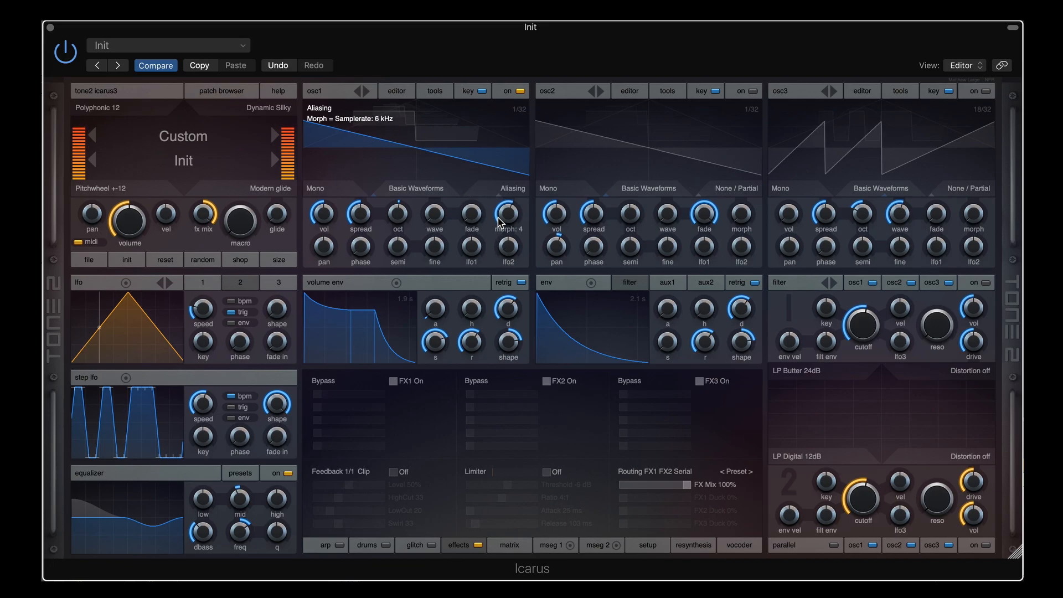
left_click_drag(499, 212, 500, 203)
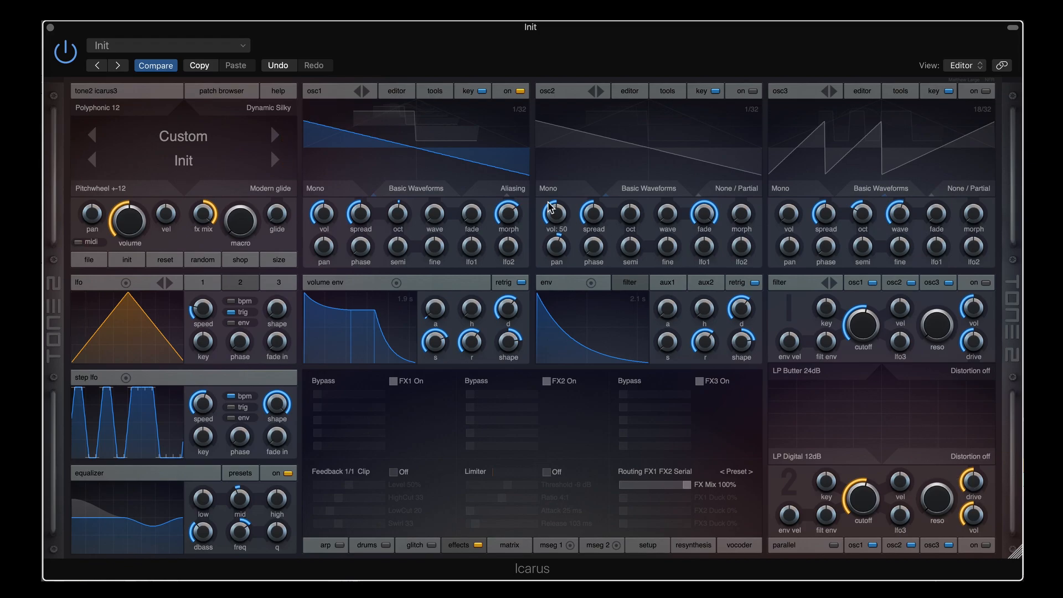
left_click_drag(508, 214, 507, 267)
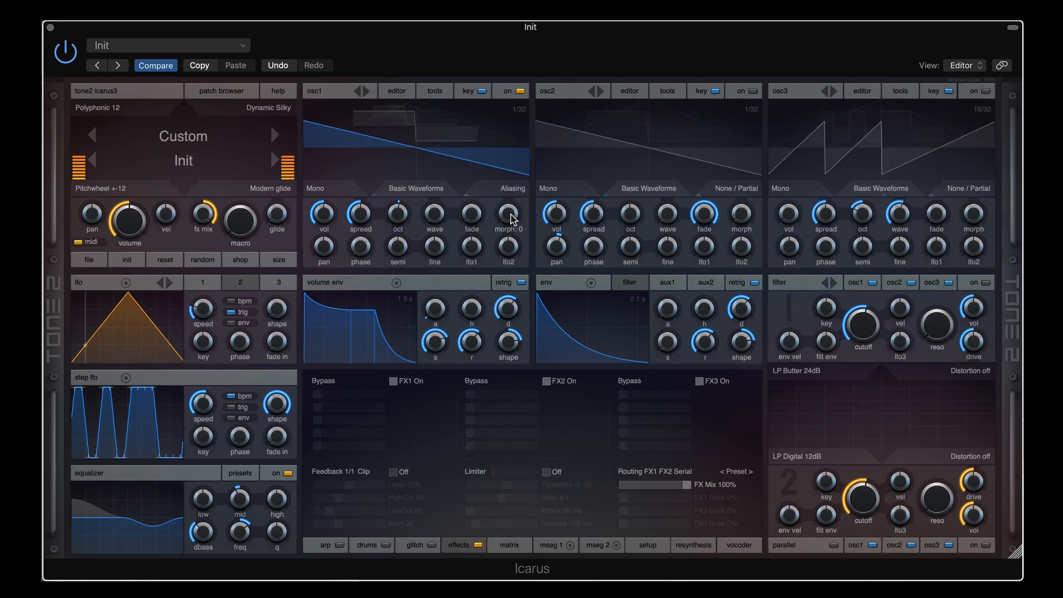
left_click_drag(512, 220, 506, 197)
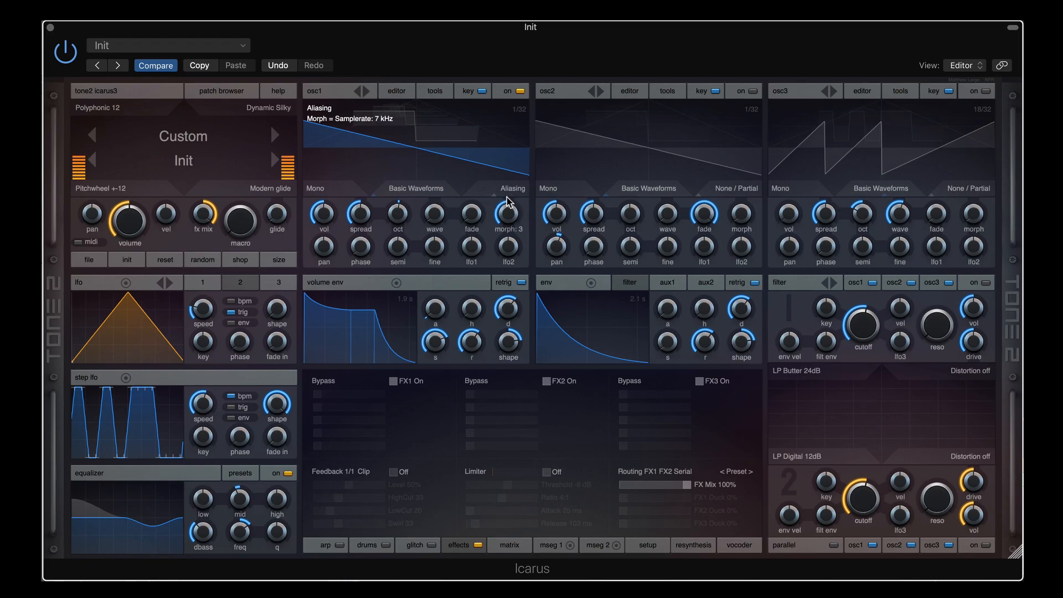
Turn osc2 off and set osc1's aliasing samplerate to 10 kHz
left_click_drag(593, 247, 591, 242)
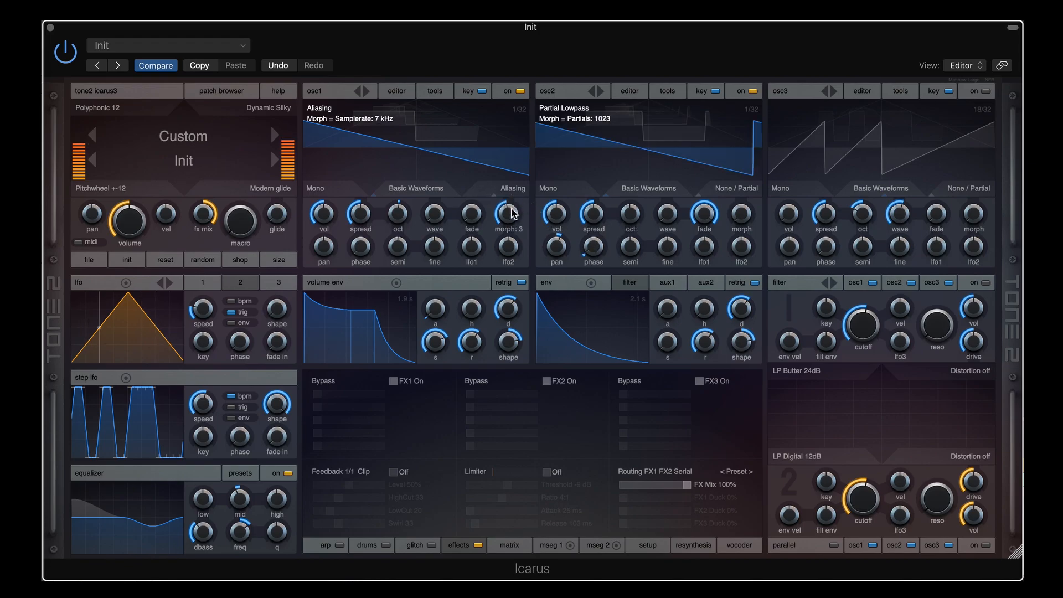
left_click(750, 92)
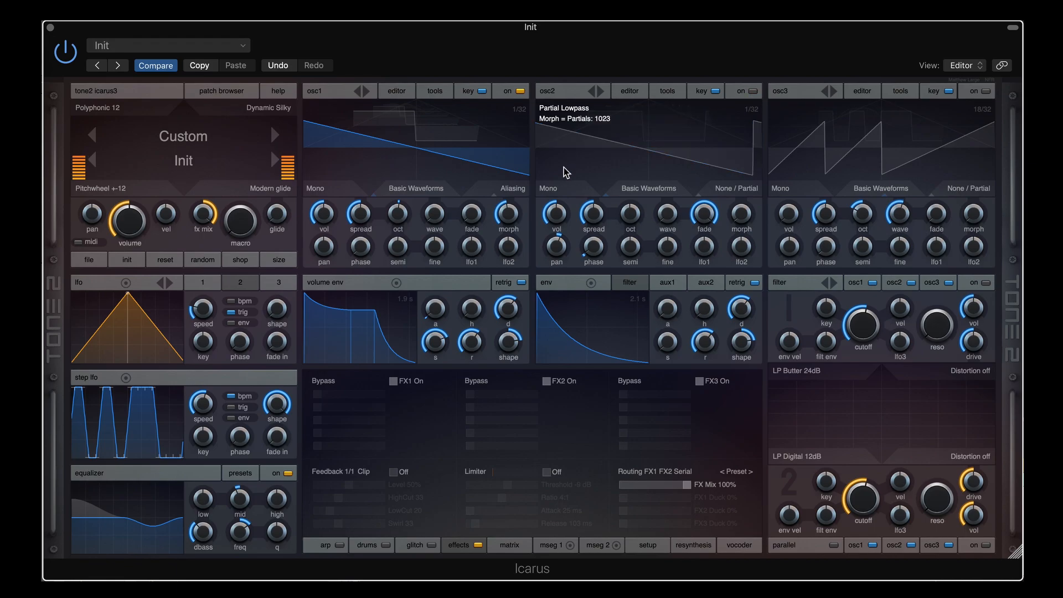
mouse_move(507, 214)
left_mouse_down()
mouse_move(500, 252)
mouse_move(501, 228)
left_mouse_up()
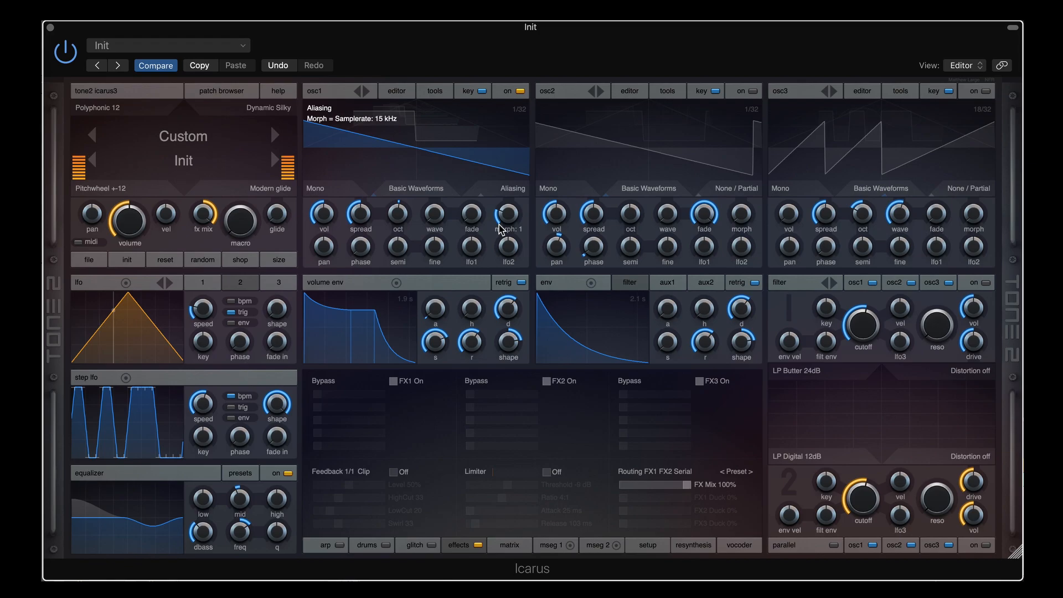
left_click_drag(500, 227, 507, 161)
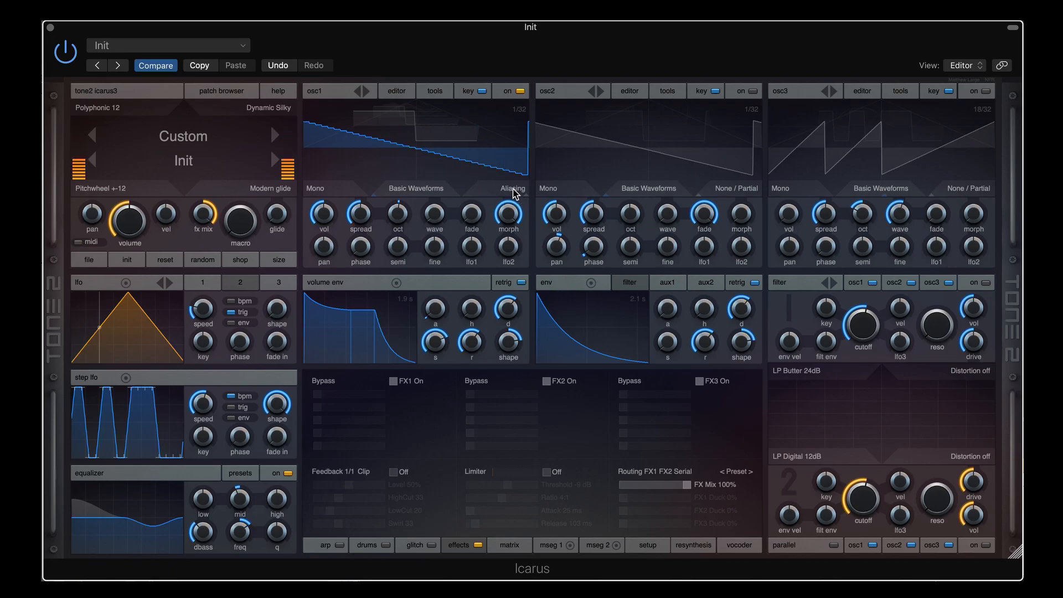
Browse osc1's morph mode list twice without changing it, keeping Aliasing
scroll(513, 189, "down", 1)
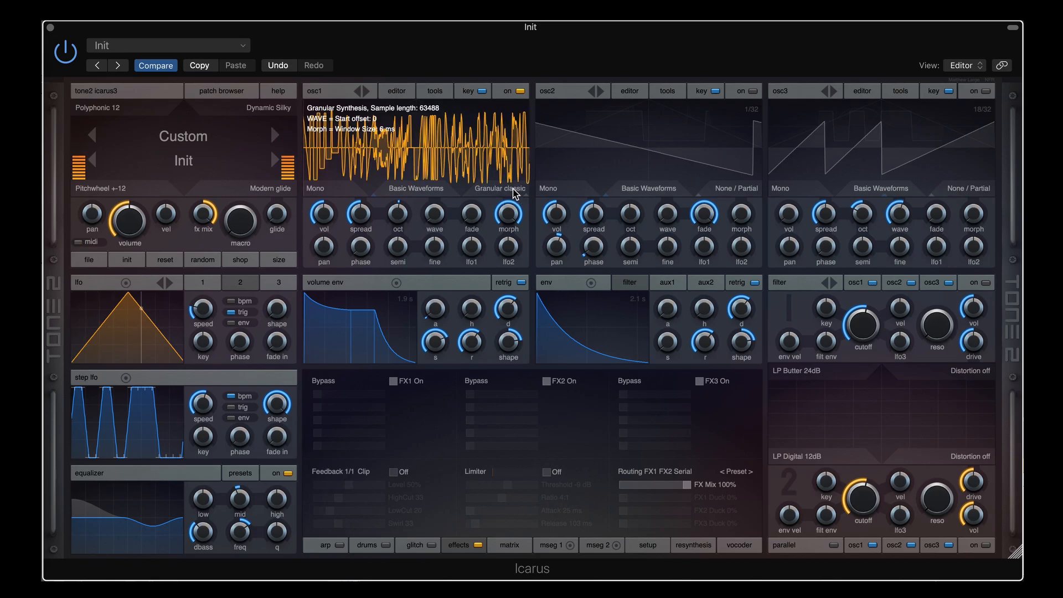
scroll(513, 189, "down", 1)
scroll(513, 189, "up", 2)
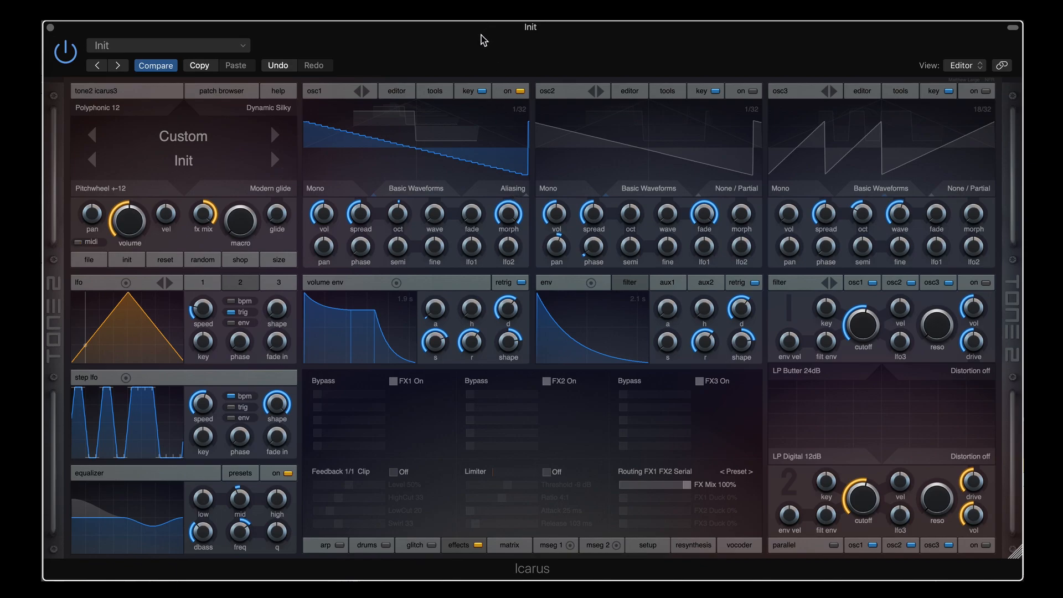
left_click(510, 190)
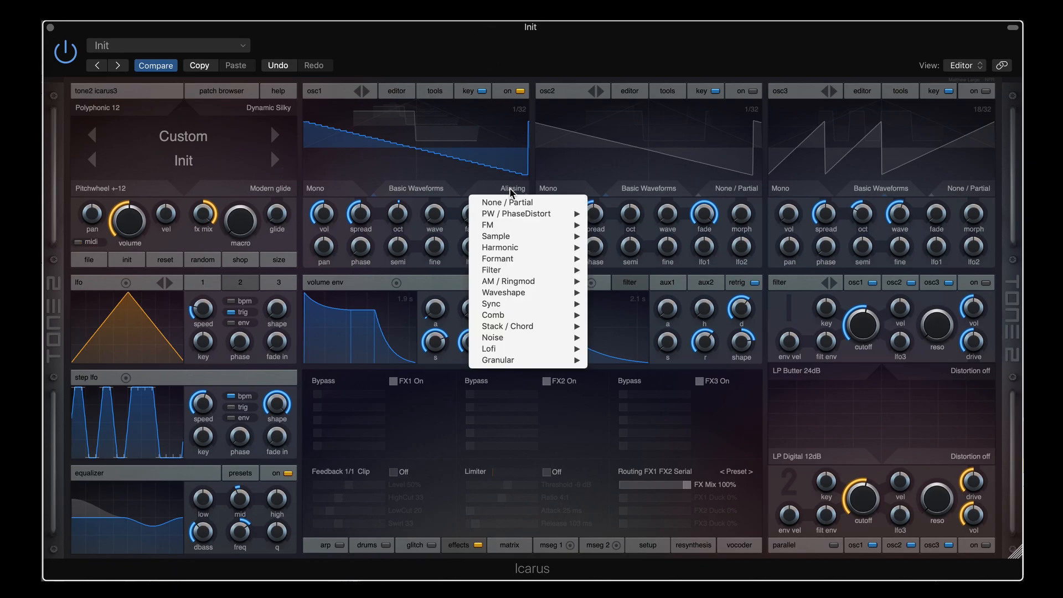
mouse_move(520, 353)
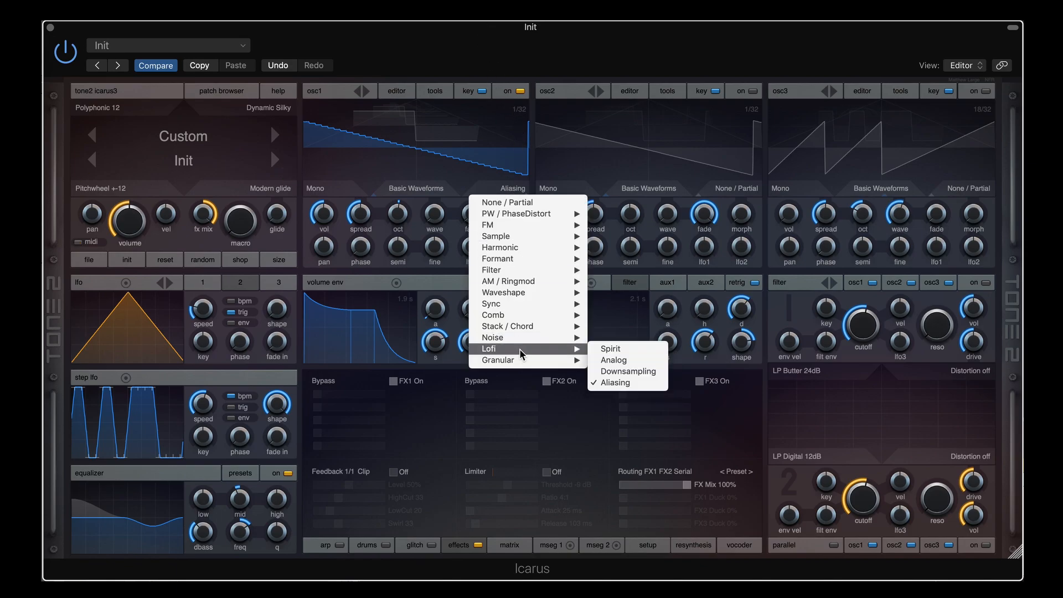
left_click(613, 47)
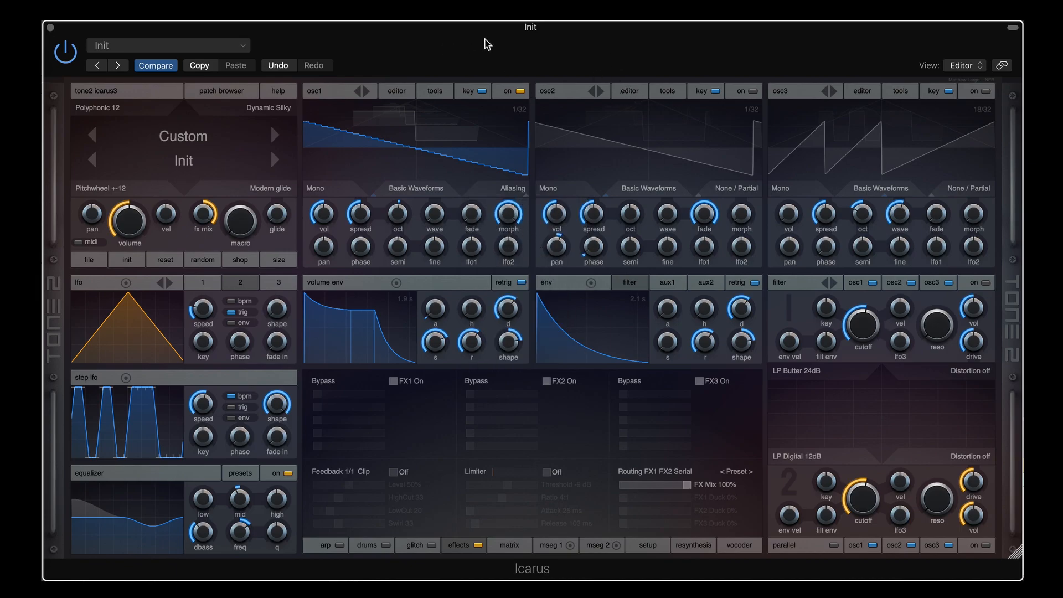
left_click(515, 188)
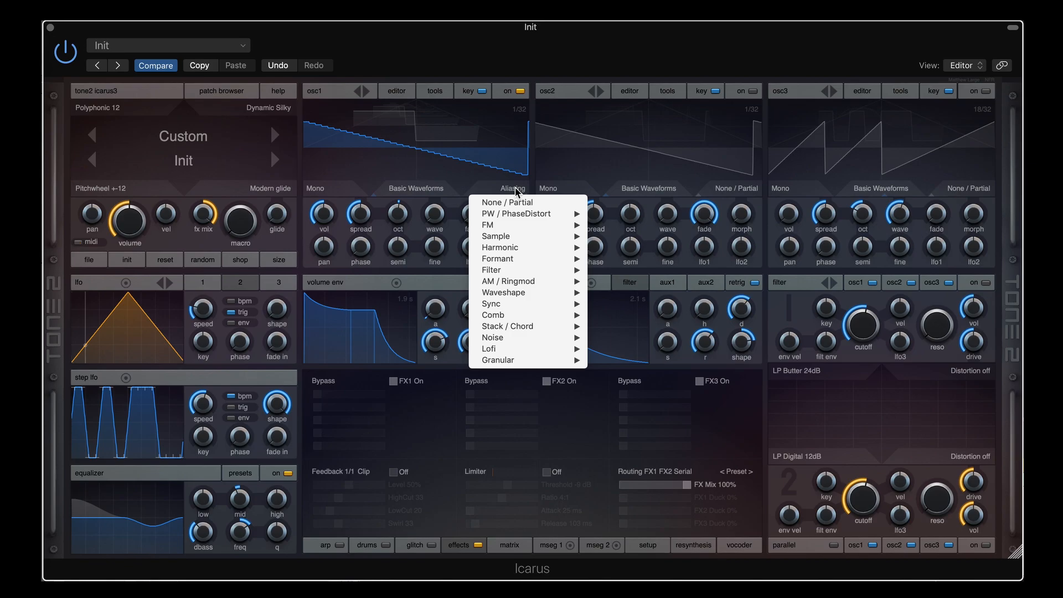
left_click(550, 67)
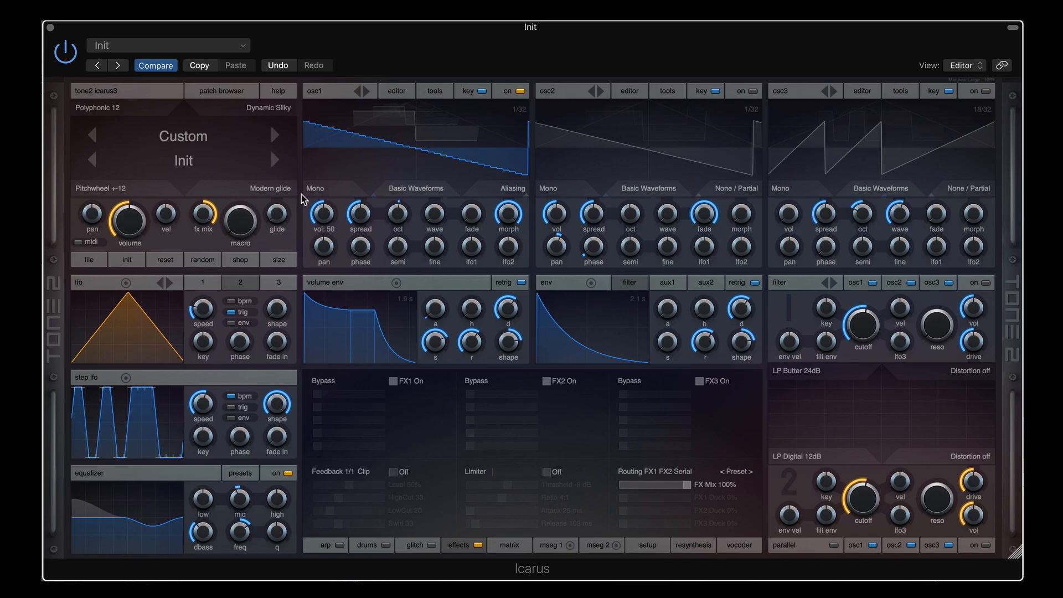
Scroll osc1's morph mode to None / Partial for a plain sine
mouse_move(502, 211)
scroll(509, 190, "down", 6)
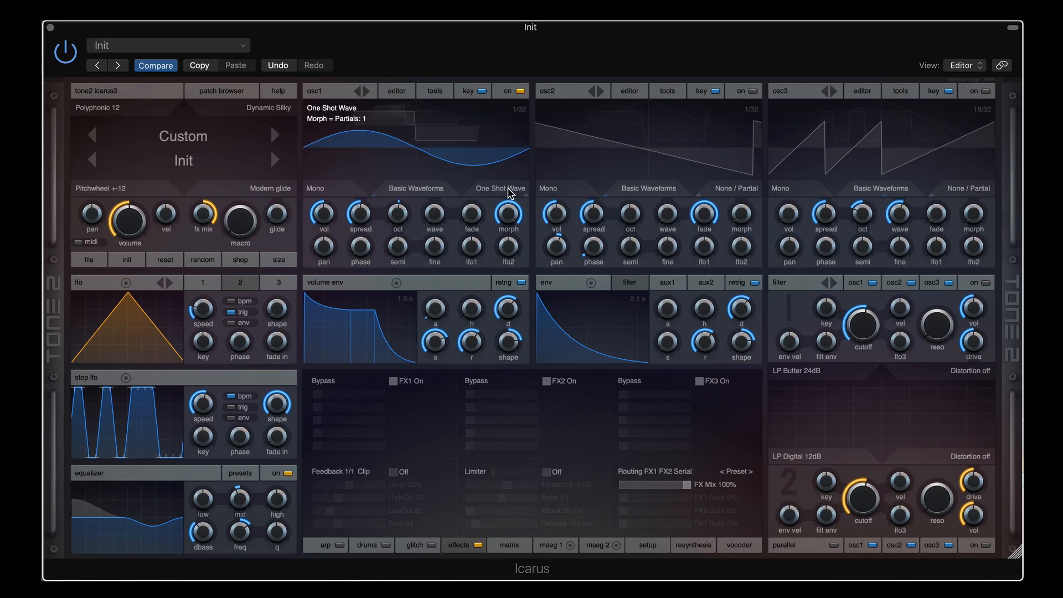
scroll(509, 192, "down", 2)
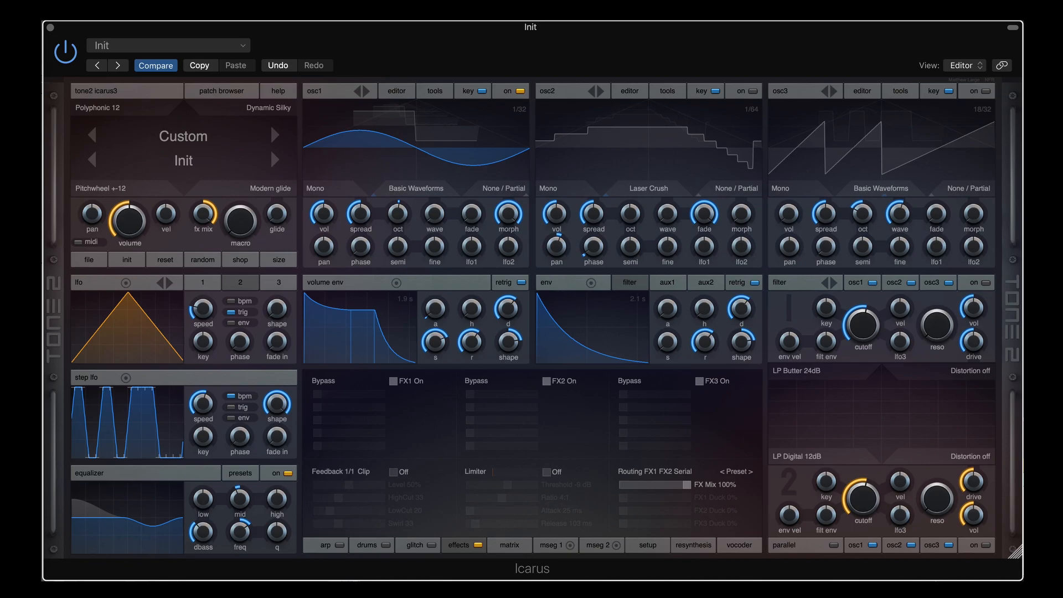
Morph osc1's sine into a ramp wave, leaving the unison mode on Mono
left_click(327, 192)
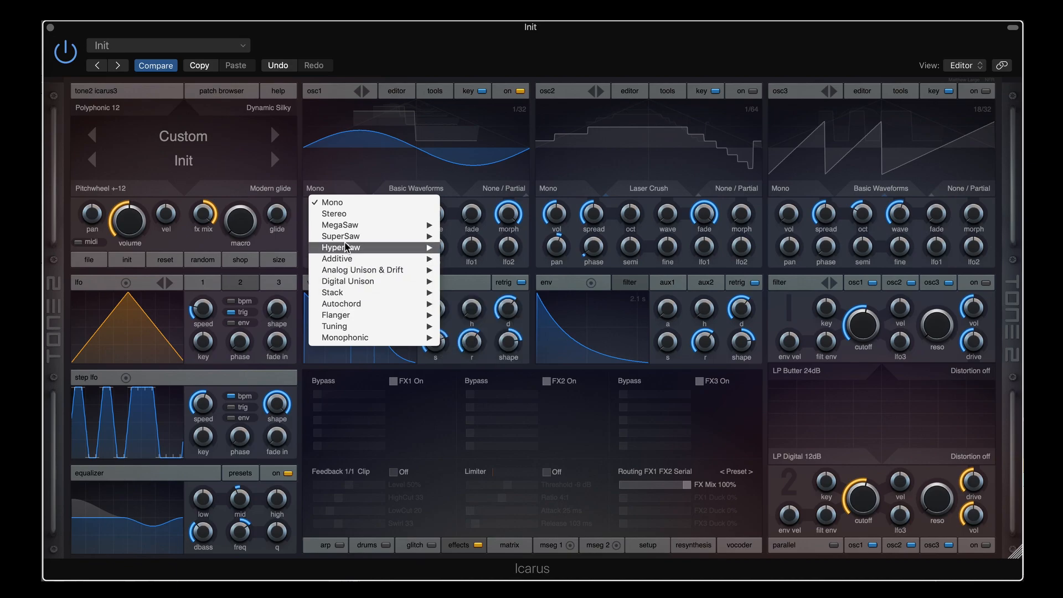
mouse_move(355, 319)
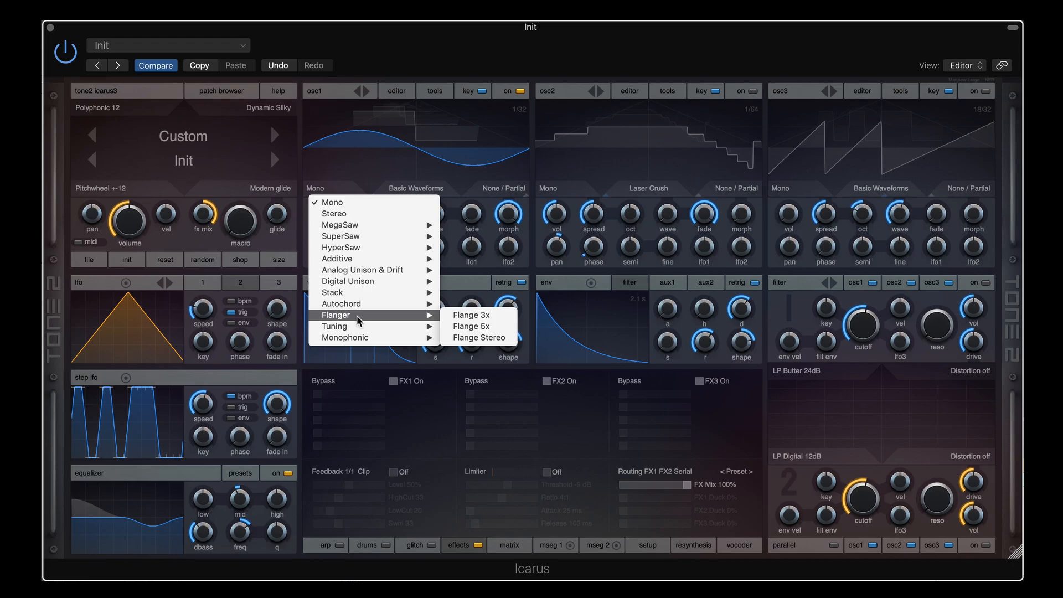
left_click(382, 42)
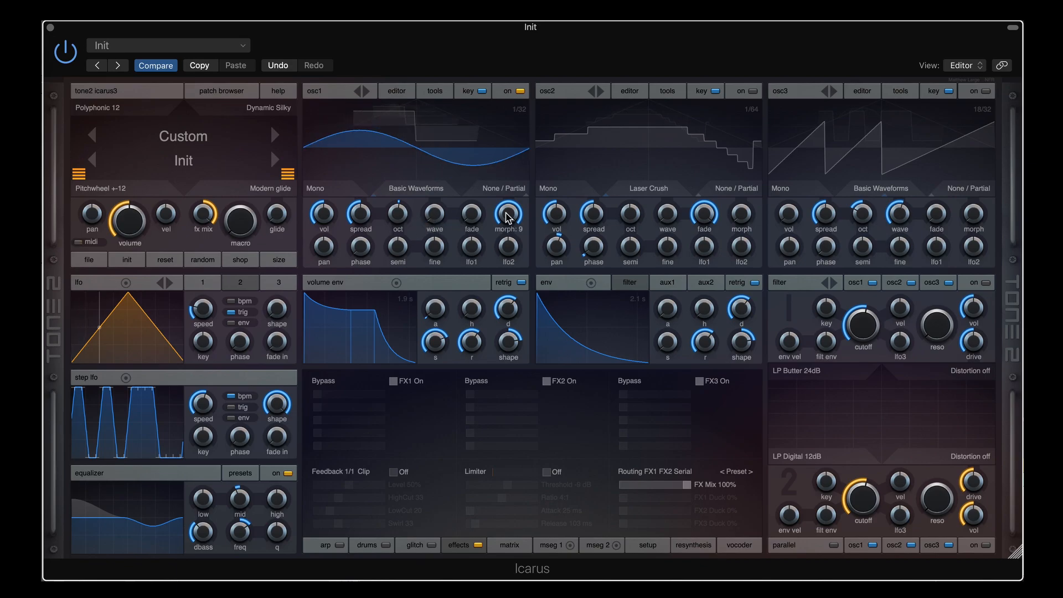
left_click_drag(505, 216, 500, 408)
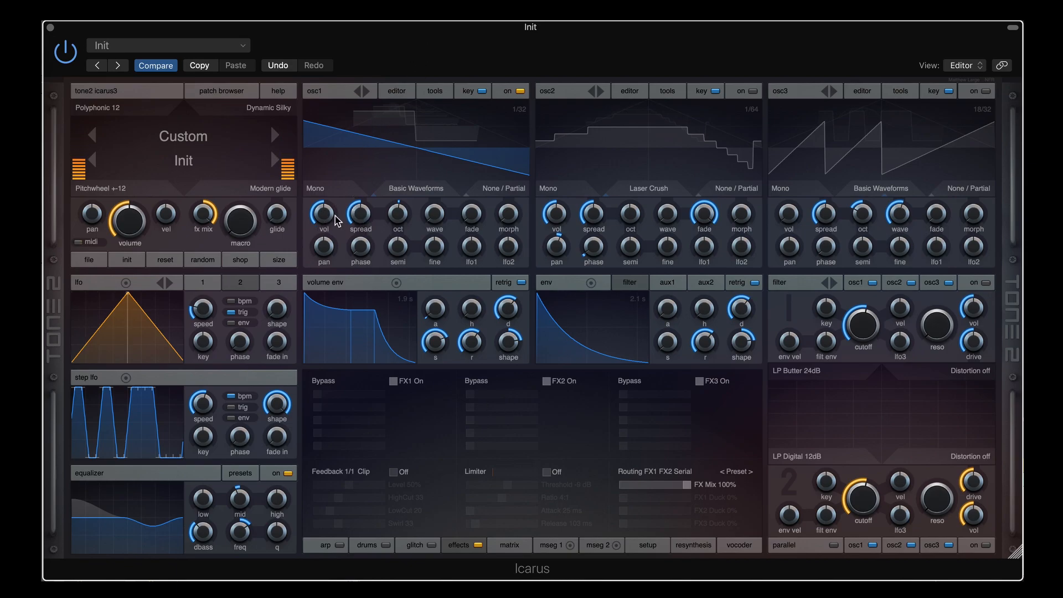
Switch osc1 to Stereo unison with a spread detune of about 23
left_click(324, 189)
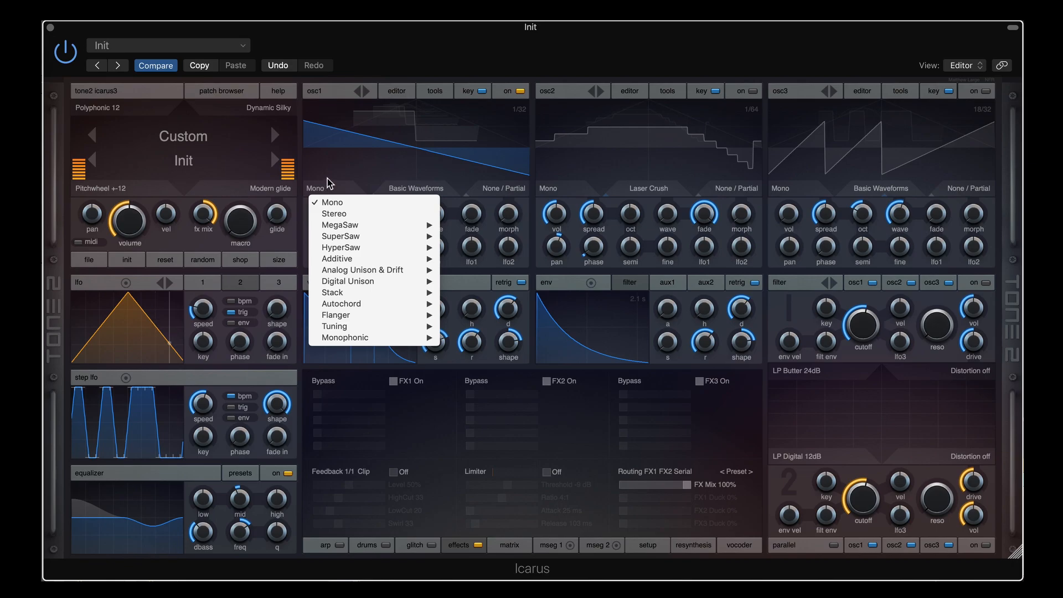
left_click(327, 178)
left_click_drag(359, 221, 354, 169)
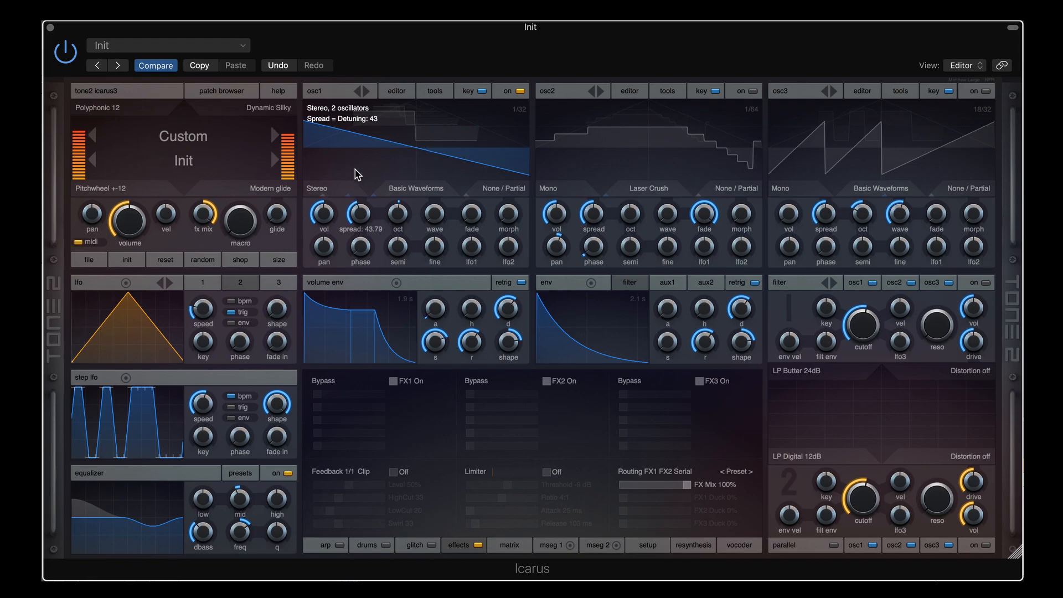
left_click_drag(354, 170, 351, 283)
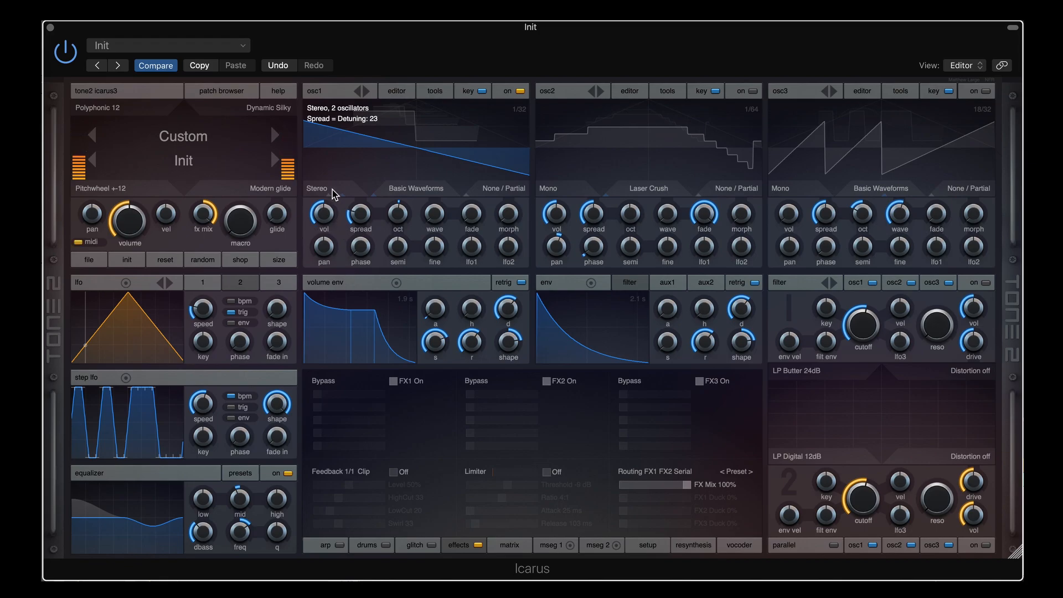
Switch osc1's unison mode from Stereo to MegaSaw 3
left_click(333, 190)
mouse_move(357, 226)
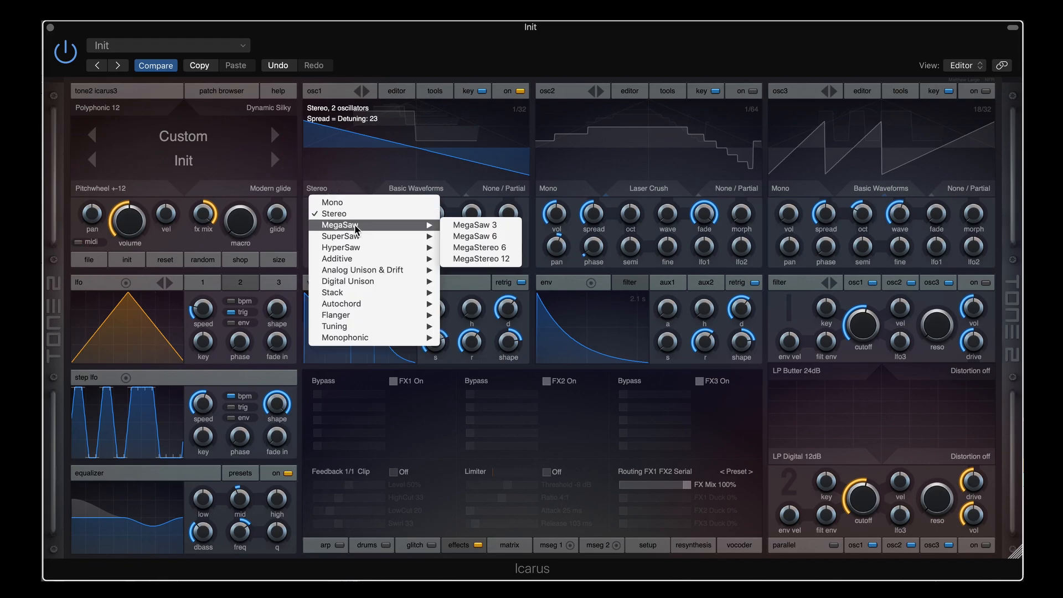
left_click(466, 225)
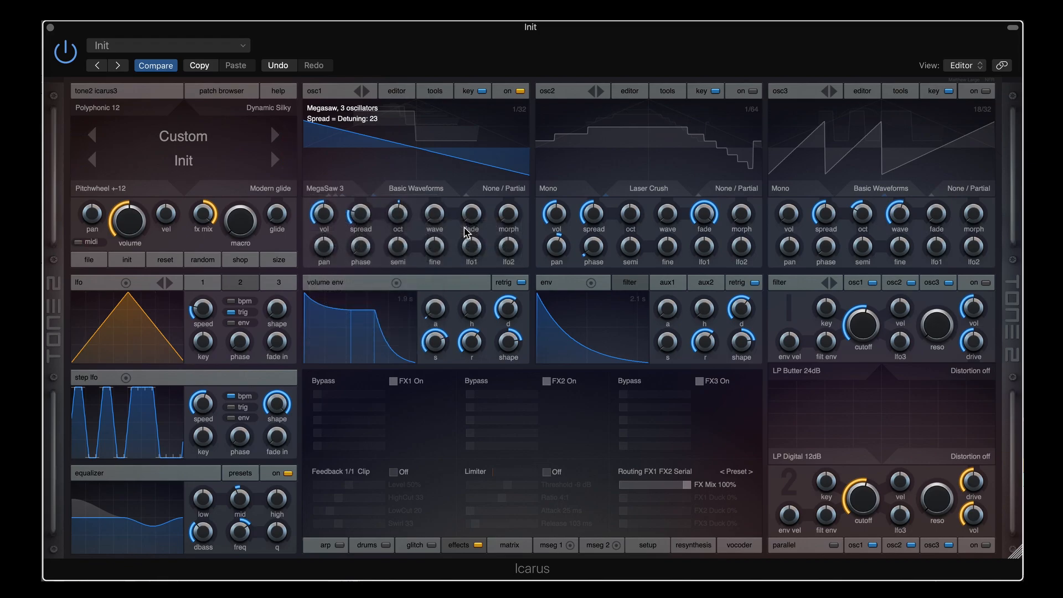
left_click(335, 192)
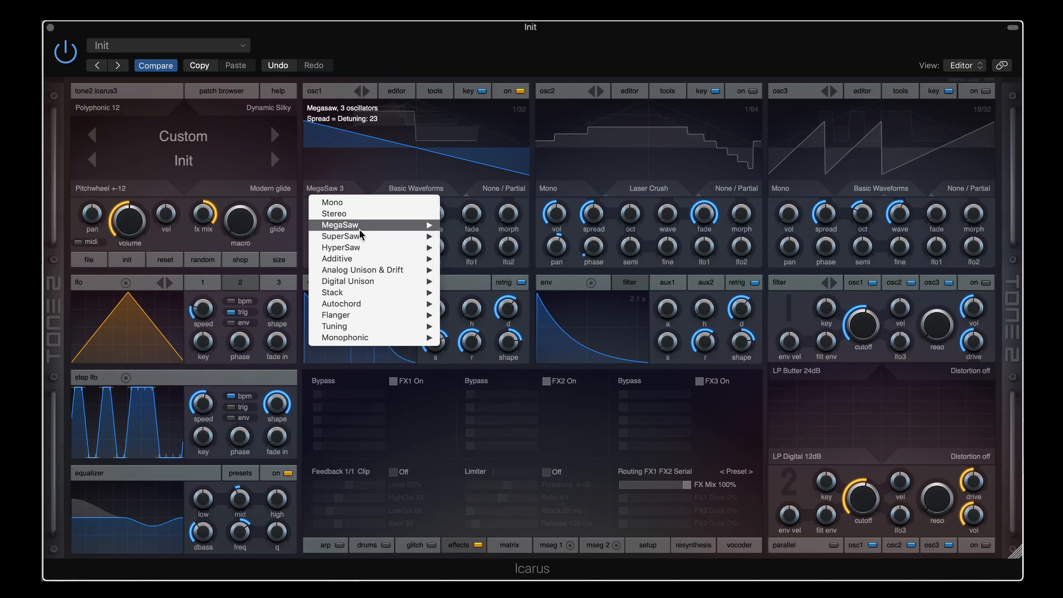
mouse_move(361, 227)
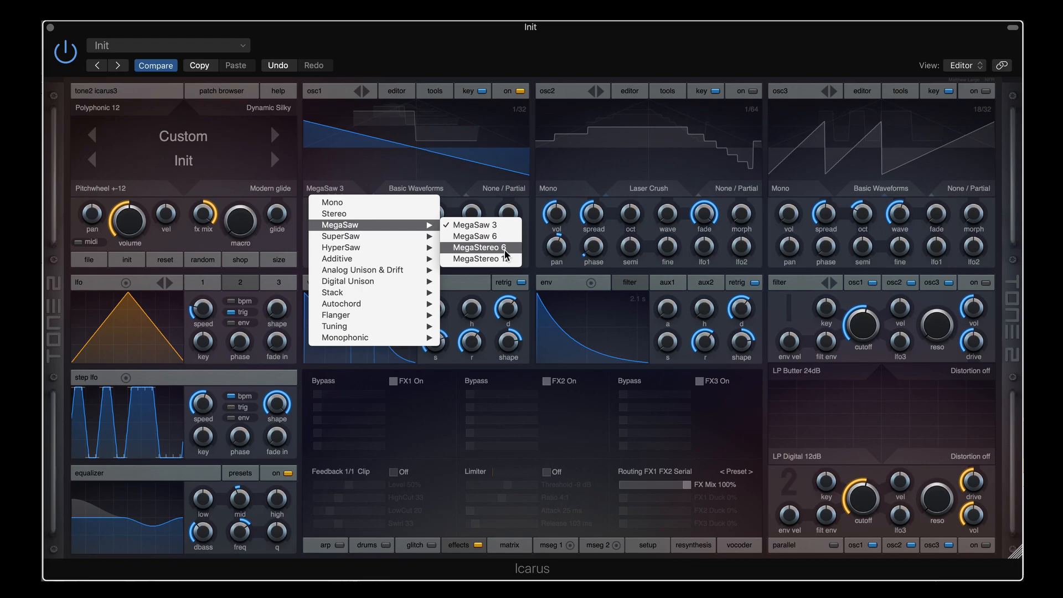
left_click(479, 225)
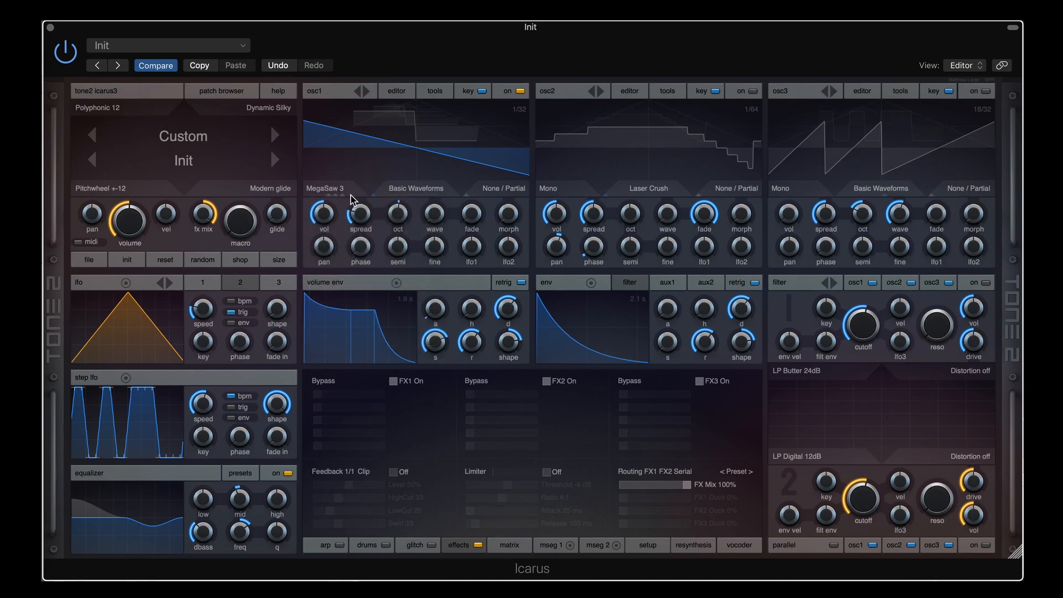
Sweep osc1's MegaSaw detune spread between about 24 and 82
left_click_drag(360, 214, 356, 174)
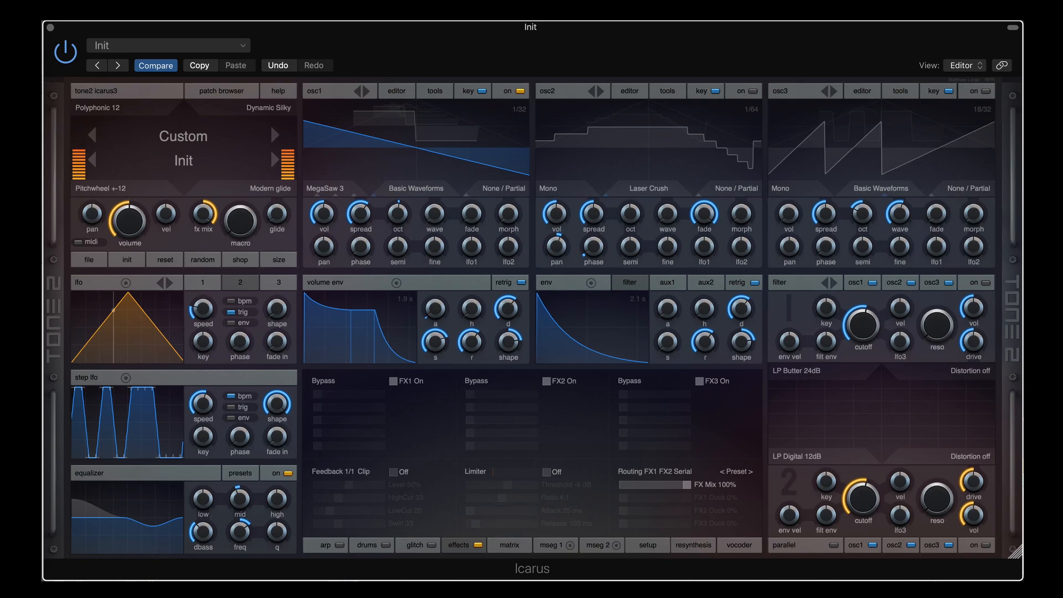
left_click_drag(353, 212, 356, 265)
left_click_drag(358, 220, 361, 179)
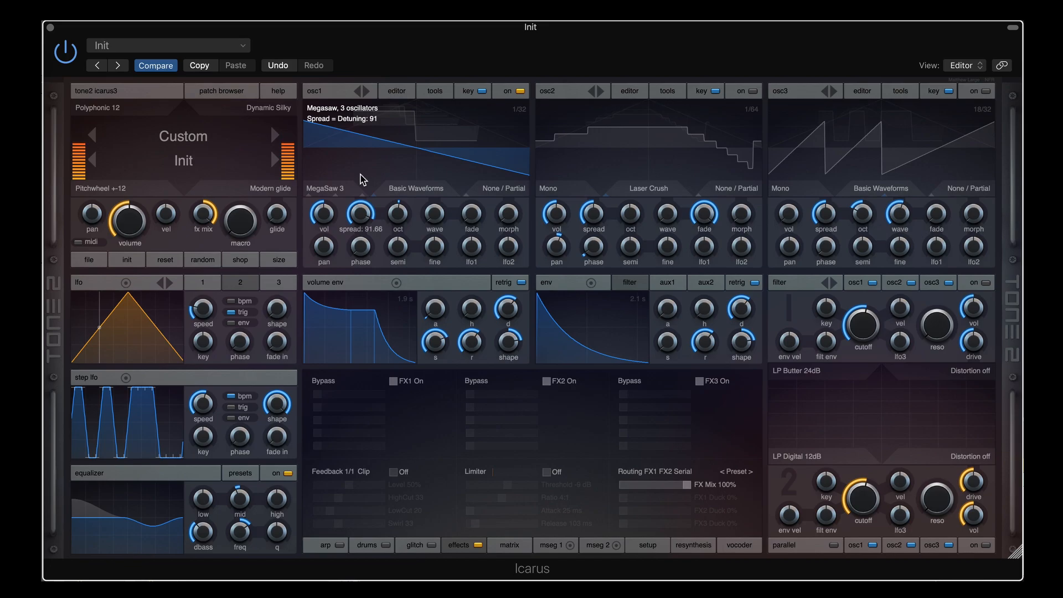
mouse_move(360, 180)
left_mouse_down()
mouse_move(358, 227)
mouse_move(356, 185)
left_mouse_up()
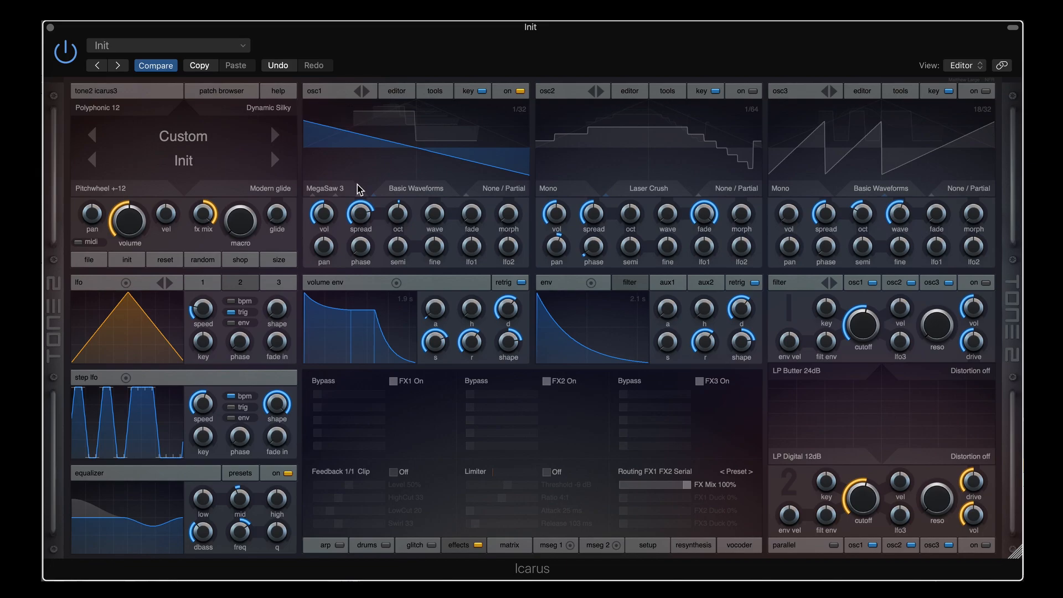
mouse_move(359, 195)
left_mouse_down()
mouse_move(357, 252)
mouse_move(355, 188)
left_mouse_up()
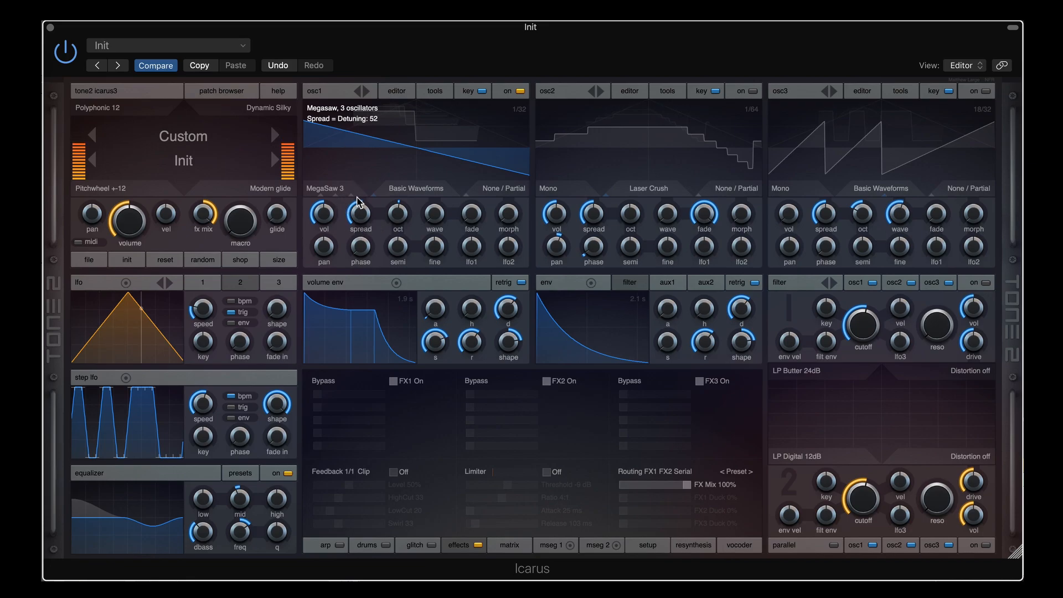
Try MegaSaw 6, then set osc1 to MegaStereo 6 with its spread settled near 44
left_click(335, 189)
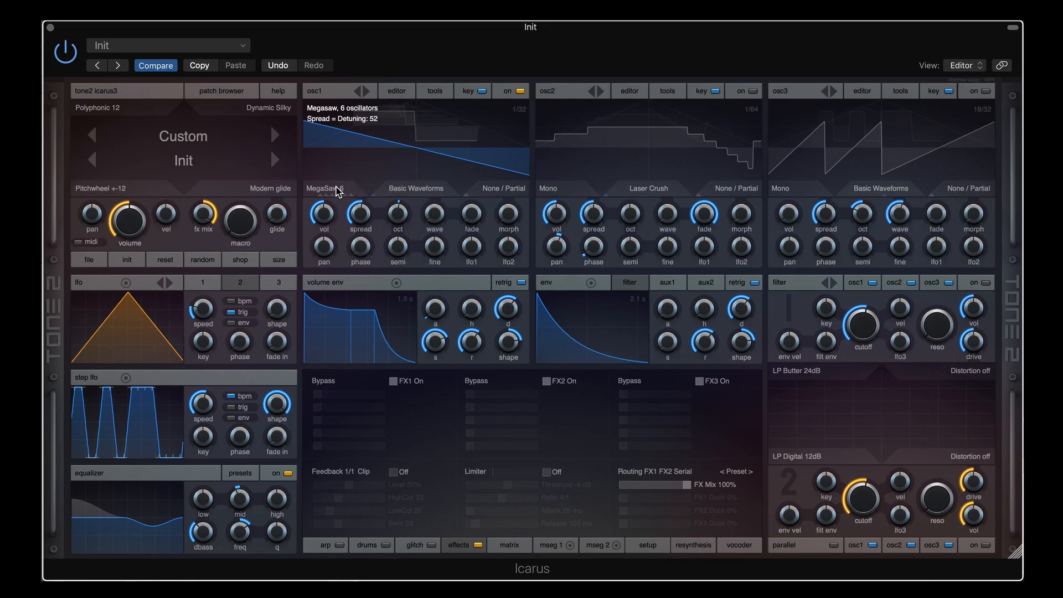
left_click_drag(359, 215, 357, 206)
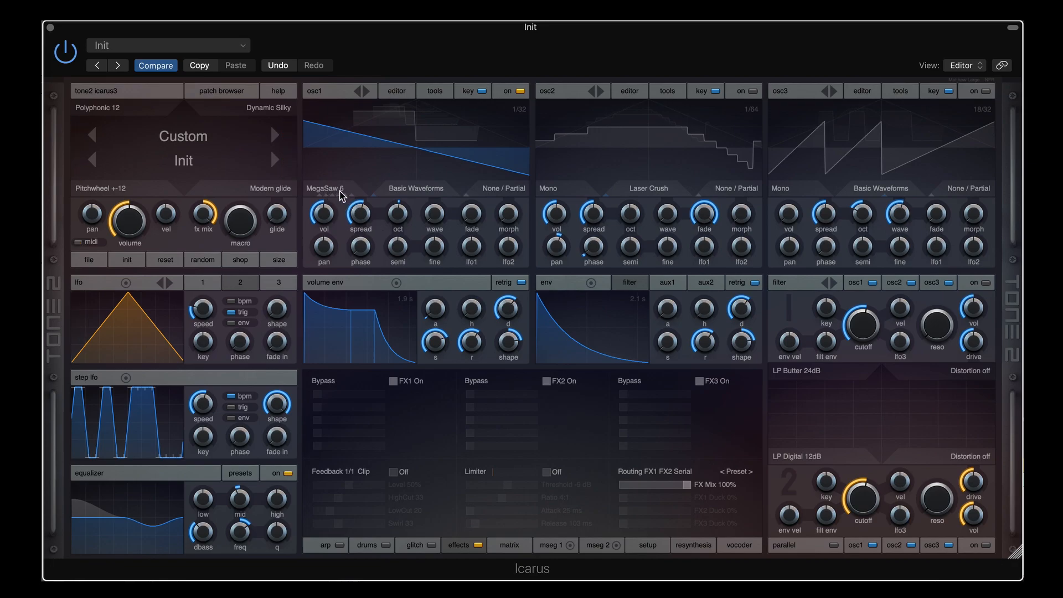
left_click(340, 192)
left_click_drag(358, 209, 362, 165)
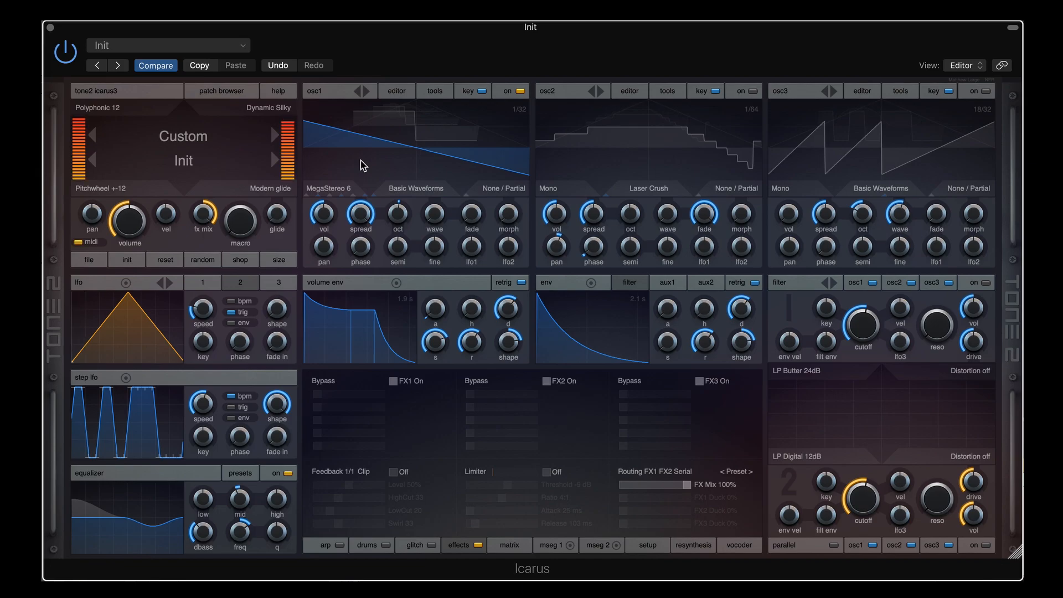
left_click_drag(360, 213, 351, 259)
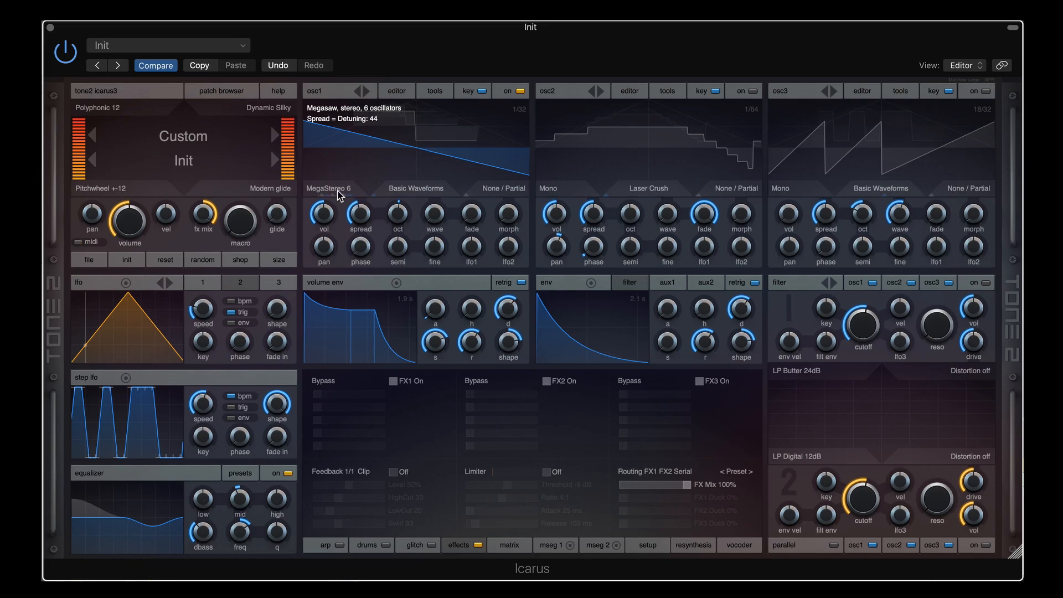
Set osc1 to MegaStereo 12 with spread about 48, then scroll its mode to SuperSaw 5
left_click(337, 191)
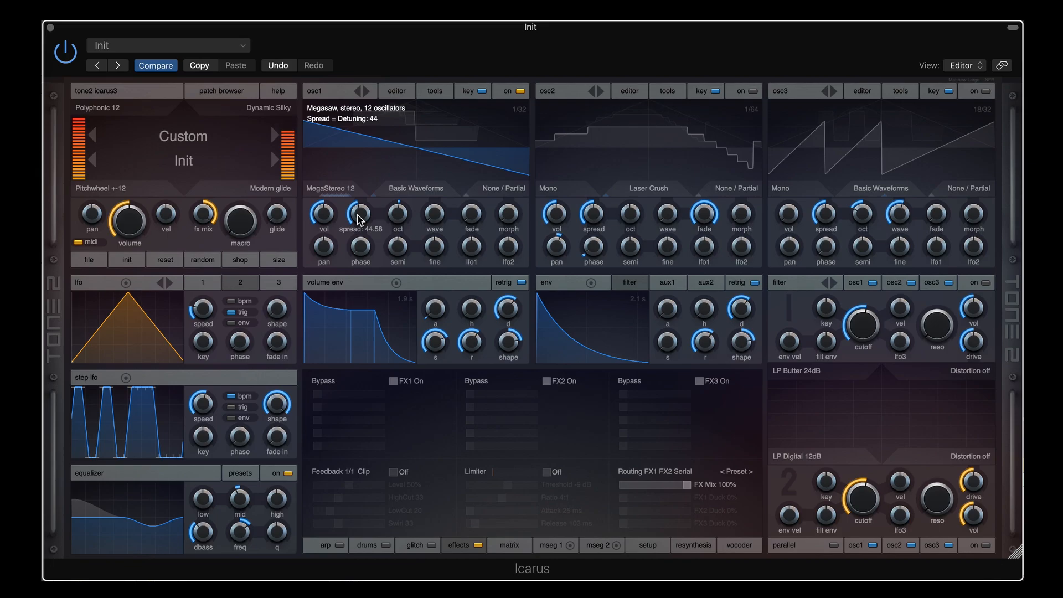
mouse_move(359, 220)
left_mouse_down()
mouse_move(358, 183)
mouse_move(354, 234)
mouse_move(356, 224)
left_mouse_up()
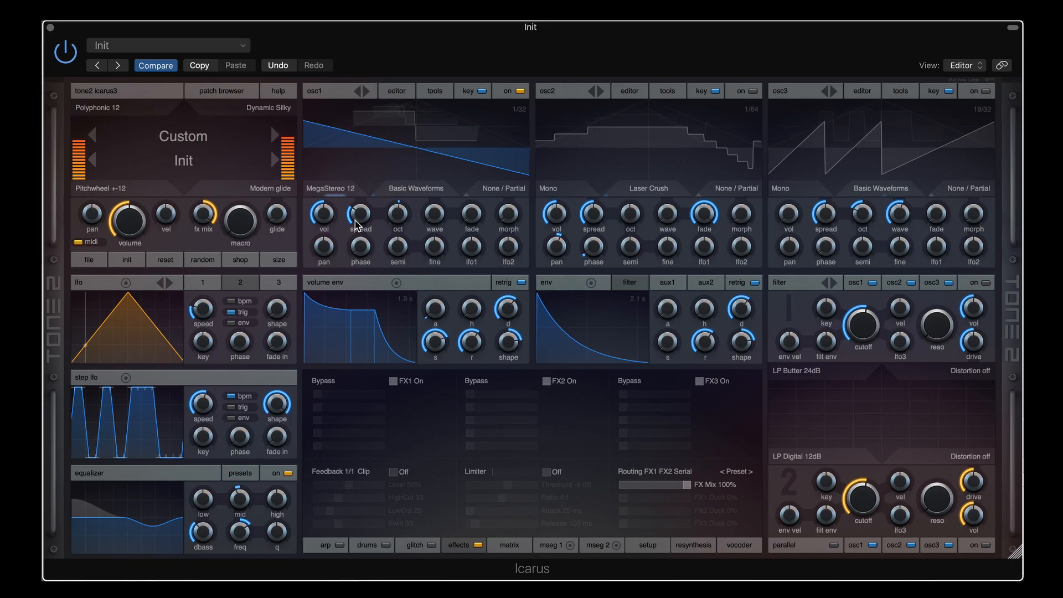
mouse_move(355, 225)
left_mouse_down()
mouse_move(358, 183)
mouse_move(356, 208)
left_mouse_up()
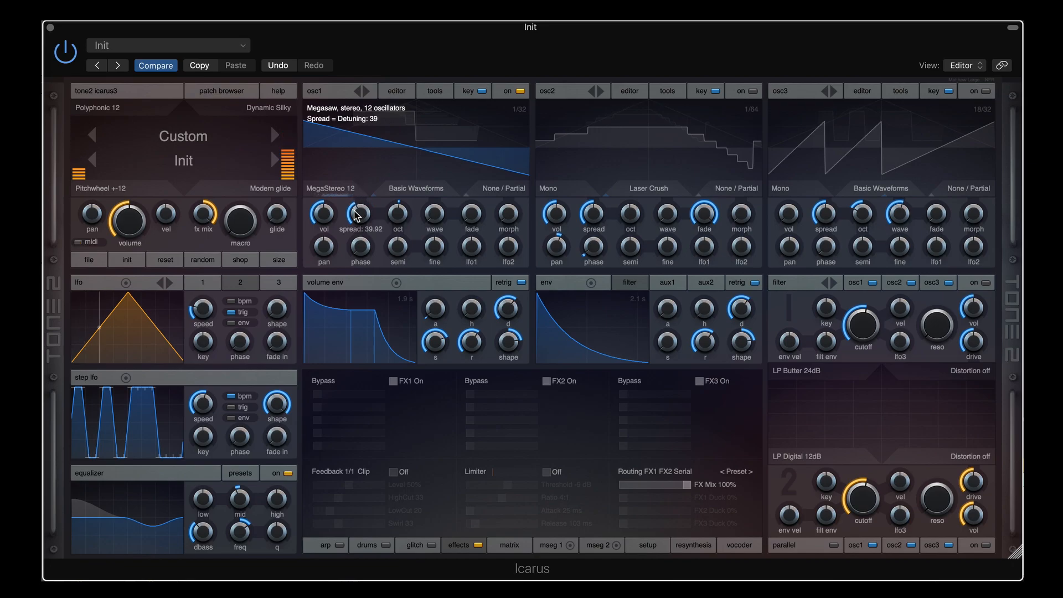
scroll(336, 189, "up", 1)
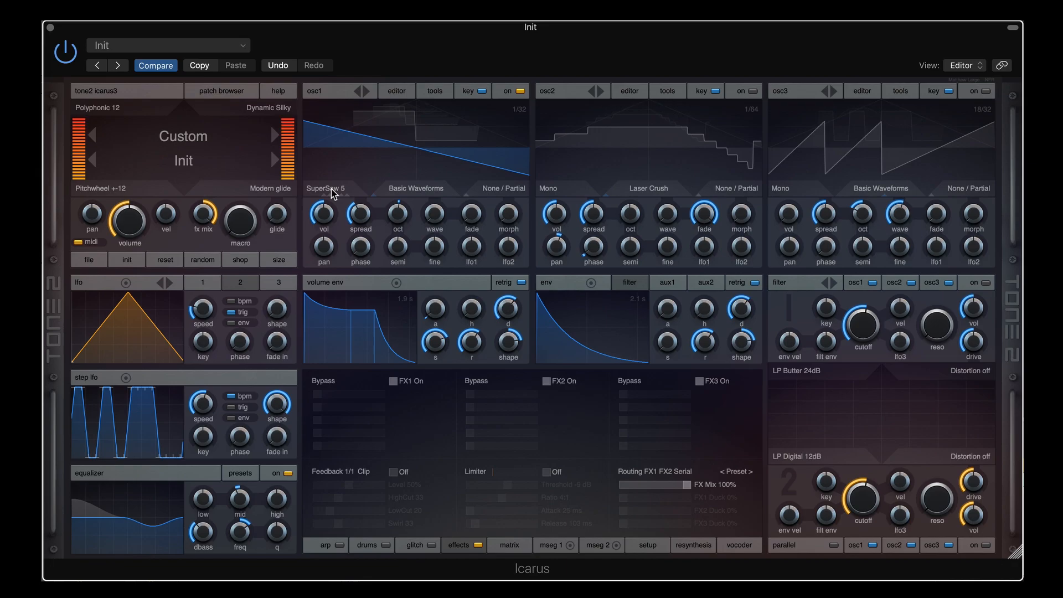
Scroll osc1 to JP8000 (7 oscillators) and sweep its spread, leaving it near 36
scroll(333, 192, "down", 1)
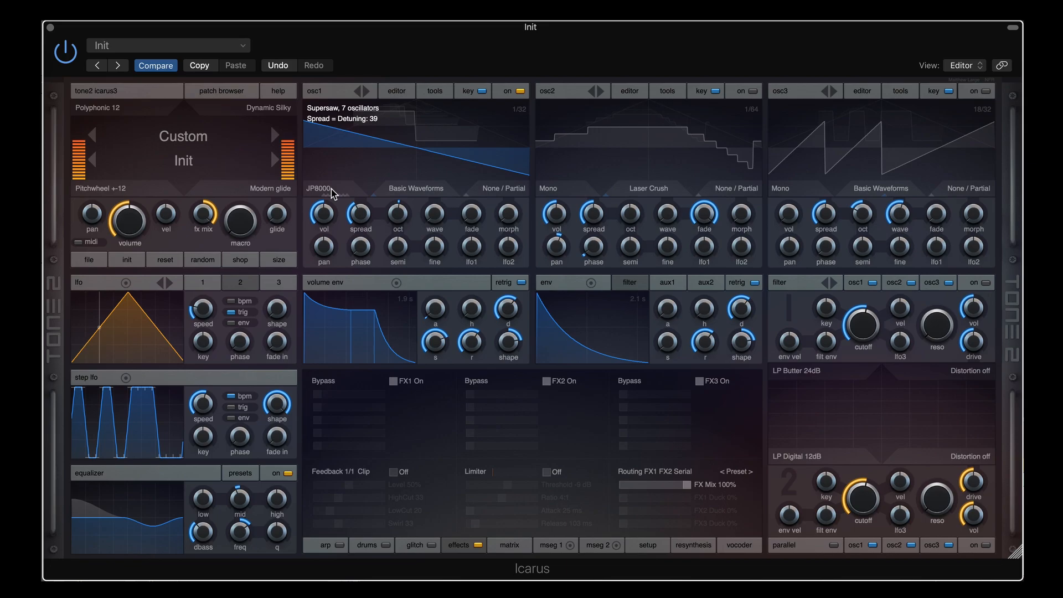
mouse_move(357, 216)
left_mouse_down()
mouse_move(359, 175)
mouse_move(361, 246)
mouse_move(360, 233)
left_mouse_up()
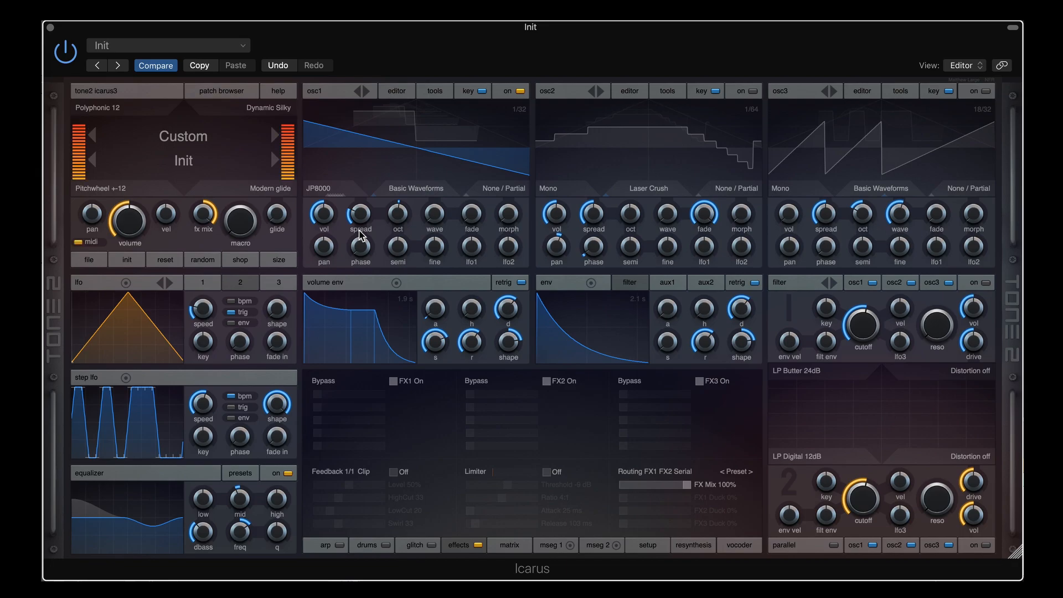
left_click_drag(361, 235, 352, 155)
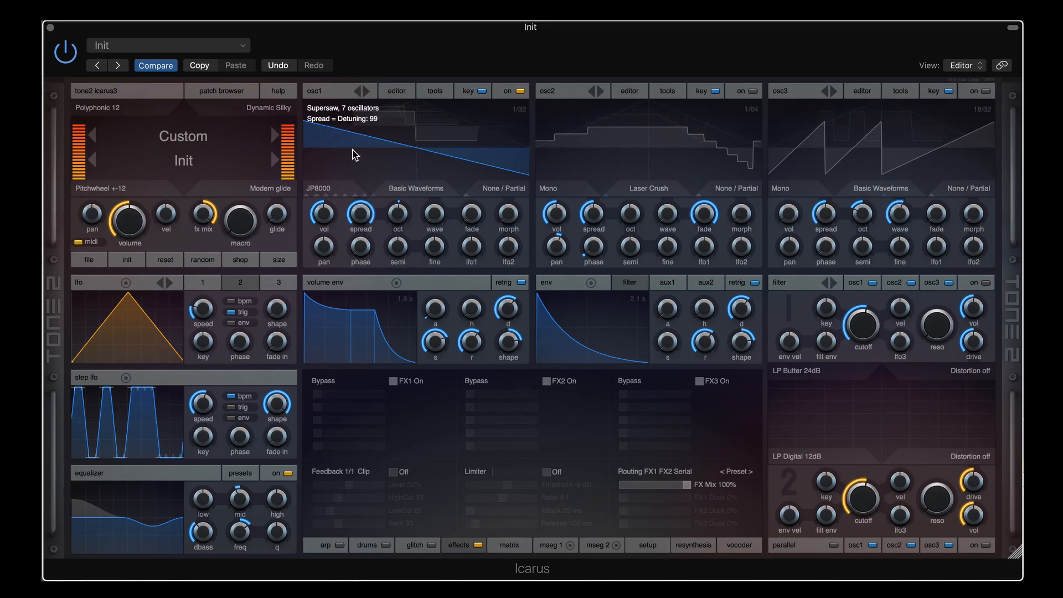
mouse_move(359, 215)
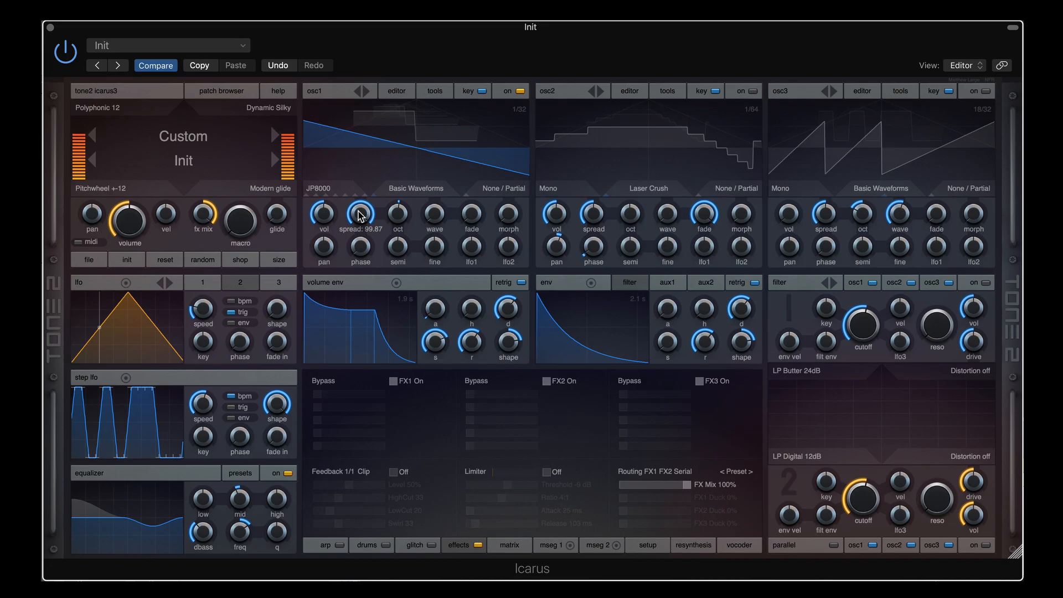
left_click_drag(360, 214, 354, 270)
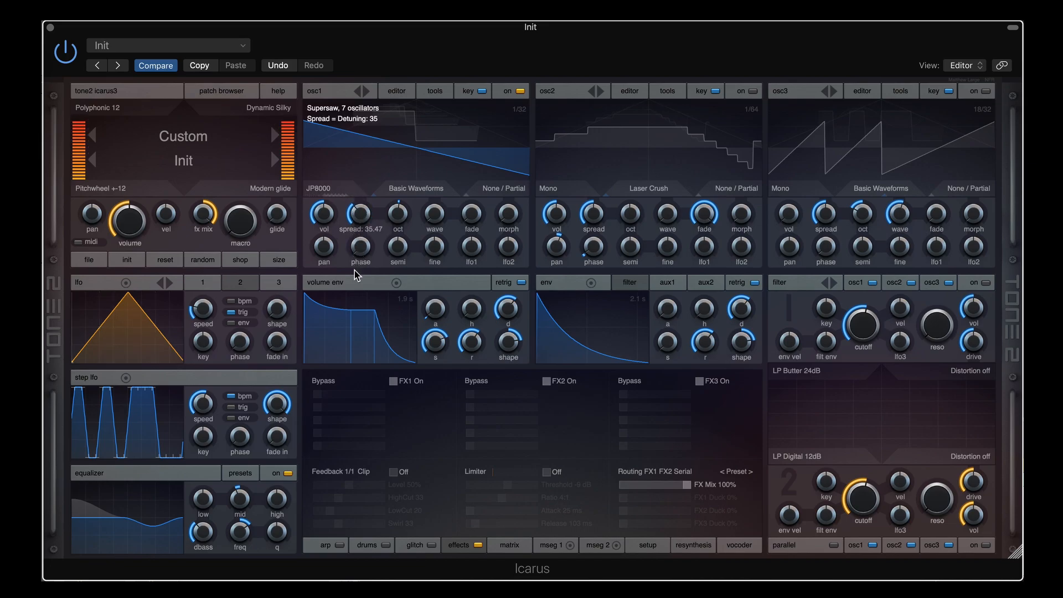
Try SuperStereo 10 with wider detune, then SuperStereo 14 with spread pushed to about 88 and back down
left_click(333, 191)
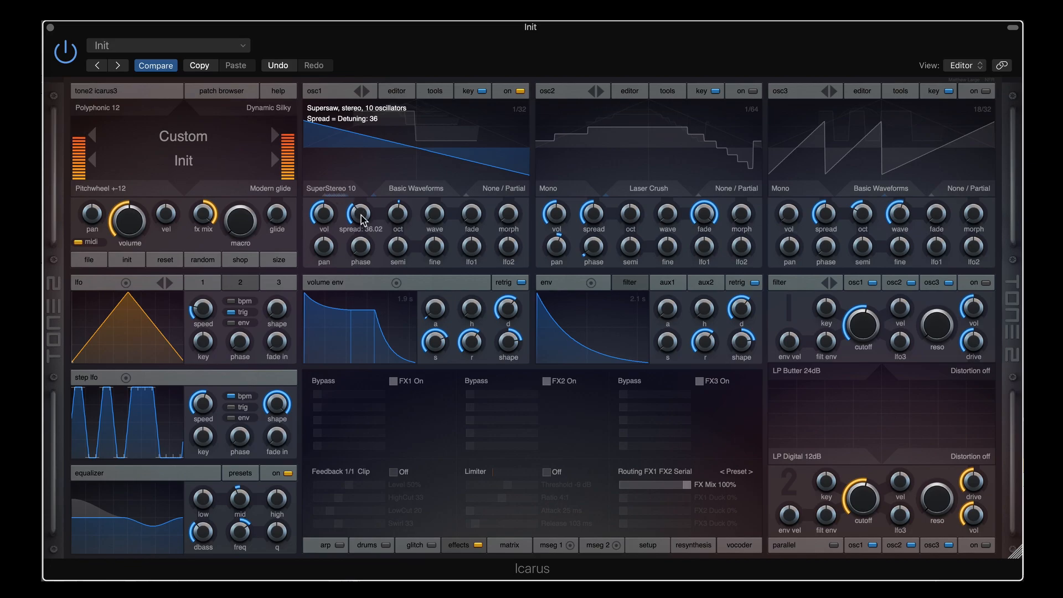
left_click_drag(361, 218, 364, 191)
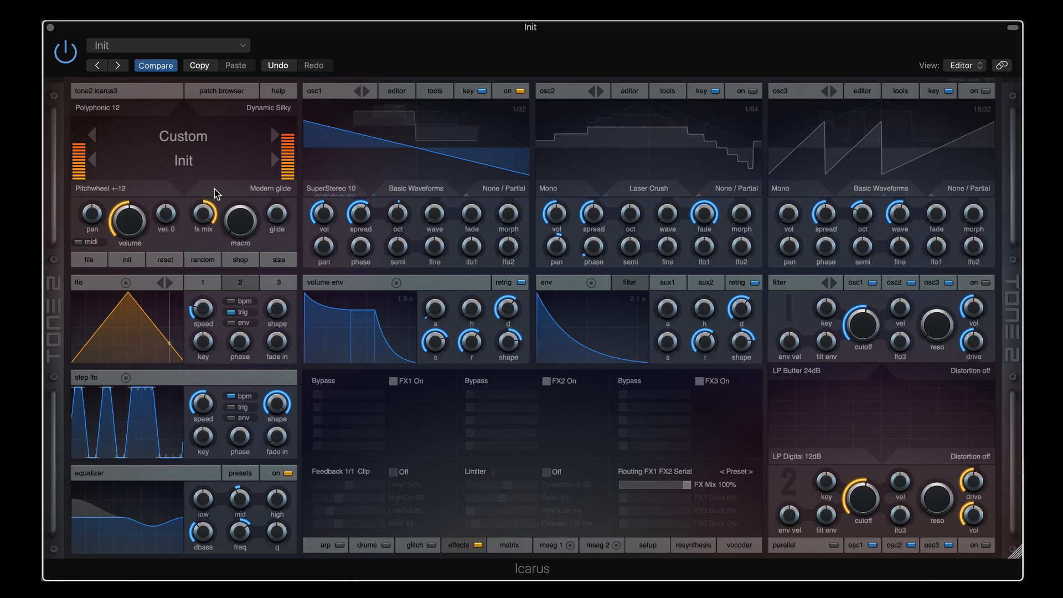
left_click(339, 189)
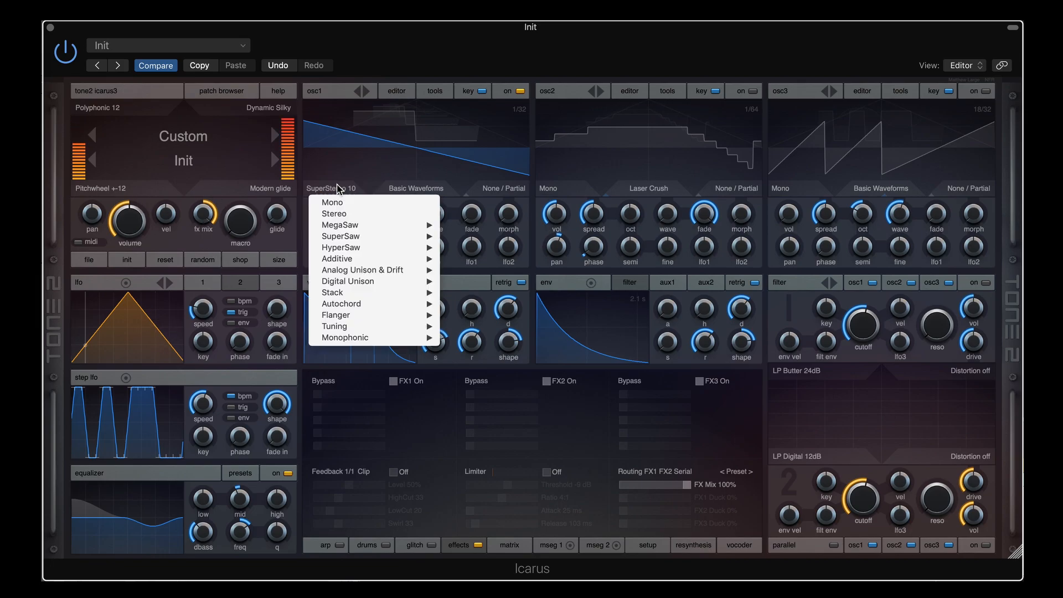
left_click(563, 46)
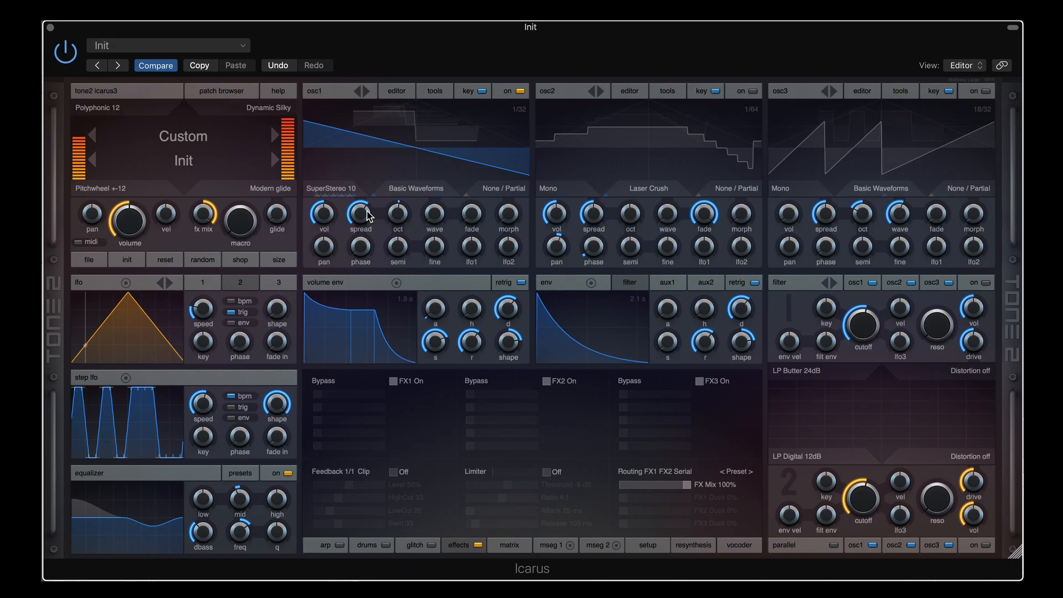
mouse_move(365, 210)
left_mouse_down()
mouse_move(363, 183)
mouse_move(357, 251)
mouse_move(341, 206)
mouse_move(354, 210)
mouse_move(365, 194)
left_mouse_up()
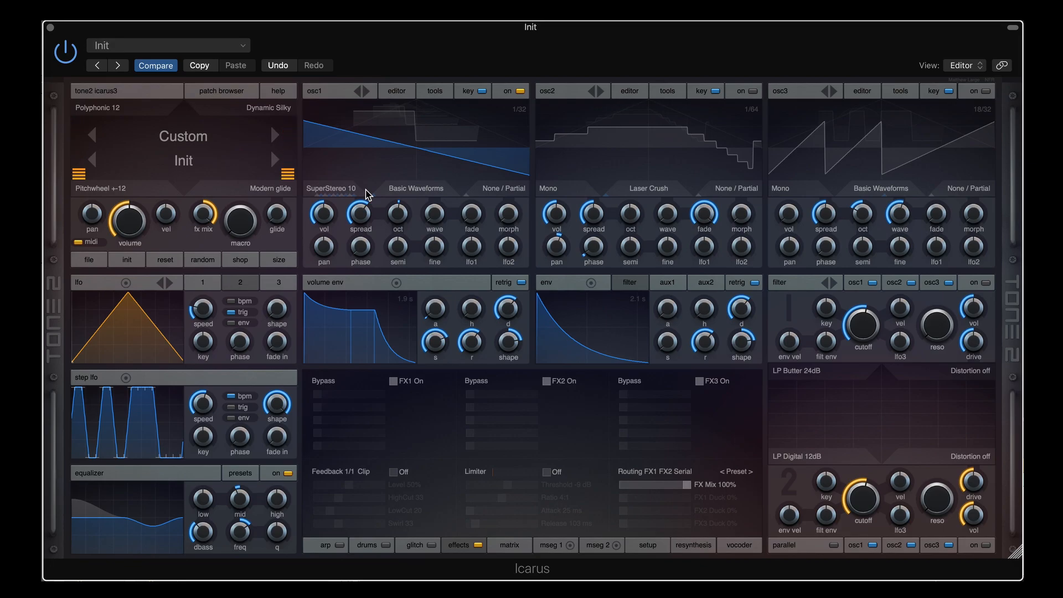
mouse_move(349, 188)
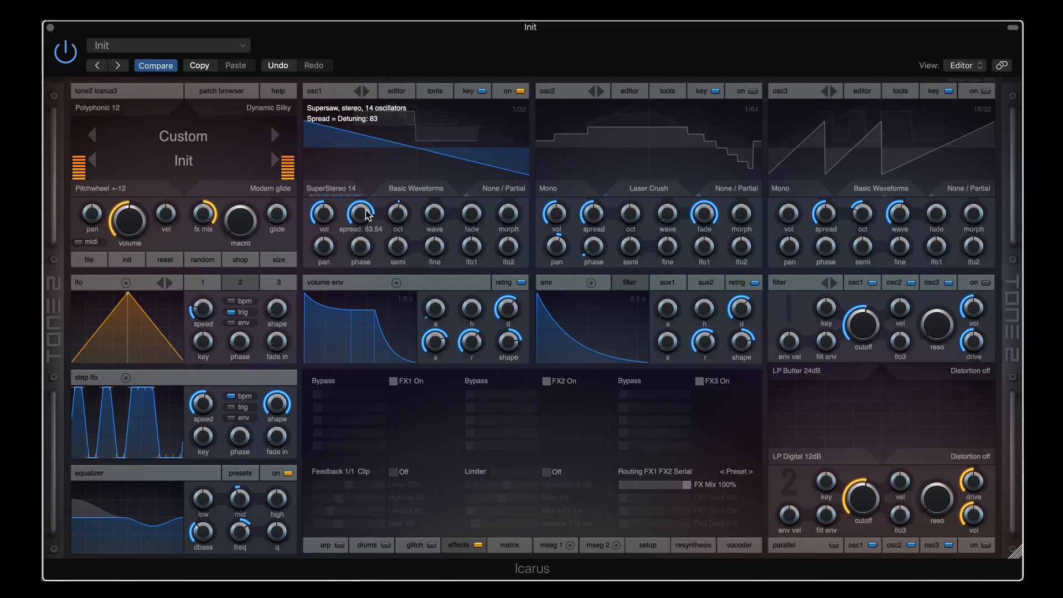
left_click_drag(365, 209, 360, 266)
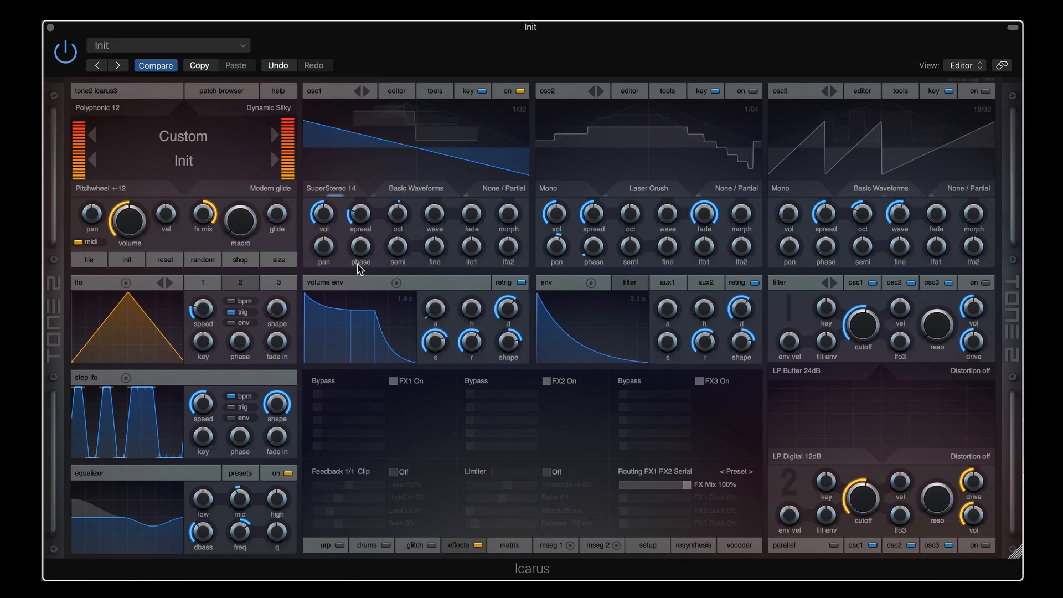
Switch osc1 to HyperSaw 5 and raise its detuning to about 57
left_click(345, 190)
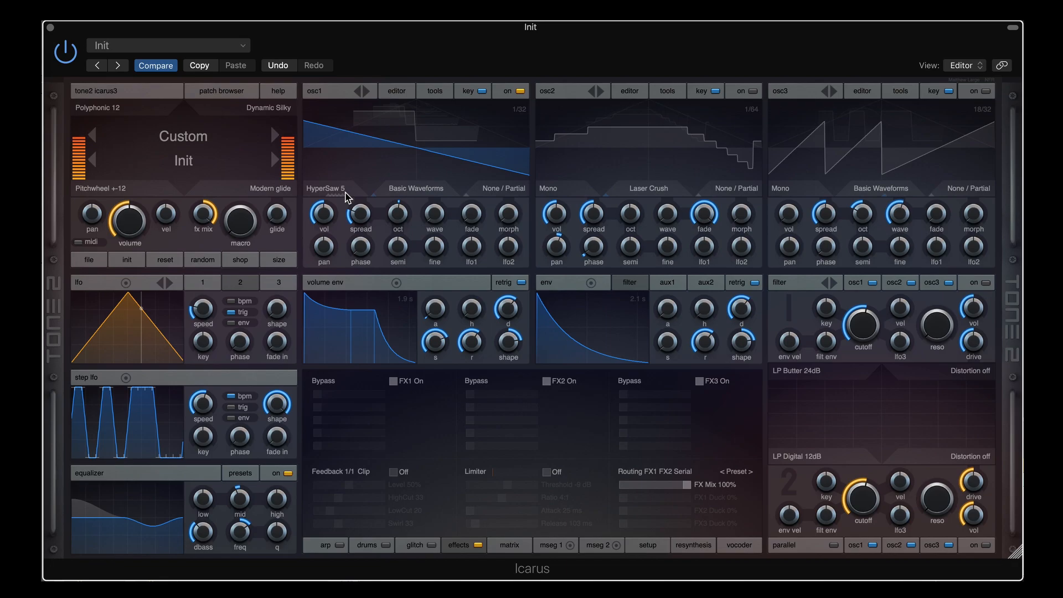
scroll(344, 196, "up", 2)
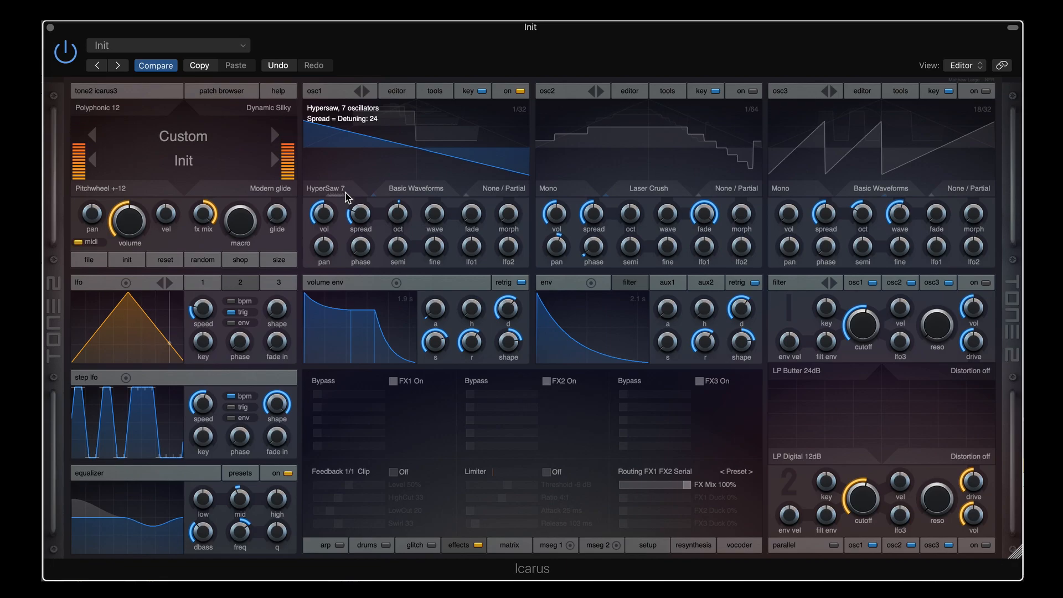
left_click_drag(360, 217, 370, 183)
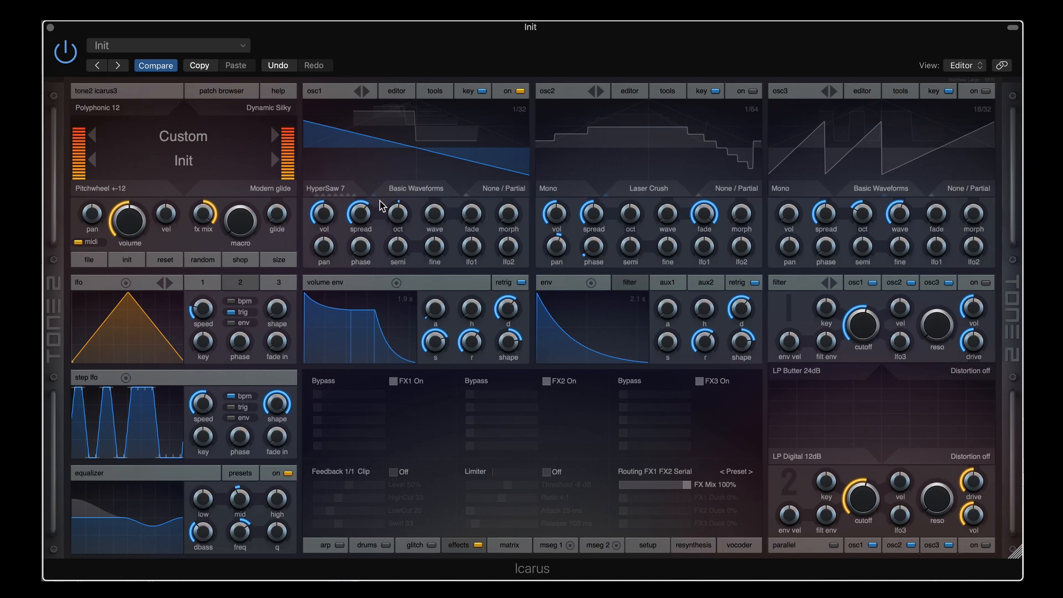
Scroll osc1's mode through HyperSaw 7 and 9 and HyperStereo 4 and 8
mouse_move(389, 204)
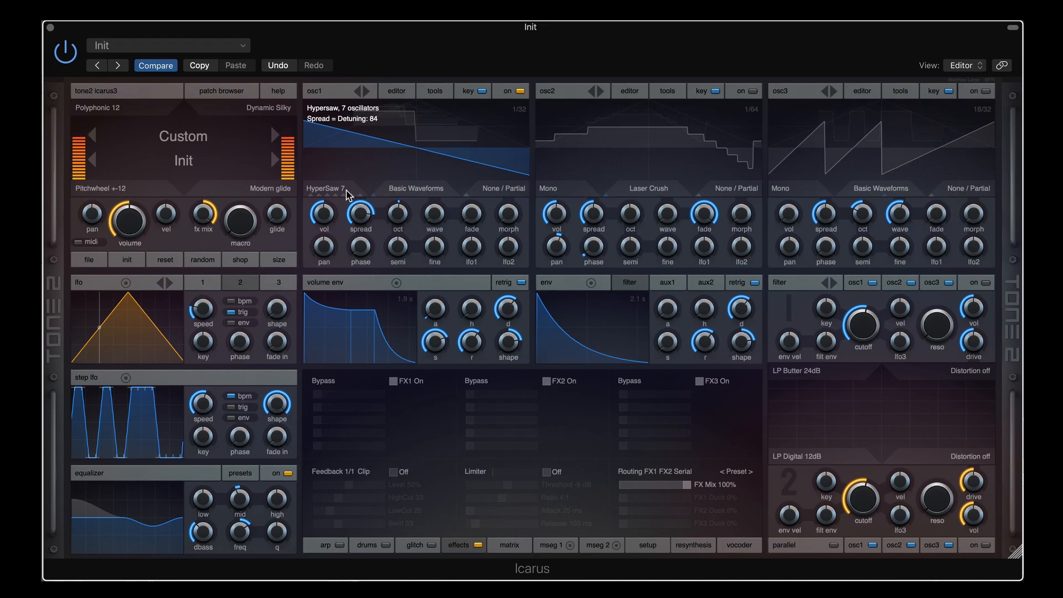
scroll(346, 191, "up", 1)
scroll(359, 213, "up", 2)
scroll(336, 194, "down", 1)
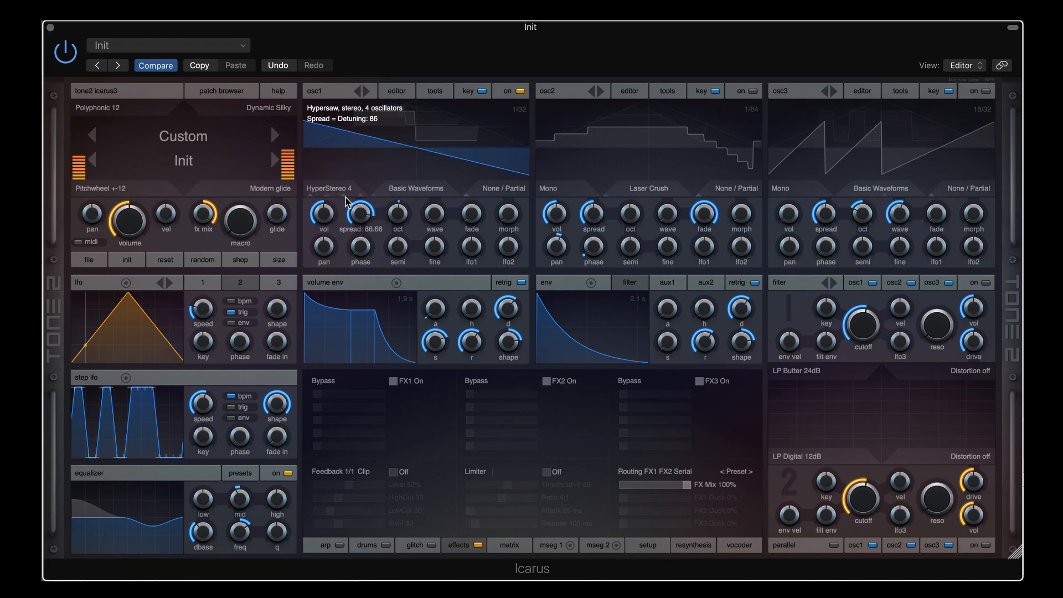
scroll(358, 211, "down", 10)
scroll(339, 191, "down", 1)
scroll(361, 200, "up", 8)
scroll(362, 216, "down", 10)
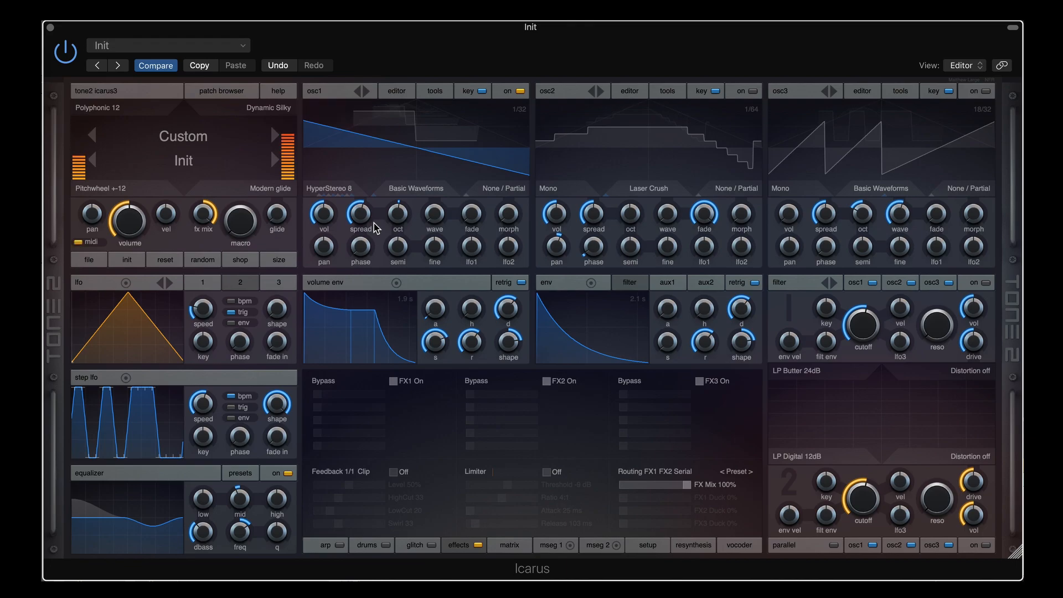
Briefly try Add Bell 4, then set HyperStereo 10 with spread about 26
left_click(344, 194)
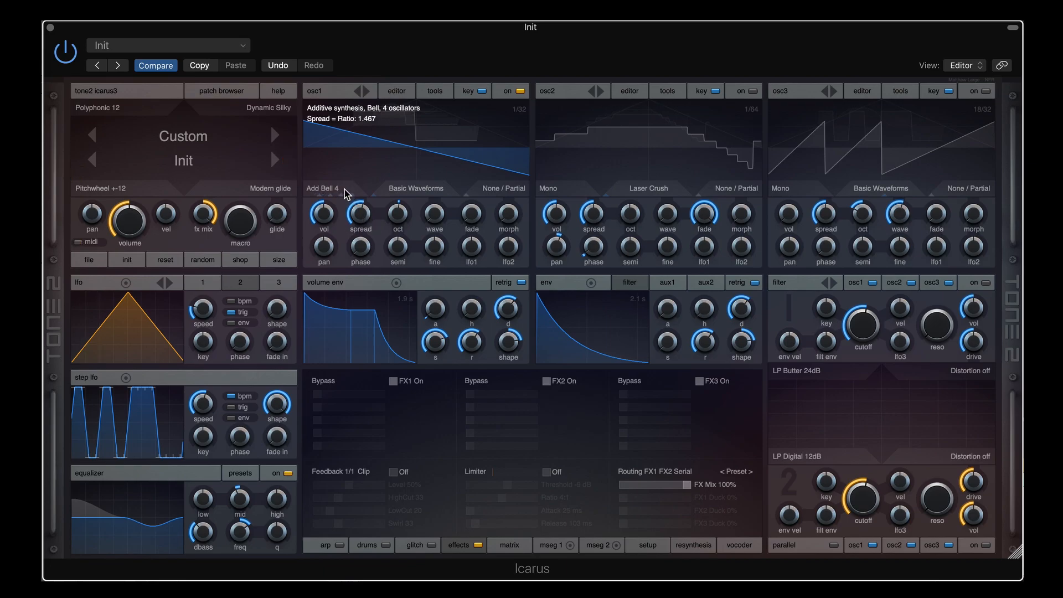
left_click(345, 195)
left_click_drag(363, 214, 363, 245)
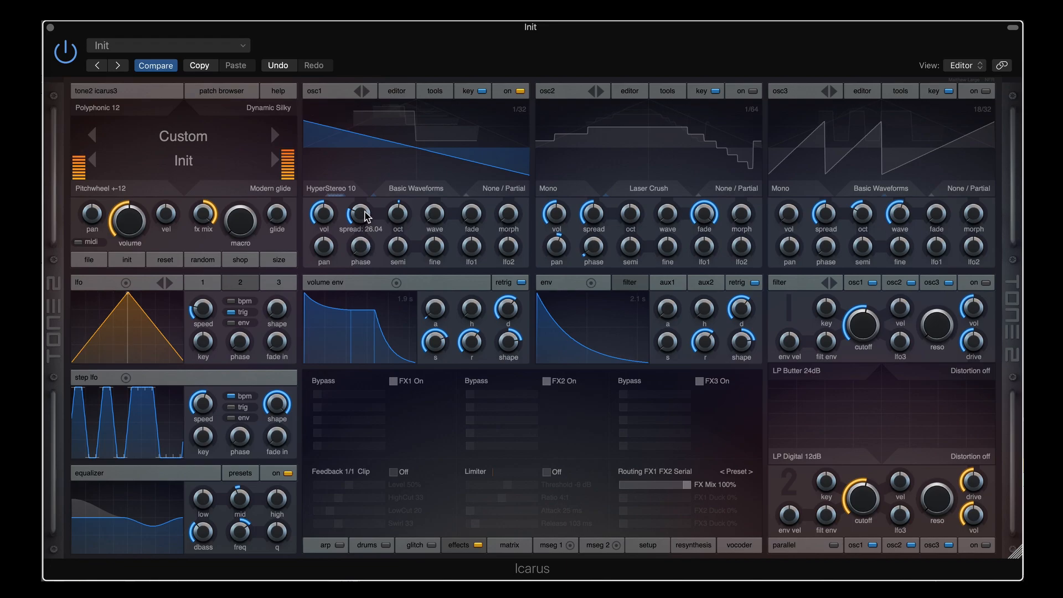
Raise HyperStereo 10's detuning to about 78, then scroll osc1's mode to Add Bell 4
left_click_drag(365, 216, 362, 211)
left_click_drag(364, 214, 343, 190)
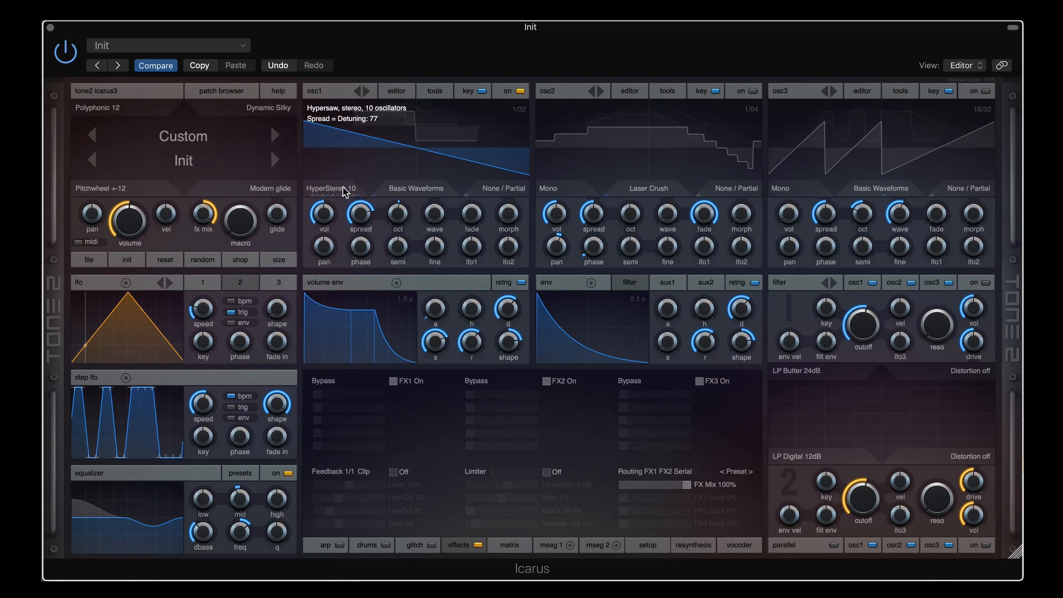
scroll(343, 188, "down", 1)
Keep Add Bell 4 and fine-tune osc1's spread until the ratio reads about 1.2
left_click(343, 190)
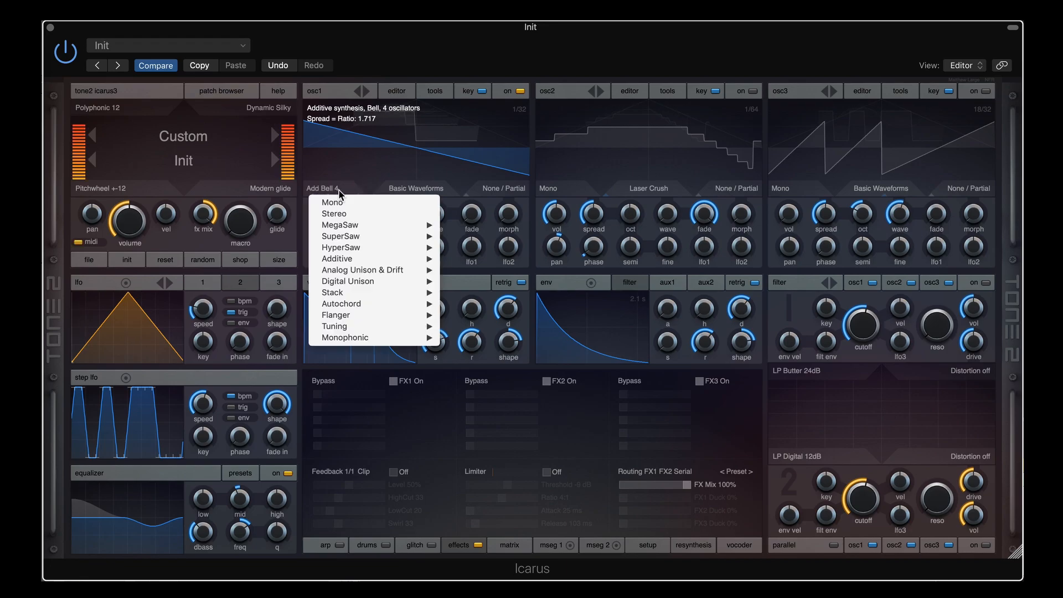
left_click(423, 83)
mouse_move(435, 216)
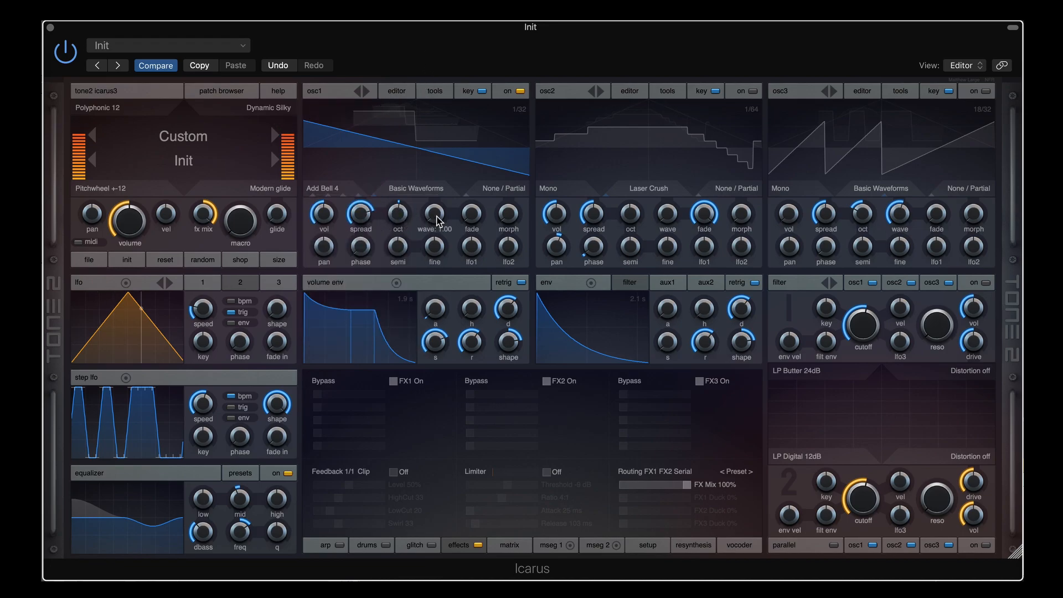
left_click_drag(359, 215, 360, 259)
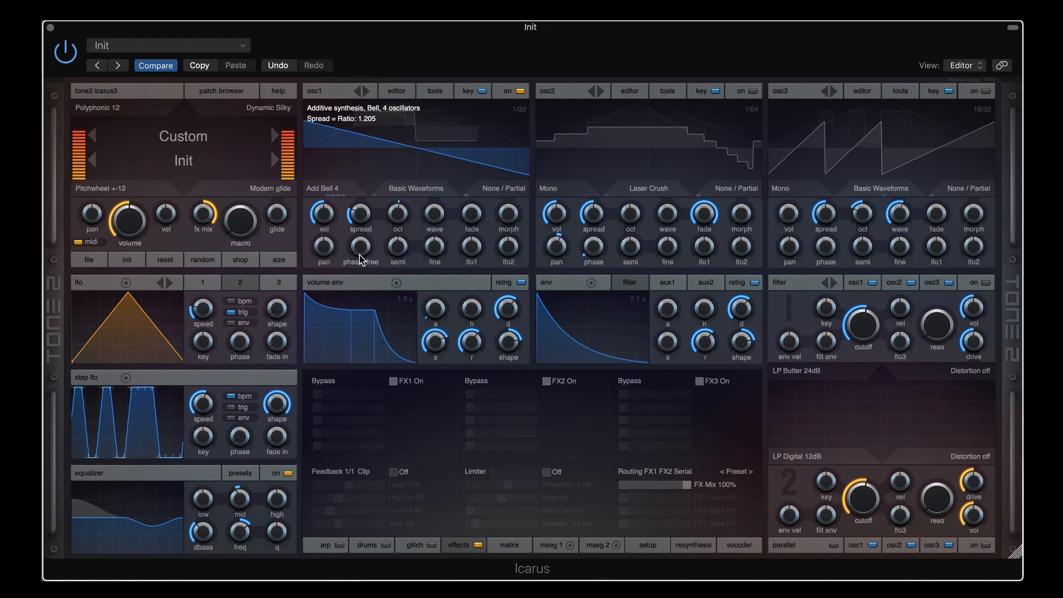
mouse_move(361, 210)
left_click_drag(363, 217, 366, 190)
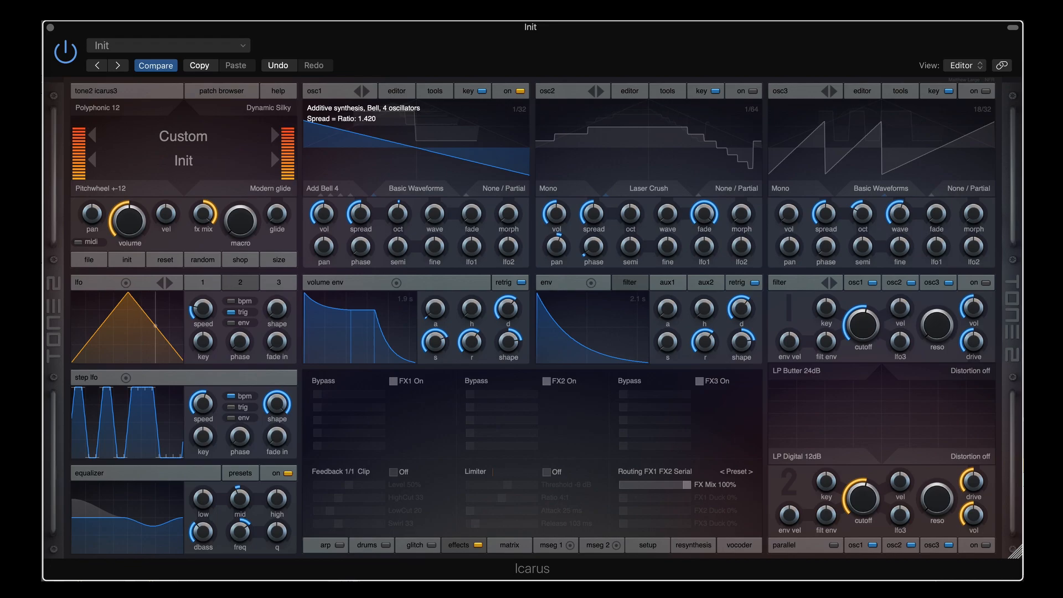
left_click_drag(359, 216, 354, 235)
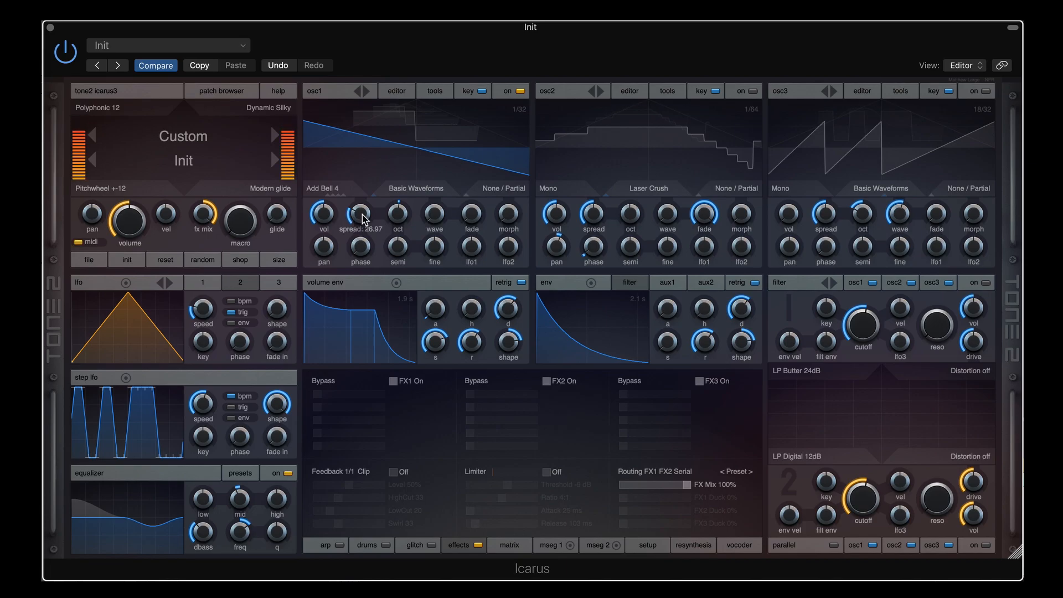
scroll(364, 219, "down", 3)
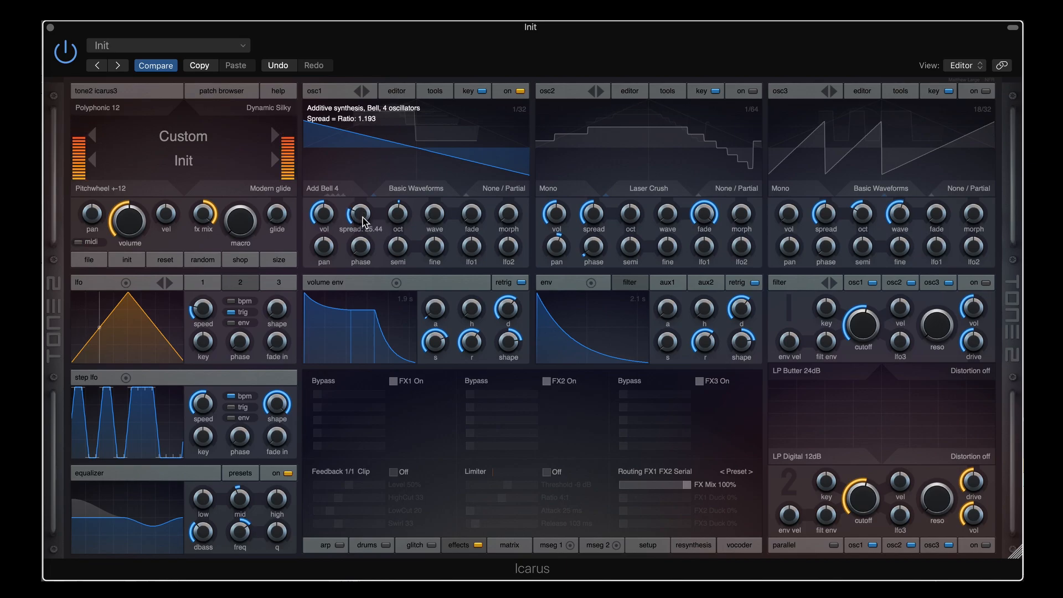
scroll(364, 221, "down", 2)
scroll(364, 221, "up", 4)
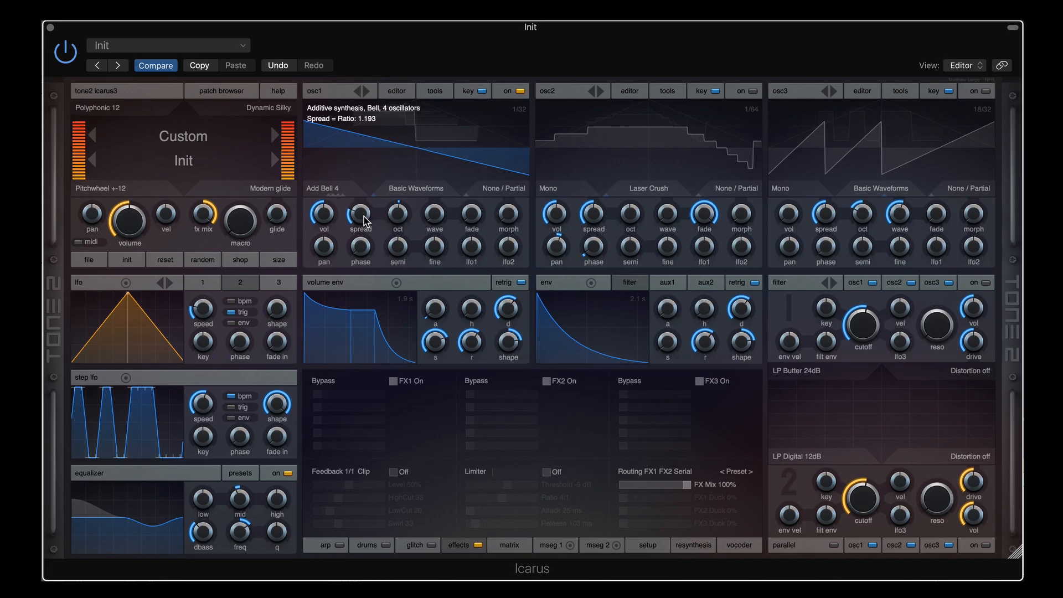
scroll(365, 219, "up", 1)
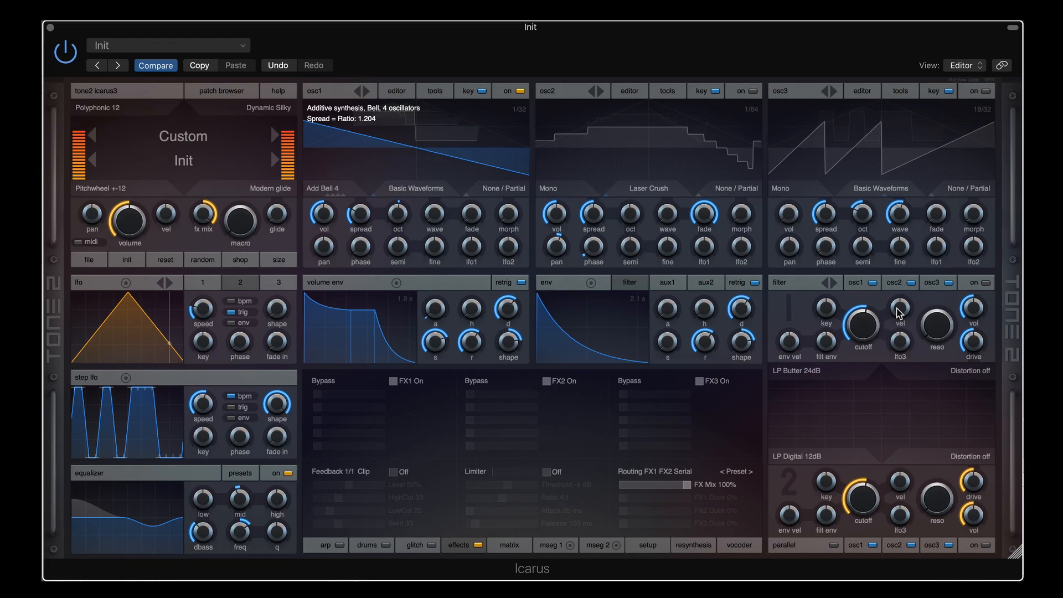
mouse_move(475, 220)
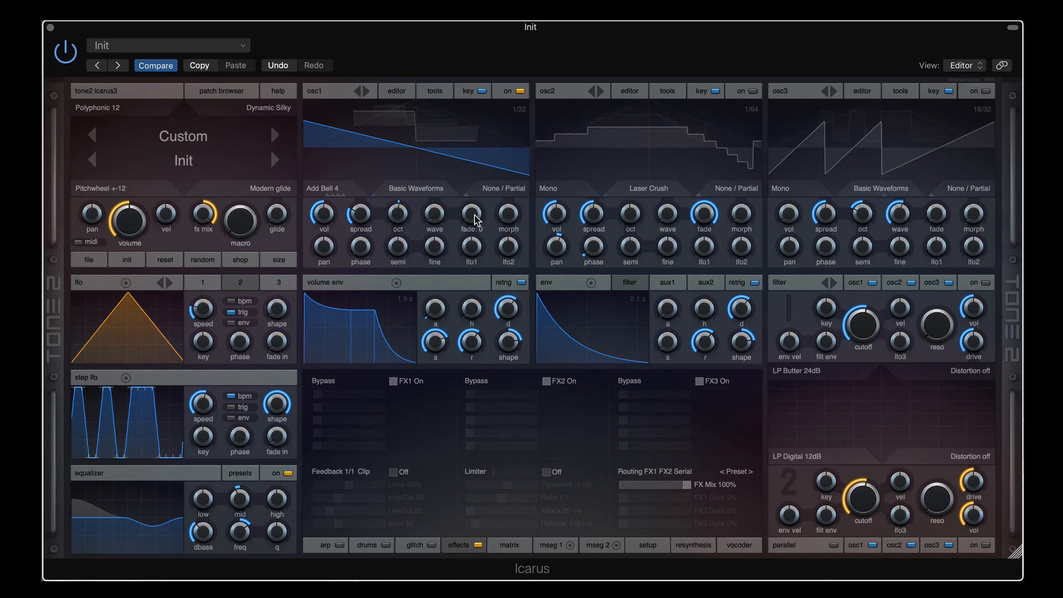
Nudge the Add Bell 4 spread, then pull it down to just above zero
mouse_move(360, 220)
left_click_drag(359, 216, 359, 213)
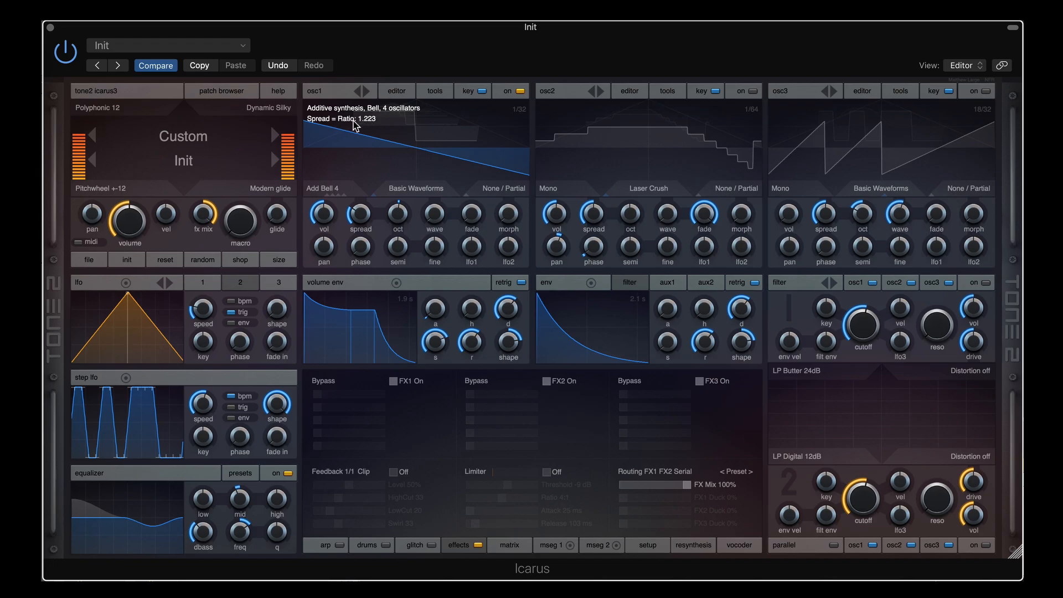
left_click_drag(359, 214, 358, 266)
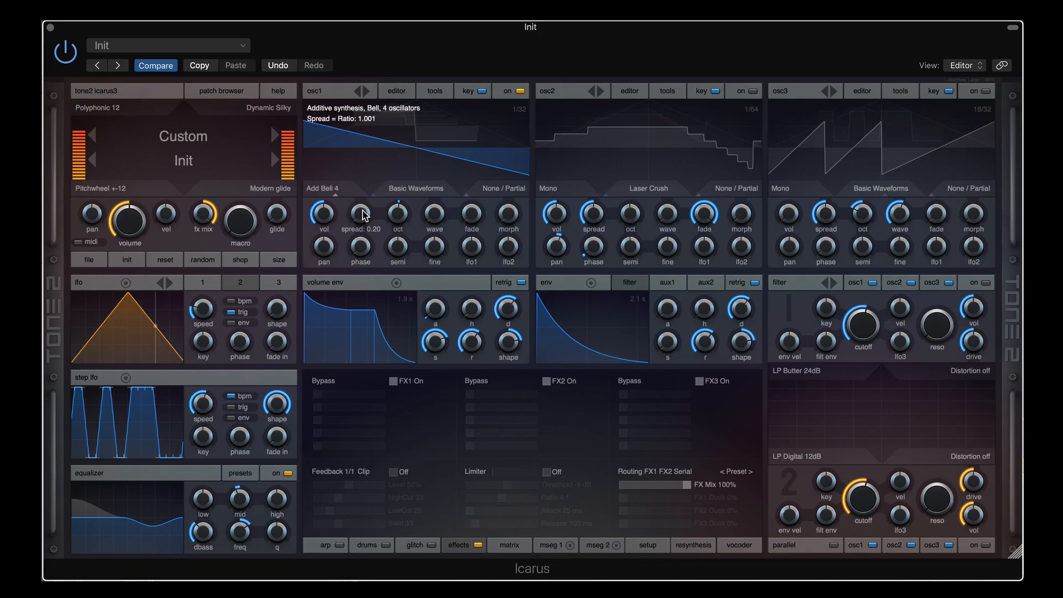
mouse_move(365, 214)
left_mouse_down()
mouse_move(364, 194)
mouse_move(361, 249)
mouse_move(361, 213)
left_mouse_up()
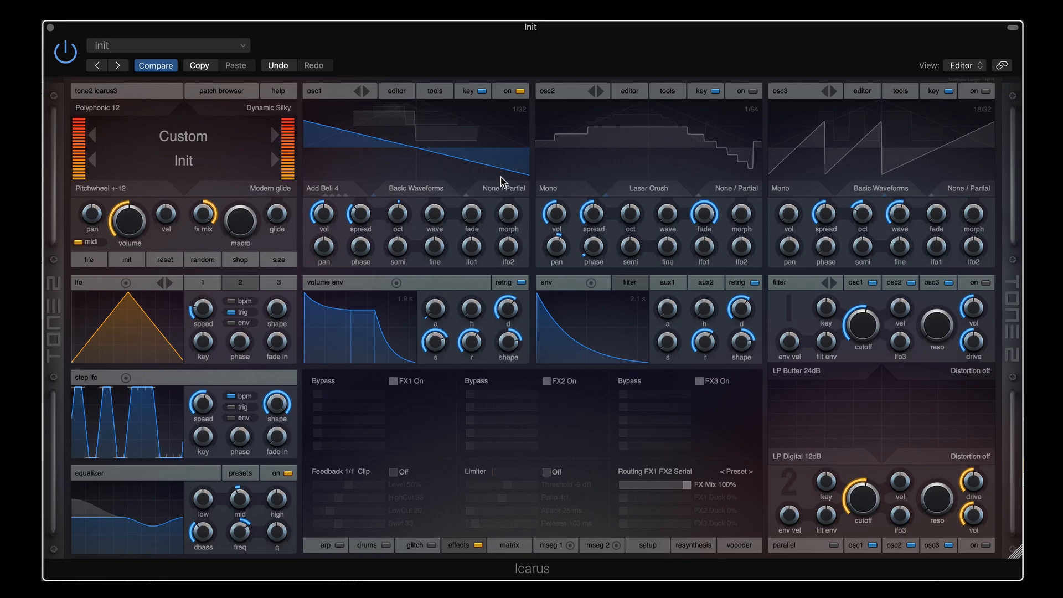
Sweep the Add Bell 4 spread up to its maximum and back, leaving it around 40
mouse_move(358, 215)
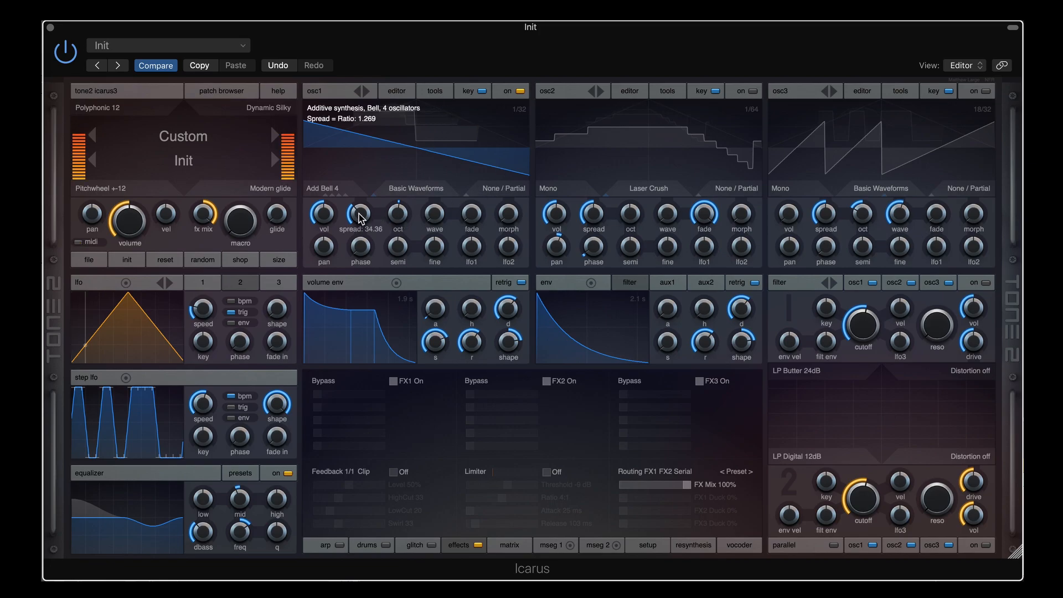
left_click_drag(359, 214, 359, 171)
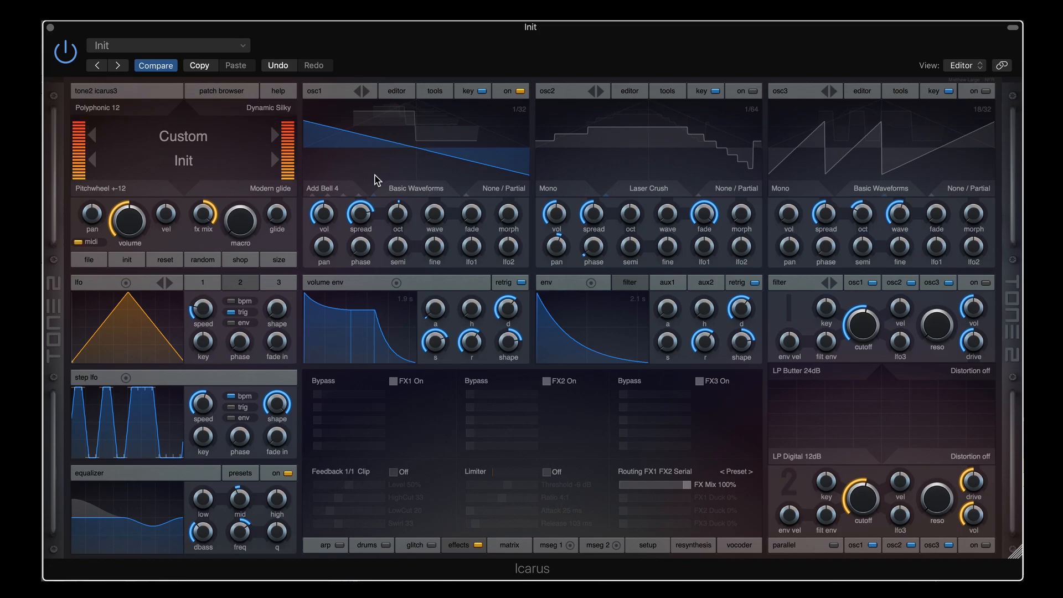
left_click_drag(361, 214, 361, 242)
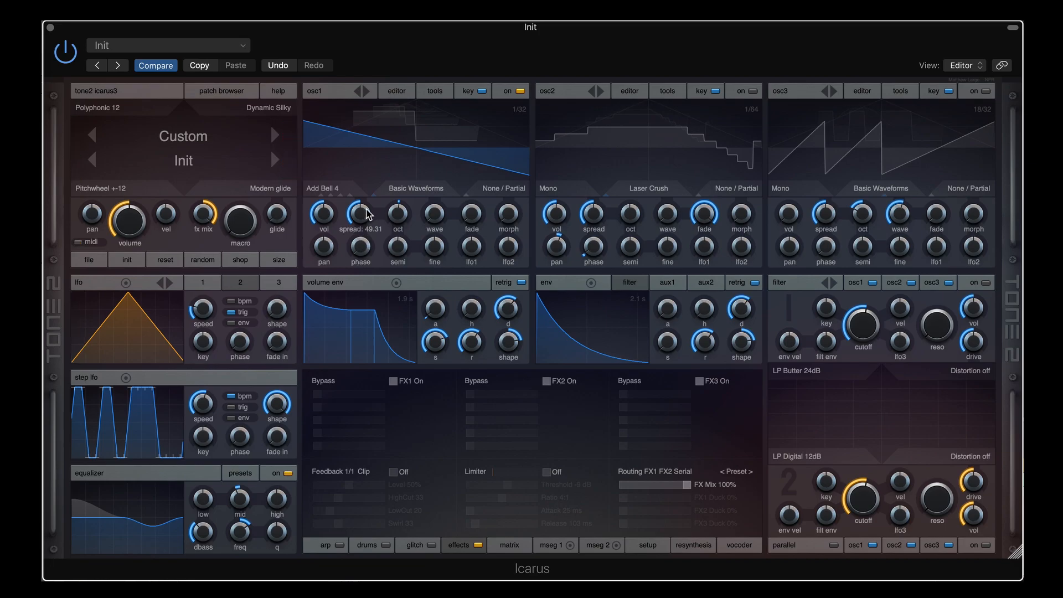
left_click(362, 215)
left_click_drag(361, 214, 372, 153)
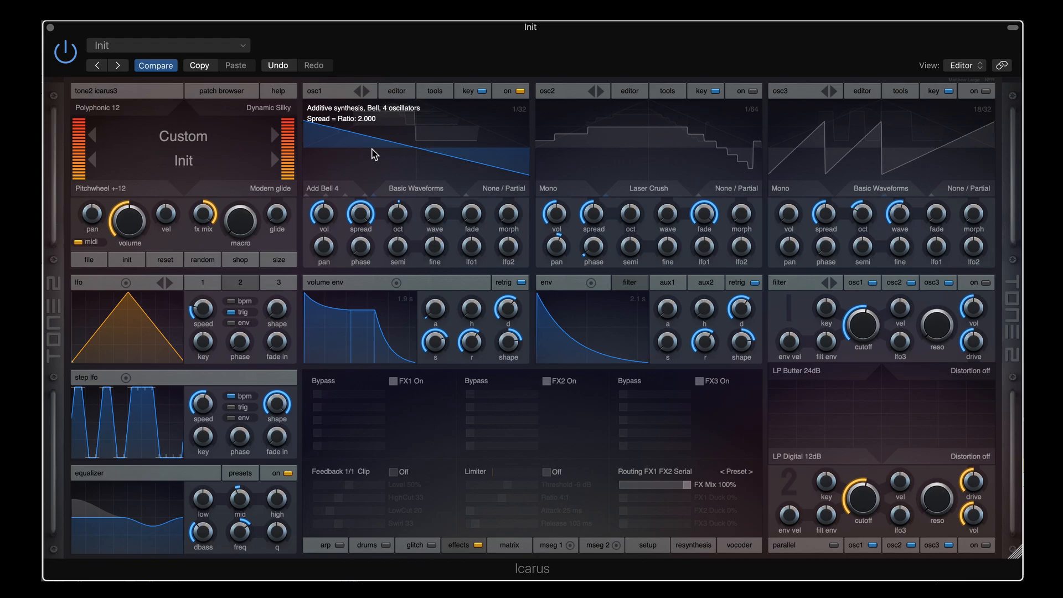
mouse_move(360, 211)
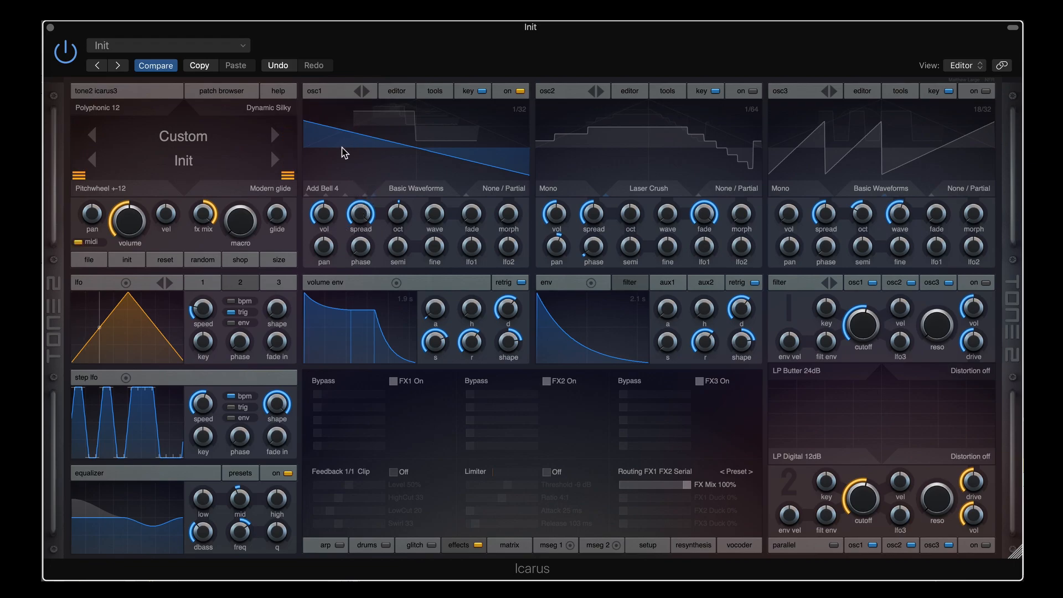
scroll(359, 211, "down", 1)
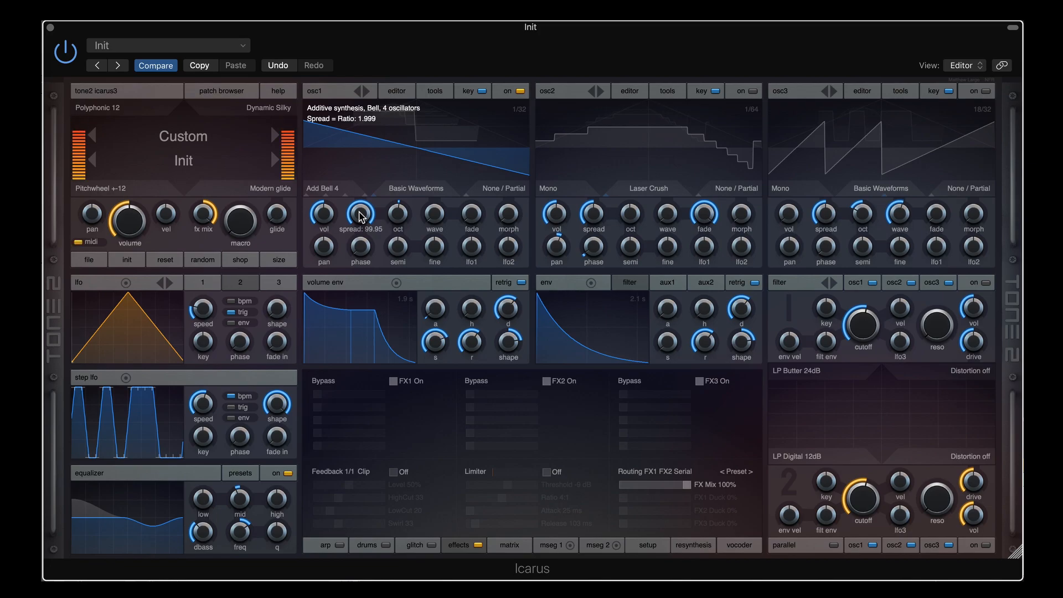
scroll(364, 213, "up", 1)
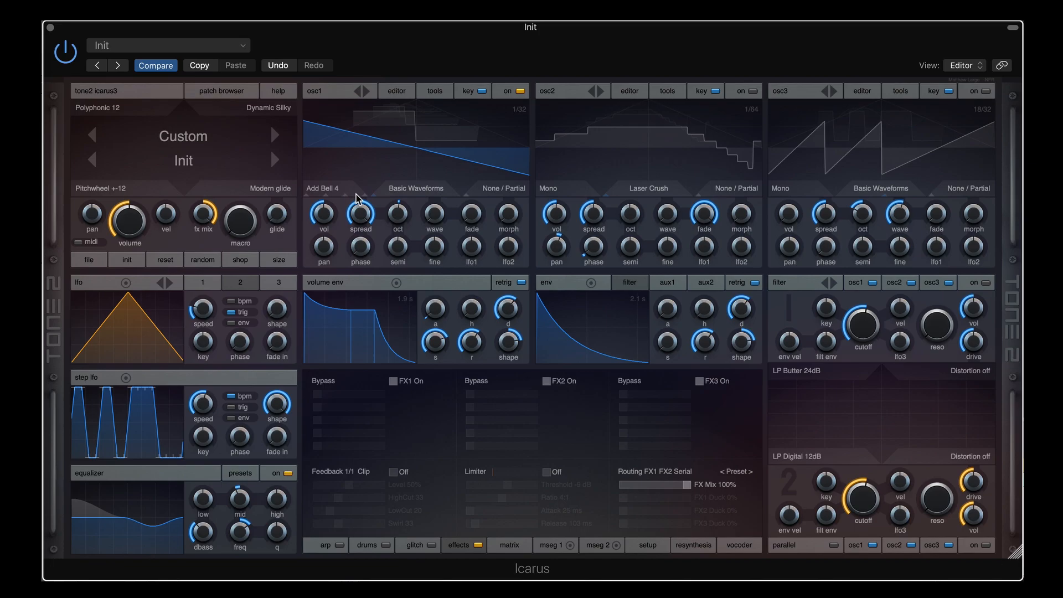
left_click_drag(360, 214, 364, 188)
Step osc1 to Add Bell 8 with lower spread, then Add Bell 16 at ratio 1.222
left_click(334, 189)
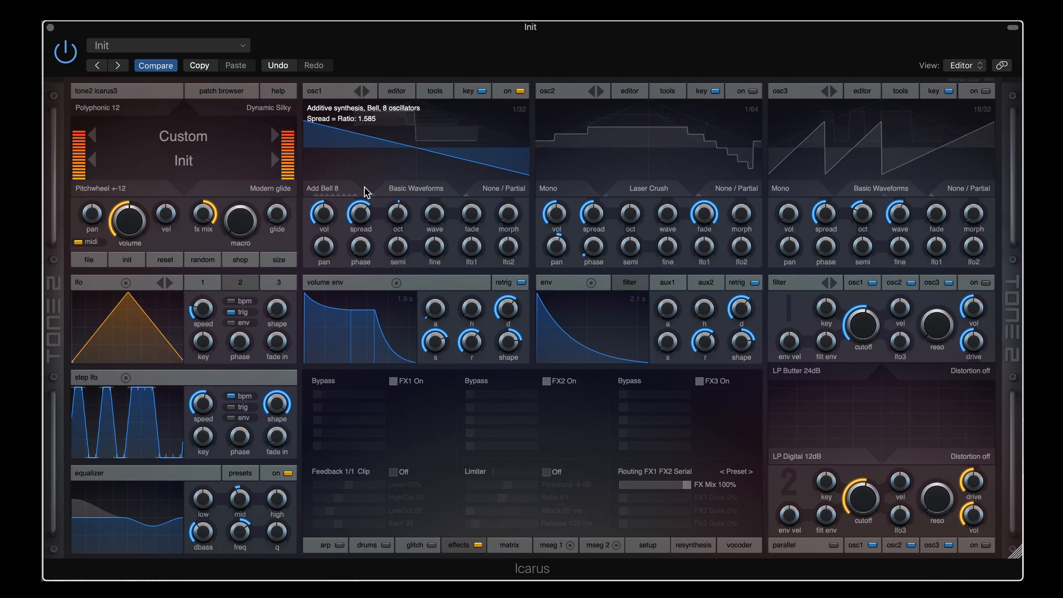
left_click_drag(364, 187, 360, 241)
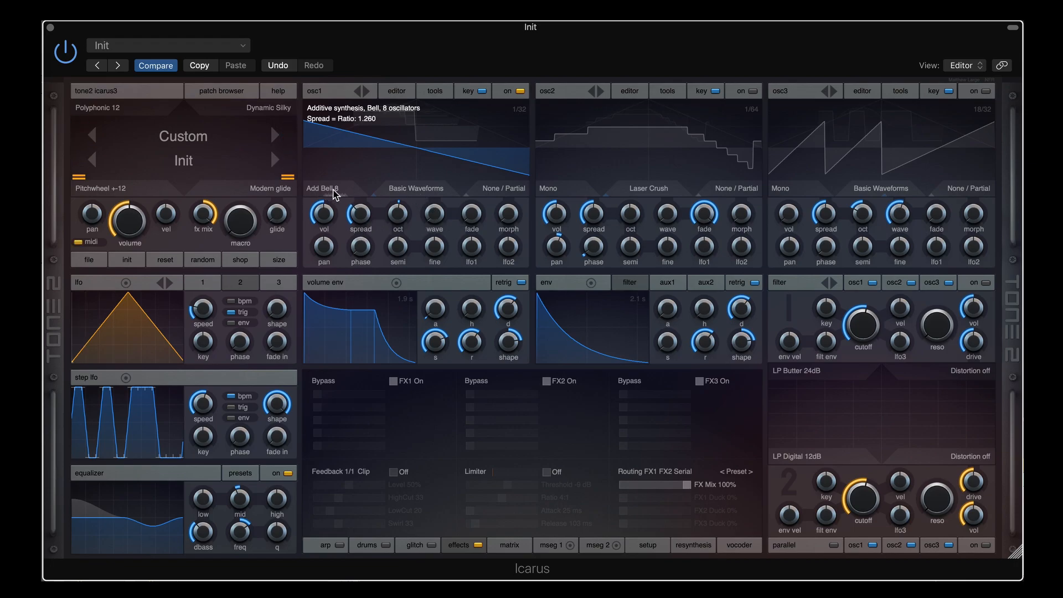
left_click(334, 190)
mouse_move(363, 220)
left_mouse_down()
mouse_move(365, 204)
mouse_move(359, 236)
left_mouse_up()
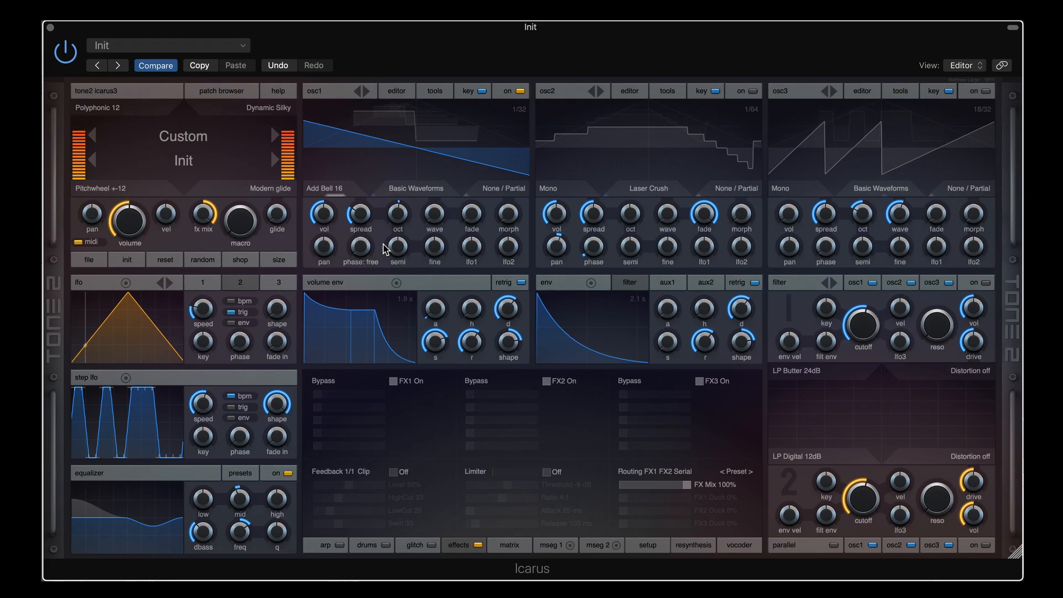
Morph osc1's wave to a later frame and lengthen the amp envelope release to 6.7 s
mouse_move(434, 222)
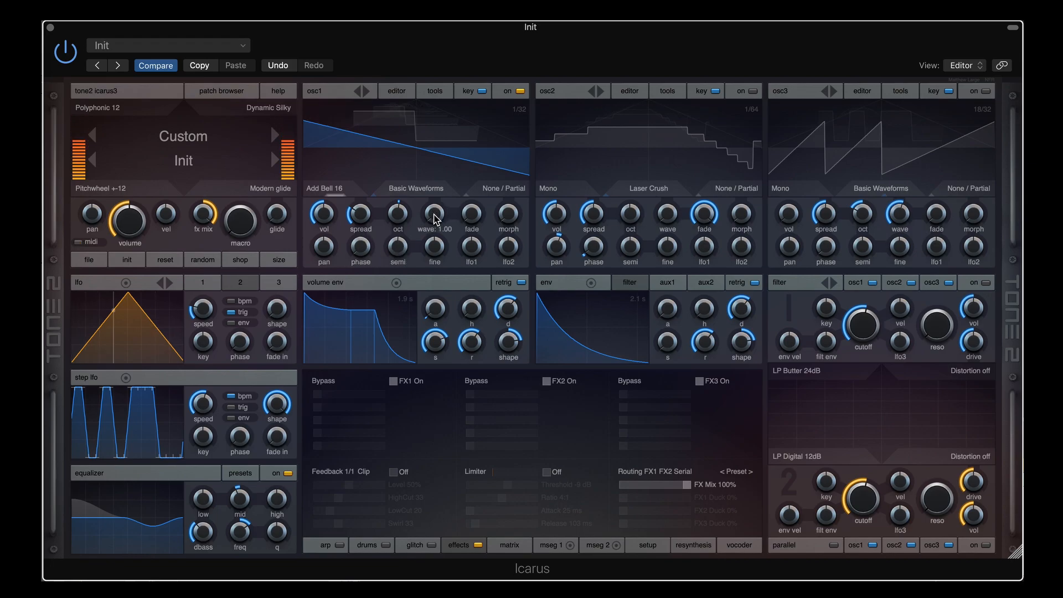
left_click_drag(435, 215, 434, 199)
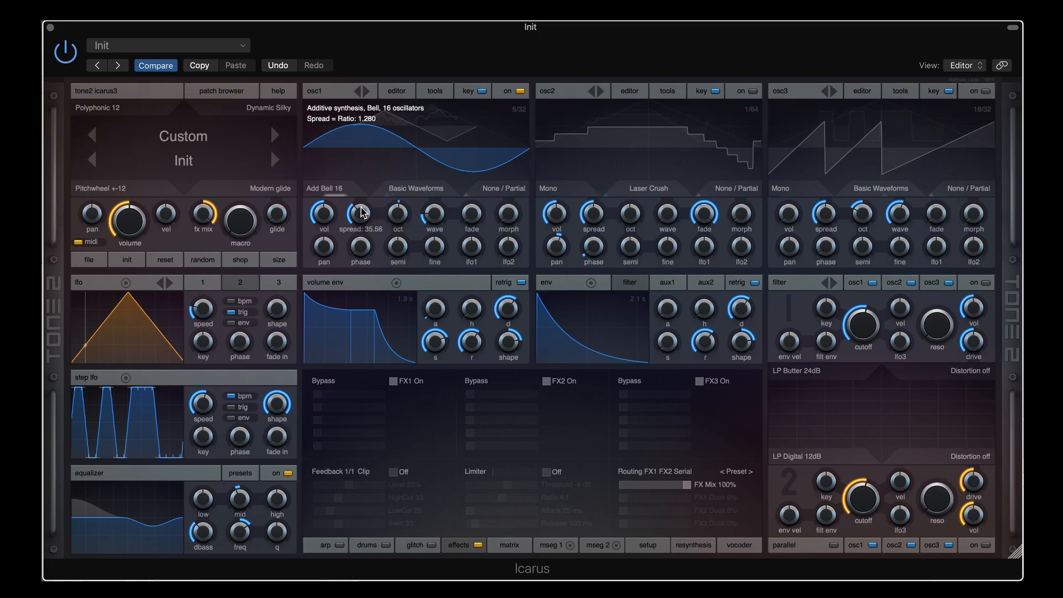
left_click_drag(459, 339, 476, 334)
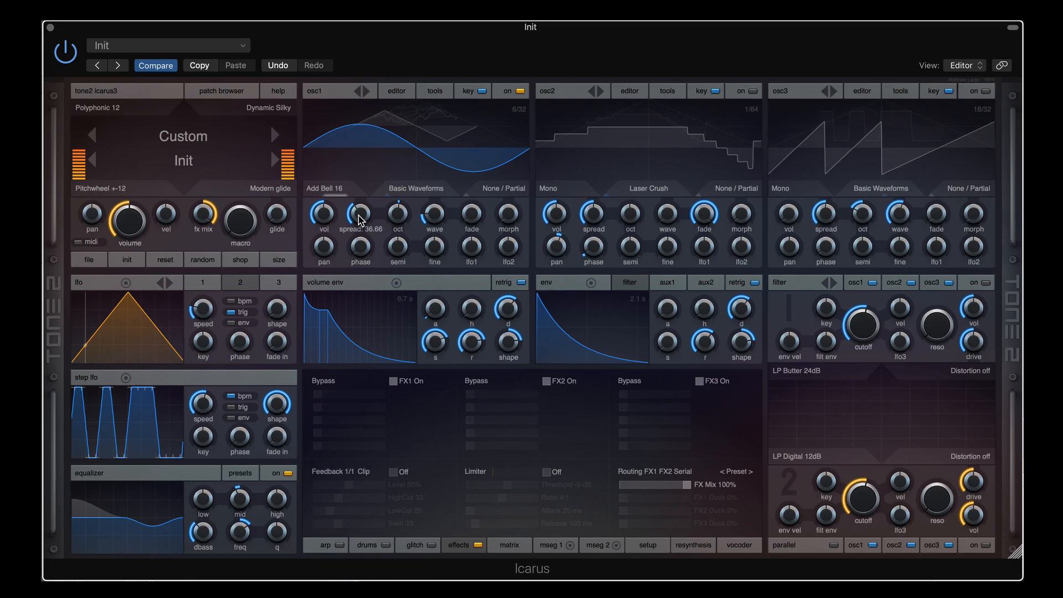
Raise osc1's spread to about 65, then lower it to about 29, and return the wave to the first frame
left_click_drag(360, 219, 361, 192)
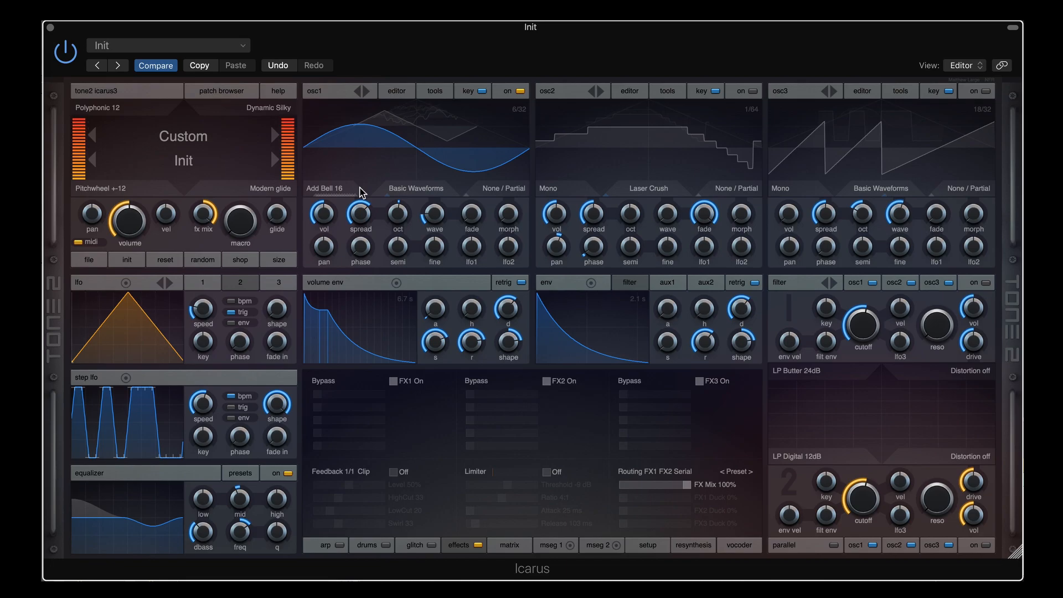
mouse_move(359, 215)
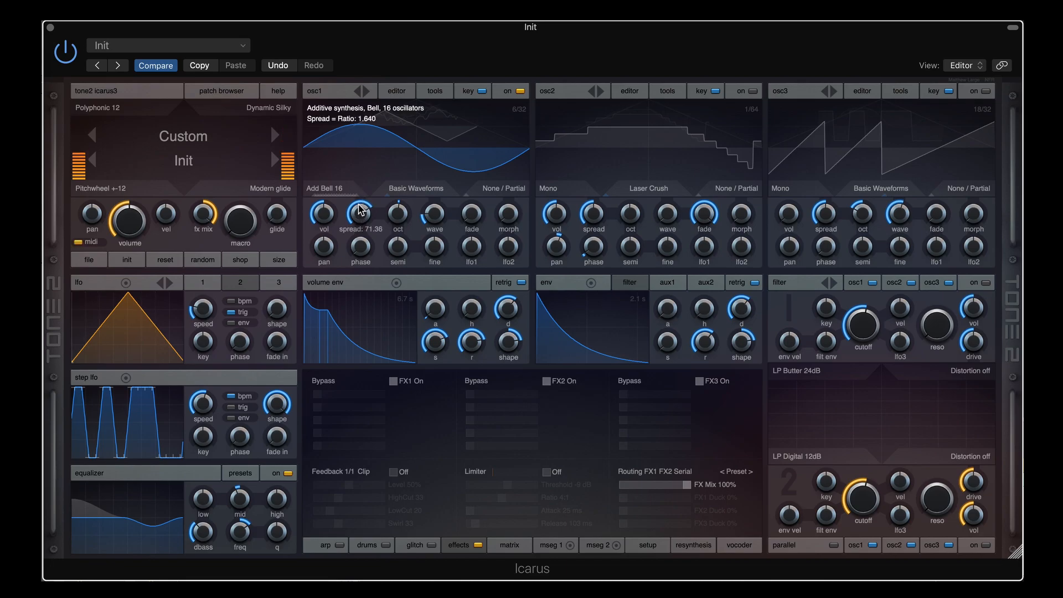
left_click_drag(360, 216, 359, 252)
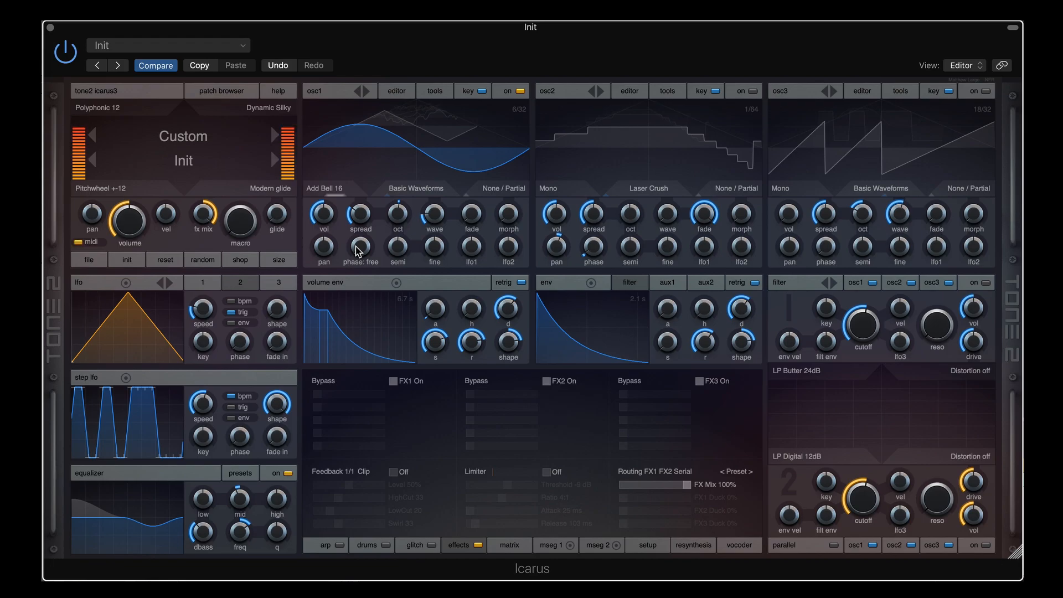
mouse_move(133, 228)
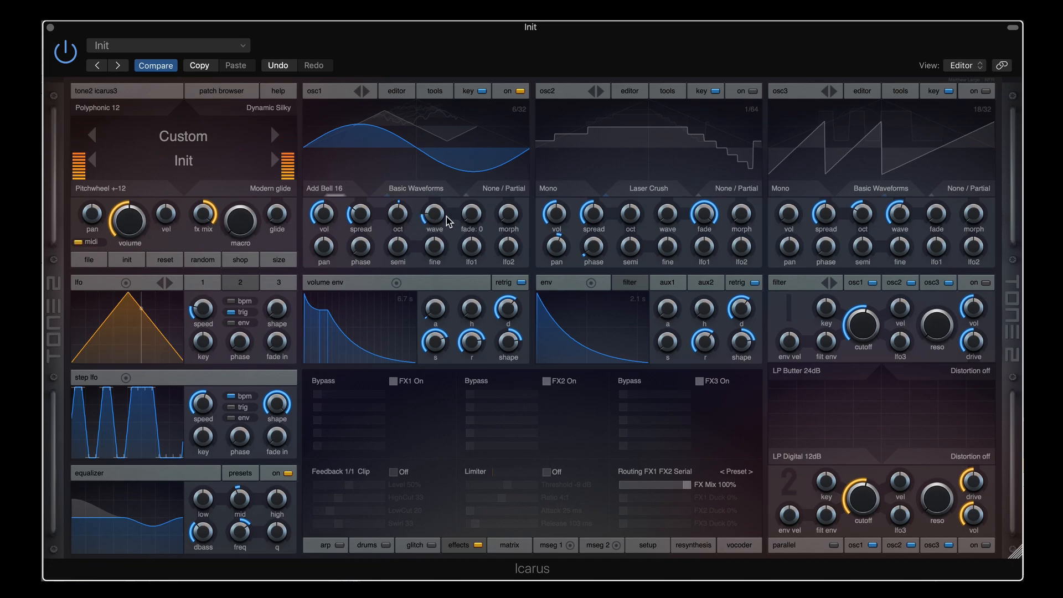
left_click_drag(435, 218, 424, 245)
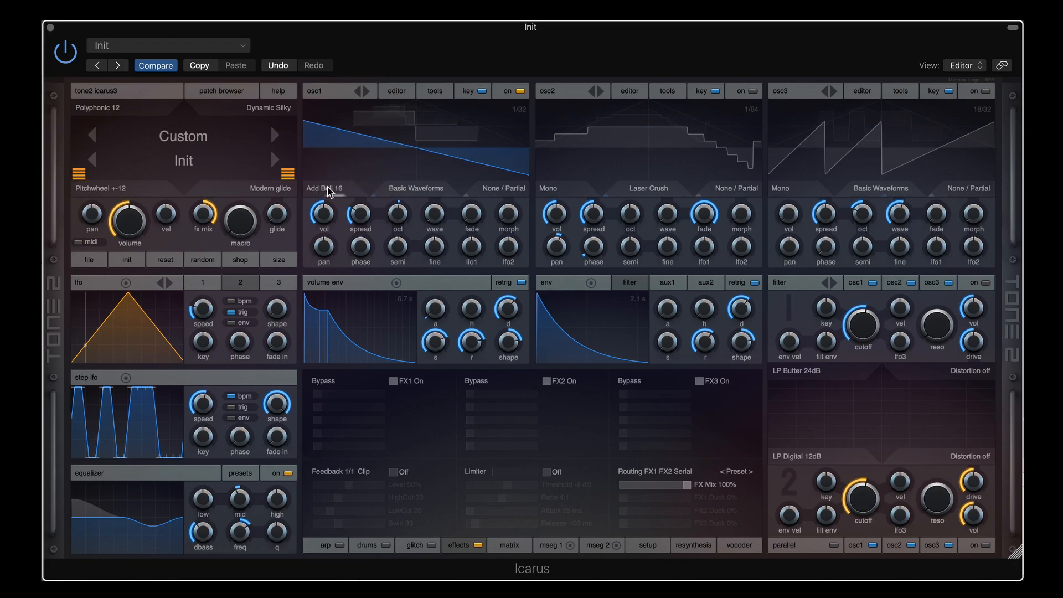
Scroll osc1 to Add Stereo Bell 4, set spread to about 34, and move the wave to a noisier frame
scroll(329, 192, "down", 1)
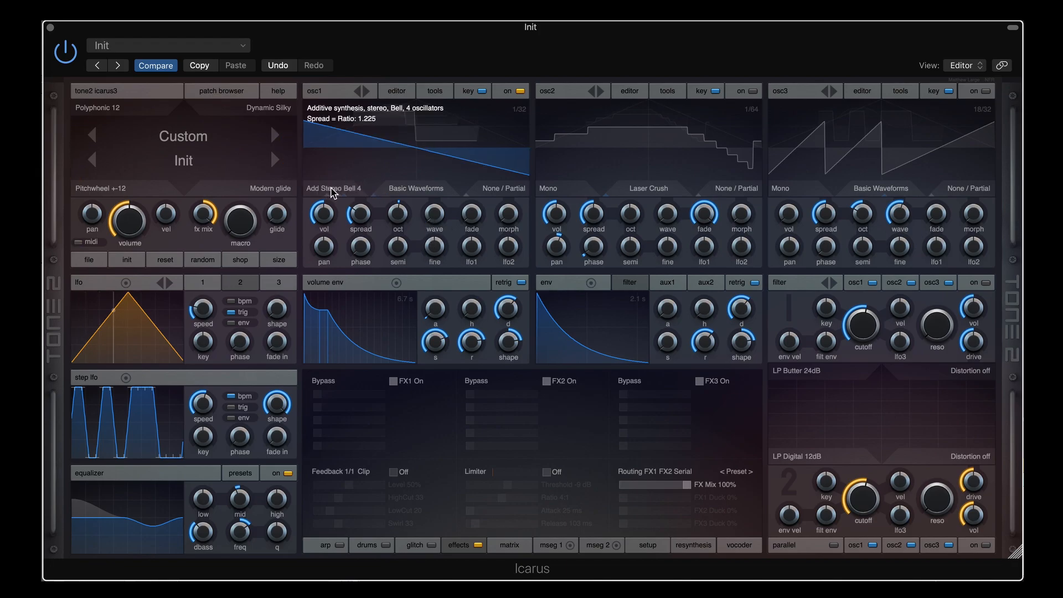
left_click_drag(361, 216, 361, 219)
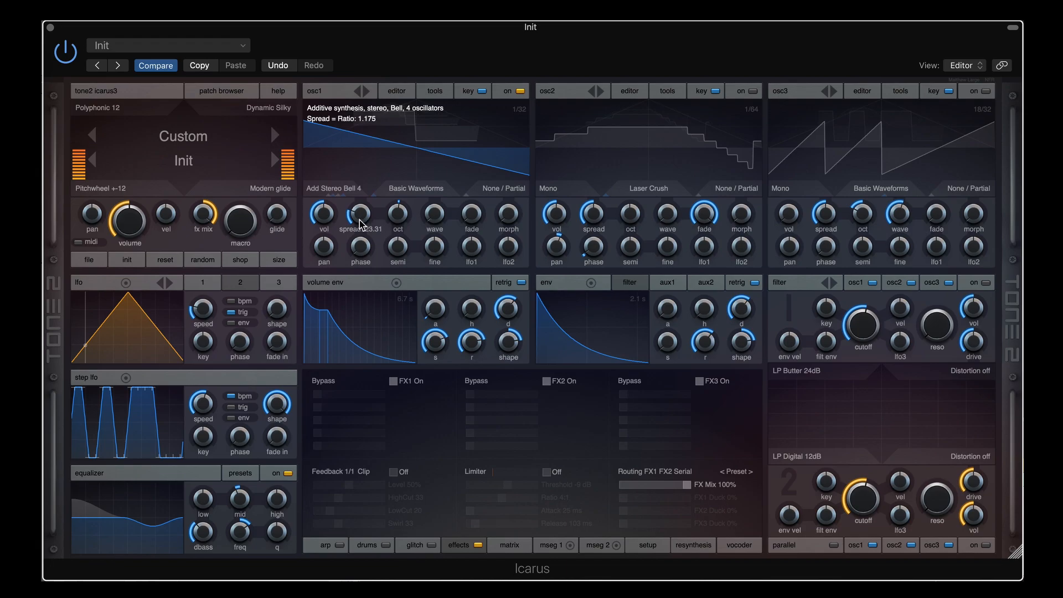
scroll(360, 223, "down", 4)
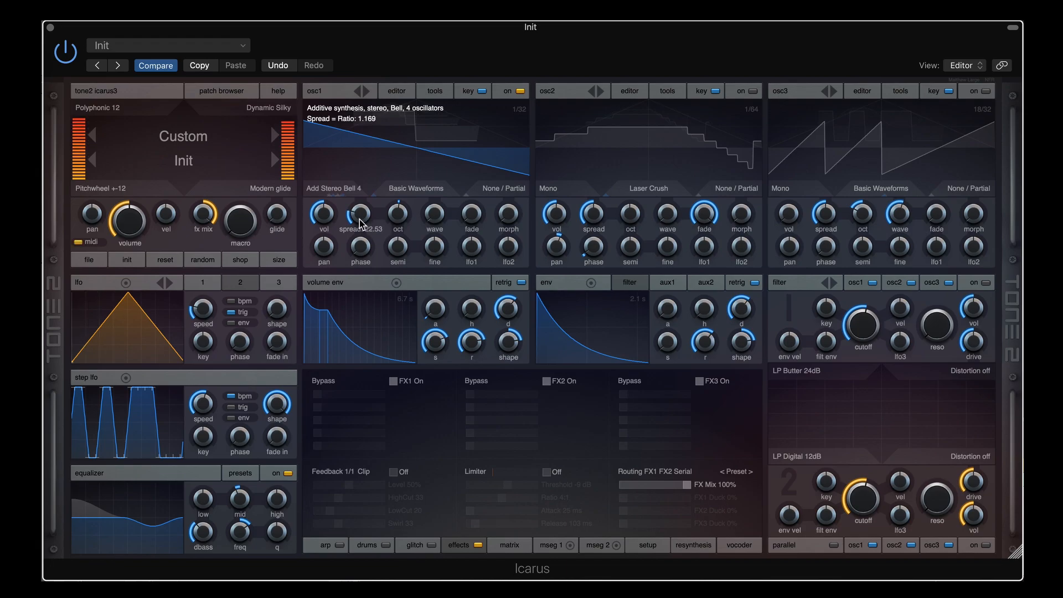
left_click_drag(360, 223, 361, 193)
mouse_move(434, 212)
left_mouse_down()
mouse_move(436, 180)
mouse_move(441, 209)
left_mouse_up()
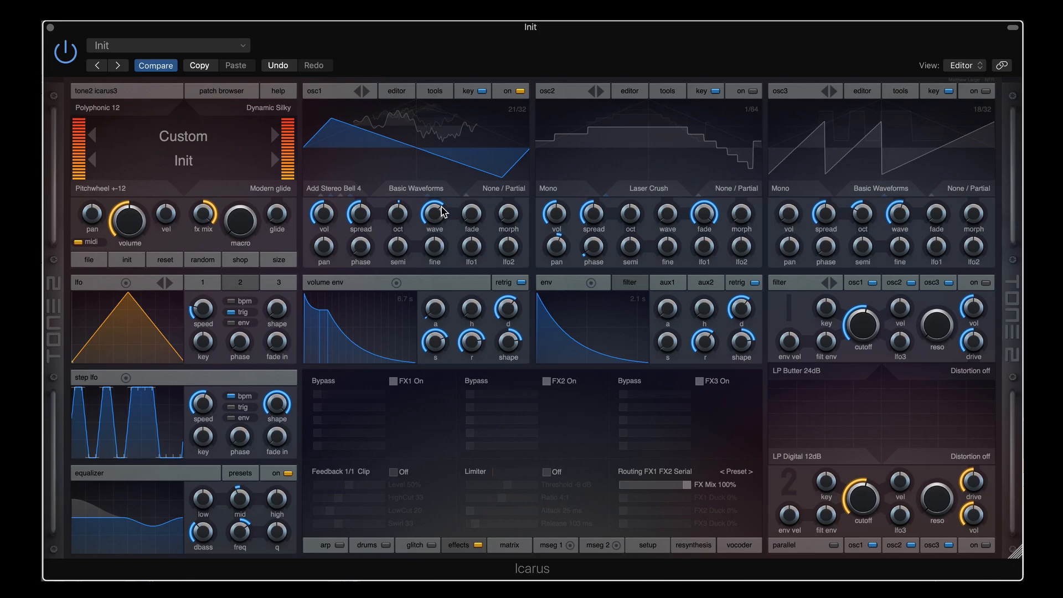
Switch osc1 to Add Stereo Bell 8 and lower its spread to about 44
mouse_move(364, 200)
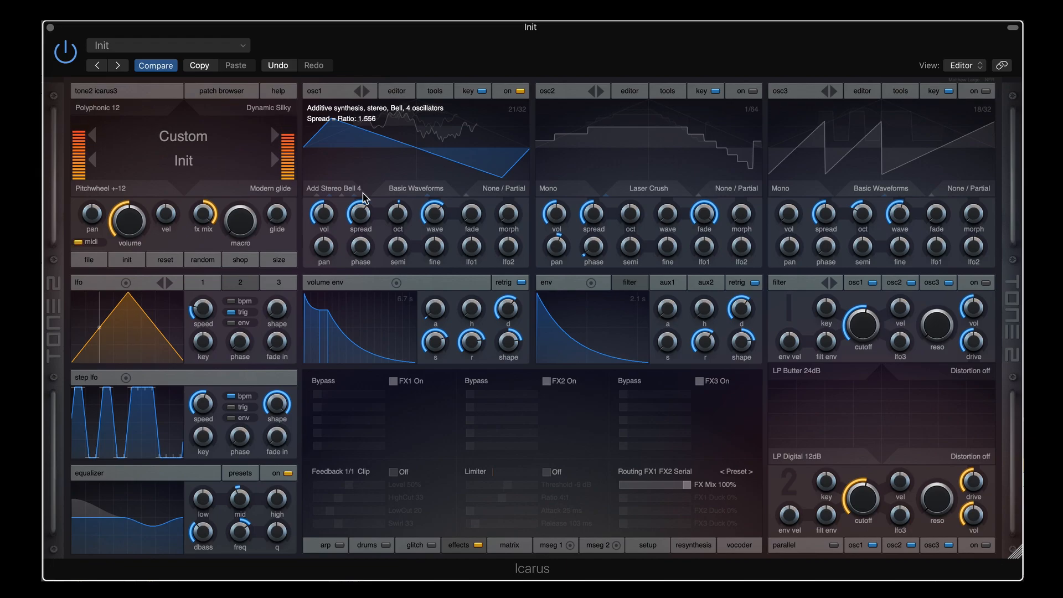
mouse_move(390, 213)
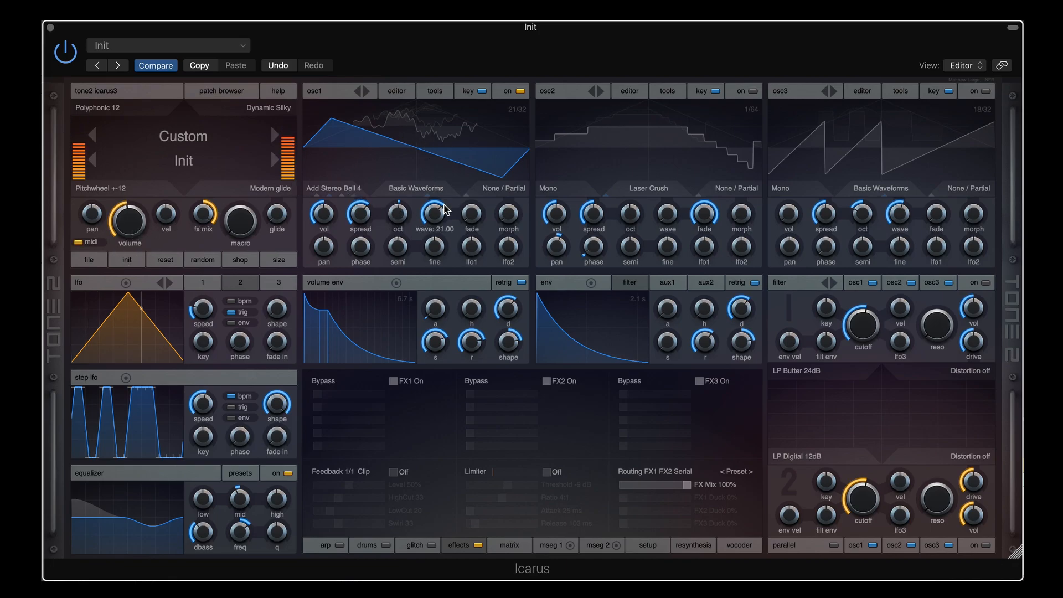
left_click(352, 189)
mouse_move(359, 215)
left_mouse_down()
mouse_move(365, 202)
mouse_move(358, 231)
left_mouse_up()
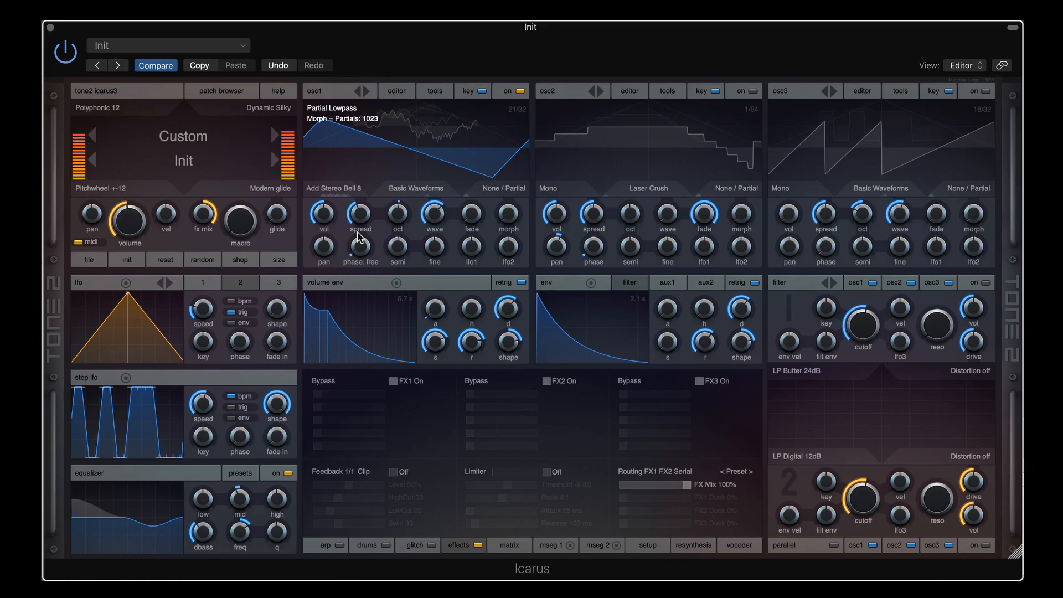
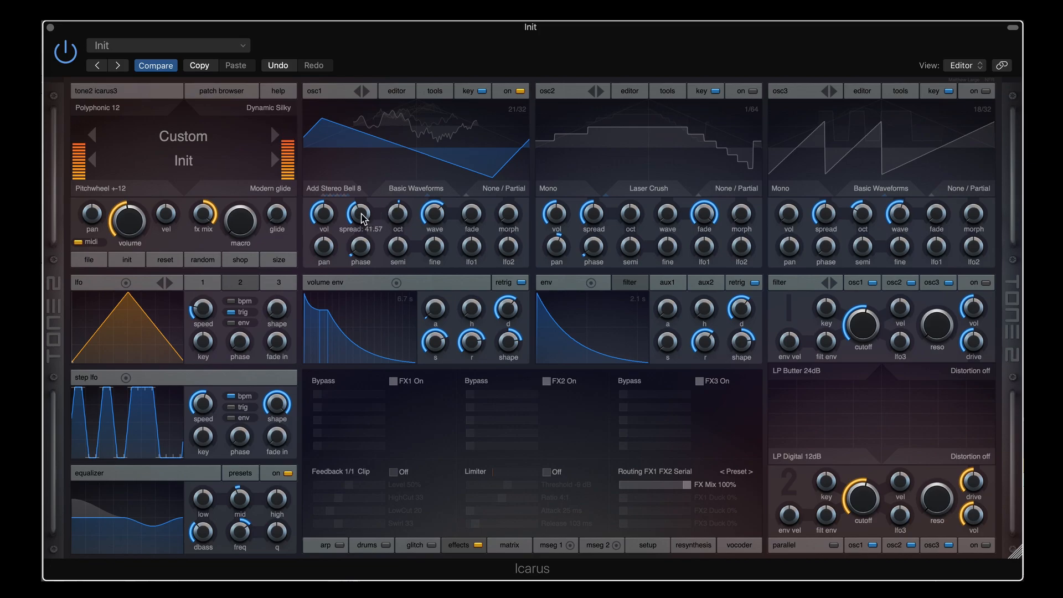
Step osc1 to Add Stereo Bell 16 and widen its spread to about 41
left_click_drag(360, 211, 361, 214)
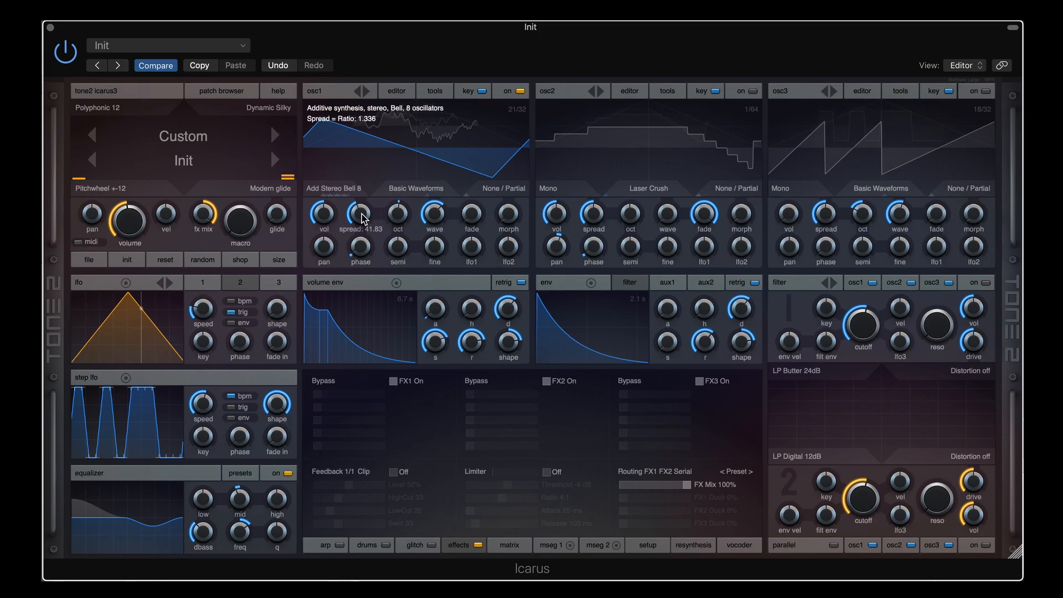
left_click_drag(362, 213, 364, 219)
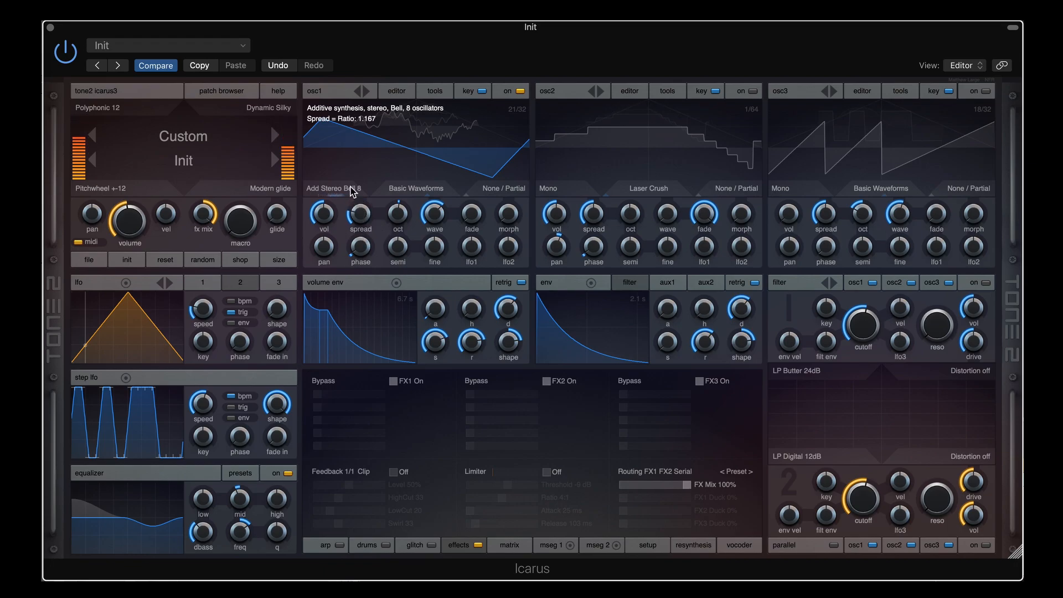
left_click(352, 191)
left_click_drag(357, 208, 363, 200)
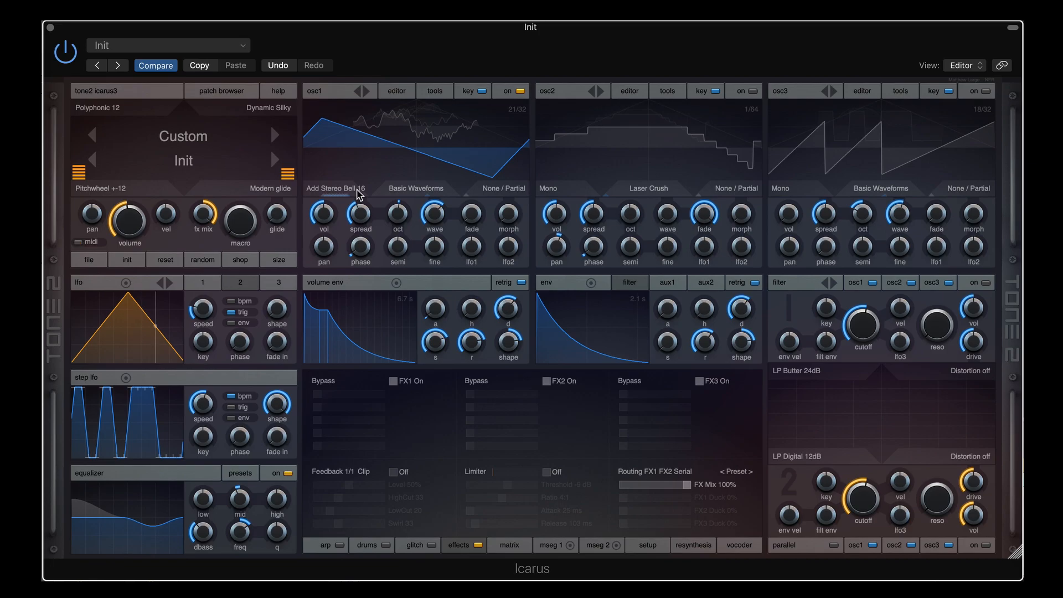
Switch osc1 to Add Partials and raise its spread, browsing the mode list without changing it
left_click(357, 190)
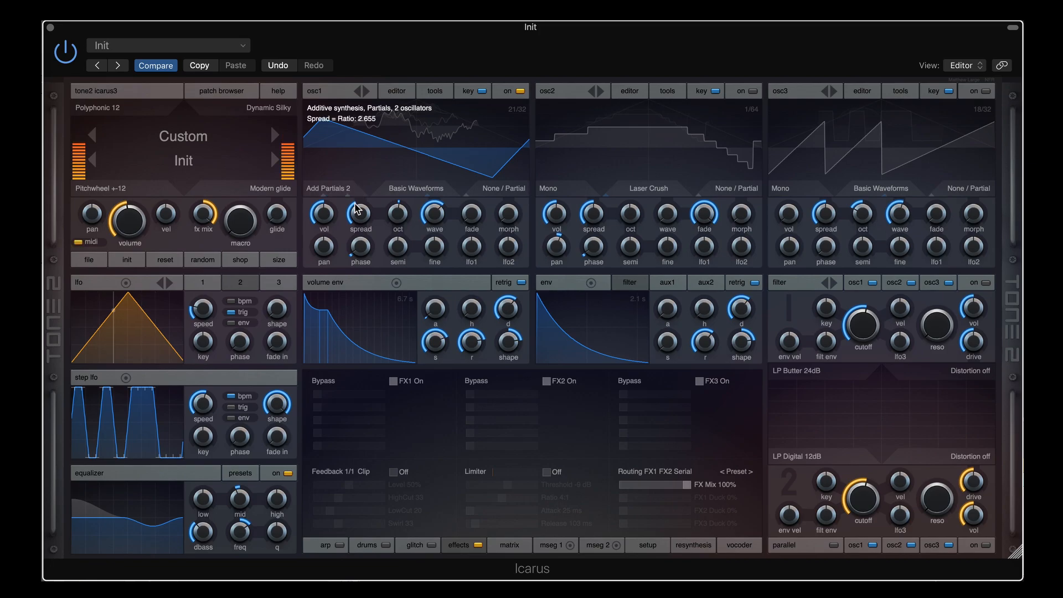
left_click_drag(356, 209, 363, 200)
left_click(340, 190)
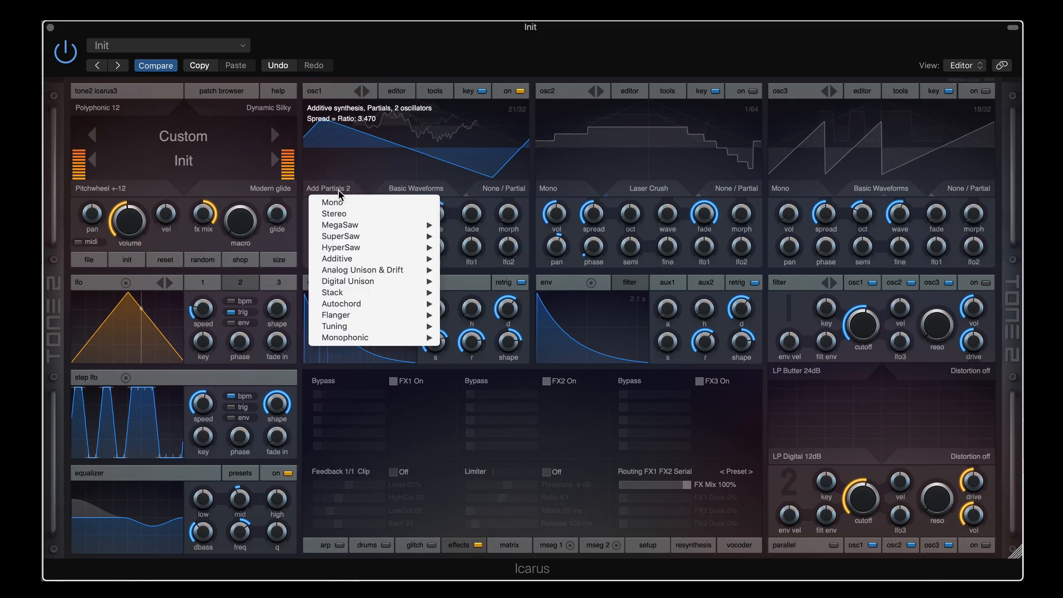
mouse_move(375, 271)
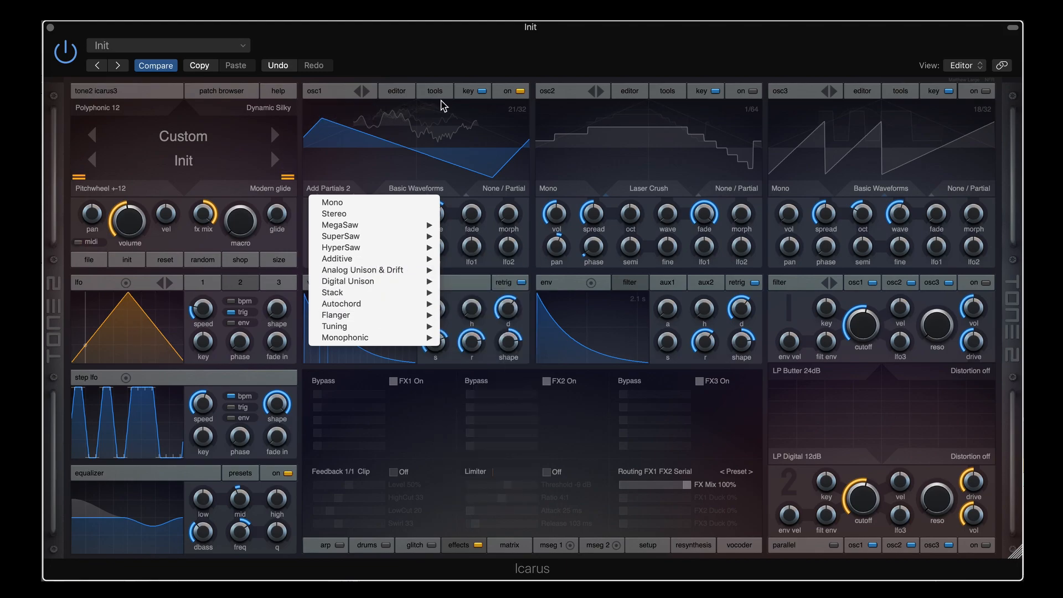
left_click(445, 75)
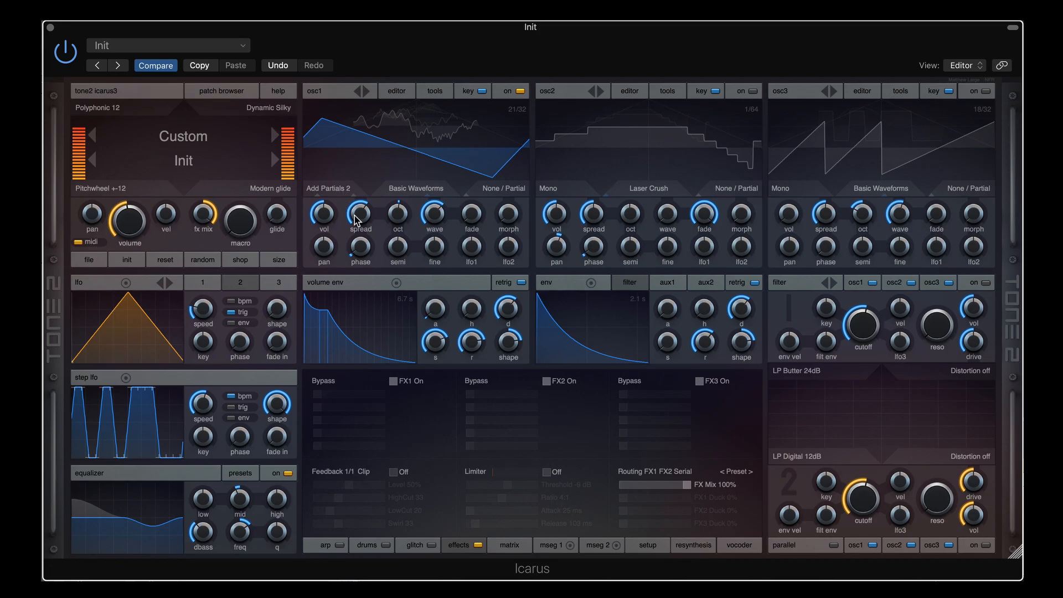
Move osc1 up to Add Partials 16, trying spread at 28.91 before settling near 56.8
left_click_drag(355, 219, 364, 207)
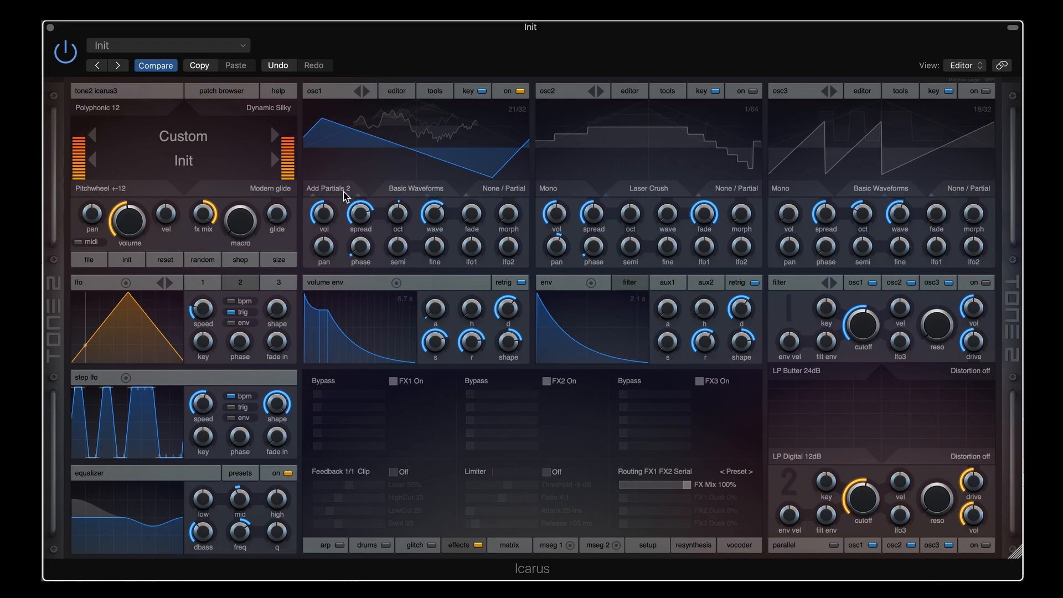
scroll(346, 190, "down", 1)
left_click_drag(363, 216, 363, 233)
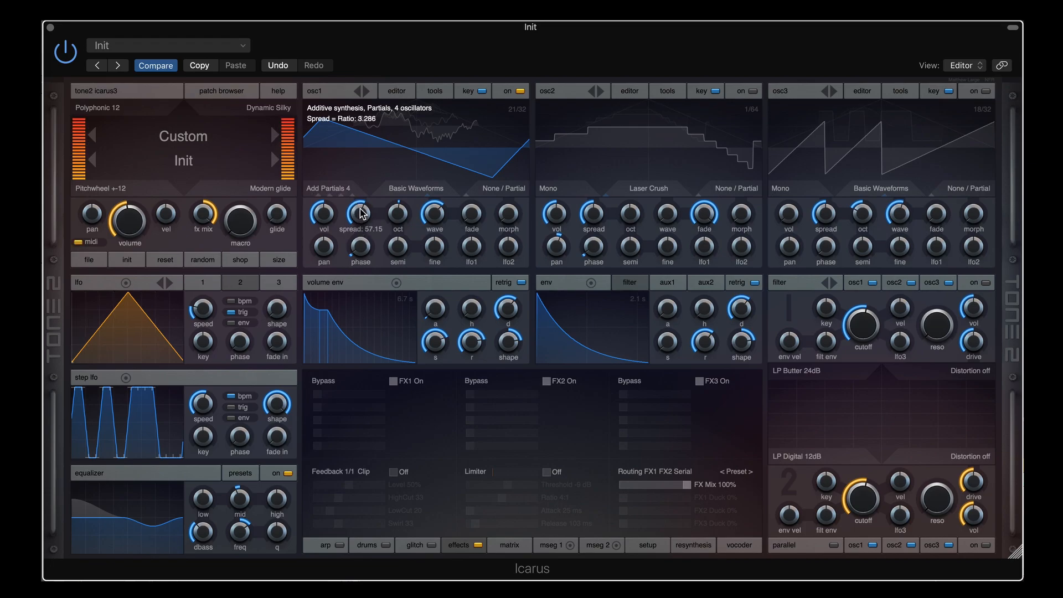
left_click_drag(360, 211, 361, 201)
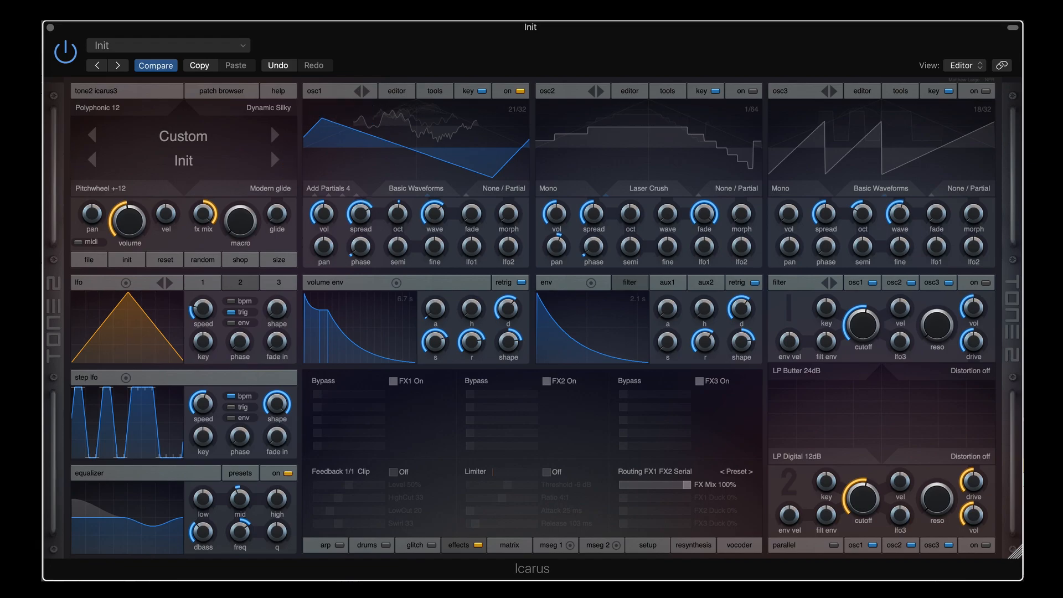
left_click_drag(360, 210, 360, 234)
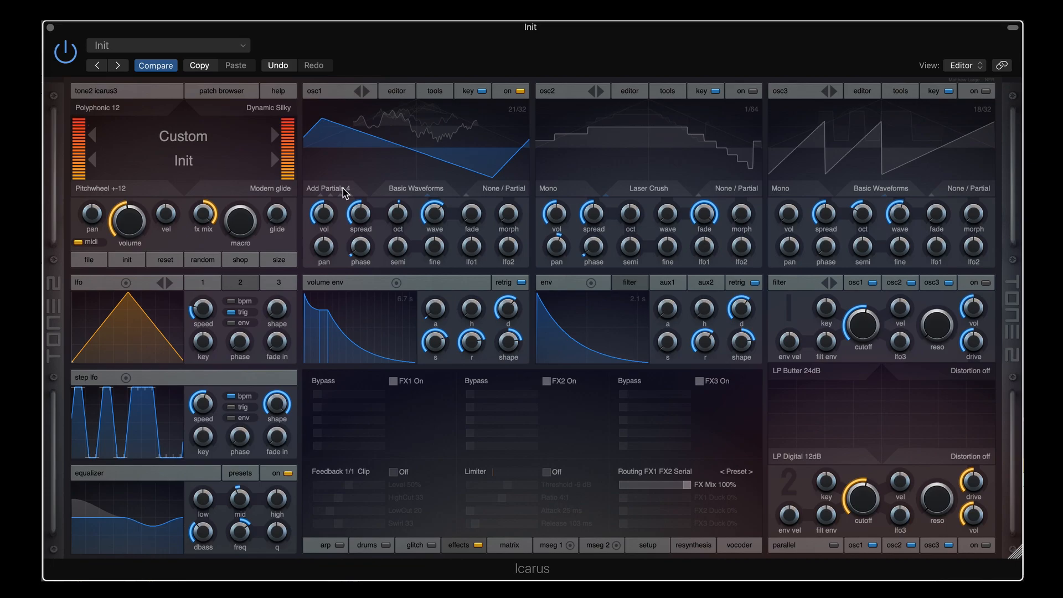
left_click_drag(359, 215, 364, 239)
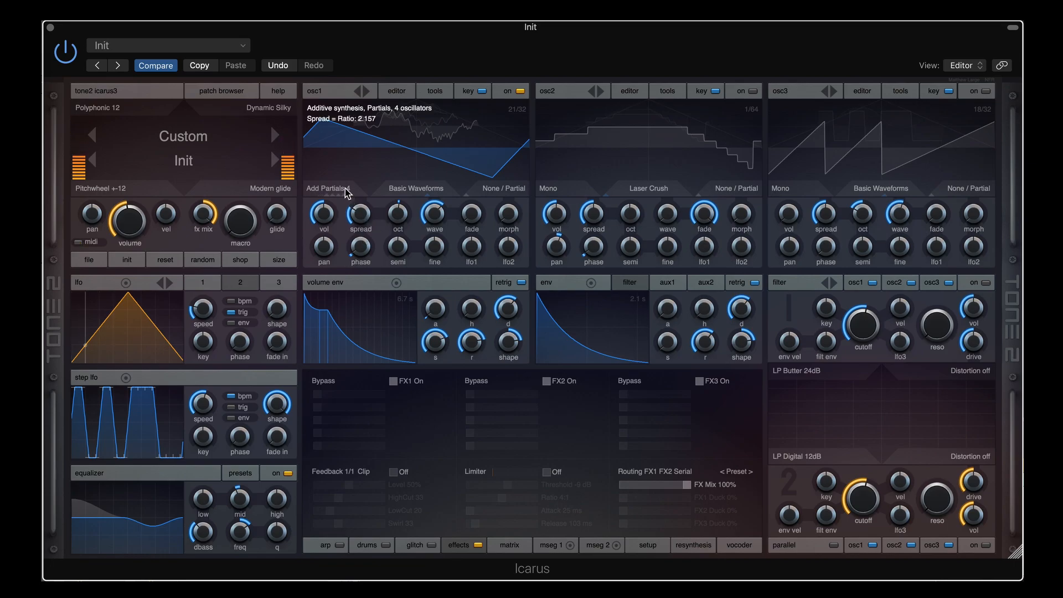
left_click_drag(360, 213, 364, 190)
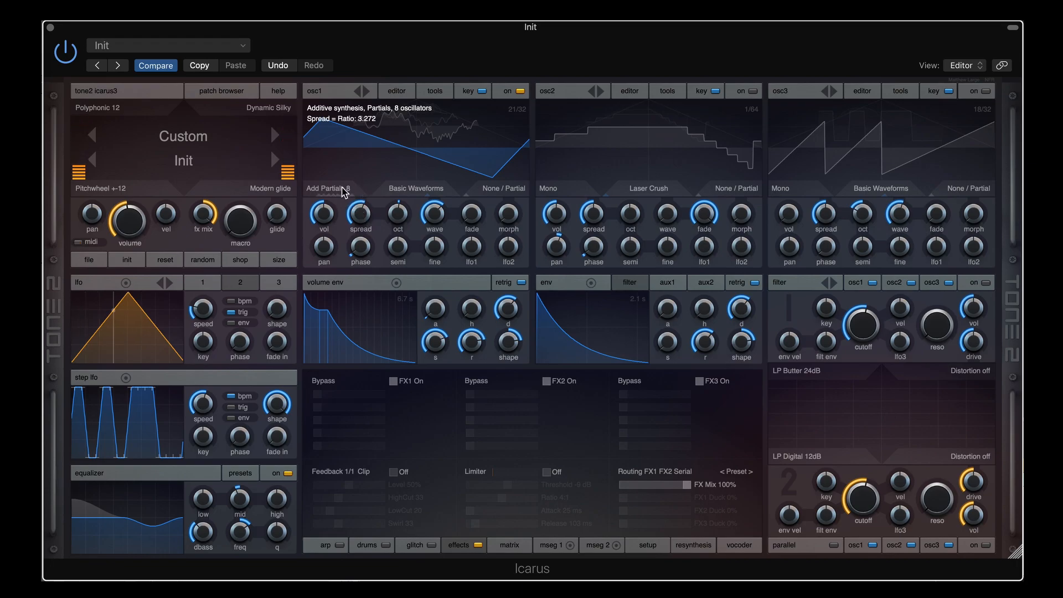
scroll(342, 188, "down", 1)
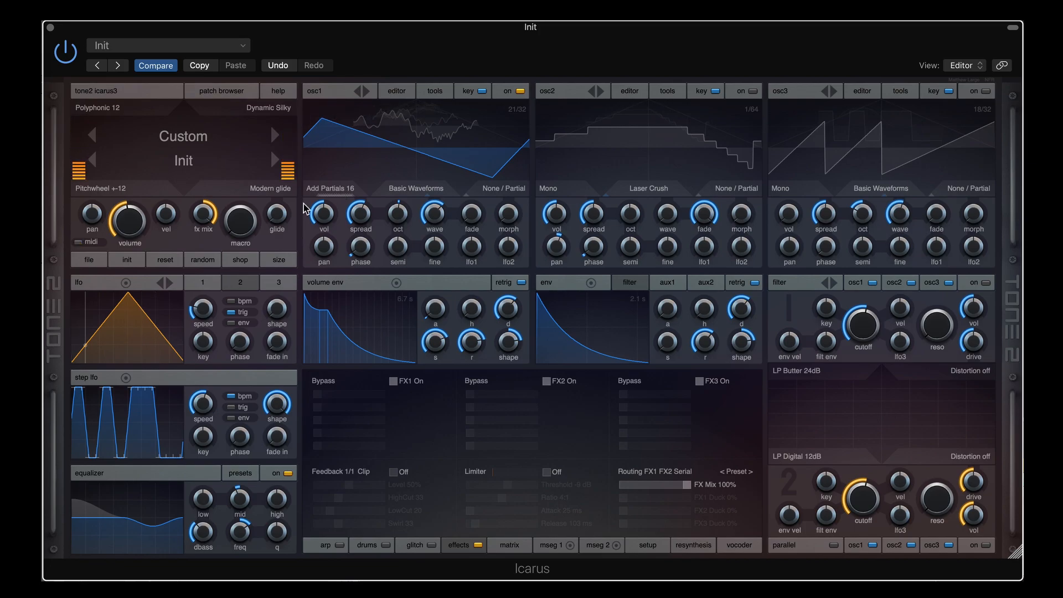
Lower patch volume slightly, move osc1 to a smoother wave frame, and set spread ratio 2.081
left_click_drag(142, 222, 142, 226)
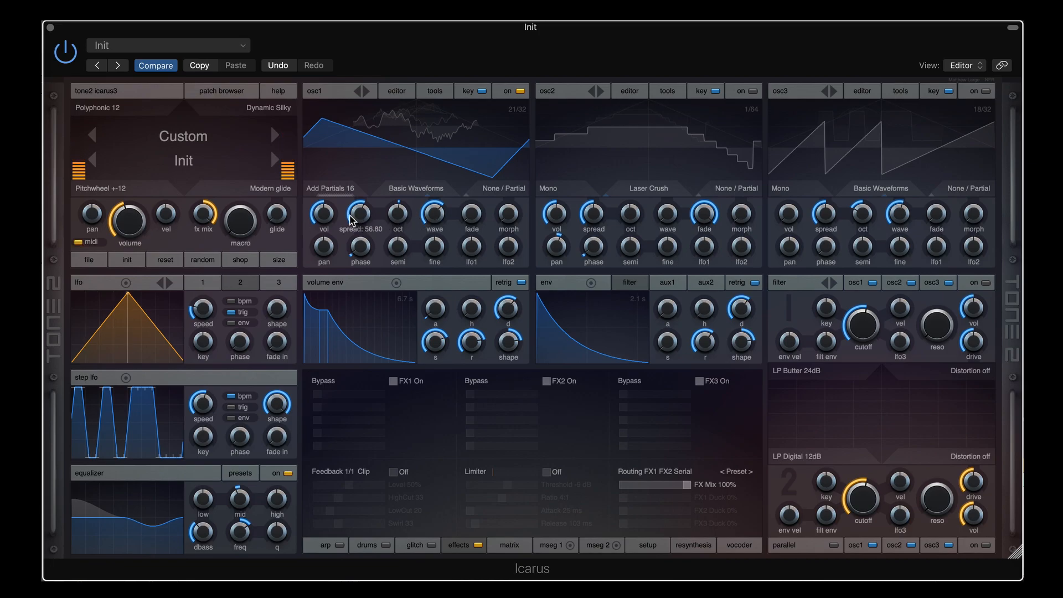
left_click_drag(361, 214, 366, 239)
left_click_drag(433, 221, 431, 259)
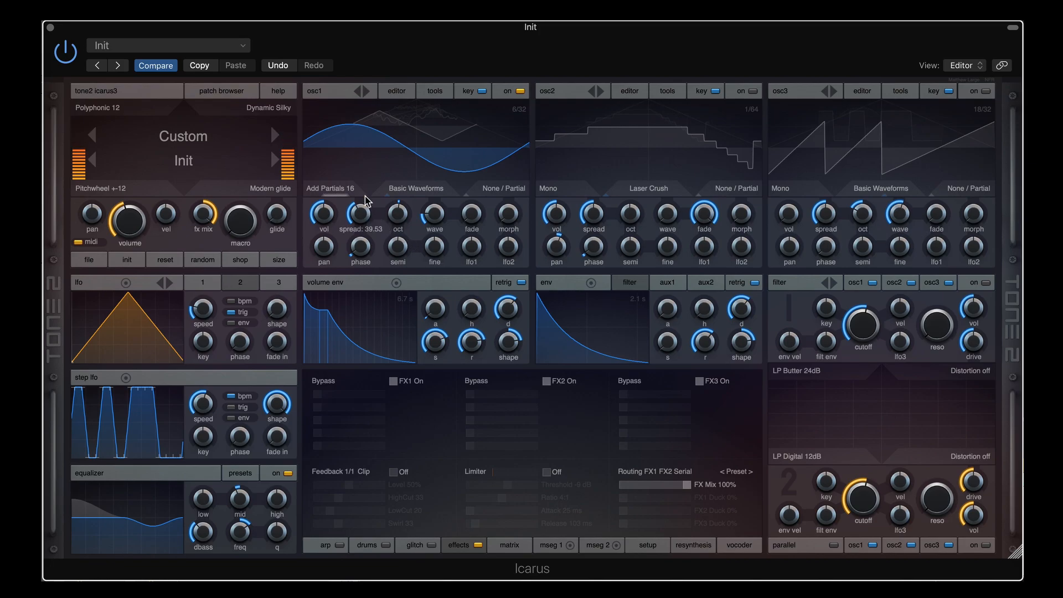
mouse_move(365, 212)
left_mouse_down()
mouse_move(363, 253)
mouse_move(361, 214)
left_mouse_up()
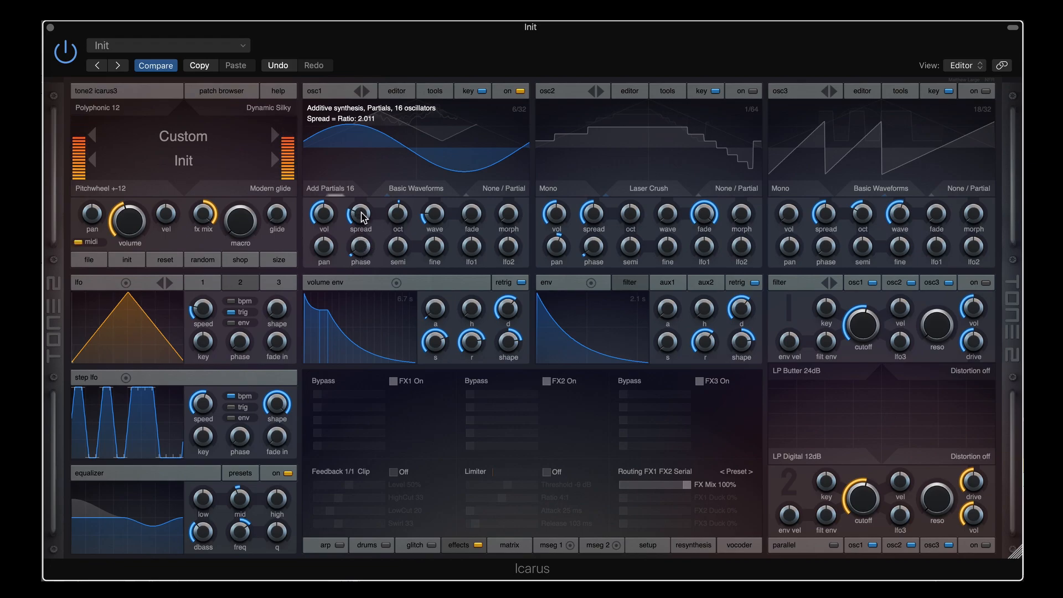
left_click_drag(363, 214, 363, 213)
Scroll osc1 through Add Stereo Par 4 to Par 8, trying spread at 54.12 then about 36
scroll(342, 190, "down", 1)
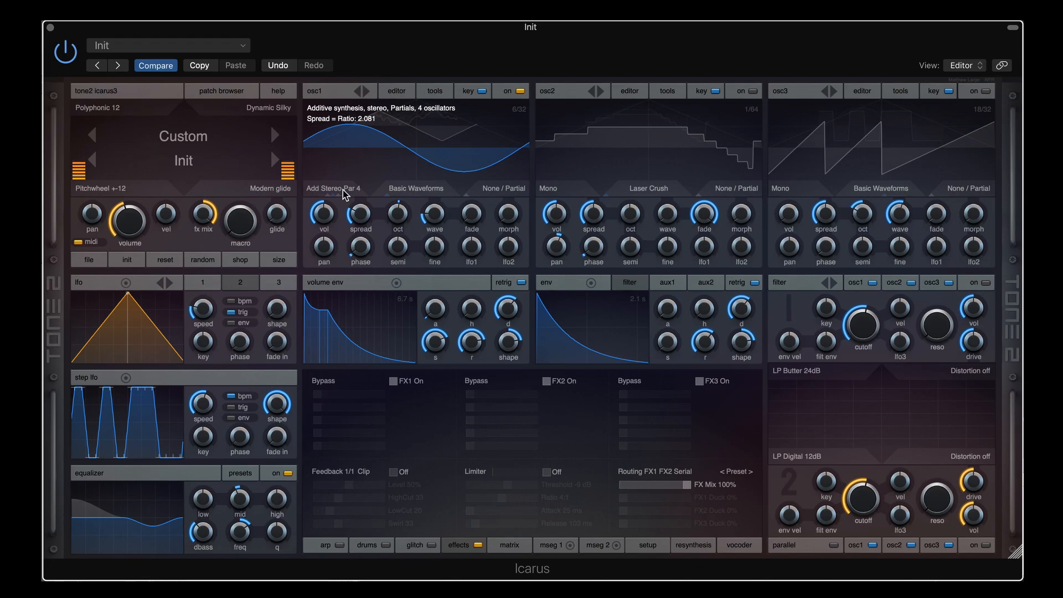
scroll(360, 212, "up", 1)
scroll(359, 211, "up", 2)
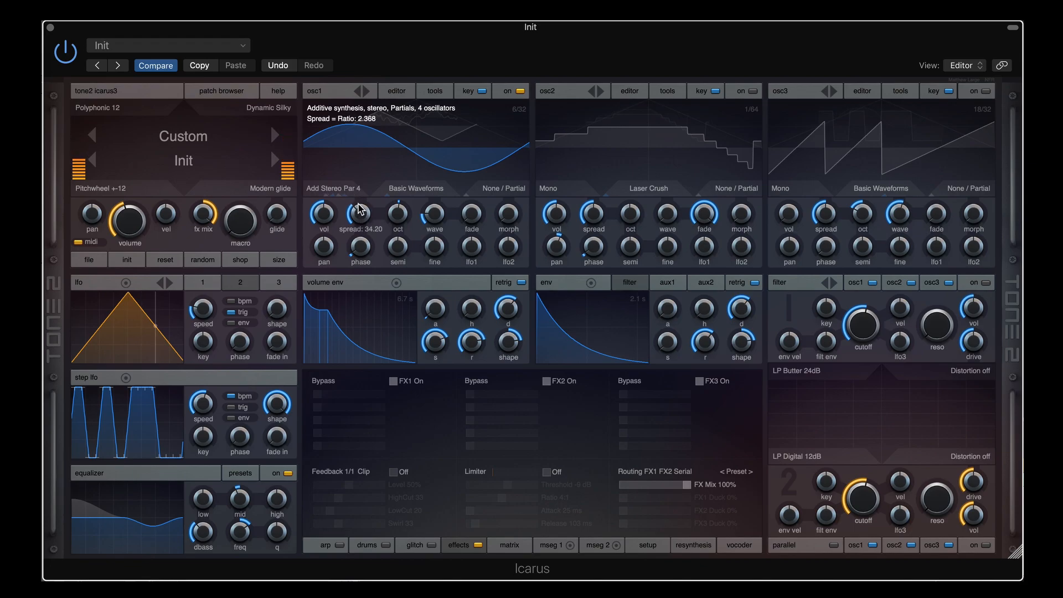
mouse_move(400, 204)
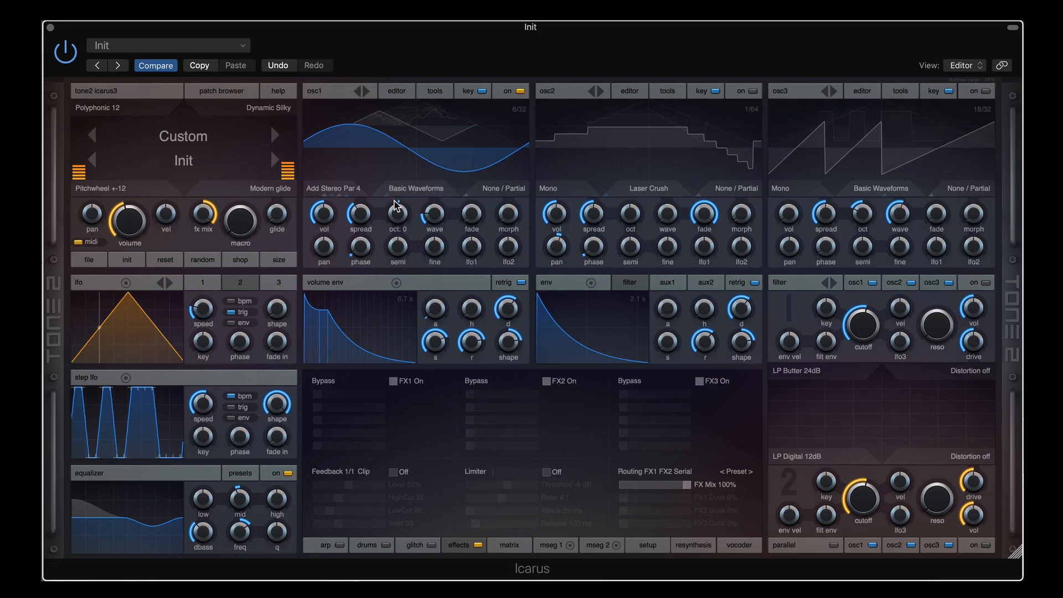
left_click_drag(363, 216, 364, 189)
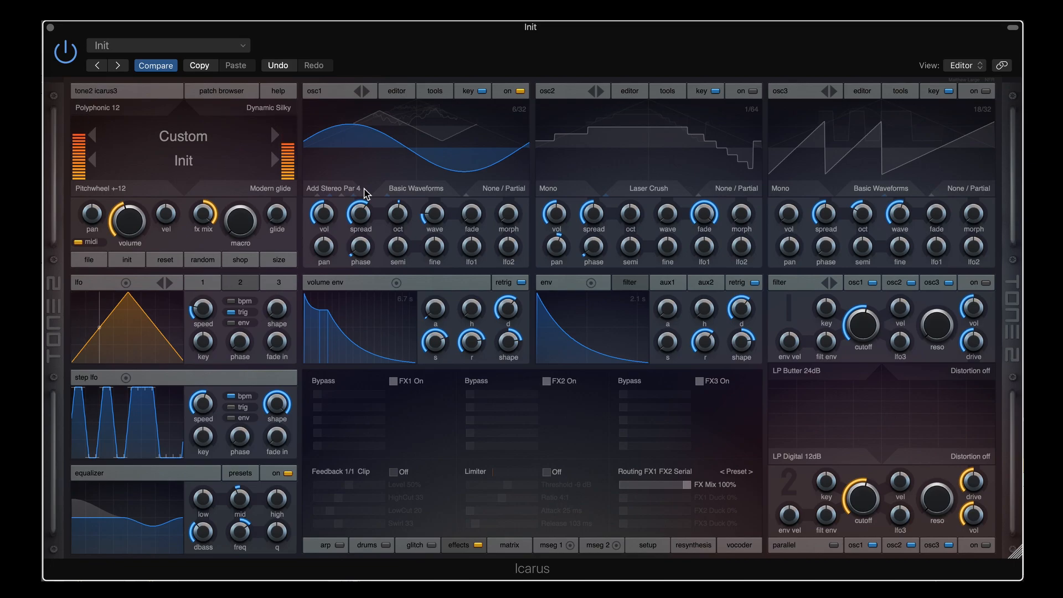
mouse_move(360, 214)
left_mouse_down()
mouse_move(357, 240)
mouse_move(356, 209)
left_mouse_up()
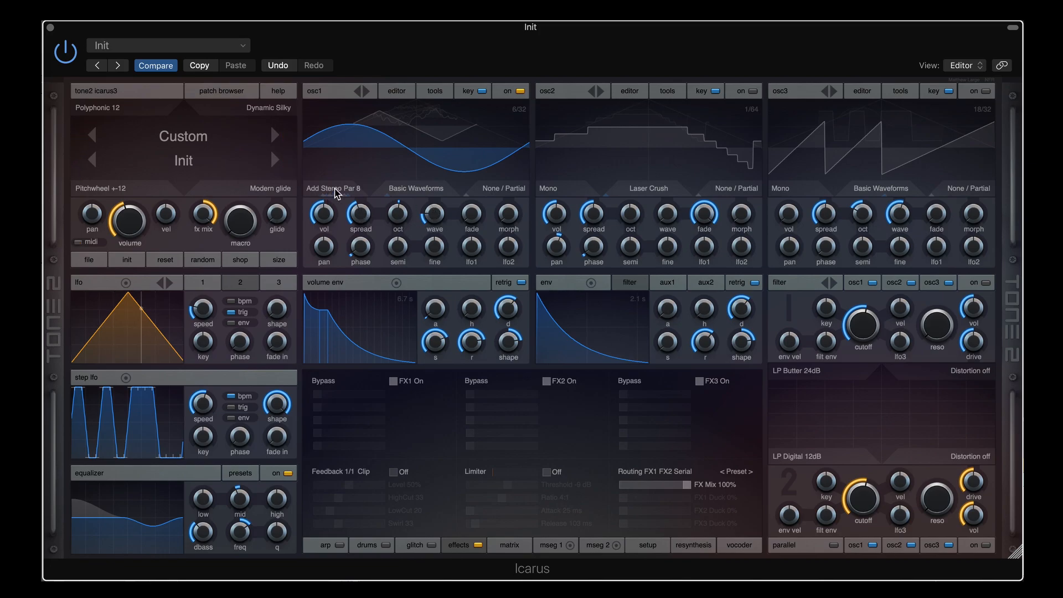
Step osc1 to Add Stereo Par 16 and tune its spread to ratio 3.667
left_click(335, 189)
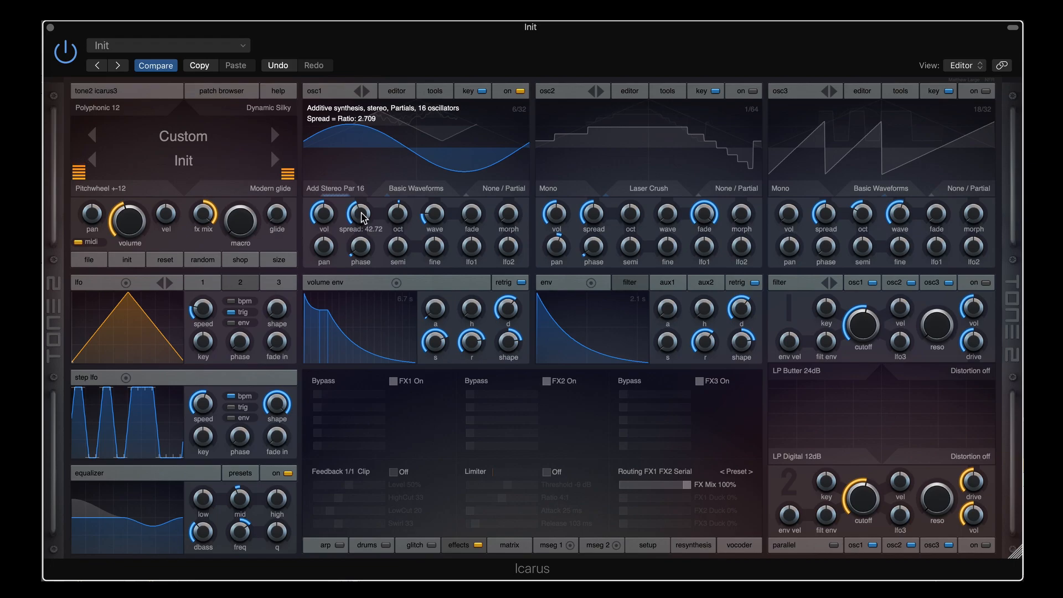
left_click_drag(361, 216, 366, 191)
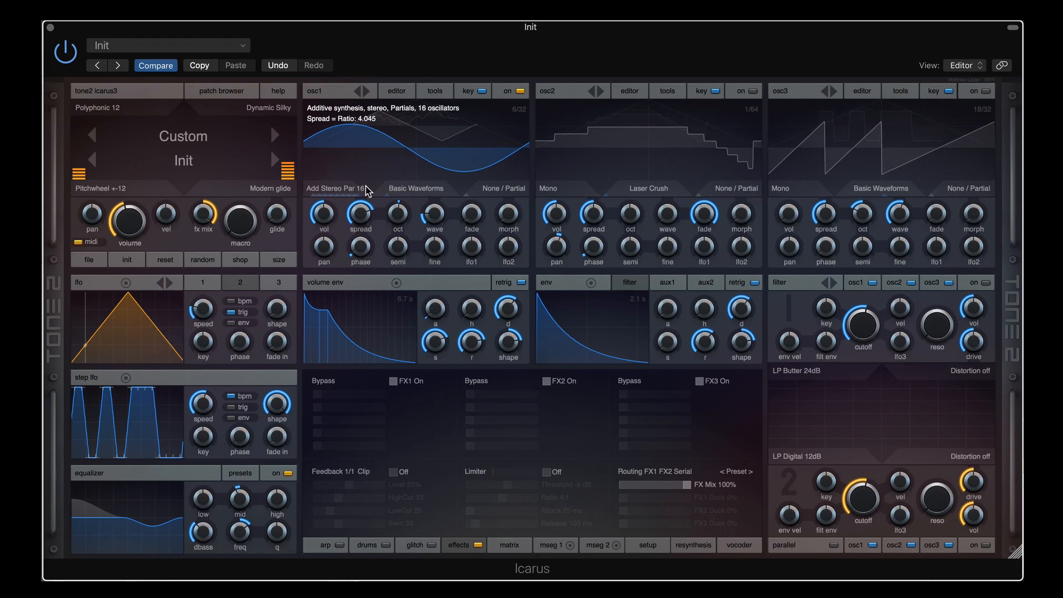
left_click_drag(360, 212, 360, 213)
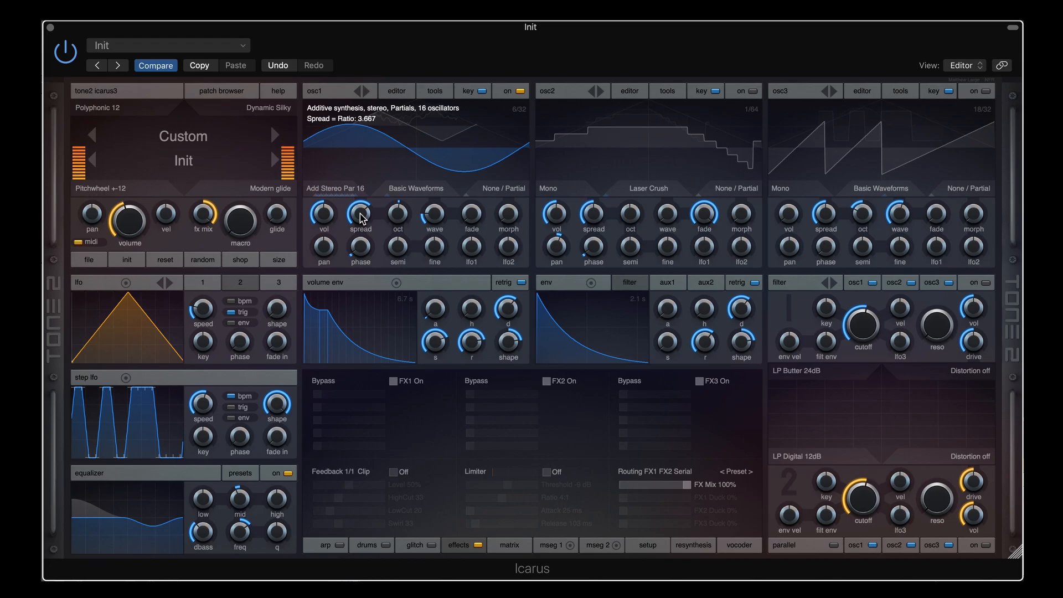
Give osc1 a ramp wave, lower its spread to 25.92, and set phase to sync 60
left_click_drag(433, 215, 433, 243)
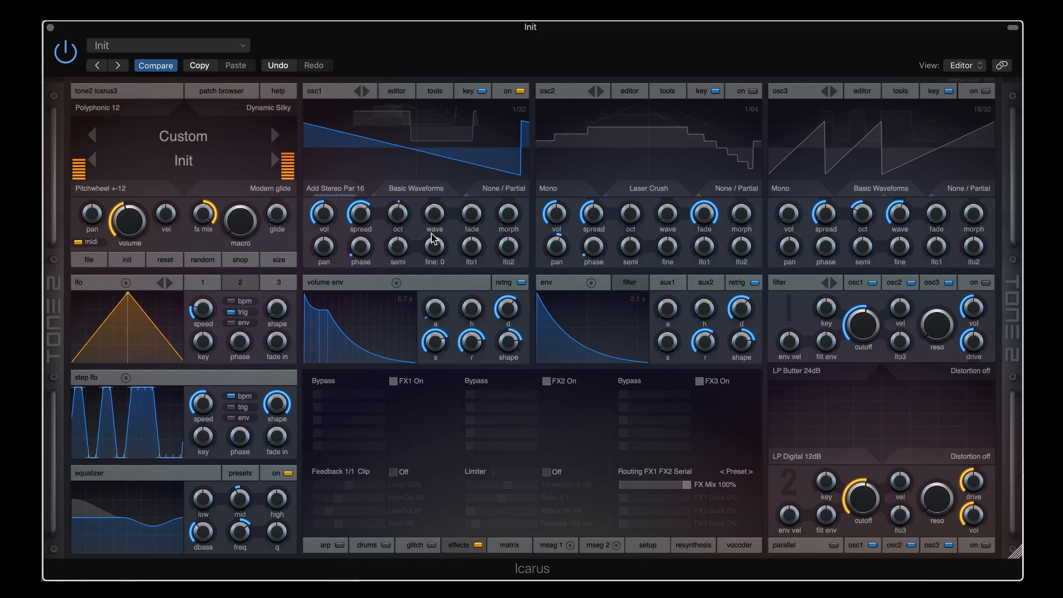
left_click_drag(360, 215, 359, 254)
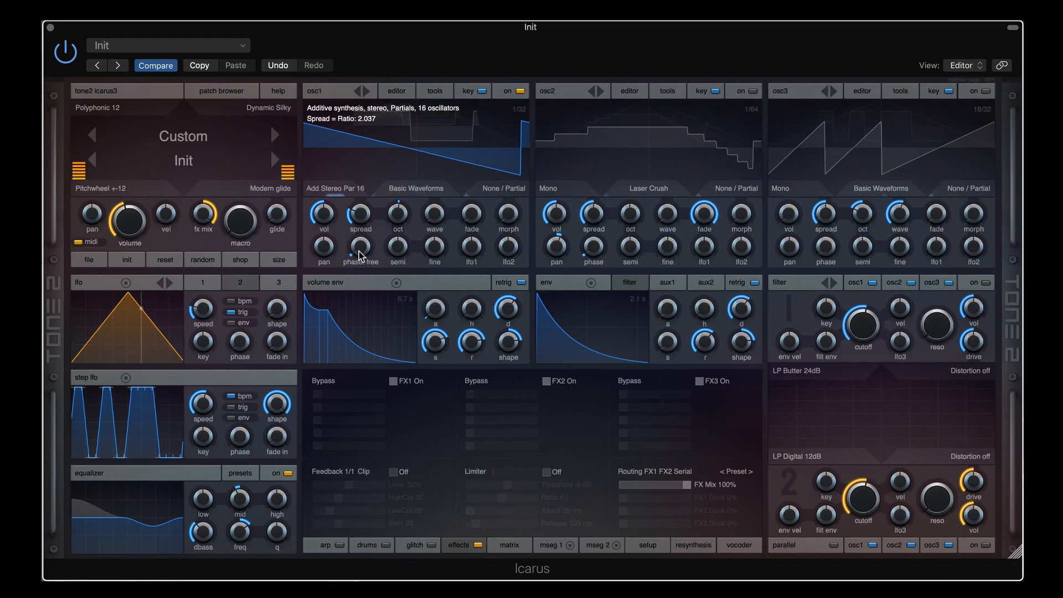
left_click_drag(358, 250, 357, 249)
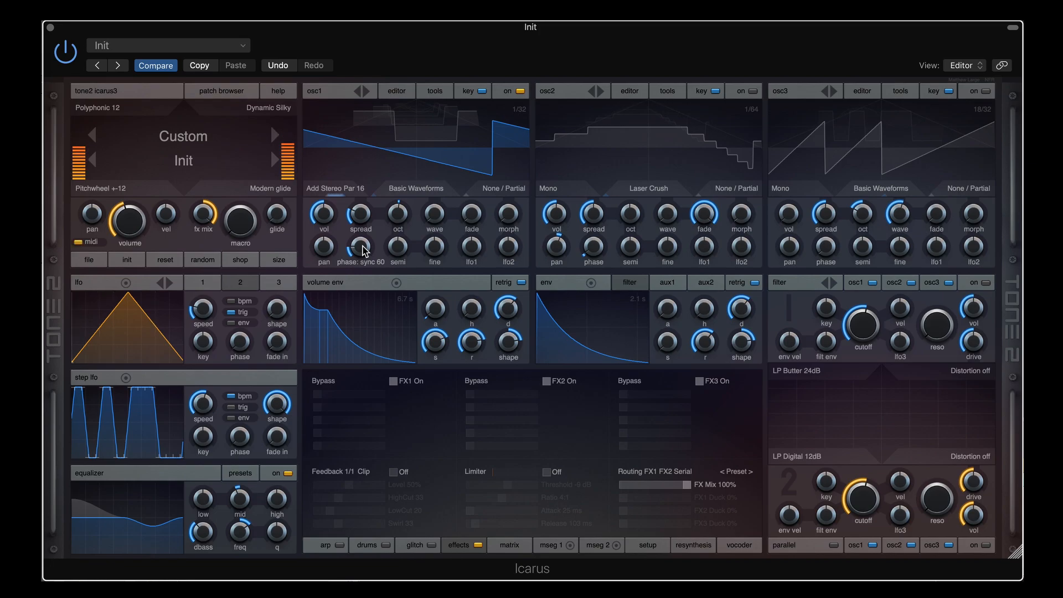
mouse_move(359, 212)
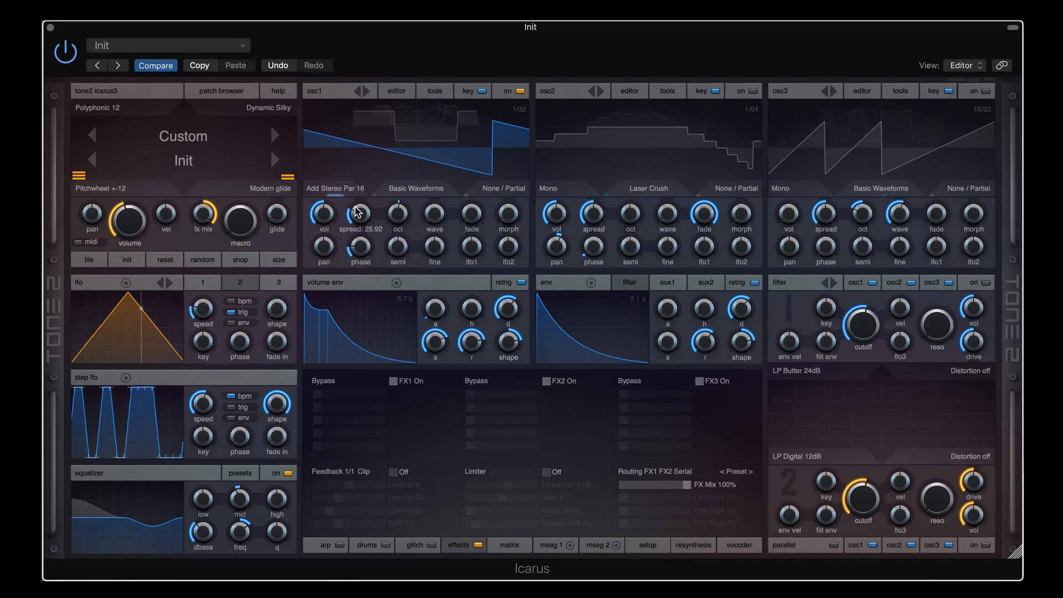
Put osc1 on Add Stretch 9 with spread ratio 1.105 and oct set to 1
scroll(347, 189, "down", 1)
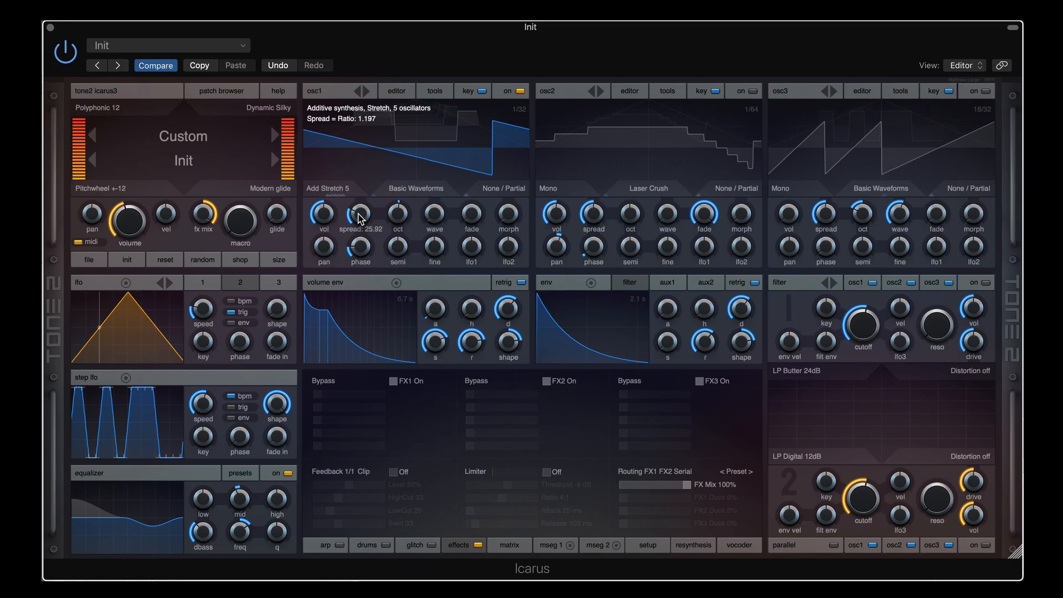
left_click_drag(360, 217, 361, 182)
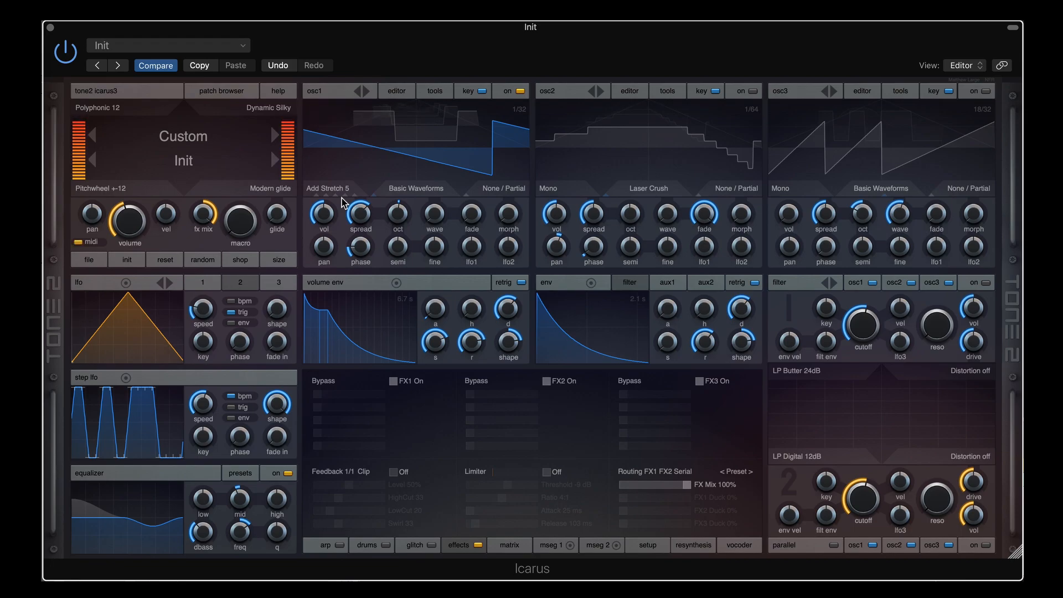
mouse_move(358, 215)
left_mouse_down()
mouse_move(358, 193)
mouse_move(360, 226)
left_mouse_up()
left_click_drag(396, 211, 357, 245)
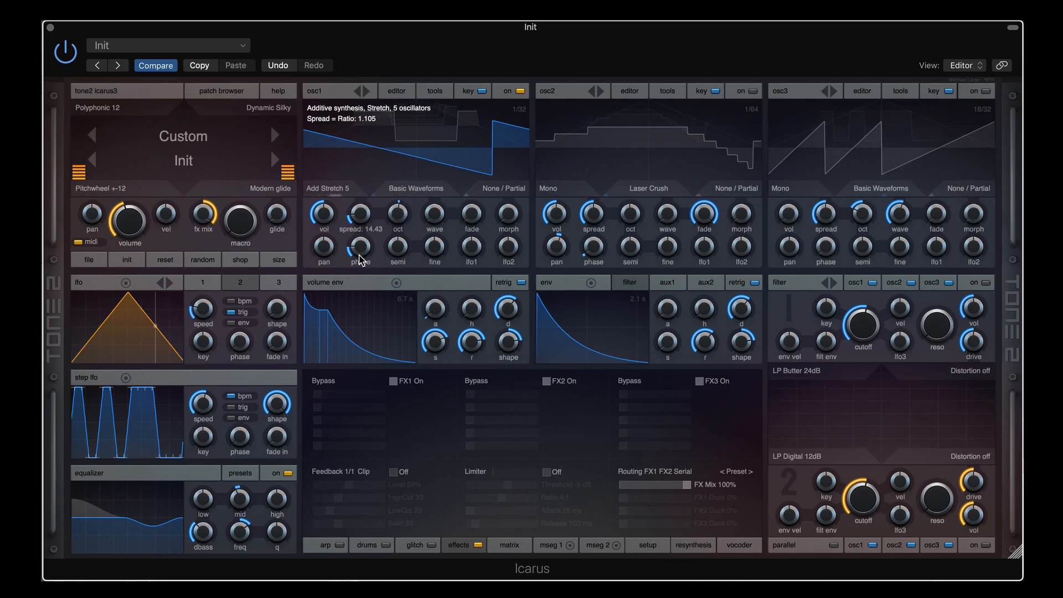
Step osc1 to Add Stretch 9, raise spread to about 42, then lower it slightly
left_click(337, 190)
left_click_drag(362, 214, 367, 161)
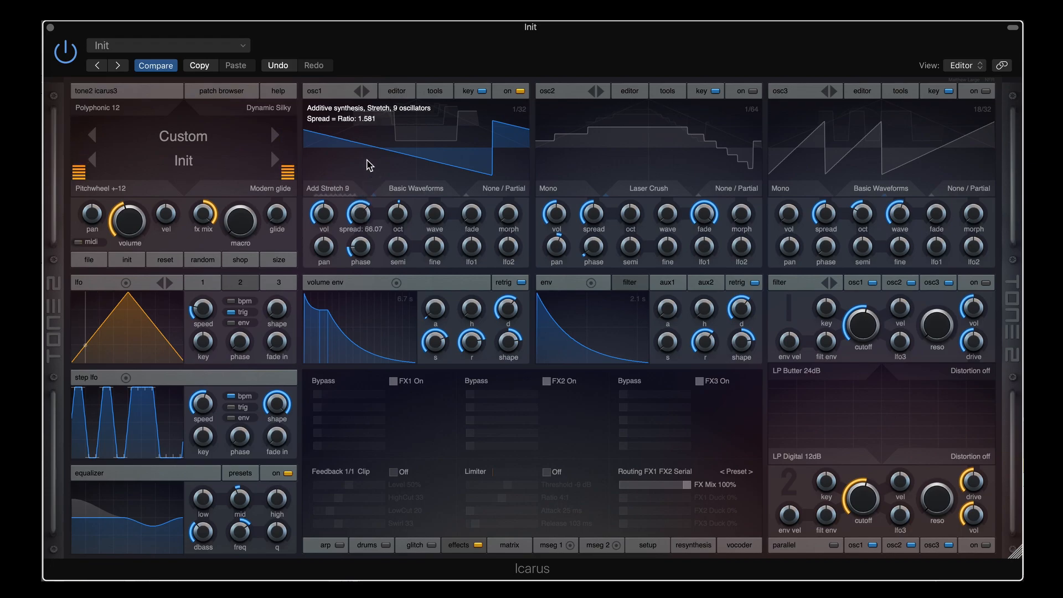
left_click_drag(358, 210, 362, 232)
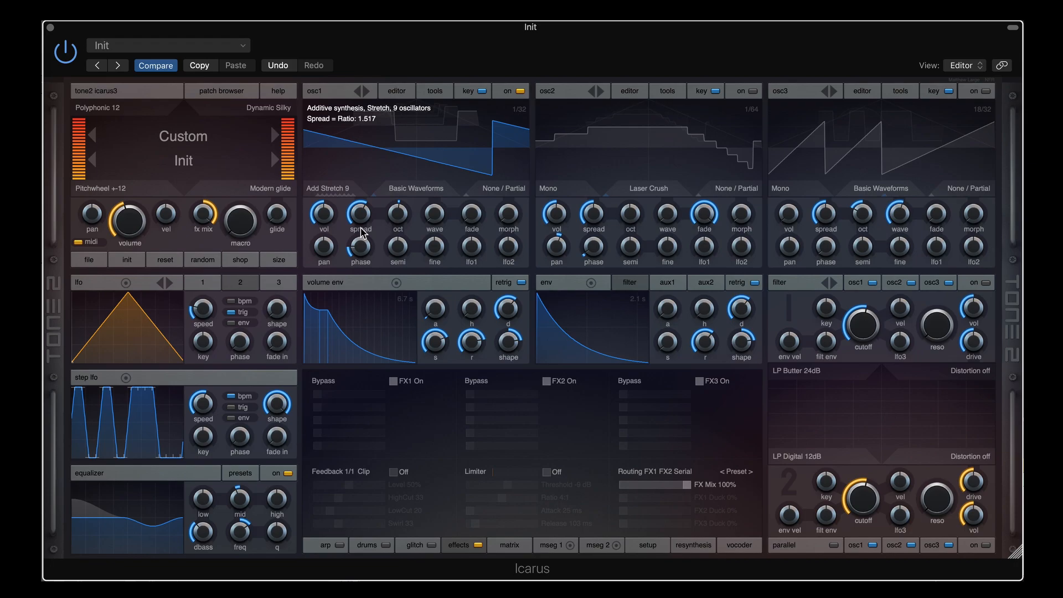
Step osc1 to Add Stretch 17 and bring its spread nearly to zero
left_click(340, 188)
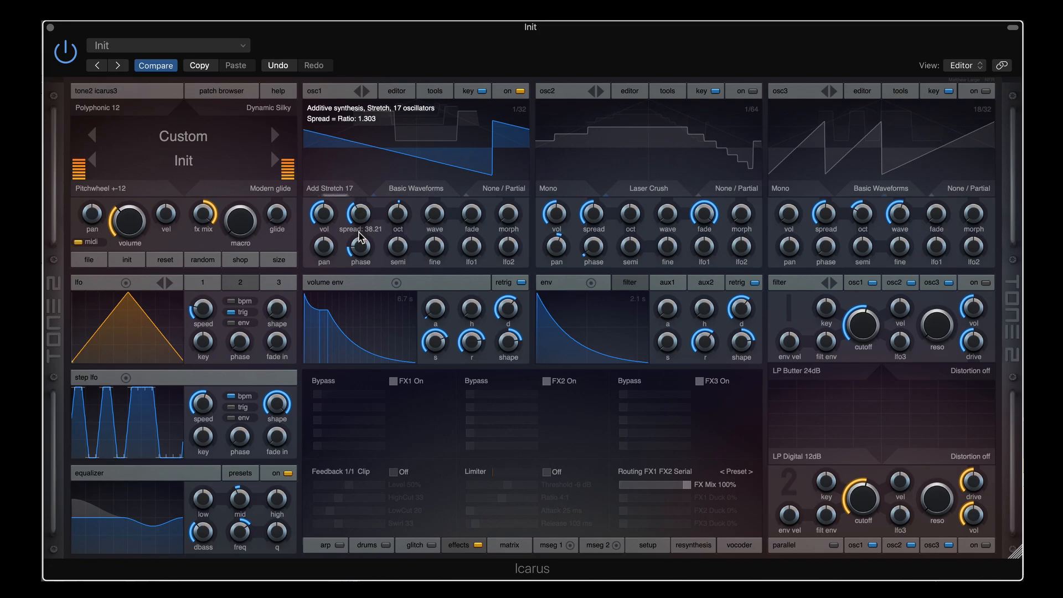
left_click_drag(358, 233, 355, 258)
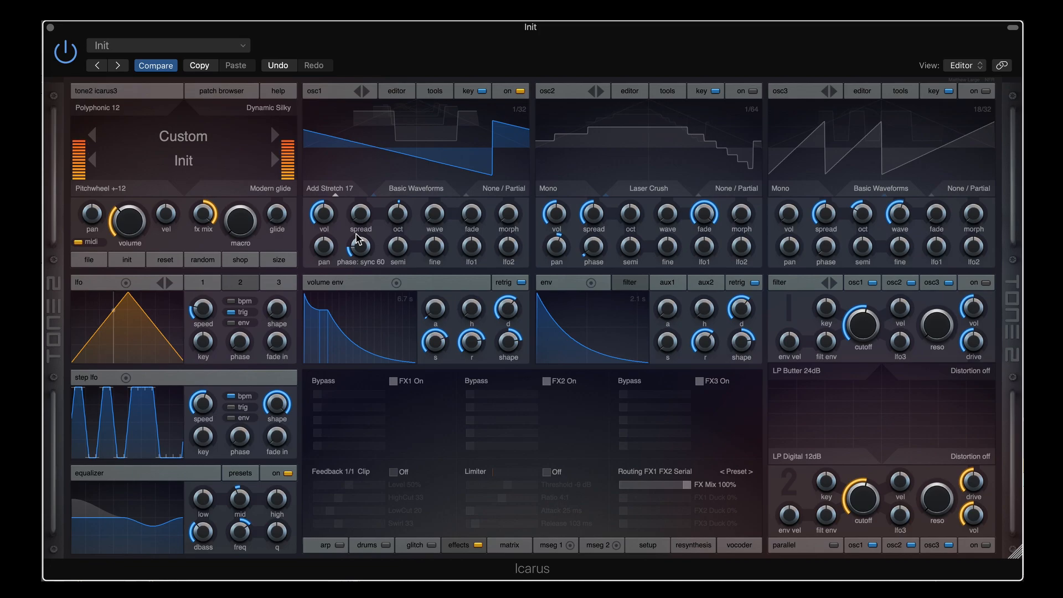
mouse_move(361, 219)
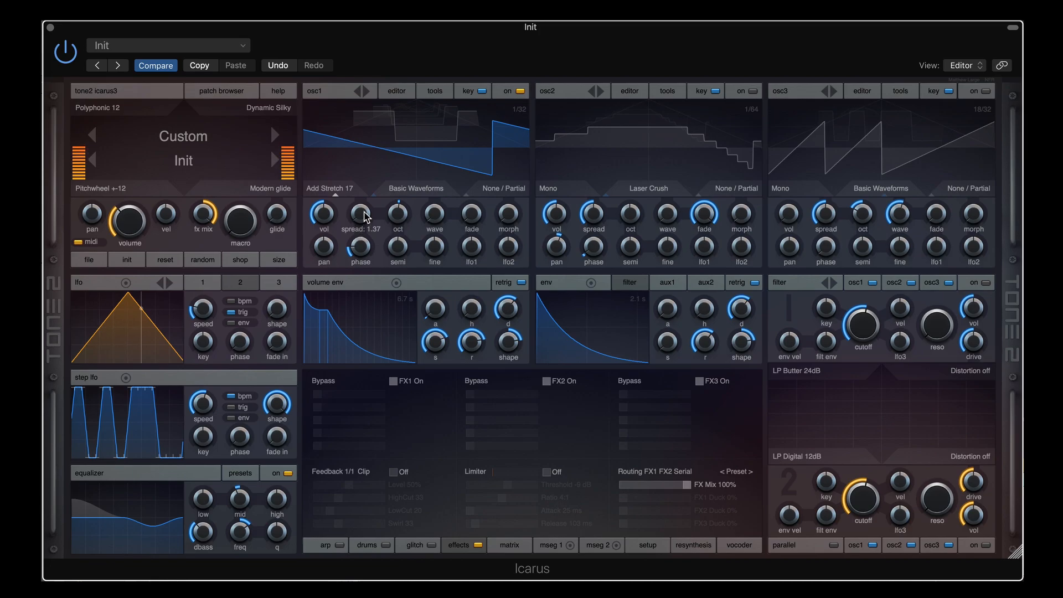
left_click_drag(363, 211, 364, 213)
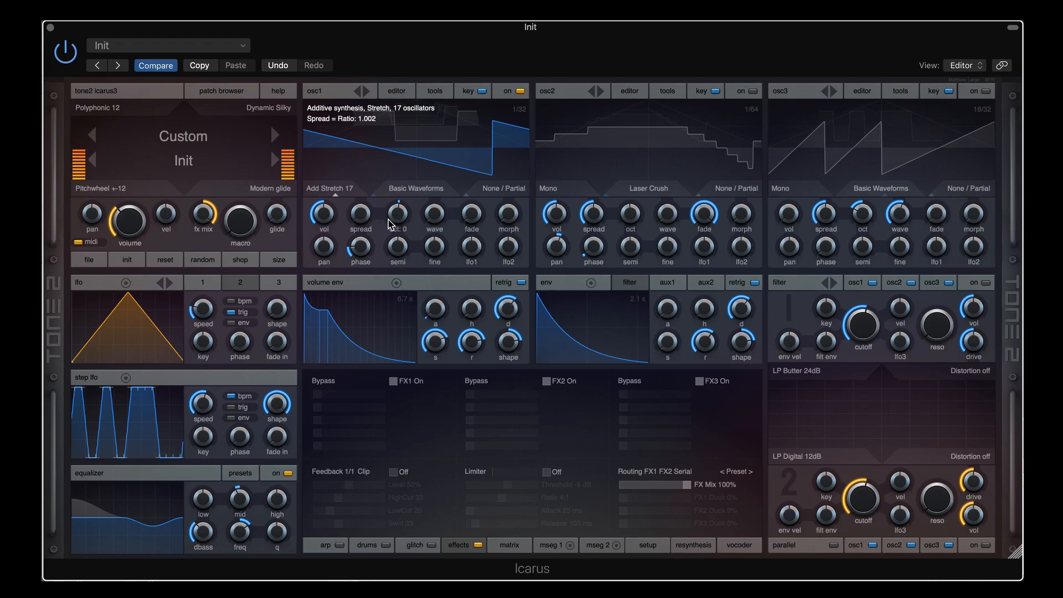
Adjust osc1's phase, nudge spread up slightly, and switch to Add Random 4
left_click_drag(363, 245, 362, 293)
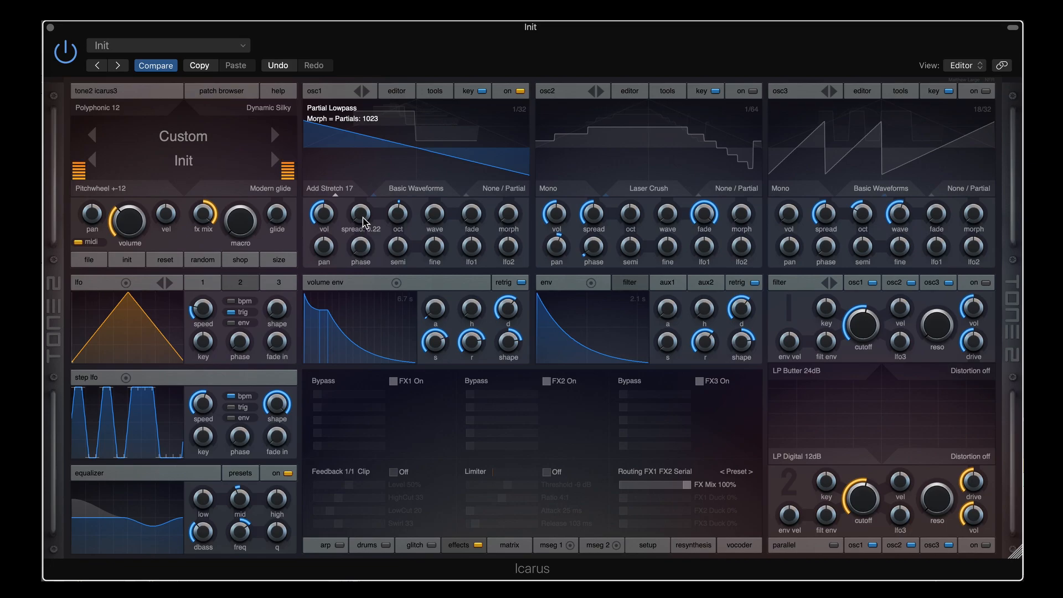
left_click_drag(361, 217, 361, 214)
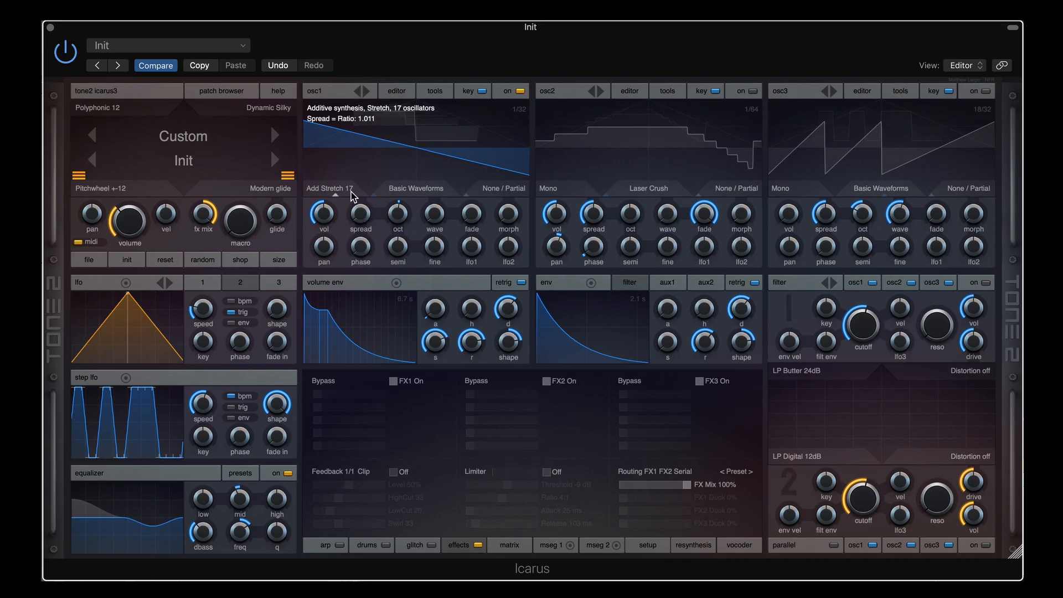
left_click(348, 193)
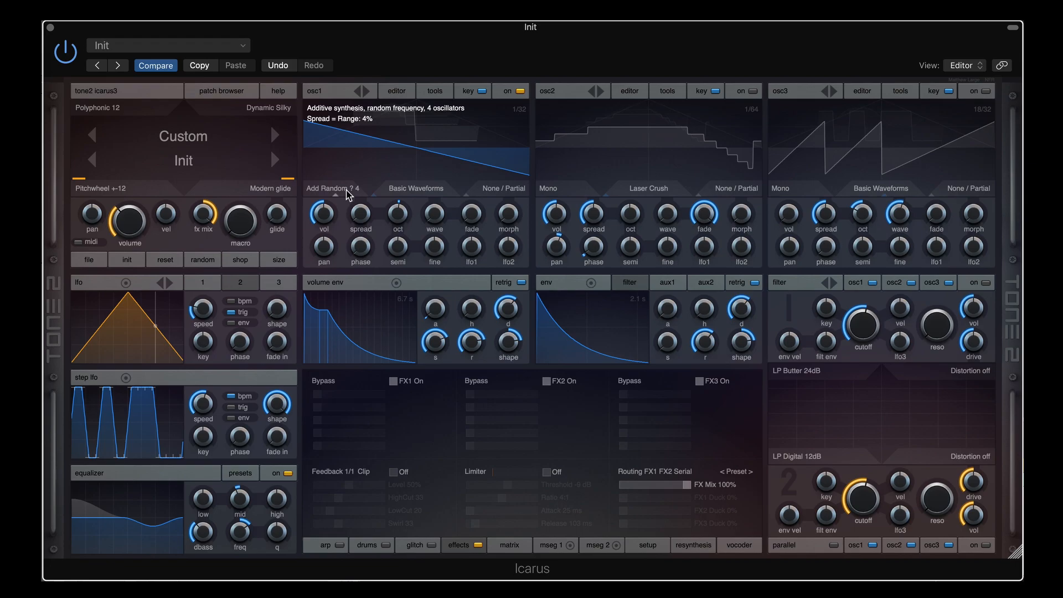
Push osc1's random spread range to maximum, then pull it back to about half
mouse_move(361, 219)
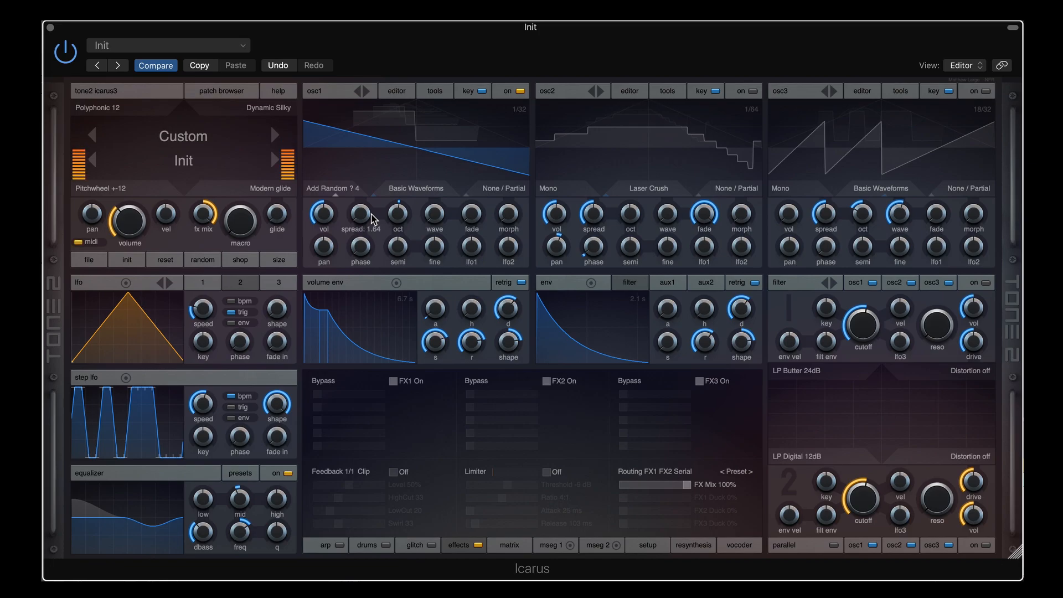
left_click_drag(363, 219, 363, 210)
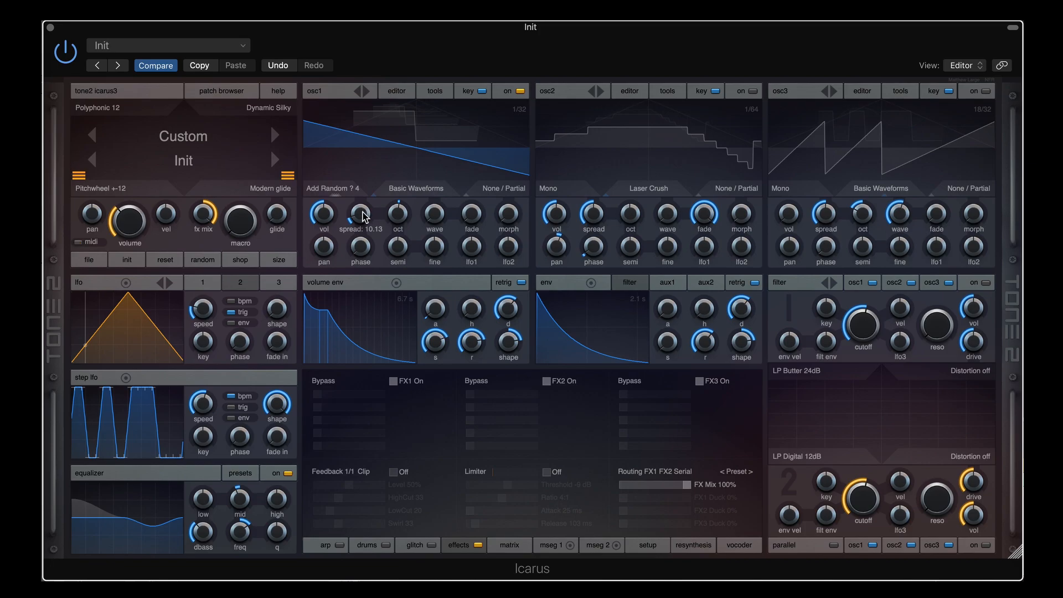
scroll(360, 216, "down", 2)
left_click_drag(361, 216, 365, 142)
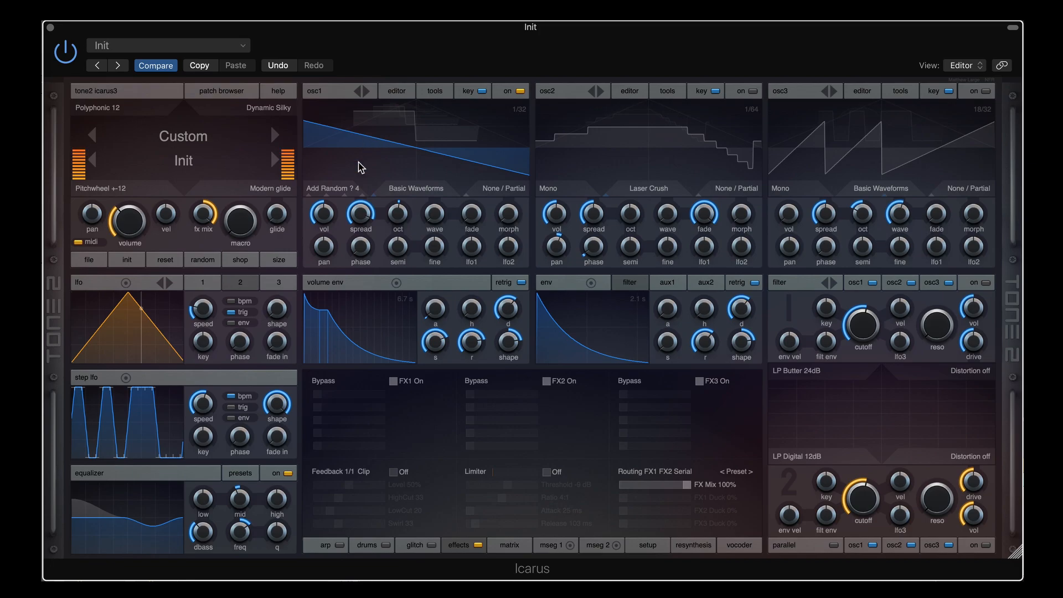
left_click_drag(360, 215, 360, 247)
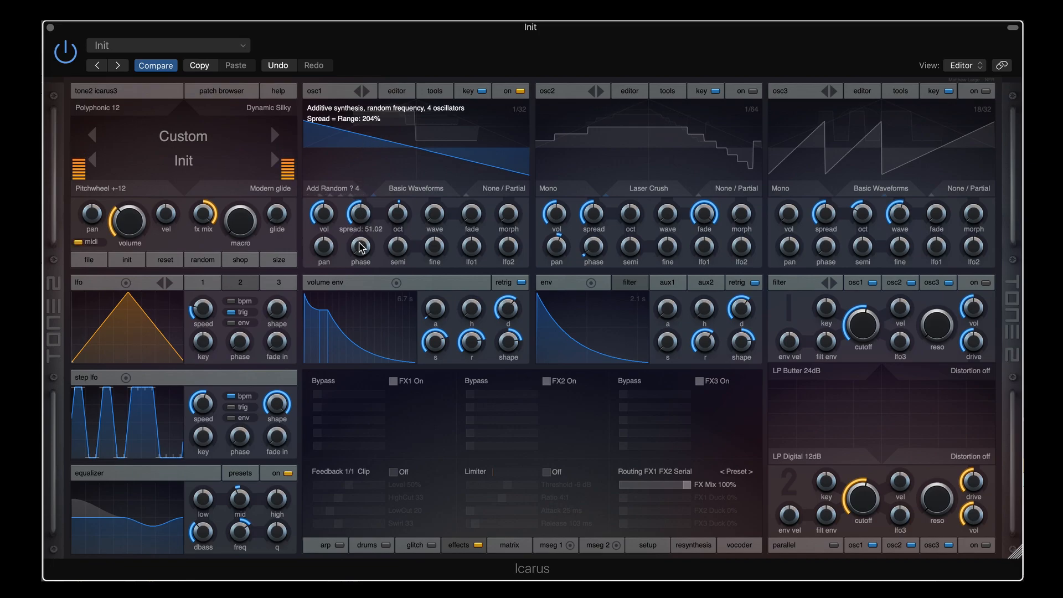
Narrow osc1's spread range to 40% then 8%, and raise it to Add Random 16
scroll(342, 189, "down", 2)
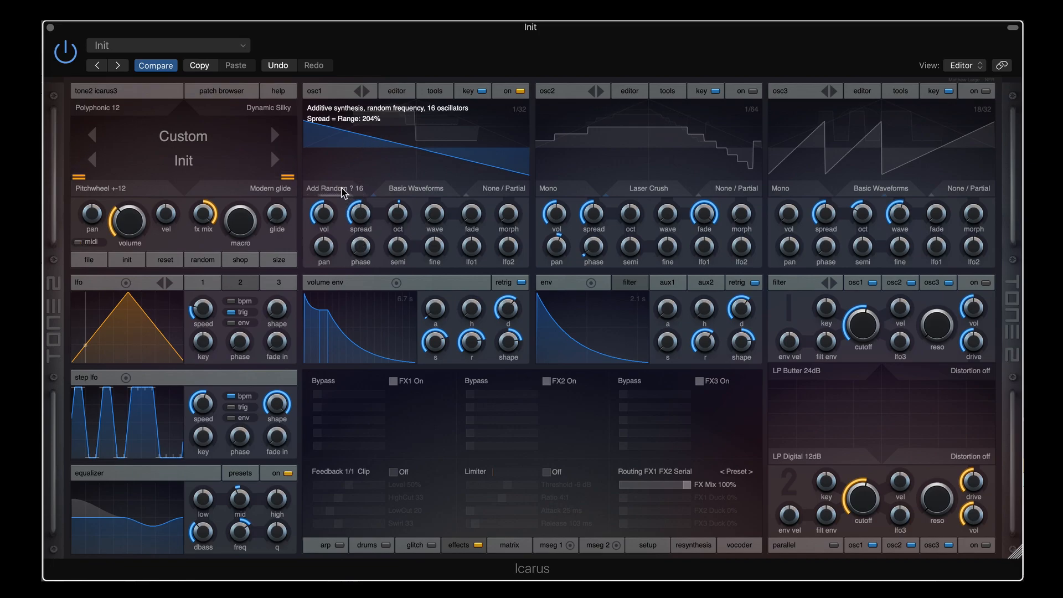
scroll(342, 189, "down", 1)
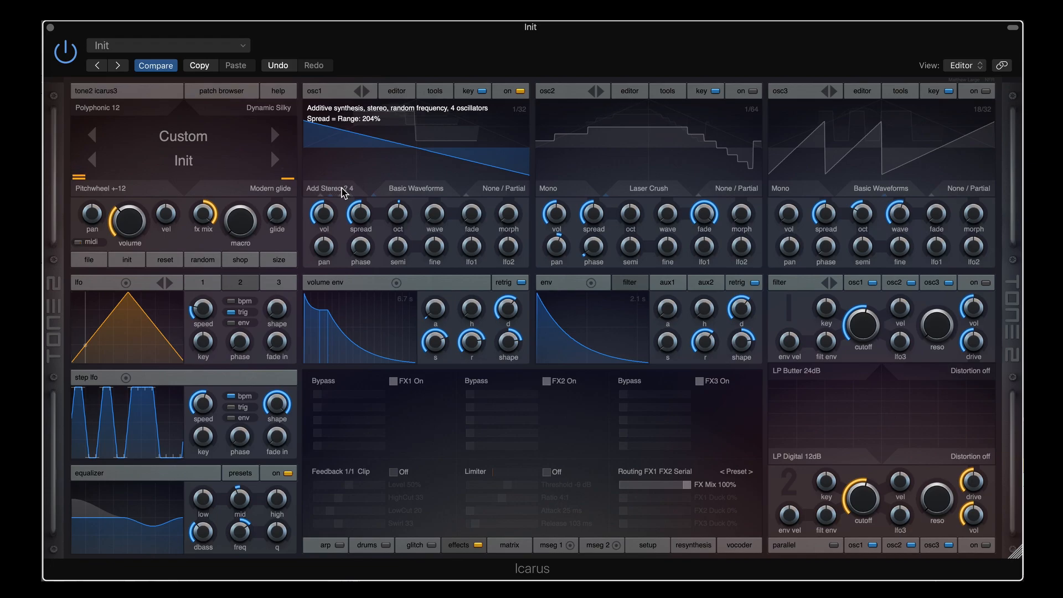
left_click_drag(359, 207, 359, 243)
scroll(338, 188, "up", 2)
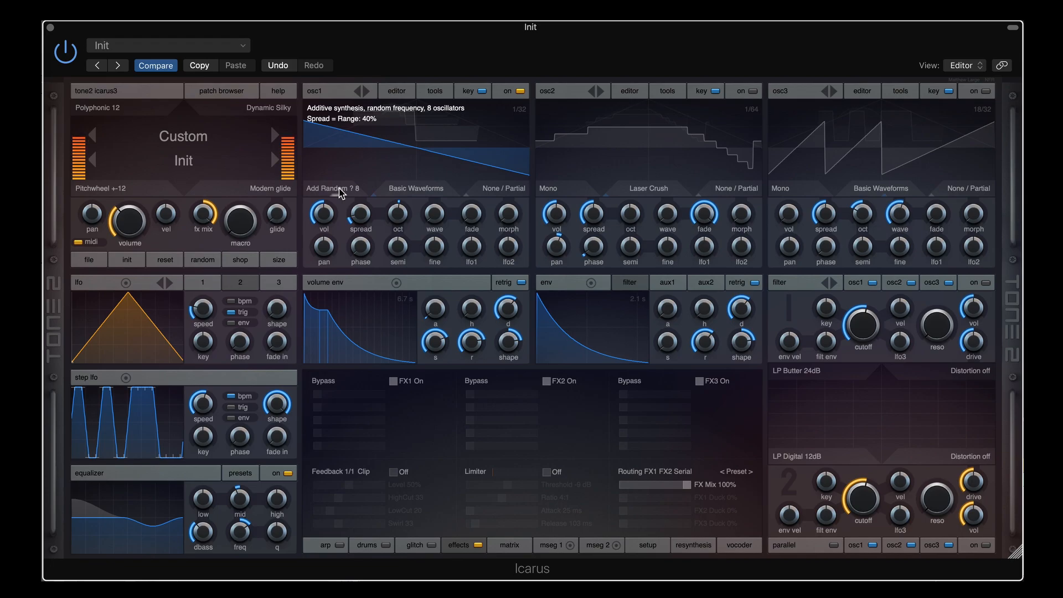
left_click_drag(360, 212, 359, 224)
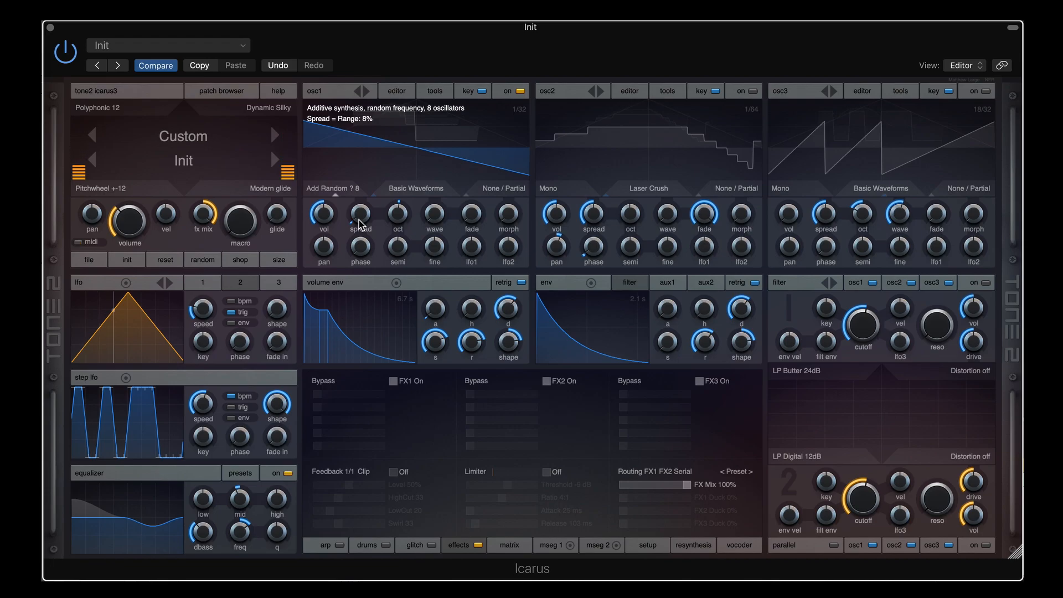
left_click(346, 190)
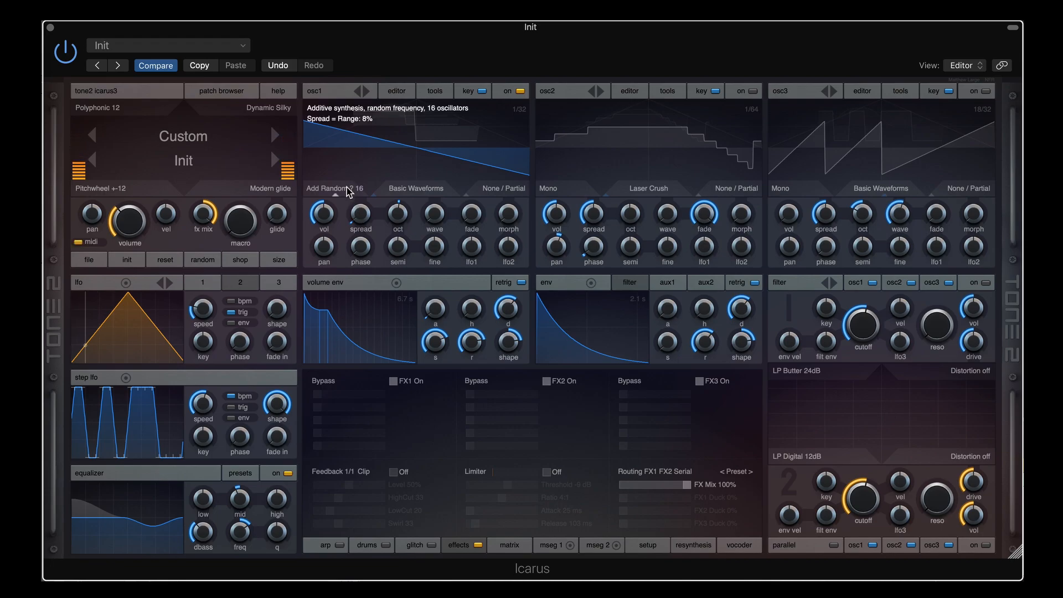
scroll(364, 213, "down", 3)
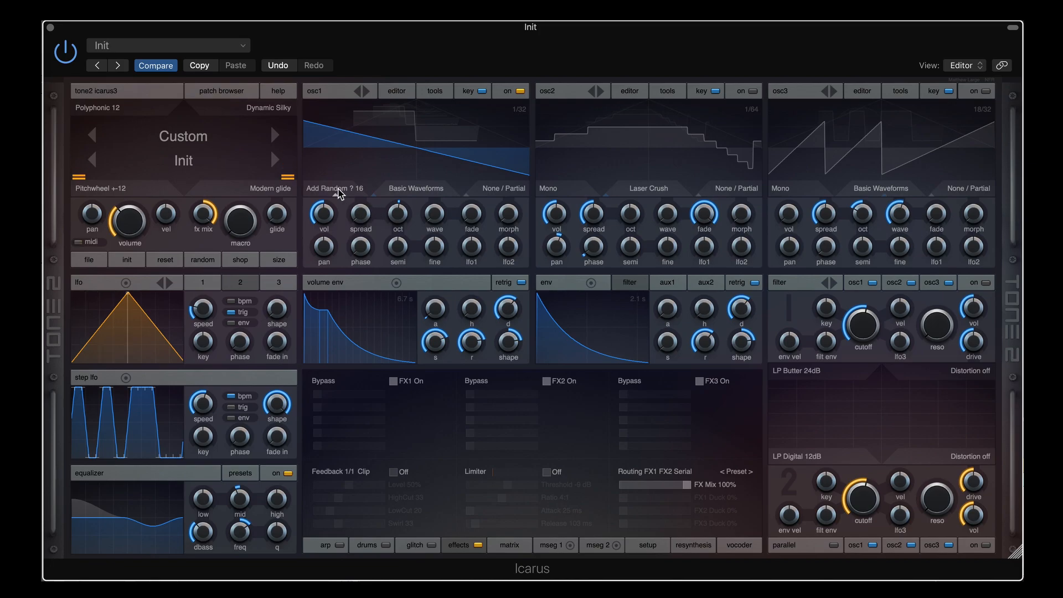
Scroll osc1's mode to Add Stereo 16 to audition it
scroll(340, 194, "down", 1)
scroll(339, 191, "down", 1)
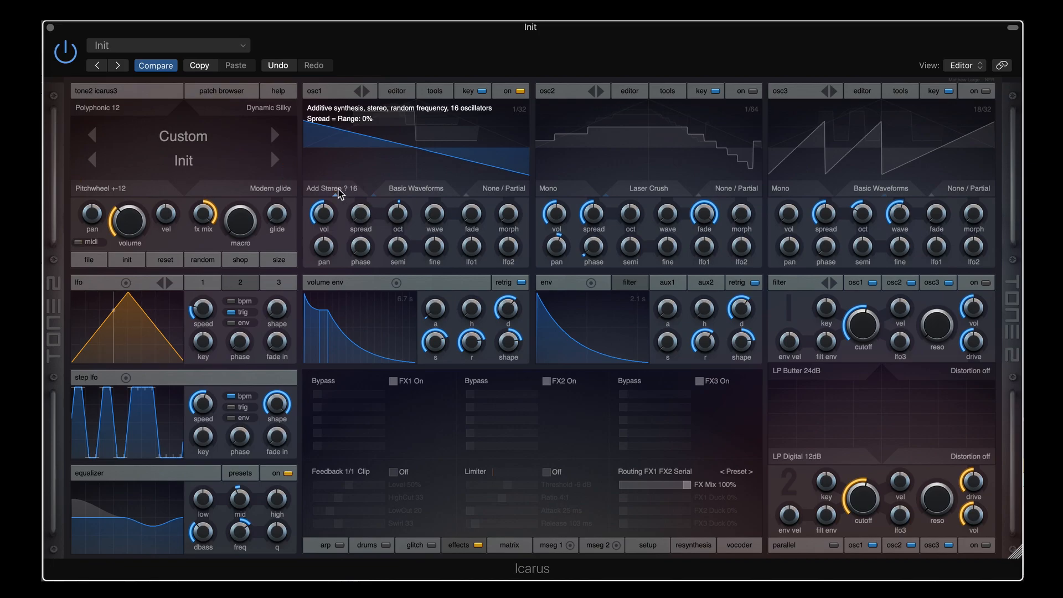
scroll(363, 215, "up", 2)
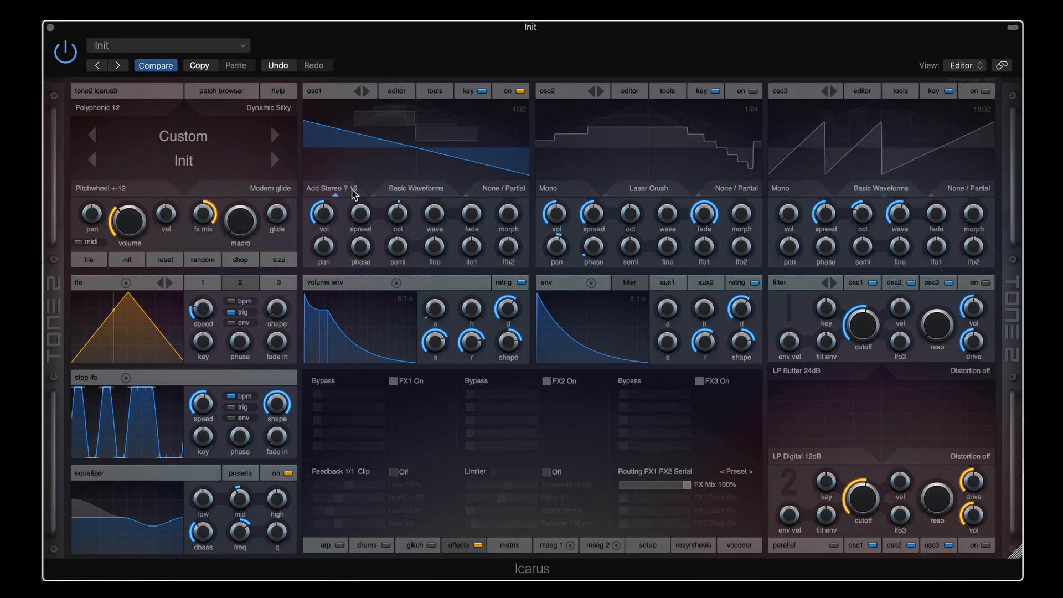
Raise osc1's spread slightly, then move the mode on to Drift 1x with drift 6
mouse_move(361, 217)
scroll(363, 215, "up", 4)
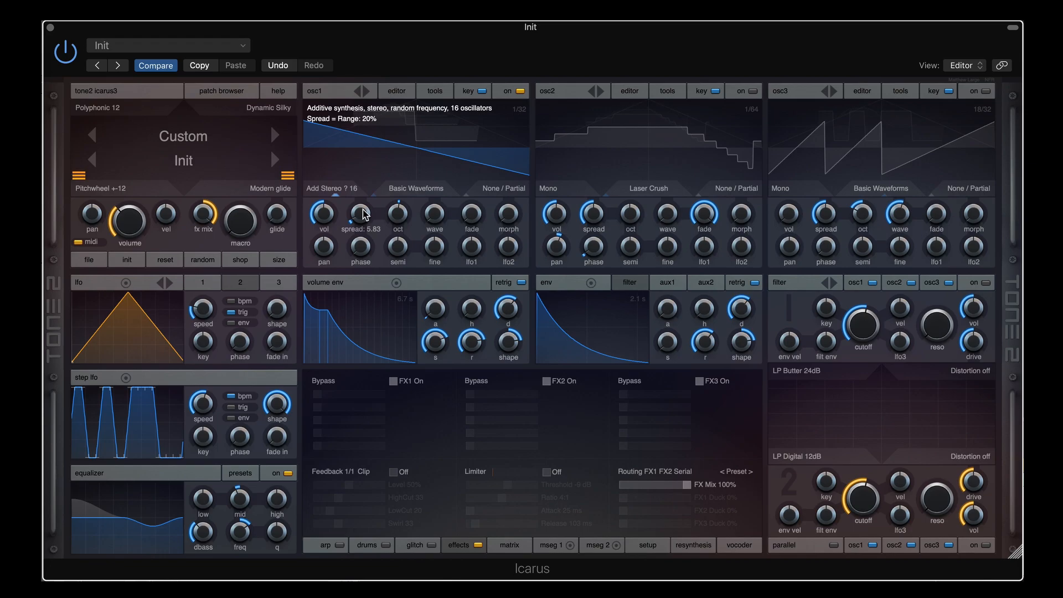
scroll(365, 215, "up", 1)
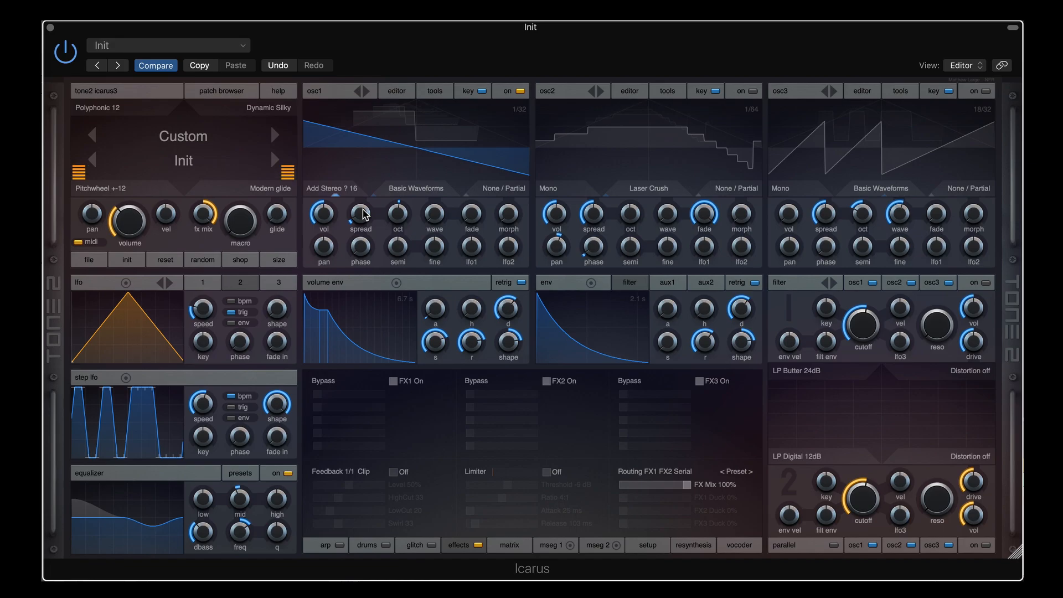
scroll(351, 189, "down", 1)
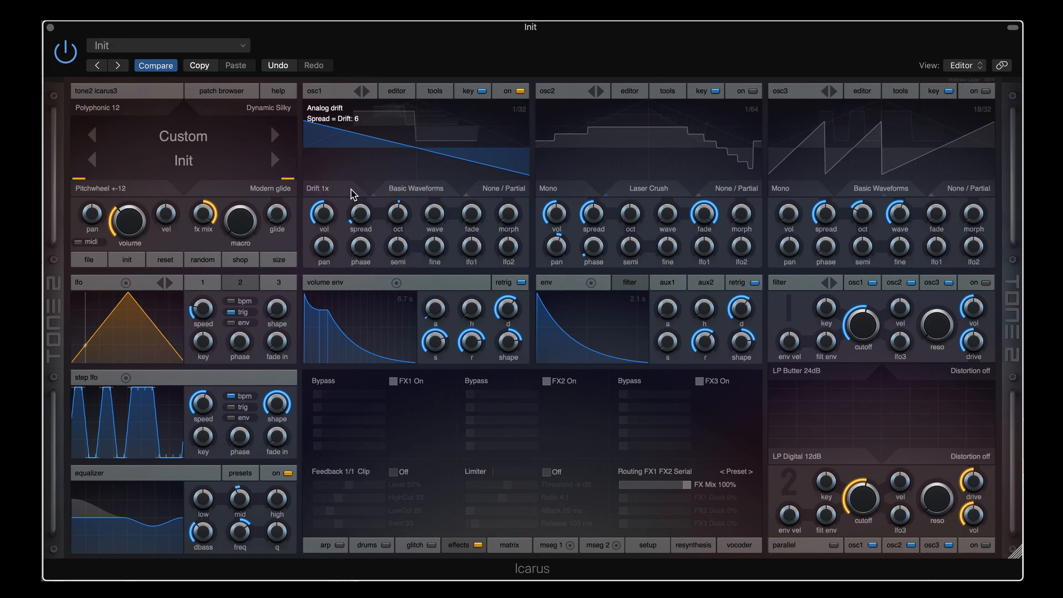
Try osc1's drift amount from about 75 up to maximum, ending near 21
left_click_drag(356, 200, 356, 147)
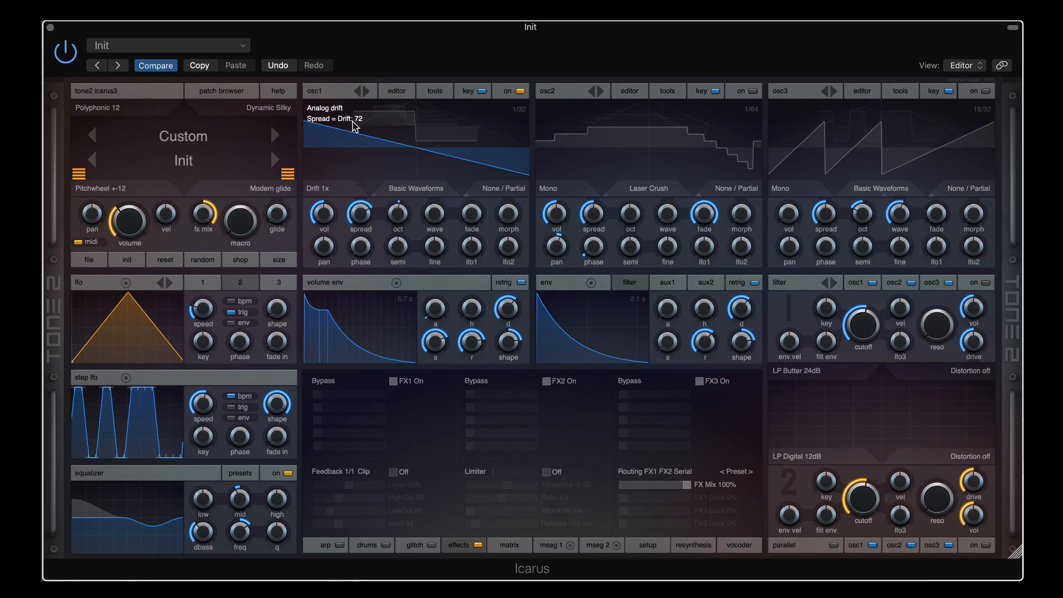
left_click(335, 189)
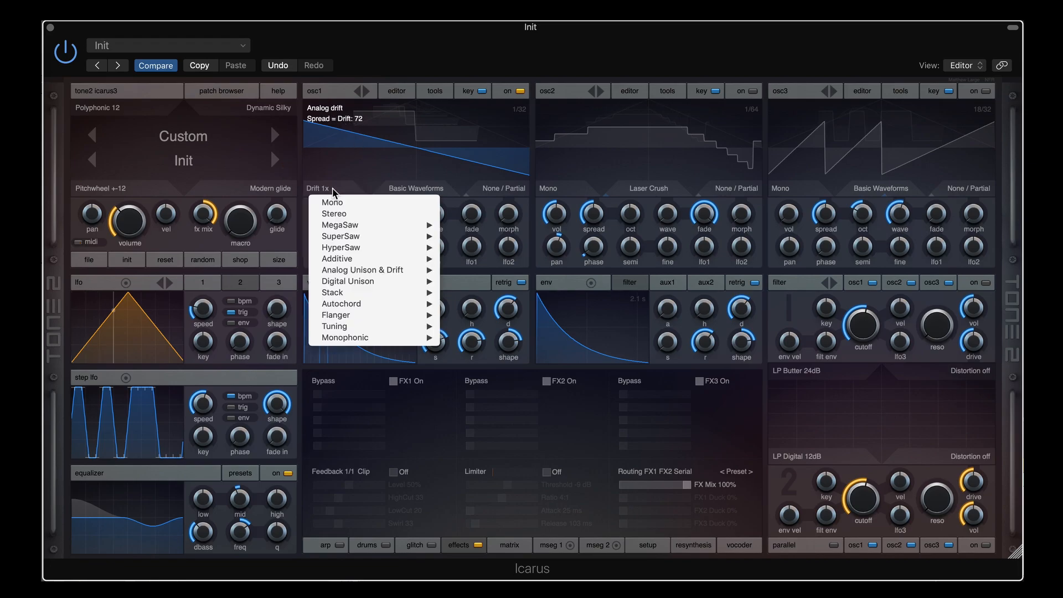
mouse_move(368, 286)
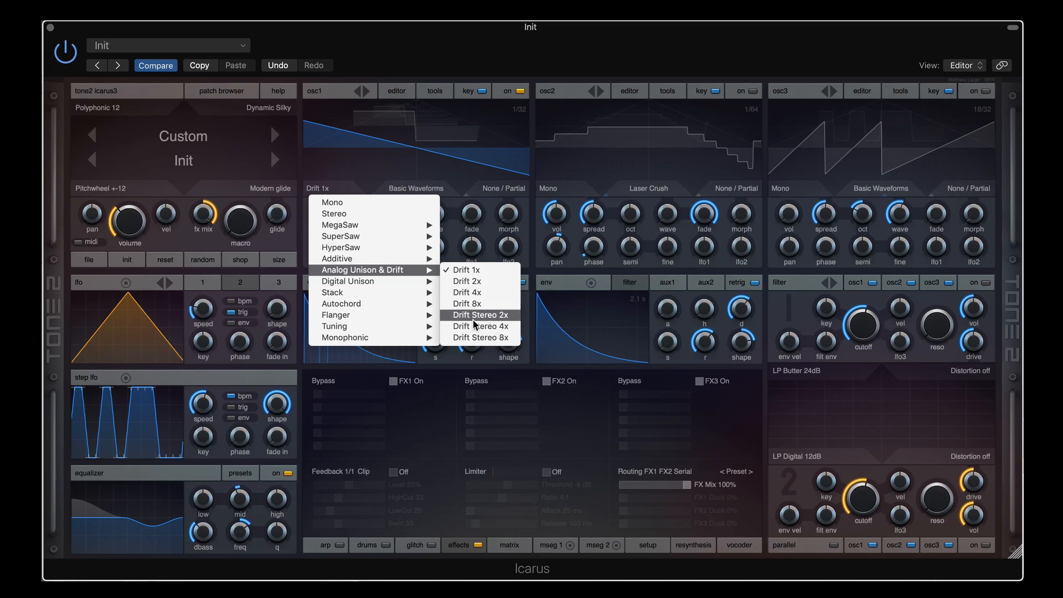
left_click(446, 40)
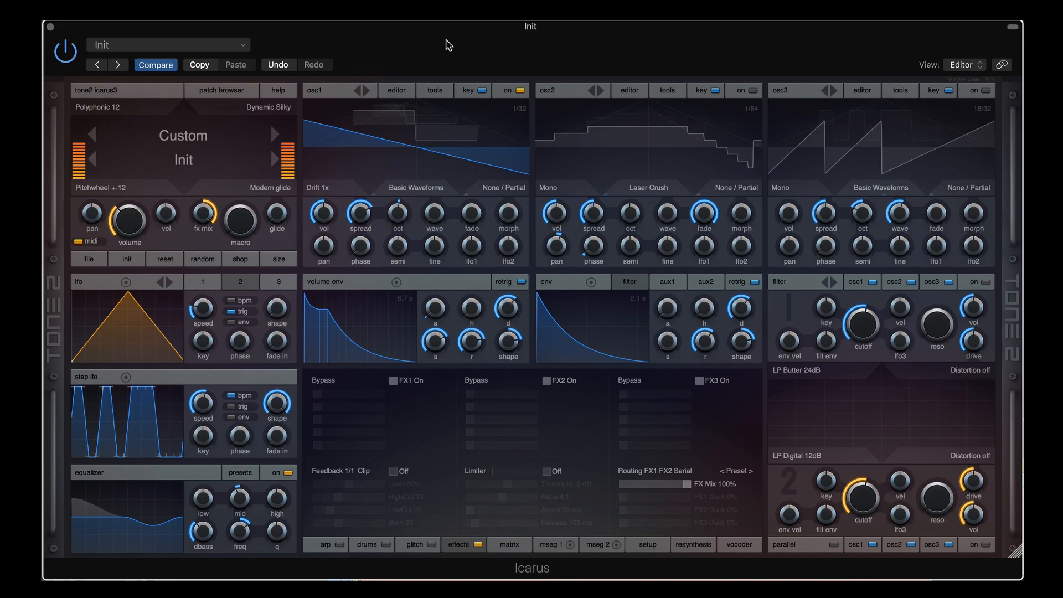
mouse_move(361, 213)
left_mouse_down()
mouse_move(362, 282)
mouse_move(360, 210)
left_mouse_up()
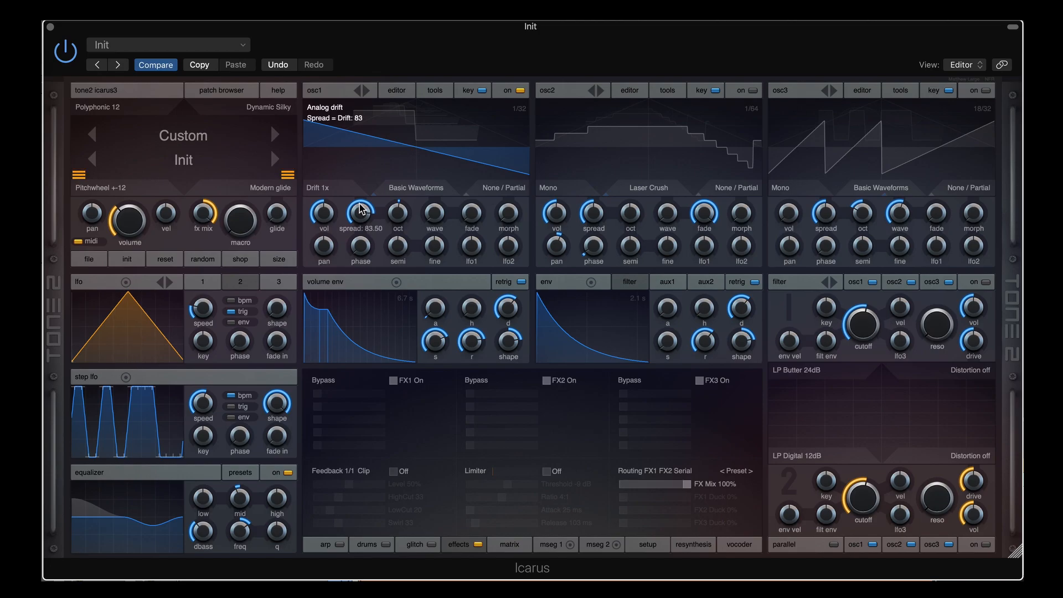
left_click_drag(361, 209, 363, 180)
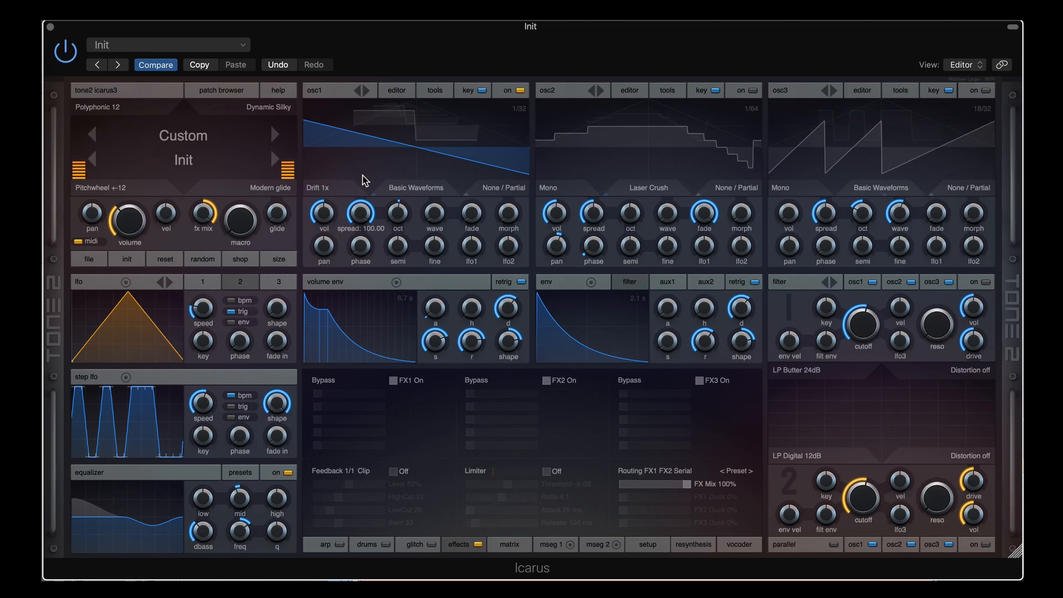
left_click_drag(362, 175, 364, 270)
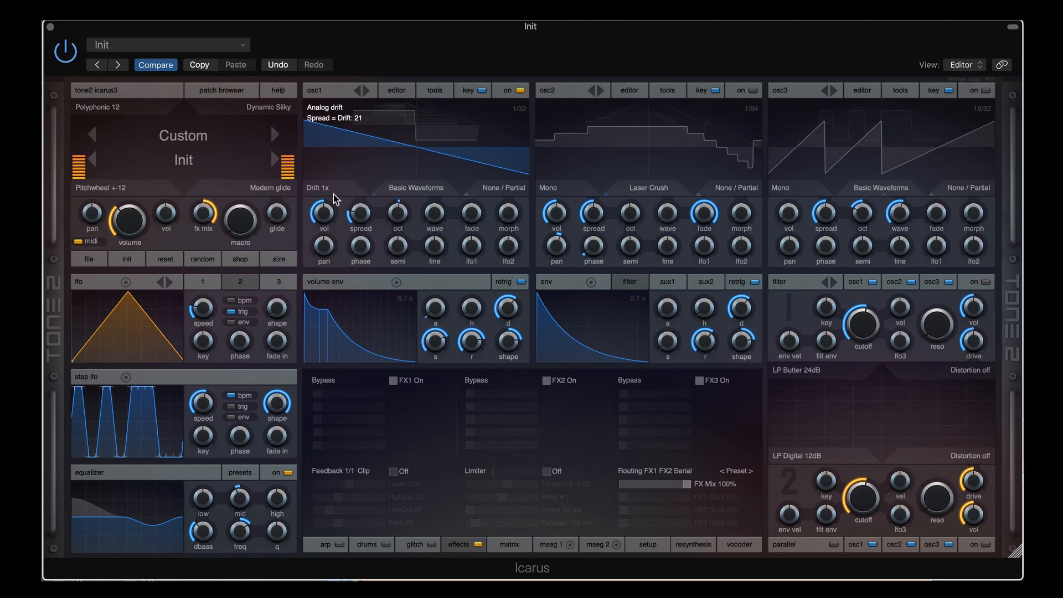
Step osc1 through Drift 4x to Drift 8x, setting drift spread to about 57
left_click(333, 191)
left_click(333, 190)
left_click_drag(360, 216, 362, 184)
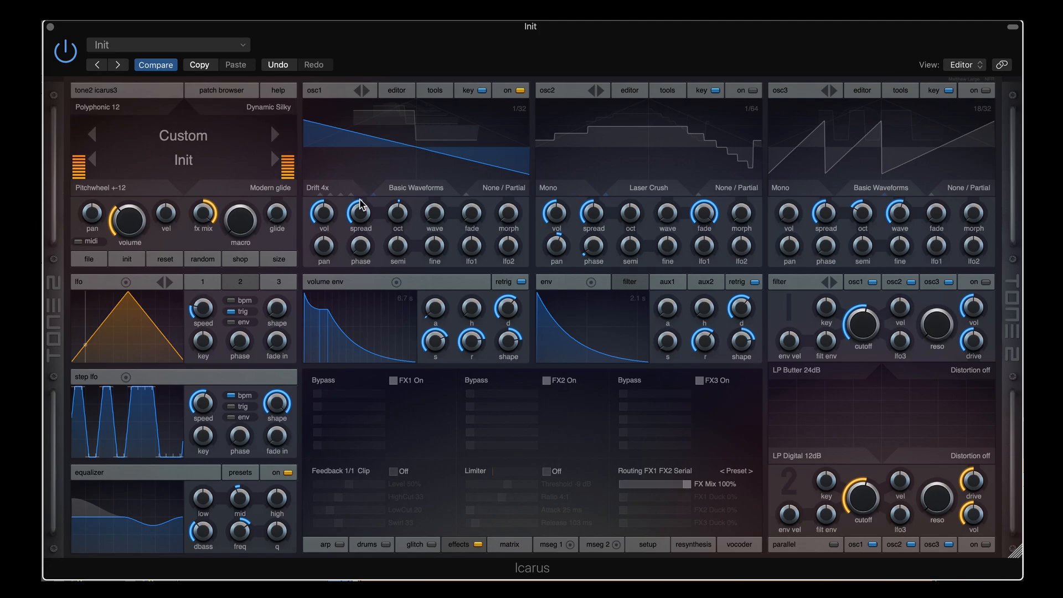
mouse_move(361, 212)
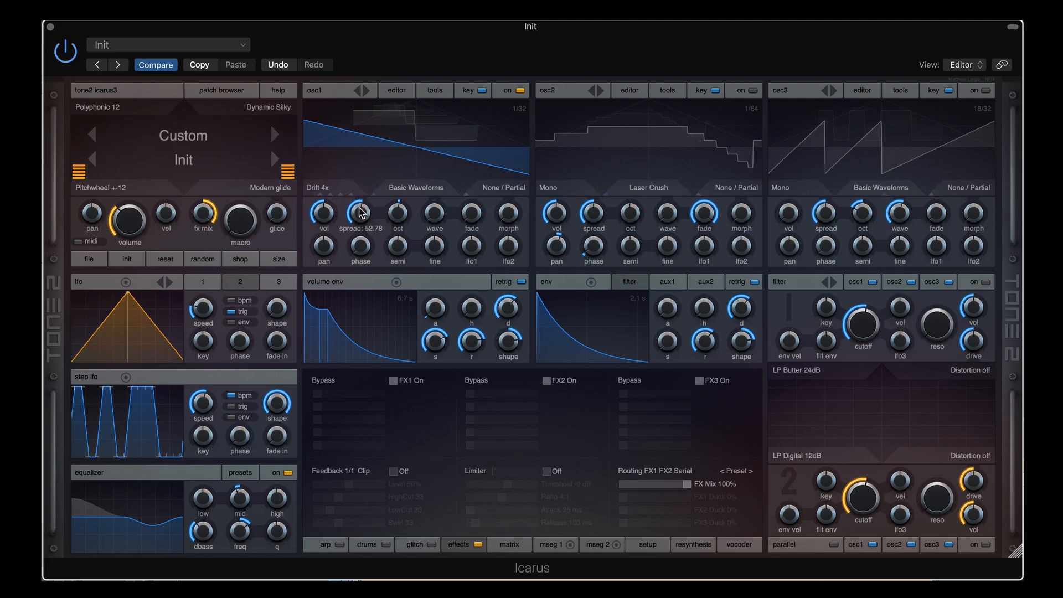
left_click_drag(362, 212, 364, 238)
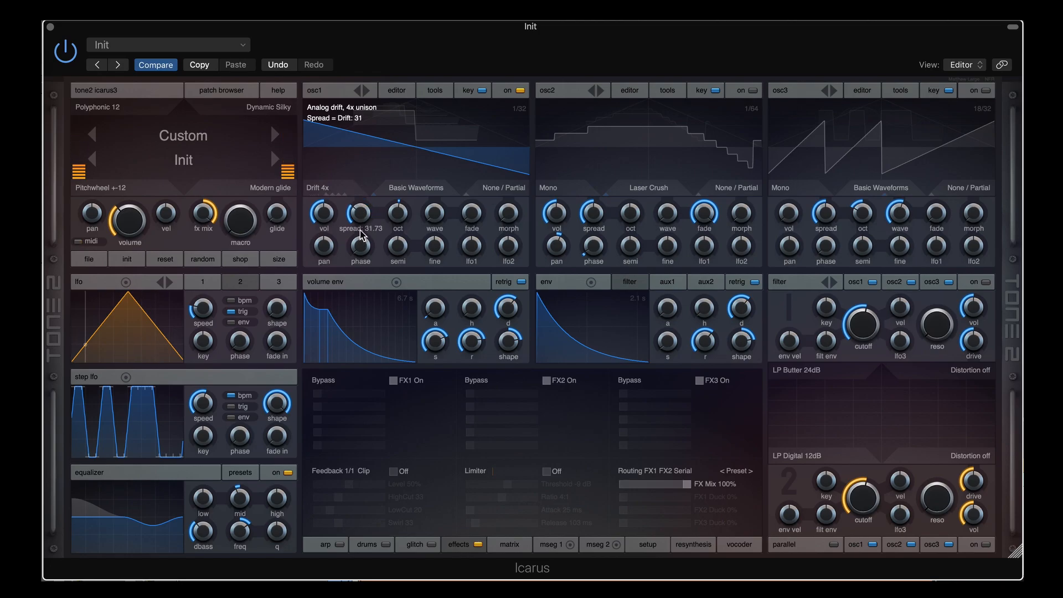
left_click(336, 185)
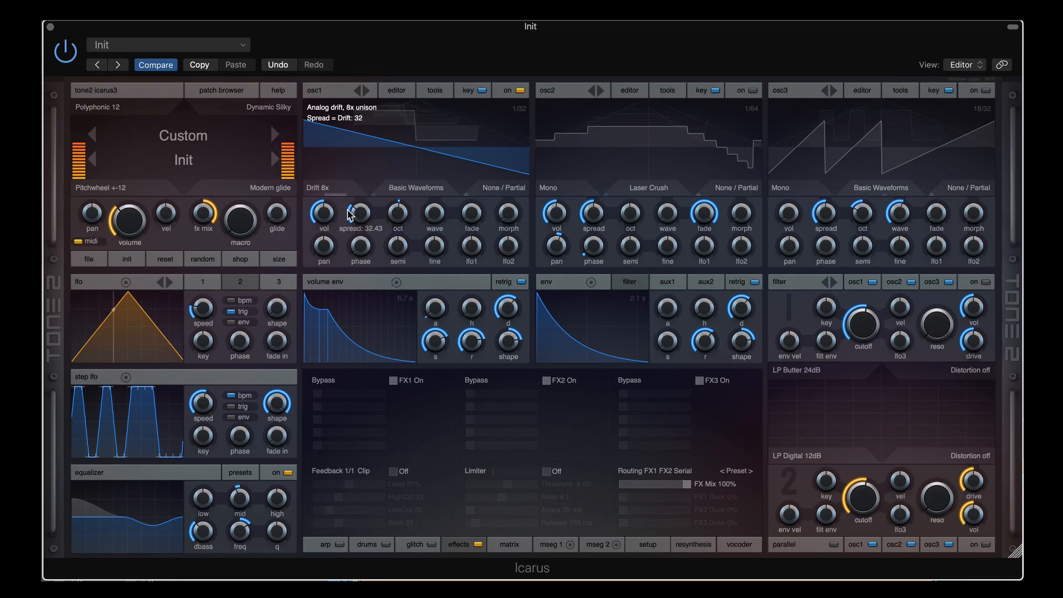
left_click_drag(362, 208, 363, 191)
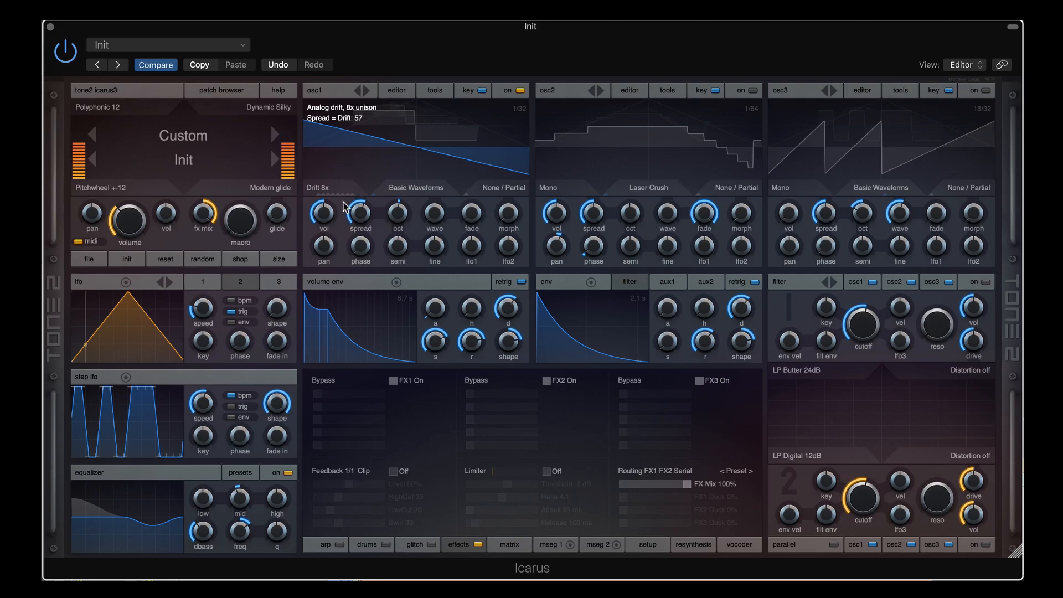
Try osc1 in Drift Stereo 8x with spread about 53, then settle on Unison 2x at spread 86.12
left_click(335, 190)
left_click(335, 189)
left_click(335, 189)
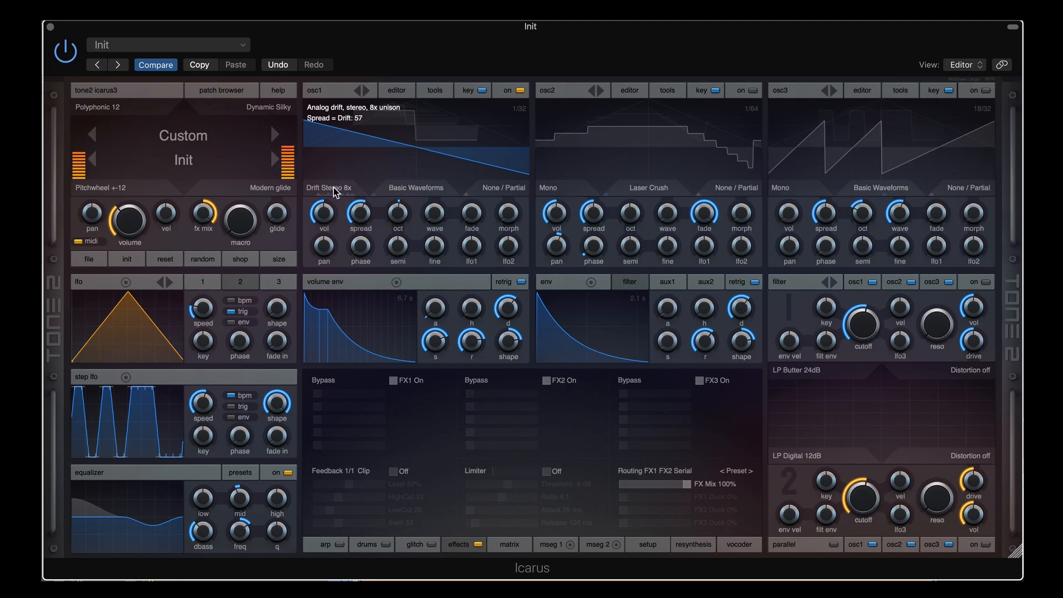
left_click_drag(357, 212, 362, 210)
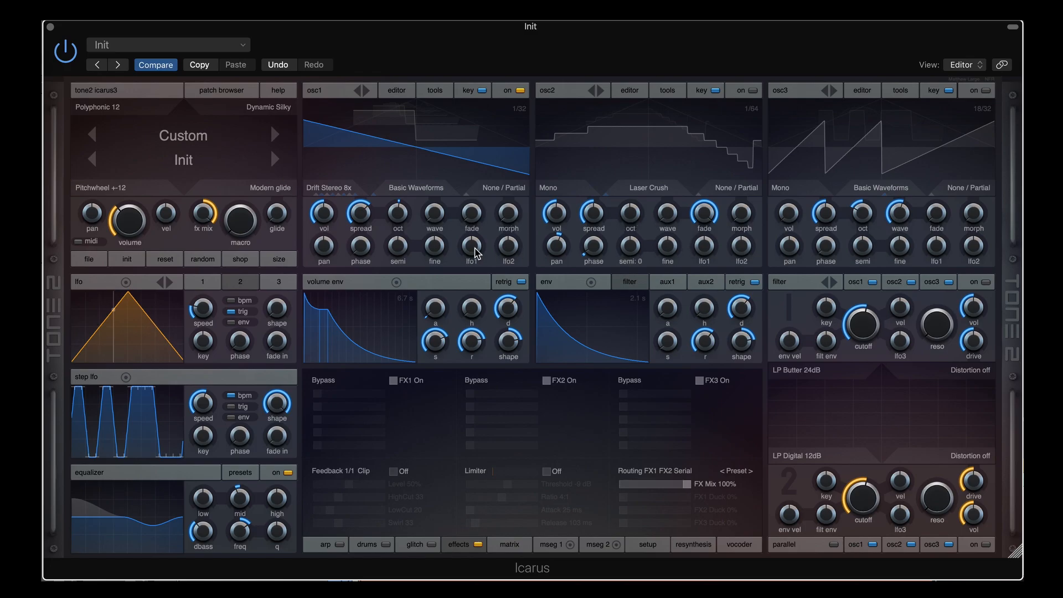
left_click(344, 191)
Audition osc1 Unison 4x and UnisonStereo 4x with detuning 87 then 60, landing on Stack 2:1 Octave
left_click_drag(362, 212, 362, 192)
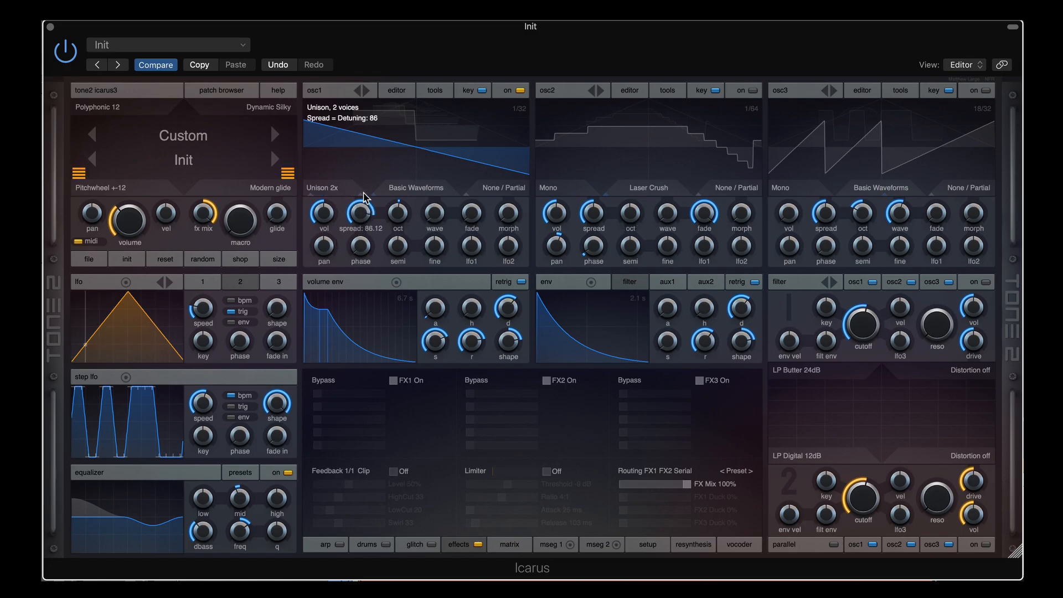
left_click(336, 189)
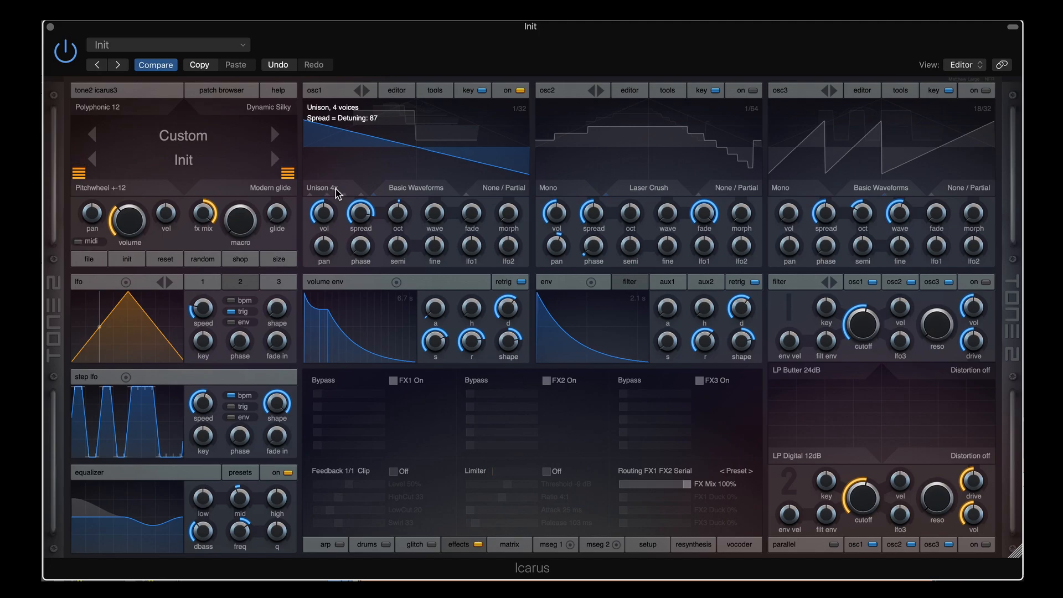
left_click_drag(361, 213, 363, 239)
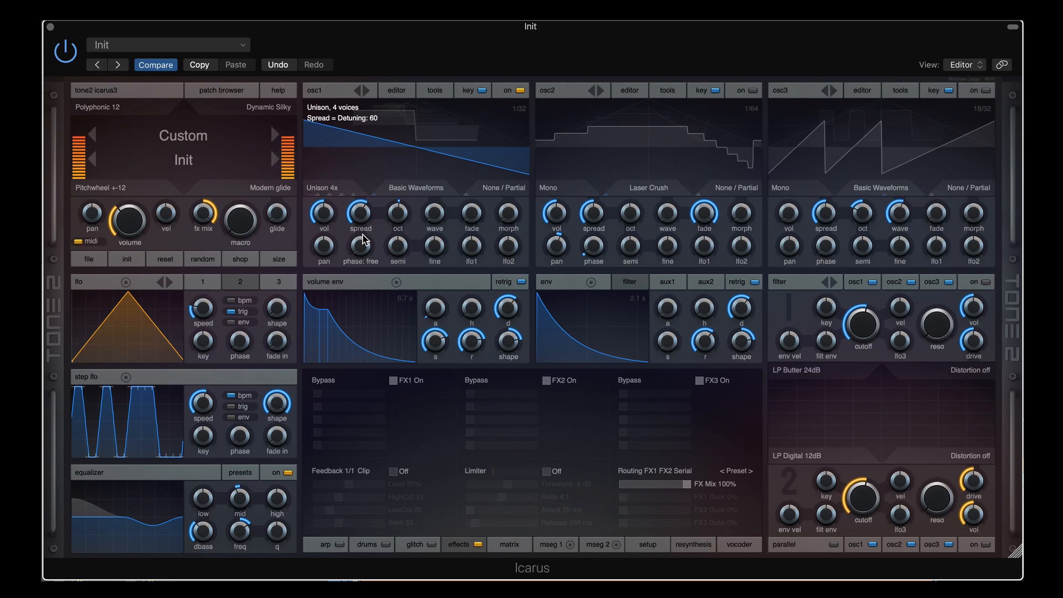
left_click(341, 189)
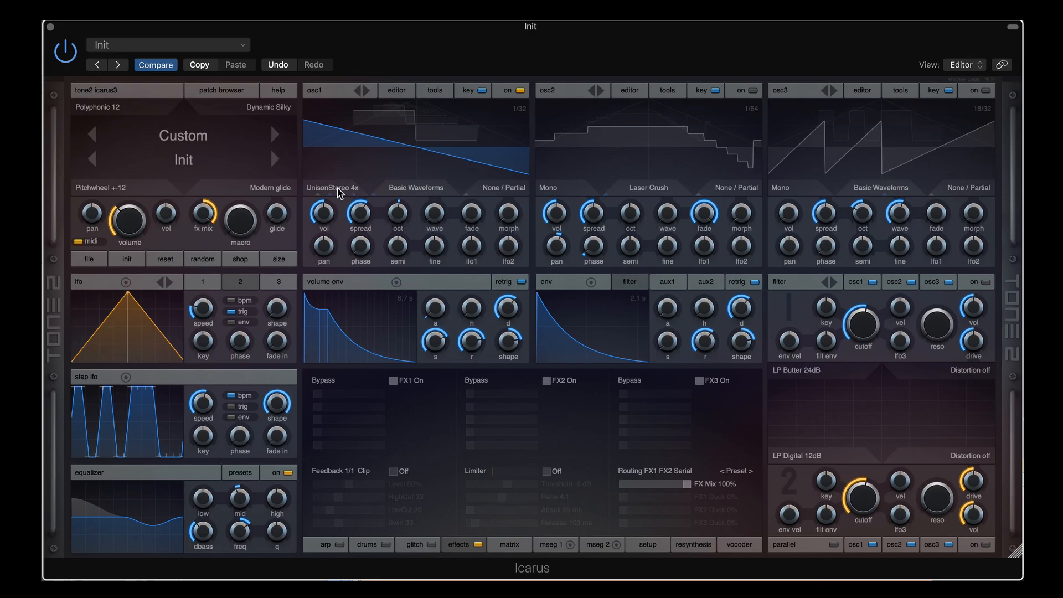
scroll(338, 190, "down", 1)
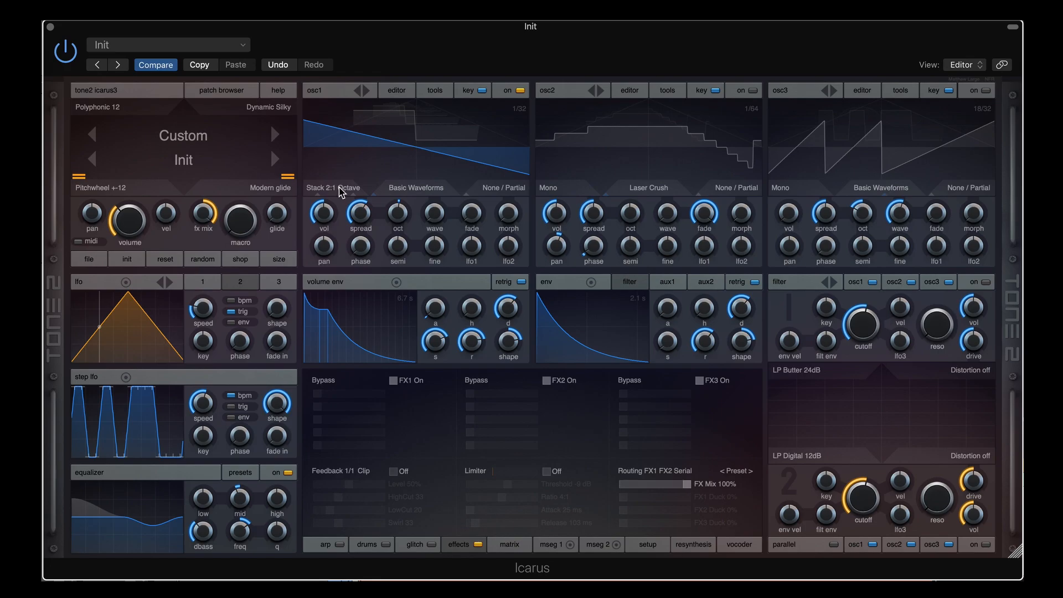
Inspect osc1's waveform modifier and voice mode options, leaving the modifier at None / Partial
left_click(514, 188)
mouse_move(536, 331)
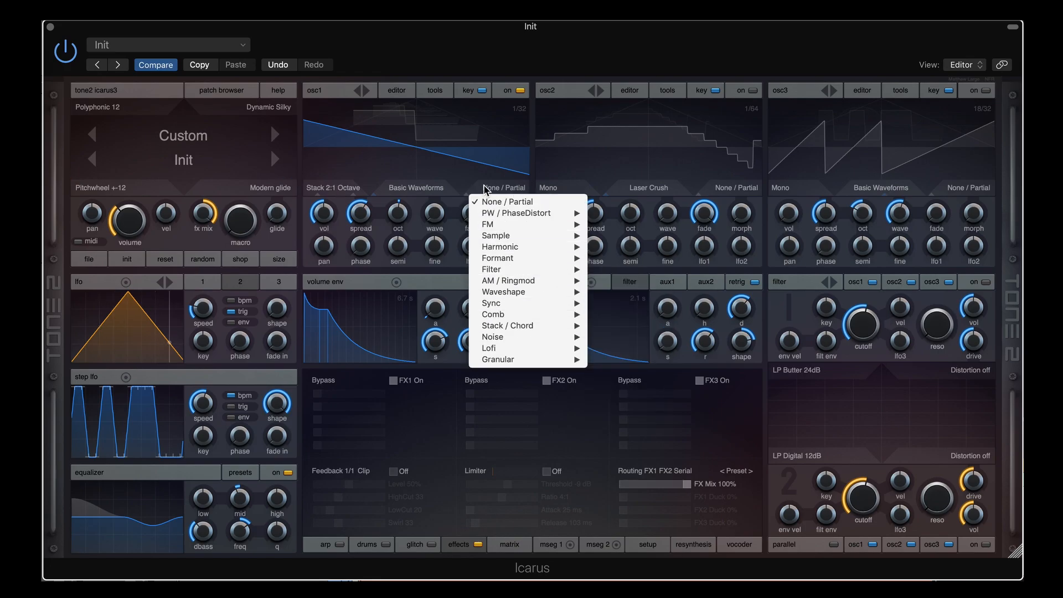
left_click(470, 55)
left_click(334, 188)
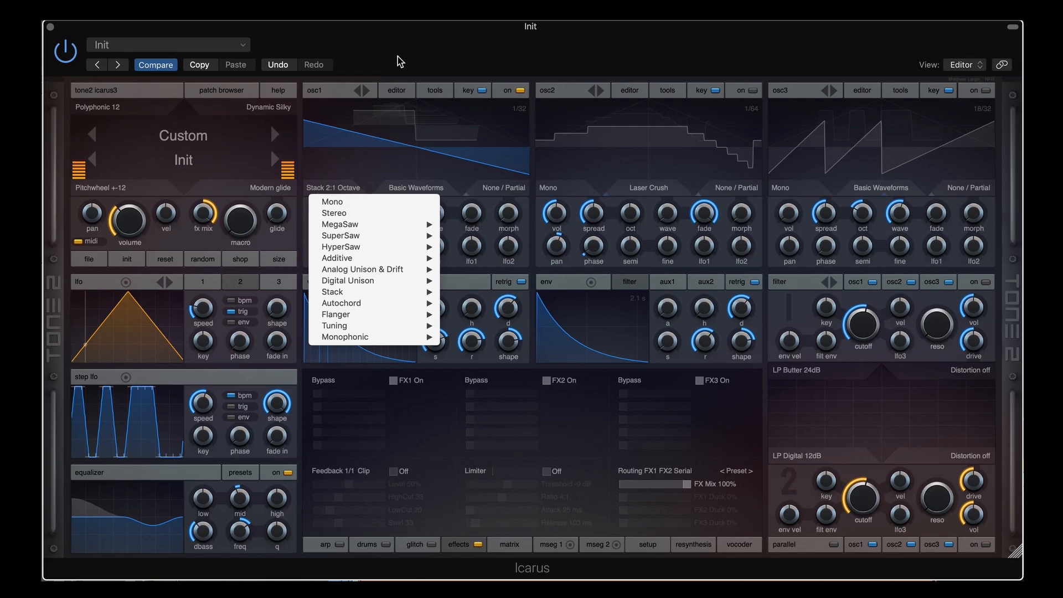
left_click(416, 44)
left_click(498, 188)
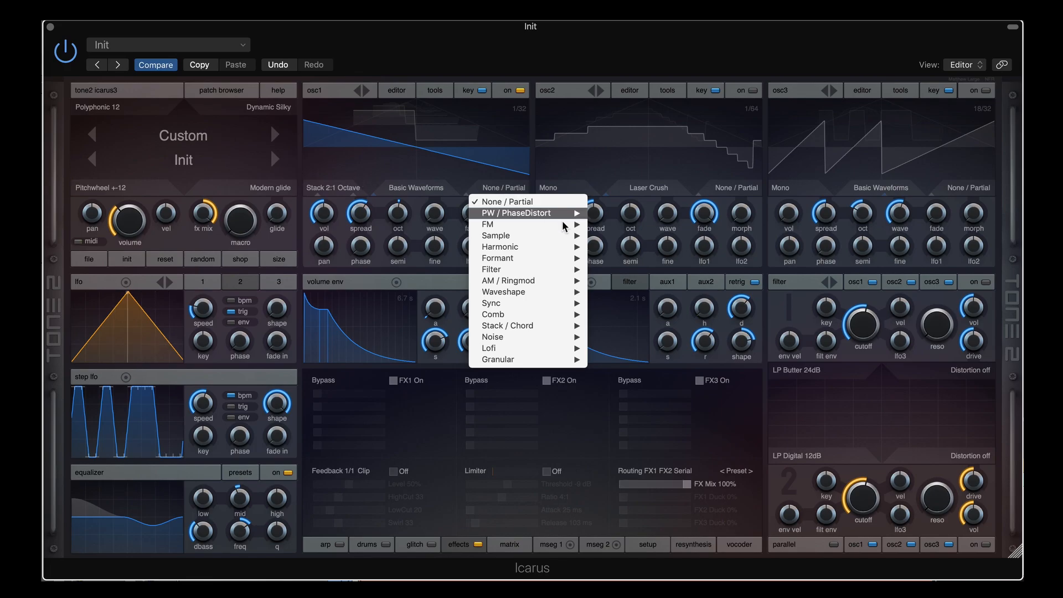
left_click(492, 40)
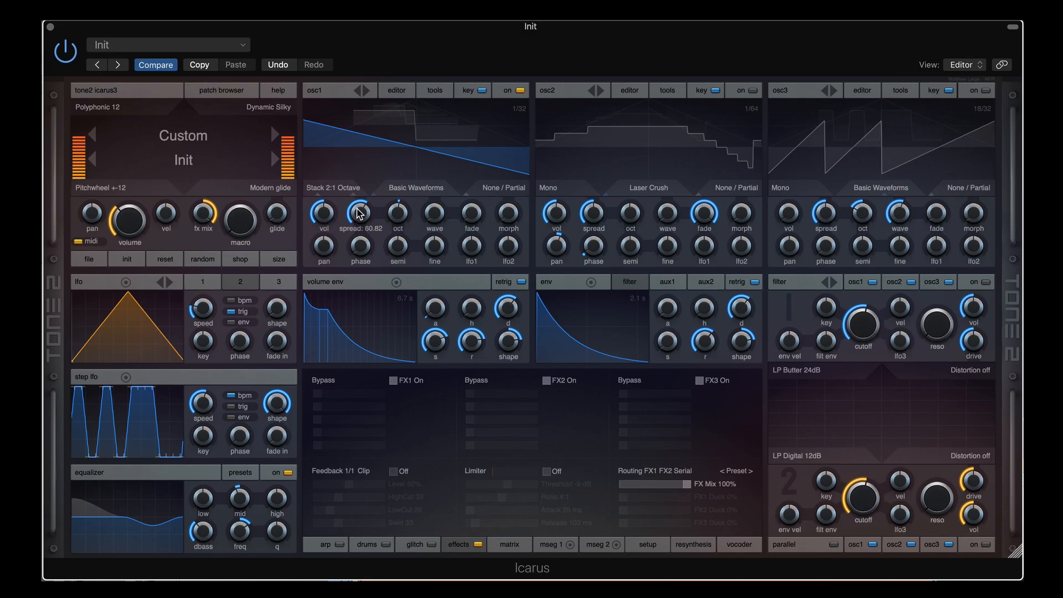
Drop osc1's stack detuning to 0 and scroll through the Stack ratio modes
mouse_move(360, 202)
left_mouse_down()
mouse_move(363, 245)
mouse_move(359, 209)
left_mouse_up()
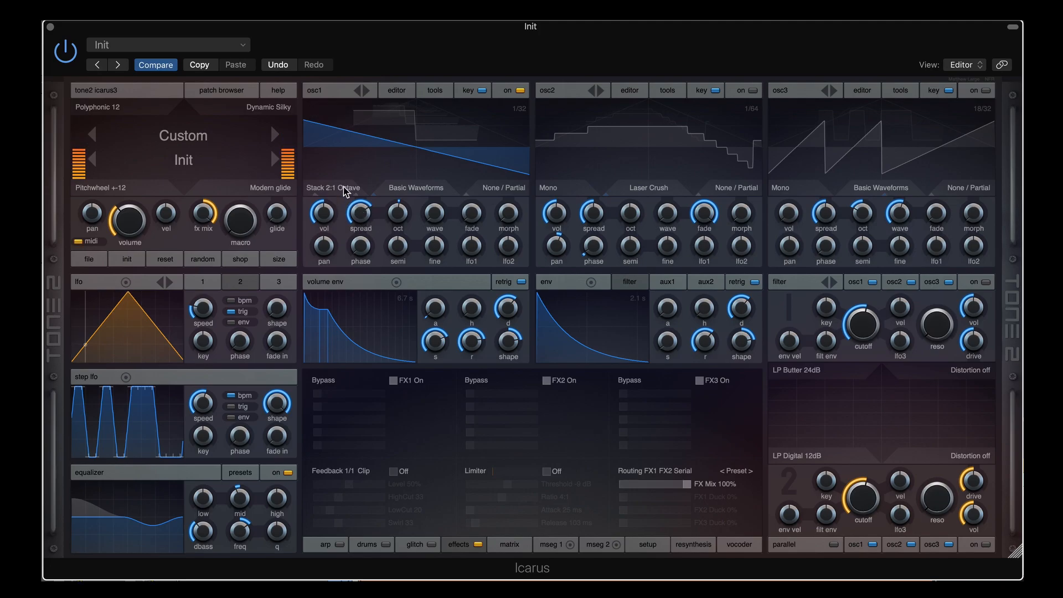
left_click_drag(358, 210, 346, 193)
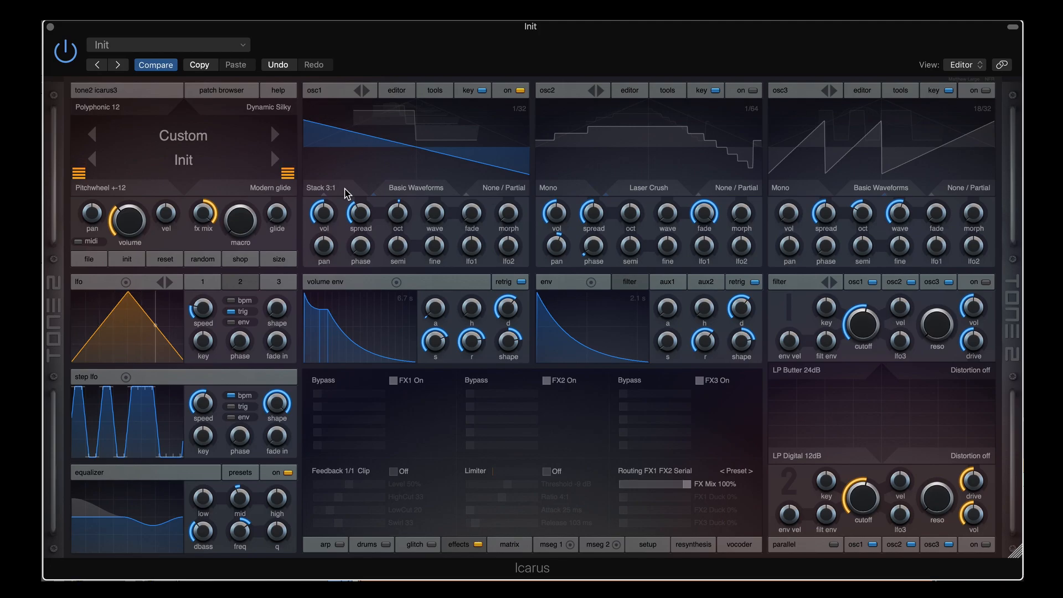
scroll(344, 192, "down", 1)
scroll(335, 192, "down", 1)
scroll(337, 189, "down", 1)
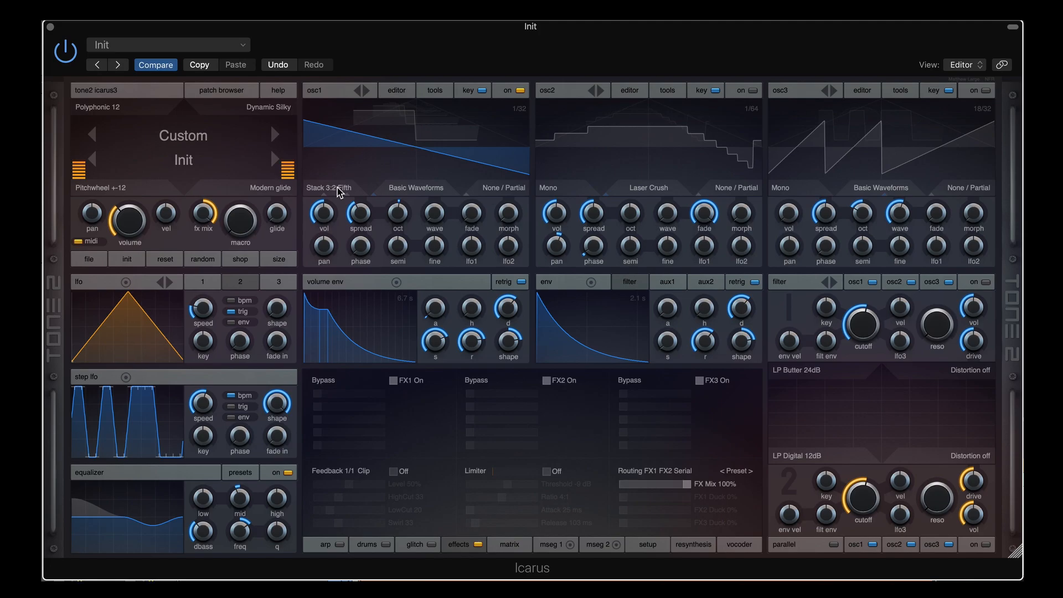
scroll(339, 191, "down", 1)
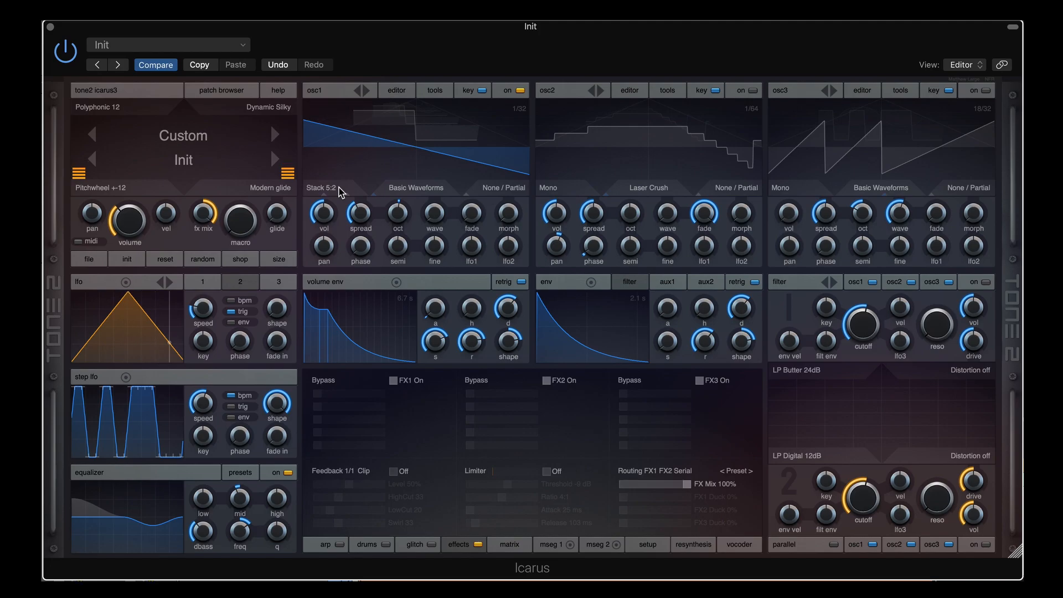
scroll(341, 193, "down", 1)
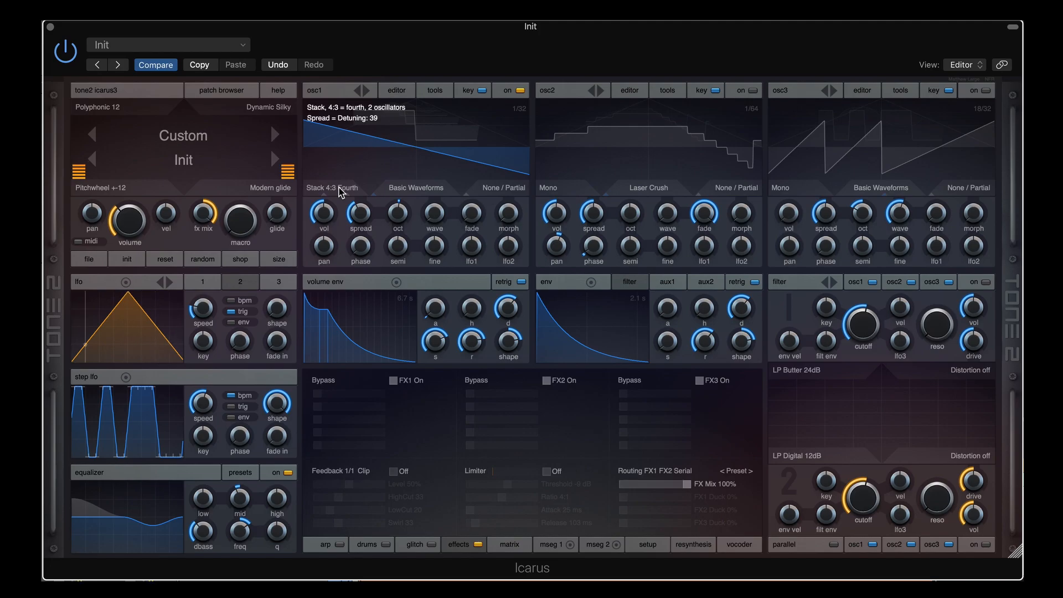
scroll(341, 191, "down", 1)
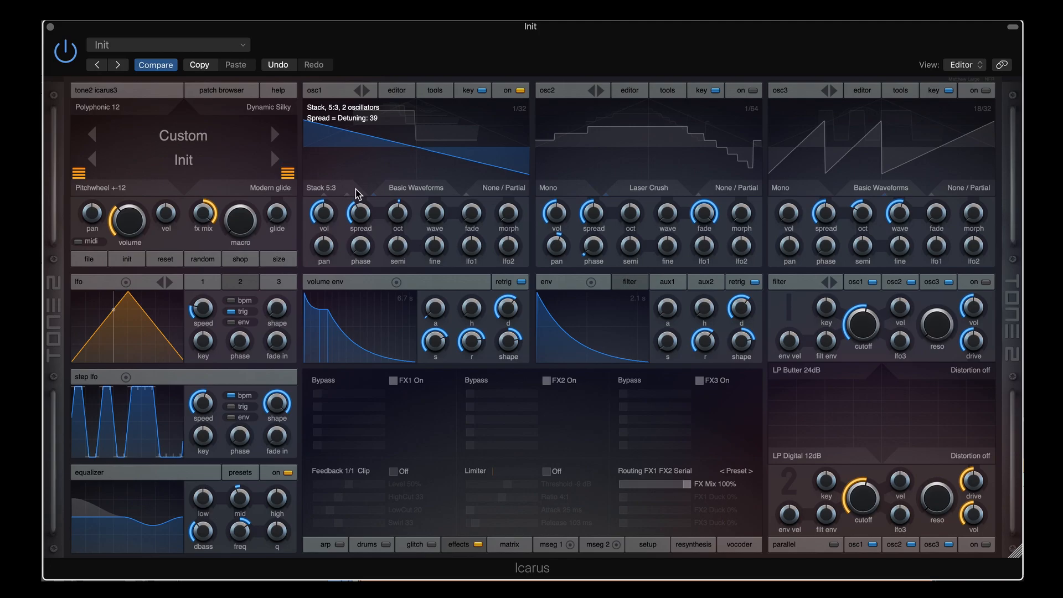
Set osc1's stack detuning to about 30, then reach Stack 5:4 Major with spread about 23
mouse_move(364, 212)
left_click_drag(363, 210, 371, 178)
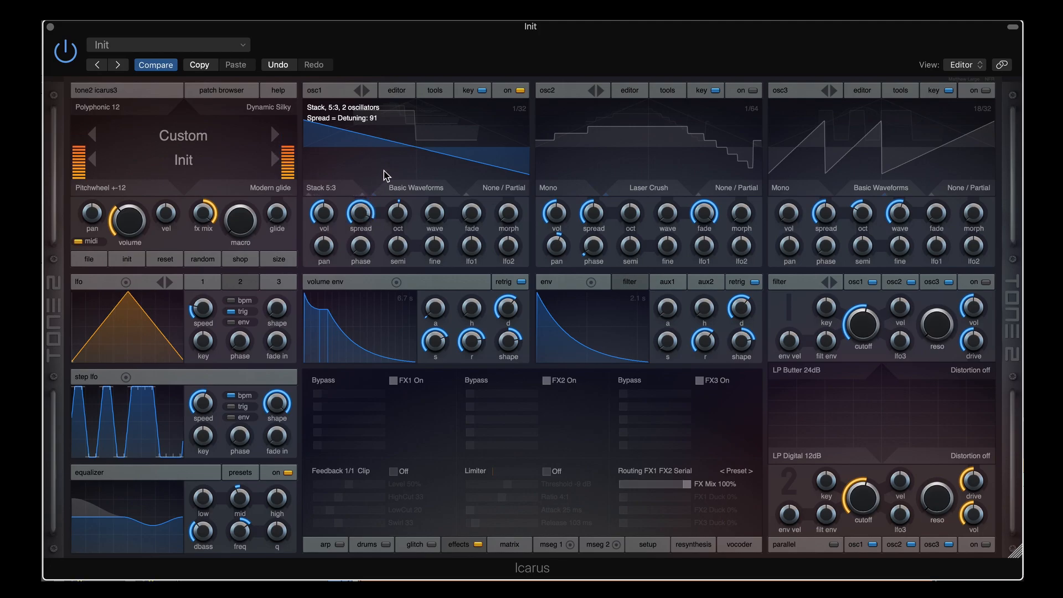
left_click_drag(361, 211, 366, 280)
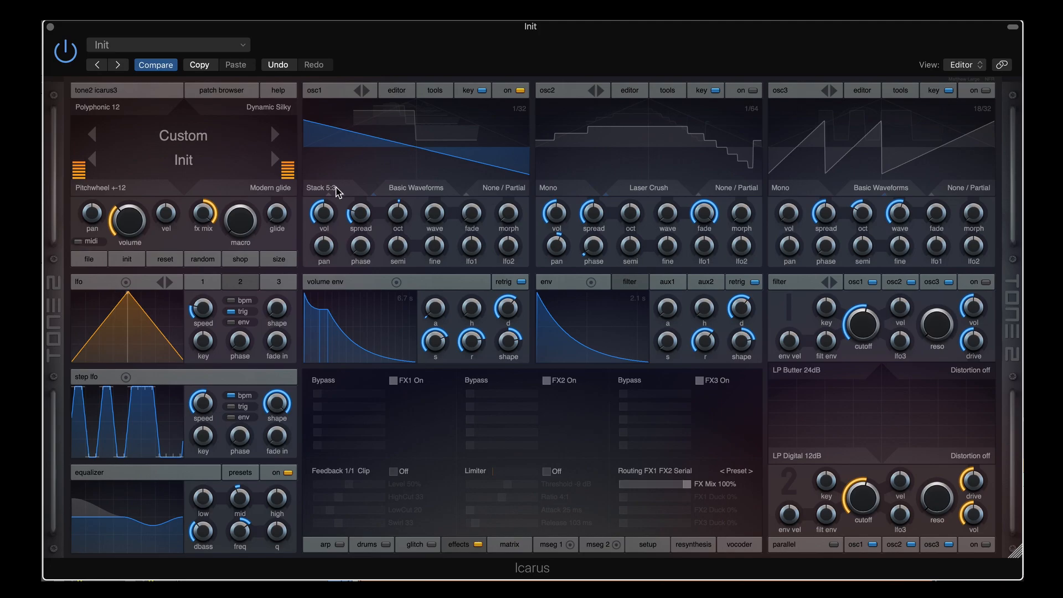
mouse_move(354, 216)
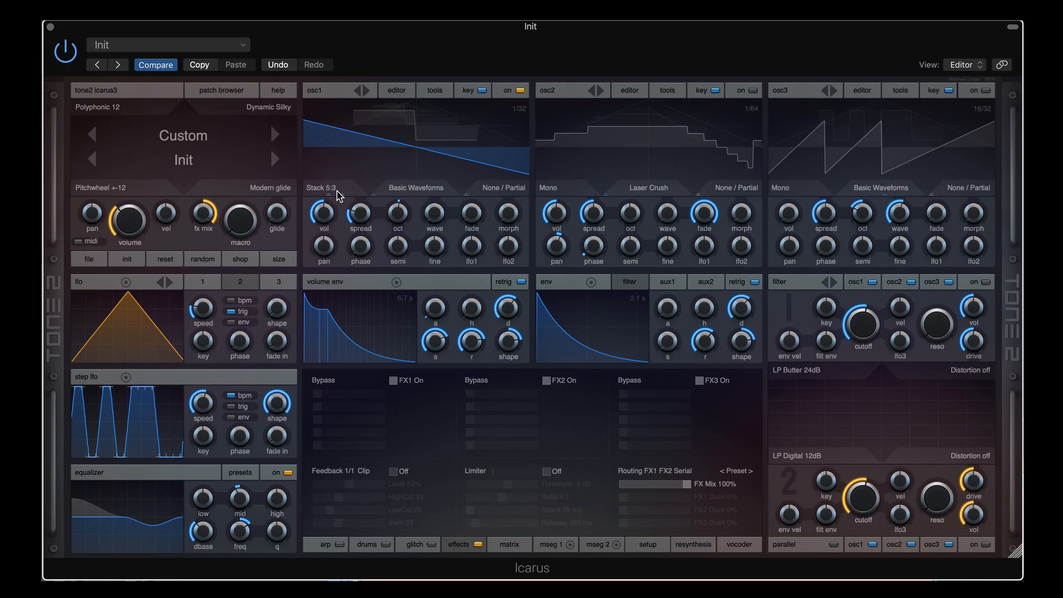
scroll(337, 191, "down", 1)
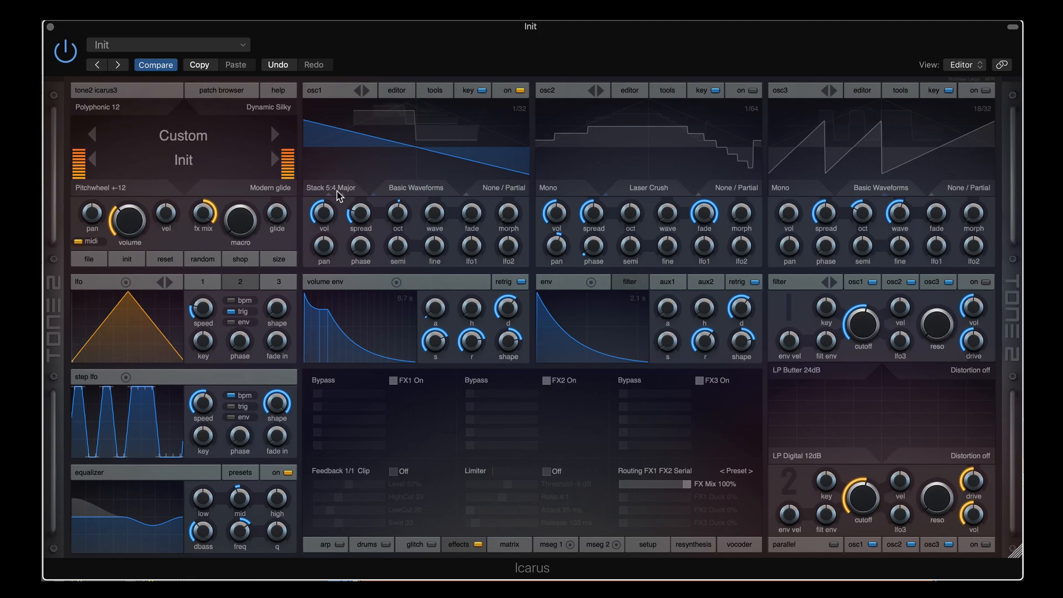
Keep osc1 on Stack 5:4 Major and raise its detuning from about 23 to 31
left_click(339, 190)
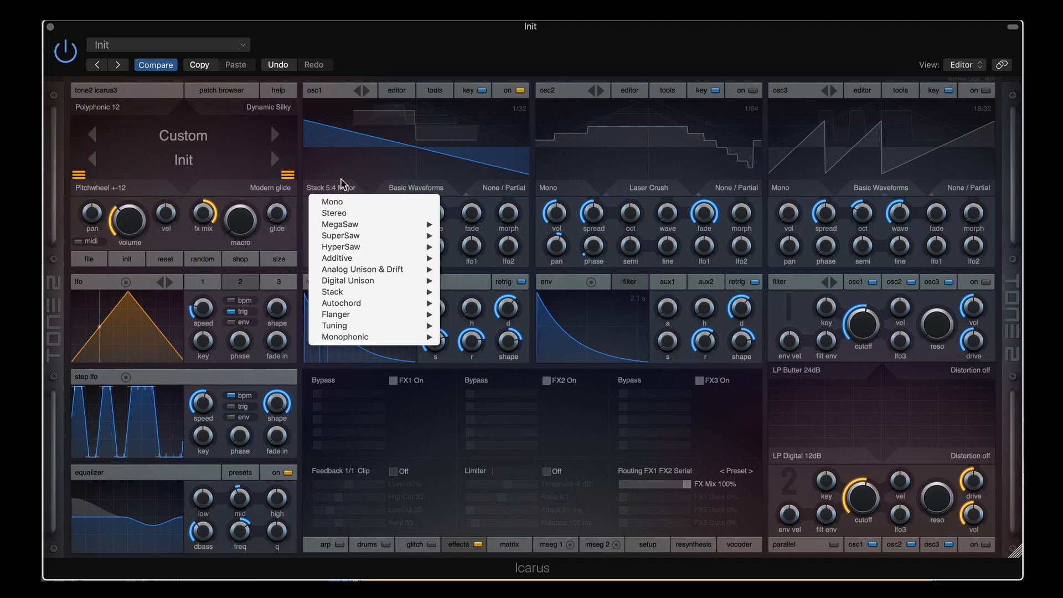
left_click(338, 189)
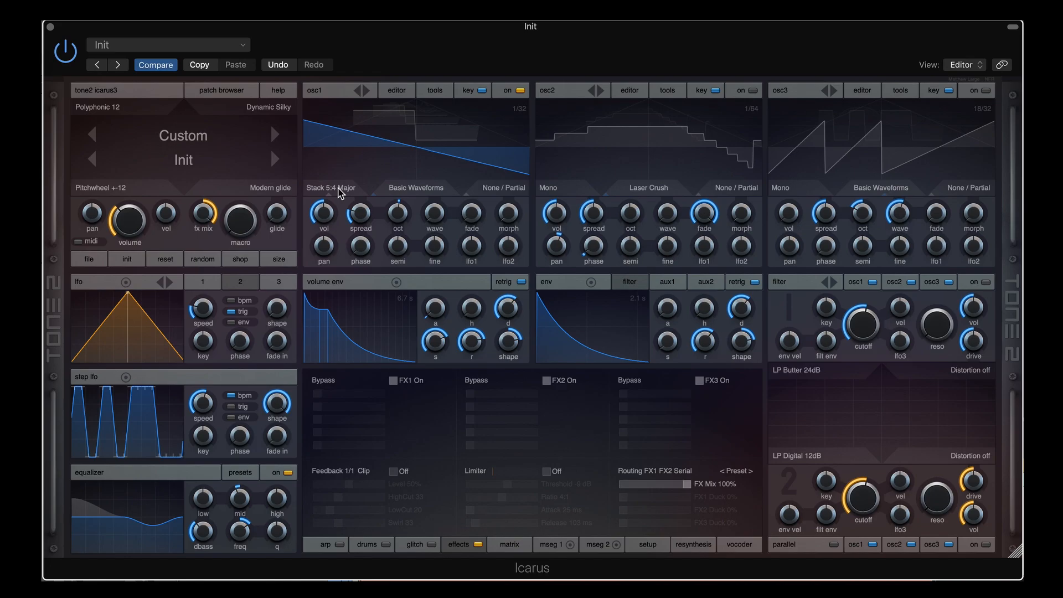
mouse_move(359, 210)
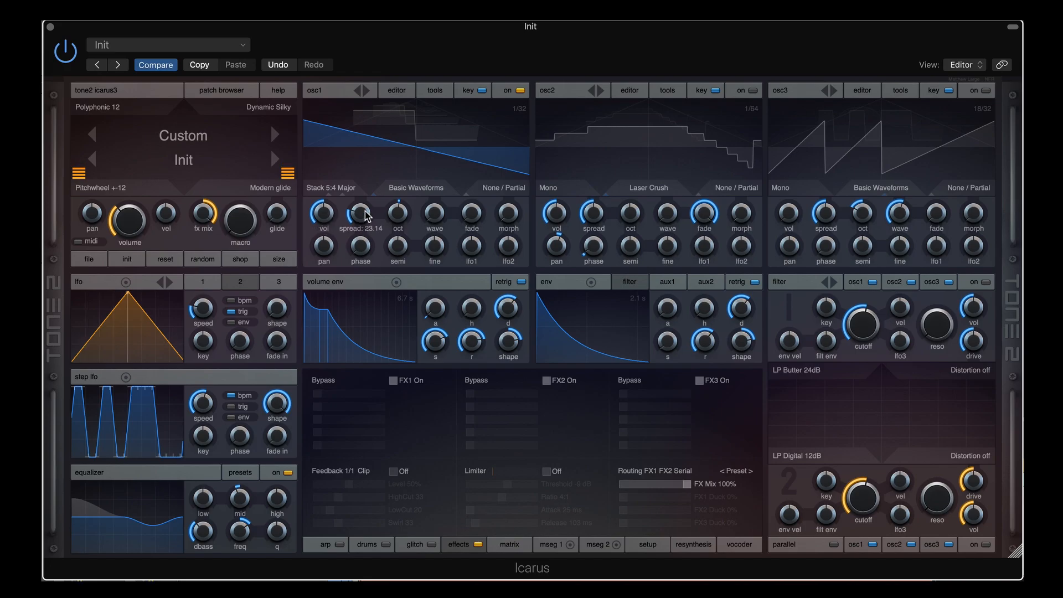
mouse_move(363, 211)
left_mouse_down()
mouse_move(362, 148)
mouse_move(361, 205)
left_mouse_up()
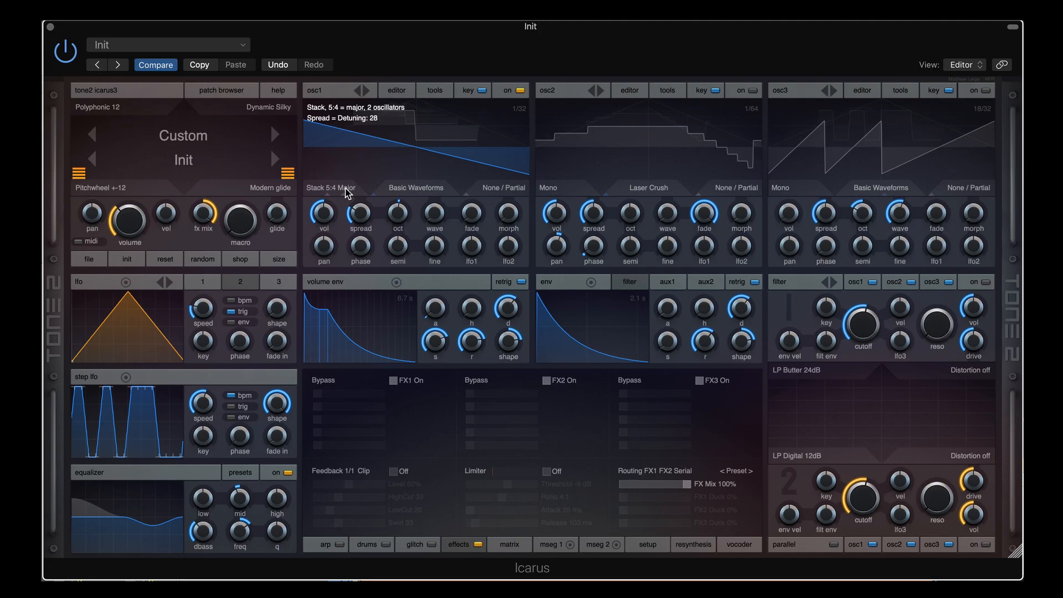
Audition other osc1 stack modes with a wider detuning spread, then return to Stack 5:4 Major
scroll(345, 188, "down", 1)
scroll(346, 191, "down", 1)
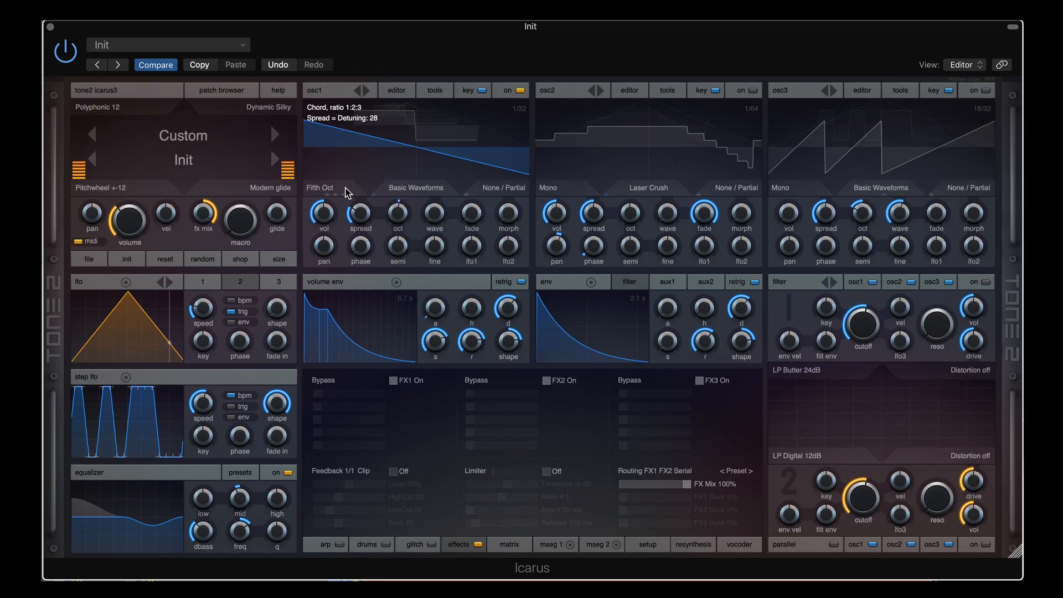
left_click_drag(352, 211, 366, 181)
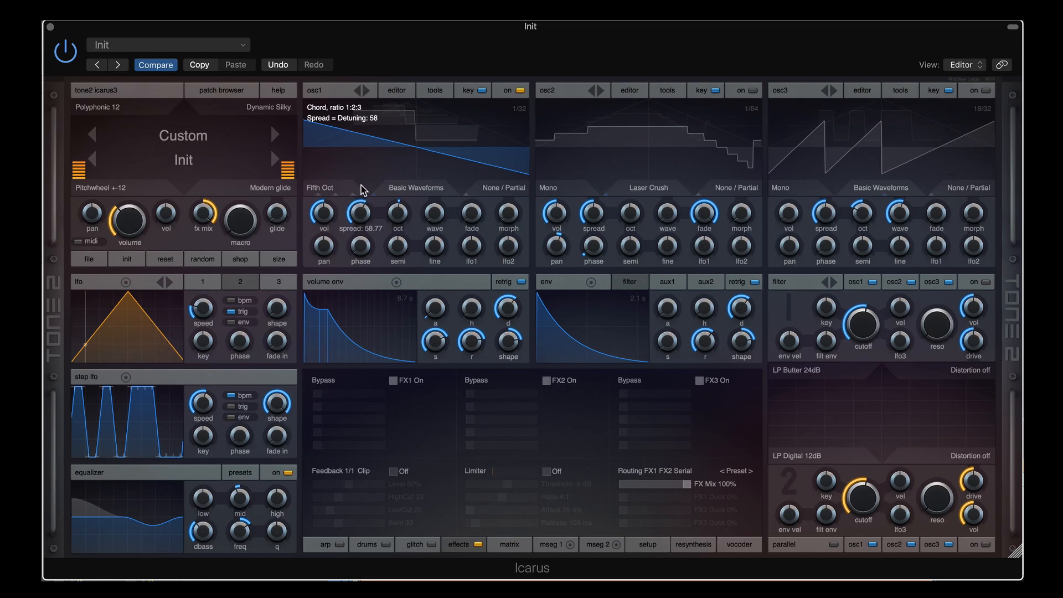
scroll(339, 189, "down", 1)
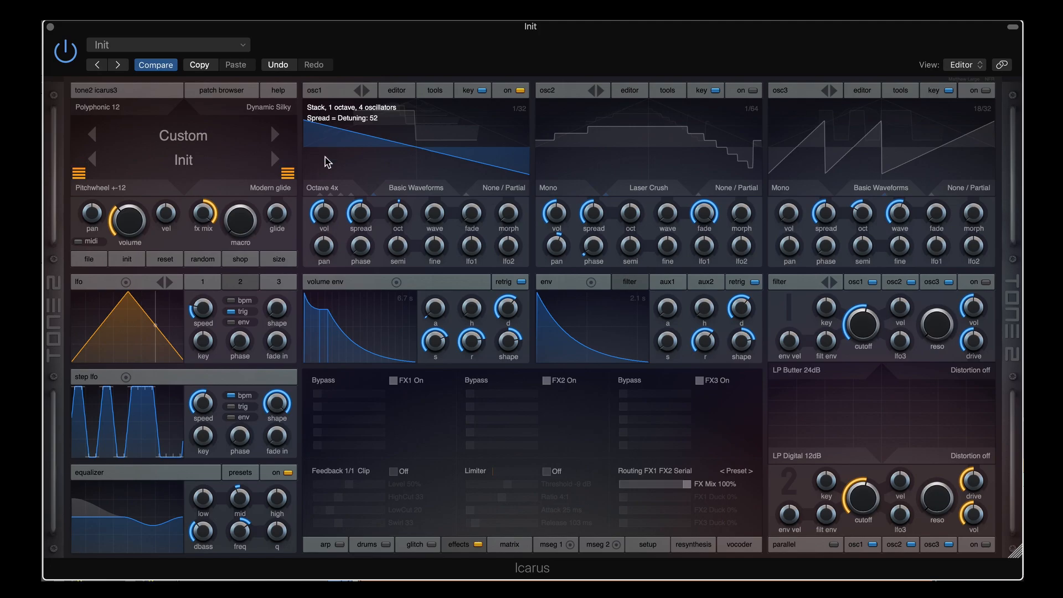
scroll(334, 187, "down", 1)
scroll(340, 187, "down", 1)
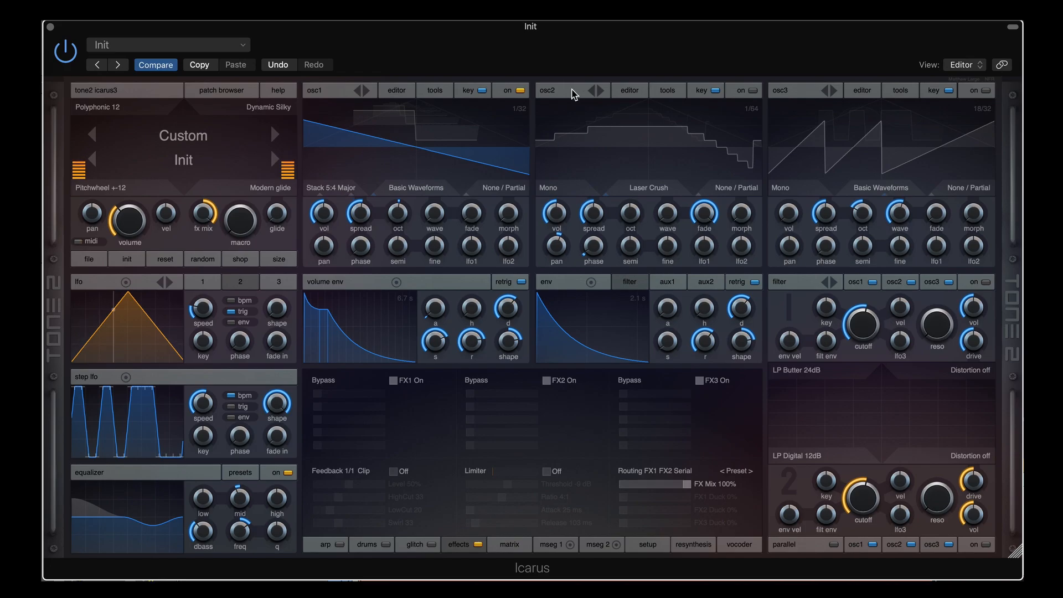
Lower osc1's detuning to 54 and step through Fifth Oct, Octave 4x, Oct 4x Stereo to Third Maj/Min
left_click(753, 92)
left_click(753, 91)
left_click_drag(363, 209, 364, 220)
left_click(342, 192)
left_click(341, 192)
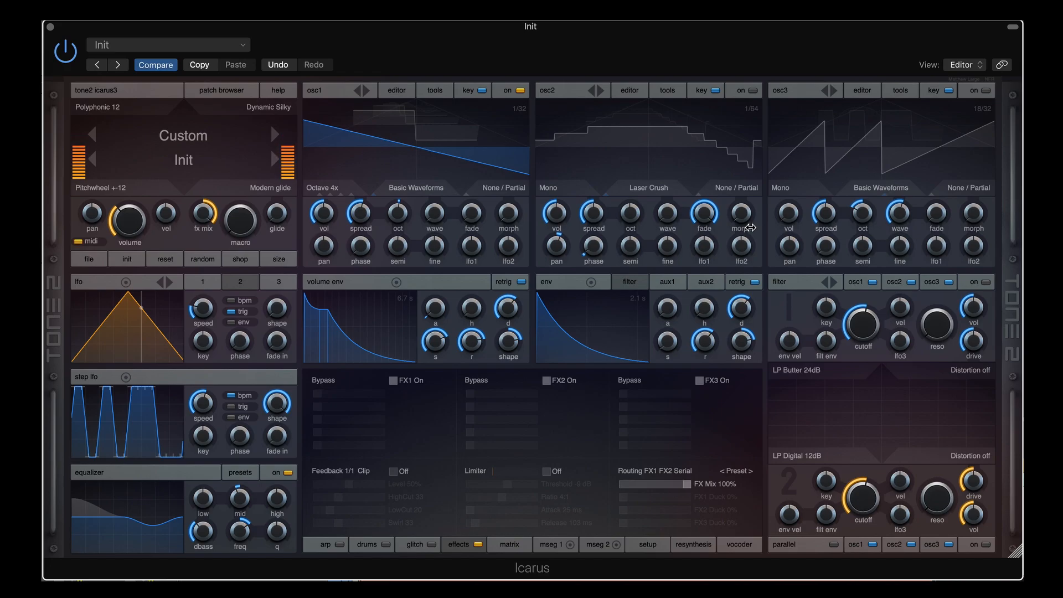
left_click(332, 189)
left_click(332, 189)
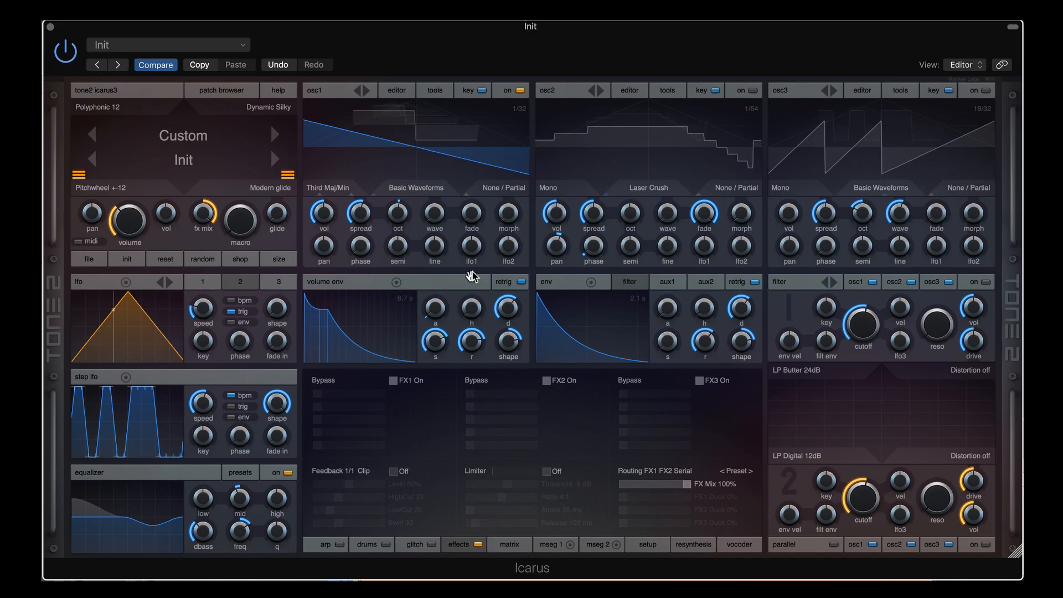
Reduce the volume envelope's 'r' release so the full envelope lasts about 1.8 s
left_click_drag(472, 342, 474, 360)
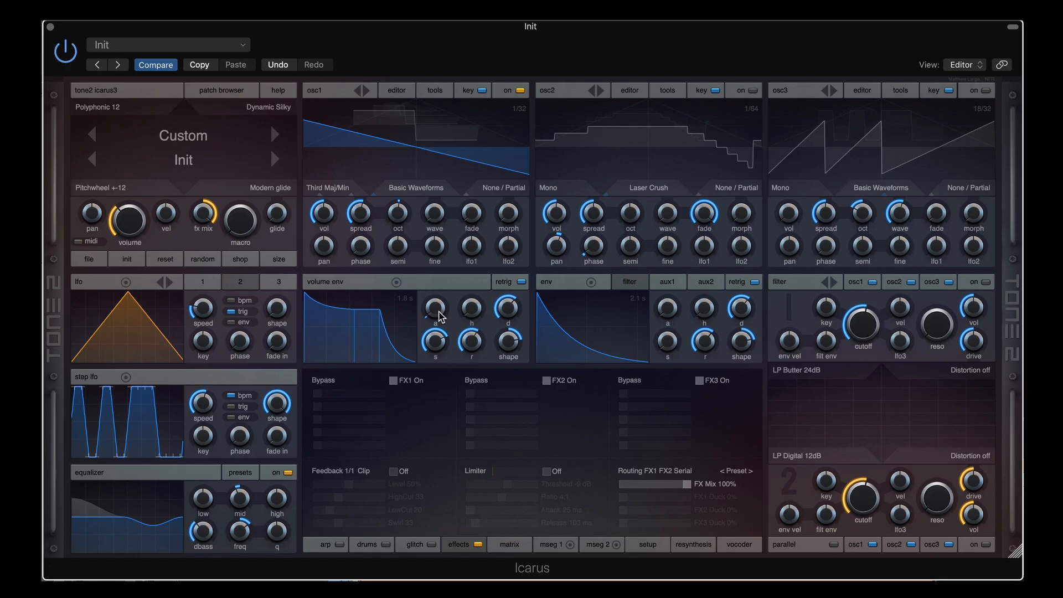
Return osc1's semitone tuning to 0
mouse_move(402, 247)
scroll(402, 248, "down", 4)
left_click_drag(402, 250, 404, 237)
Step osc1's mode through Third Maj/Min 2 and 3 to Chord 1, with spread around 71
mouse_move(321, 245)
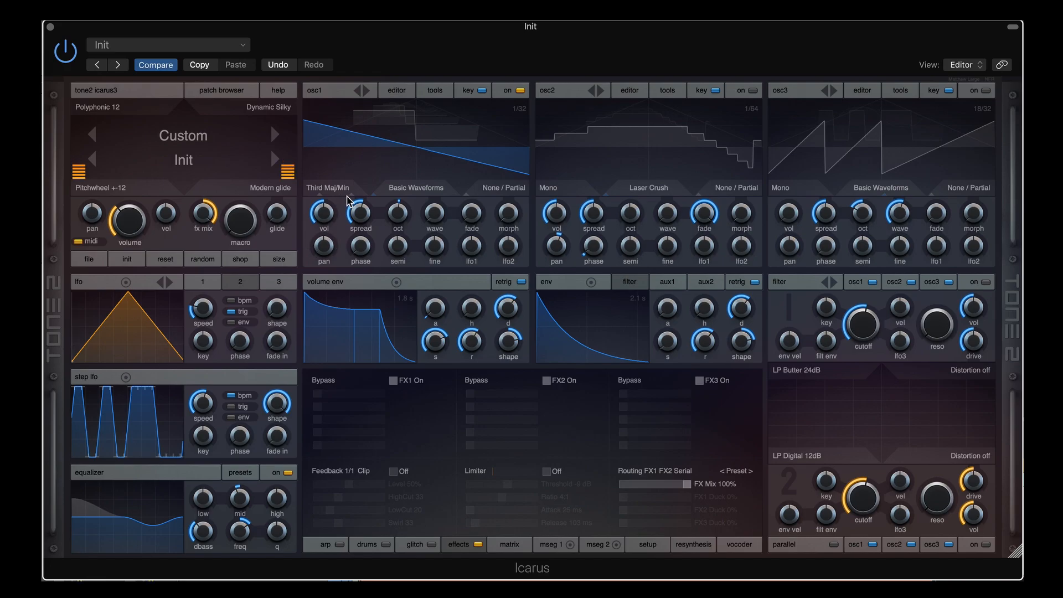
scroll(339, 193, "down", 1)
mouse_move(362, 213)
left_mouse_down()
mouse_move(365, 187)
mouse_move(363, 210)
left_mouse_up()
scroll(339, 192, "down", 1)
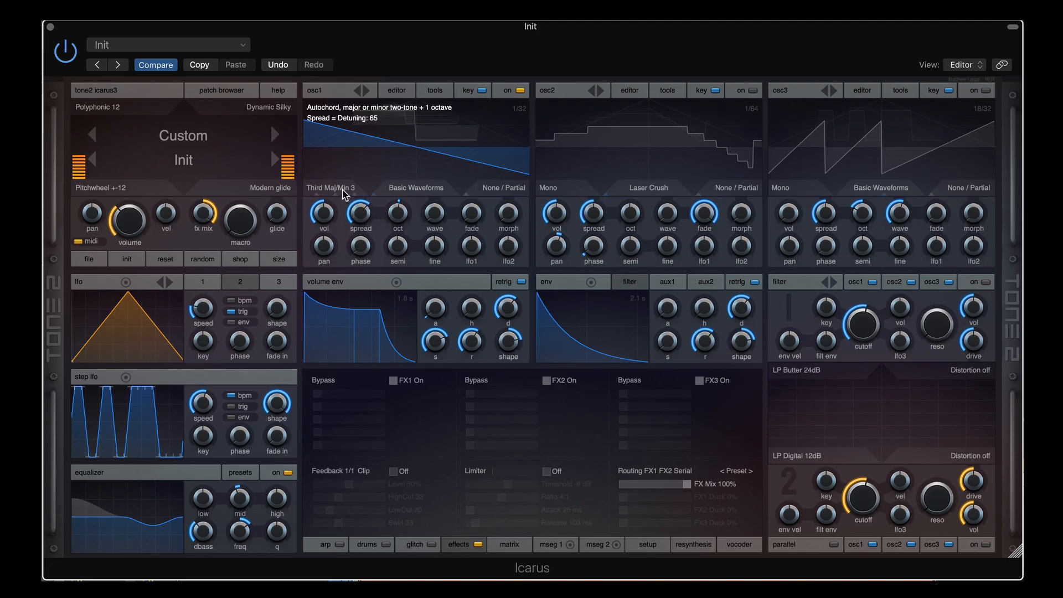
scroll(344, 190, "down", 1)
mouse_move(359, 214)
left_mouse_down()
mouse_move(359, 260)
mouse_move(360, 205)
left_mouse_up()
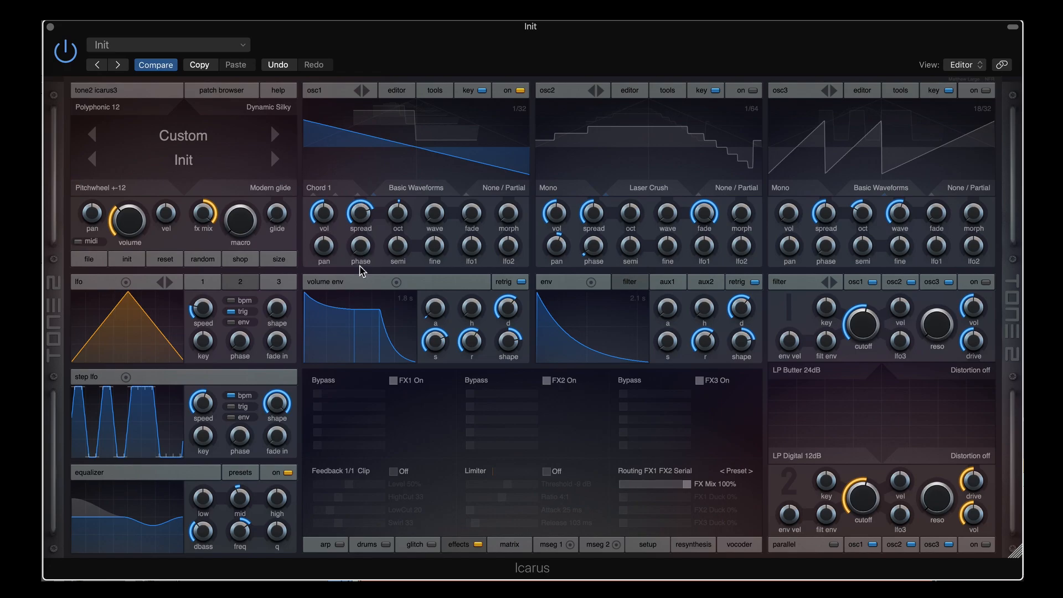
Step osc1 from Chord 1 to Chord 2 and nudge its detuning spread to 77
mouse_move(320, 211)
left_click(328, 192)
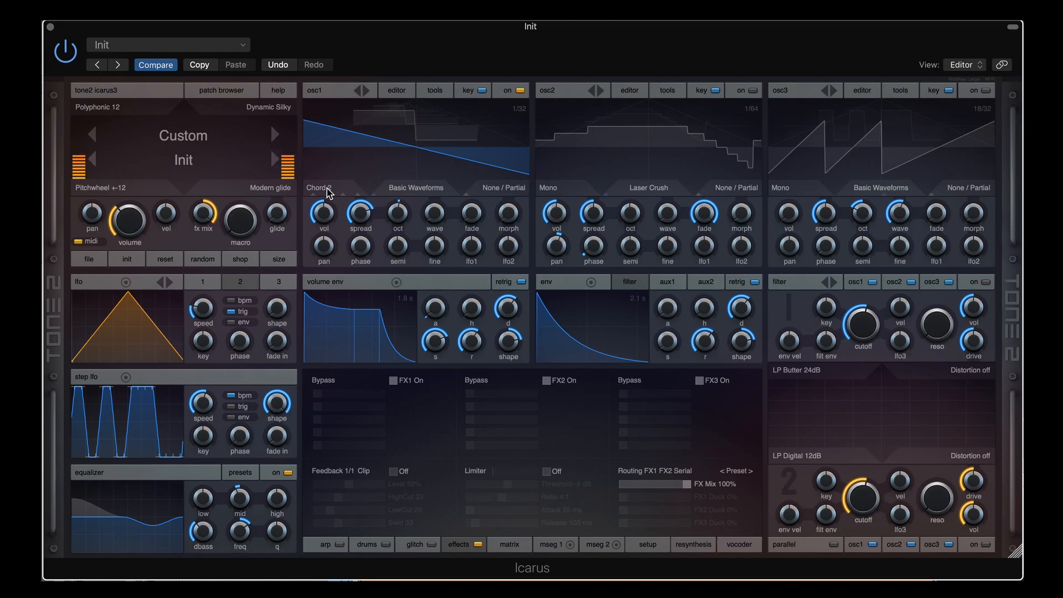
mouse_move(362, 216)
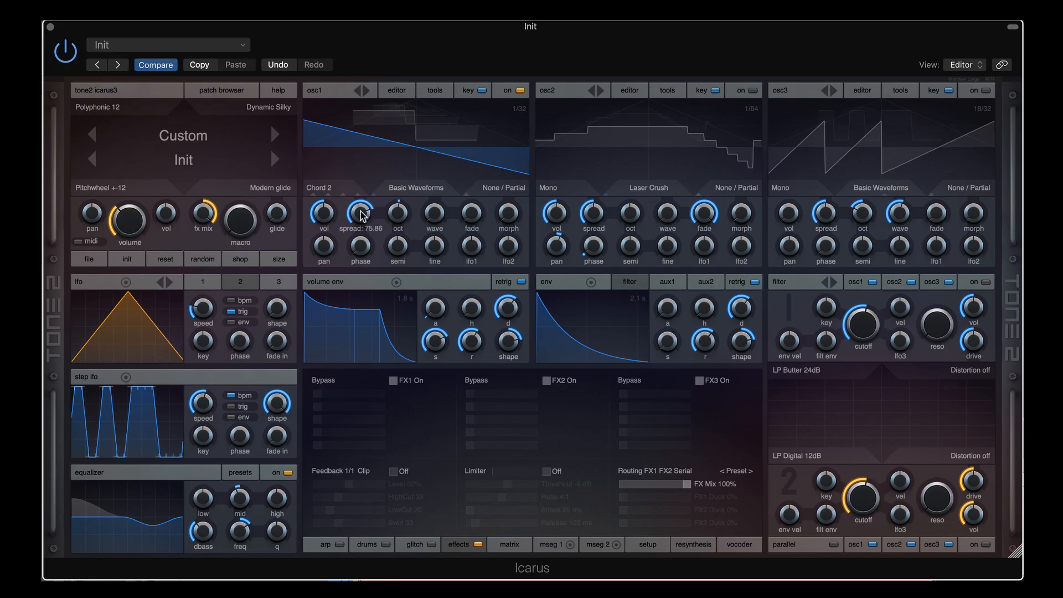
left_click_drag(362, 216, 364, 213)
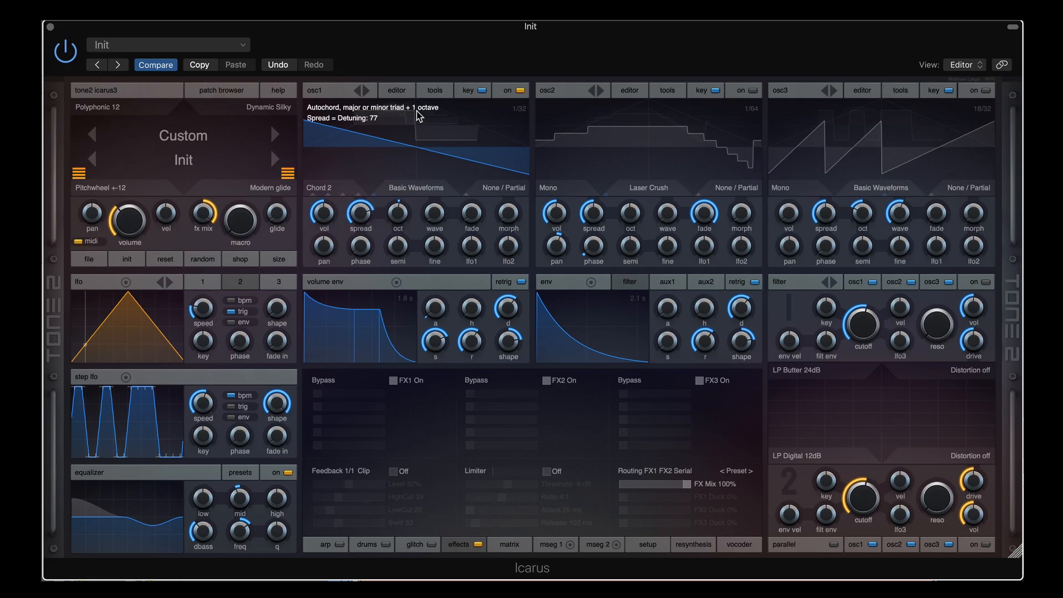
Switch osc1 to Flange 3x and slow down the flanger speed
mouse_move(330, 212)
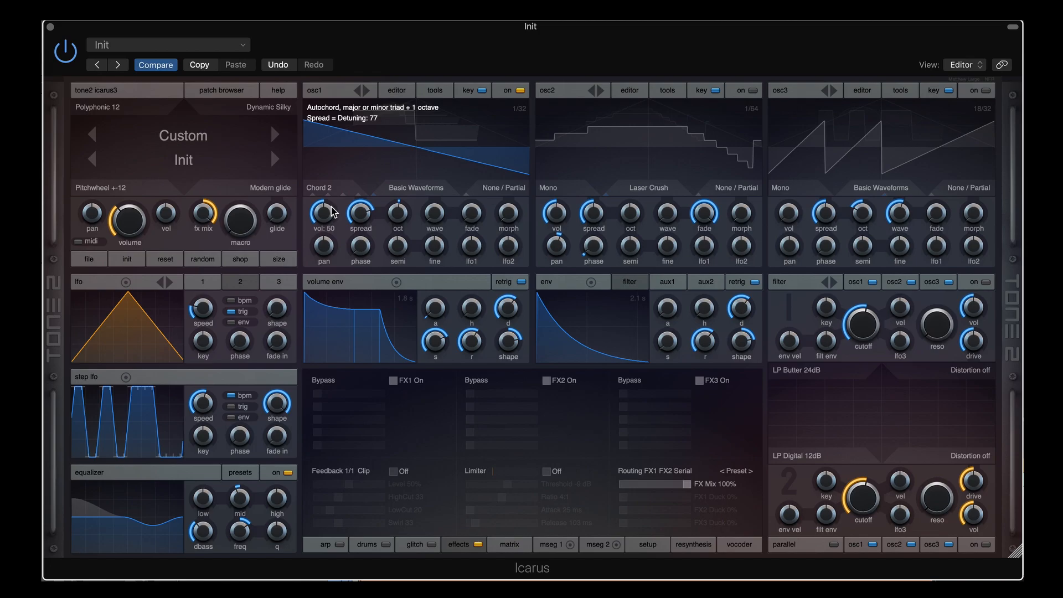
left_click(336, 193)
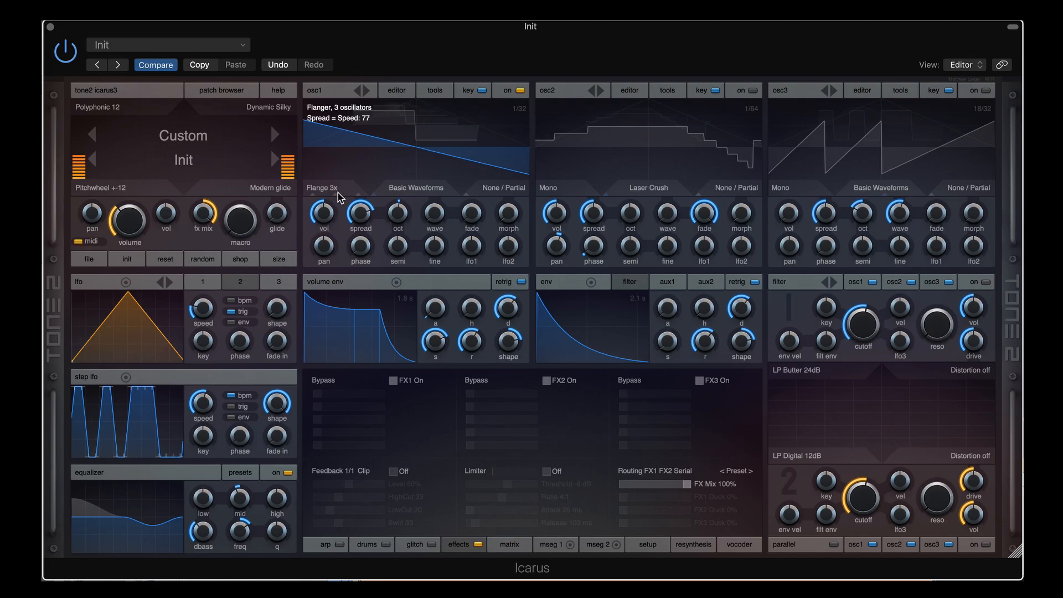
left_click_drag(360, 213, 354, 241)
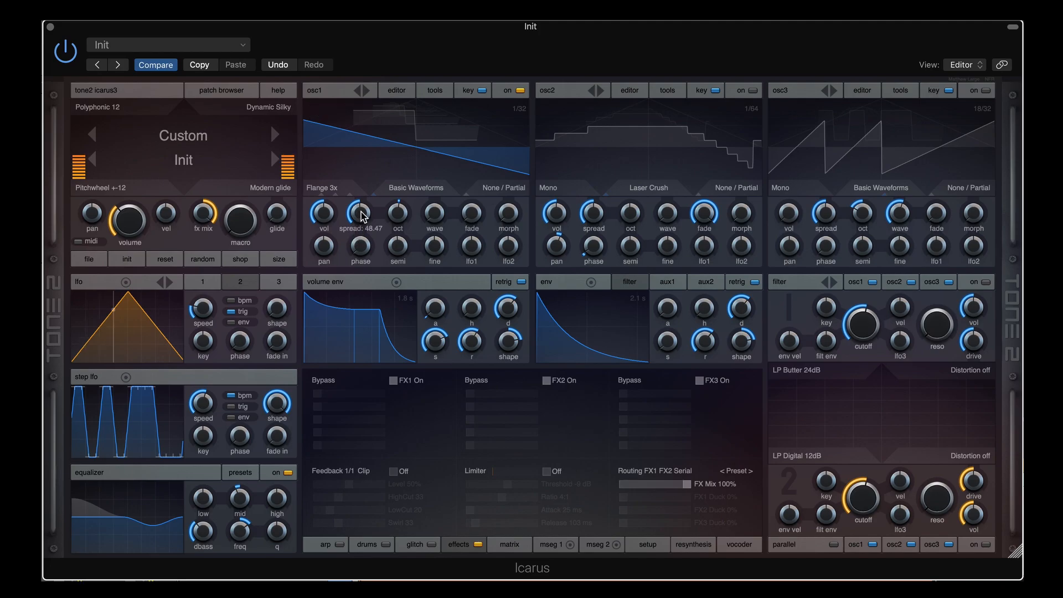
left_click_drag(359, 213, 356, 182)
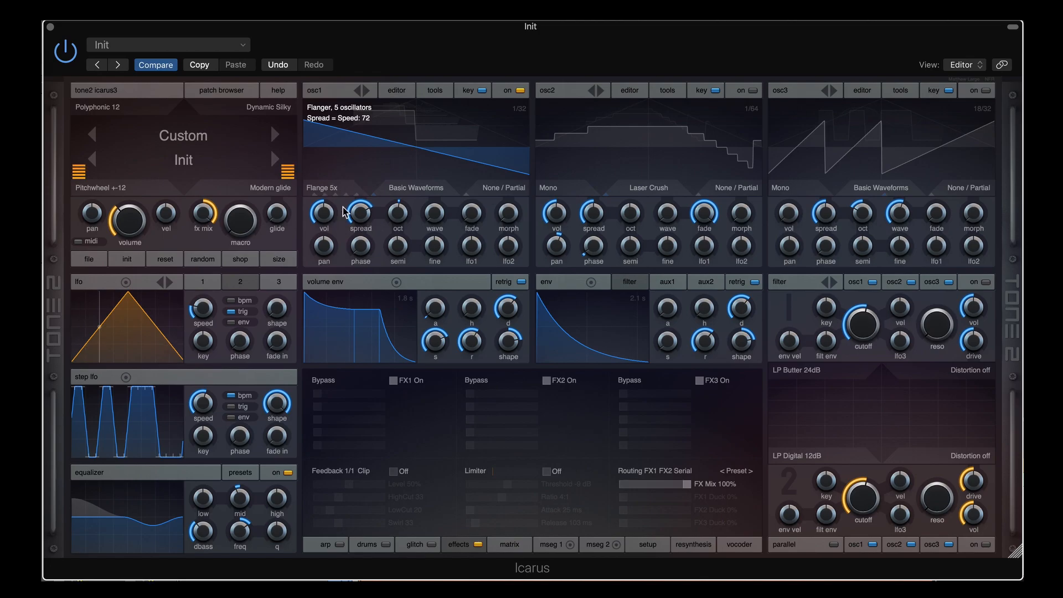
Move through Flange 5x and Flange Stereo at speed 35 to Semi, with spread at 0
mouse_move(357, 215)
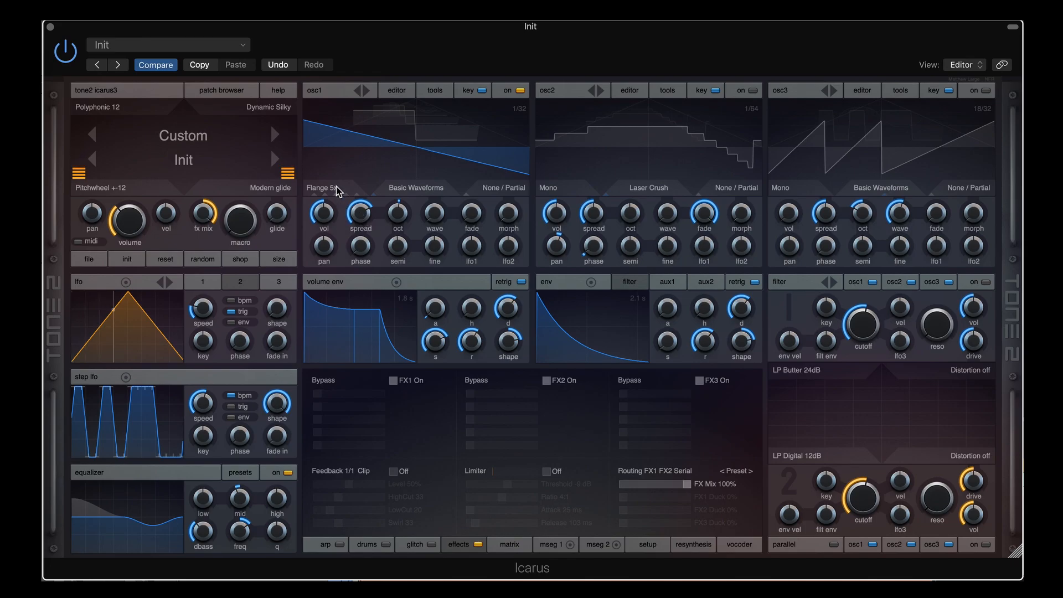
scroll(336, 186, "down", 1)
mouse_move(359, 214)
left_mouse_down()
mouse_move(359, 257)
mouse_move(352, 198)
left_mouse_up()
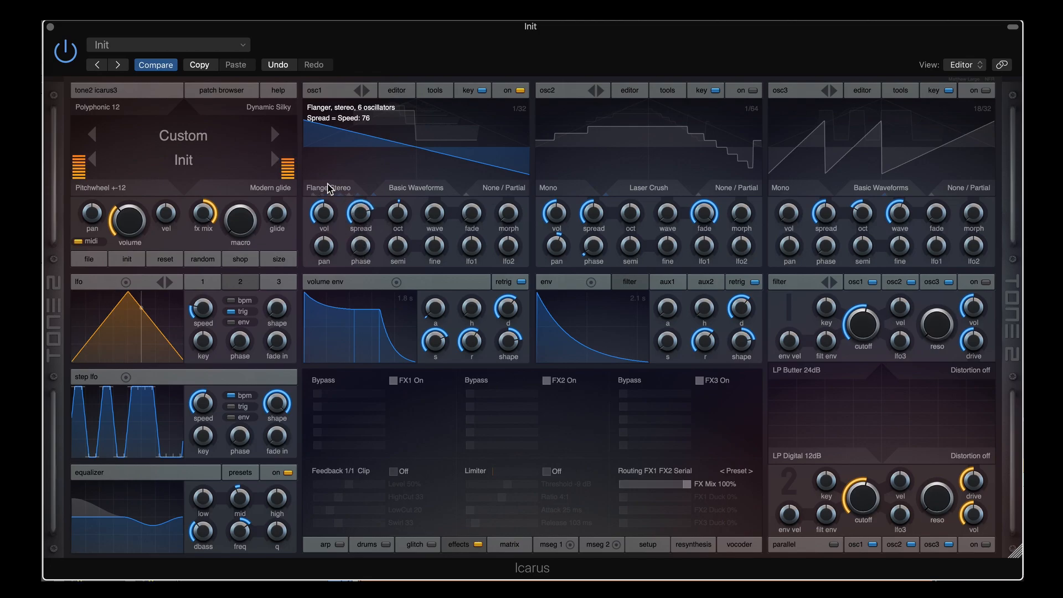
left_click(331, 188)
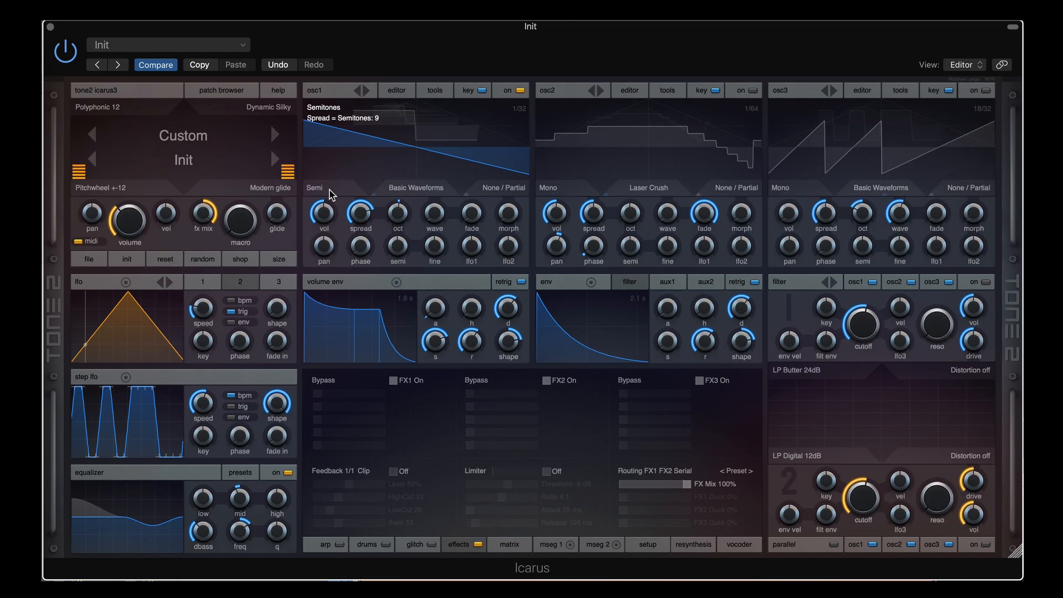
left_click_drag(360, 213, 353, 290)
Set osc1 to Interval at ratio 1:3, transpose up 7 semitones, then widen the ratio to 1:6
left_click(324, 188)
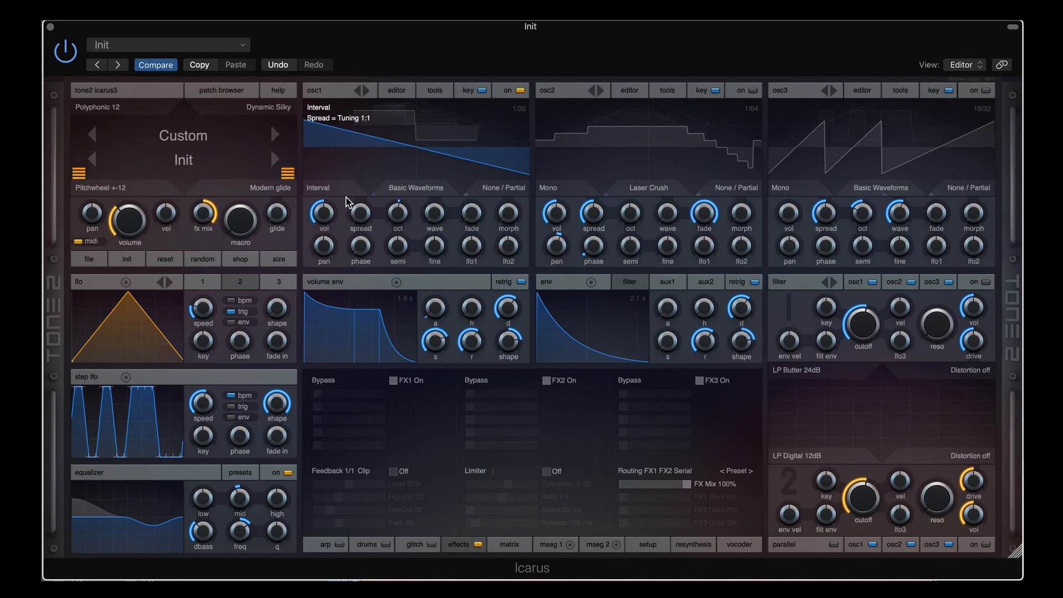
mouse_move(361, 213)
left_mouse_down()
mouse_move(362, 121)
mouse_move(361, 183)
mouse_move(345, 208)
left_mouse_up()
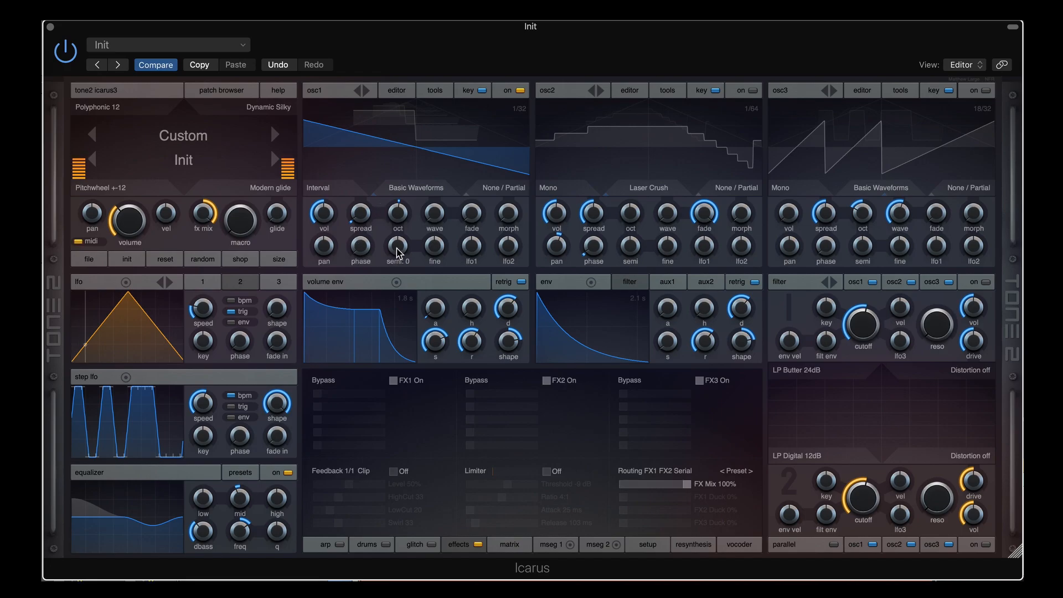
mouse_move(398, 253)
left_mouse_down()
mouse_move(400, 227)
mouse_move(401, 251)
left_mouse_up()
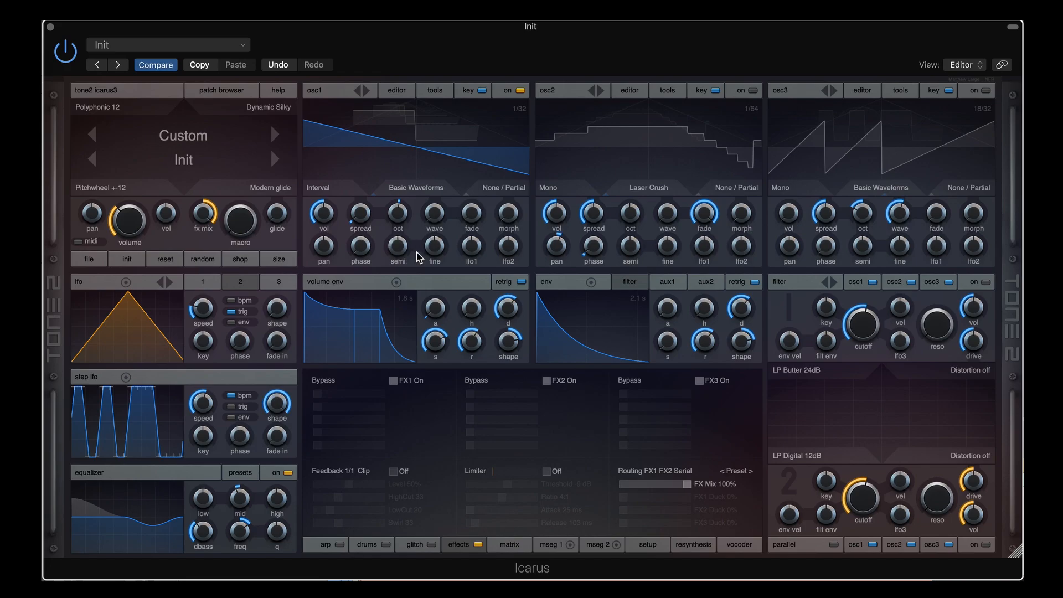
mouse_move(357, 215)
mouse_move(357, 216)
left_mouse_down()
mouse_move(360, 155)
mouse_move(357, 200)
left_mouse_up()
Try osc1's Pitch spread with a raised tuning ratio, then settle on Root Note spread mode
left_click(335, 193)
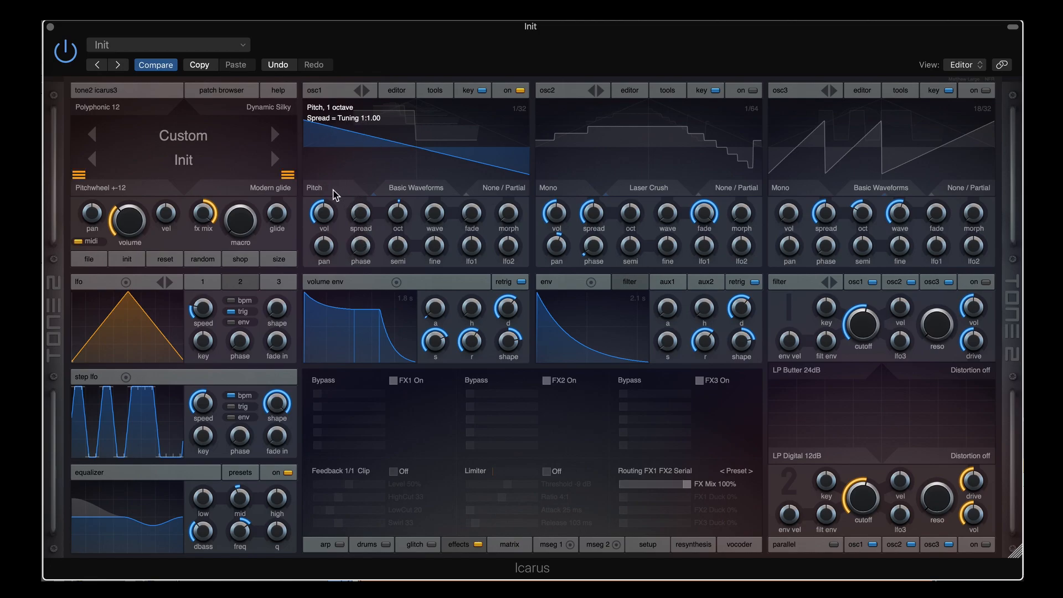
left_click_drag(364, 214, 327, 232)
left_click(322, 188)
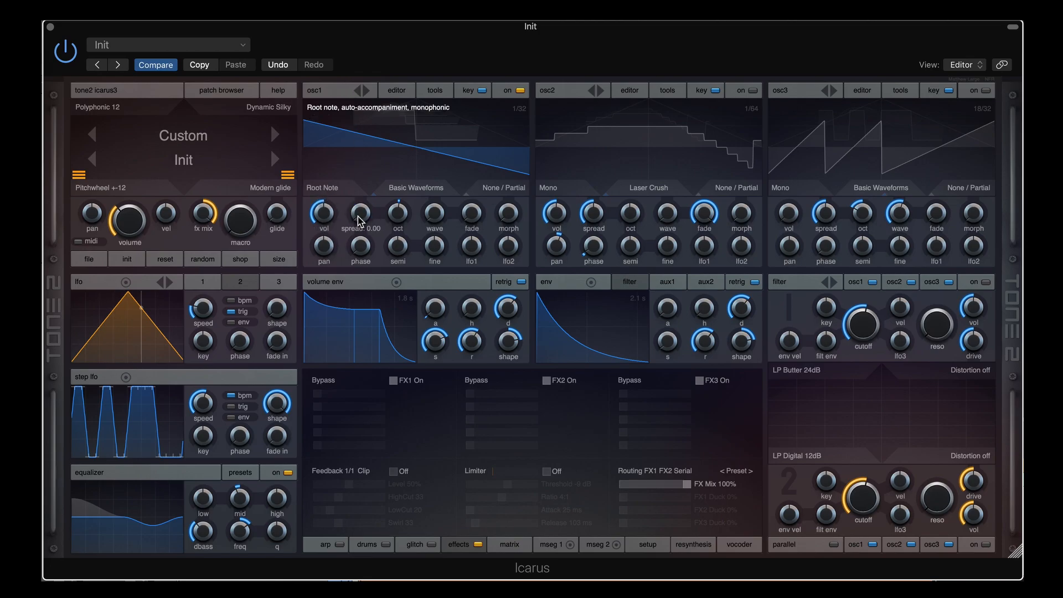
left_click(337, 190)
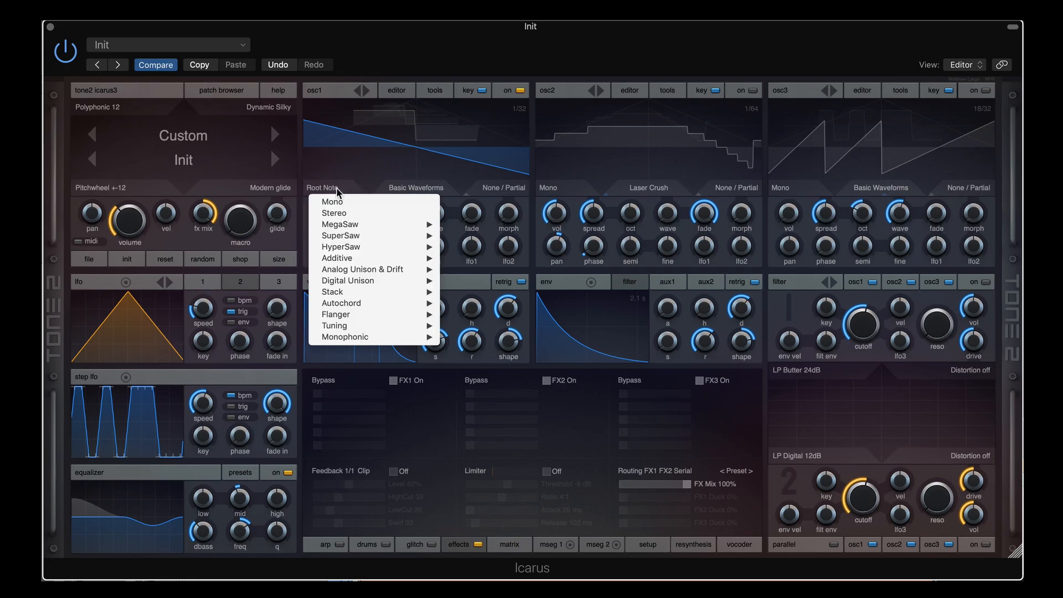
left_click(435, 40)
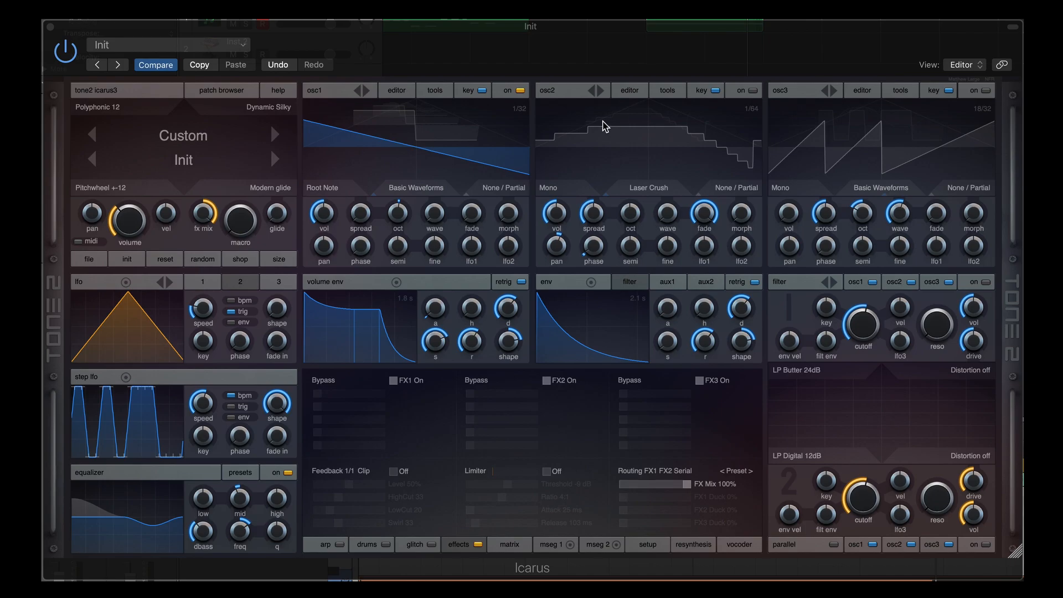
Switch oscillator 1 off and oscillator 2 on so only the Laser Crush wavetable plays
left_click(520, 92)
left_click(753, 92)
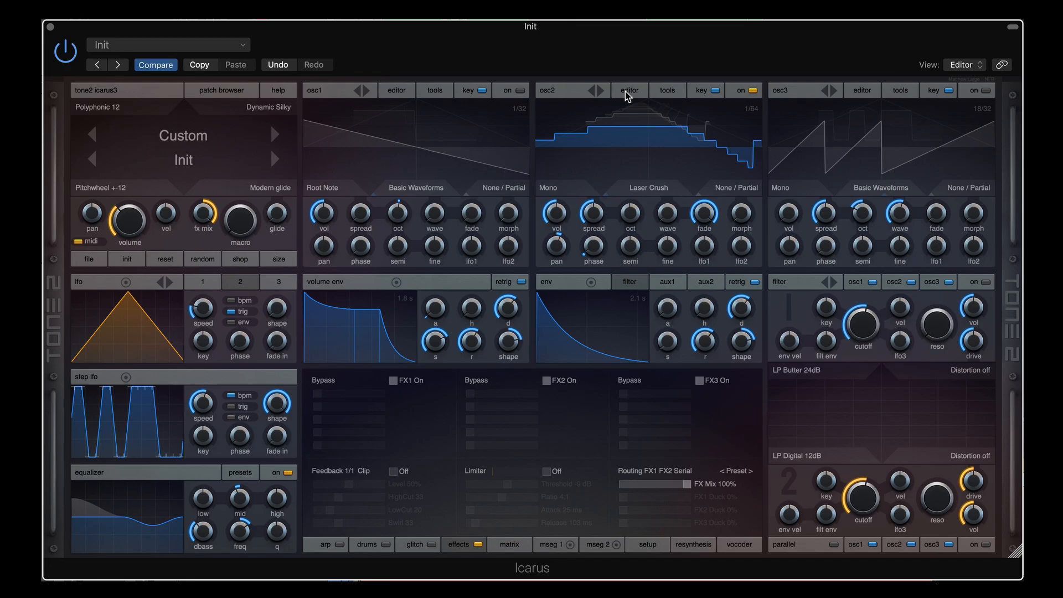
left_click(744, 547)
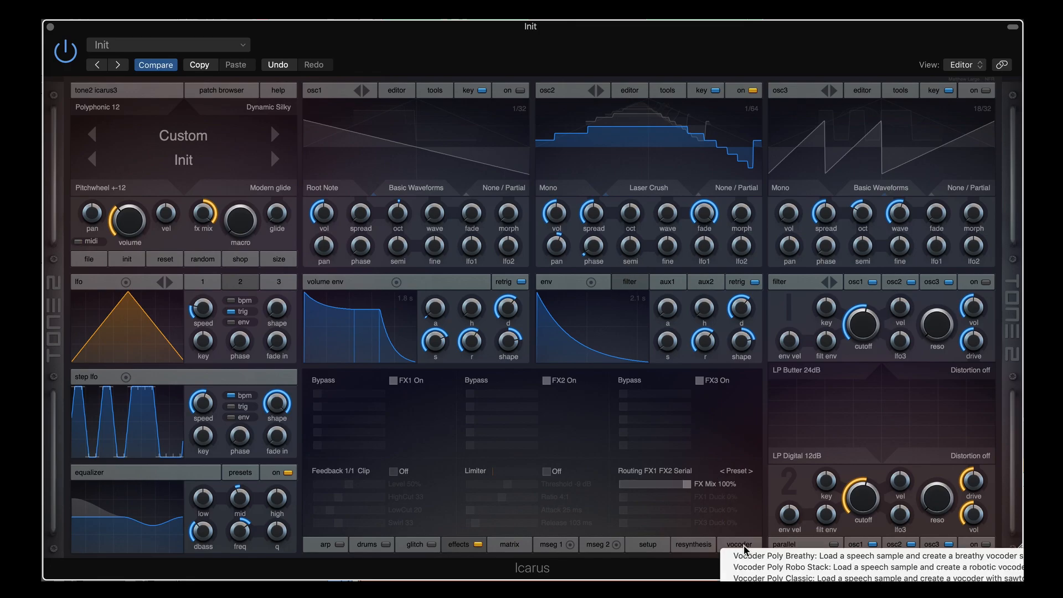
In osc2's wavetable editor, build a Vocoder Saw wavetable from the Vocal 101.wav sample
left_click(631, 90)
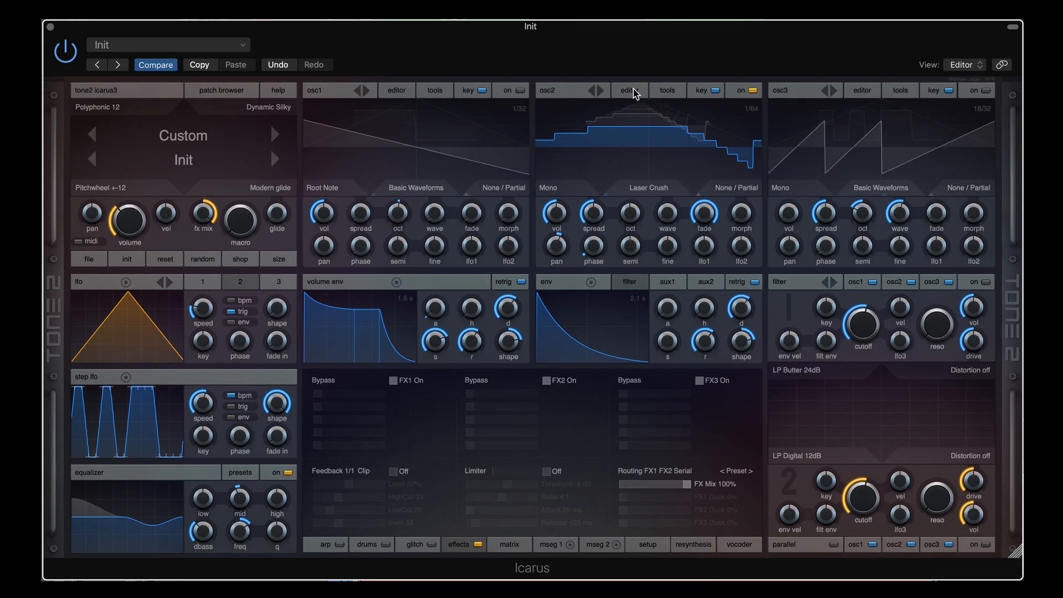
left_click(631, 91)
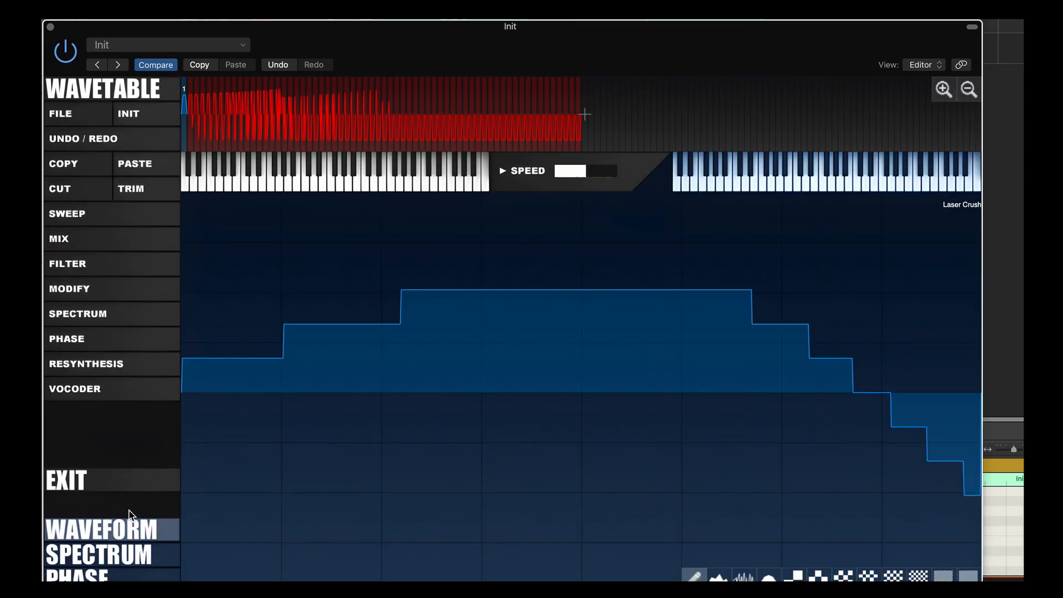
left_click_drag(275, 30, 276, 15)
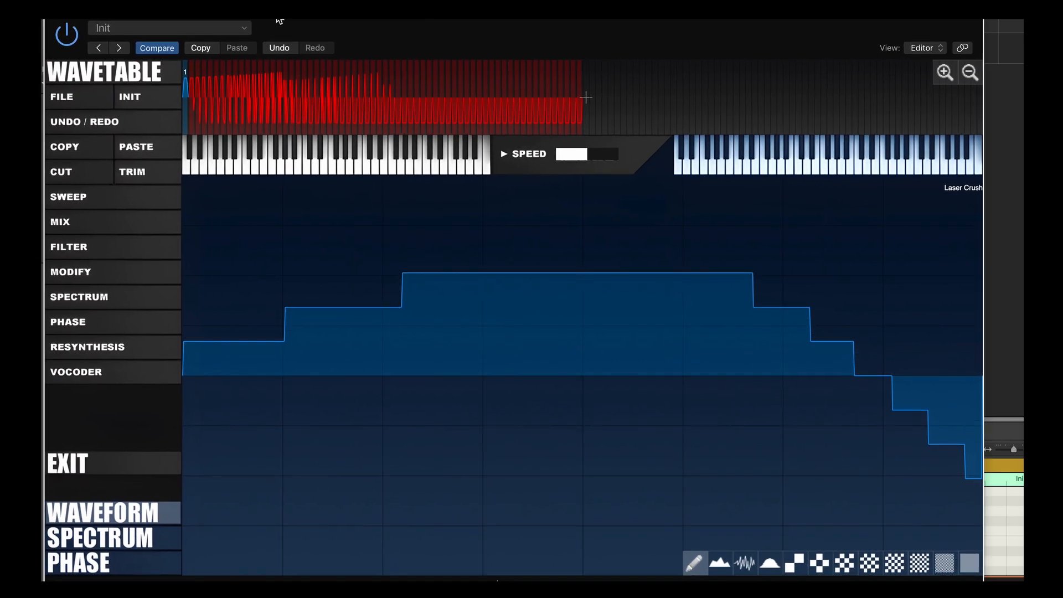
left_click(95, 376)
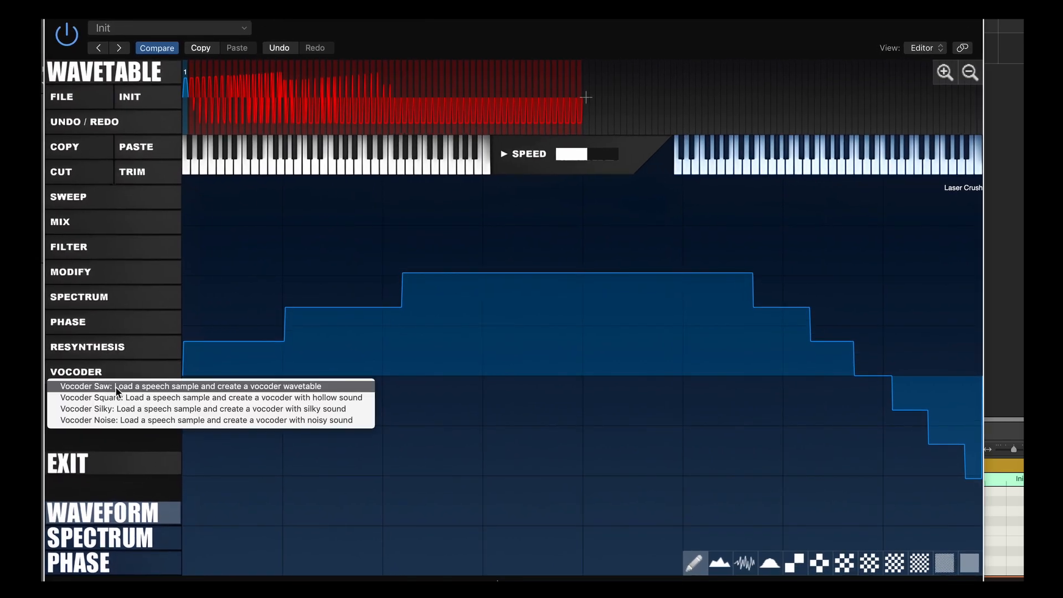
left_click(116, 388)
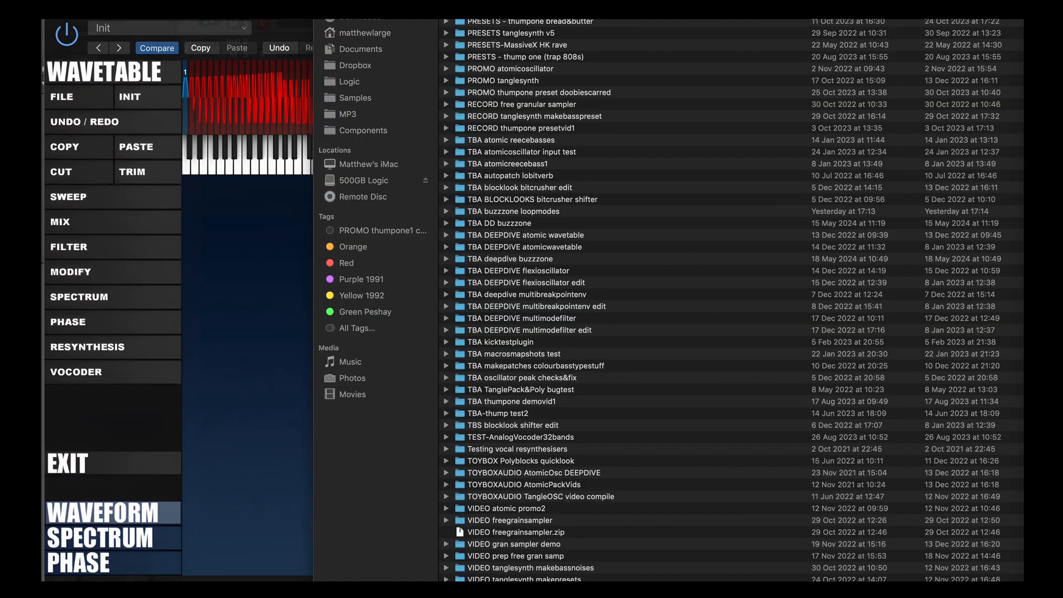
scroll(740, 209, "down", 15)
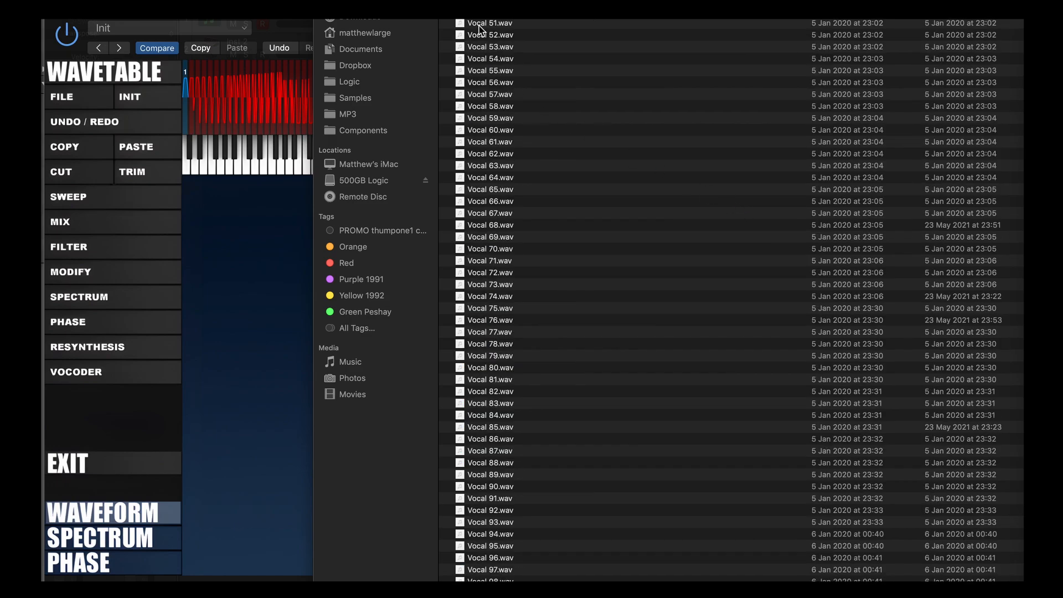
scroll(528, 447, "down", 3)
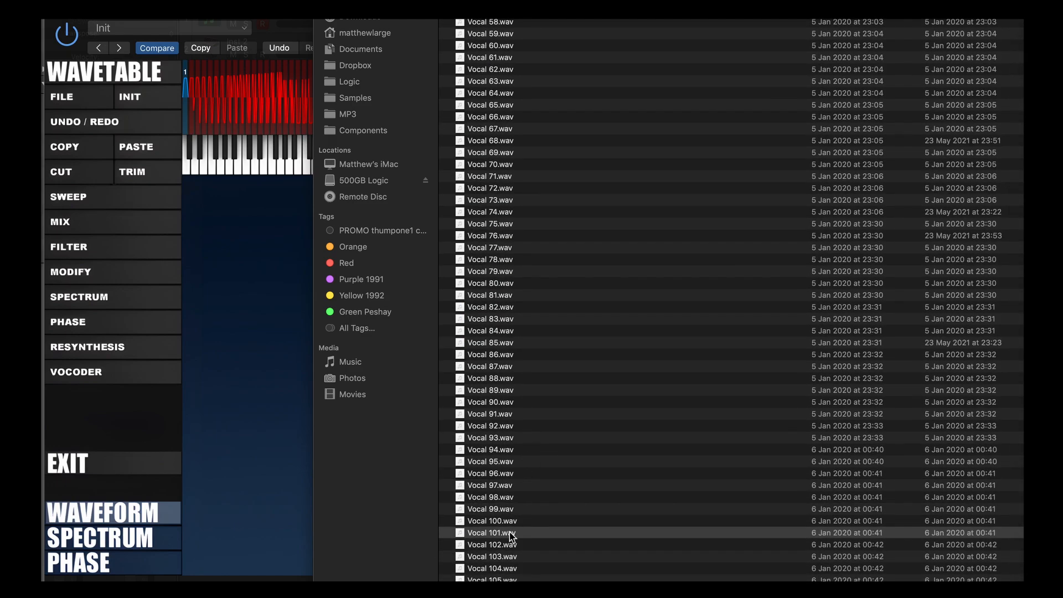
double_click(510, 533)
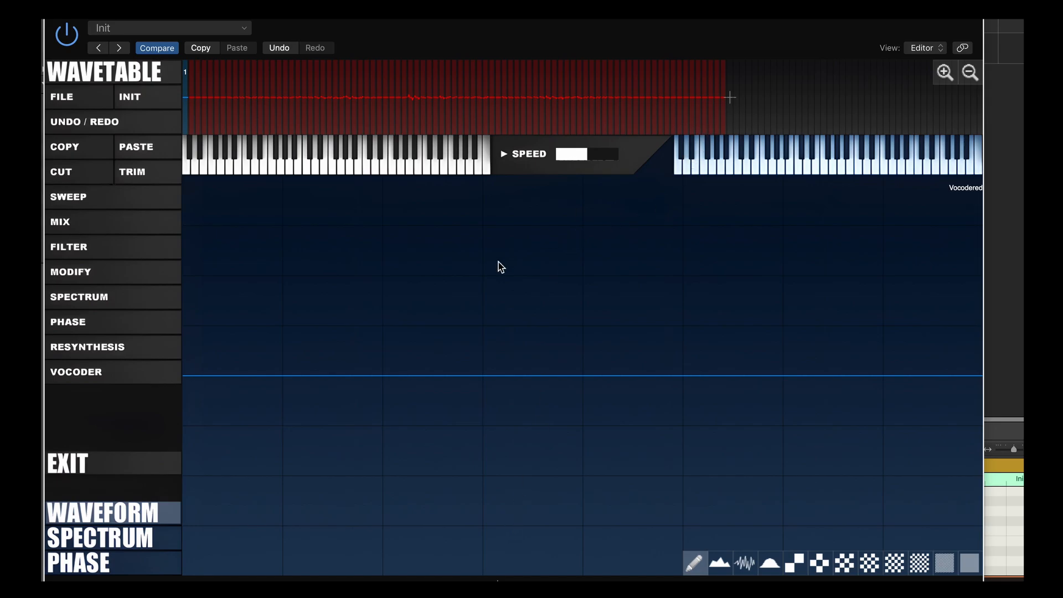
Back on the synth panel, set osc2 to Formant > Vocoder mode with lfo1 modulation at 89
left_click(130, 465)
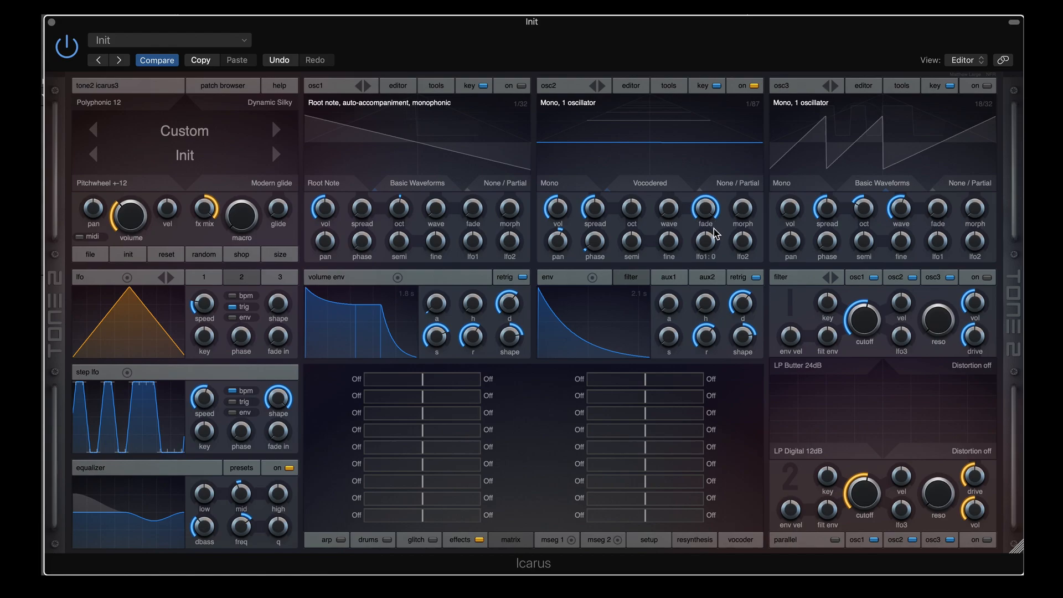
mouse_move(670, 212)
left_mouse_down()
mouse_move(671, 135)
mouse_move(669, 205)
mouse_move(664, 137)
mouse_move(657, 151)
mouse_move(664, 217)
left_mouse_up()
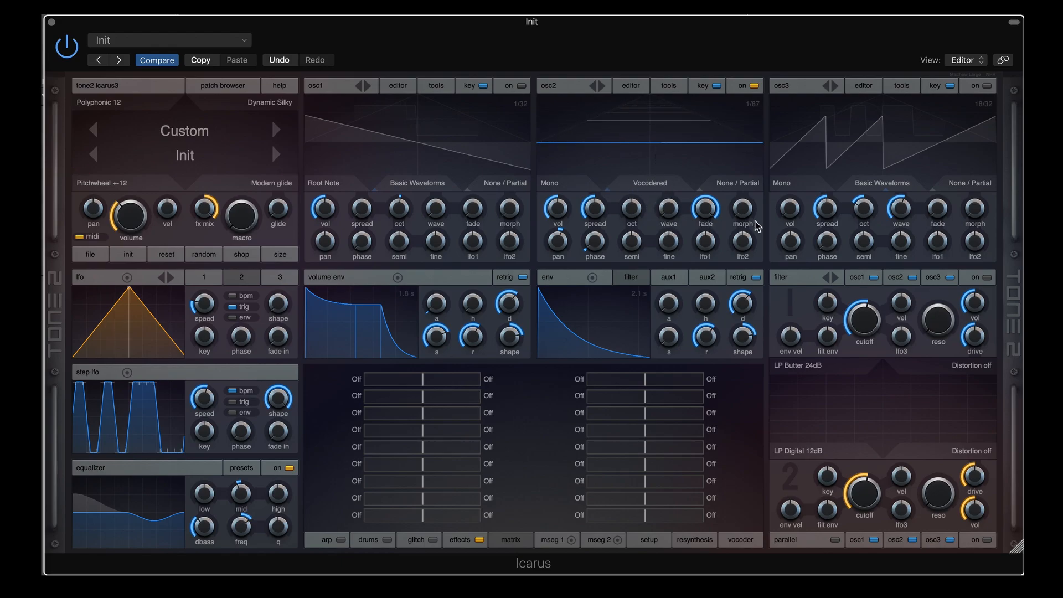
left_click(739, 183)
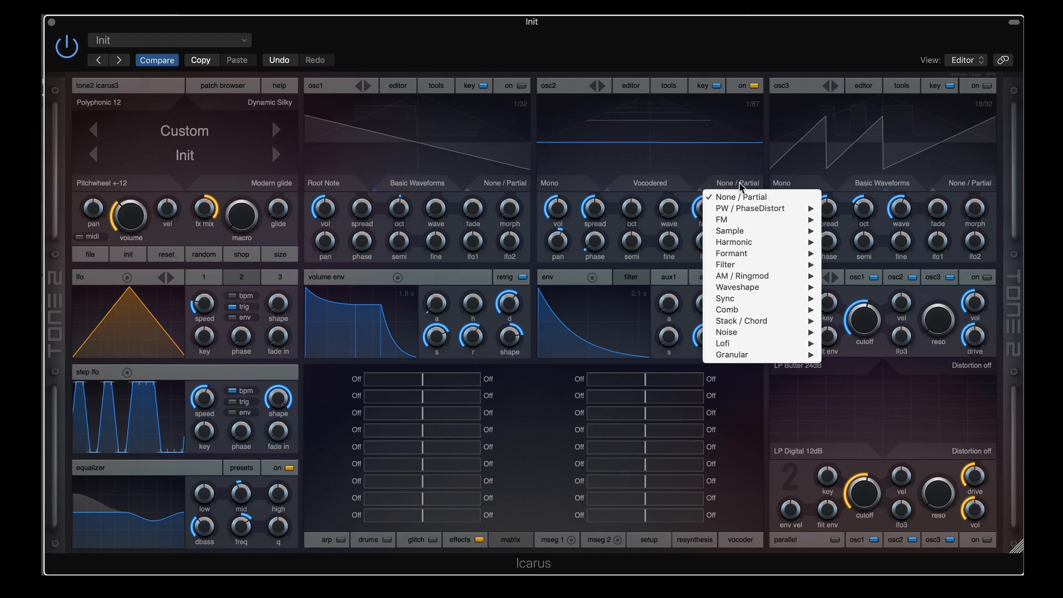
mouse_move(775, 253)
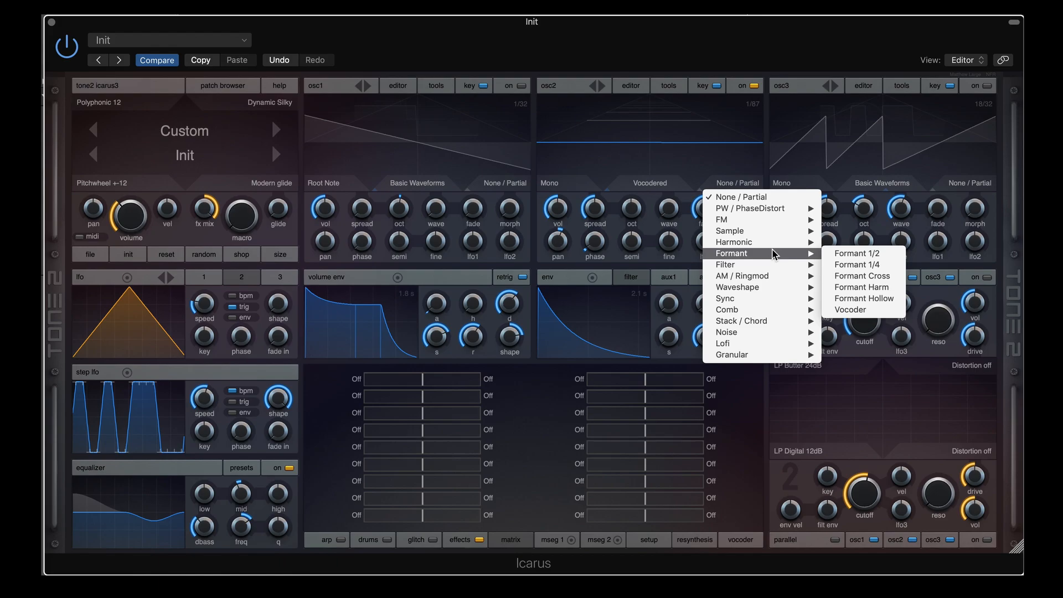
left_click(855, 310)
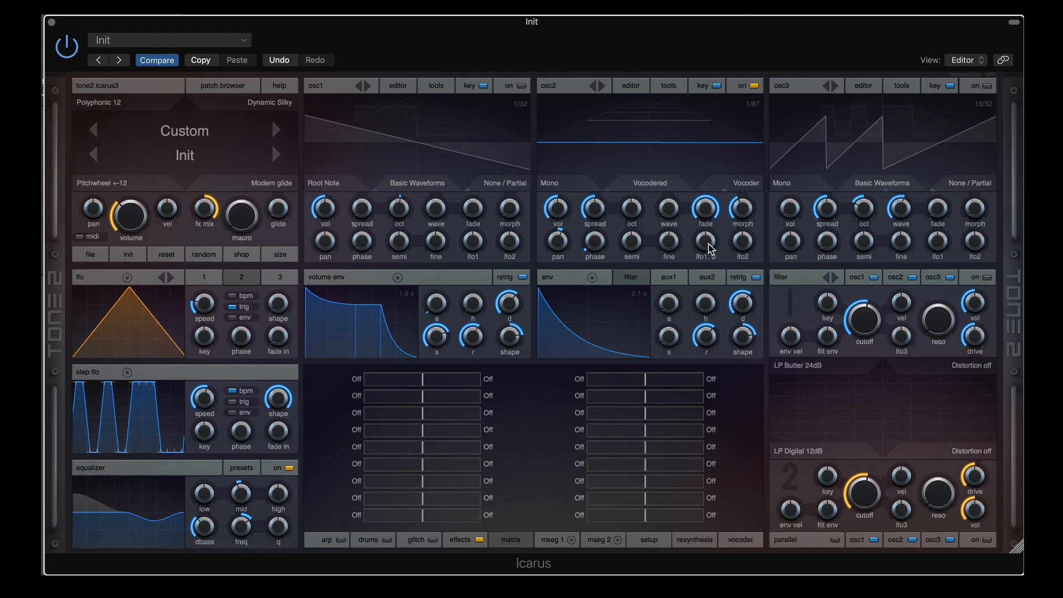
left_click_drag(711, 249, 714, 206)
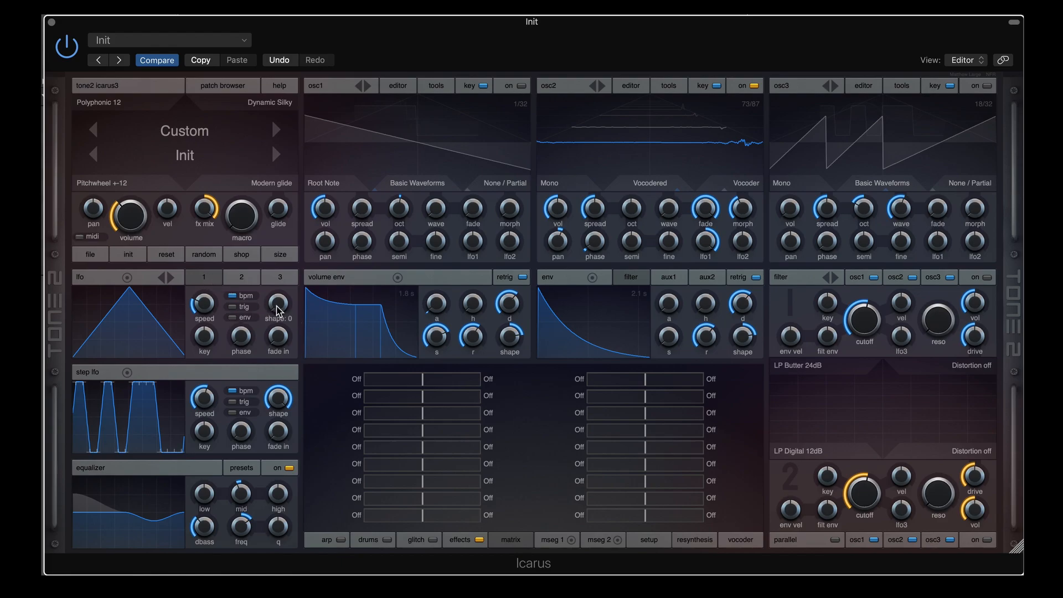
Make the lfo a slow, unsynced, retriggered rising saw; raise osc2's volume and set morph to 48
left_click(156, 320)
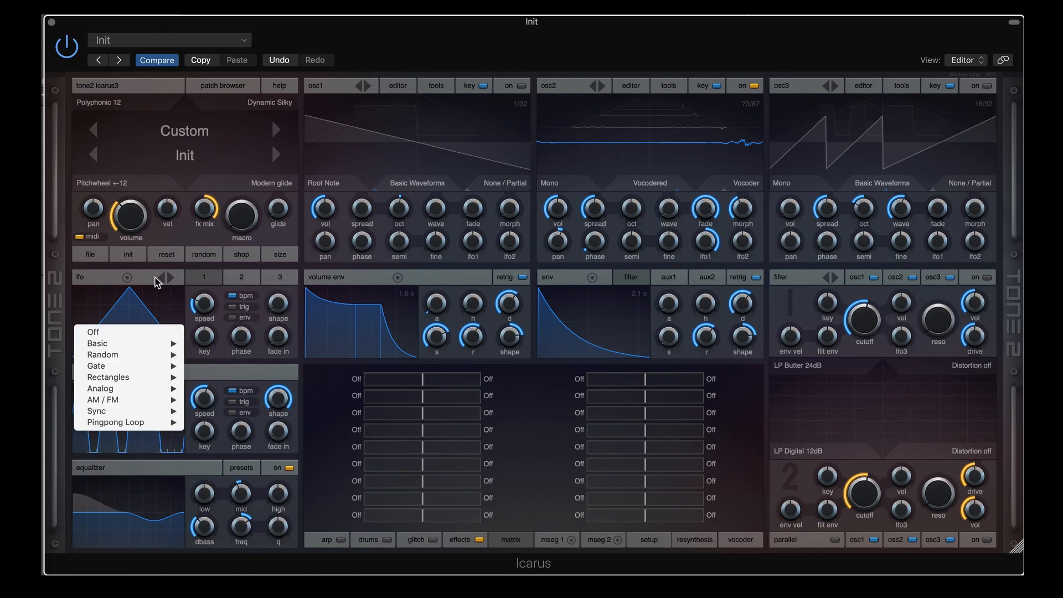
left_click(172, 275)
left_click(171, 277)
left_click(172, 277)
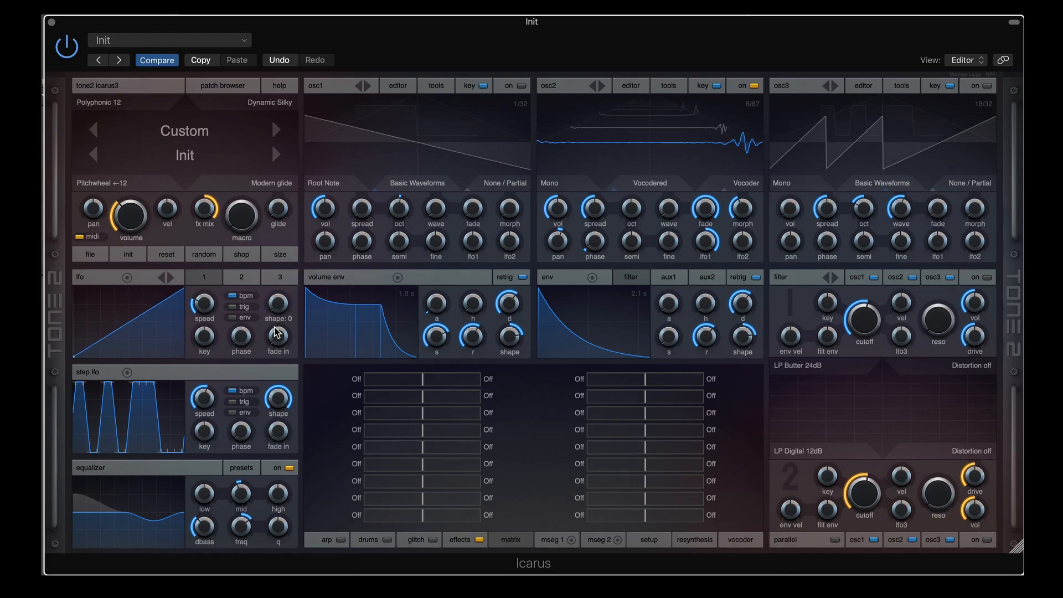
left_click(231, 306)
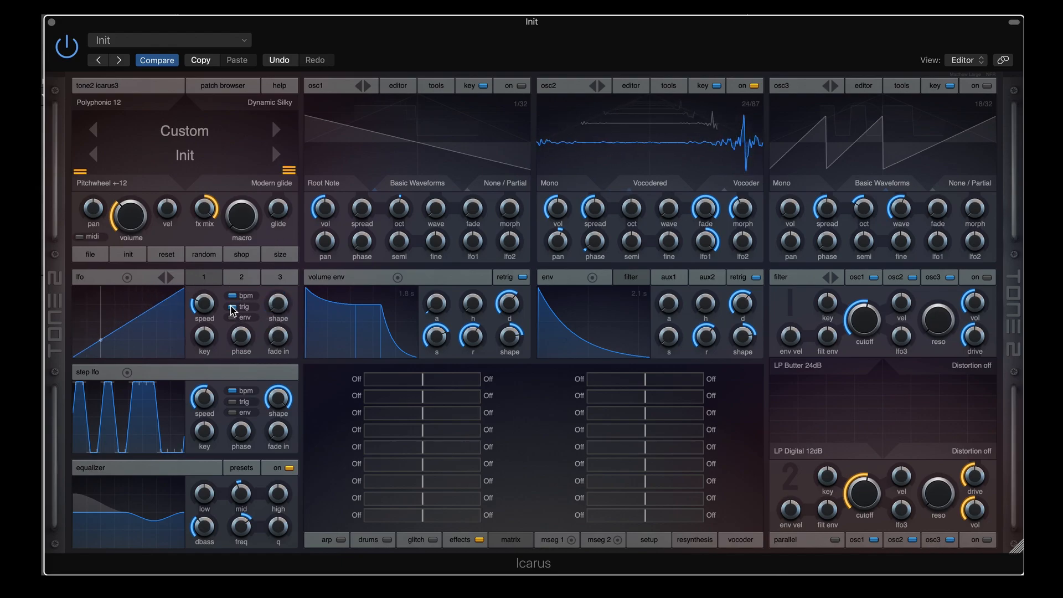
left_click(234, 295)
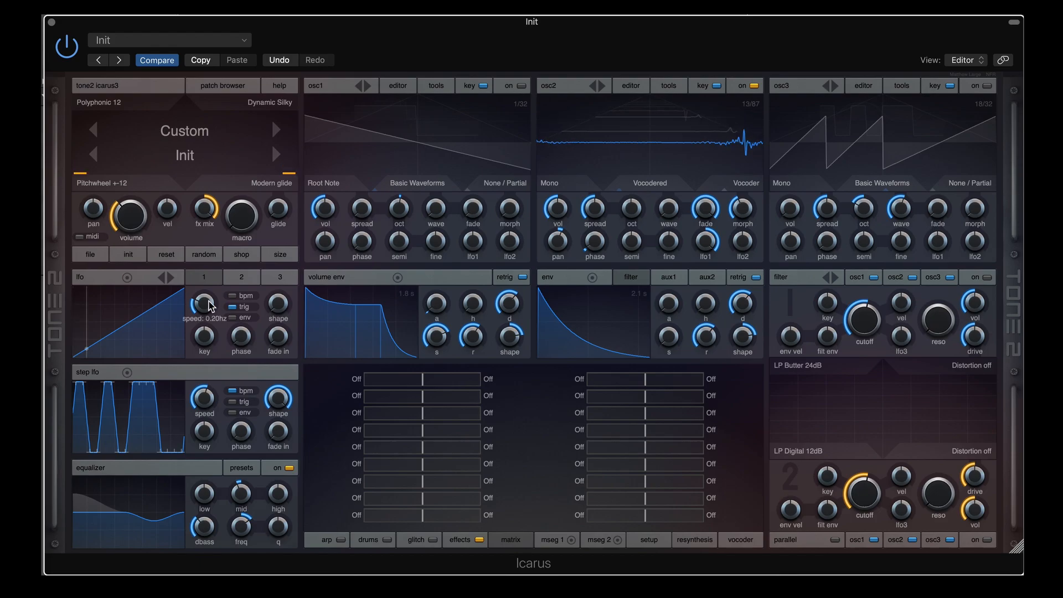
left_click_drag(209, 300, 209, 289)
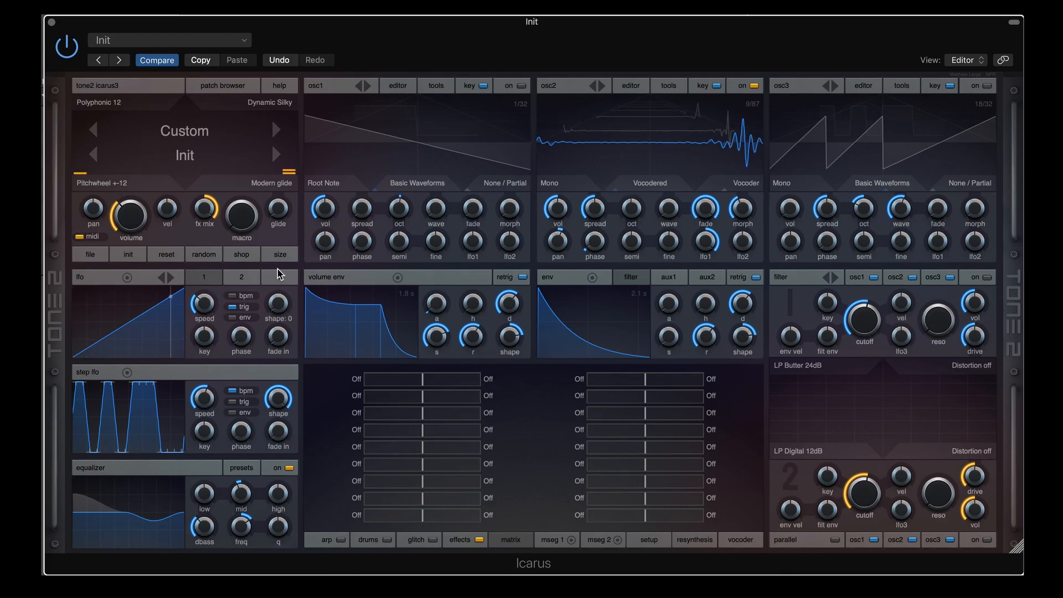
left_click_drag(570, 200, 562, 166)
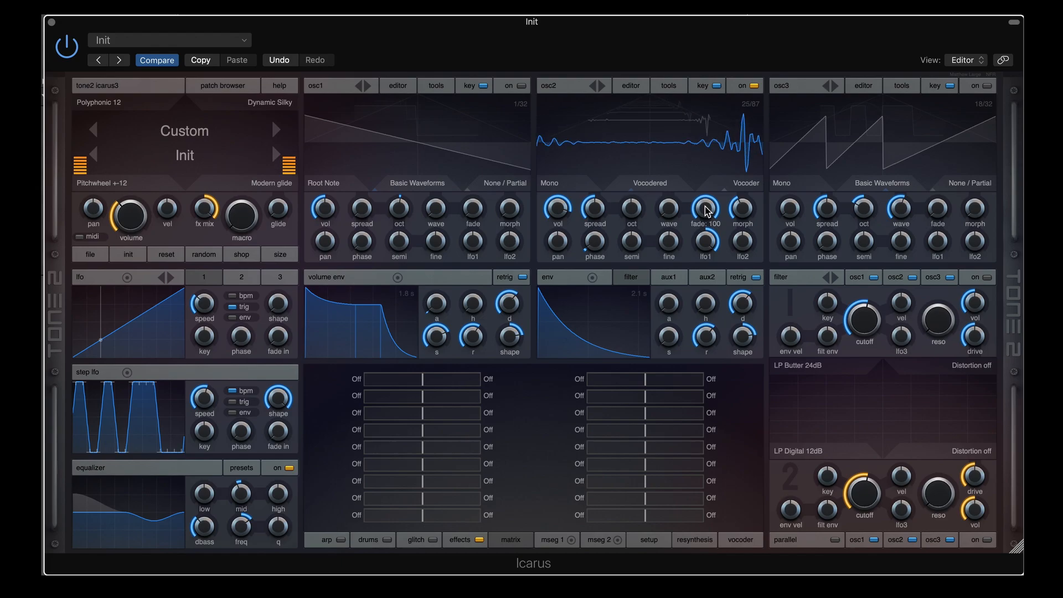
mouse_move(741, 207)
left_mouse_down()
mouse_move(740, 187)
mouse_move(739, 227)
mouse_move(735, 212)
left_mouse_up()
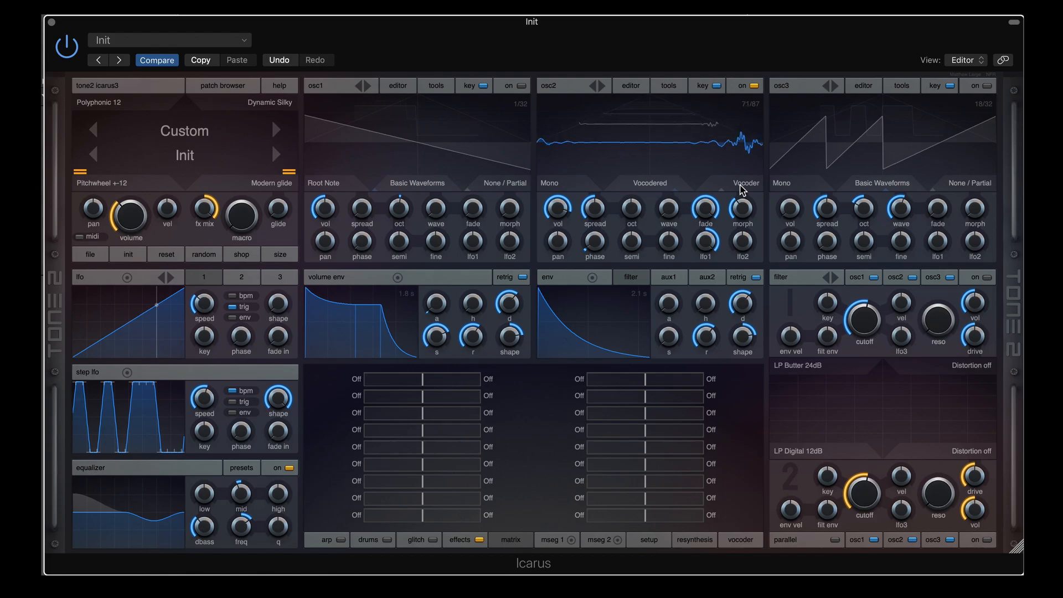
Rebuild osc2's wavetable as Vocoder Square from the Vocal 101.wav sample
left_click(629, 88)
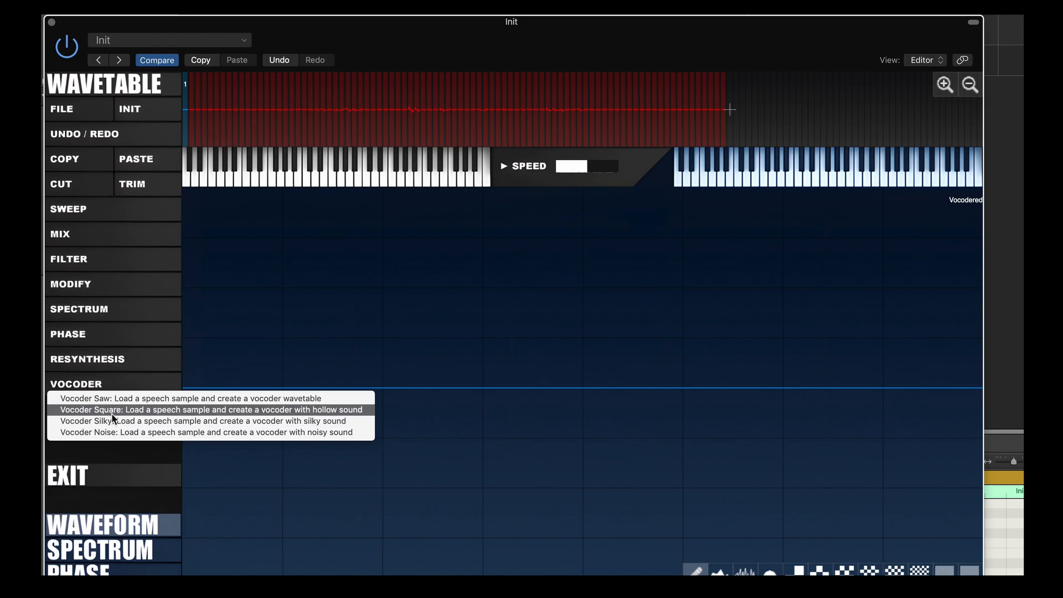
left_click(109, 409)
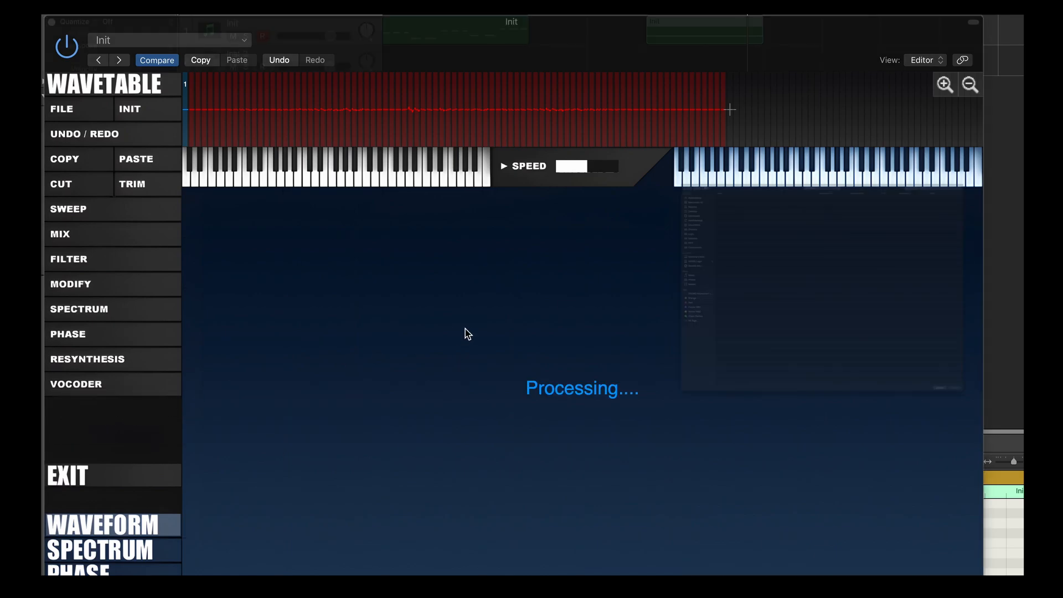
scroll(536, 555, "down", 10)
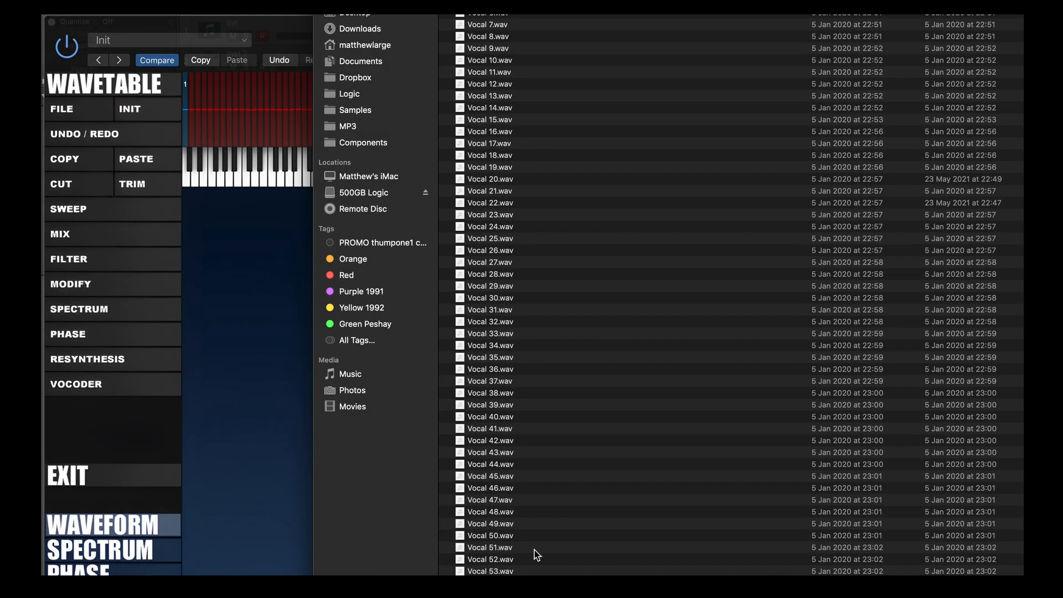
scroll(545, 549, "down", 10)
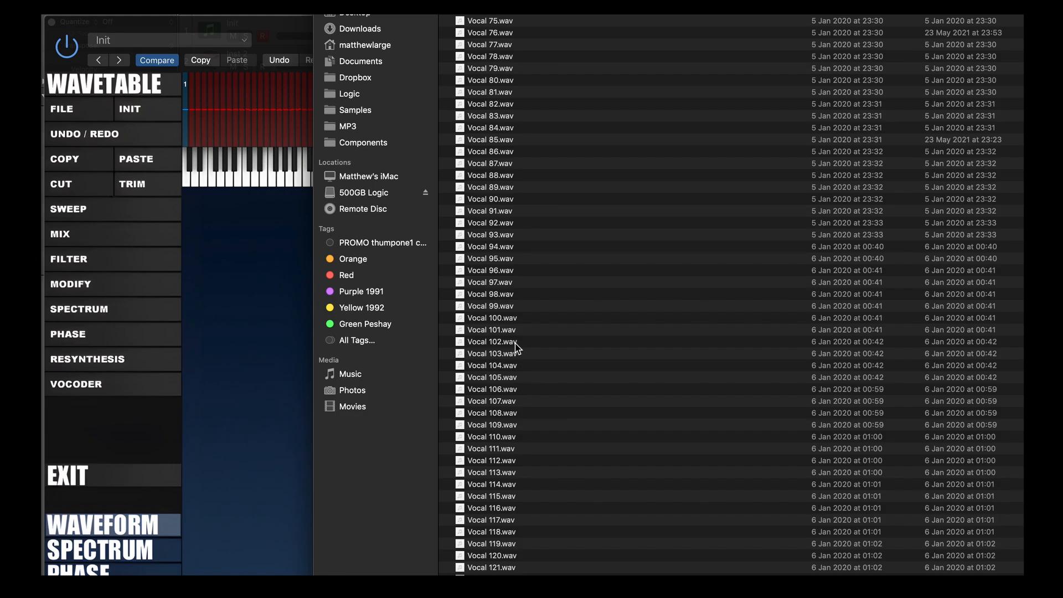
left_click(507, 331)
double_click(505, 326)
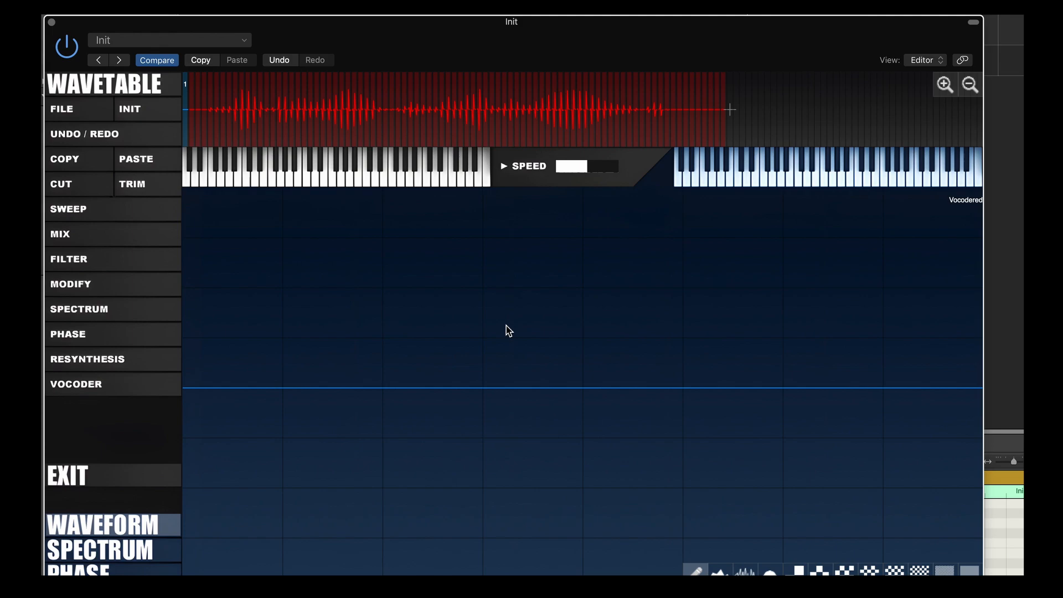
Rebuild the wavetable again as Vocoder Silky from Vocal 101.wav
left_click(94, 383)
left_click(122, 425)
scroll(539, 476, "down", 15)
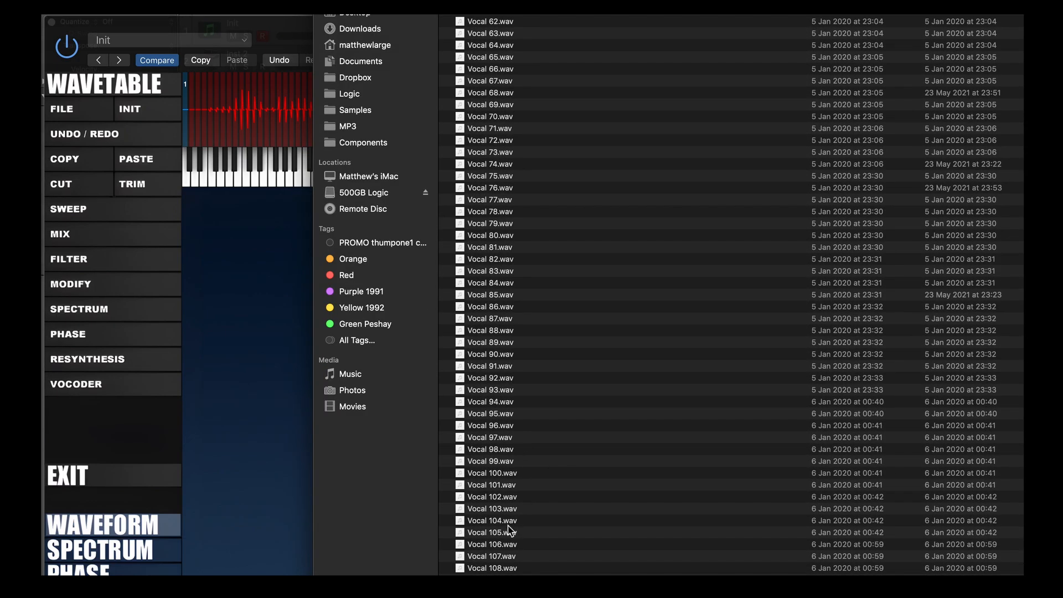
left_click(506, 485)
double_click(505, 485)
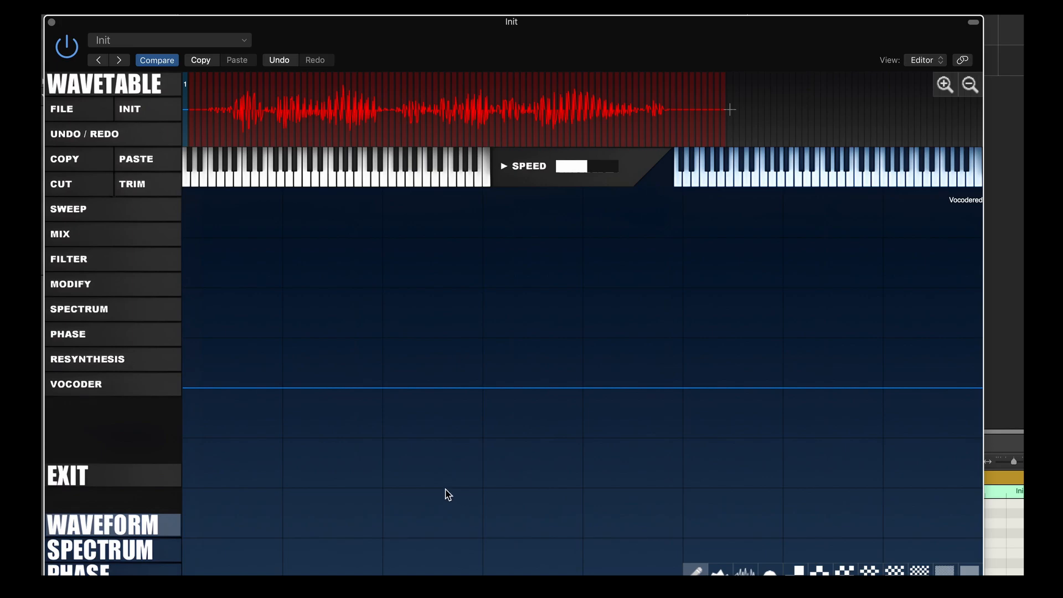
Rebuild the wavetable as Vocoder Noise from Vocal 101.wav and select frames from the start to 83
left_click(118, 393)
left_click(126, 445)
left_click(109, 389)
left_click(111, 433)
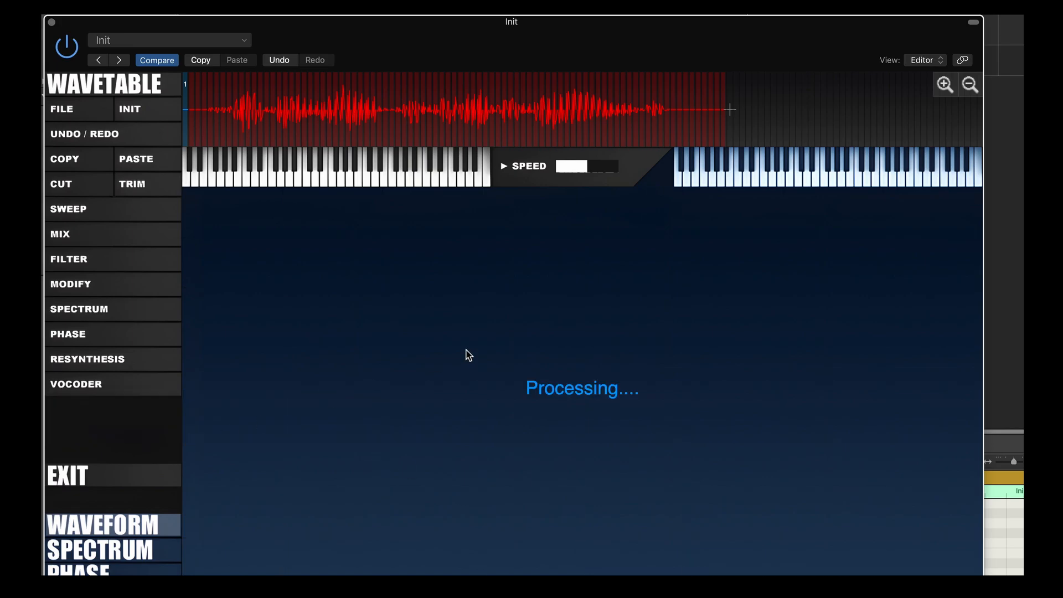
scroll(515, 409, "down", 15)
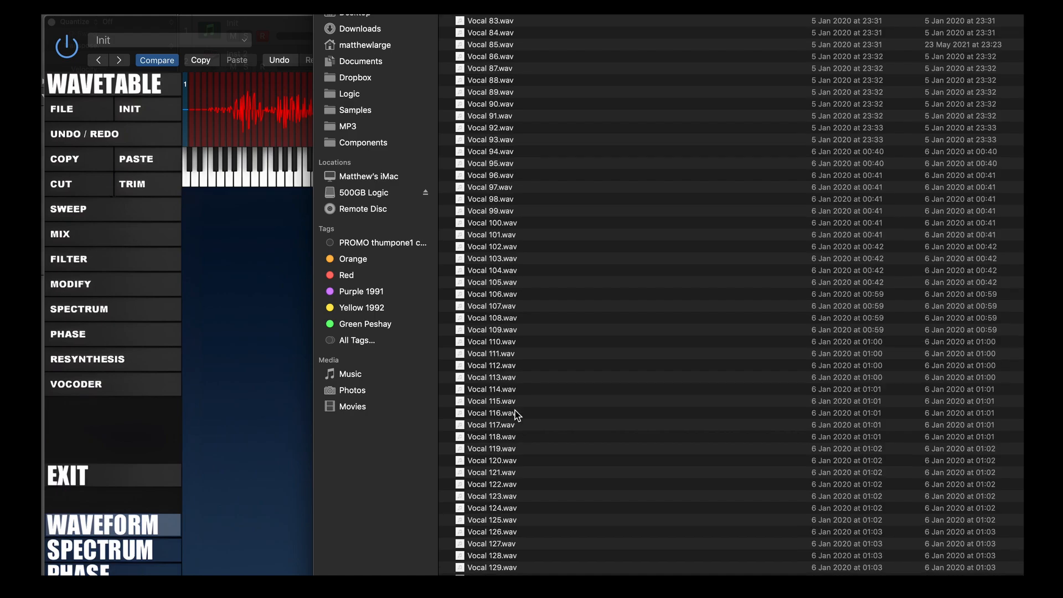
scroll(512, 373, "up", 5)
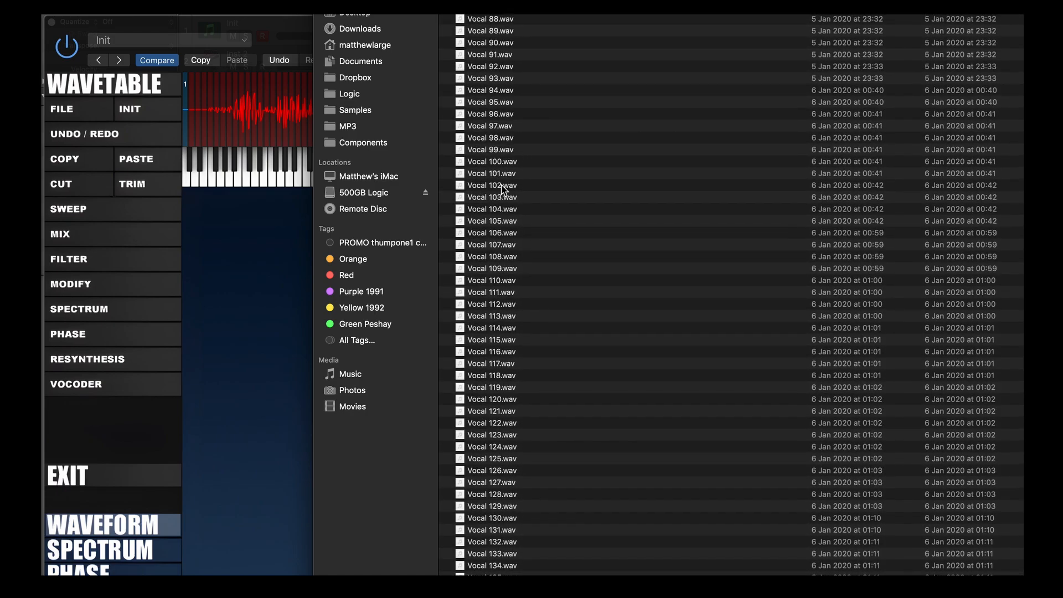
left_click(514, 175)
double_click(515, 176)
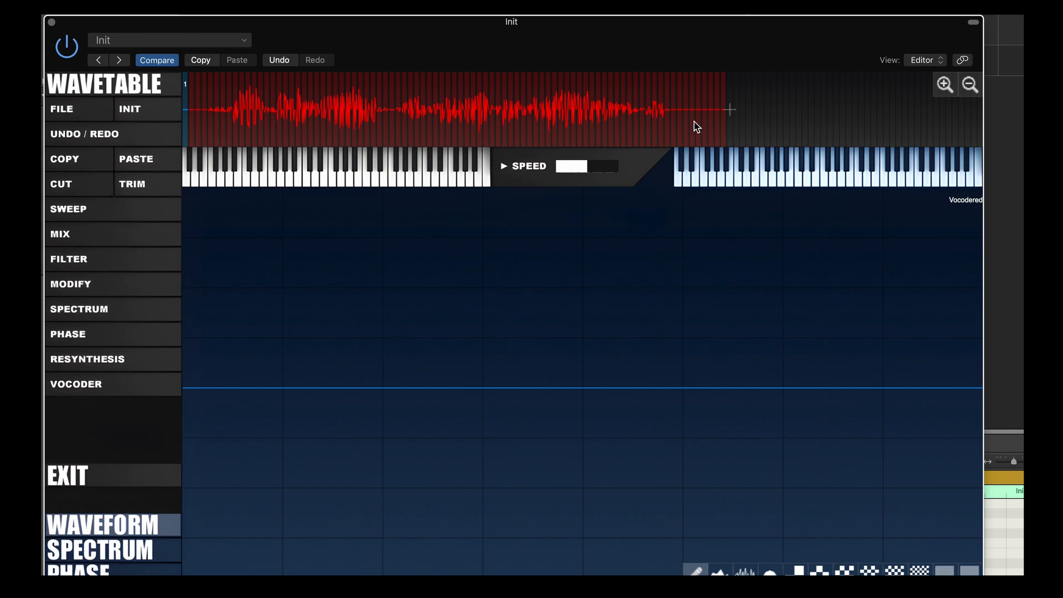
left_click_drag(697, 127, 194, 114)
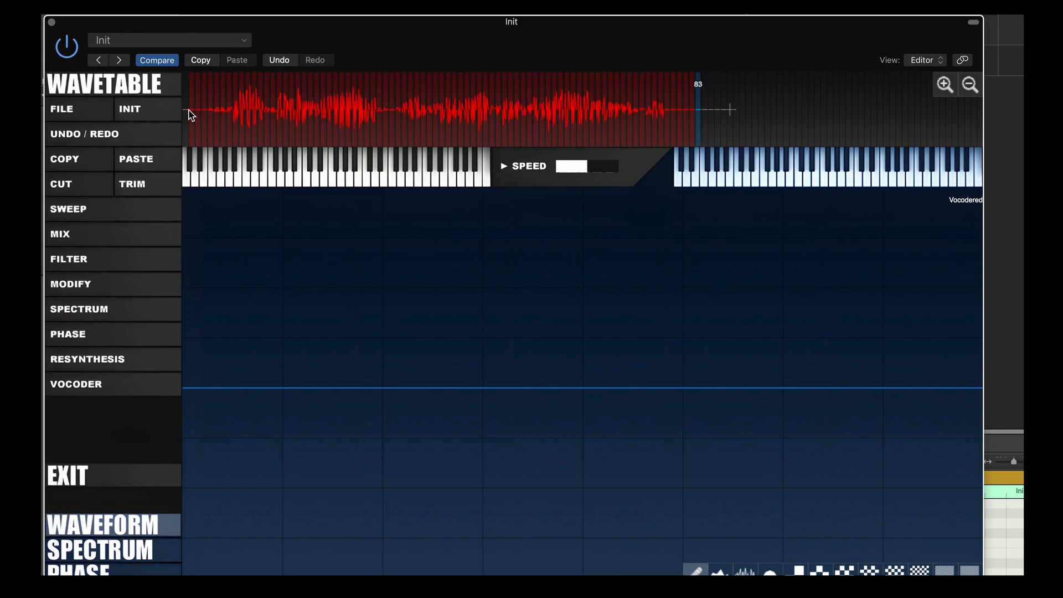
Apply Modify > Saturate at 40 to the selected frames
left_click(82, 289)
left_click(83, 294)
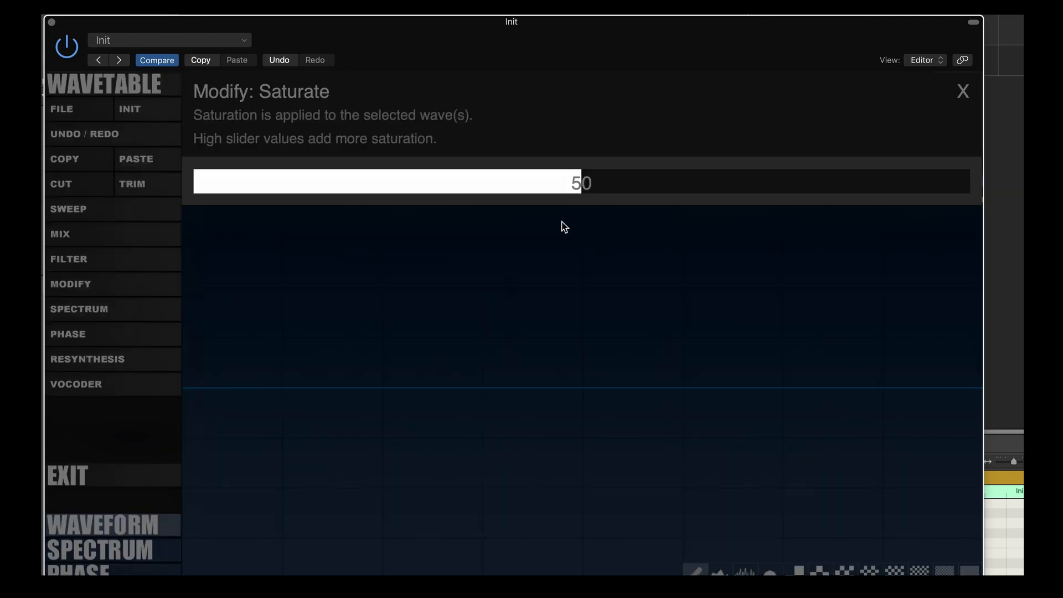
left_click_drag(543, 190, 505, 185)
left_click(638, 215)
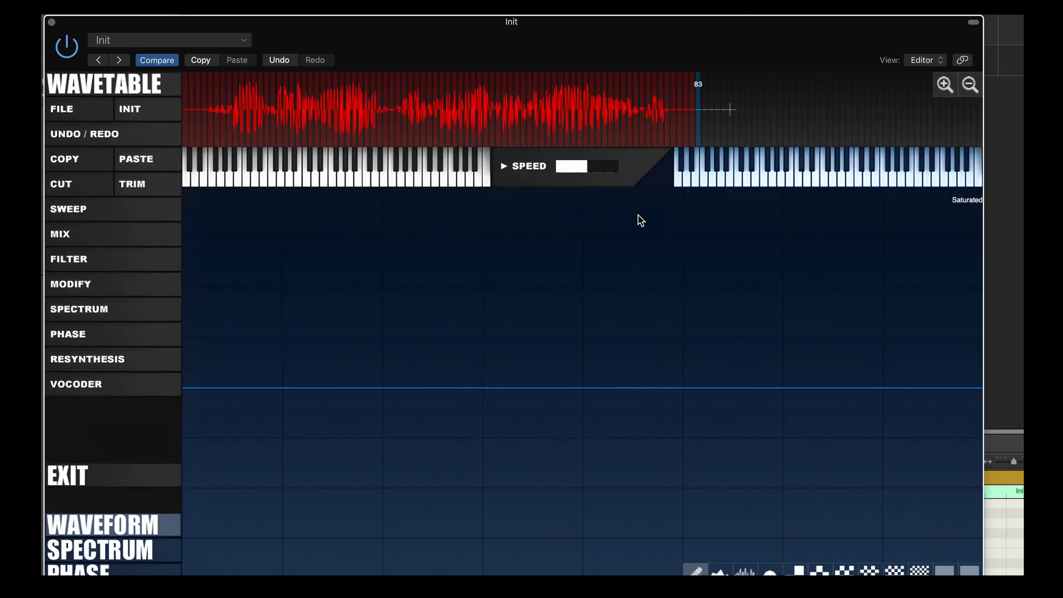
Rebuild the wavetable as Vocoder Saw from Vocal 101.wav
left_click(71, 385)
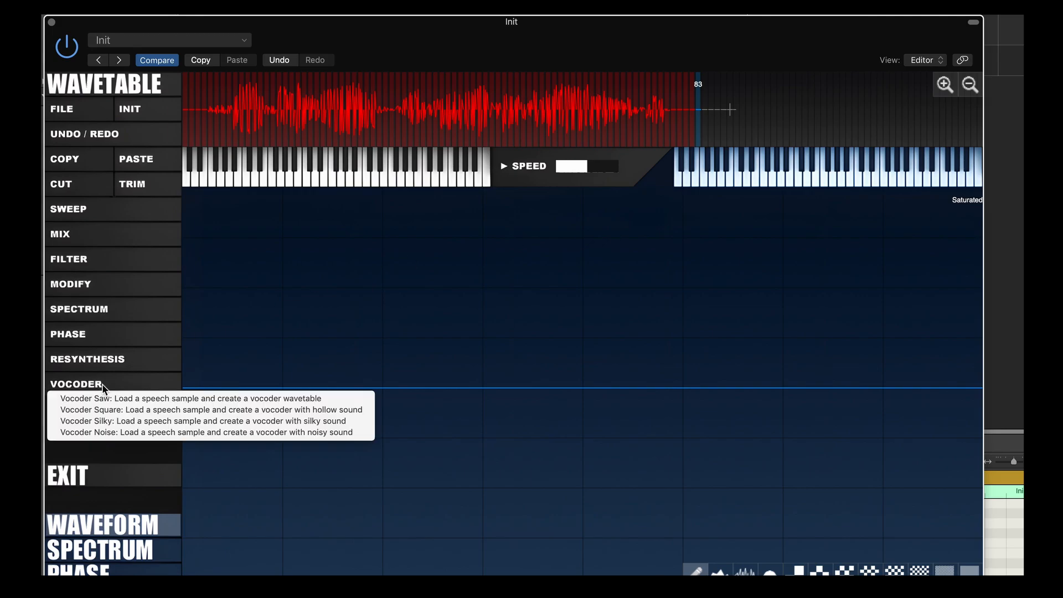
left_click(120, 400)
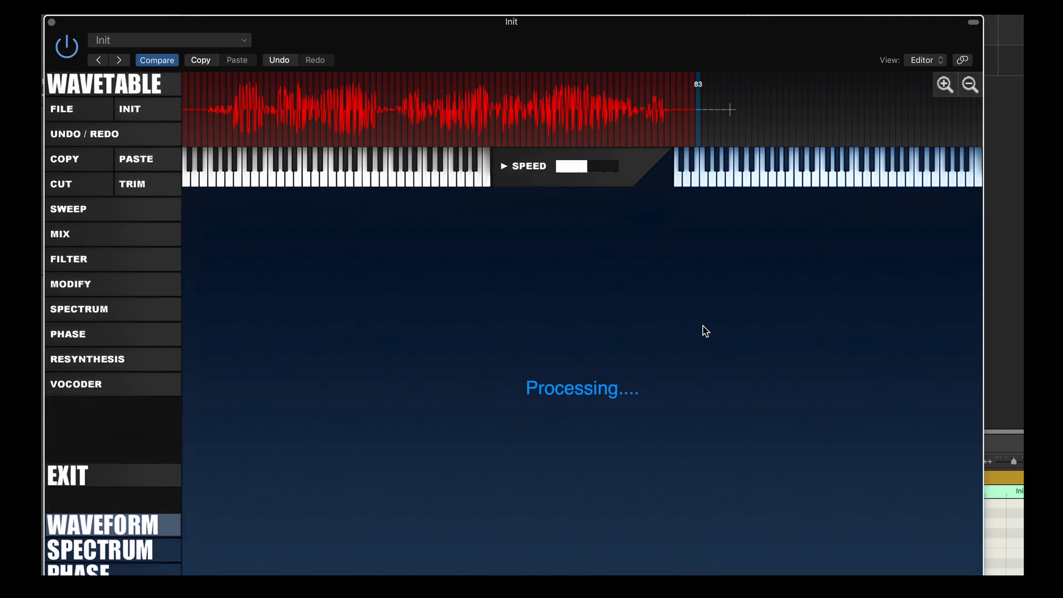
scroll(564, 284, "down", 15)
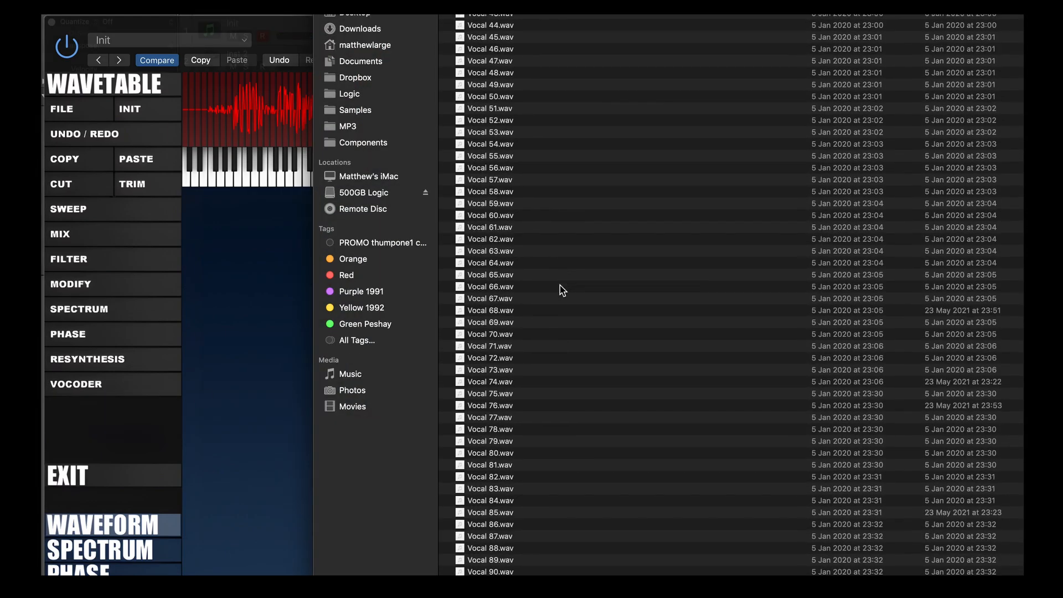
scroll(528, 502, "down", 3)
left_click(523, 472)
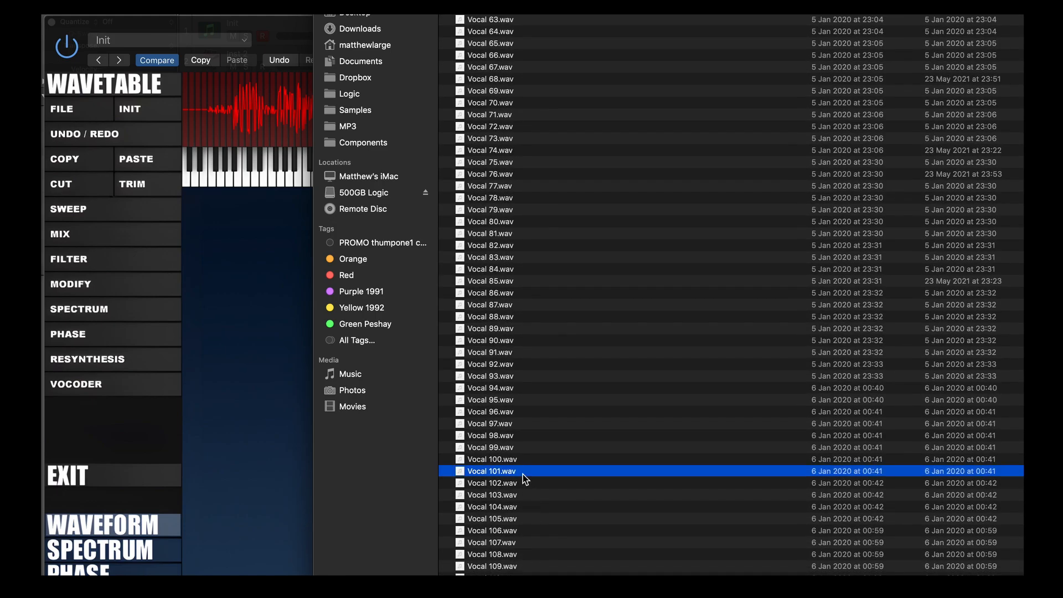
double_click(522, 471)
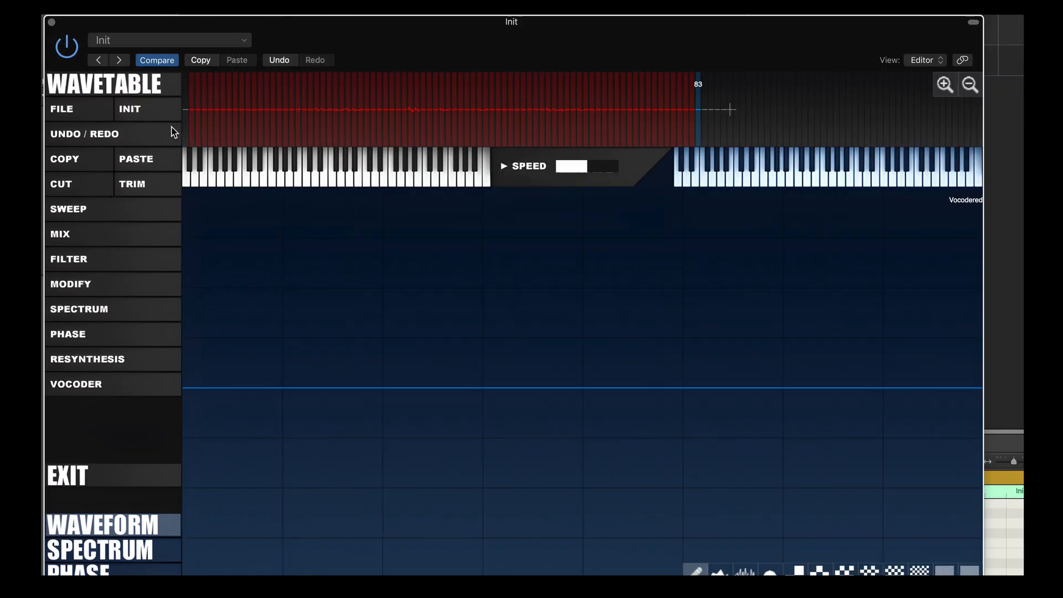
Saturate the vocoded wavetable at 61 and return to the main synth panel
left_click(87, 308)
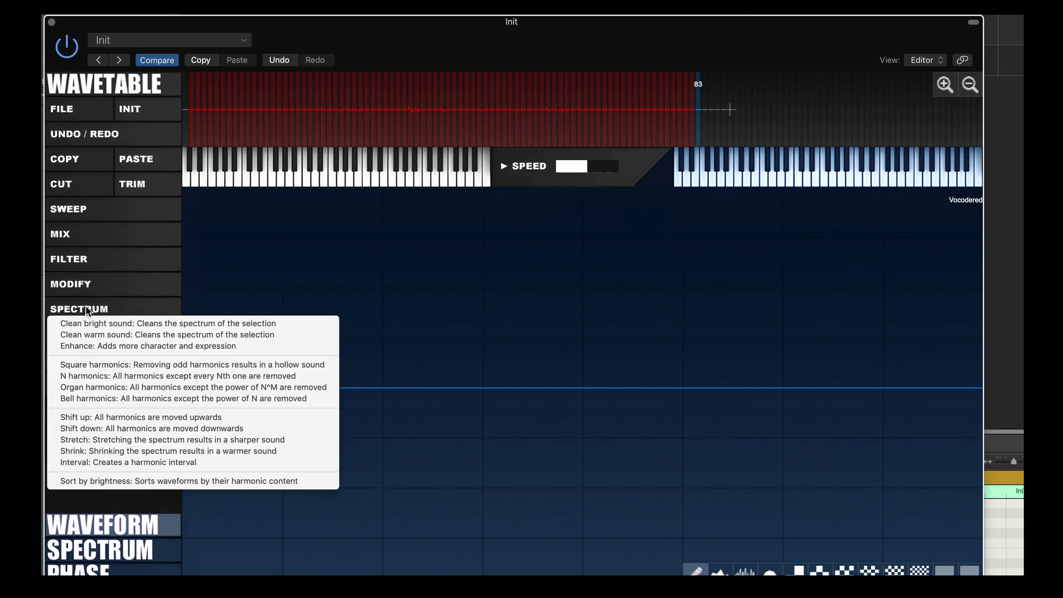
left_click(87, 289)
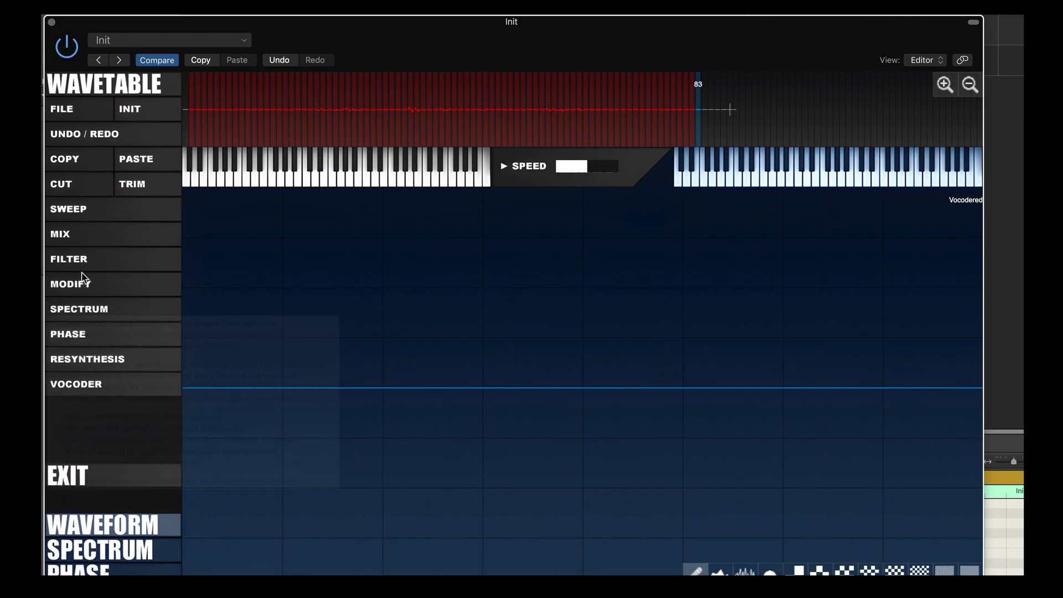
left_click(88, 290)
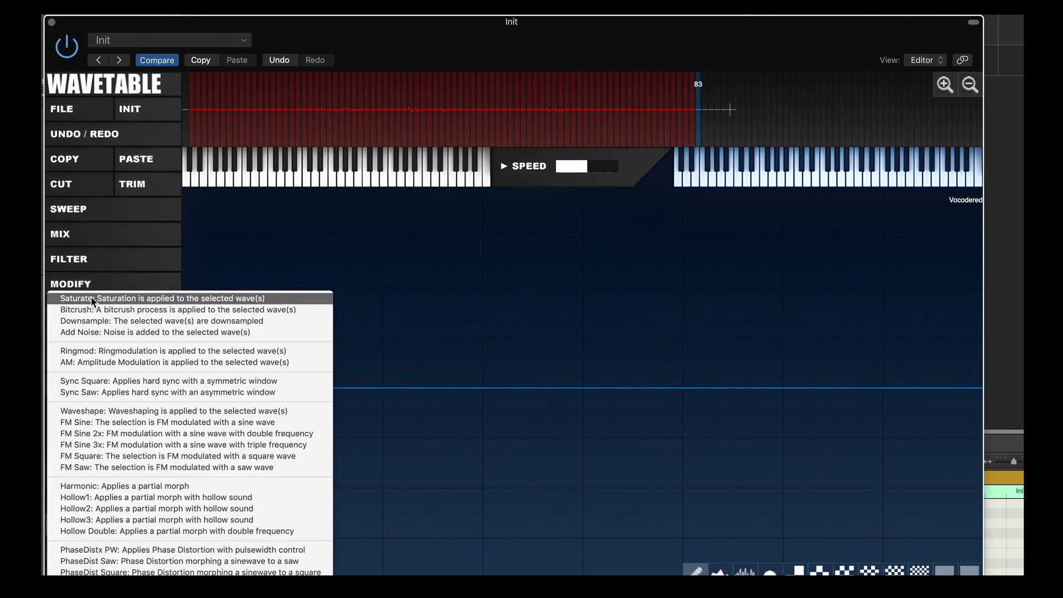
left_click(90, 298)
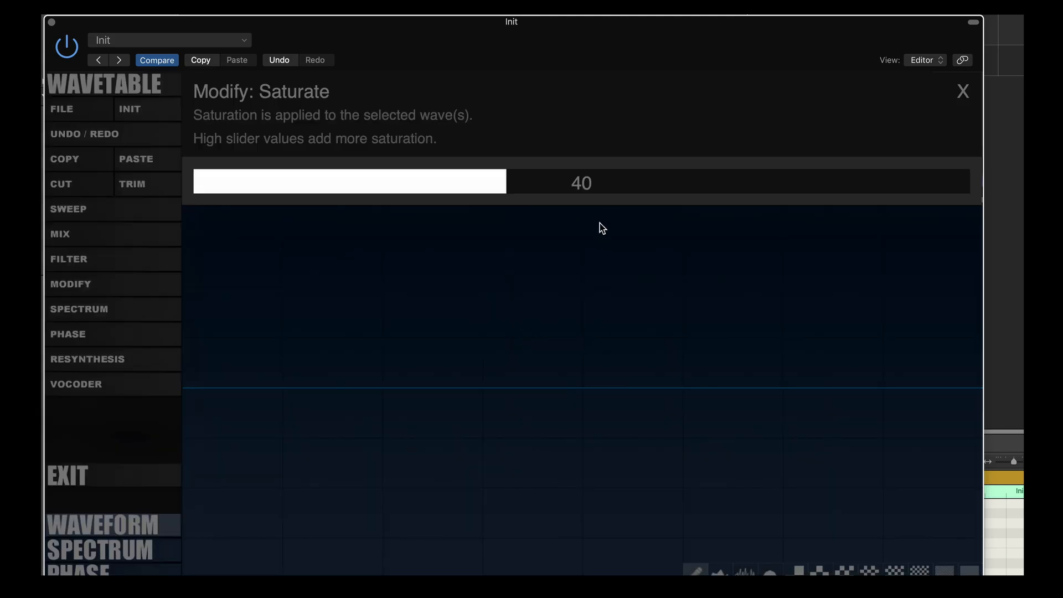
left_click_drag(620, 177, 681, 178)
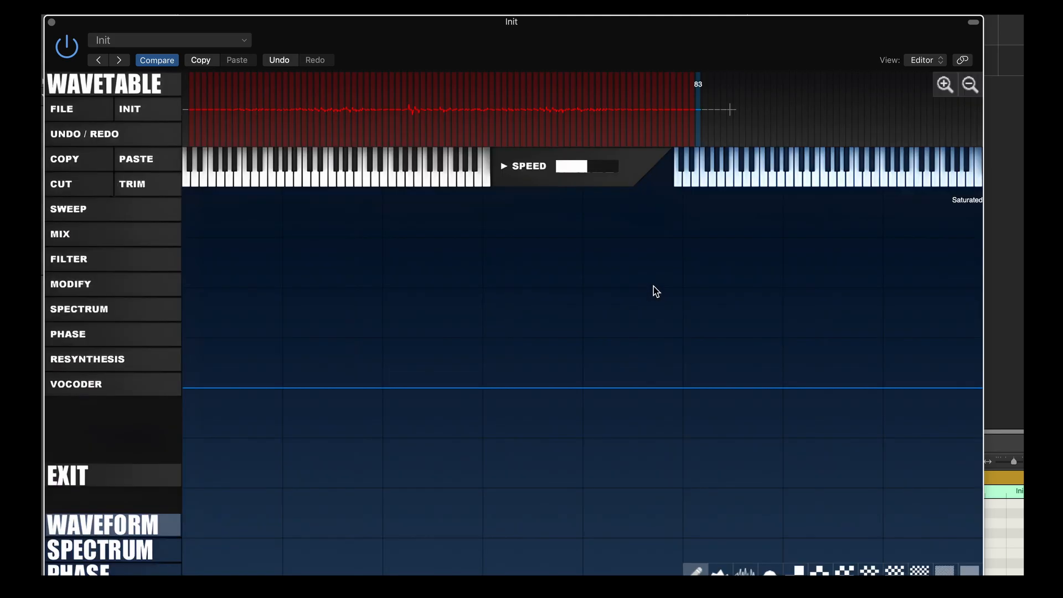
left_click(80, 479)
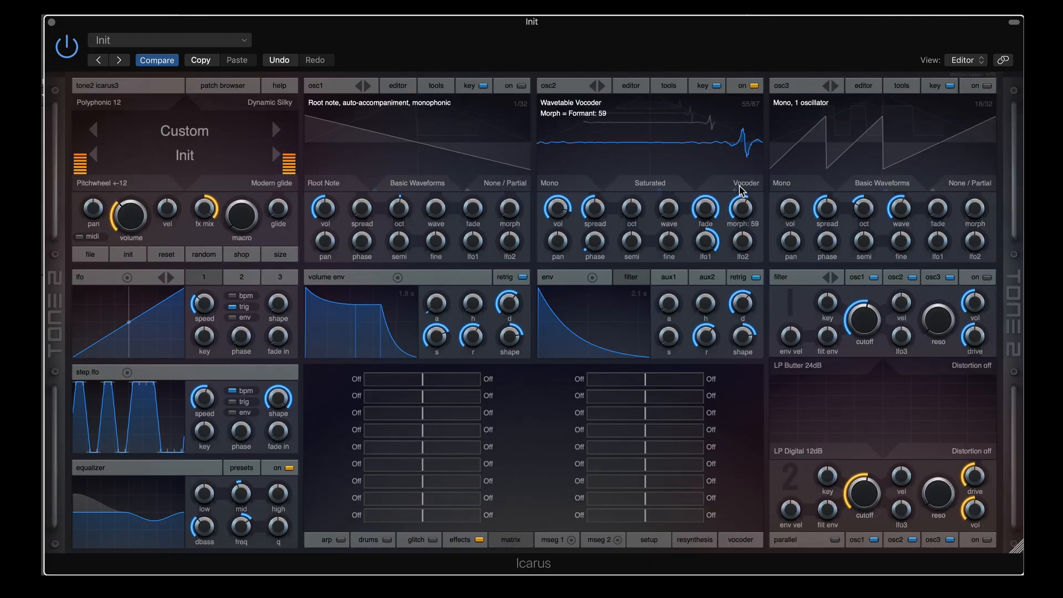
Switch off the lfo retrigger and settle osc2's formant morph at 50 after trying higher values
left_click_drag(739, 198, 740, 220)
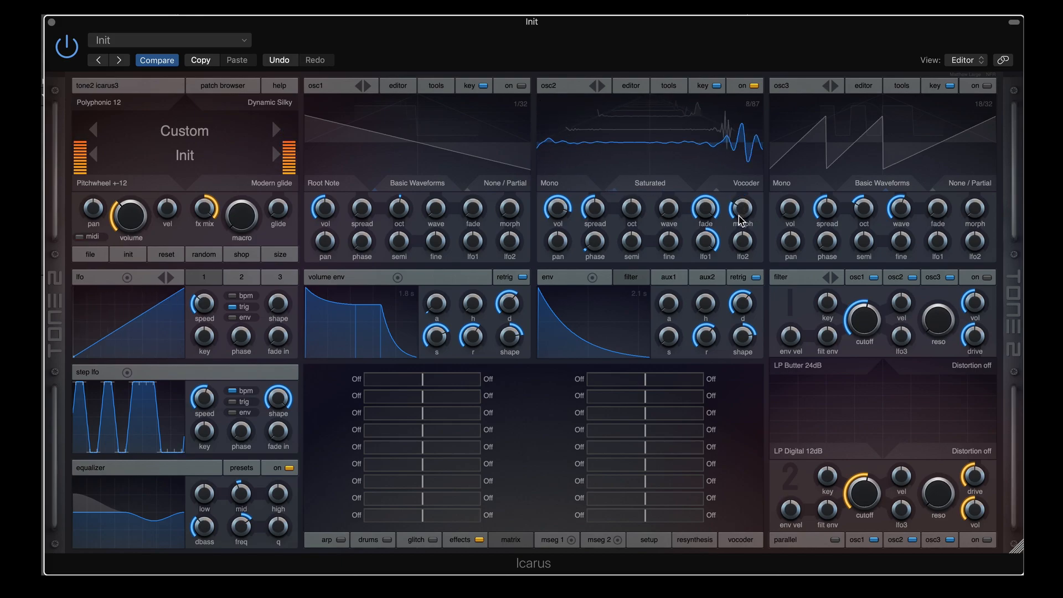
left_click_drag(739, 215, 730, 176)
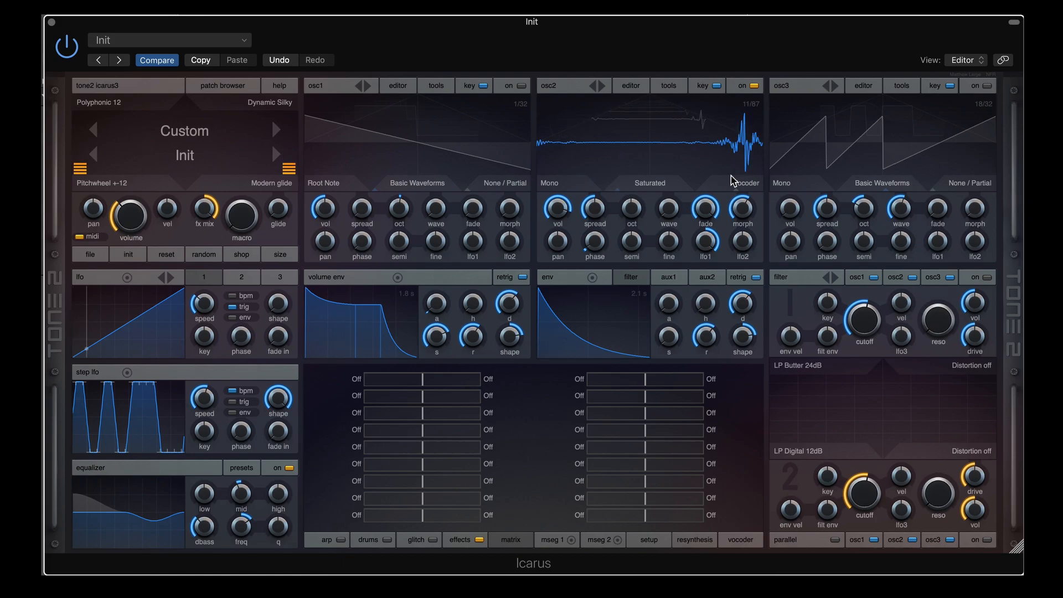
left_click(233, 307)
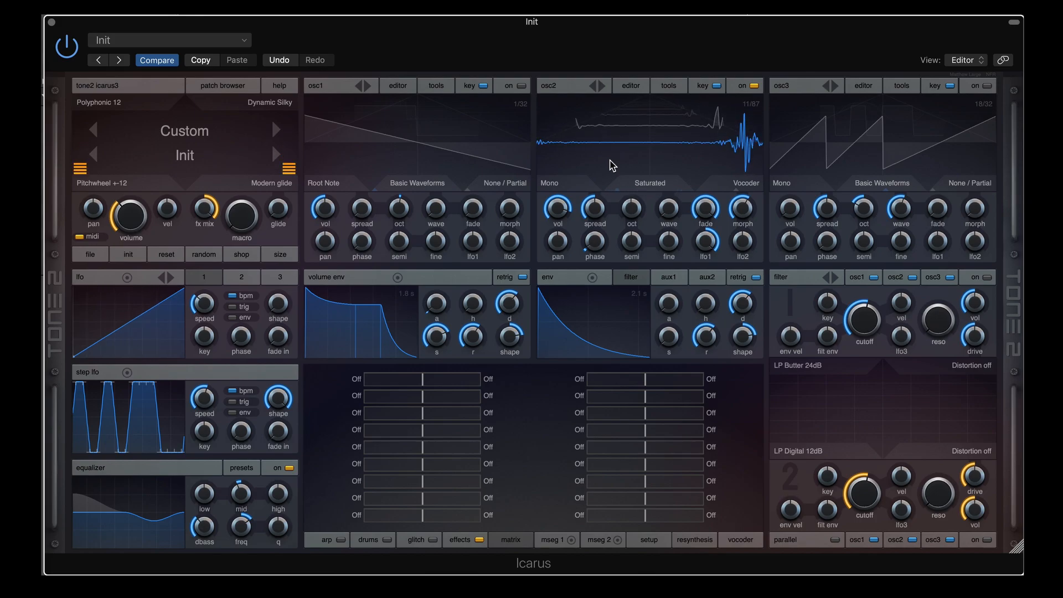
mouse_move(740, 215)
left_click_drag(737, 210, 742, 216)
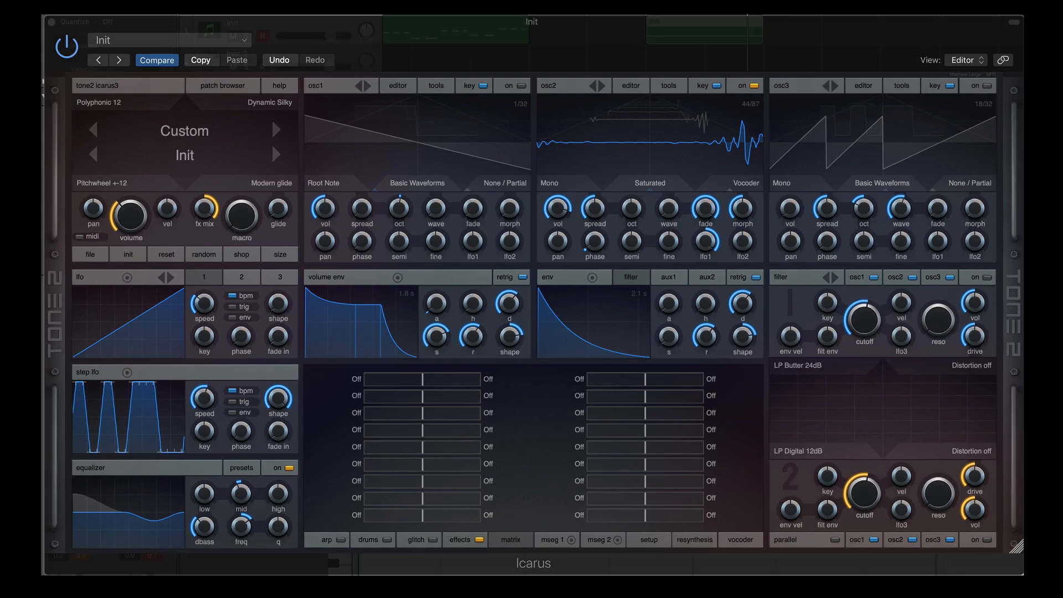
Drop Vocal 101.wav onto osc2 and accept Resynthesis to get a 145-frame wavetable
left_click_drag(743, 170, 658, 142)
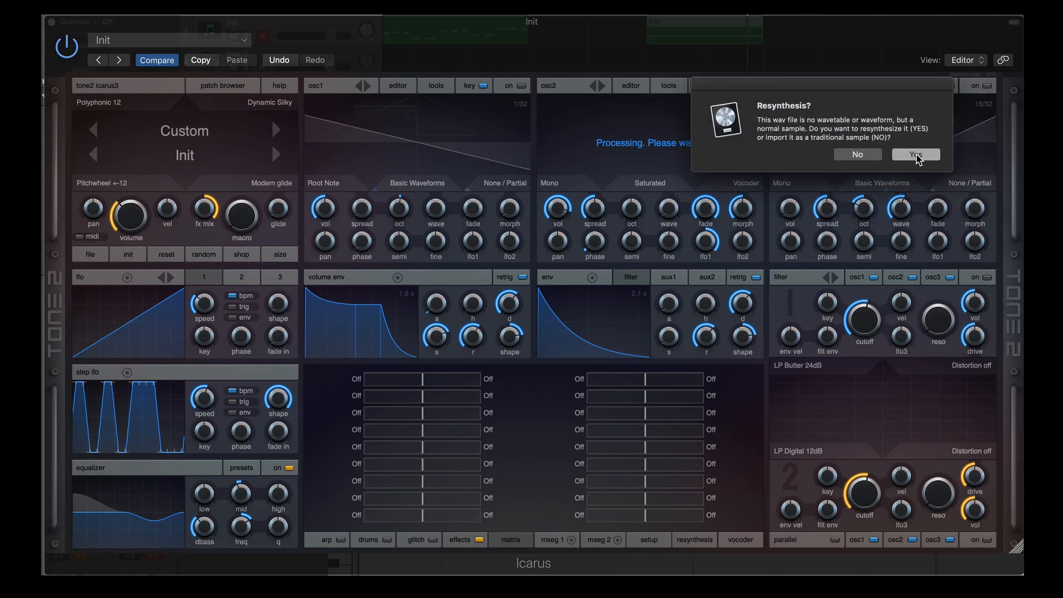
left_click(915, 155)
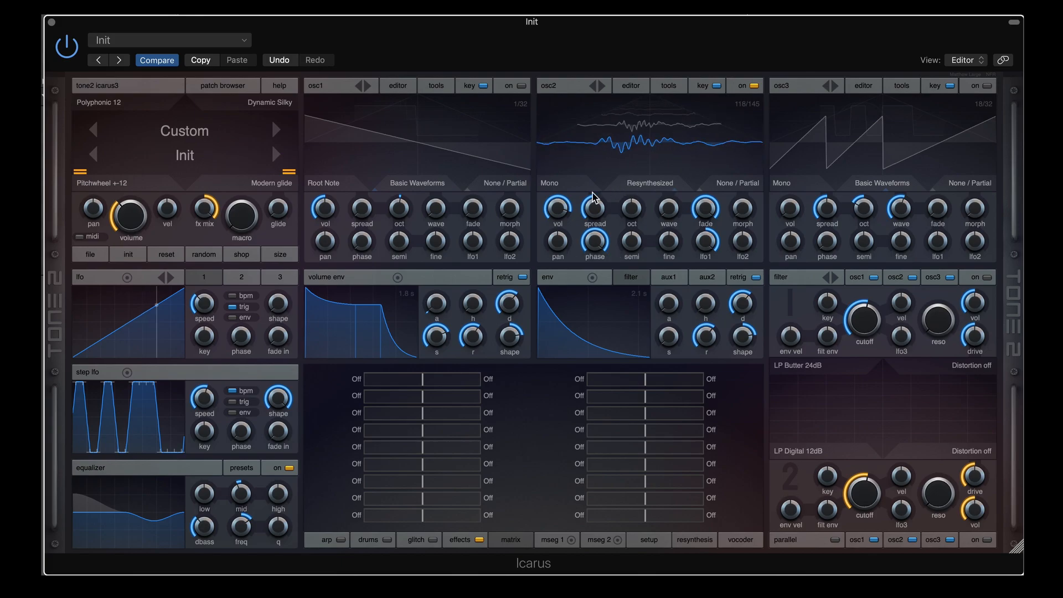
Switch osc2 to the Additive 'Add Stereo Bell 8' mode and lower its spread to 22.90
left_click(549, 183)
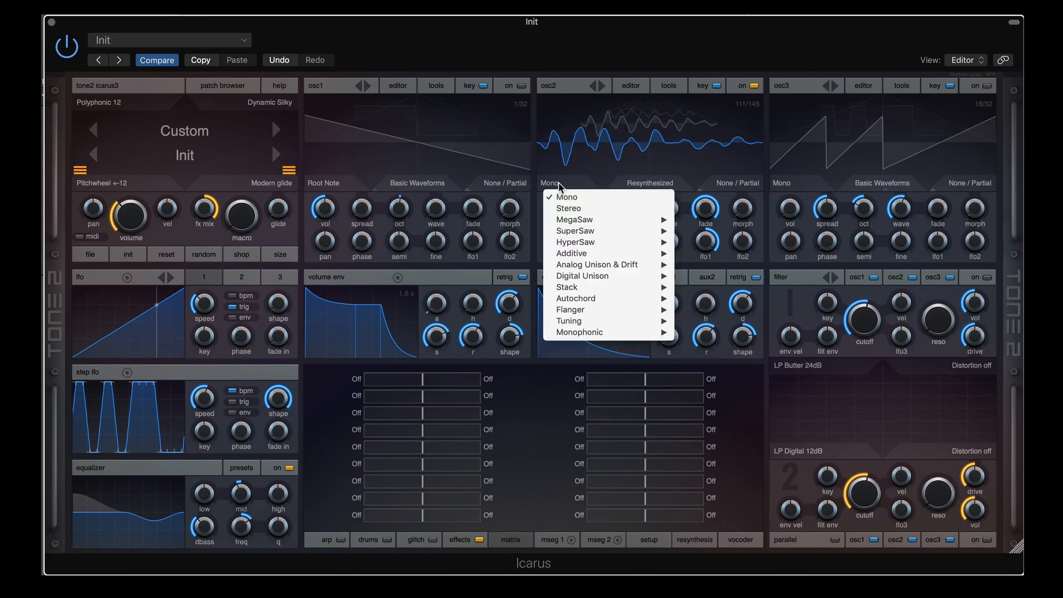
mouse_move(637, 253)
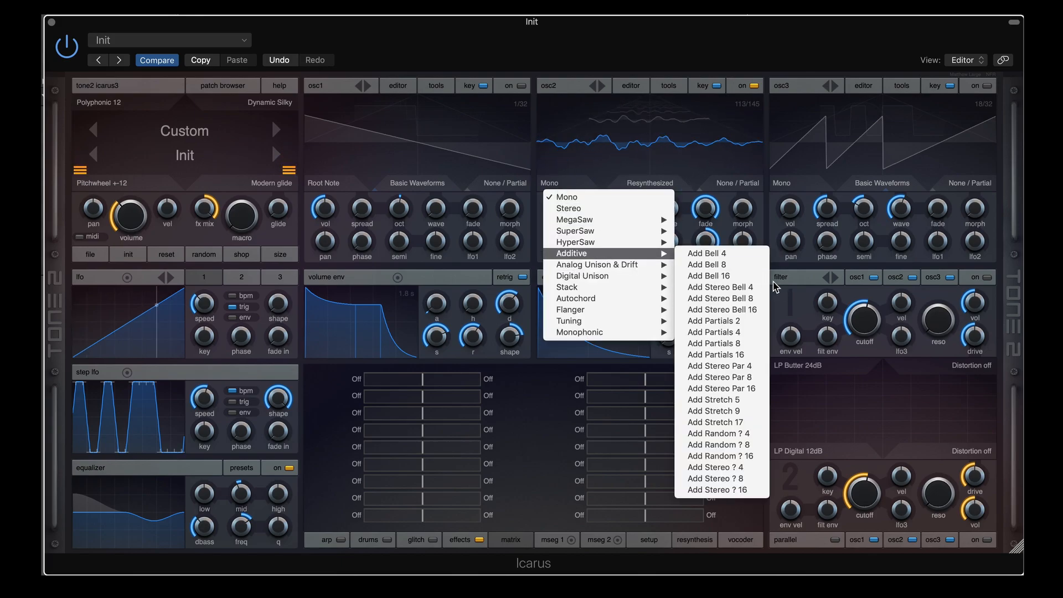
left_click(720, 298)
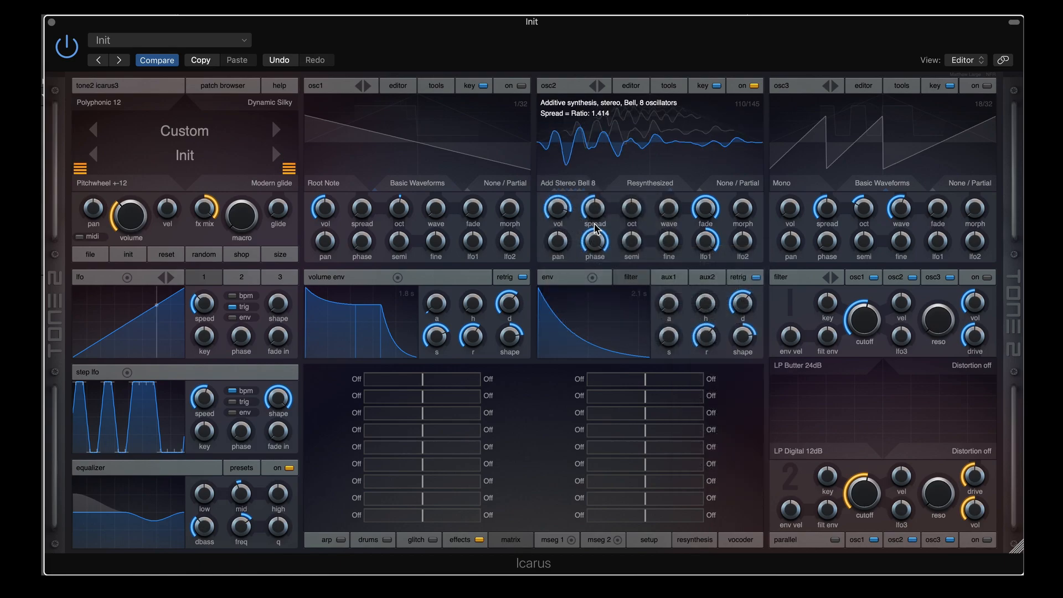
left_click_drag(598, 224, 593, 180)
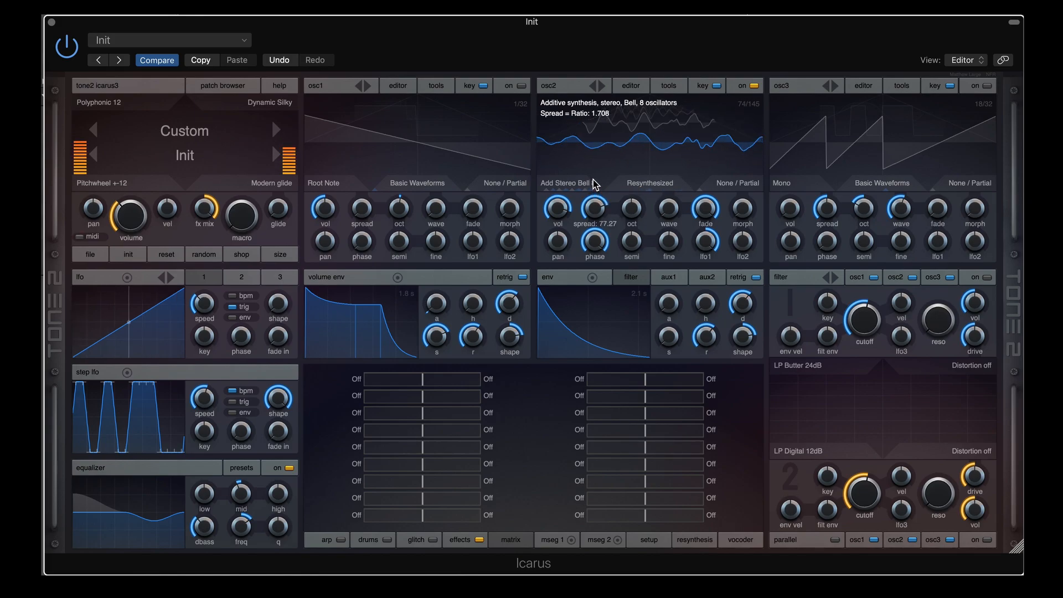
left_click_drag(592, 179, 593, 194)
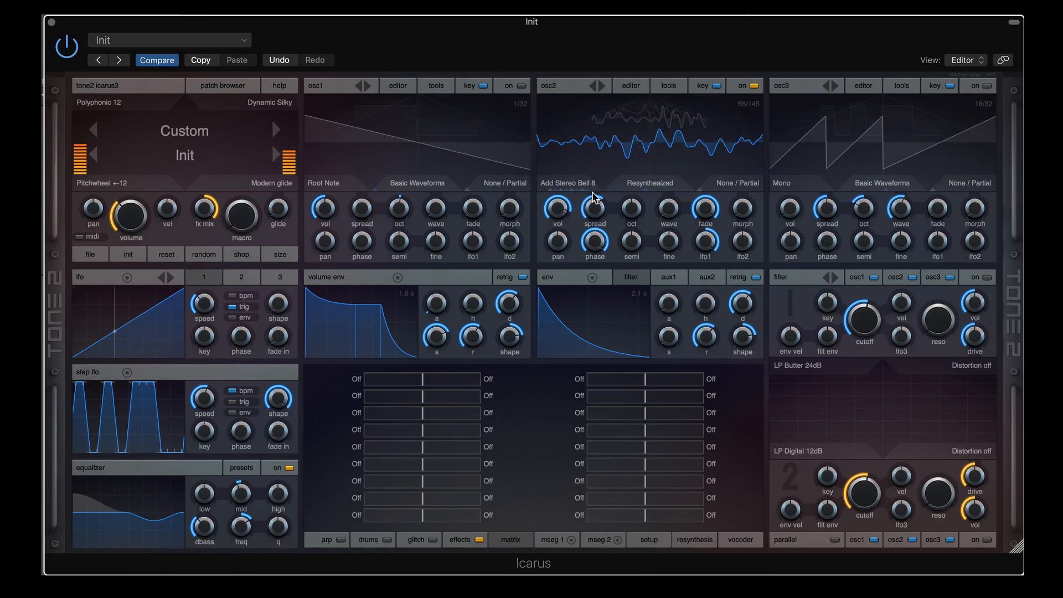
mouse_move(594, 209)
left_mouse_down()
mouse_move(586, 262)
mouse_move(590, 208)
left_mouse_up()
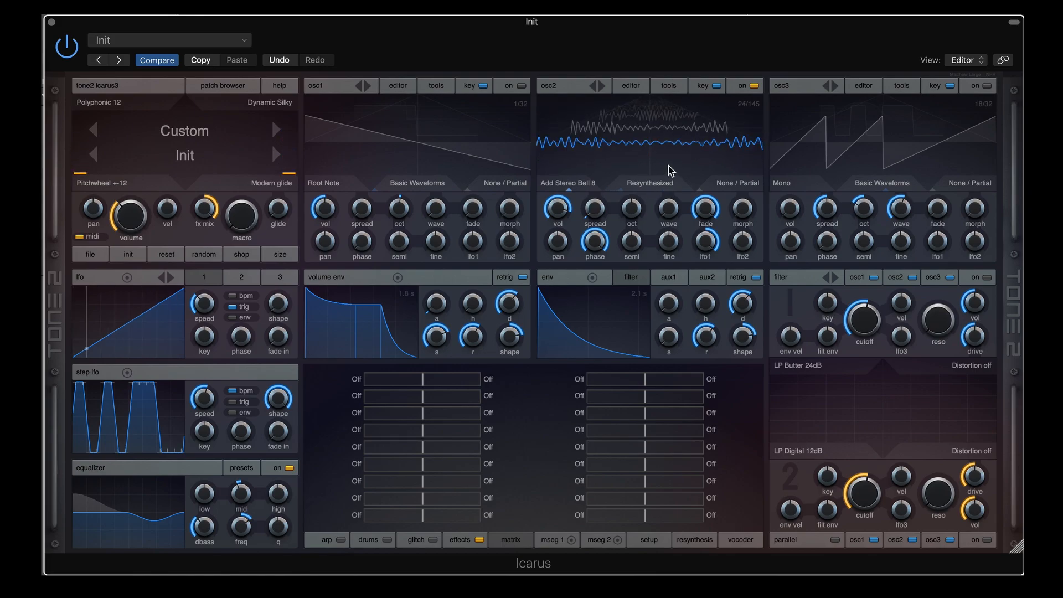
Open osc2's wavetable editor and browse the resynthesis, phase and filter menus without applying anything
left_click(631, 86)
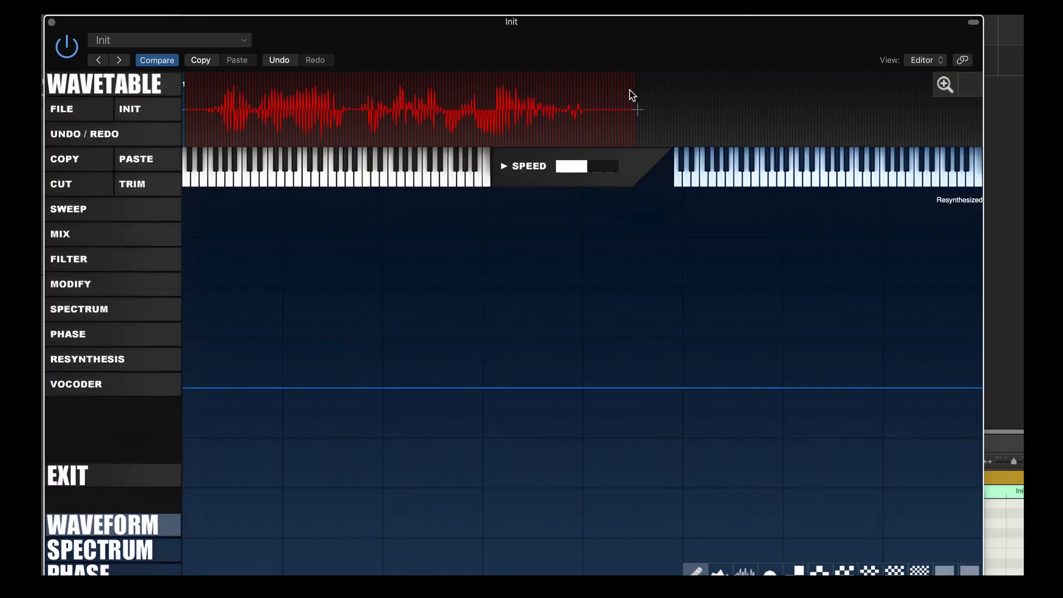
left_click(100, 363)
left_click(98, 339)
left_click(79, 336)
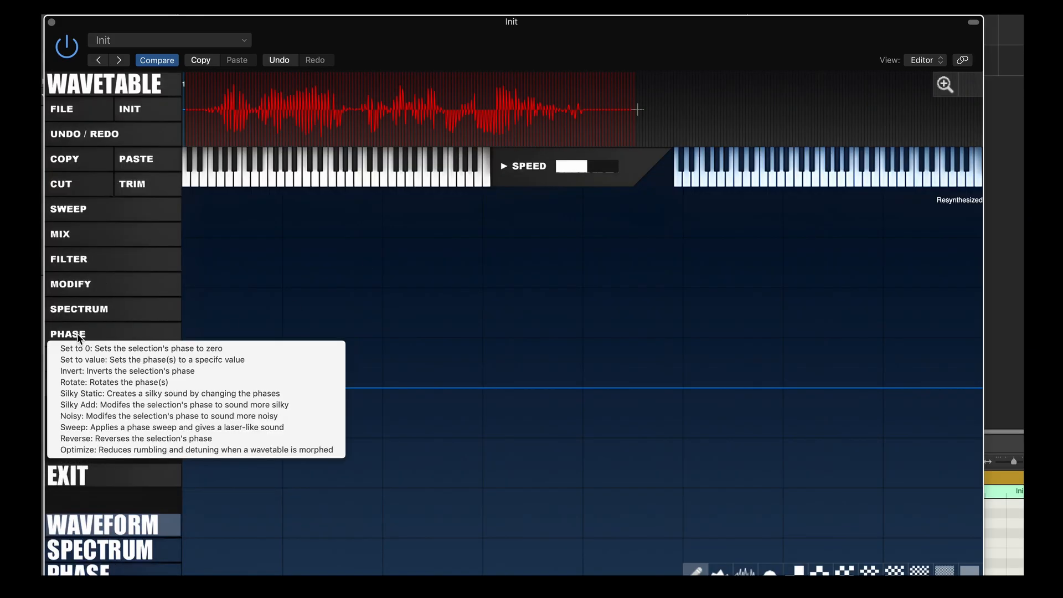
left_click(92, 314)
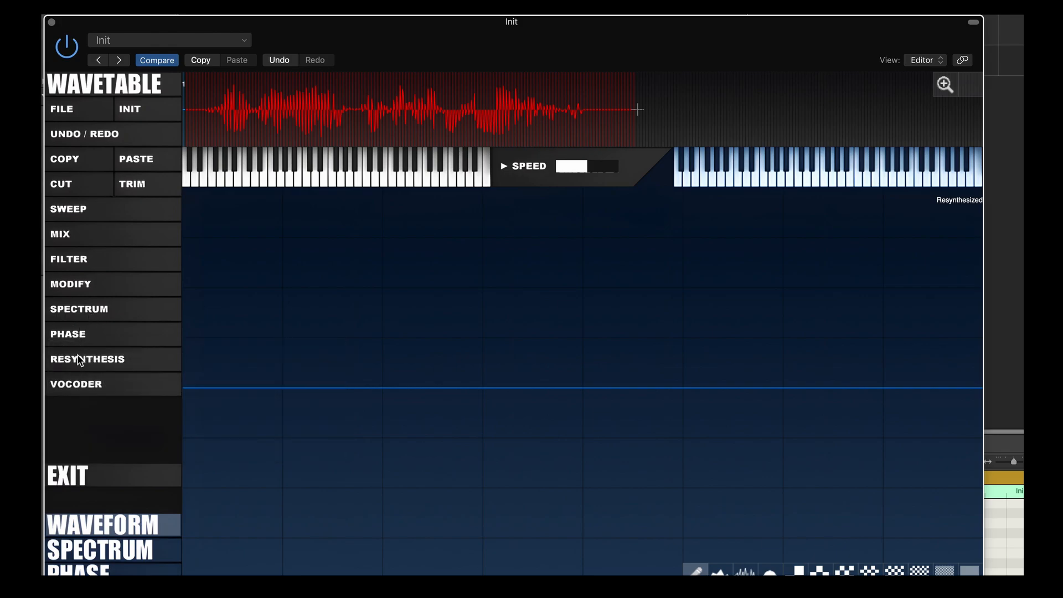
left_click(83, 363)
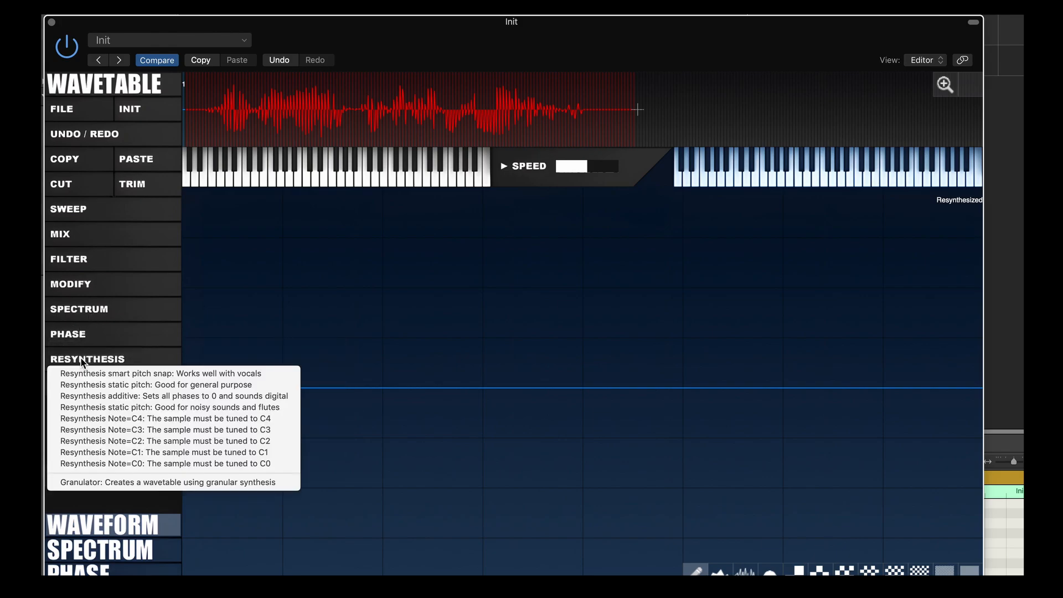
left_click(82, 363)
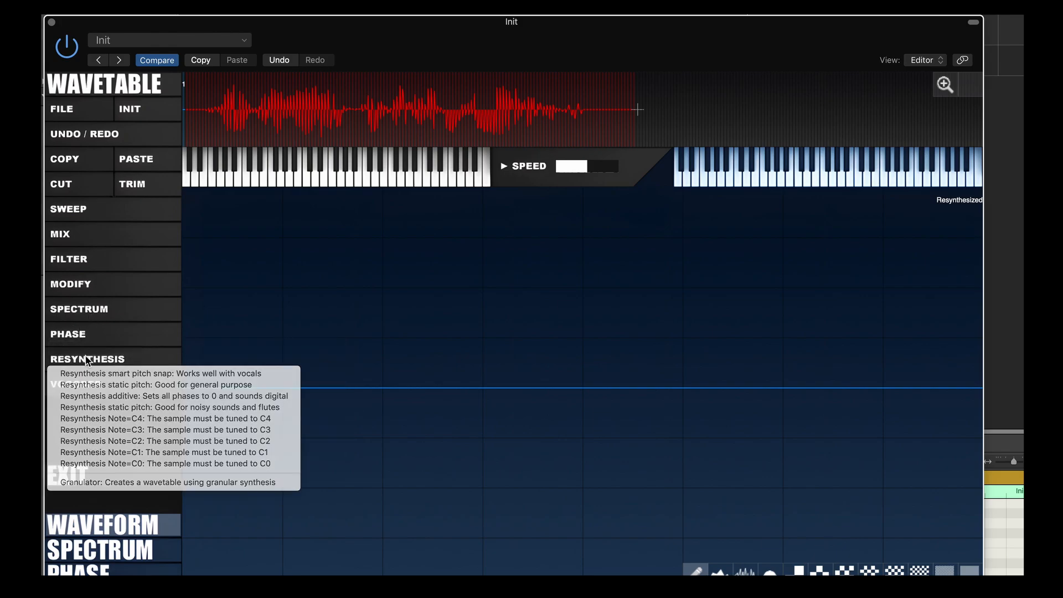
left_click(73, 263)
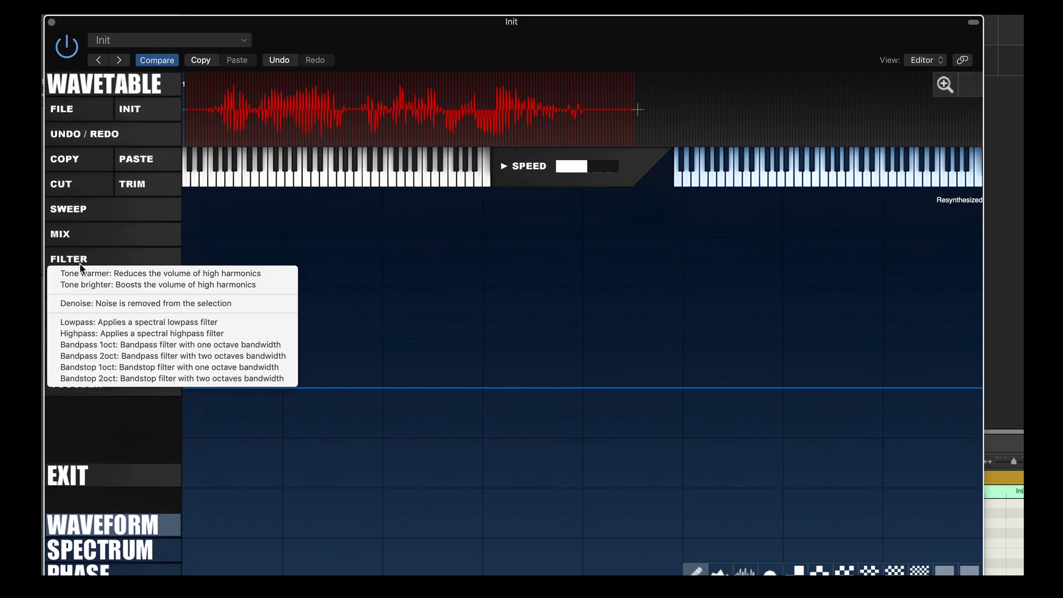
left_click(81, 264)
Dismiss the MODIFY menu unused and exit the editor back to the synth panel
left_click(73, 285)
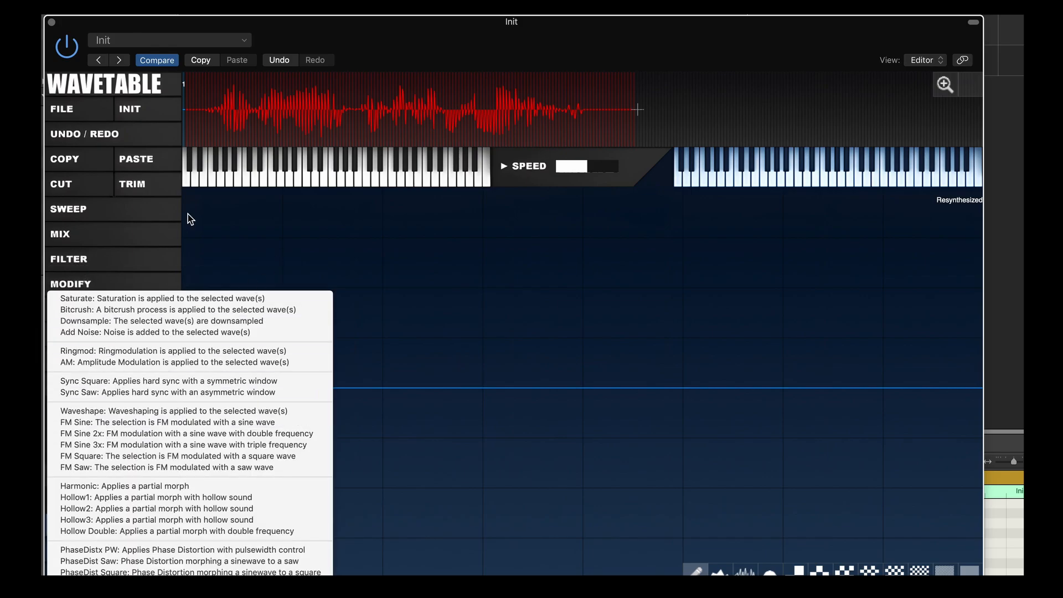
left_click(224, 226)
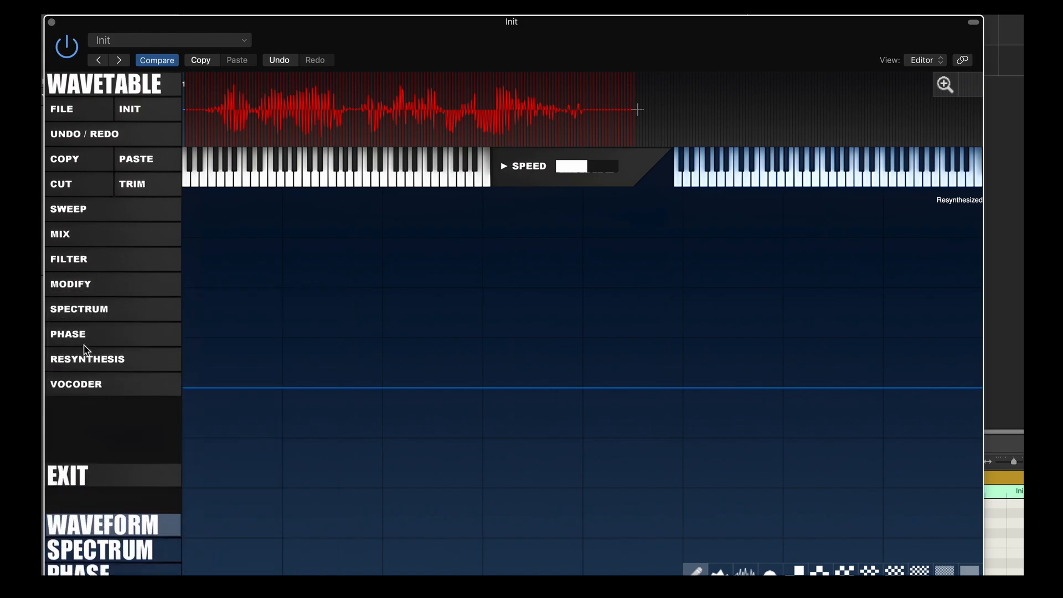
left_click(77, 285)
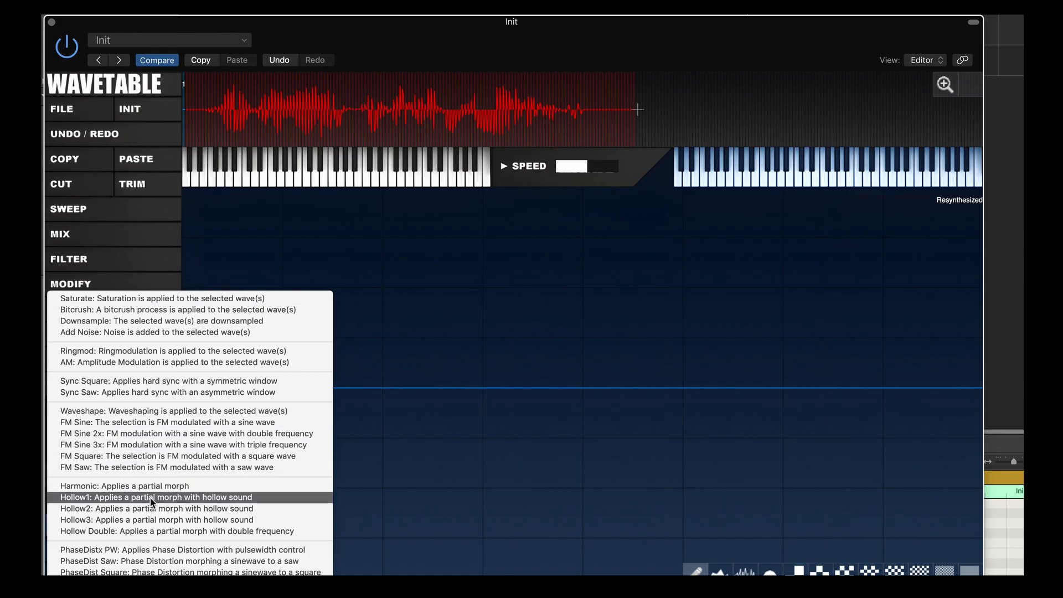
left_click(396, 275)
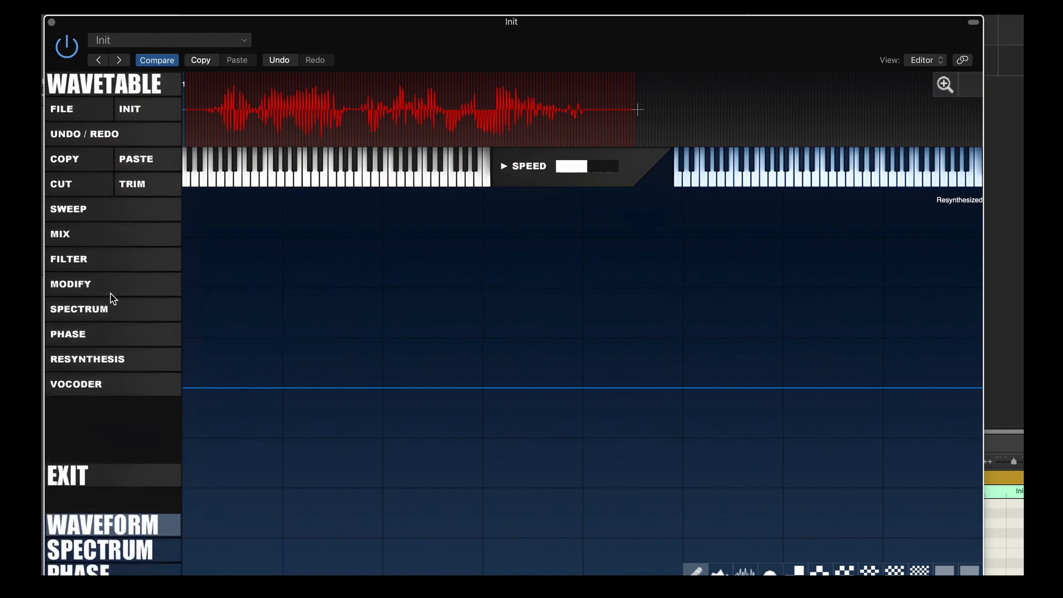
left_click(89, 475)
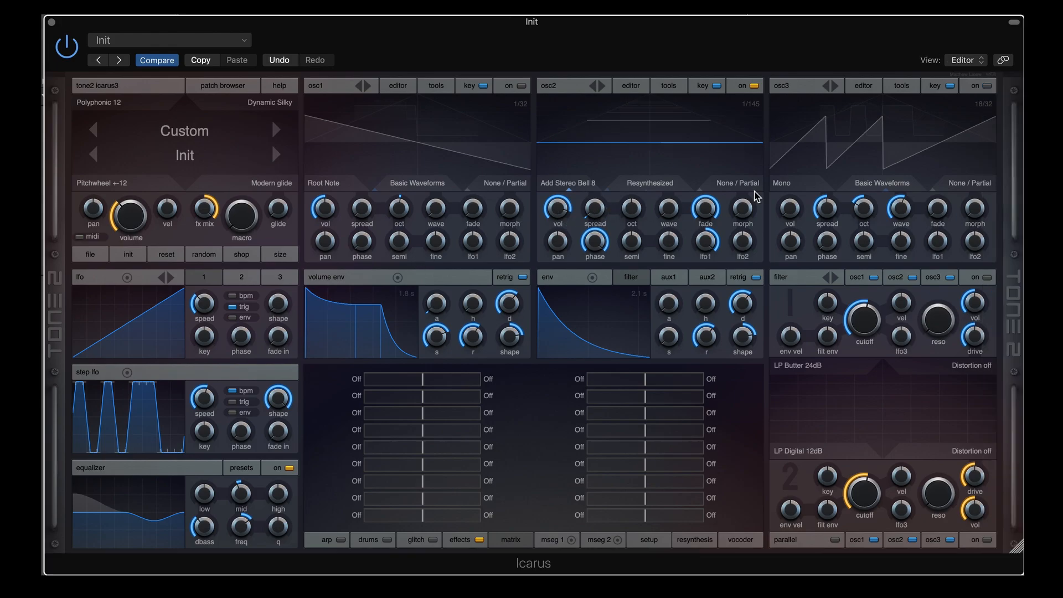
left_click(738, 183)
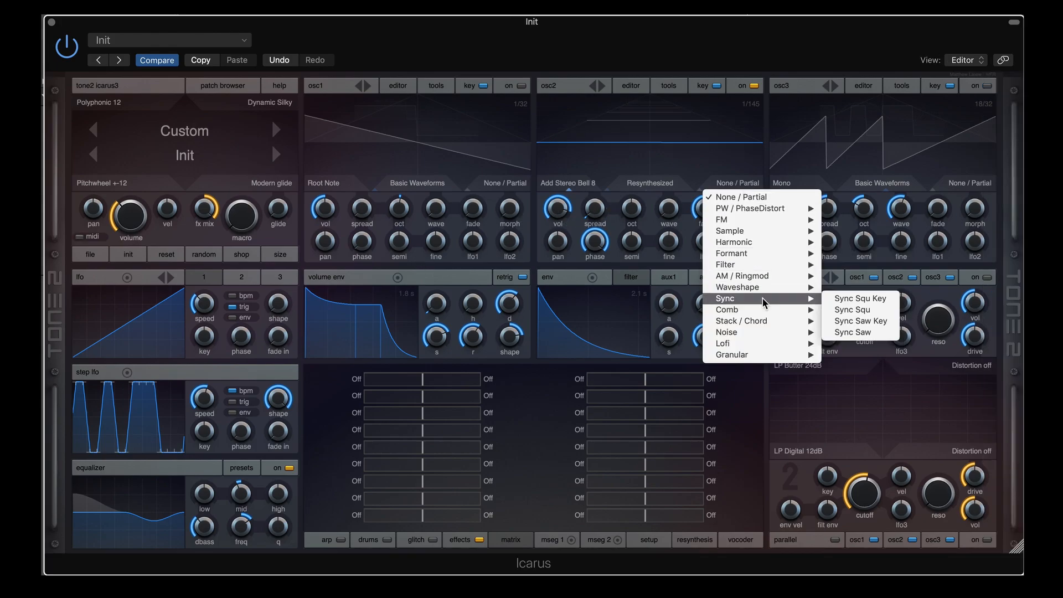
left_click(667, 87)
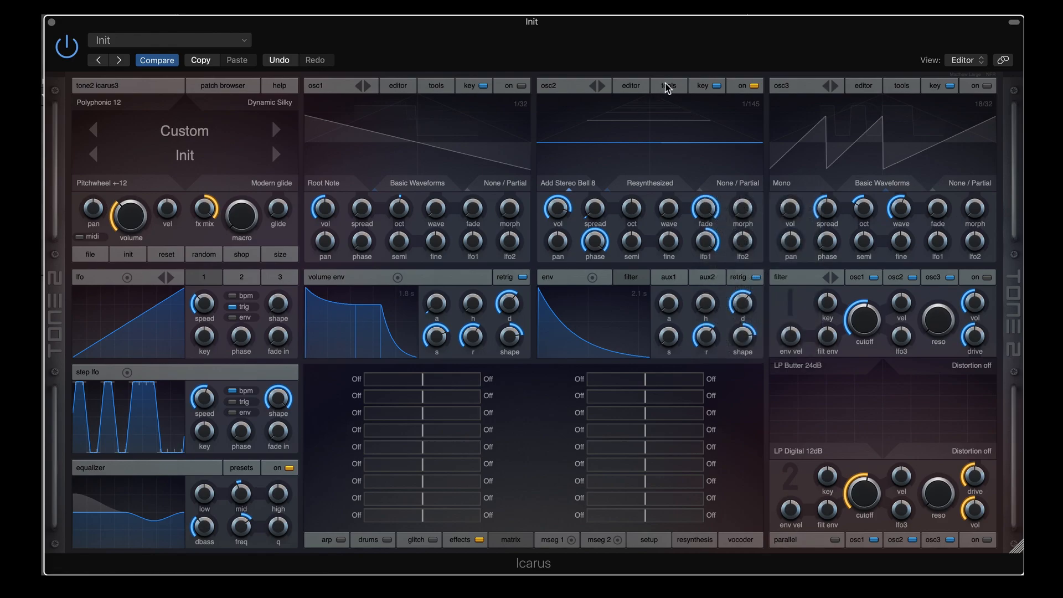
left_click(636, 87)
left_click(92, 269)
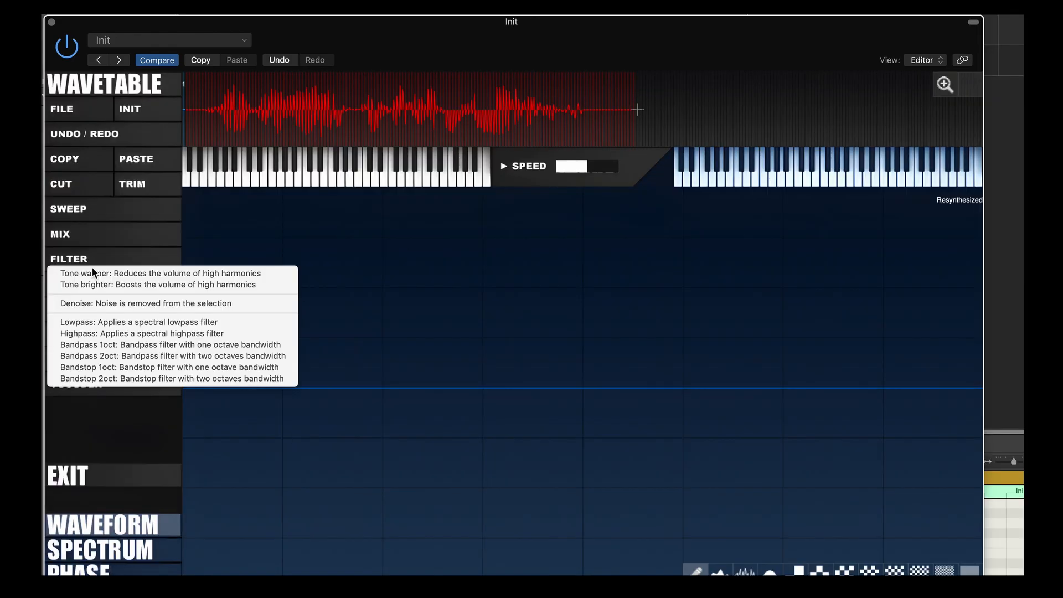
left_click(96, 260)
left_click(97, 284)
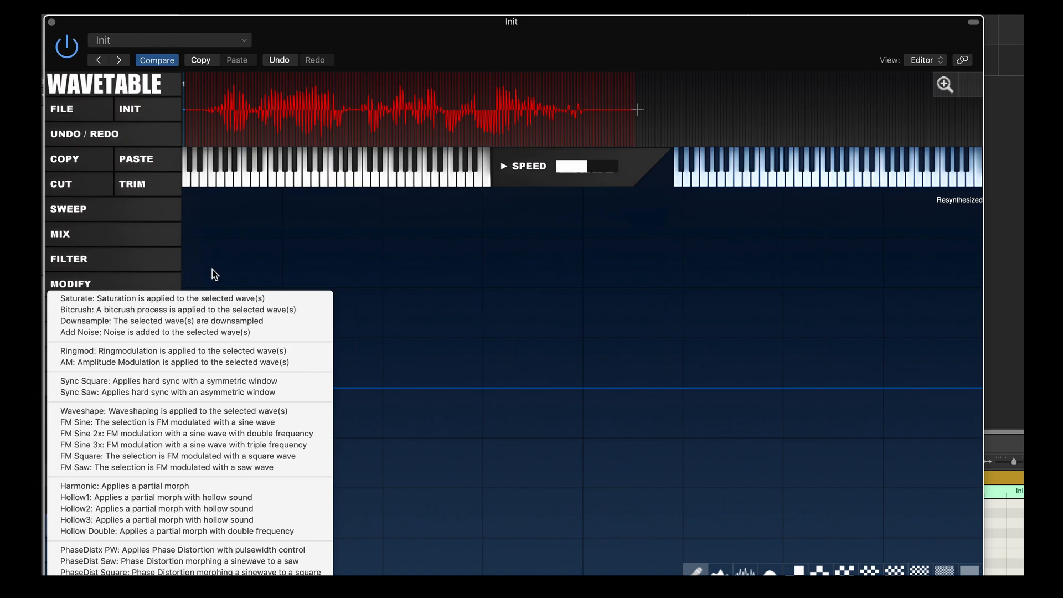
left_click(281, 259)
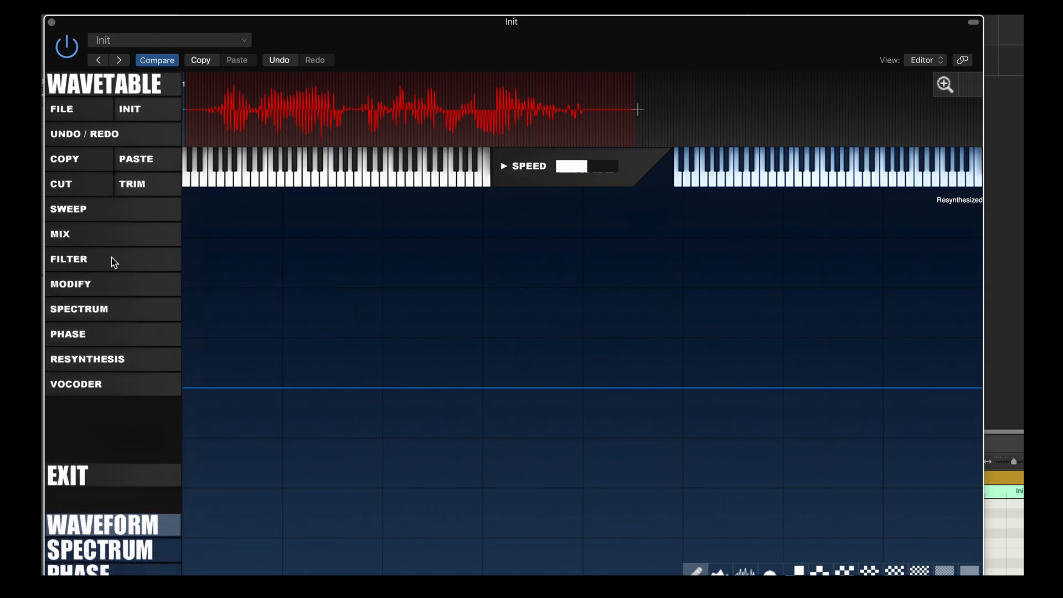
left_click(93, 283)
left_click(117, 477)
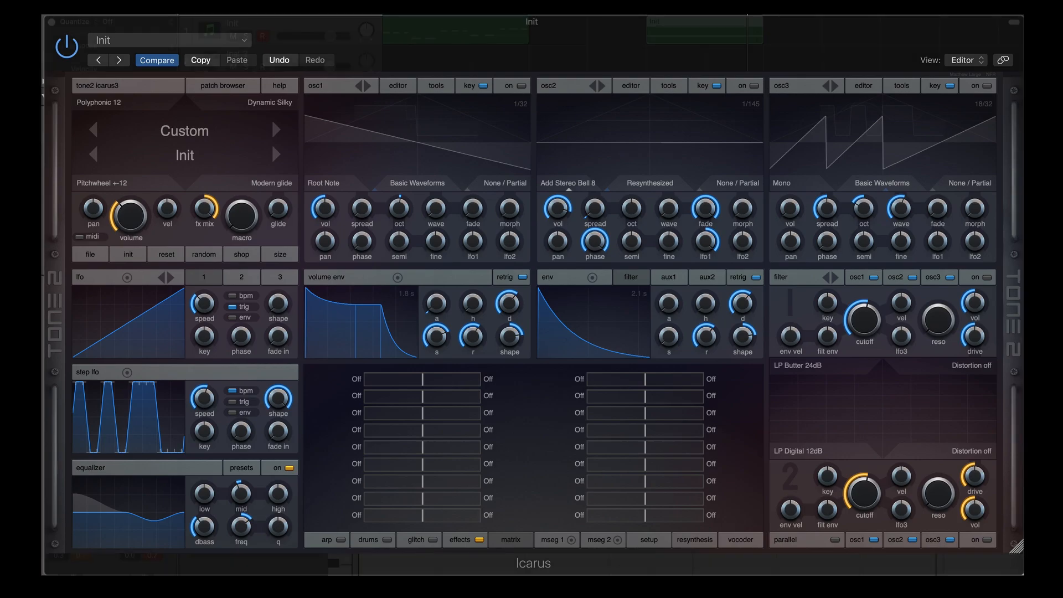
Turn osc3 on and build its wavetable with RESYNTHESIS > Granulator from AOR.wav
left_click(986, 86)
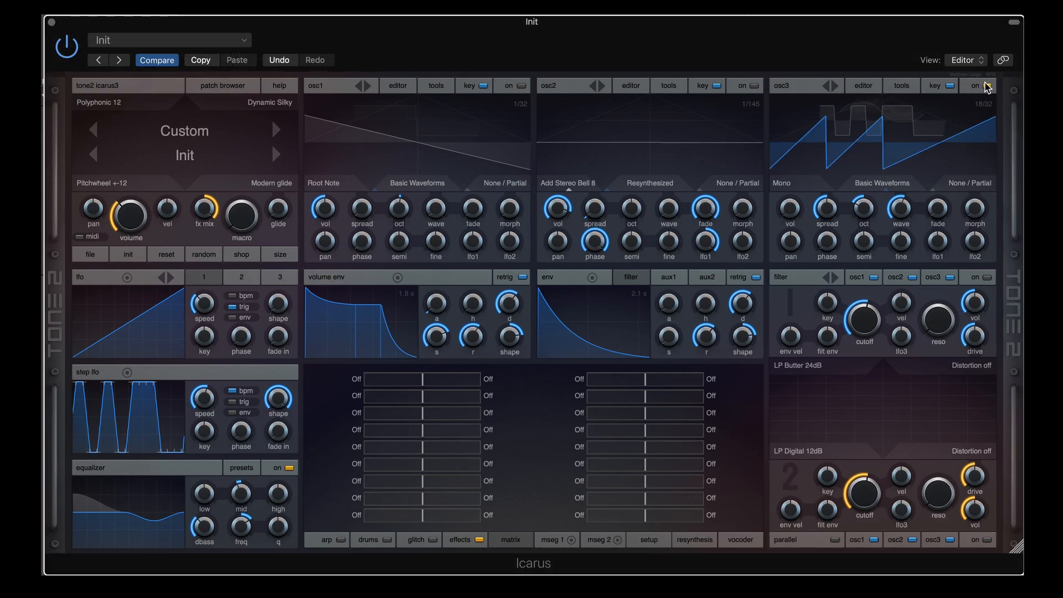
left_click(866, 88)
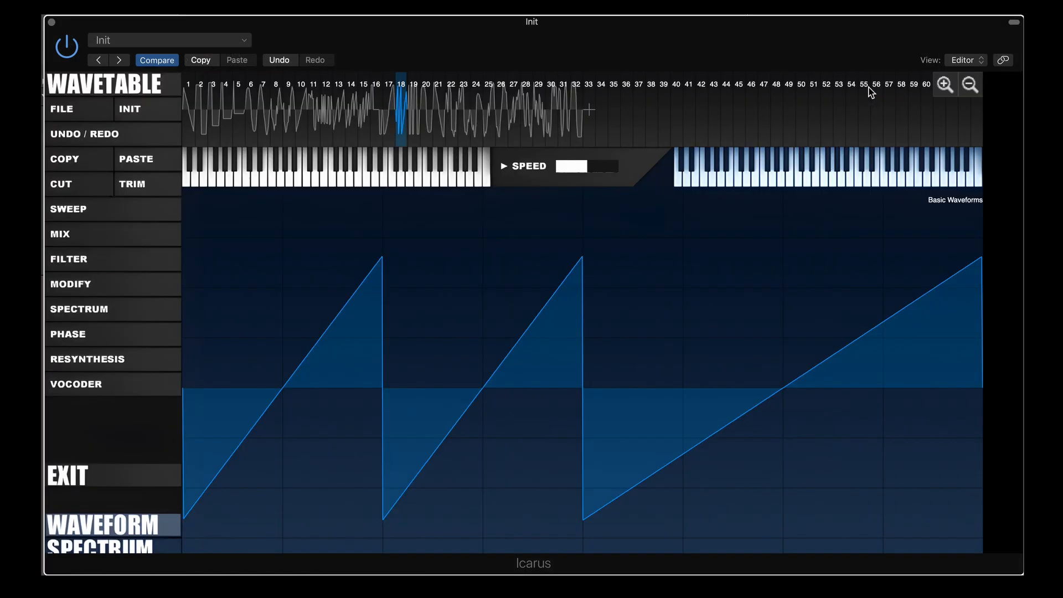
left_click(82, 388)
left_click(94, 360)
left_click(94, 360)
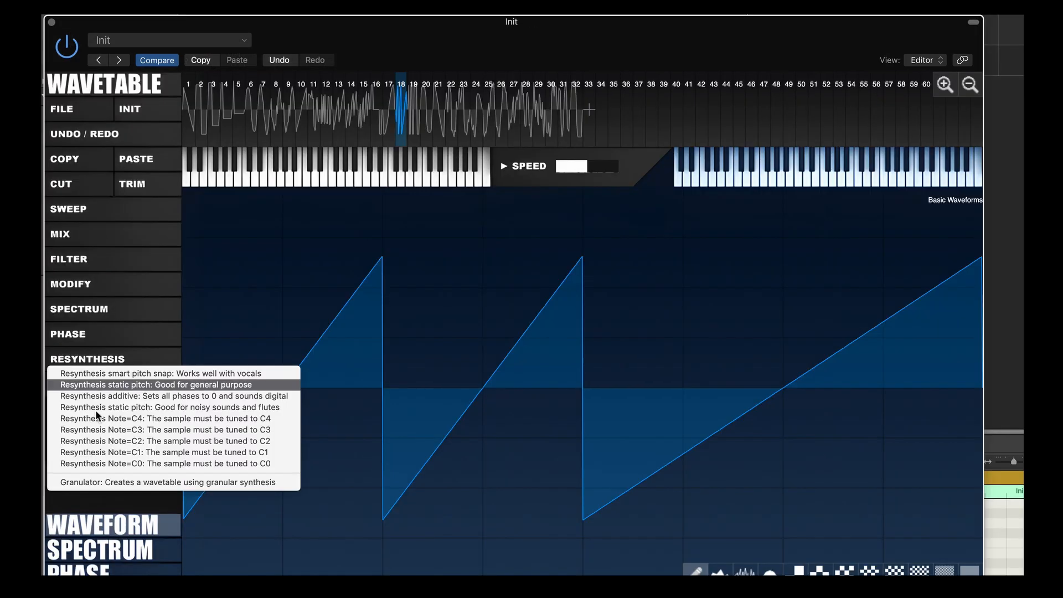
left_click(107, 483)
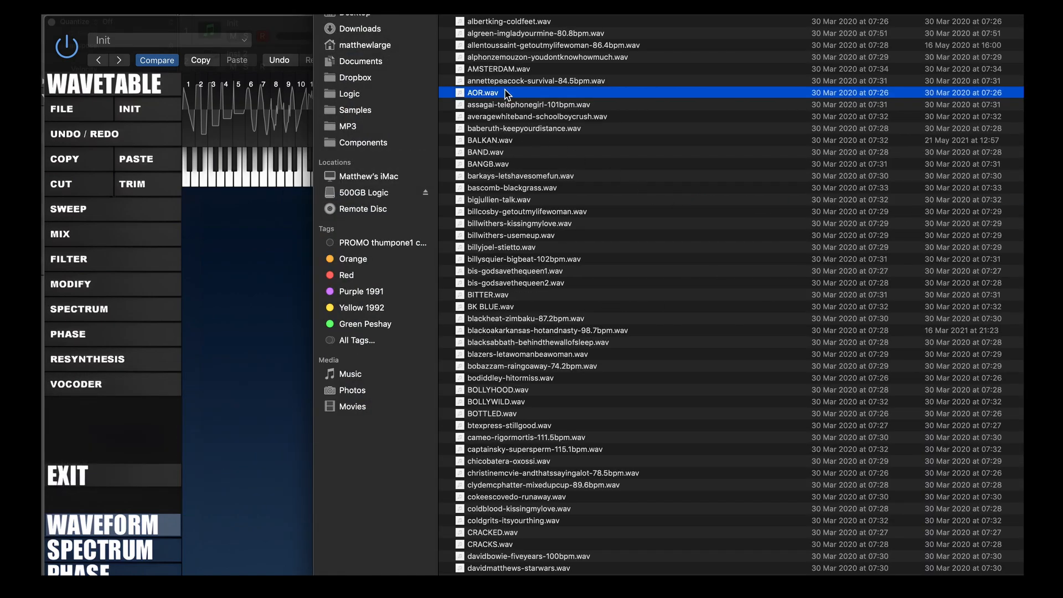
double_click(507, 93)
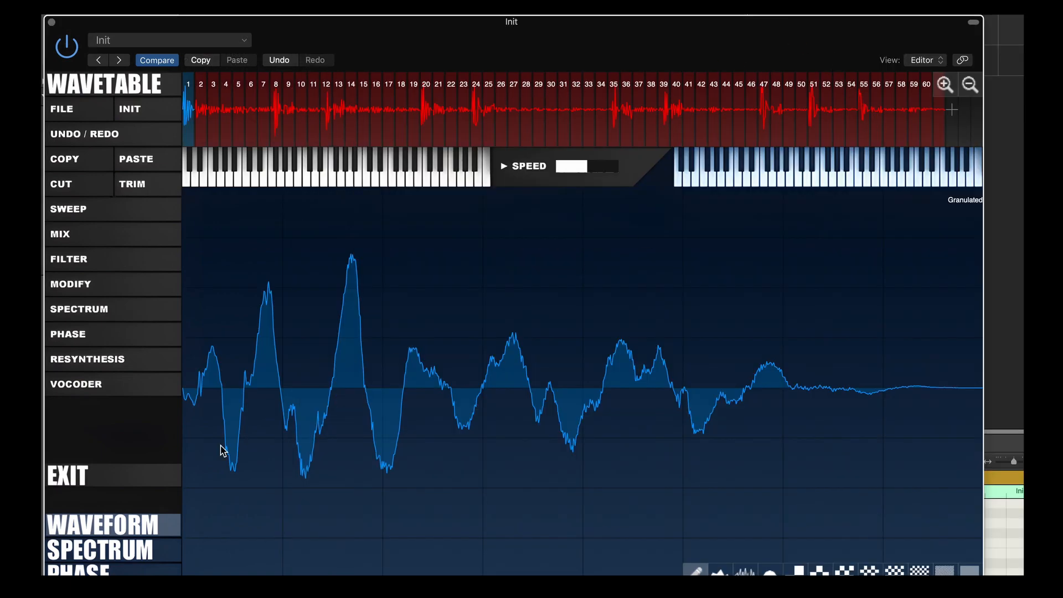
left_click(119, 479)
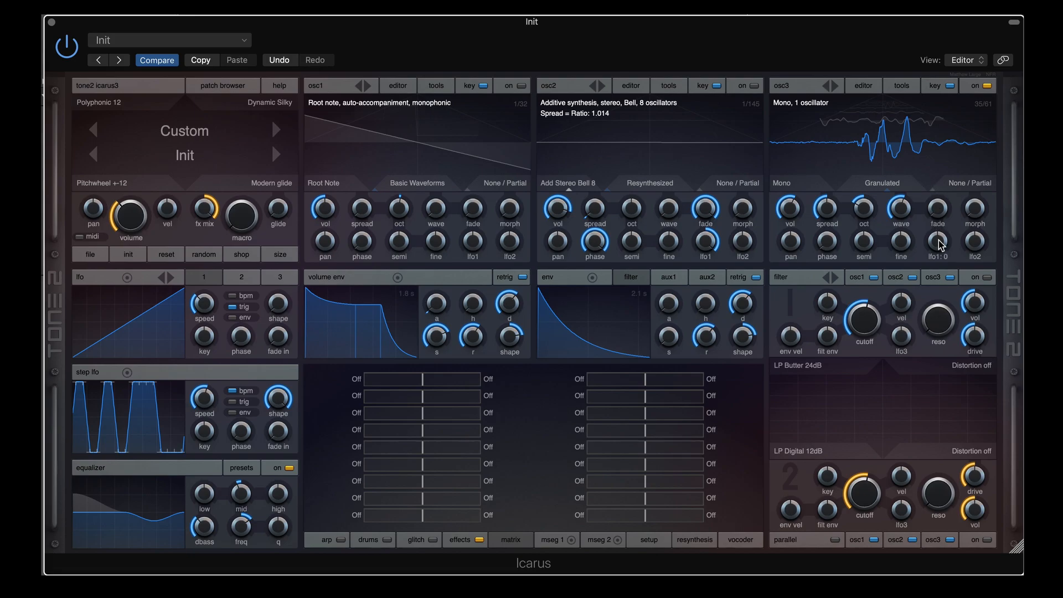
Set osc3's wave position to frame 15 and its lfo1 amount to 100
left_click_drag(900, 208, 891, 284)
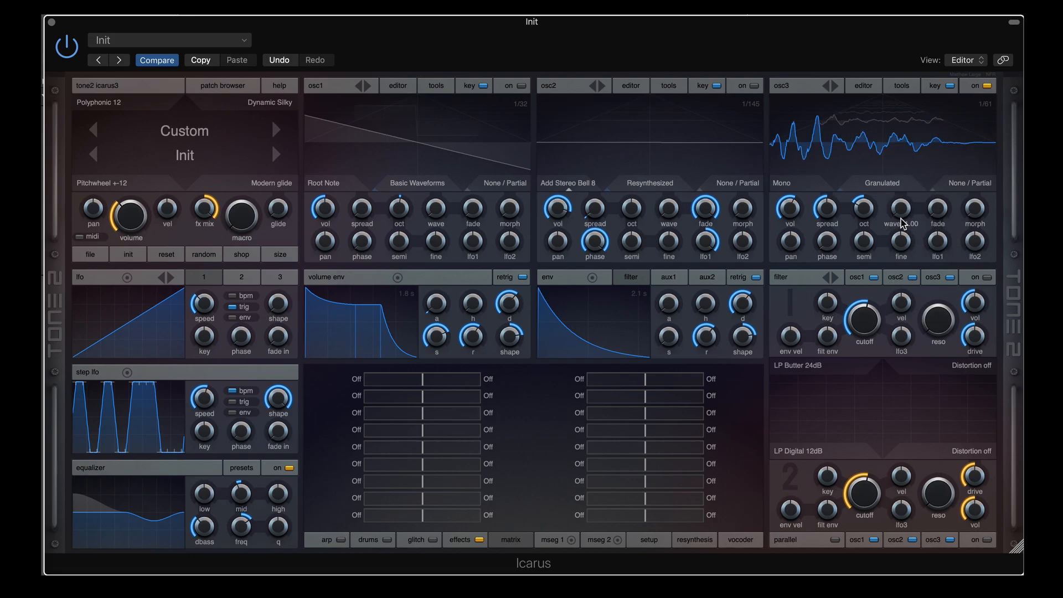
mouse_move(900, 211)
left_mouse_down()
mouse_move(893, 169)
mouse_move(898, 226)
left_mouse_up()
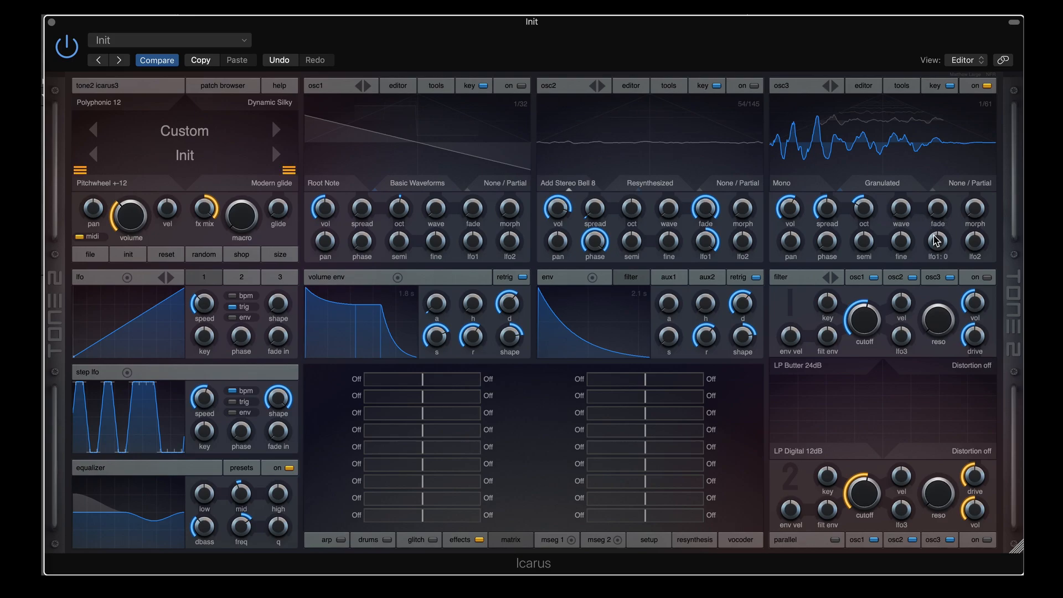
left_click_drag(942, 247, 948, 192)
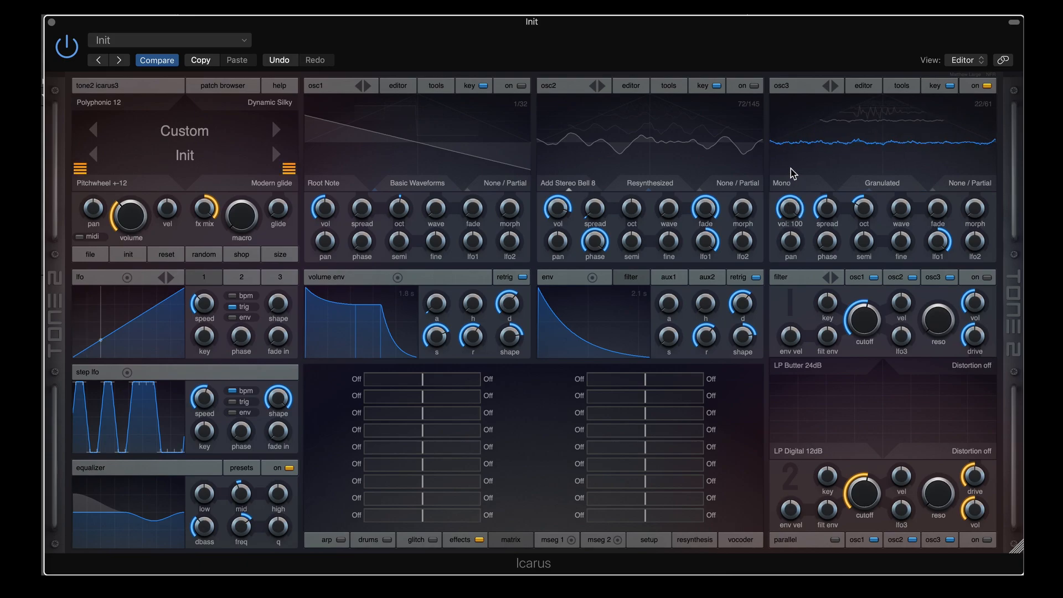
Leave osc3's mode unchanged, switch osc3 off and switch osc2 on
left_click(970, 190)
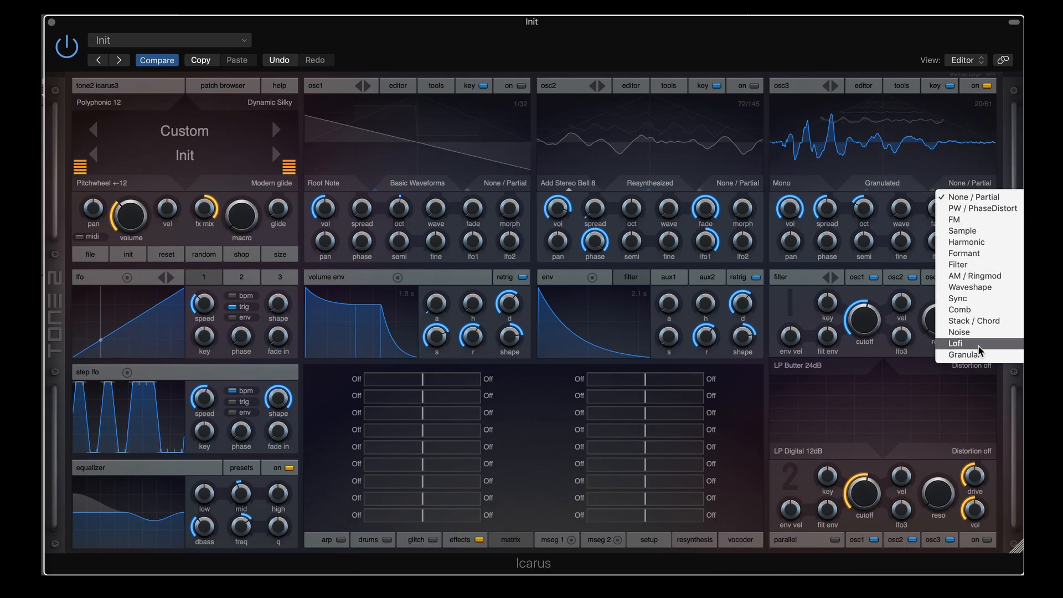
left_click(890, 38)
left_click(987, 86)
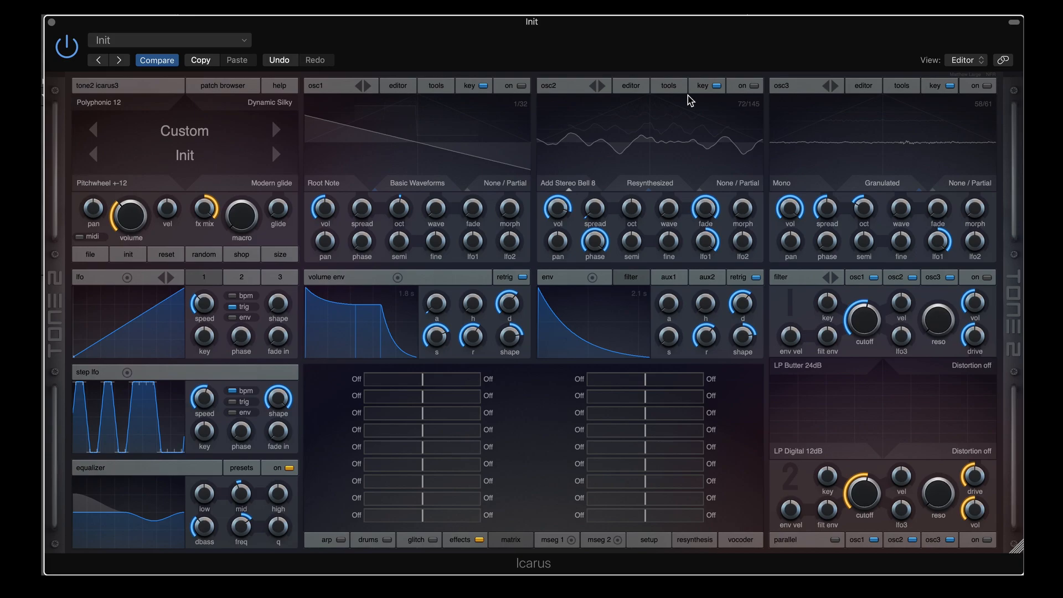
left_click(754, 86)
Rebuild osc2's wavetable from AOR.wav with RESYNTHESIS > Granulator, then exit to the synth panel
left_click(631, 86)
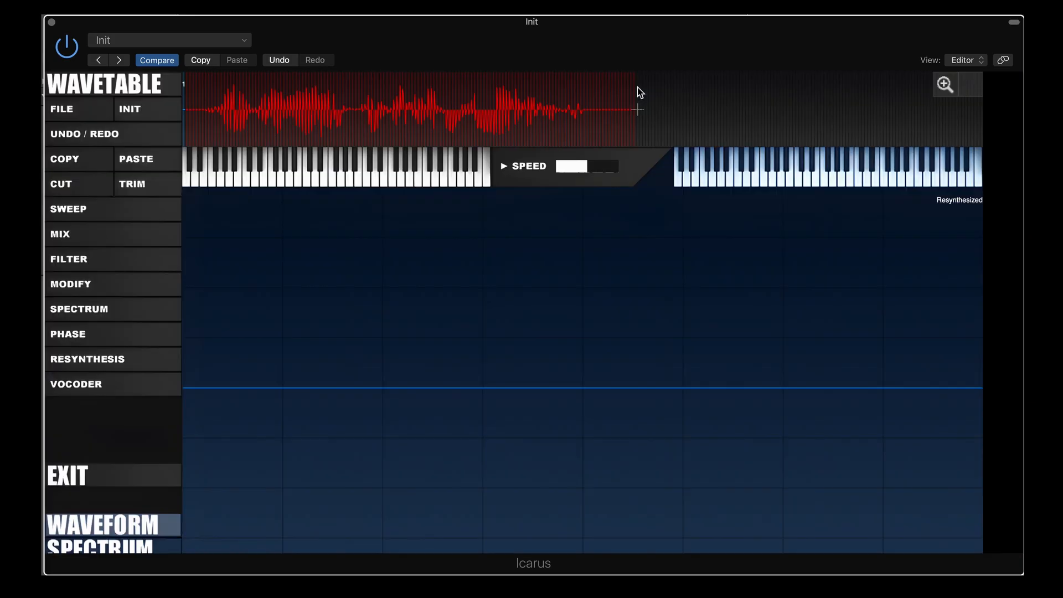
left_click(84, 361)
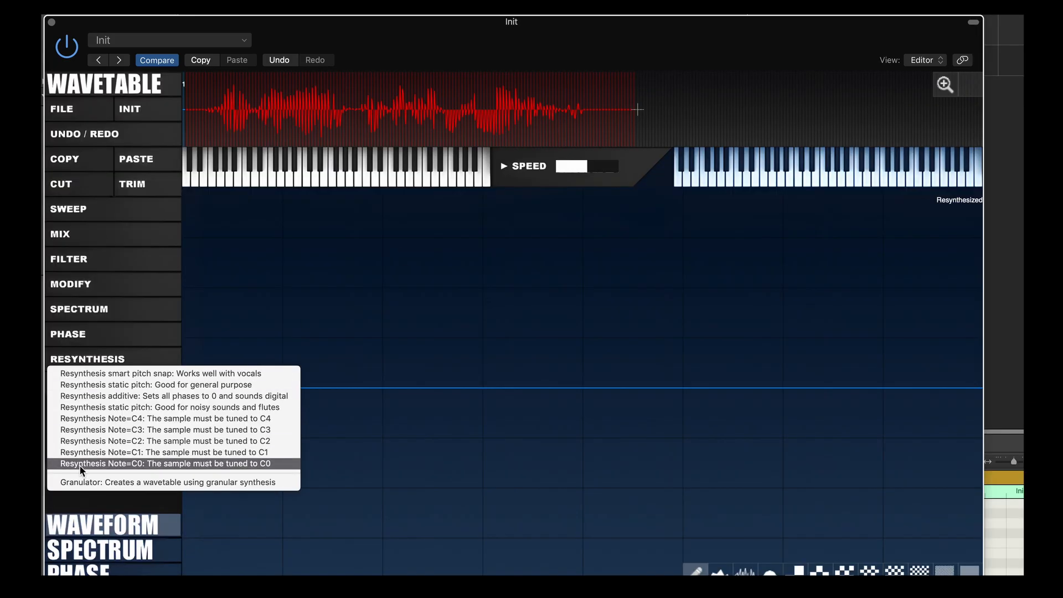
left_click(86, 485)
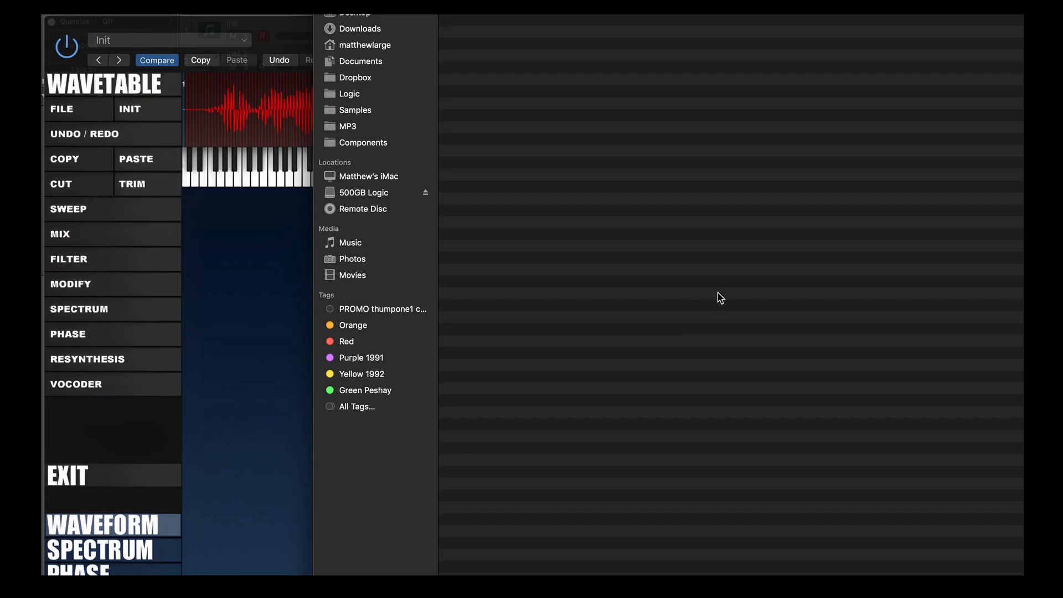
left_click(491, 93)
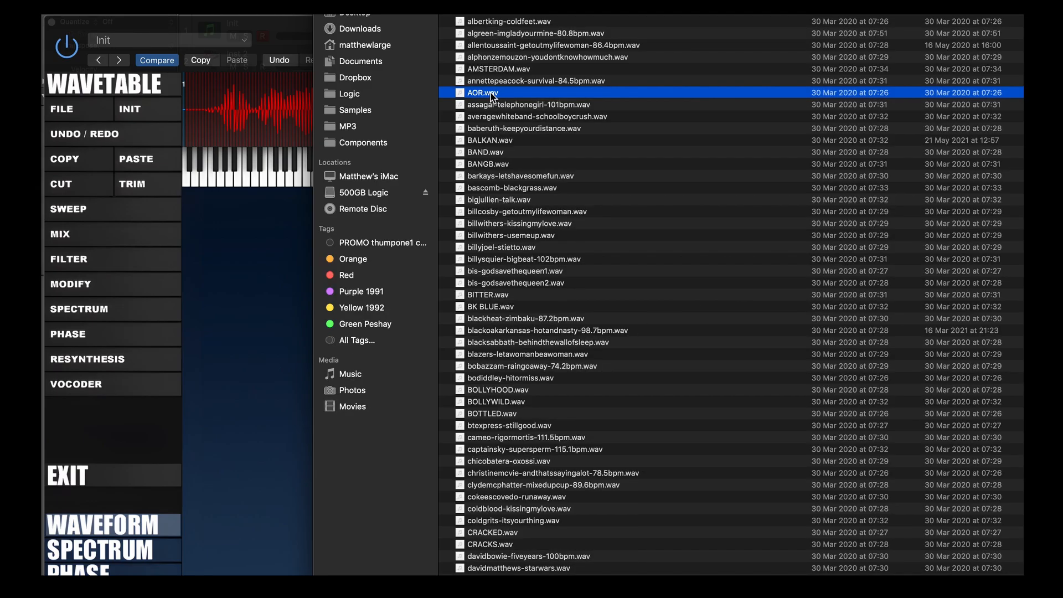
double_click(491, 93)
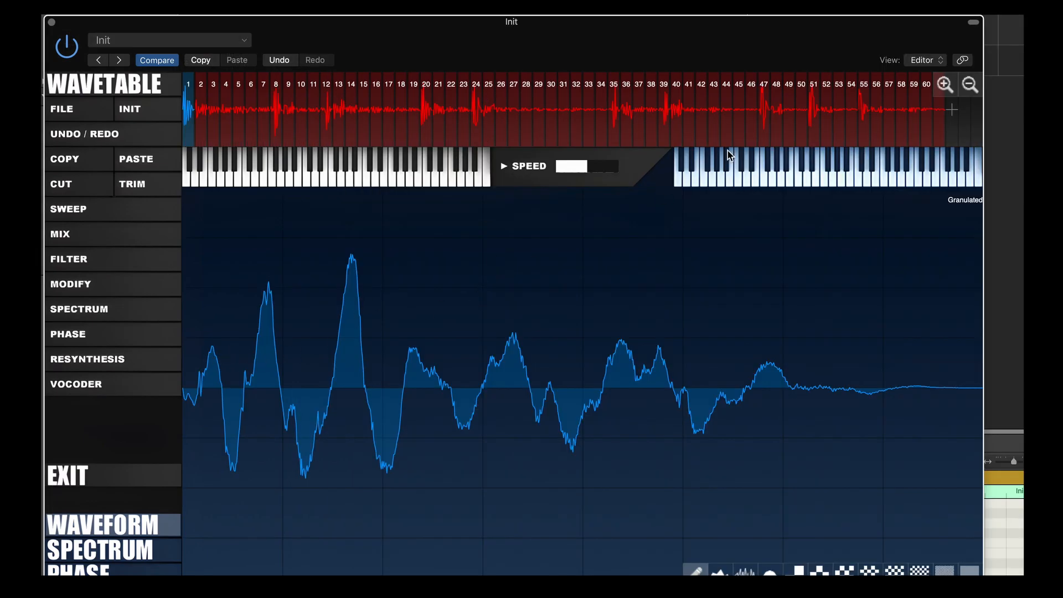
left_click(133, 476)
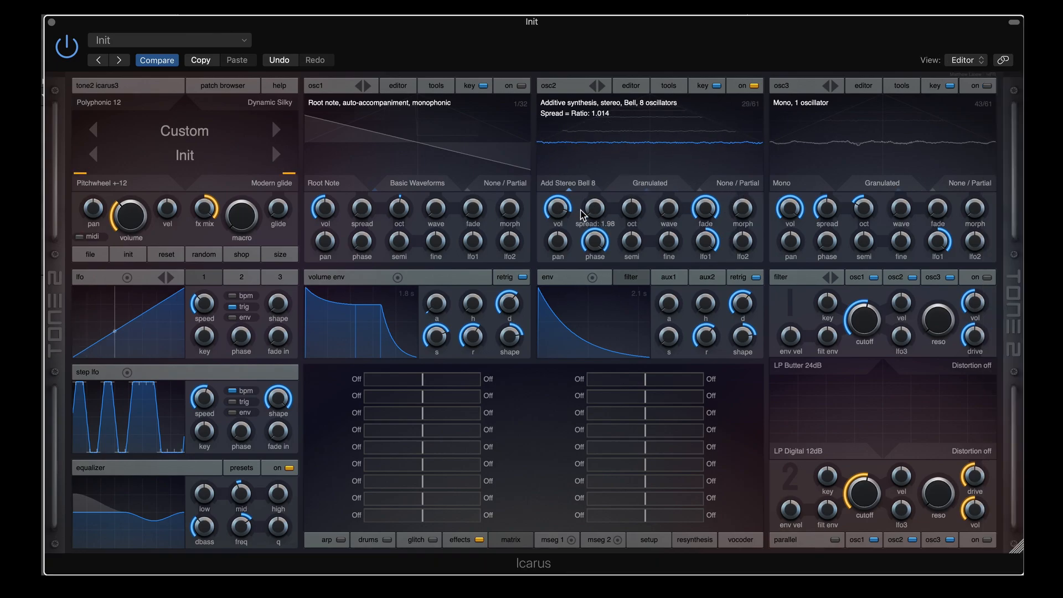
Reset osc2 to Mono with spread 0.00 and fade 0, and raise master volume to 49
left_click_drag(592, 209, 597, 247)
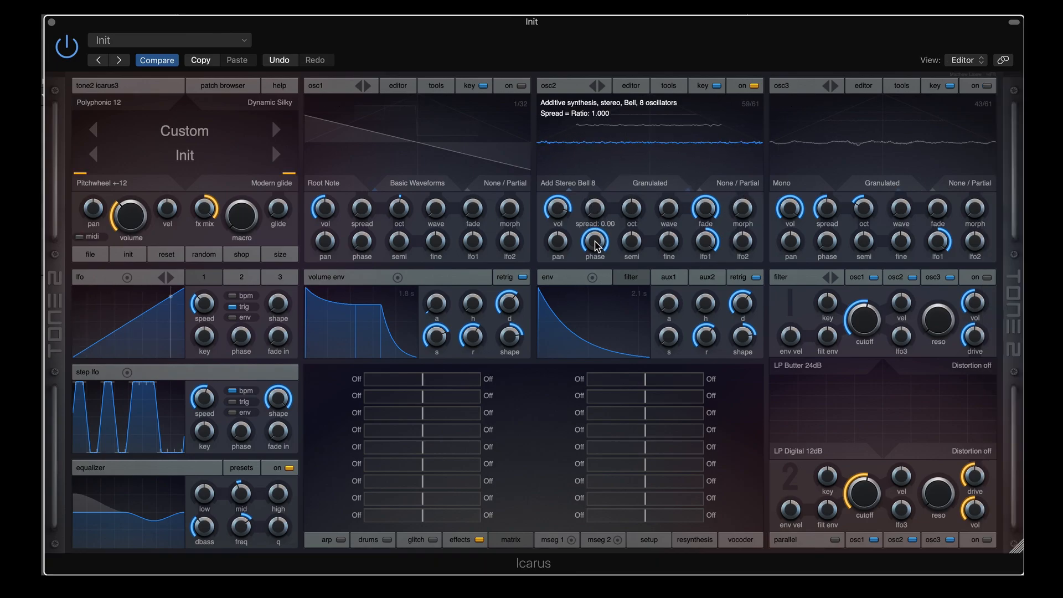
left_click(570, 184)
left_click(617, 202)
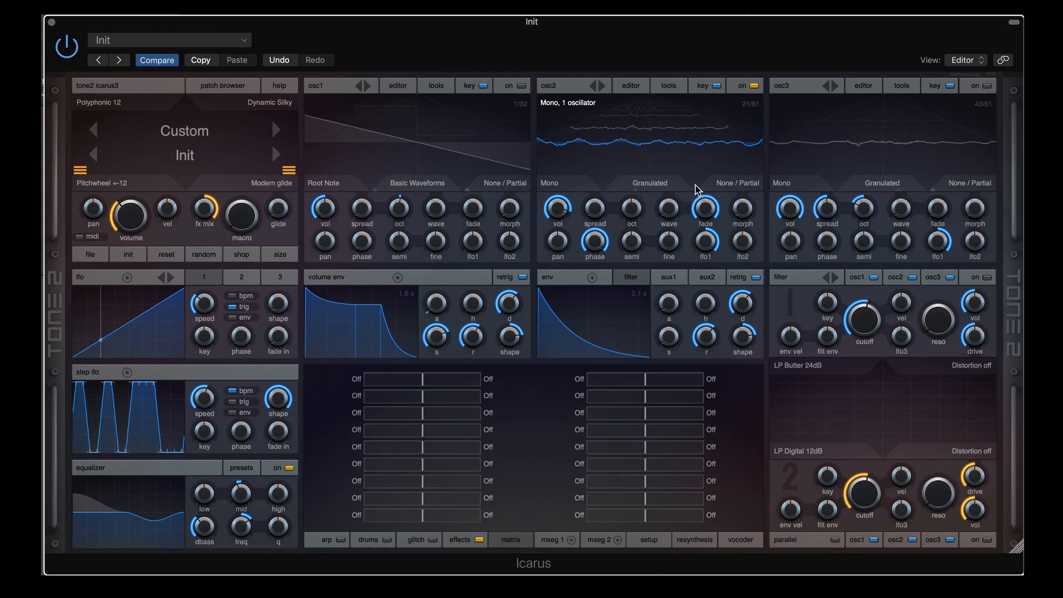
left_click_drag(705, 210, 694, 327)
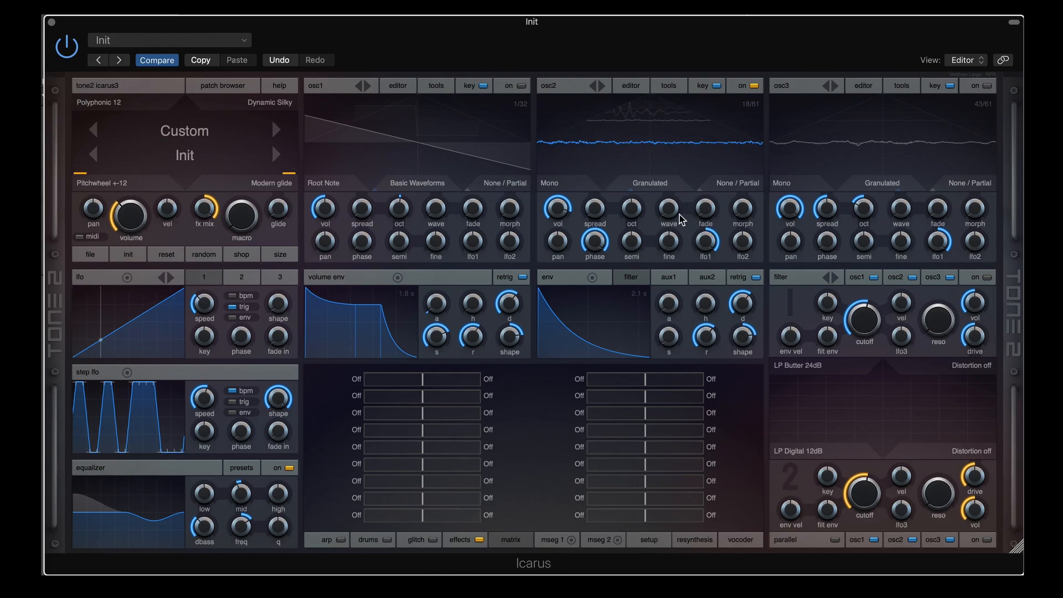
left_click_drag(128, 214, 128, 200)
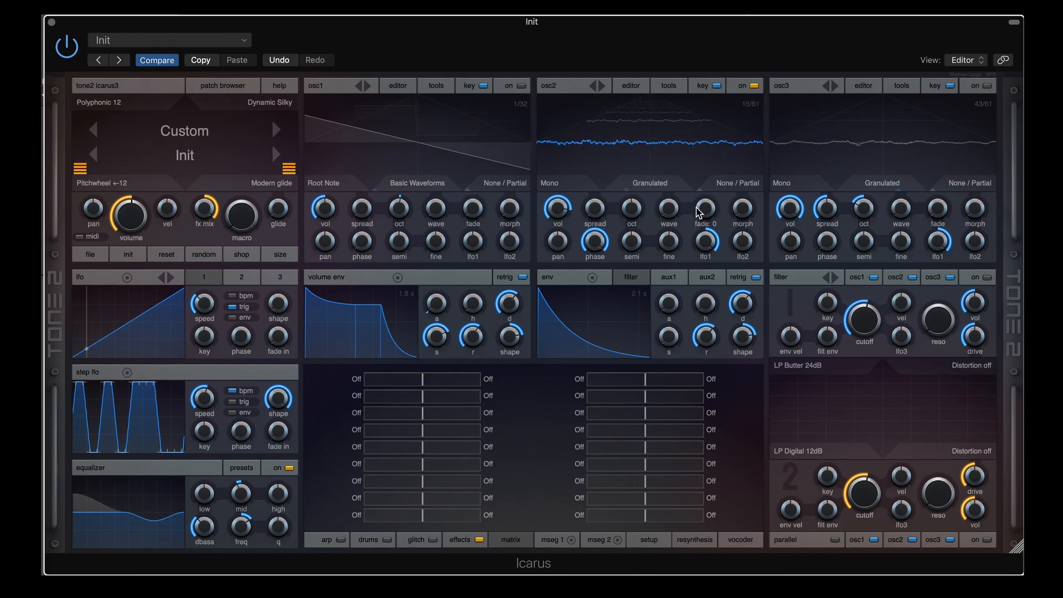
Sweep osc2's fade up to 100 and back to 0 twice
left_click_drag(706, 211, 708, 62)
mouse_move(711, 205)
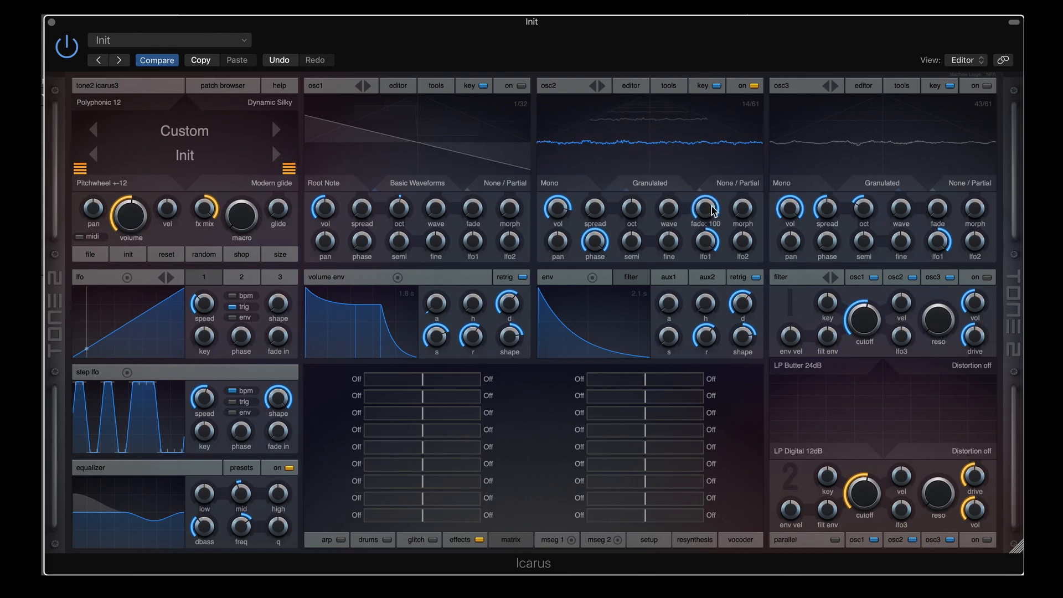
left_click_drag(712, 207, 707, 324)
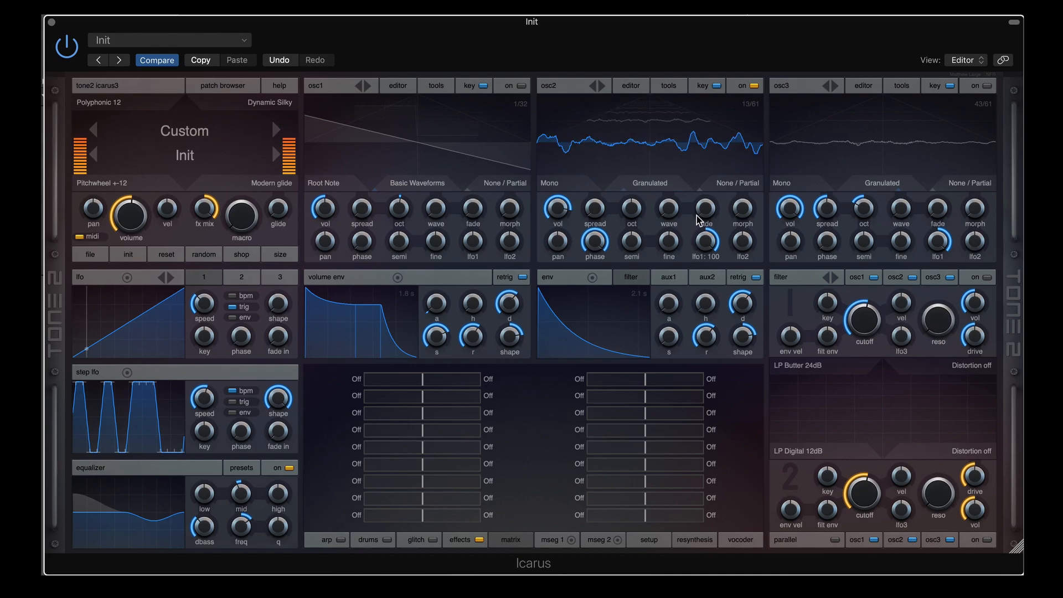
mouse_move(707, 216)
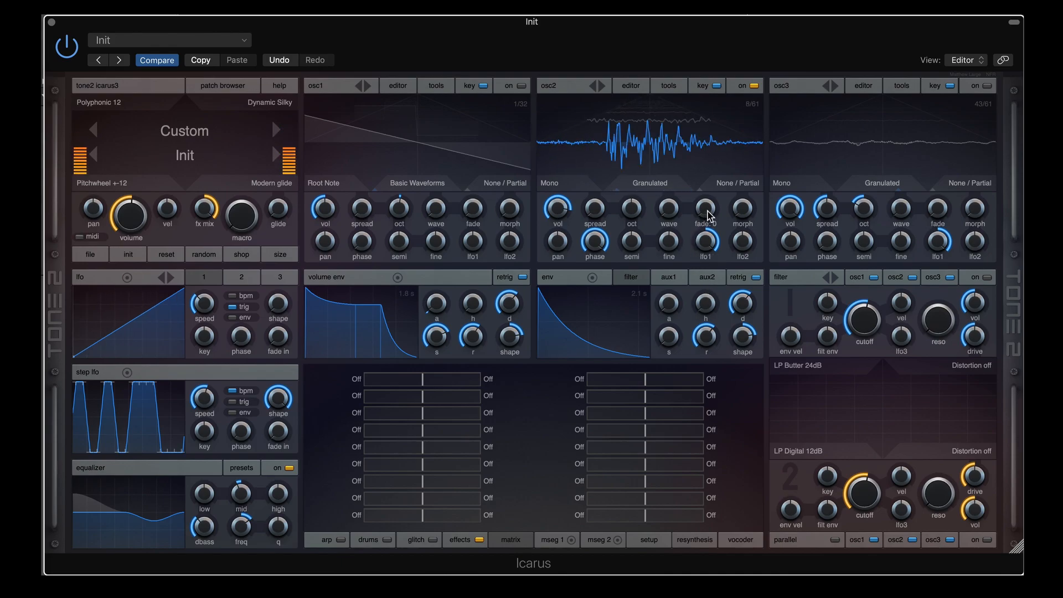
left_click_drag(707, 216, 712, 80)
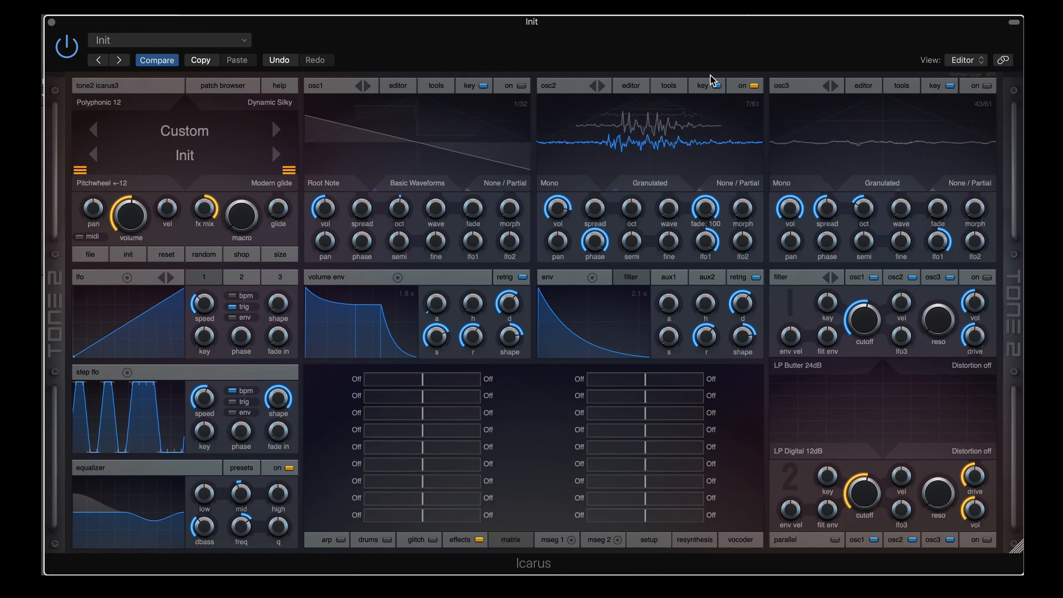
left_click_drag(710, 85, 686, 292)
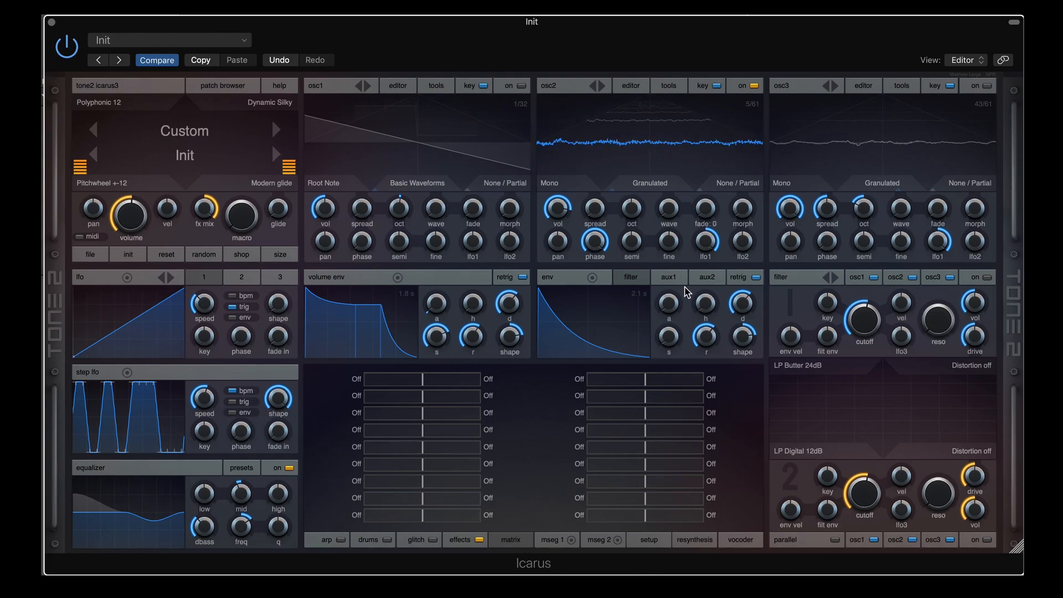
left_click(738, 183)
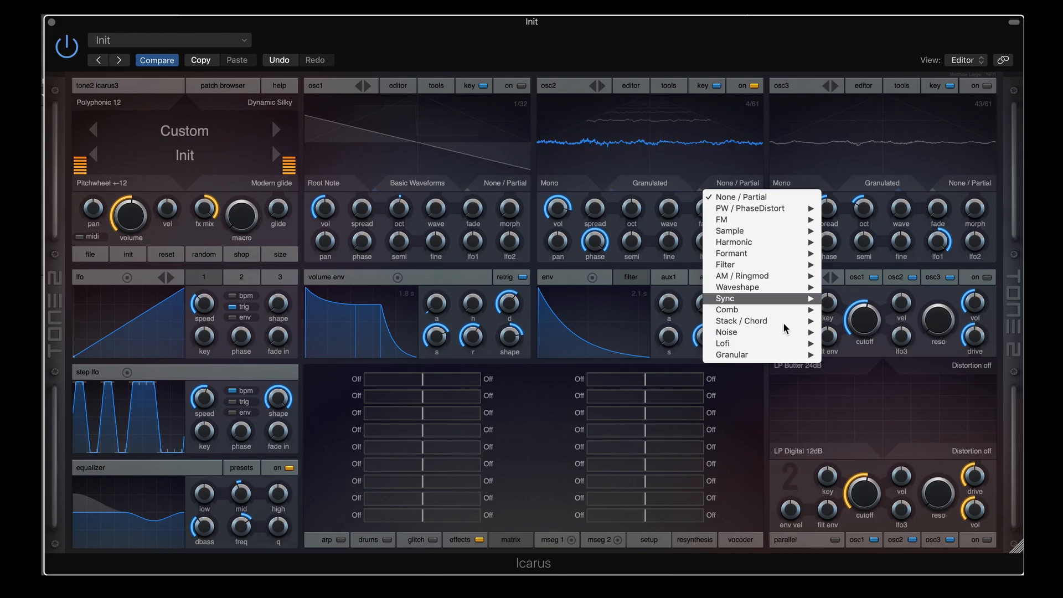
Switch oscillator 2 to Granular classic and start shortening its 1600 ms grain window
mouse_move(736, 354)
left_click(852, 356)
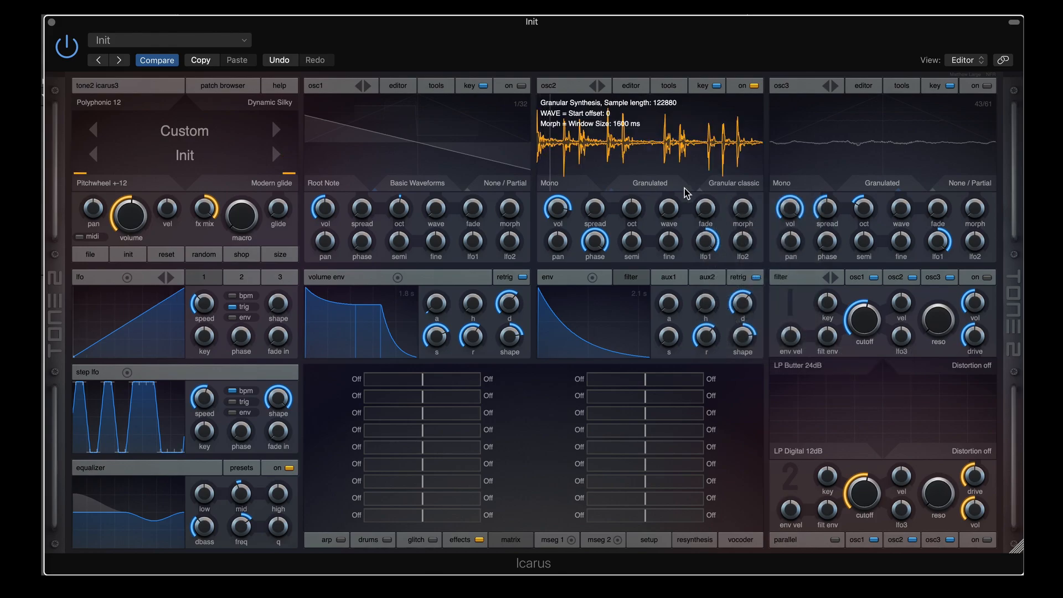
left_click_drag(752, 216, 748, 148)
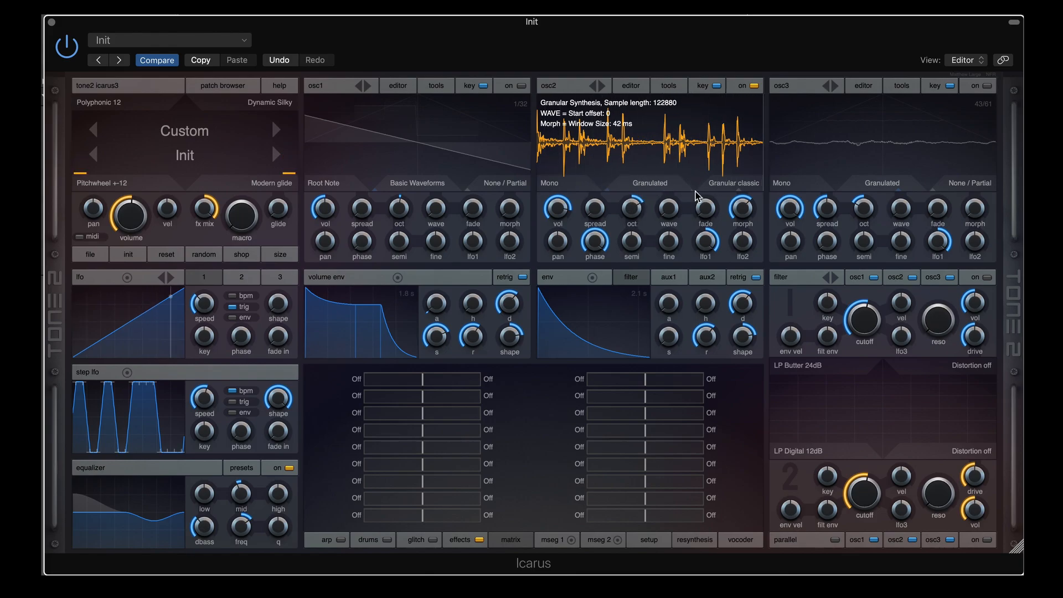
left_click(732, 182)
mouse_move(773, 356)
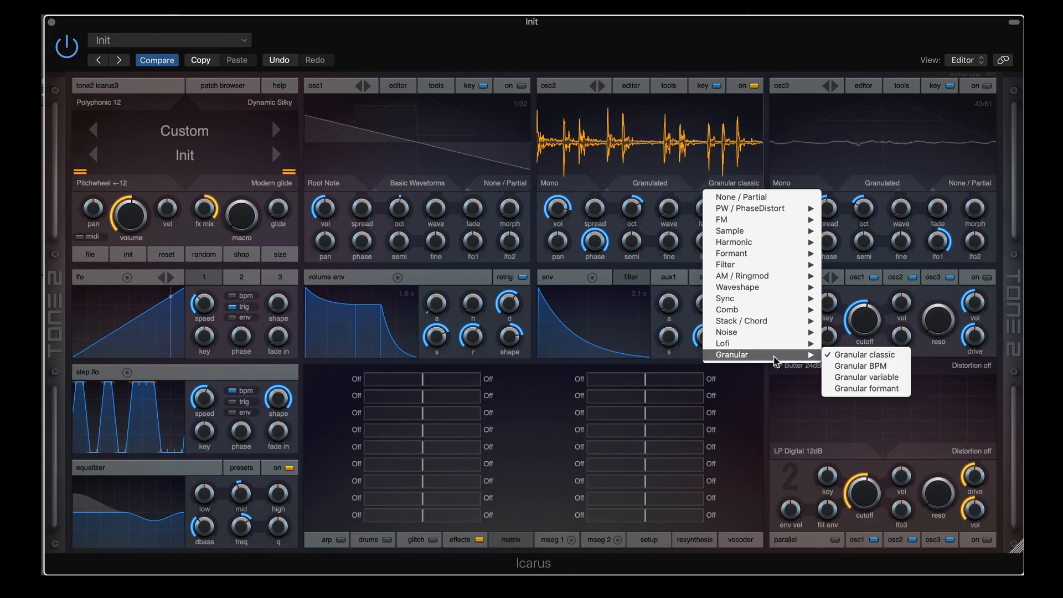
left_click(759, 56)
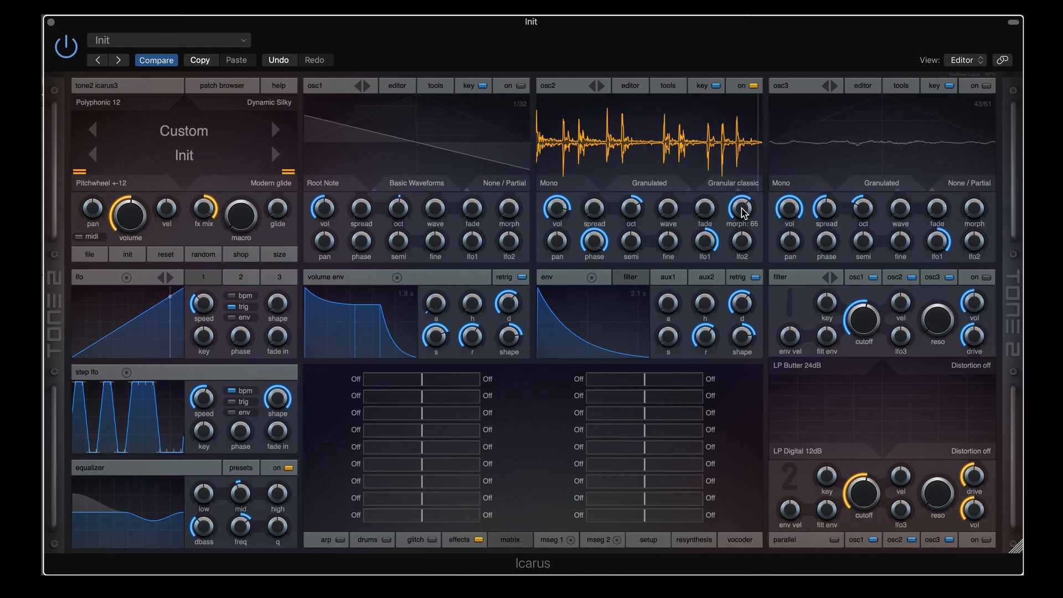
Tune osc2's morph to about 5, setting the grain window length
left_click_drag(744, 213, 744, 190)
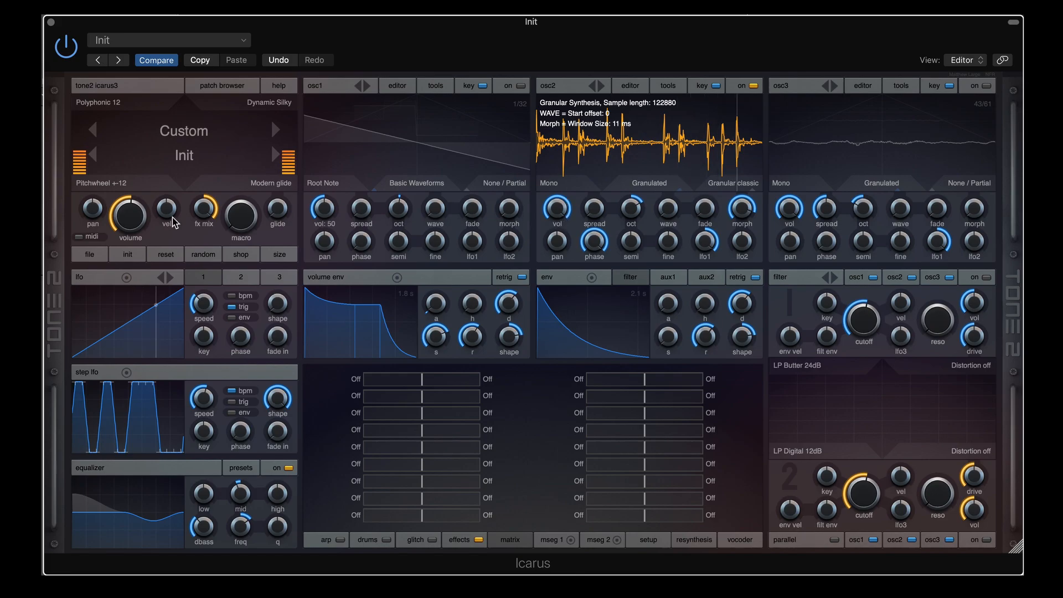
mouse_move(133, 223)
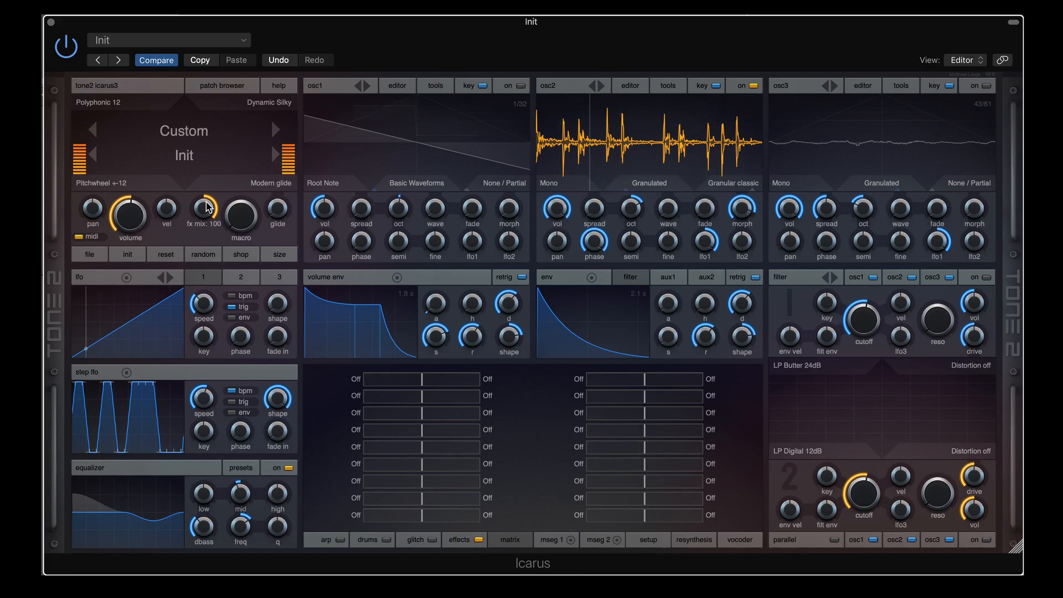
mouse_move(360, 210)
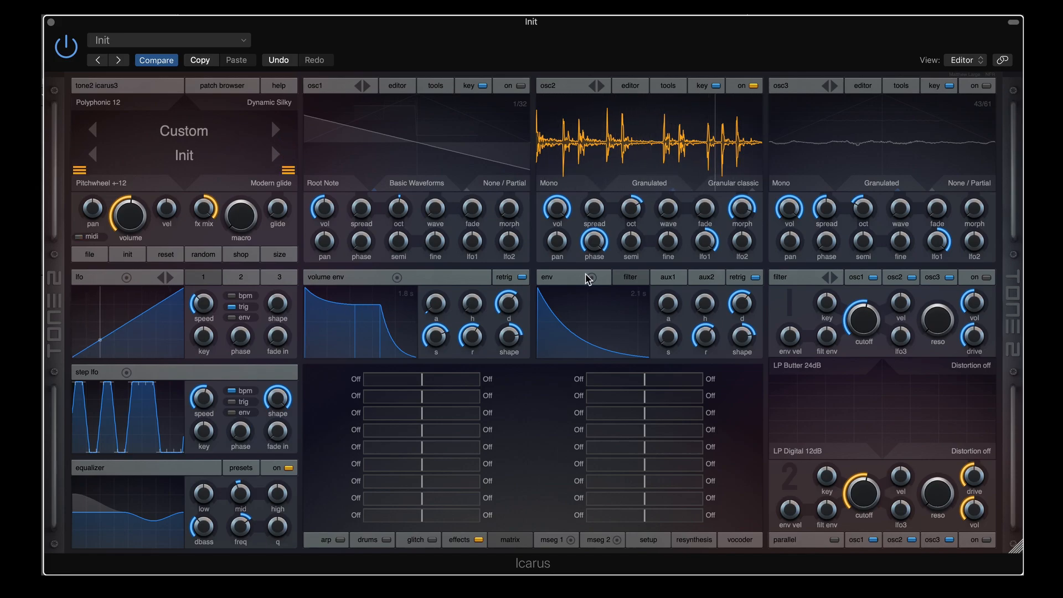
mouse_move(738, 223)
left_click_drag(738, 223, 731, 277)
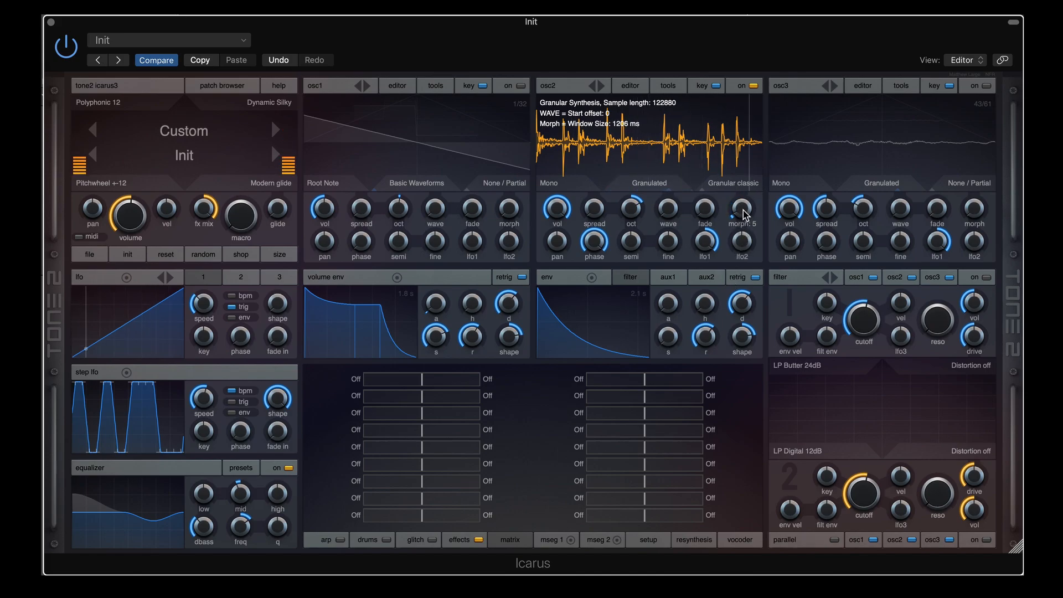
mouse_move(741, 209)
left_mouse_down()
mouse_move(744, 115)
mouse_move(733, 196)
left_mouse_up()
mouse_move(727, 197)
left_mouse_down()
mouse_move(721, 127)
mouse_move(719, 185)
left_mouse_up()
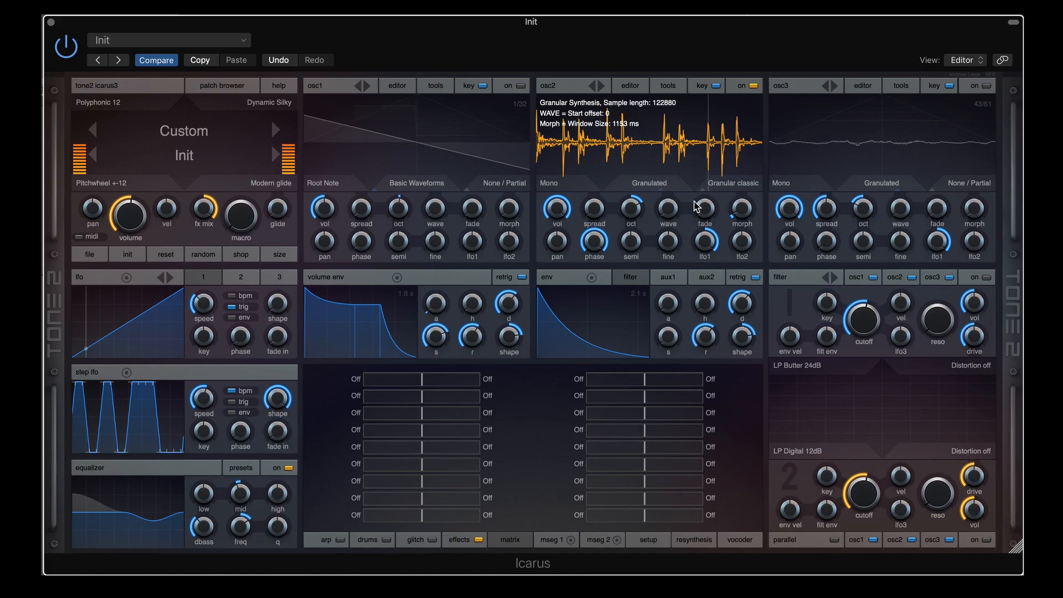
left_click(549, 183)
mouse_move(637, 252)
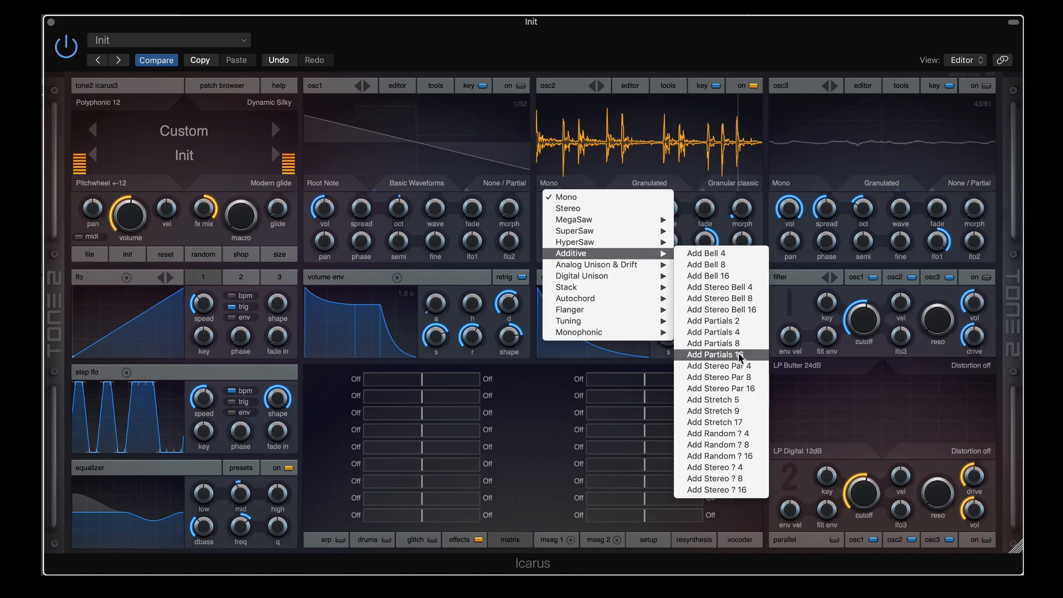
Set oscillator 2 to Add Stereo Par 16 and shorten its grain window to about 52 ms
left_click(725, 388)
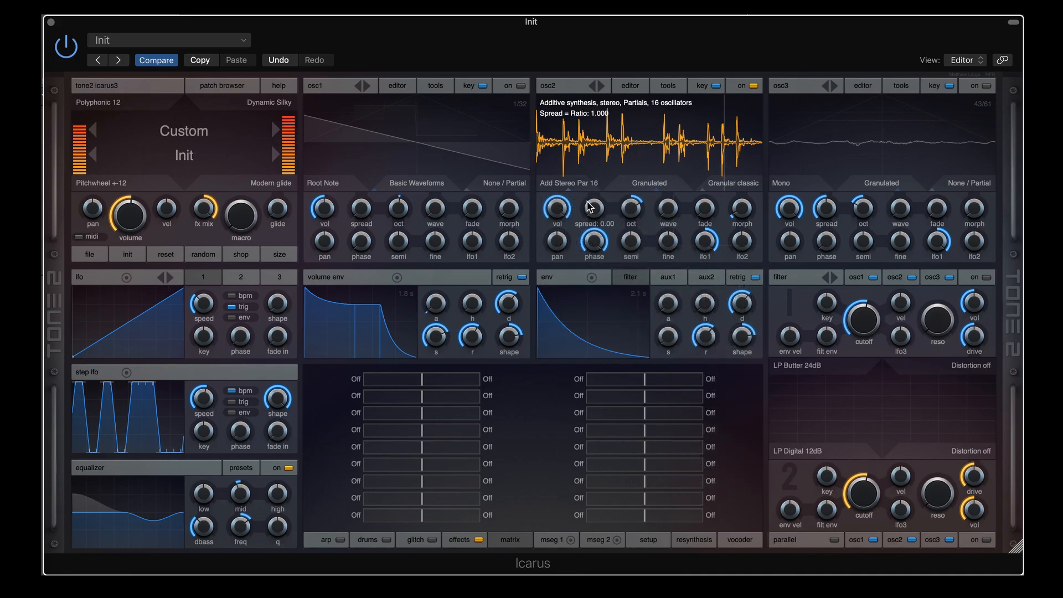
left_click_drag(596, 203, 594, 149)
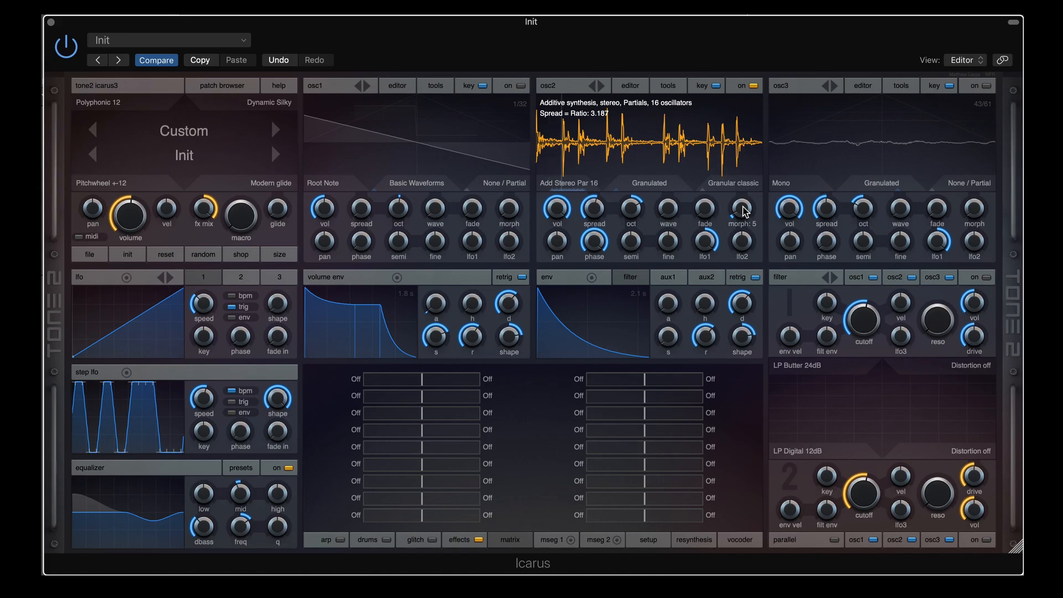
left_click_drag(741, 208, 744, 150)
left_click_drag(599, 220, 594, 184)
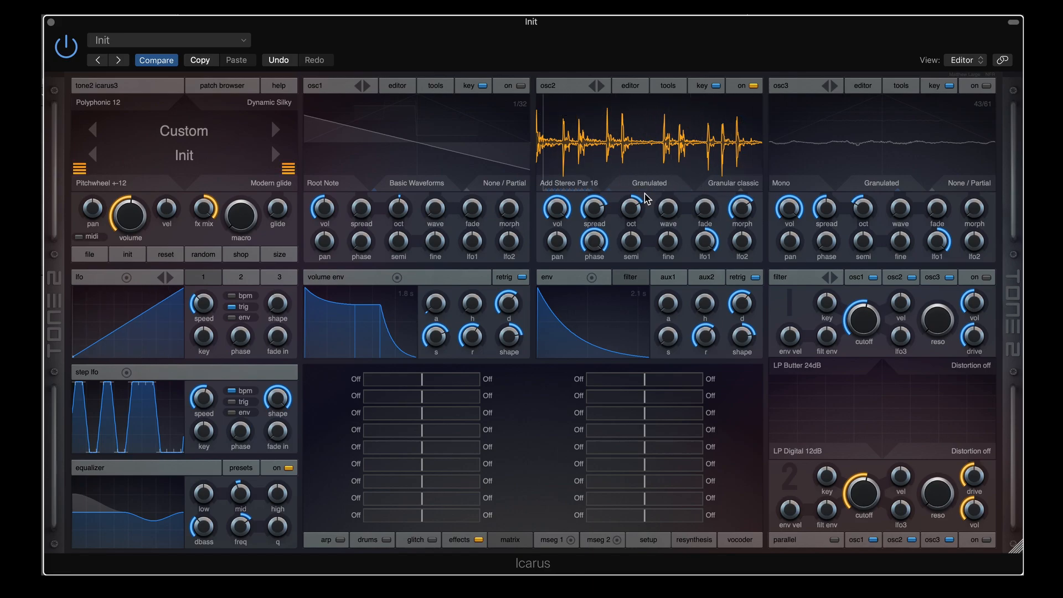
Settle osc2's additive spread at about 39 and push morph up for a very short grain window
mouse_move(594, 212)
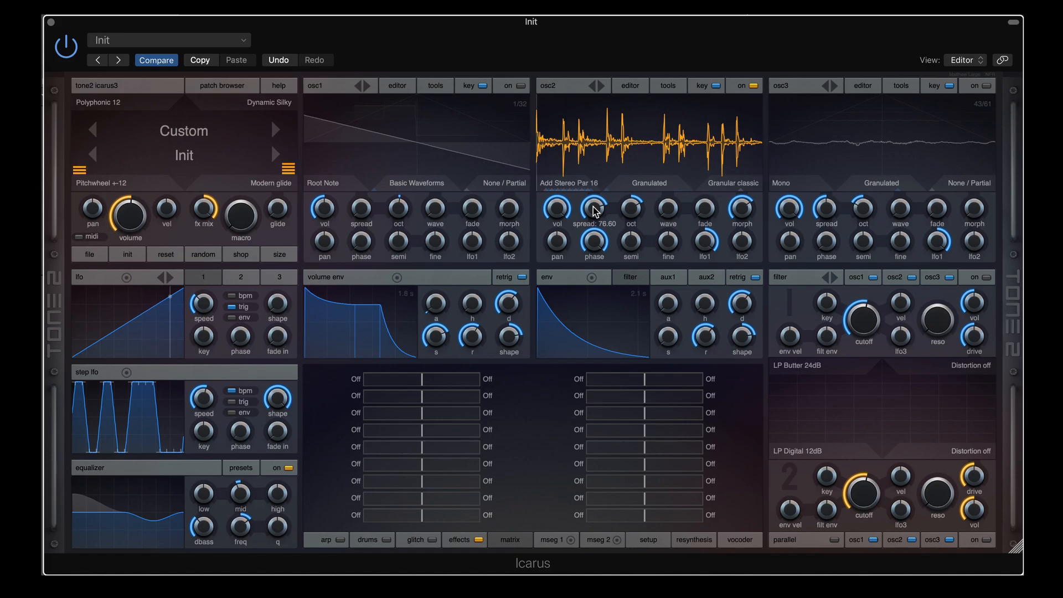
left_click_drag(594, 211, 595, 203)
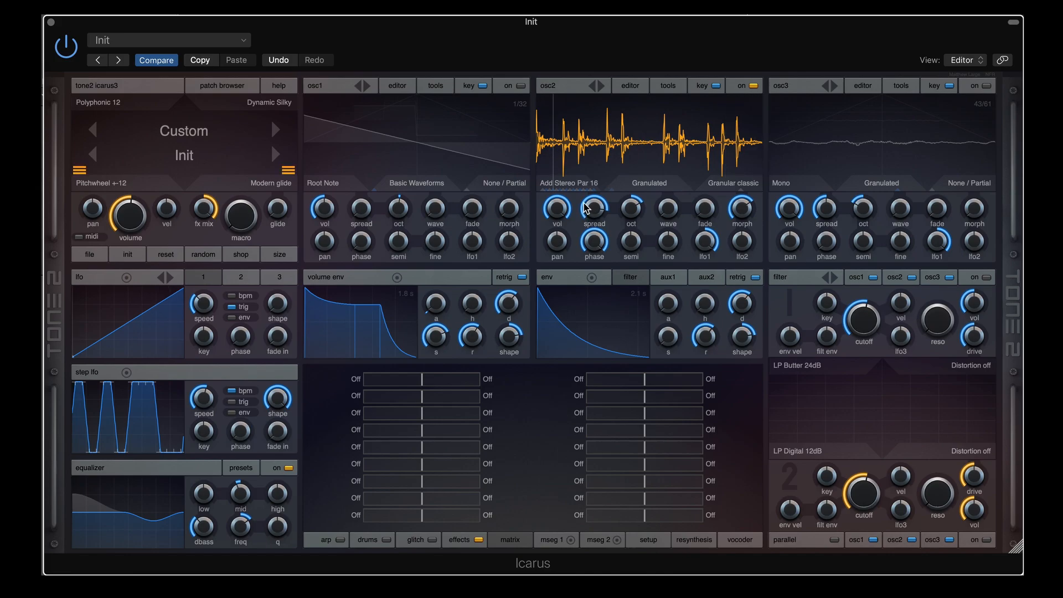
left_click_drag(592, 212, 594, 155)
left_click_drag(604, 210, 599, 209)
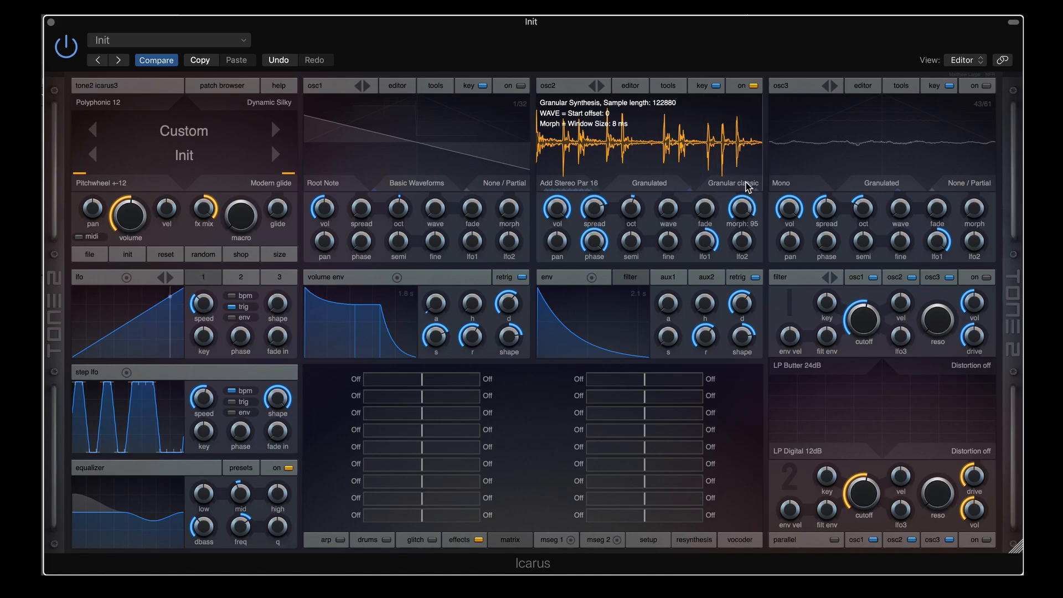
left_click_drag(748, 186, 738, 260)
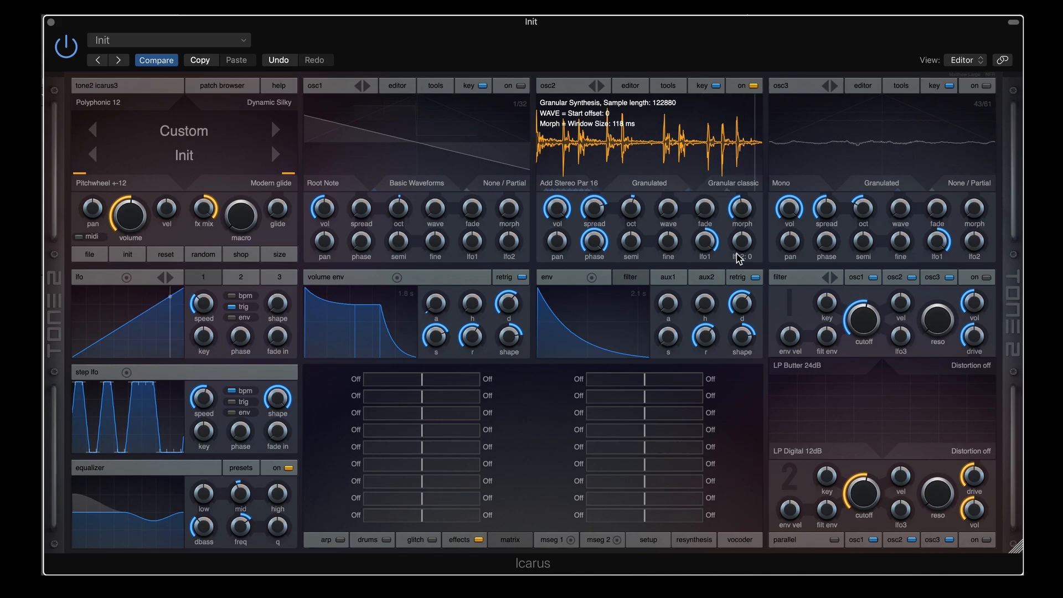
left_click_drag(593, 210, 578, 194)
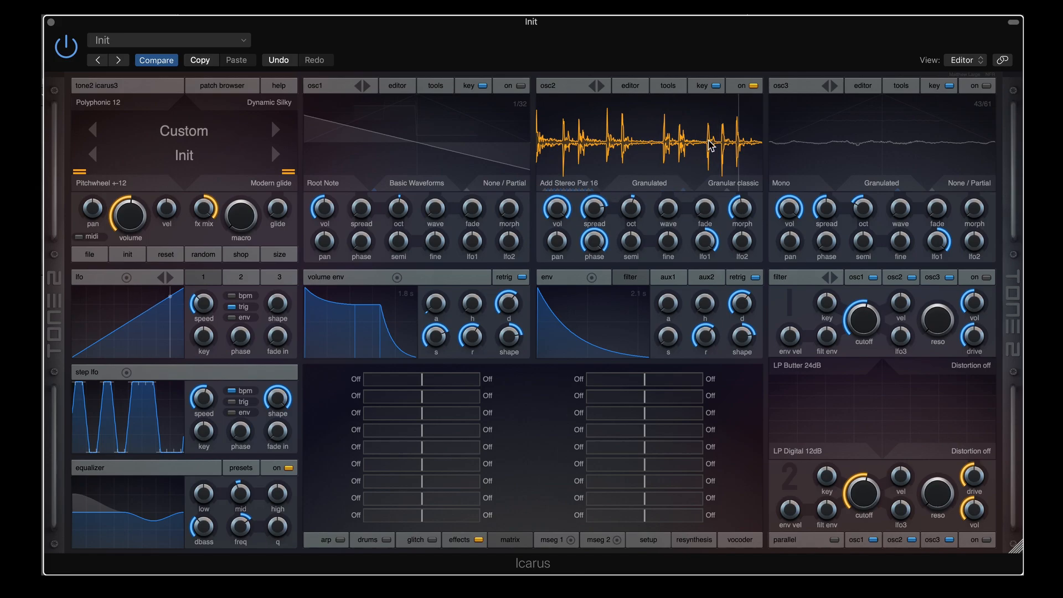
left_click(737, 185)
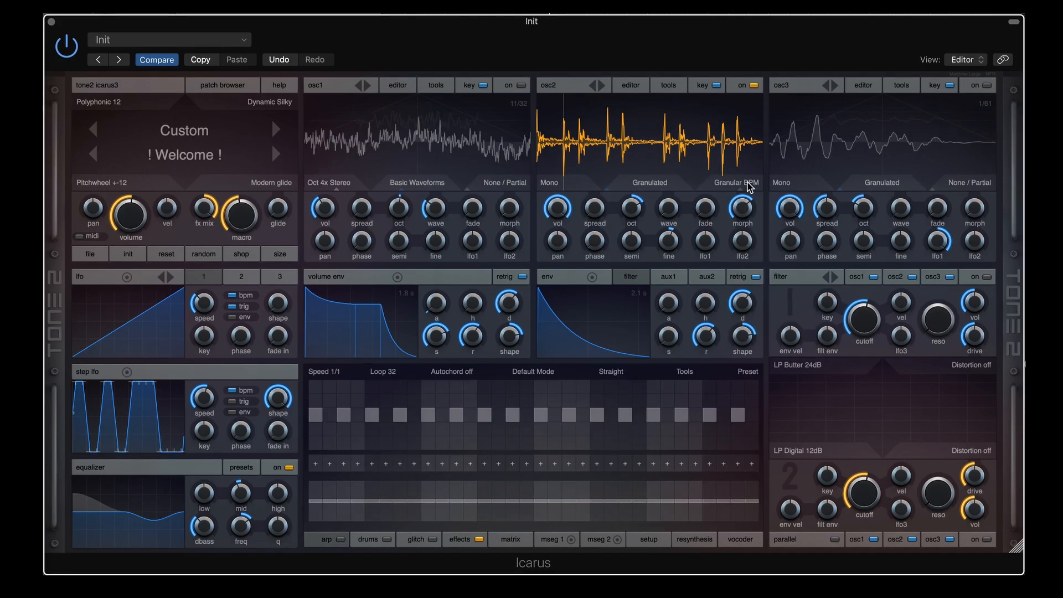
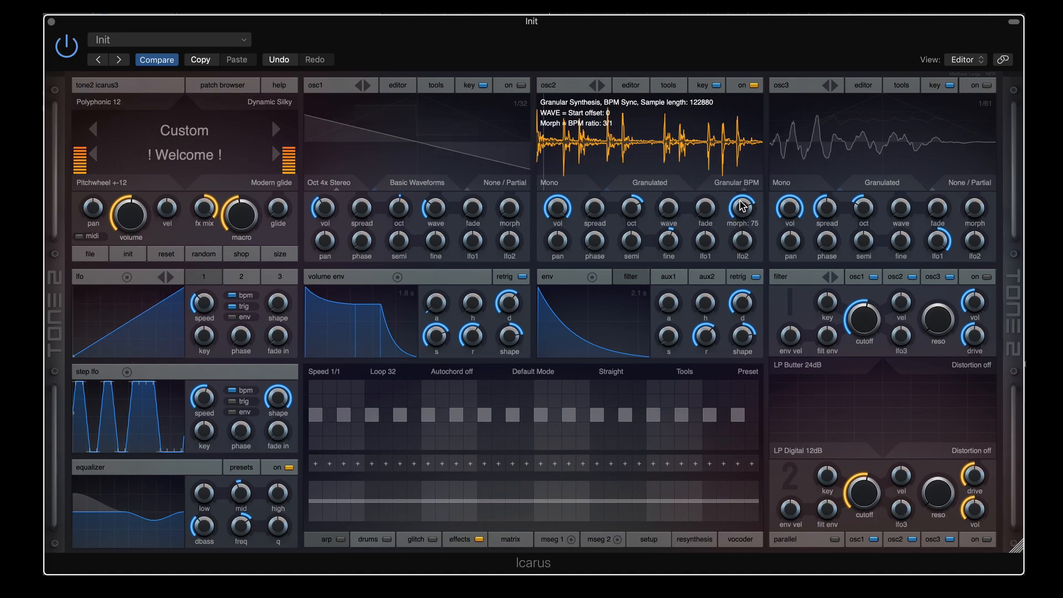
Sweep osc2's morph through the 3/1 and 4/1 ratios, then settle the Granular BPM ratio at 3/4
left_click_drag(742, 213, 742, 205)
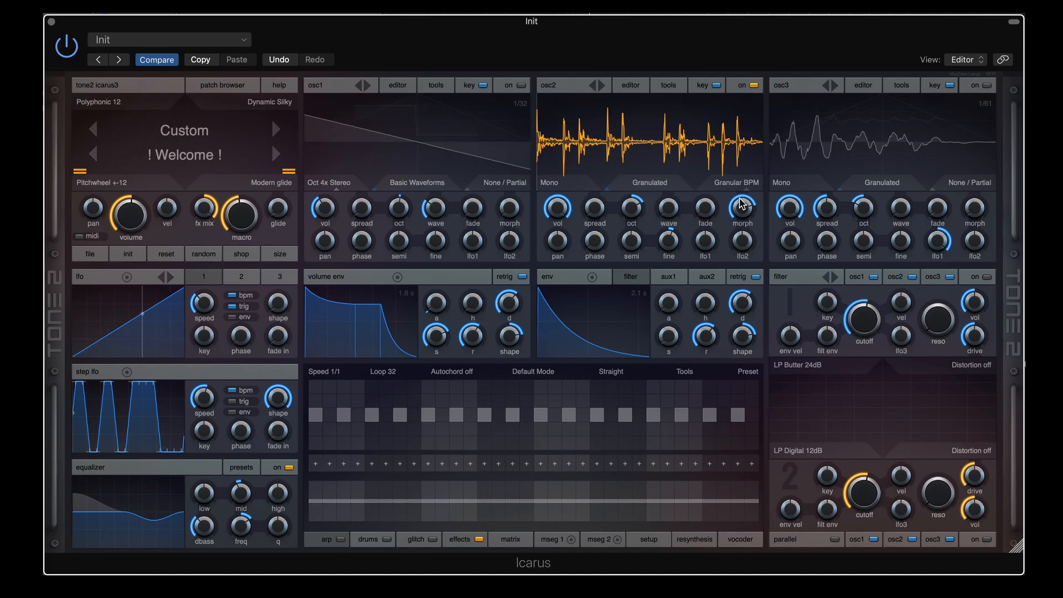
mouse_move(739, 214)
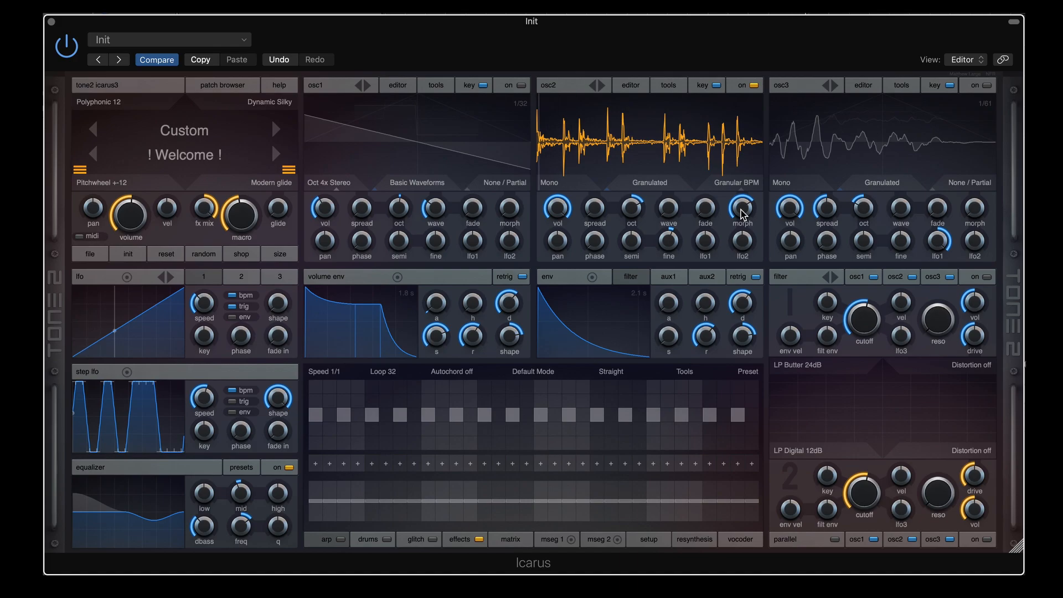
left_click_drag(744, 214, 742, 212)
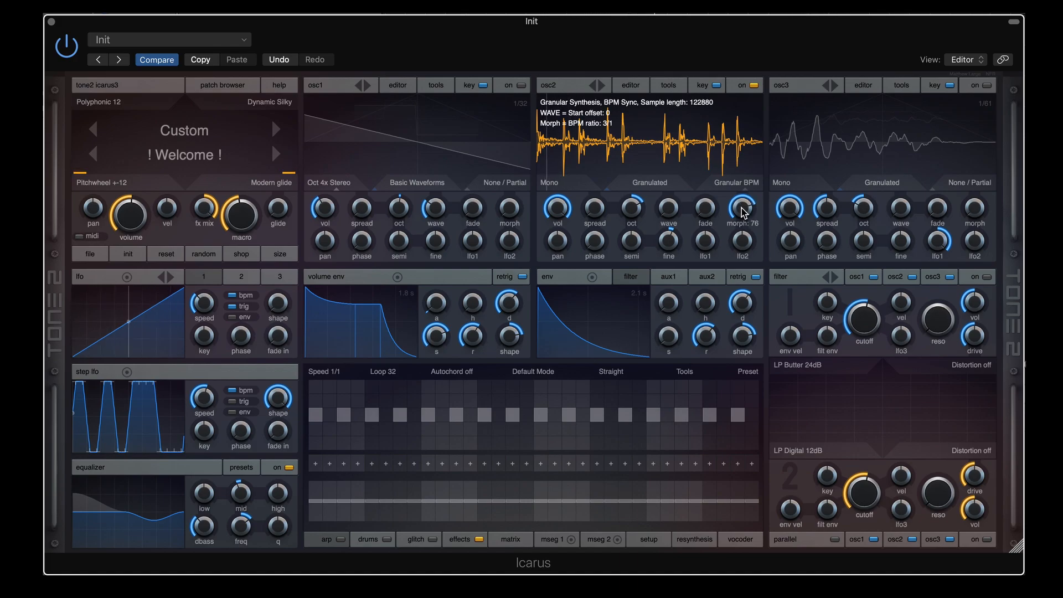
left_click_drag(743, 211, 743, 210)
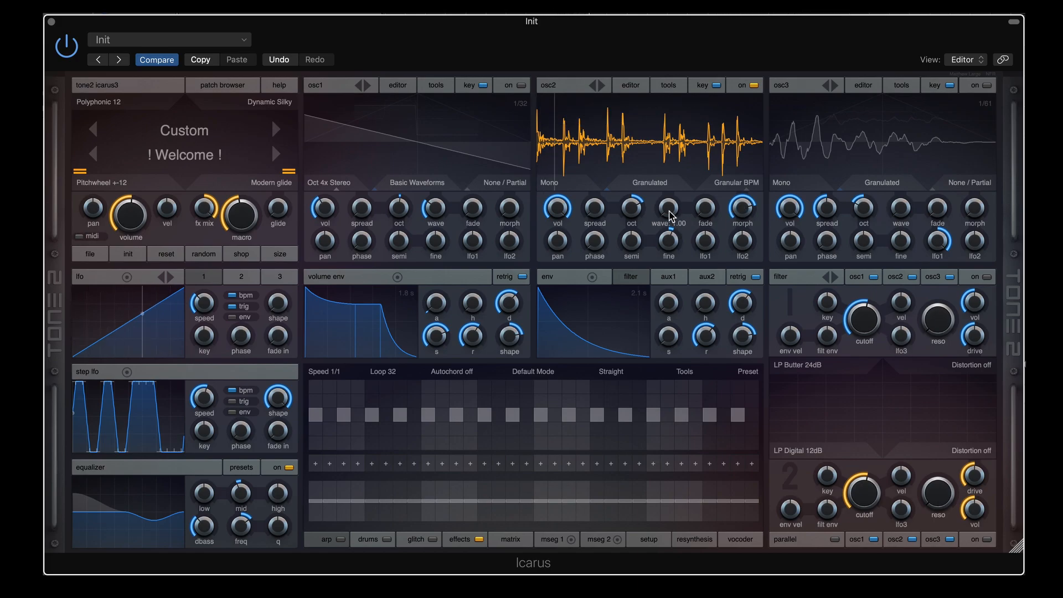
left_click_drag(669, 214, 671, 185)
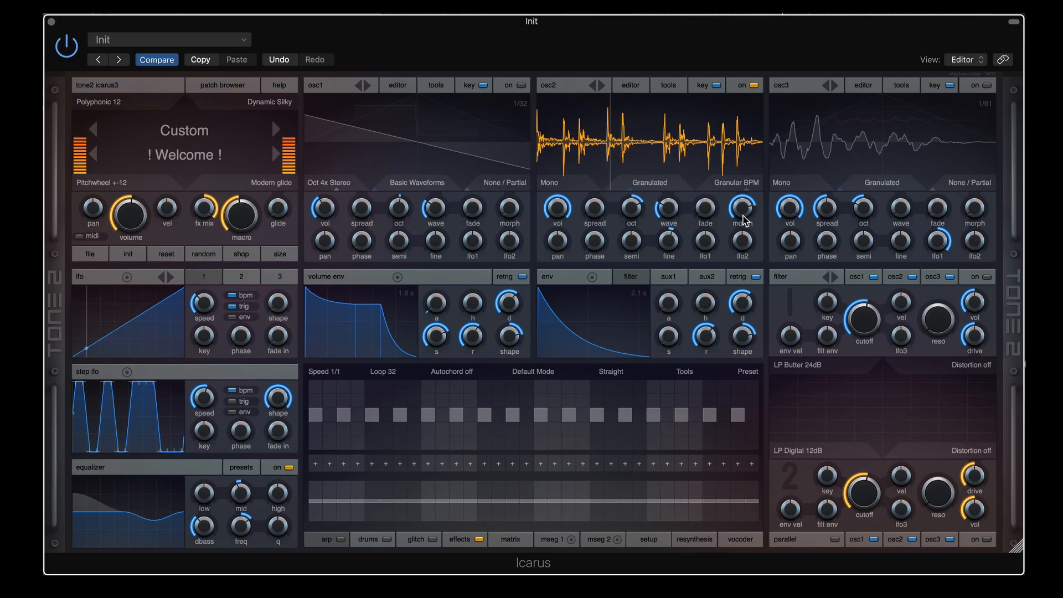
left_click_drag(740, 210, 740, 235)
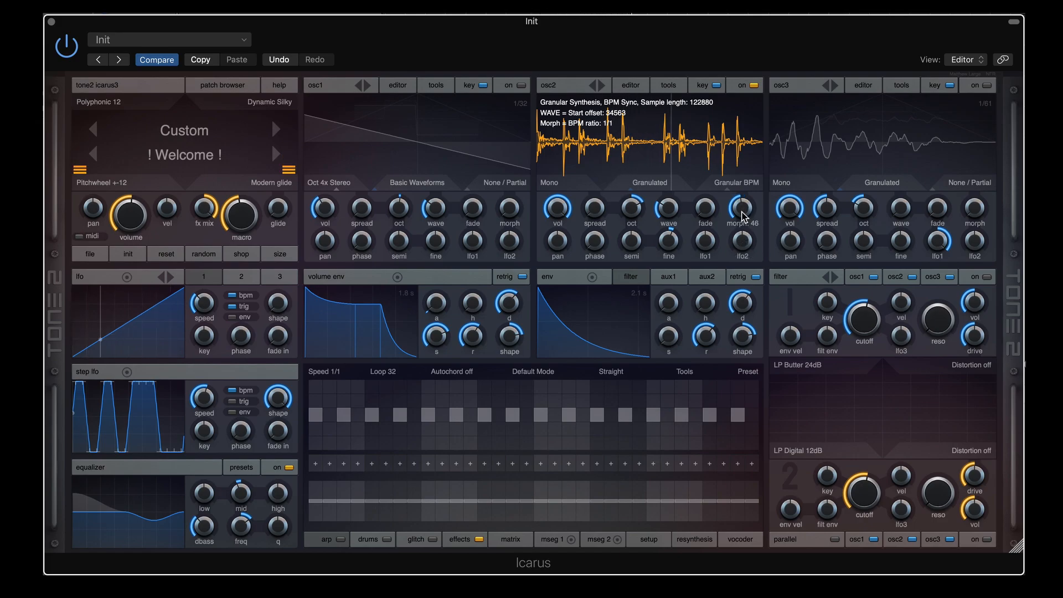
left_click_drag(743, 211, 742, 219)
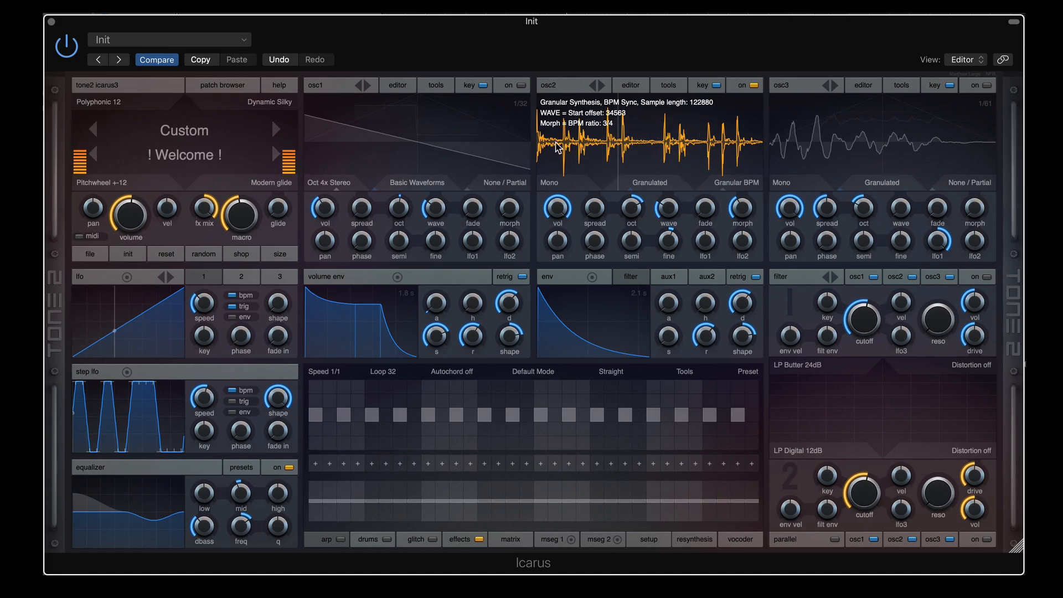
Leave osc2's mode unchanged and drop osc2 two octaves to -2
left_click(743, 188)
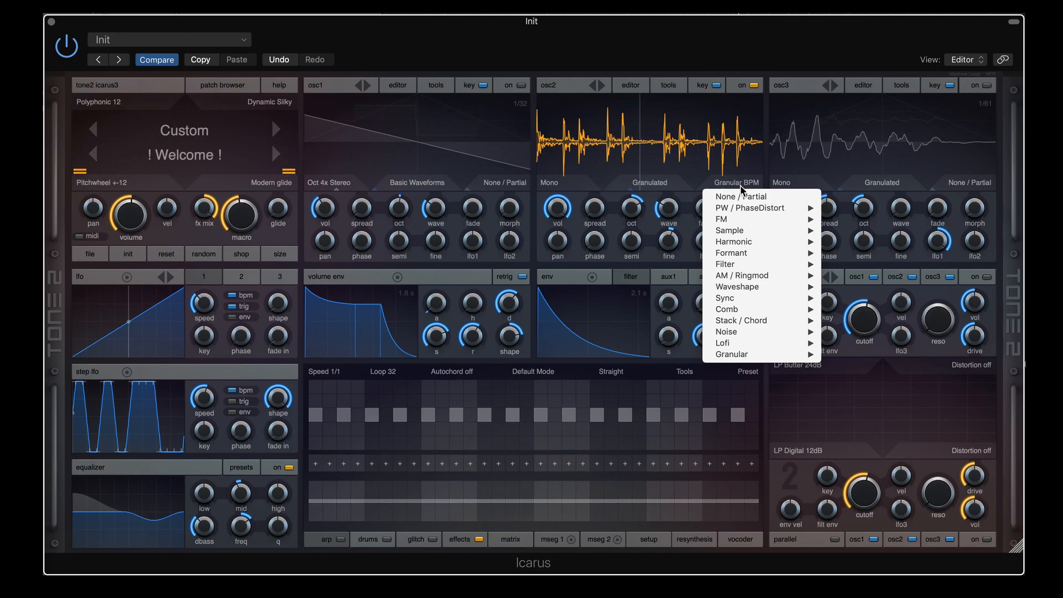
left_click(744, 172)
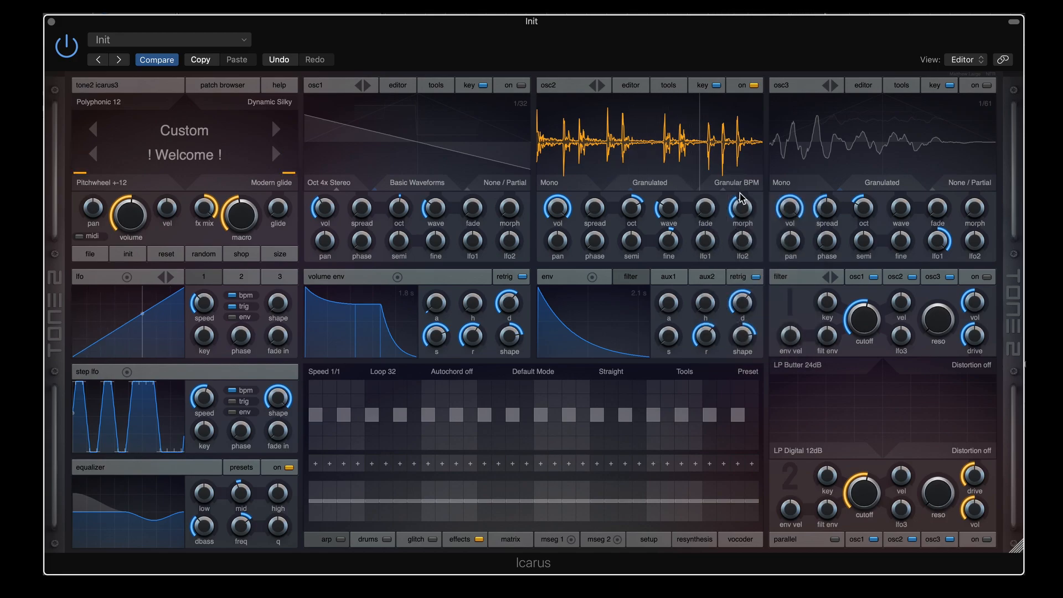
mouse_move(741, 208)
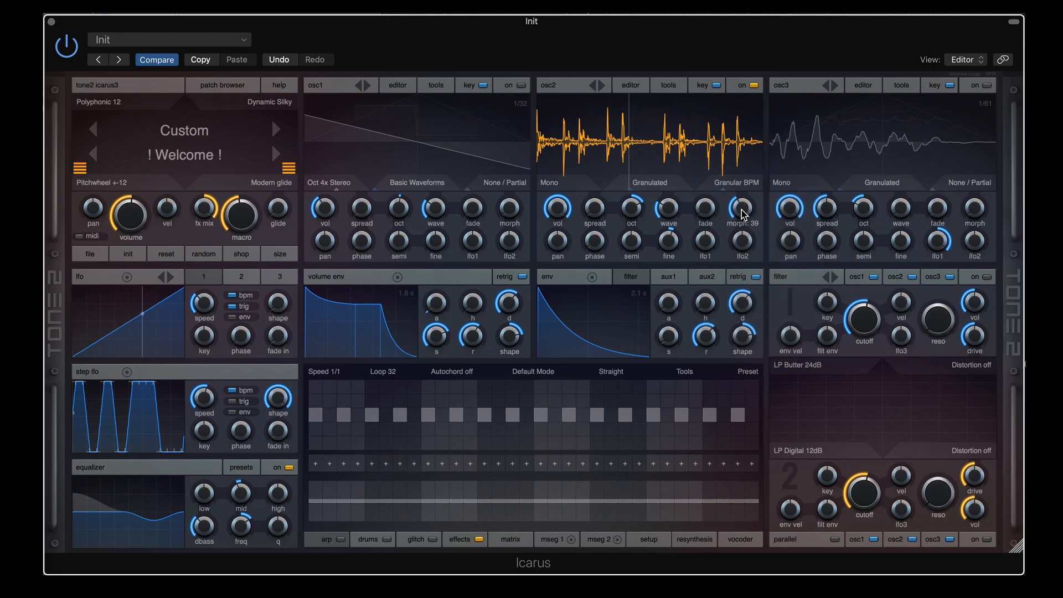
mouse_move(742, 212)
left_mouse_down()
mouse_move(740, 232)
mouse_move(742, 211)
left_mouse_up()
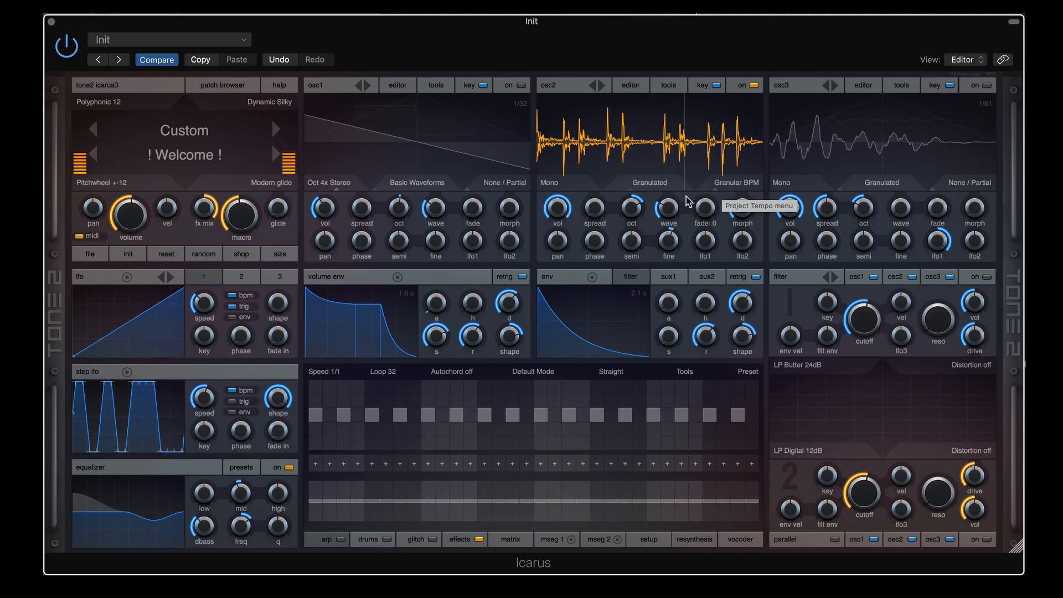
left_click_drag(631, 208, 639, 180)
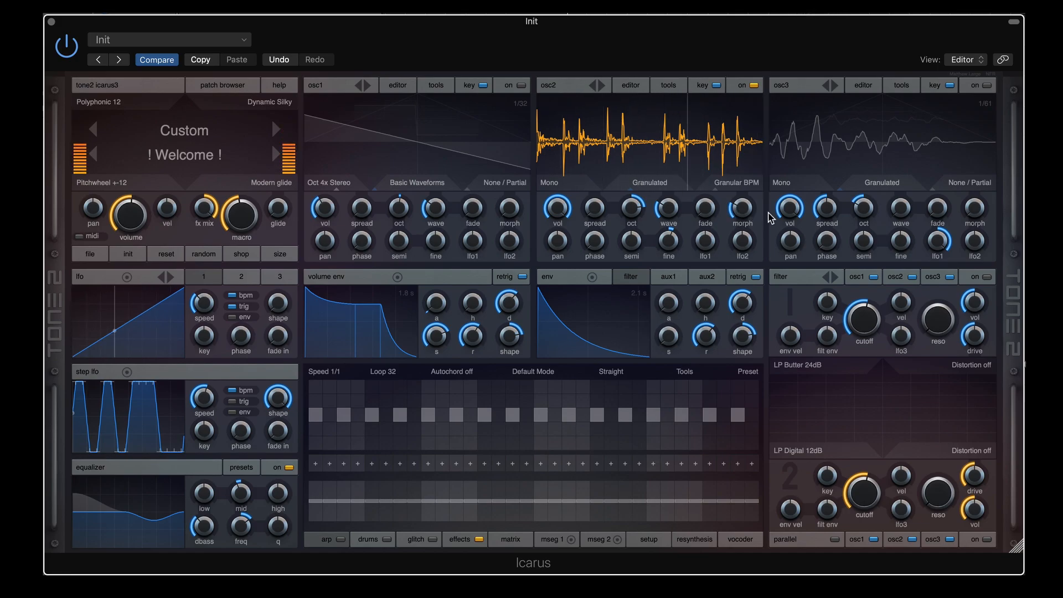
Set osc2's morph to about 48 so the granular BPM ratio reads 1/1
left_click_drag(726, 208, 740, 216)
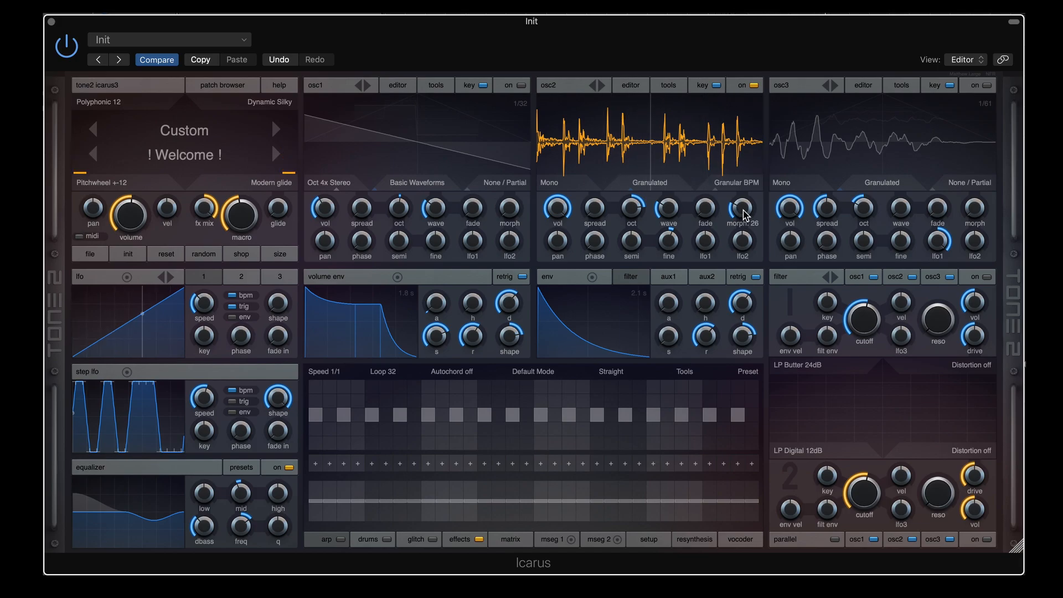
left_click_drag(742, 209, 745, 173)
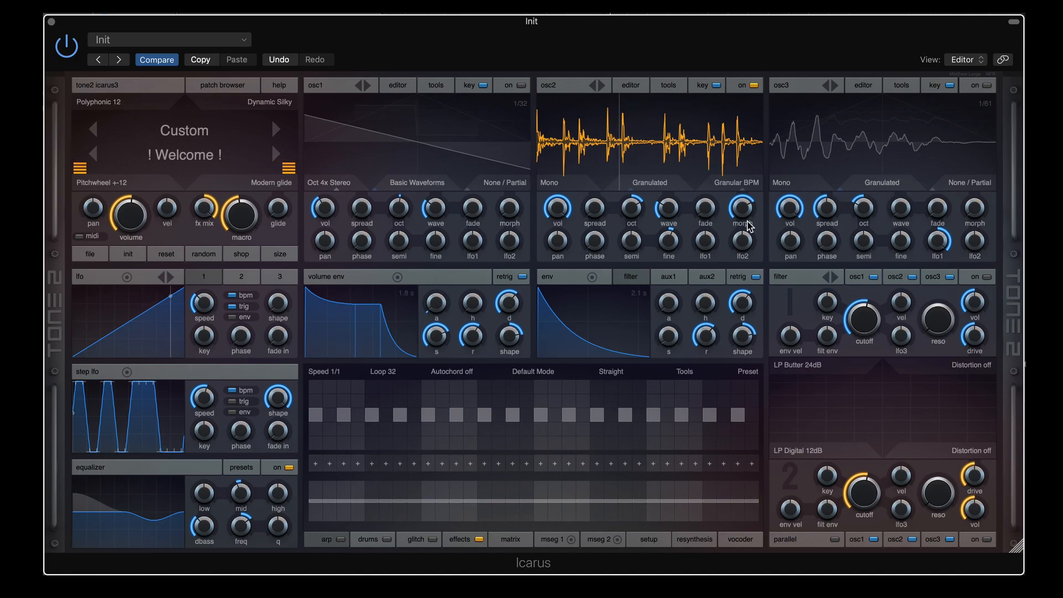
mouse_move(742, 224)
left_click_drag(741, 224, 742, 238)
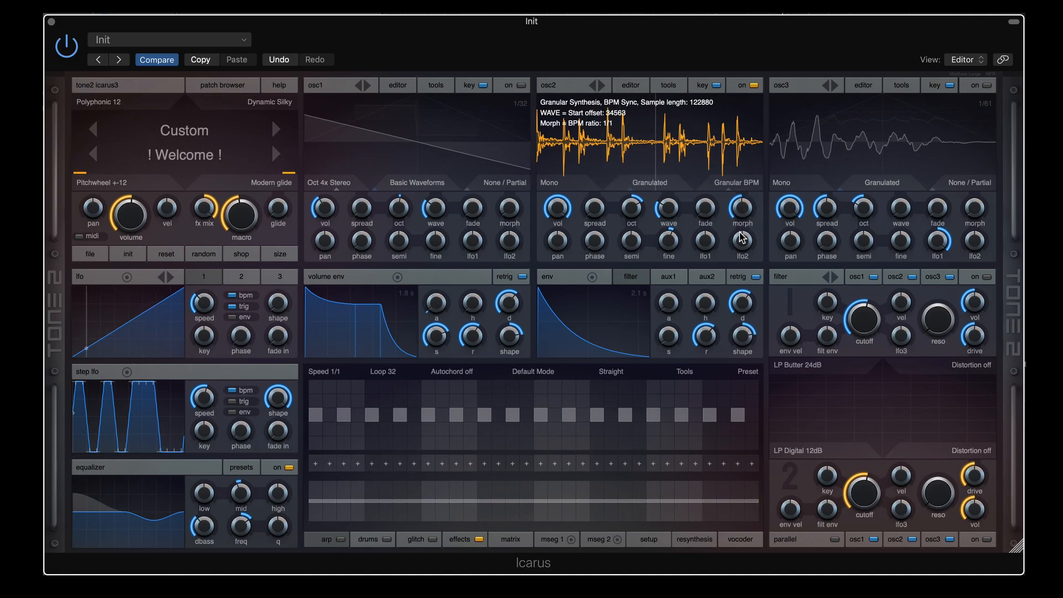
mouse_move(669, 210)
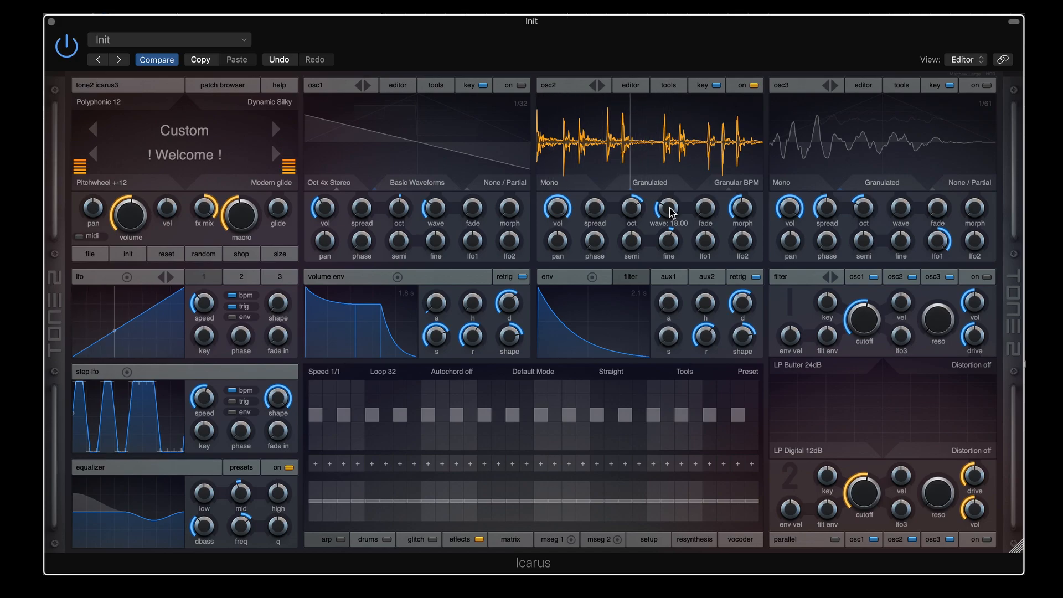
Raise osc2's morph to about 81, reset its wave to 0, and set lfo1 to 100
mouse_move(739, 203)
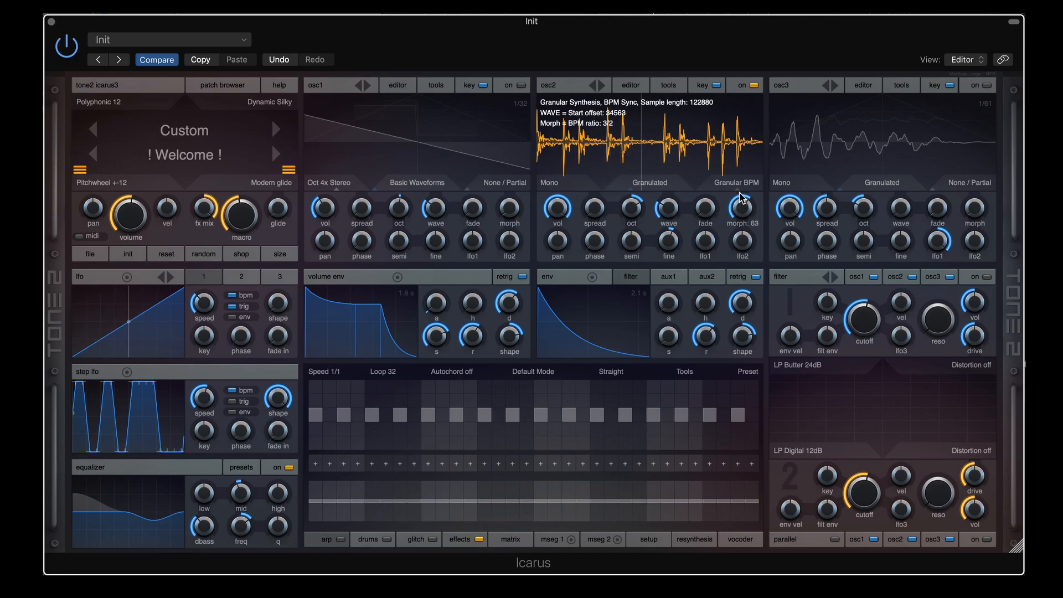
left_click_drag(740, 208, 741, 182)
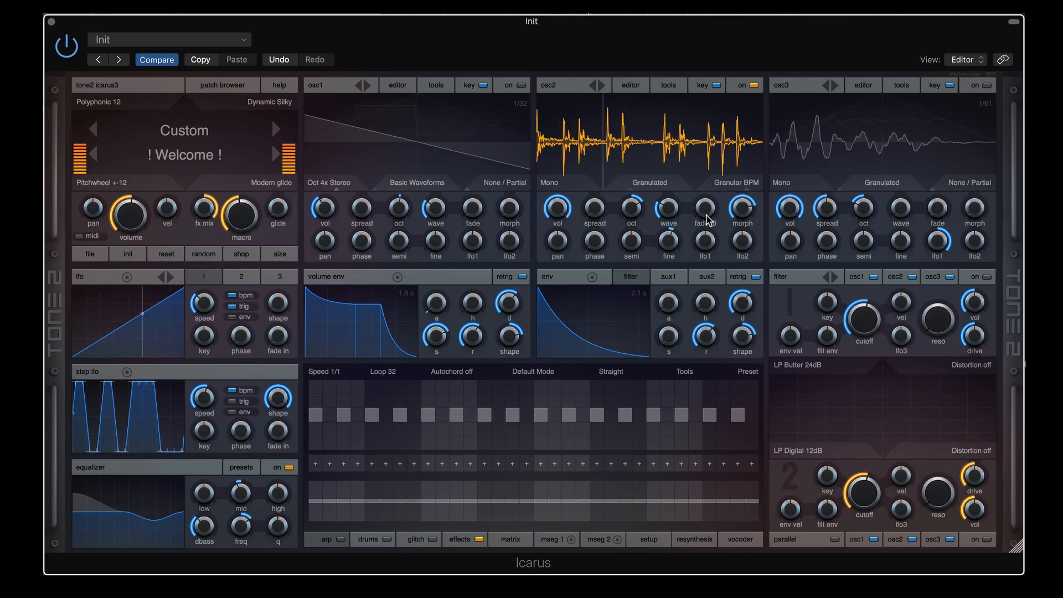
left_click_drag(669, 208, 671, 165)
double_click(669, 207)
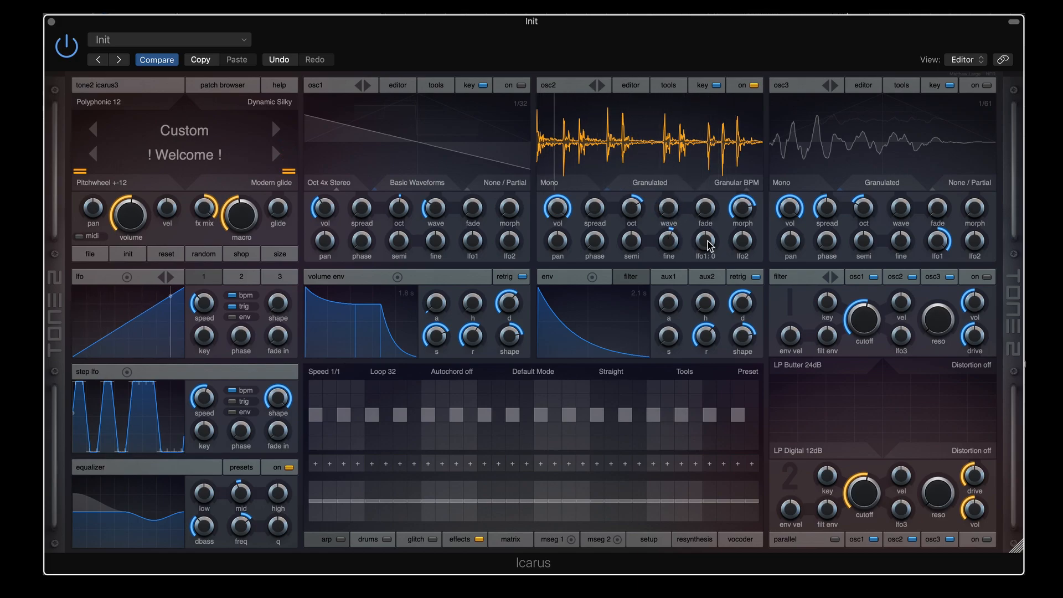
left_click_drag(713, 238, 714, 200)
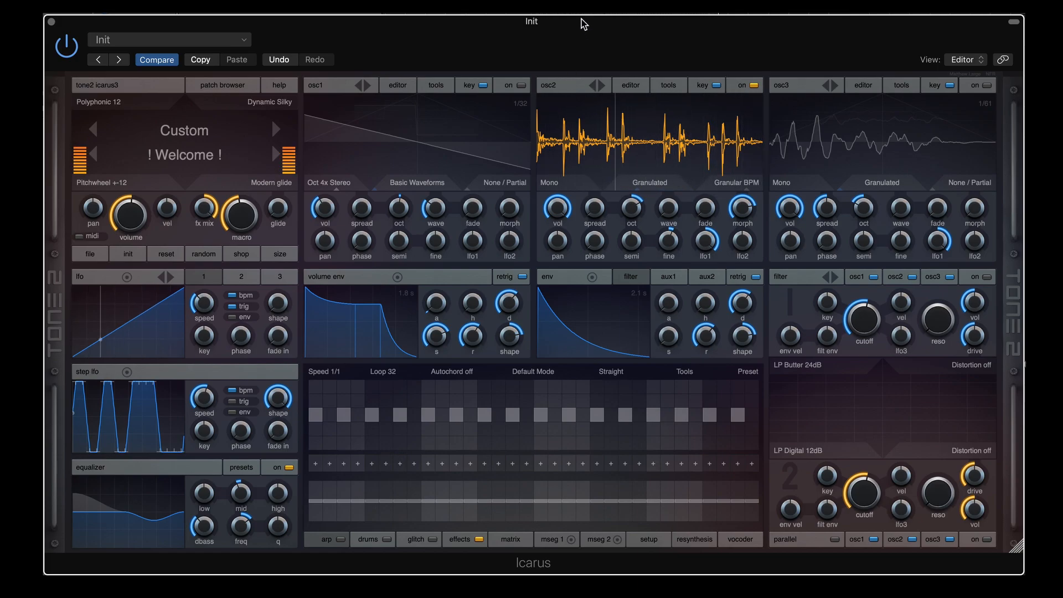
mouse_move(744, 214)
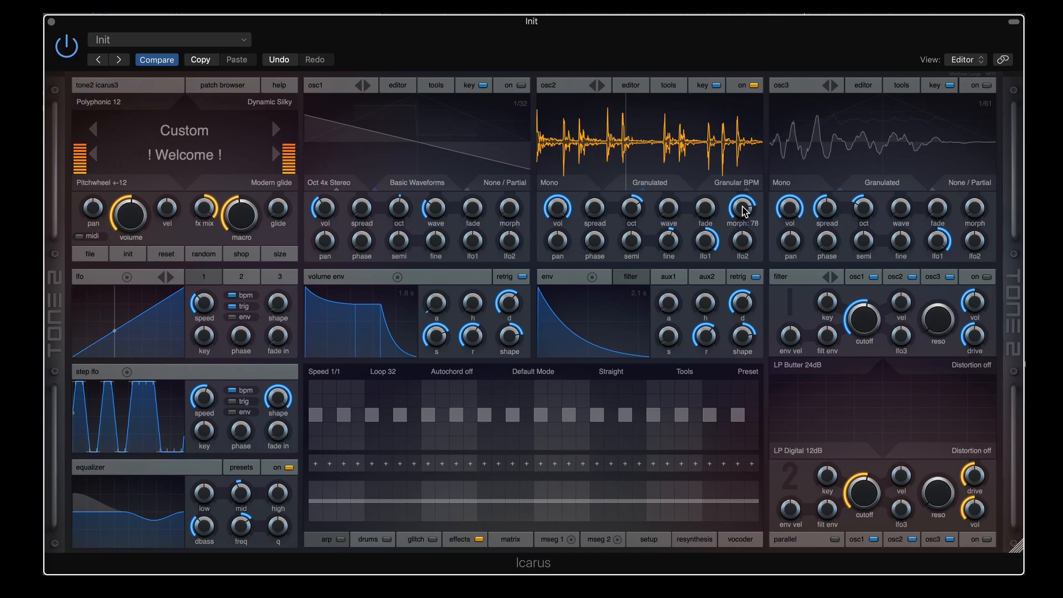
left_click_drag(742, 209, 744, 200)
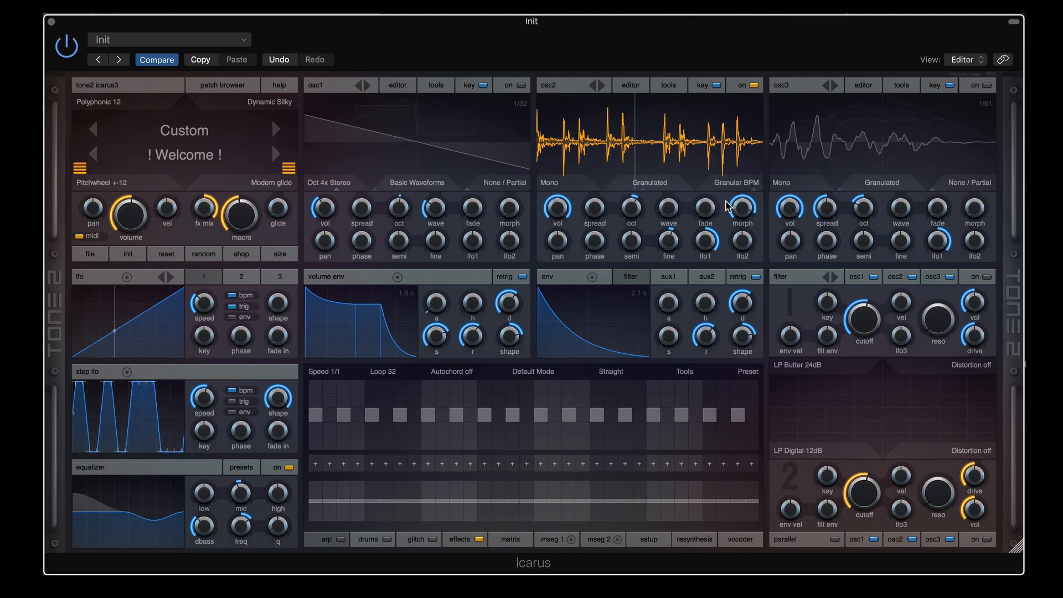
Try osc2 in Granular variable mode, then settle on Granular classic
left_click(735, 181)
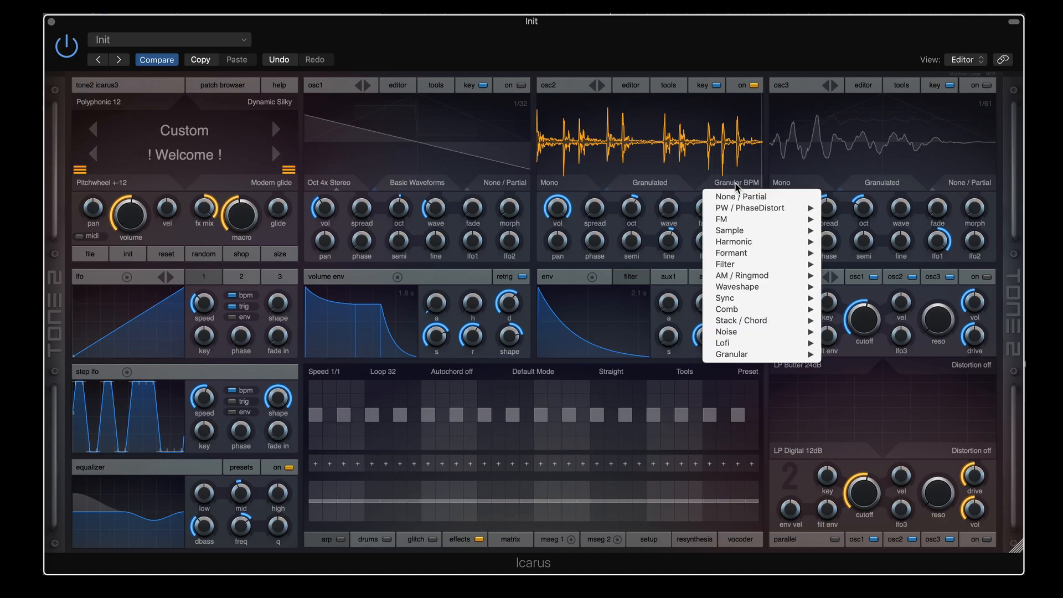
mouse_move(775, 354)
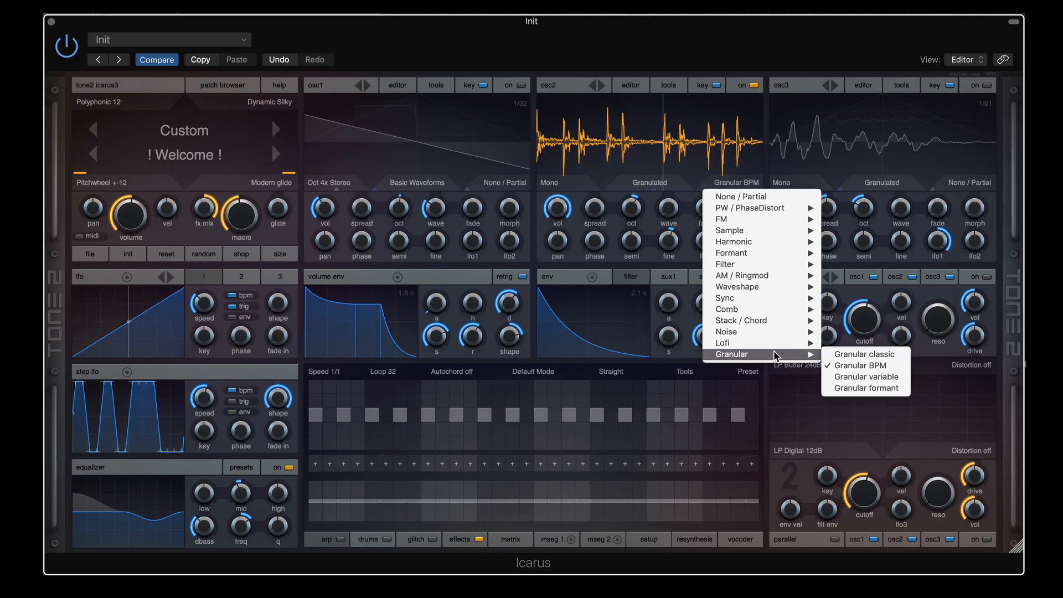
left_click(839, 375)
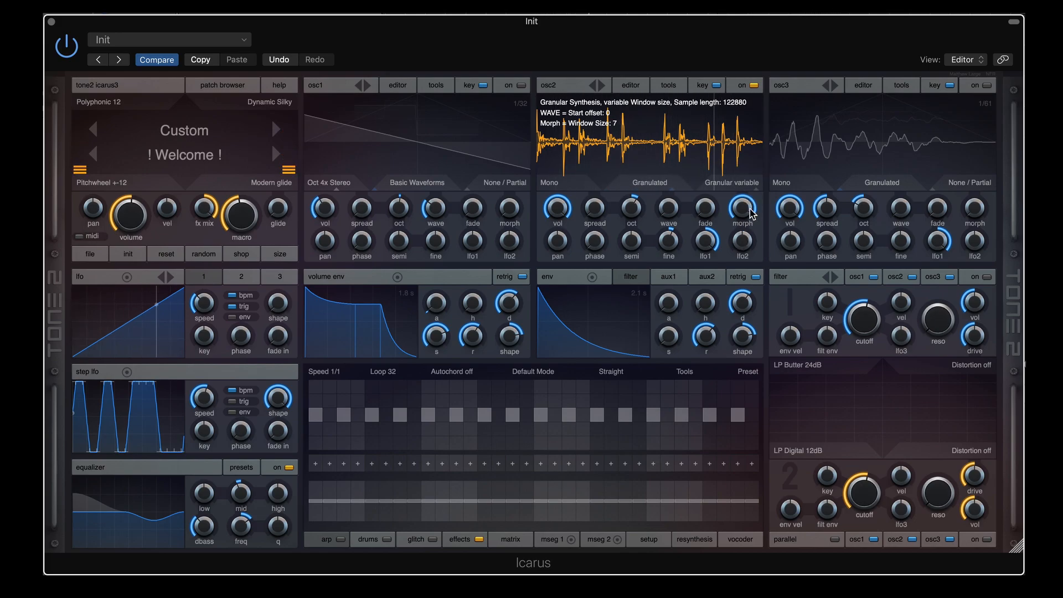
left_click(743, 182)
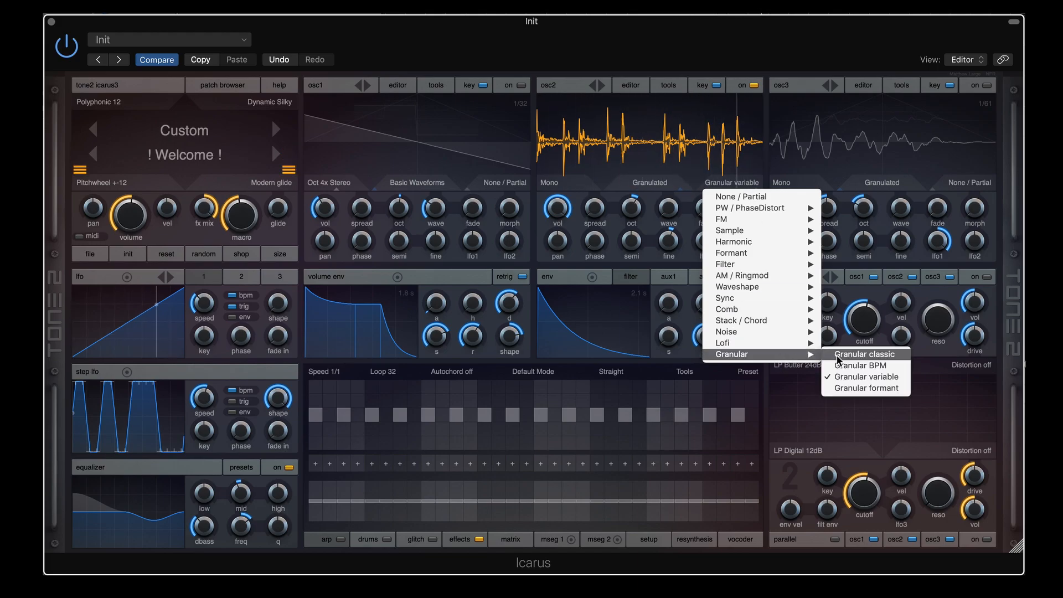
left_click(835, 354)
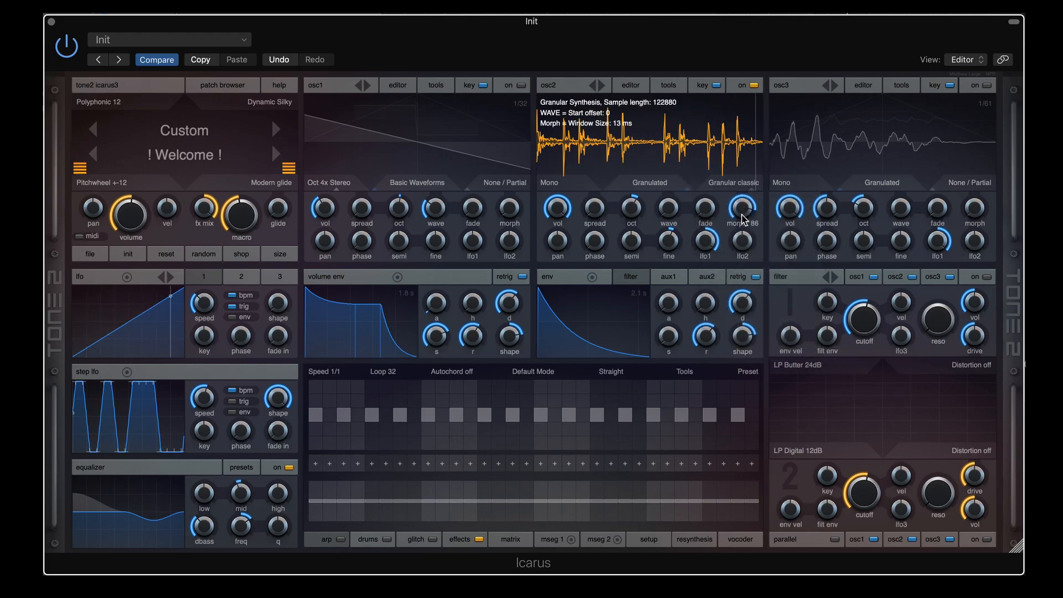
Compare osc2's Granular classic and variable modes at longer windows, ending in Granular variable
left_click_drag(744, 220, 744, 261)
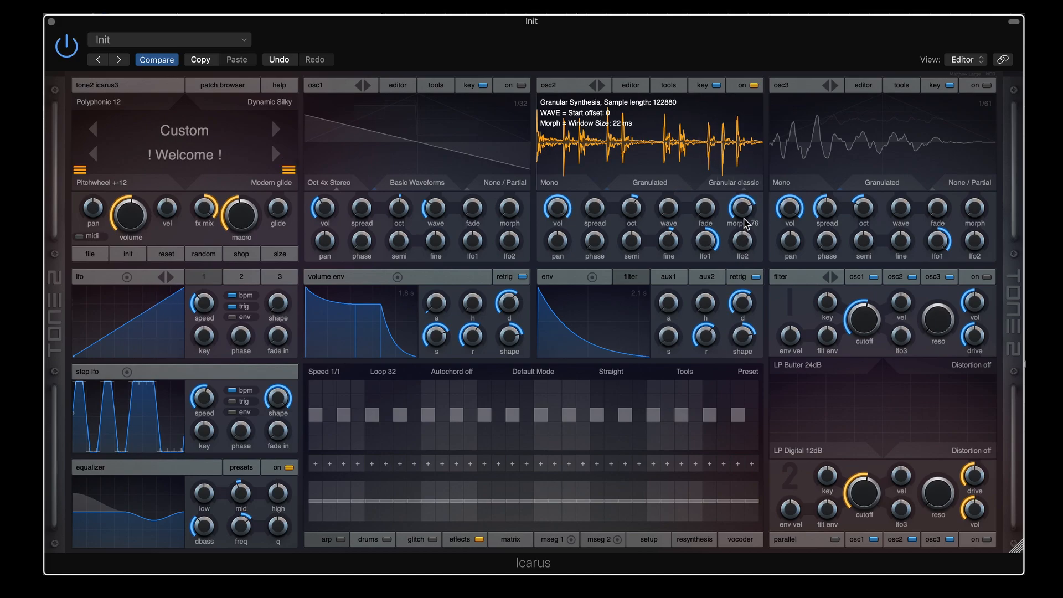
left_click(744, 183)
mouse_move(795, 354)
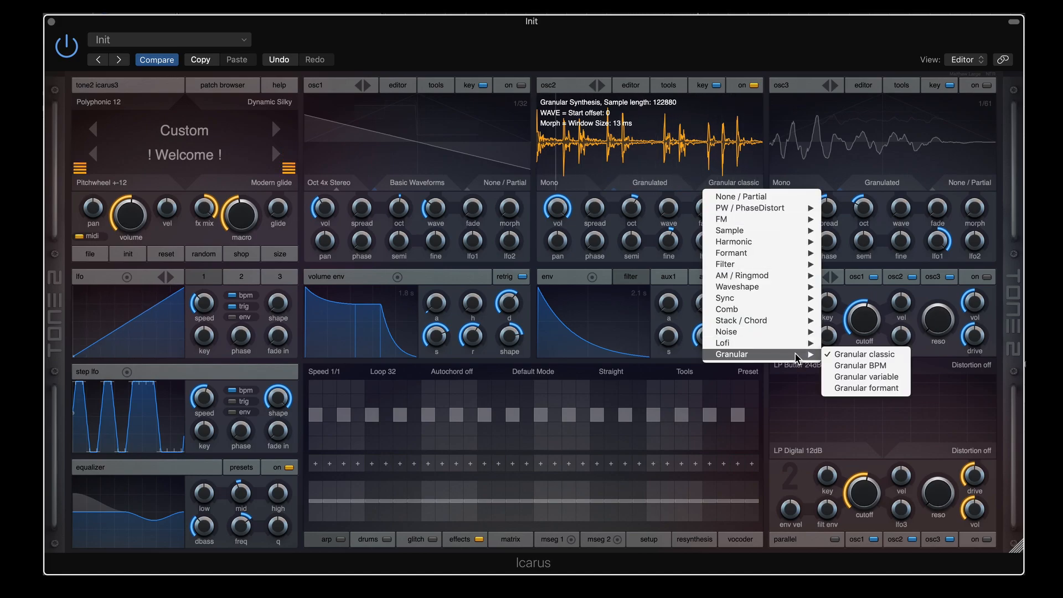
left_click(871, 377)
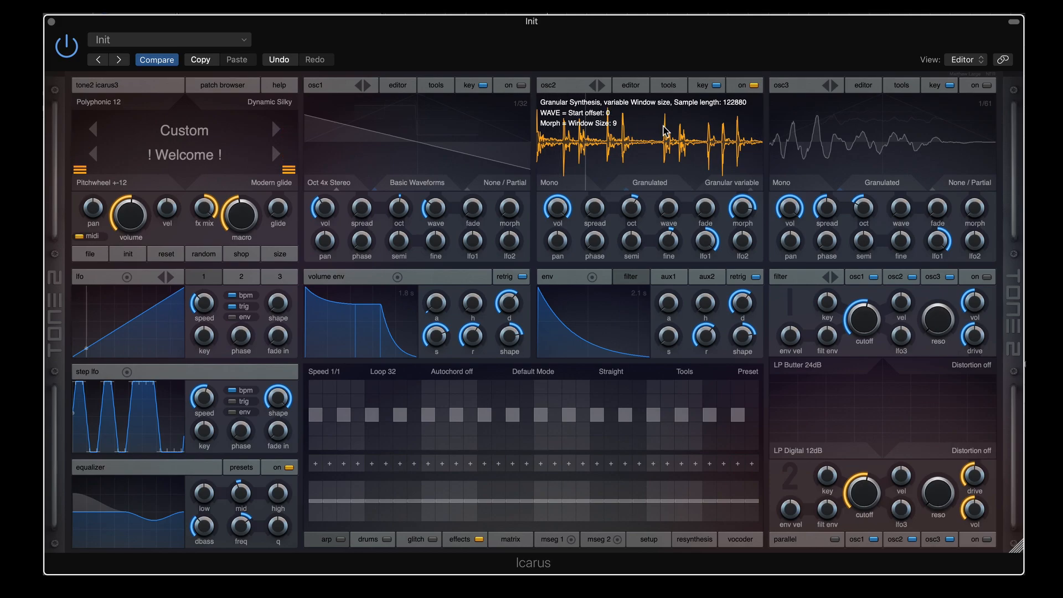
left_click(739, 183)
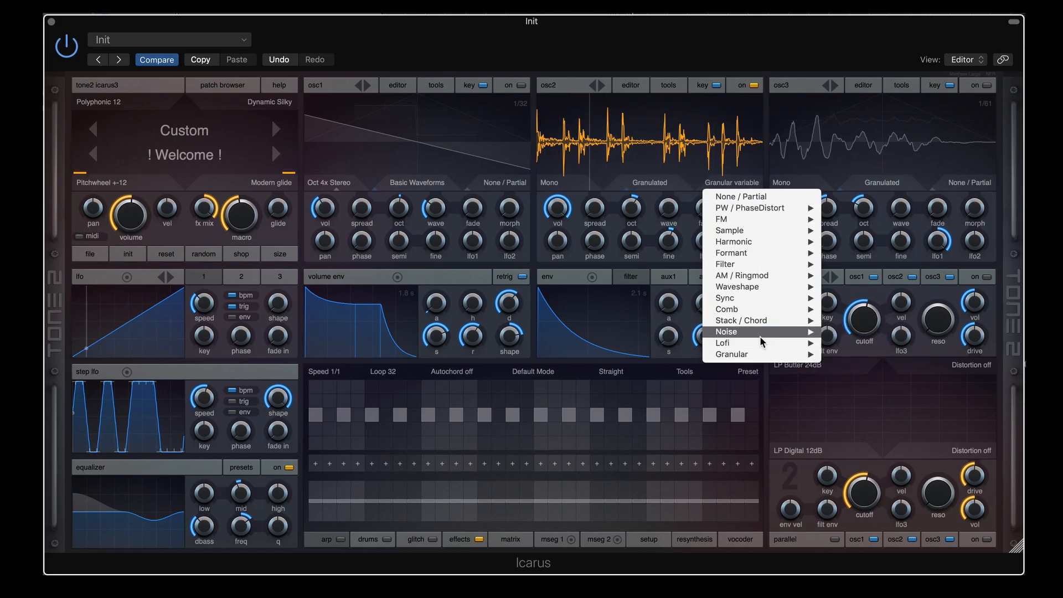
mouse_move(774, 354)
left_click(847, 355)
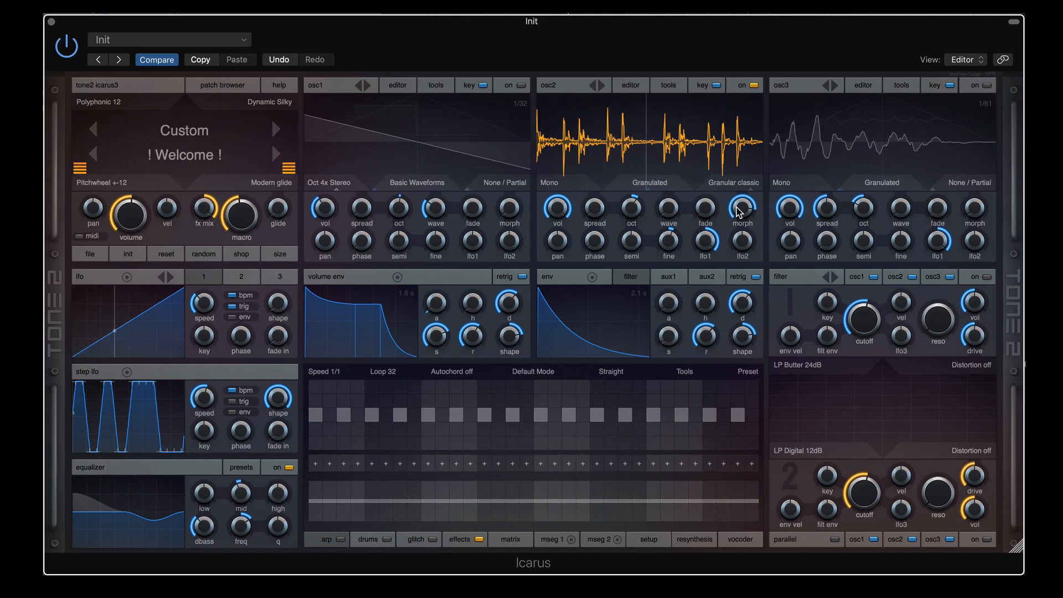
left_click_drag(738, 209, 748, 231)
left_click(733, 182)
mouse_move(797, 354)
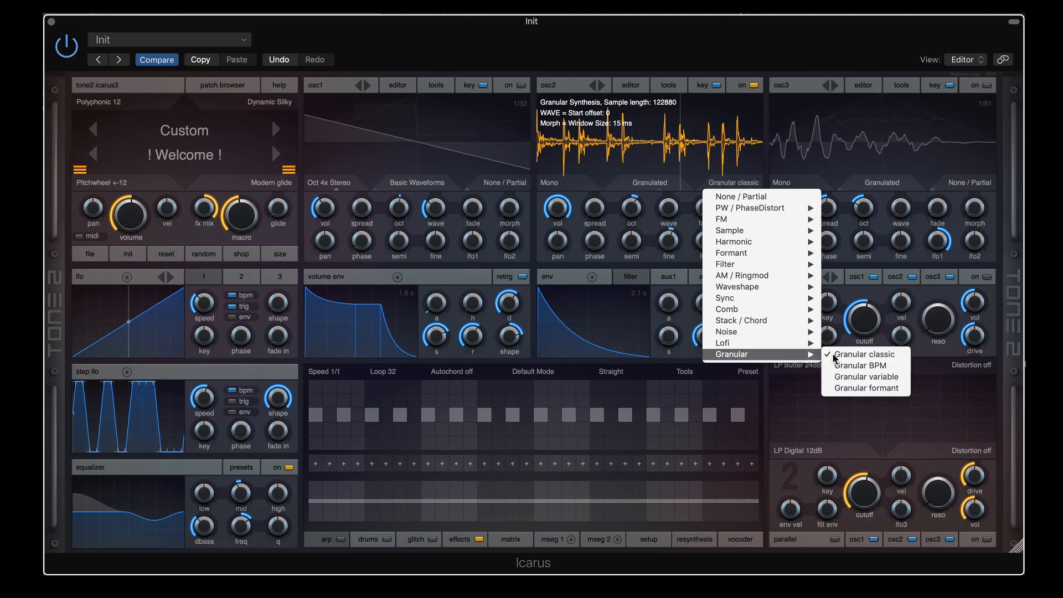
left_click(852, 377)
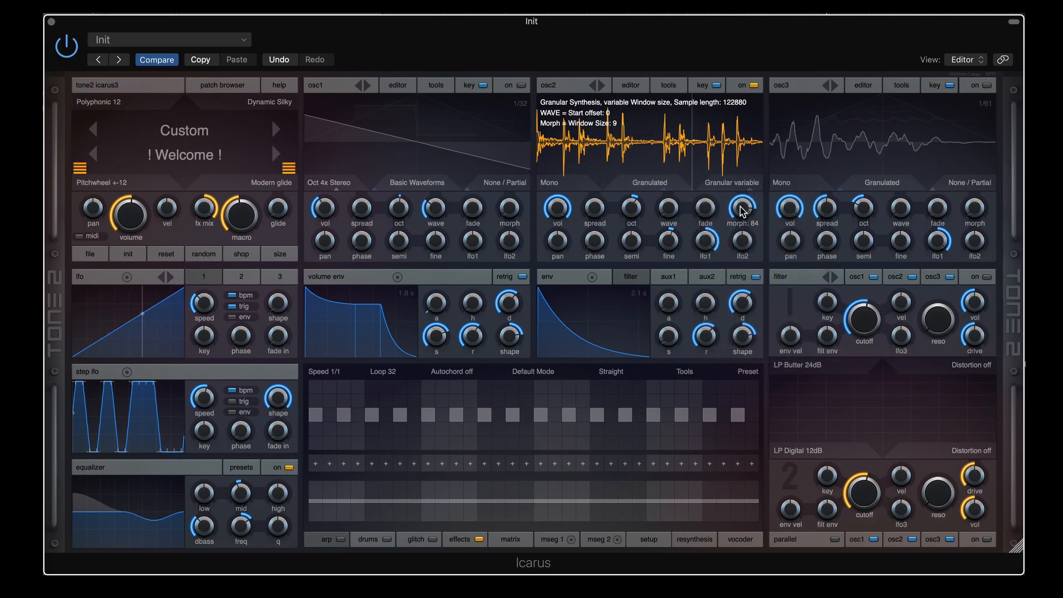
Tune osc2's morph to about 88 for small grain windows and drop it one octave
mouse_move(744, 209)
left_mouse_down()
mouse_move(743, 242)
mouse_move(747, 213)
left_mouse_up()
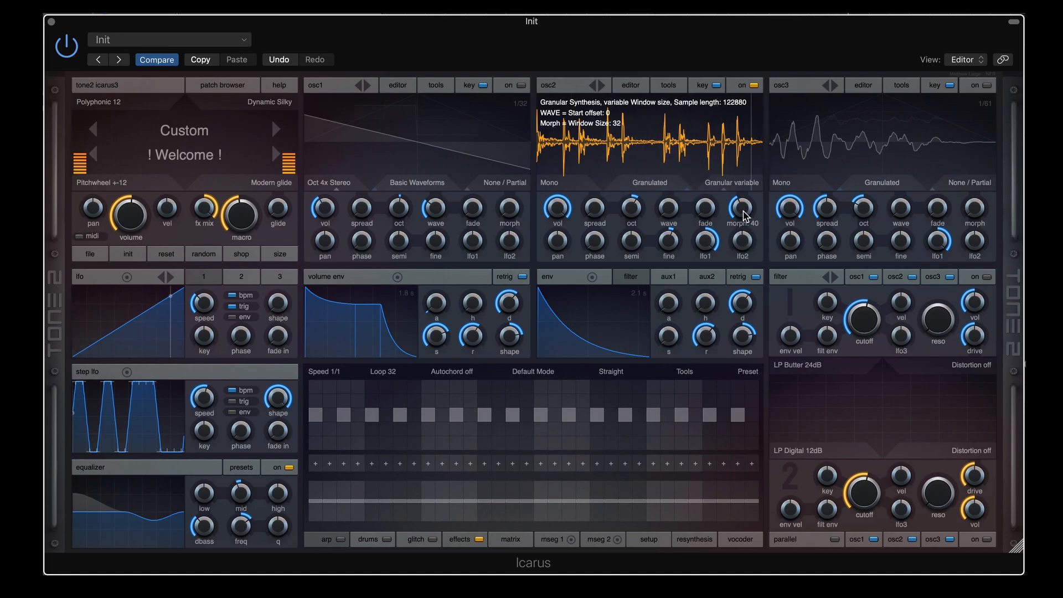
left_click_drag(743, 212, 745, 197)
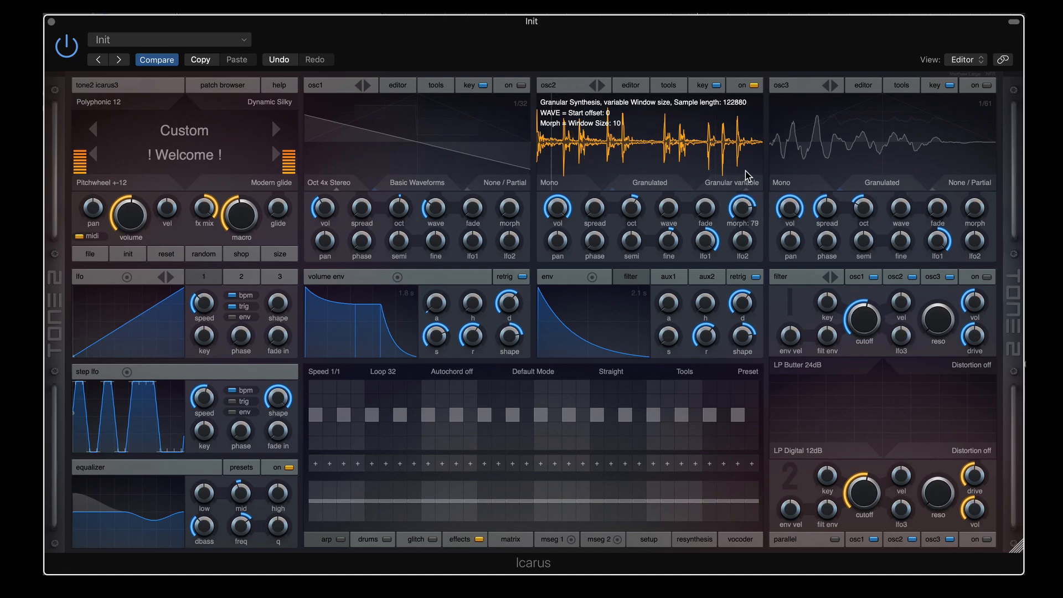
left_click_drag(743, 209, 634, 198)
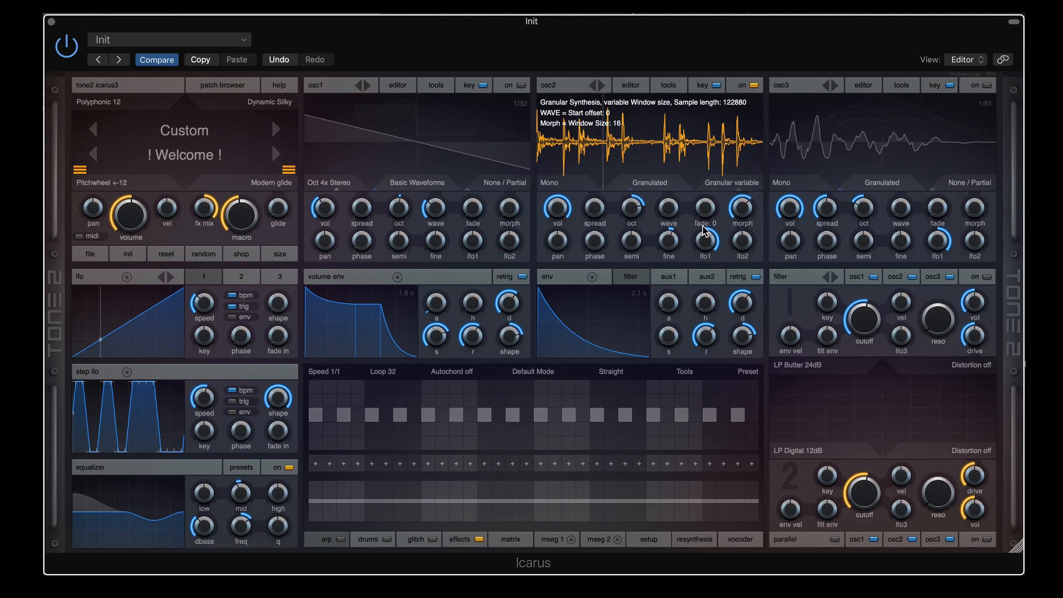
left_click_drag(742, 209, 747, 187)
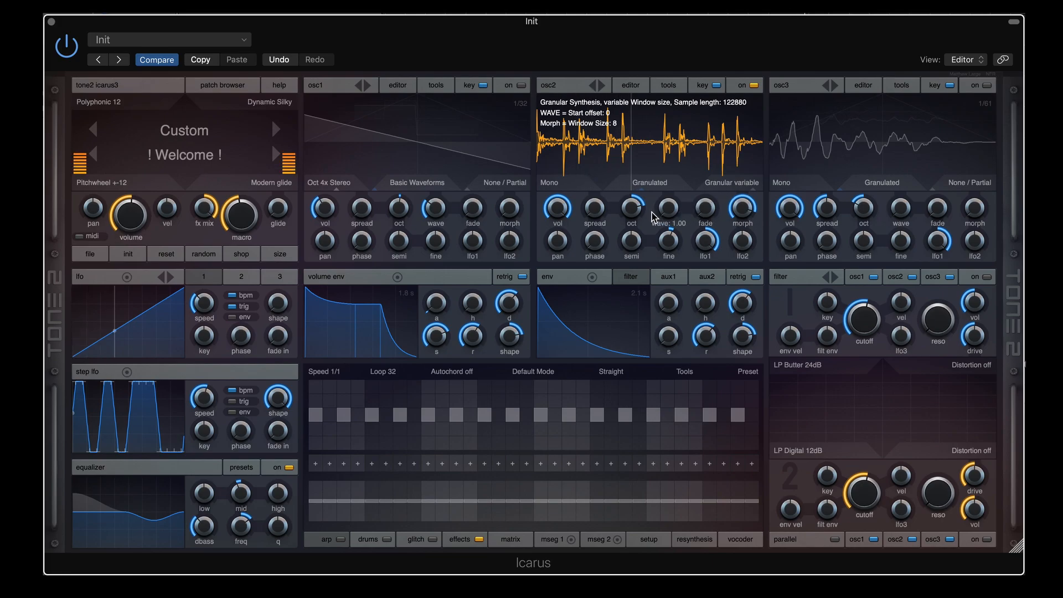
mouse_move(632, 210)
left_mouse_down()
mouse_move(635, 251)
mouse_move(633, 221)
left_mouse_up()
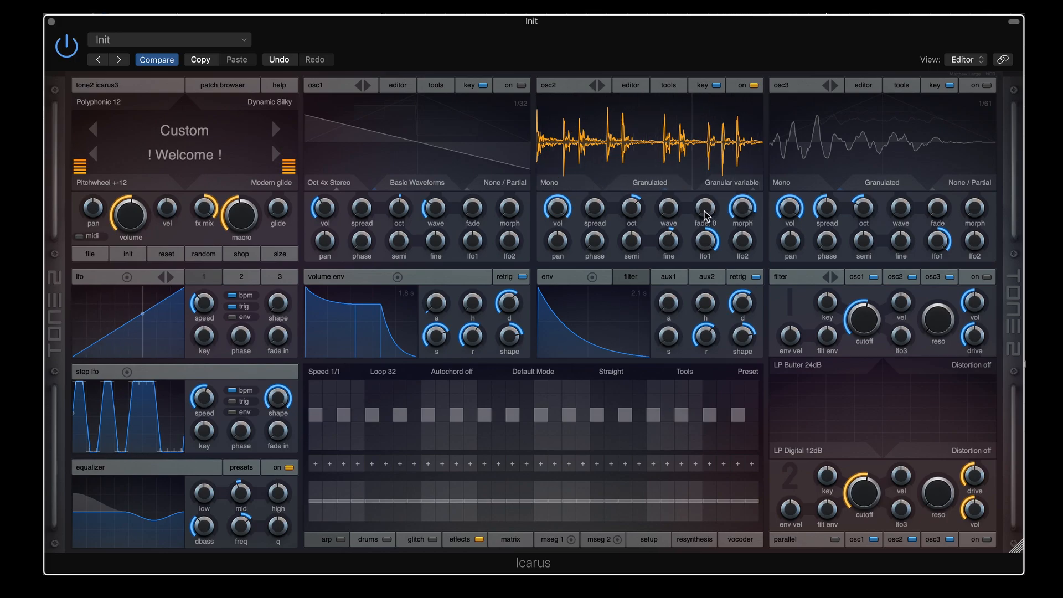
Try osc2's fade at 96, return it to 0, and retune morph from 100 down to 62
left_click_drag(707, 208, 711, 117)
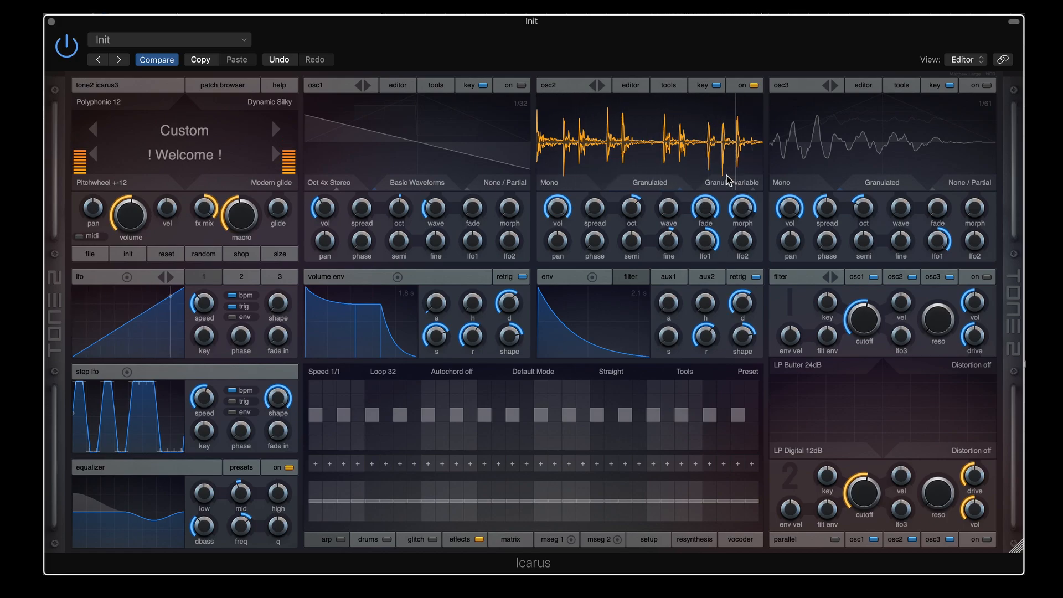
mouse_move(741, 207)
left_mouse_down()
mouse_move(741, 219)
mouse_move(741, 196)
left_mouse_up()
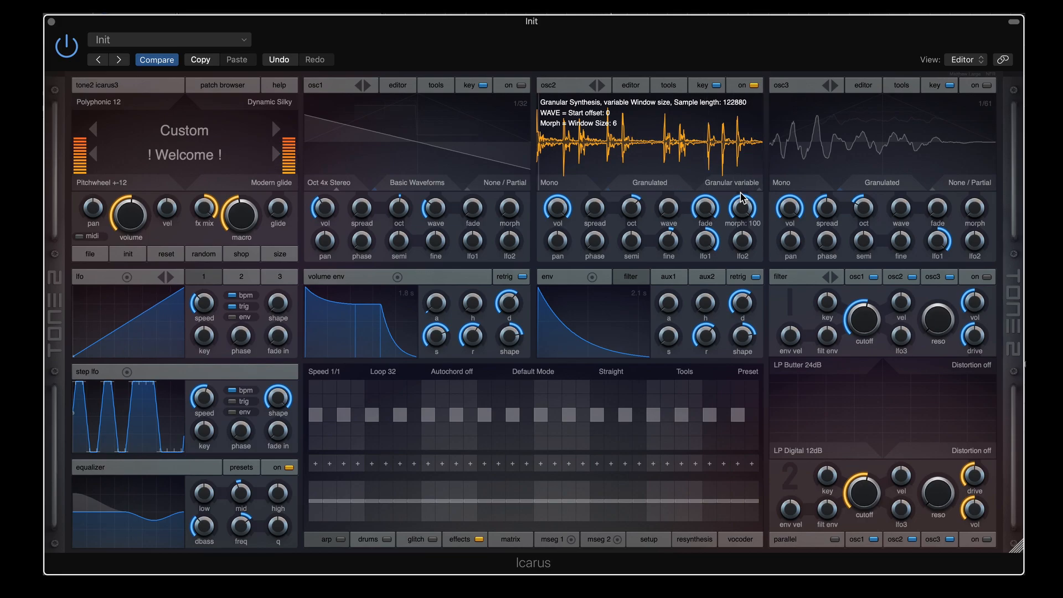
mouse_move(704, 209)
left_mouse_down()
mouse_move(700, 314)
mouse_move(706, 205)
left_mouse_up()
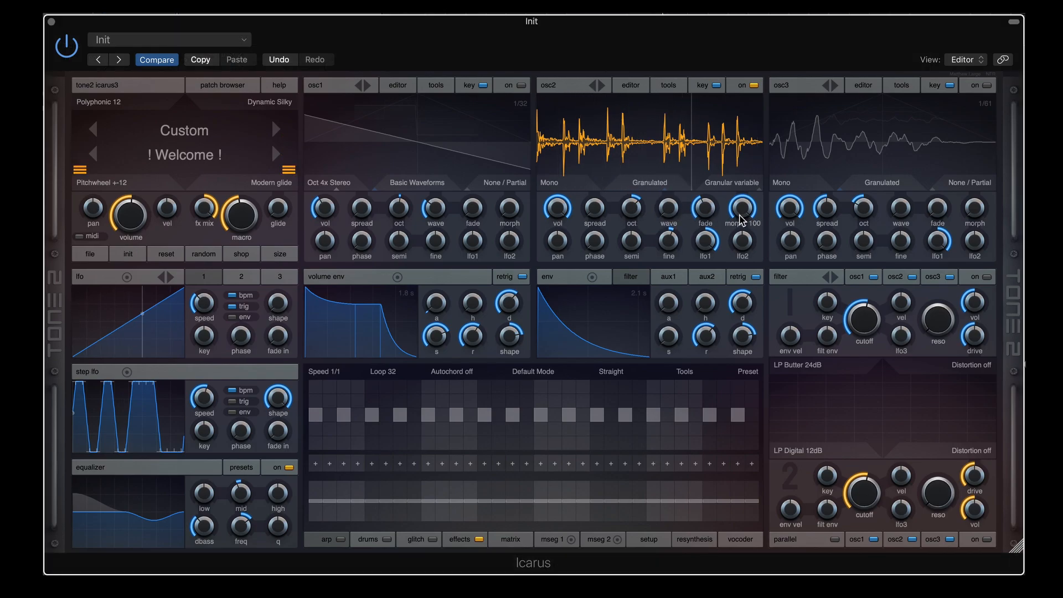
left_click_drag(740, 220, 707, 246)
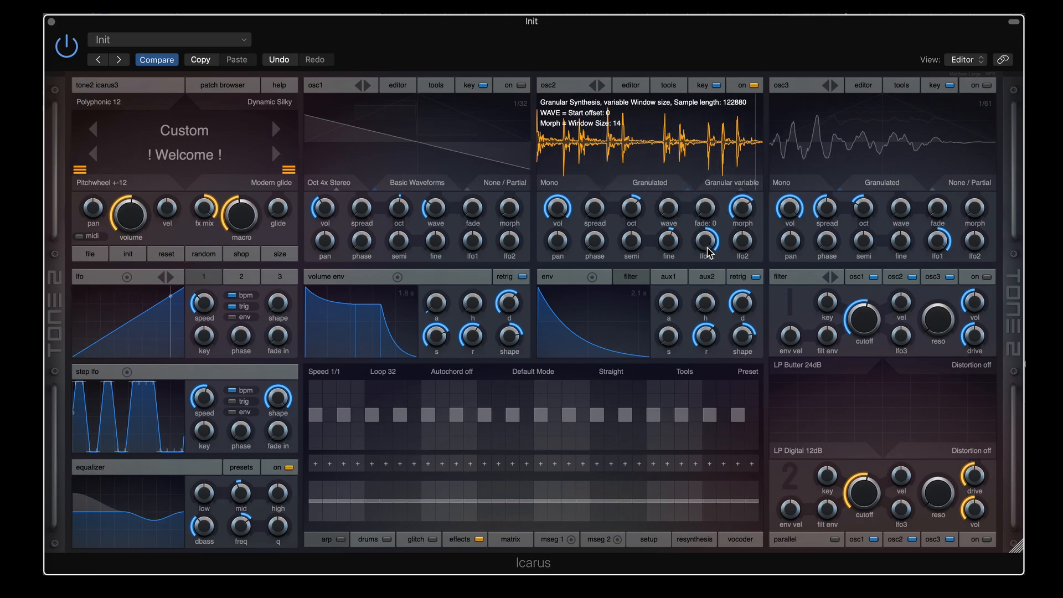
left_click_drag(736, 210, 742, 224)
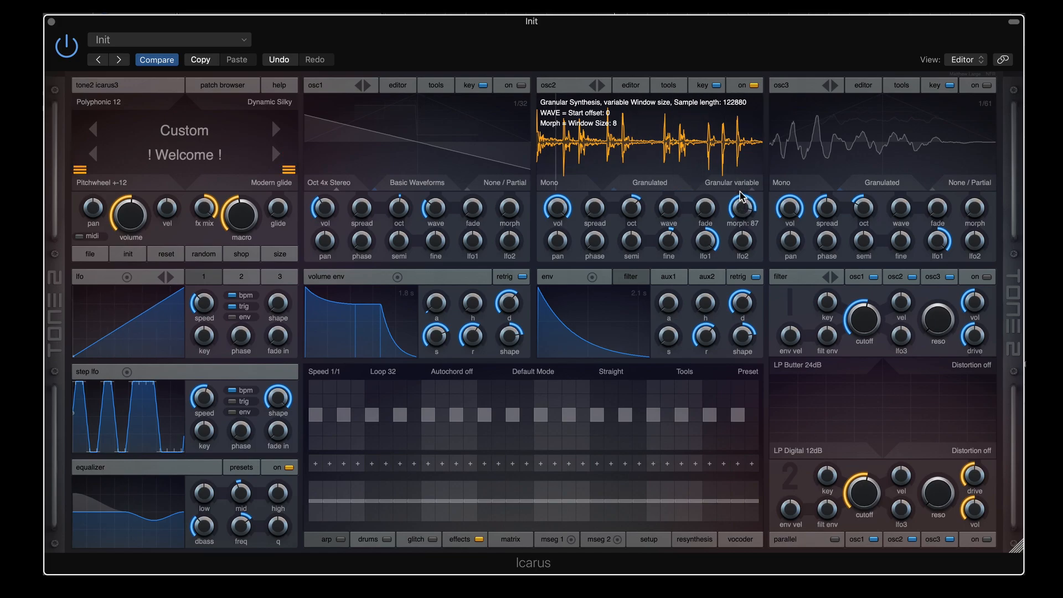
Fine-tune osc2's morph down and then up to reshape the Granular variable window size
mouse_move(740, 193)
left_mouse_down()
mouse_move(743, 251)
mouse_move(743, 209)
left_mouse_up()
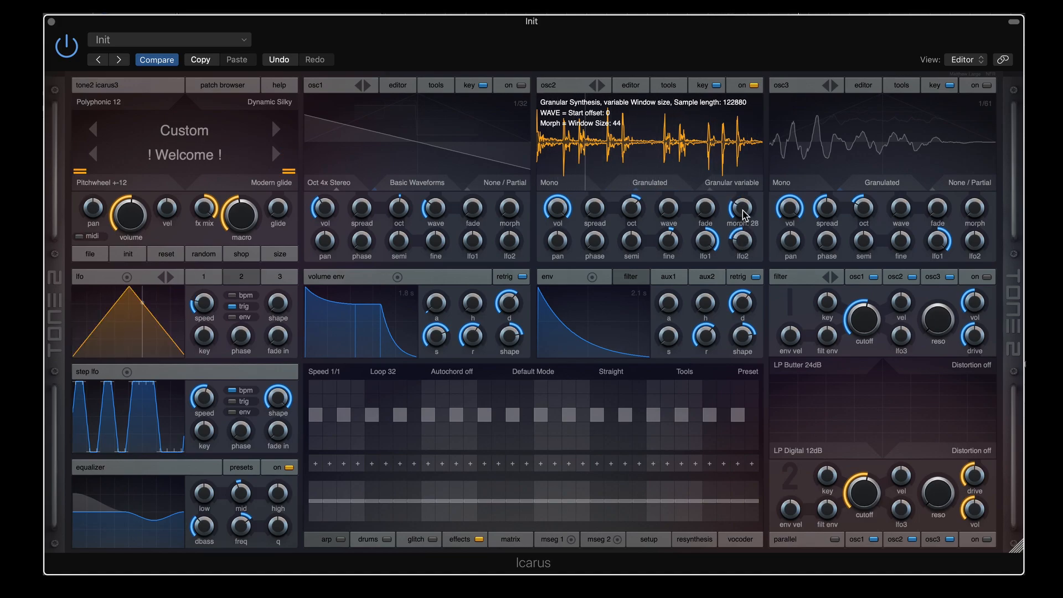
left_click_drag(743, 213, 748, 154)
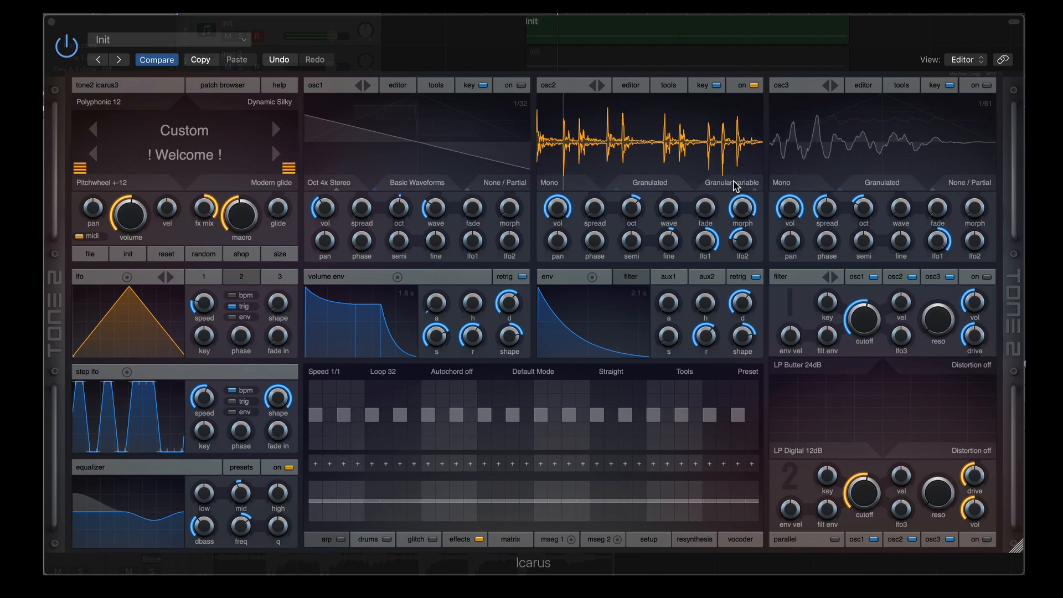
Switch osc2 to Granular formant mode
left_click(735, 186)
mouse_move(736, 354)
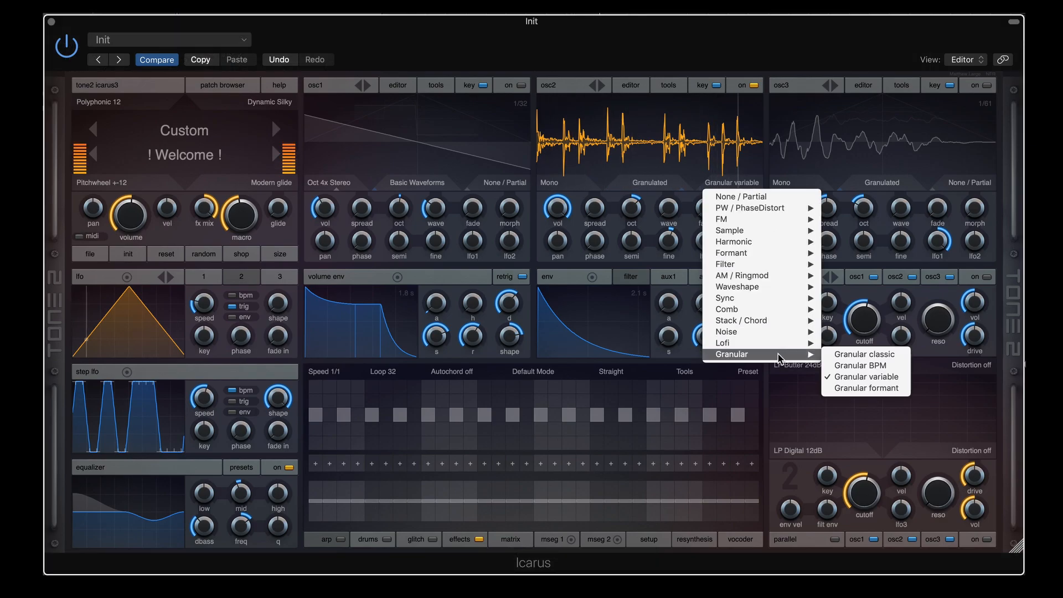
left_click(866, 390)
Sweep osc2's formant shift to about 80 and lower its octave
left_click_drag(745, 211, 741, 291)
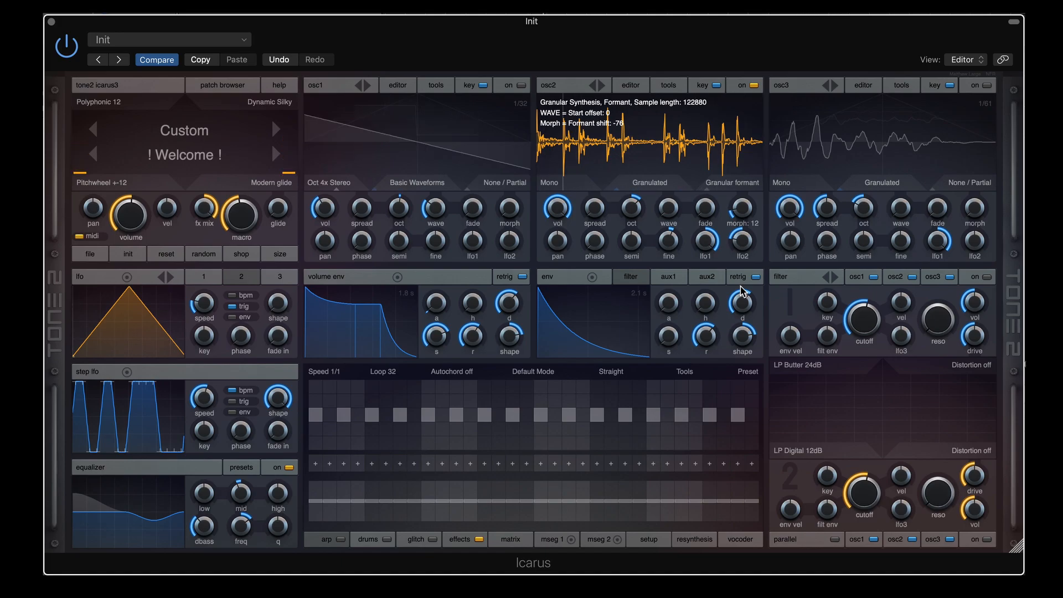
mouse_move(740, 285)
left_mouse_down()
mouse_move(738, 212)
mouse_move(743, 289)
left_mouse_up()
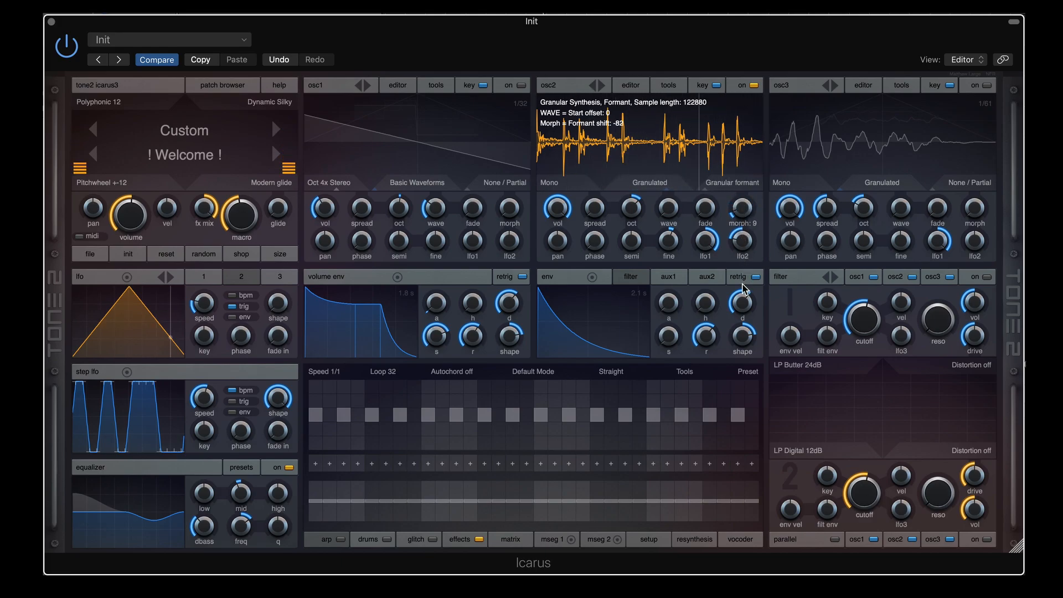
left_click_drag(743, 215, 747, 146)
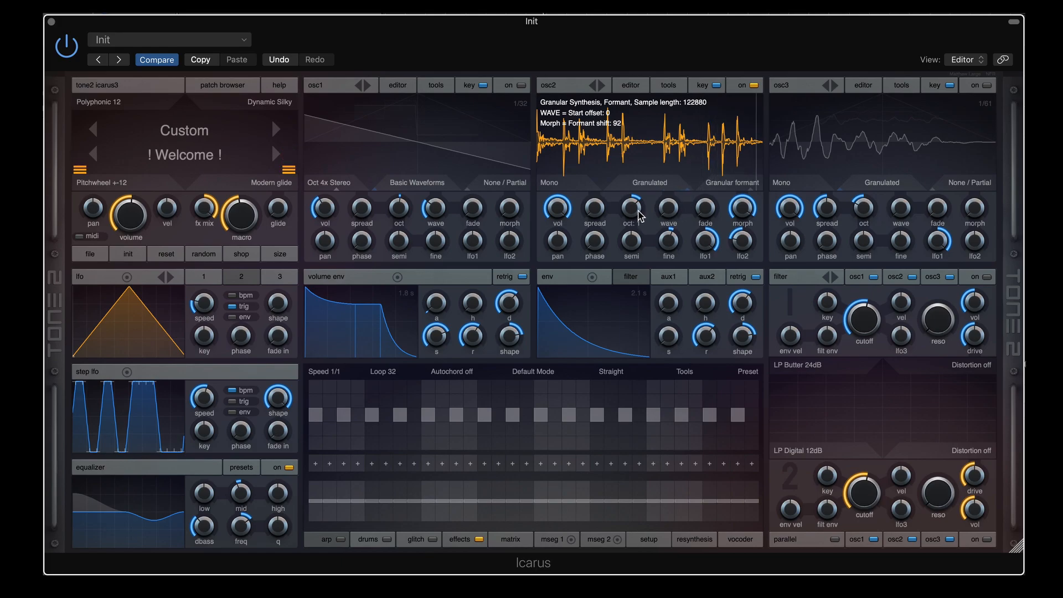
left_click_drag(641, 216, 633, 244)
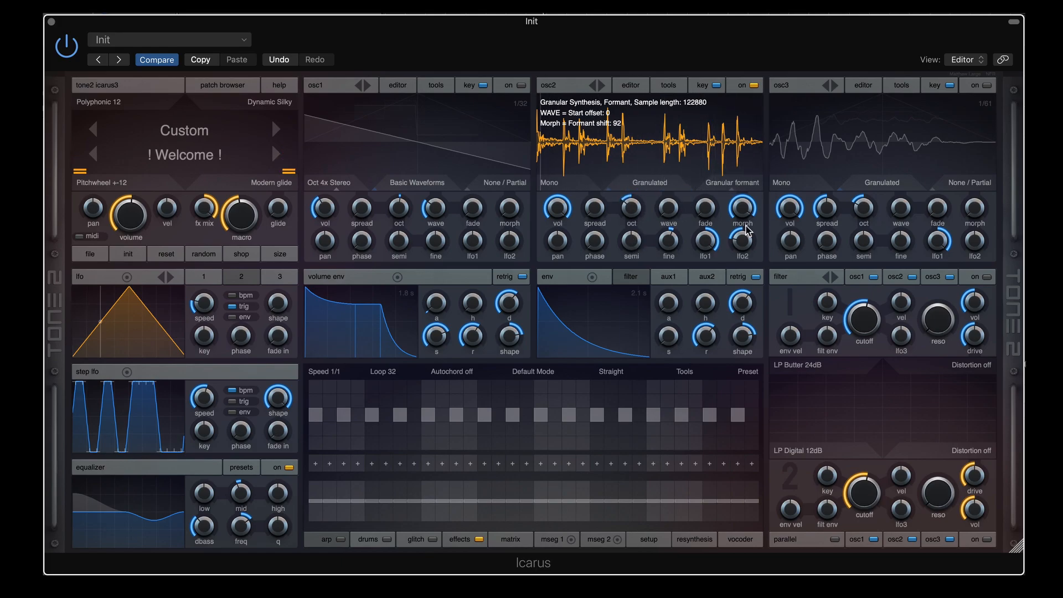
mouse_move(743, 209)
left_mouse_down()
mouse_move(737, 285)
mouse_move(738, 212)
left_mouse_up()
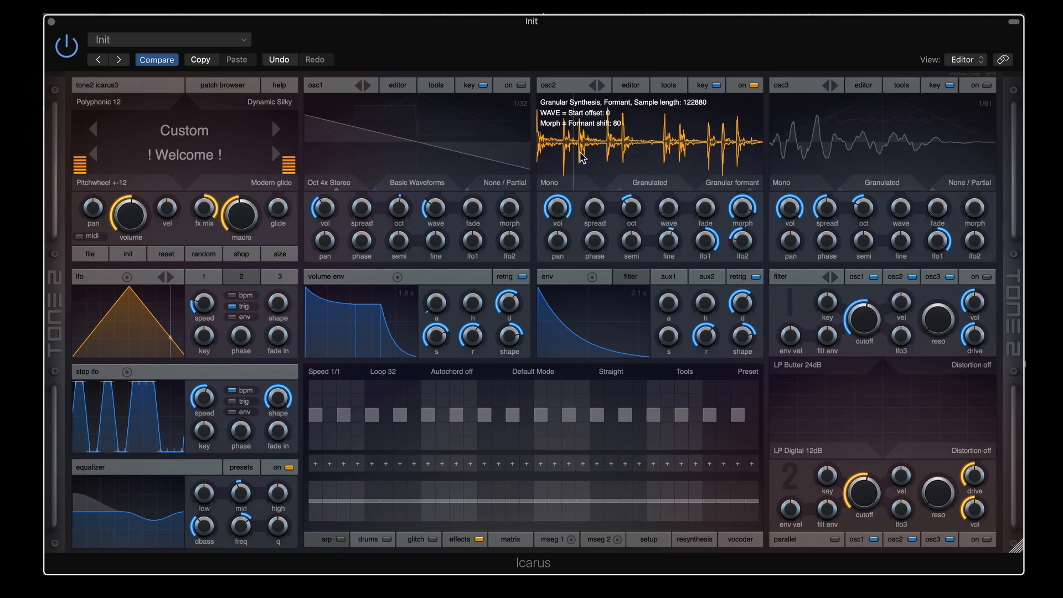
Turn on osc1 as a layer and detune its stacked voices with the spread knob
left_click(757, 189)
mouse_move(818, 354)
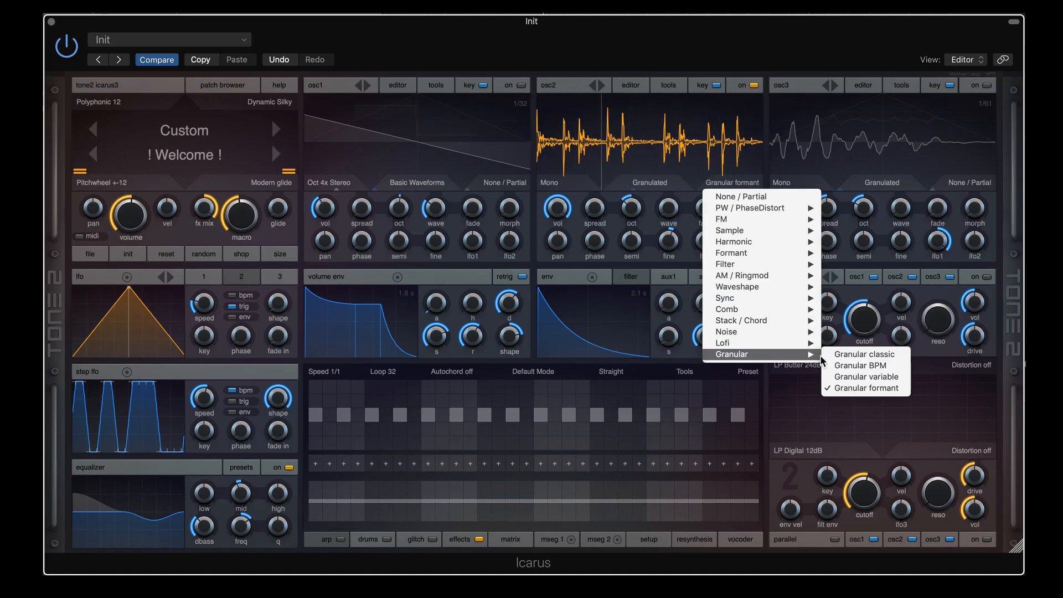
left_click(651, 260)
left_click(522, 86)
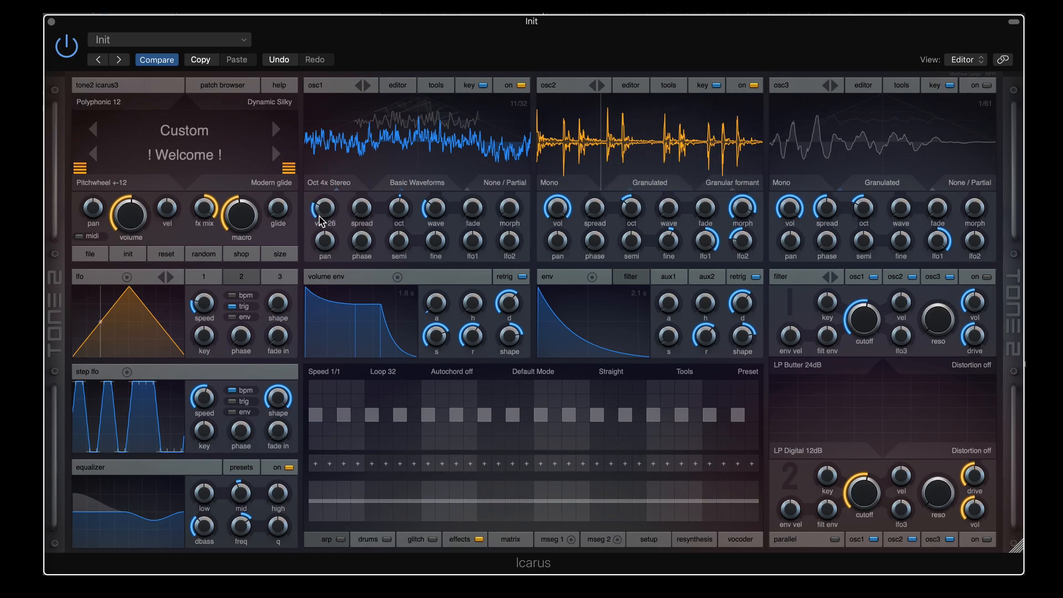
left_click_drag(368, 208, 370, 152)
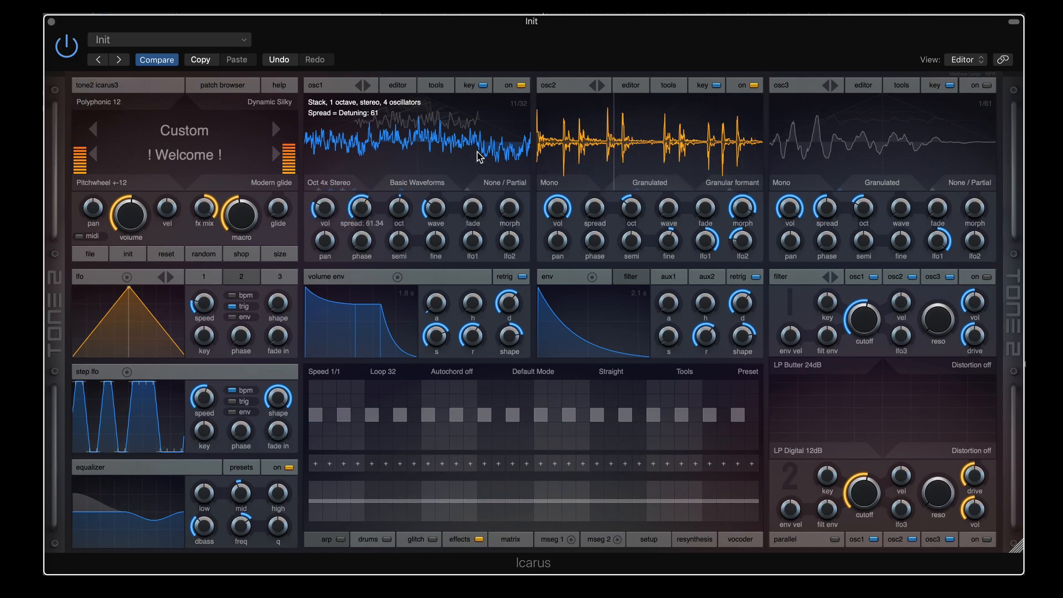
Set osc2 to Add Bell 8, raise it an octave, and tune its spread ratio to about 1.64
scroll(563, 184, "down", 10)
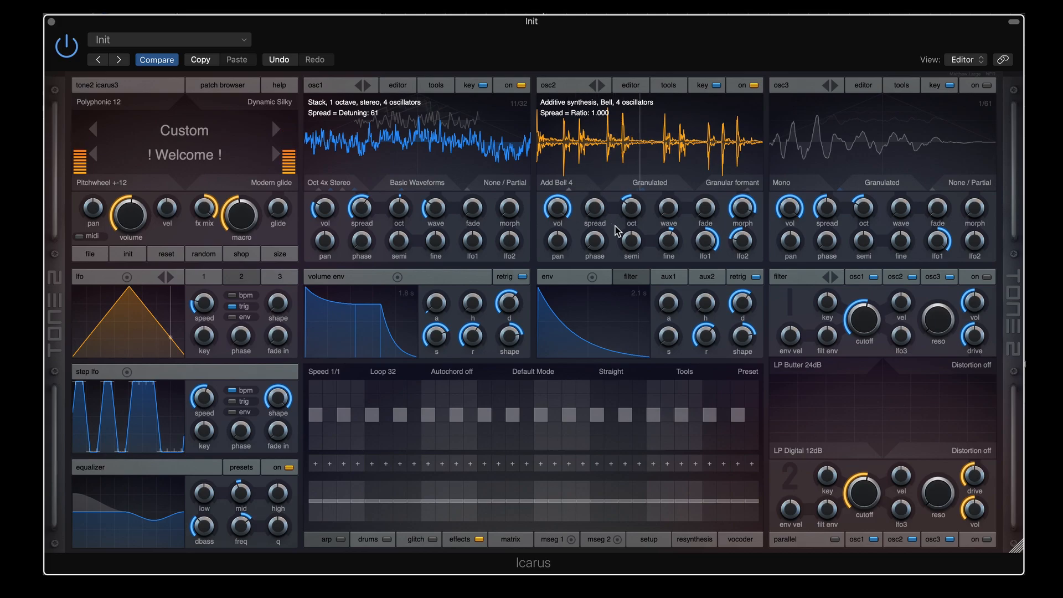
left_click_drag(592, 206, 603, 142)
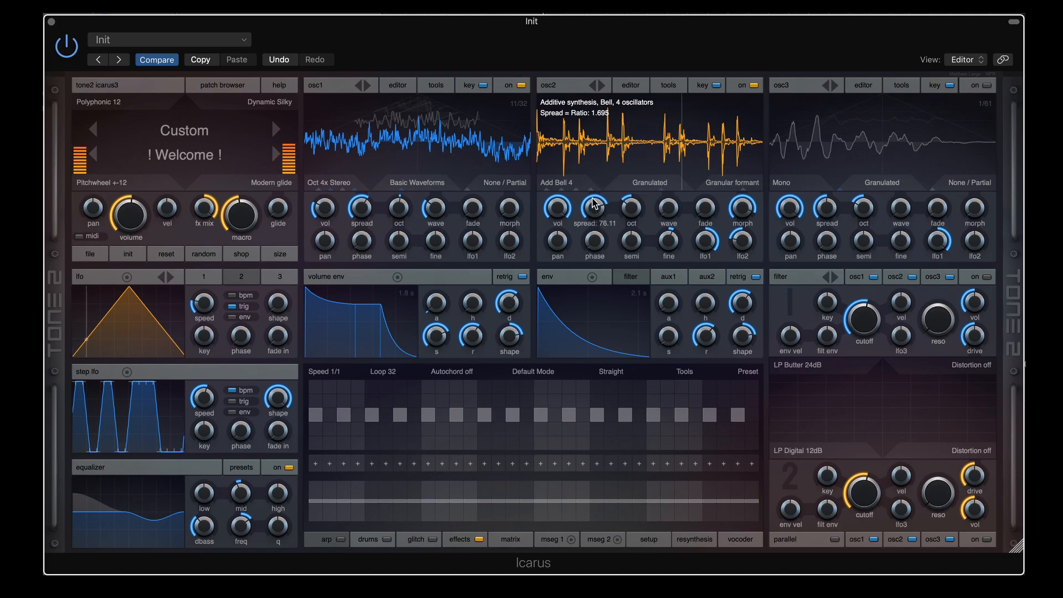
left_click_drag(594, 202, 594, 188)
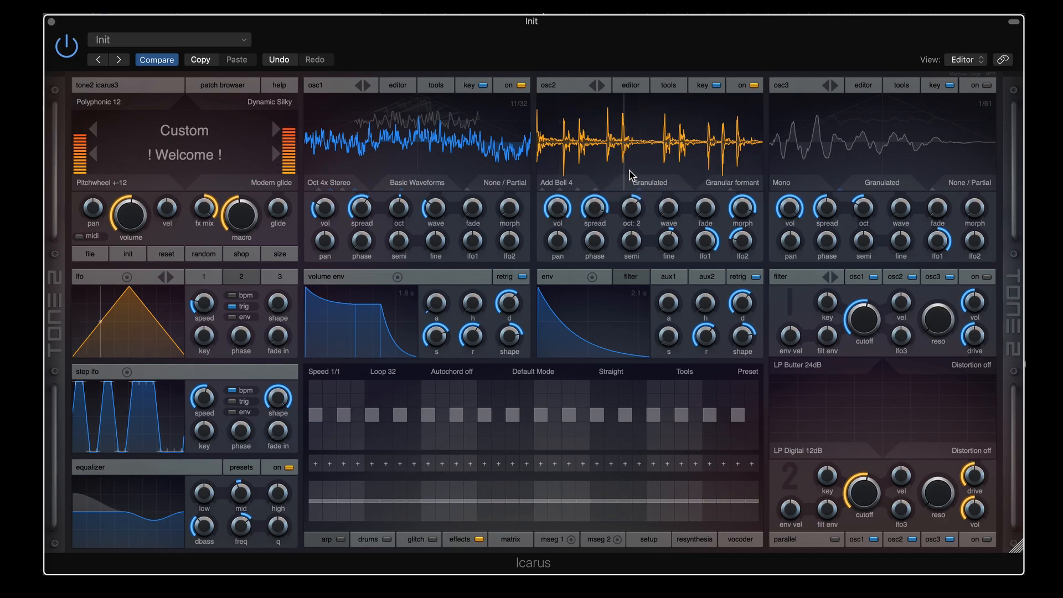
left_click_drag(629, 170, 629, 163)
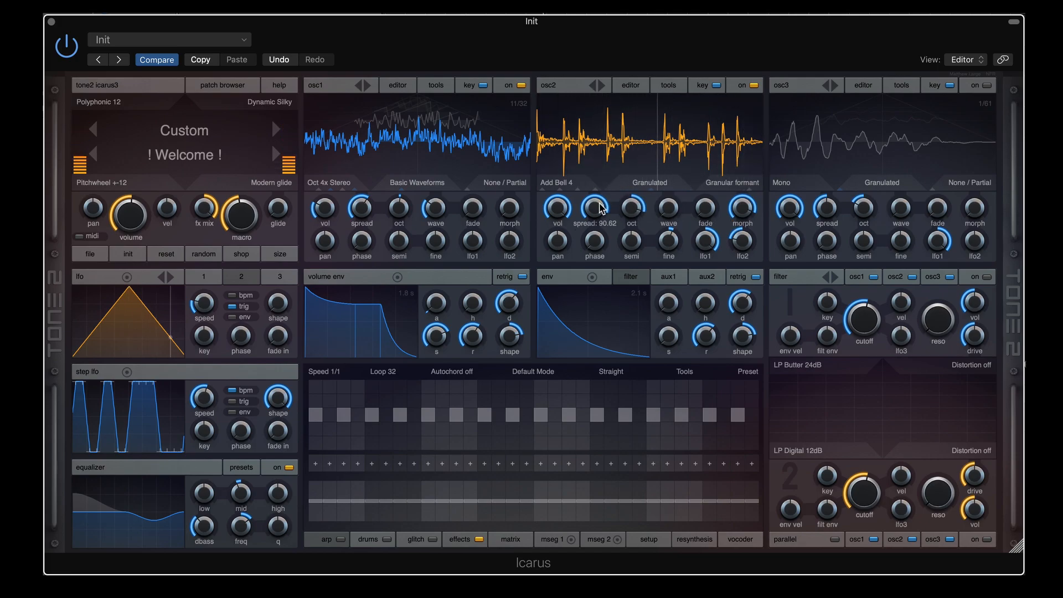
left_click_drag(594, 207, 594, 254)
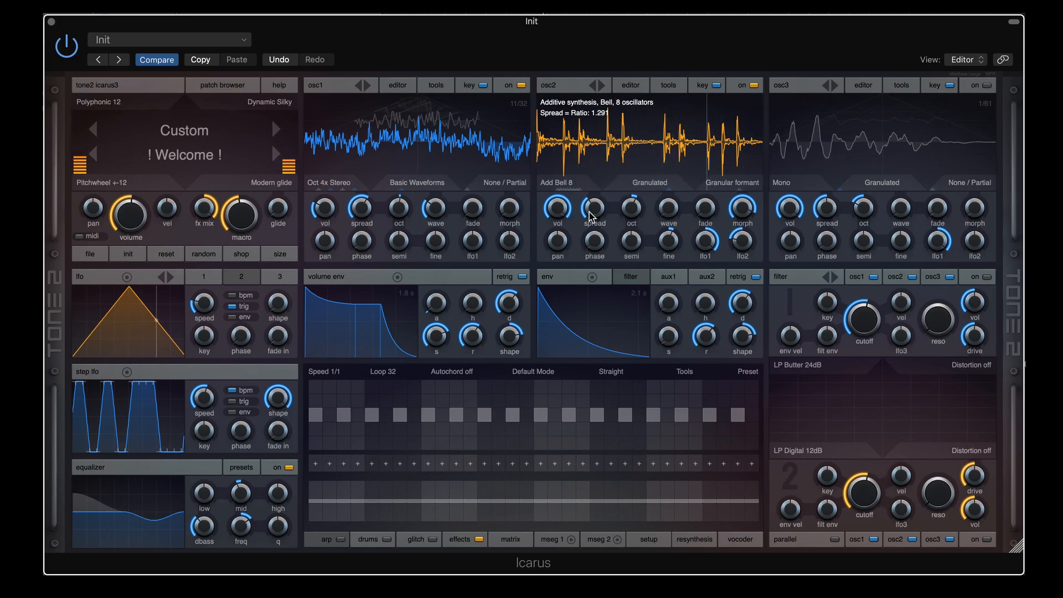
left_click_drag(592, 220, 598, 171)
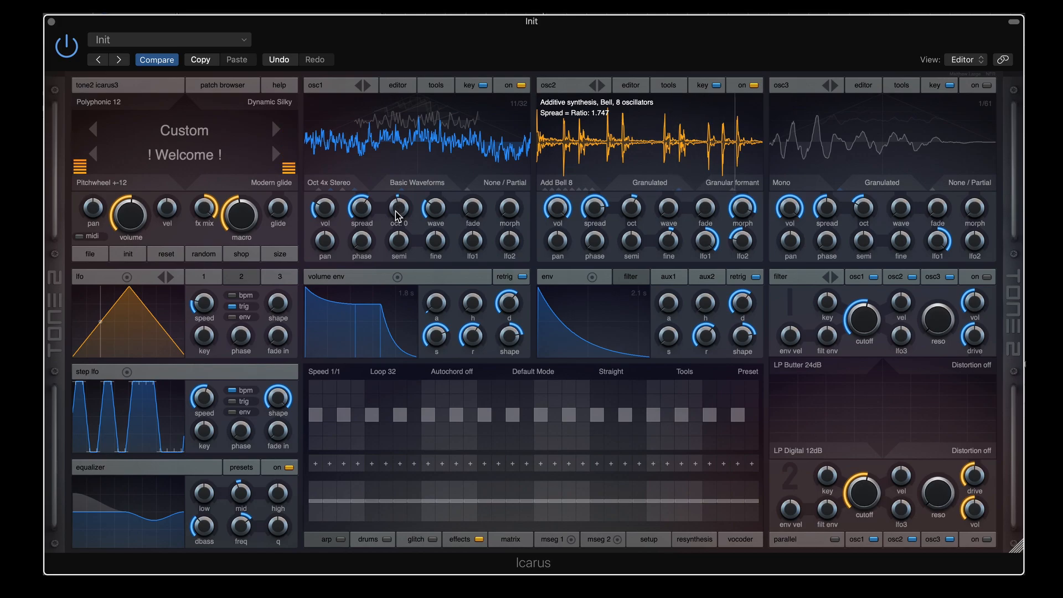
Drop osc1 to octave -3 and set osc2 to octave 3
left_click_drag(396, 216, 393, 230)
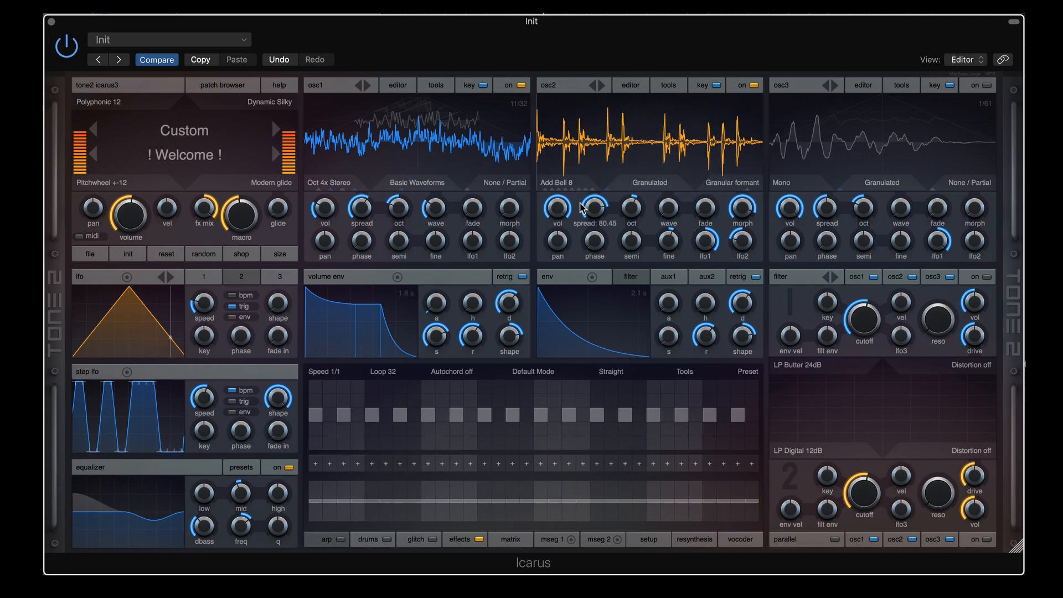
left_click_drag(641, 199, 644, 194)
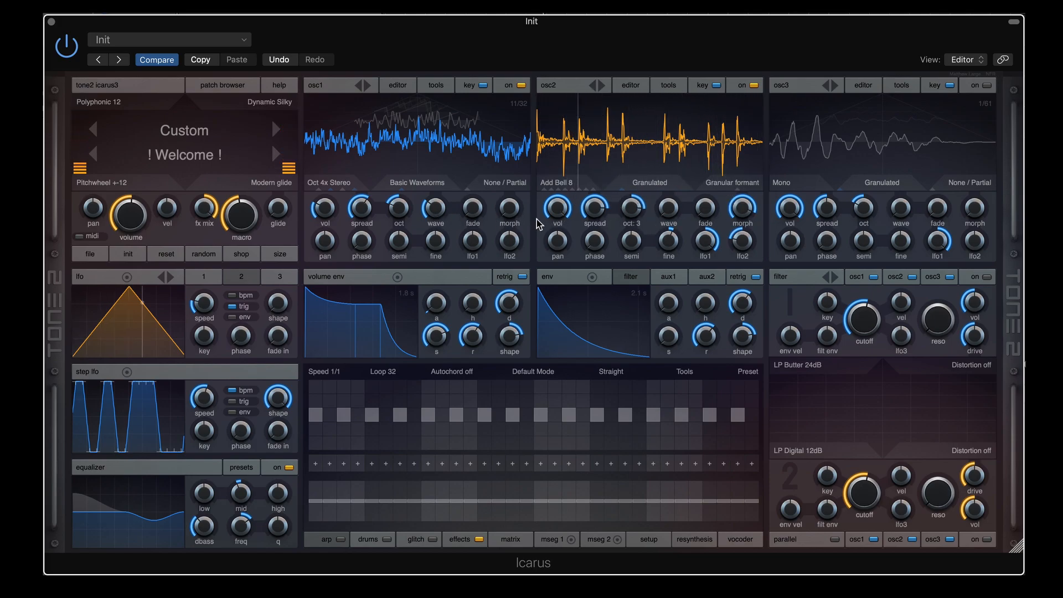
left_click_drag(397, 209, 397, 212)
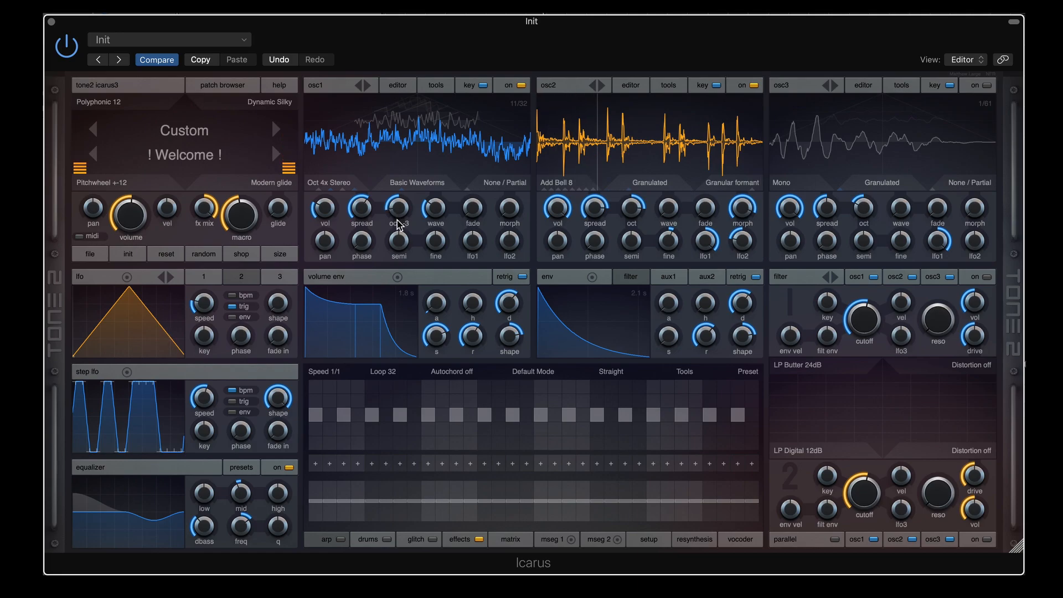
Nudge osc2's spread ratio up, raise its fade to about 47, and briefly audition osc1's octave
mouse_move(598, 202)
left_click_drag(599, 199, 632, 202)
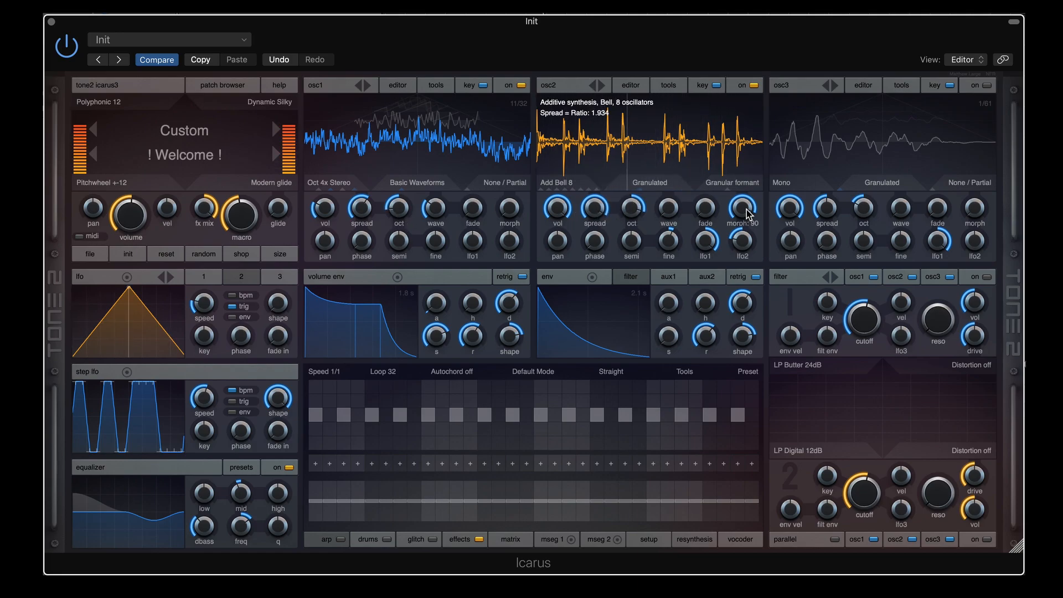
left_click_drag(709, 209, 711, 192)
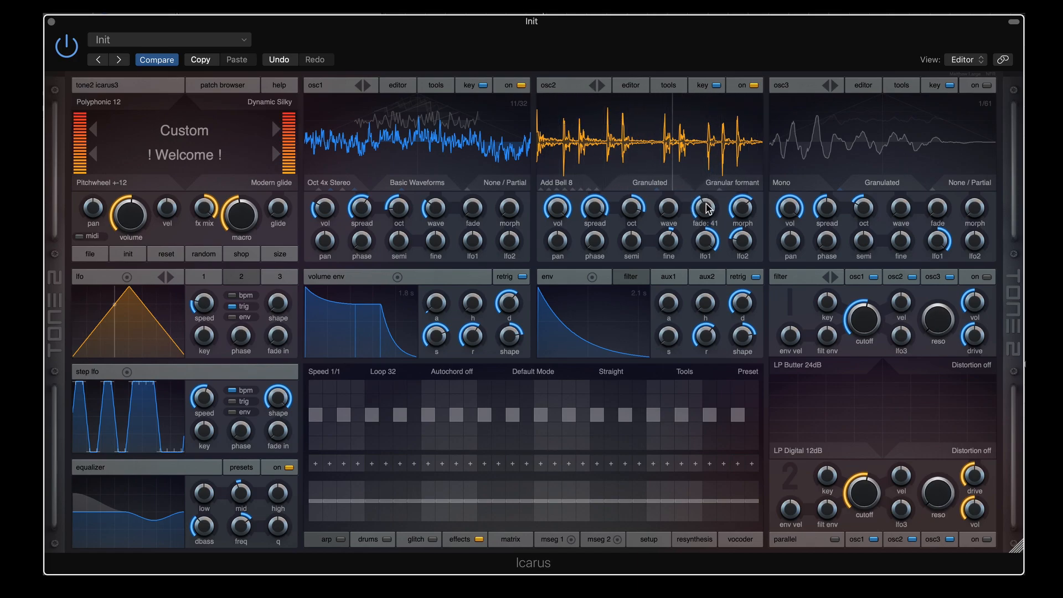
left_click_drag(705, 204, 713, 166)
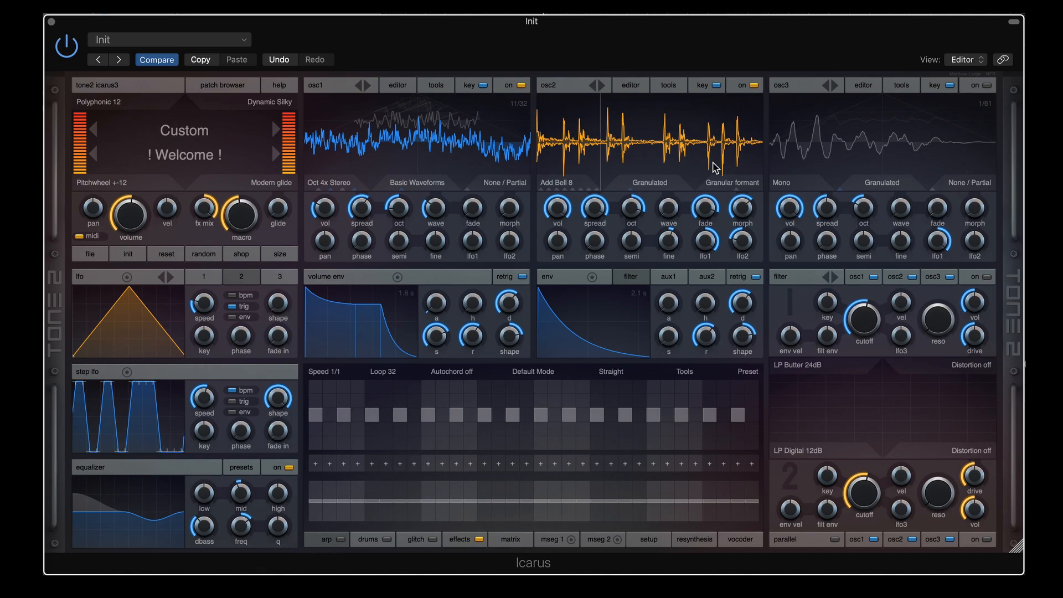
mouse_move(400, 211)
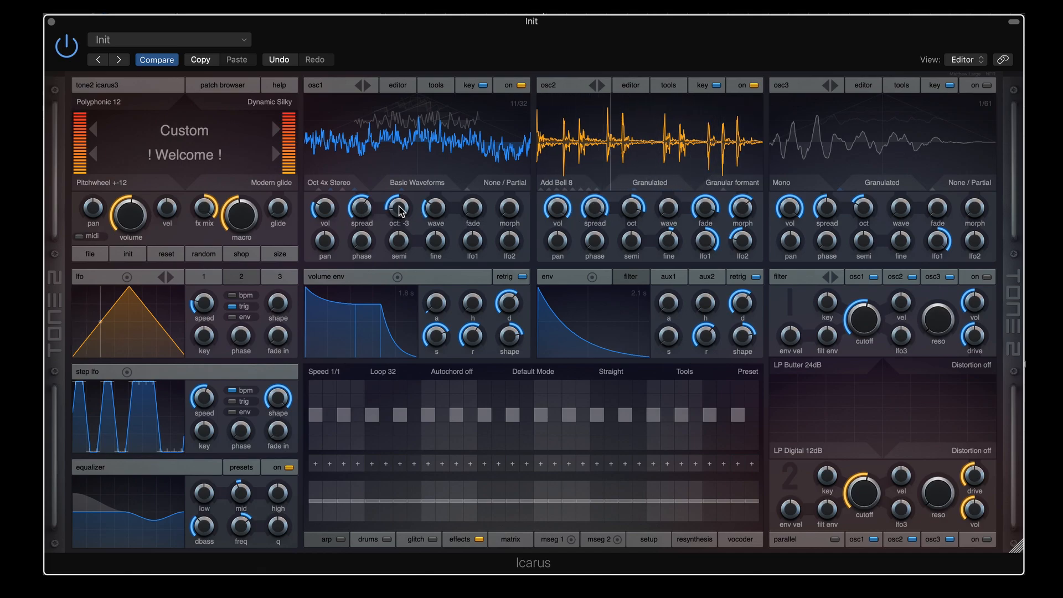
mouse_move(400, 206)
left_mouse_down()
mouse_move(399, 191)
mouse_move(399, 210)
left_mouse_up()
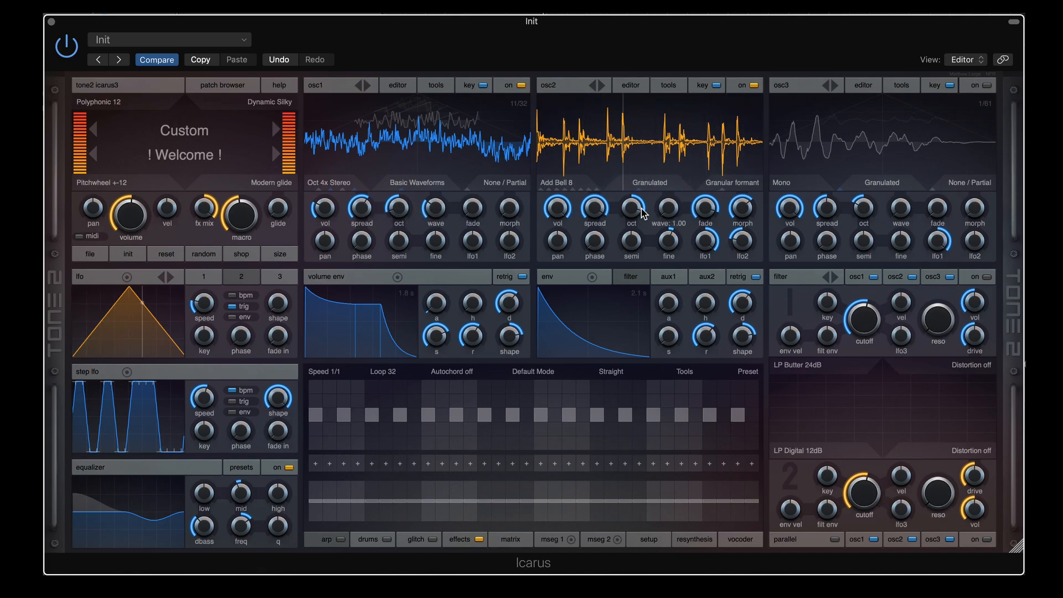
mouse_move(634, 206)
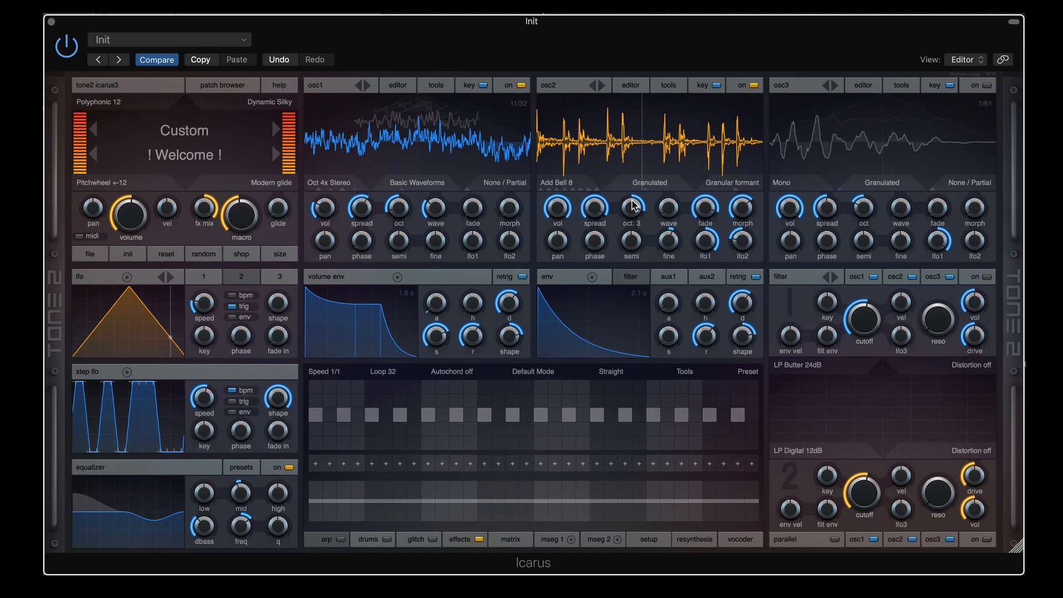